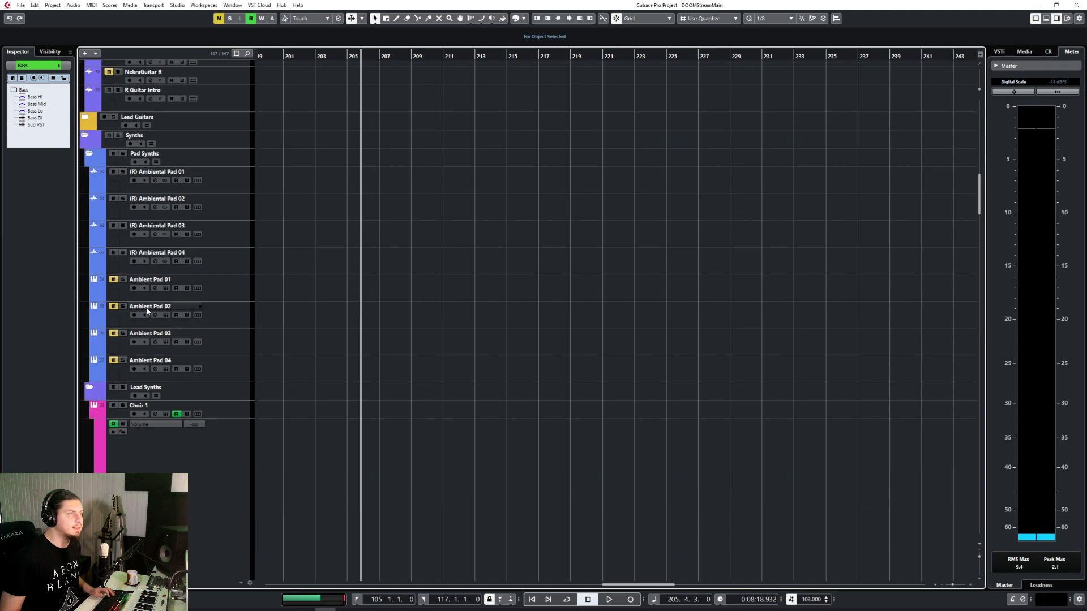
# Collapse the Synths, FX and OTHER STUFF folder tracks in the track list
pyautogui.click(86, 136)
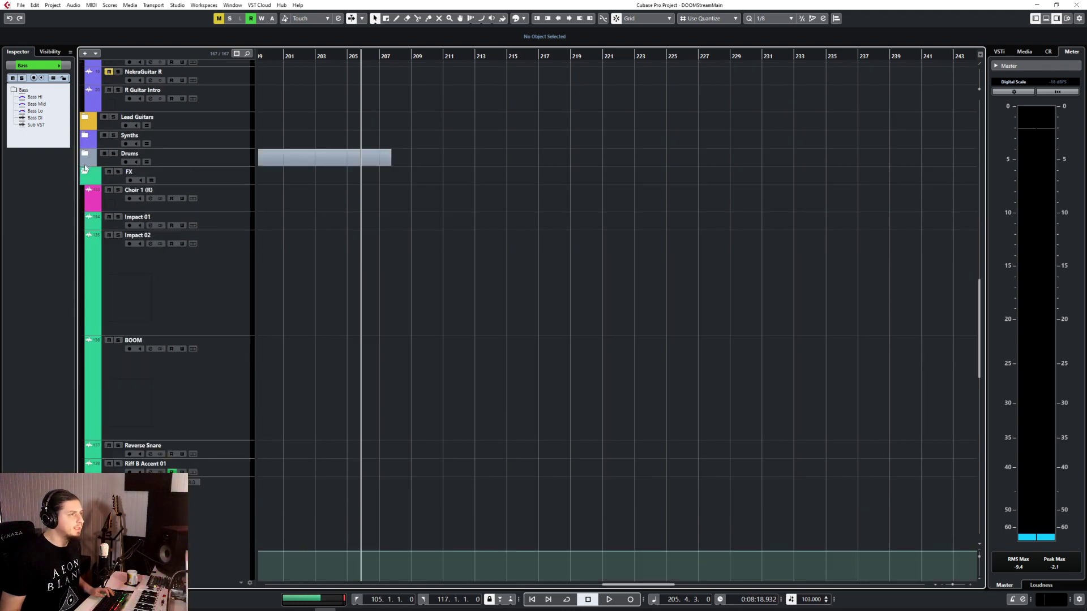
pyautogui.click(86, 172)
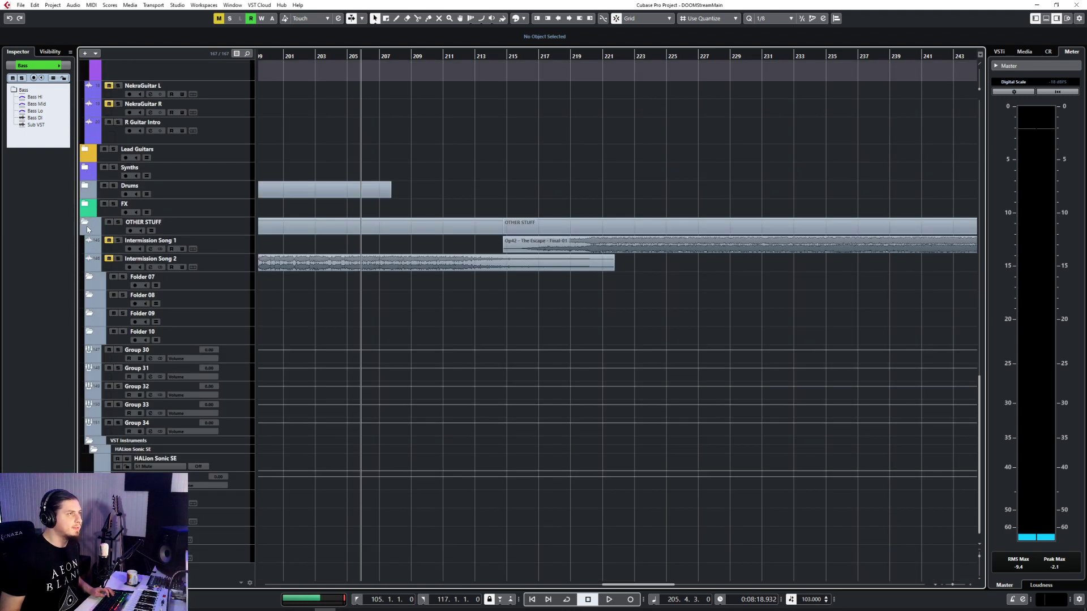
pyautogui.click(87, 229)
pyautogui.scroll(5, 89, 421)
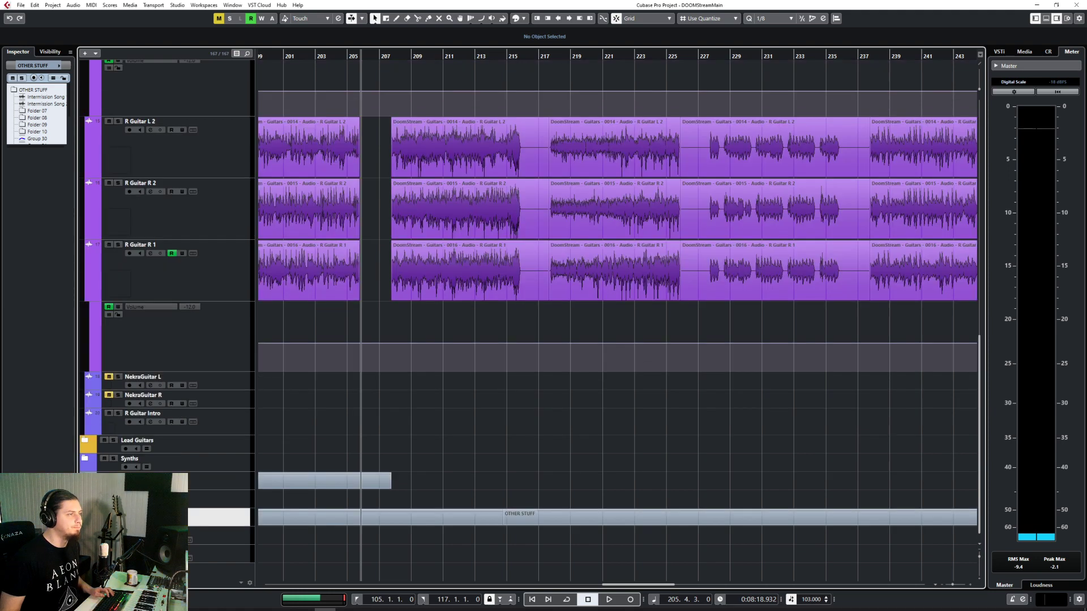
# Expand the Drums folder track to reveal the GGD MIDI part and the drum channels
pyautogui.click(85, 477)
pyautogui.scroll(-5, 391, 433)
pyautogui.scroll(2, 392, 433)
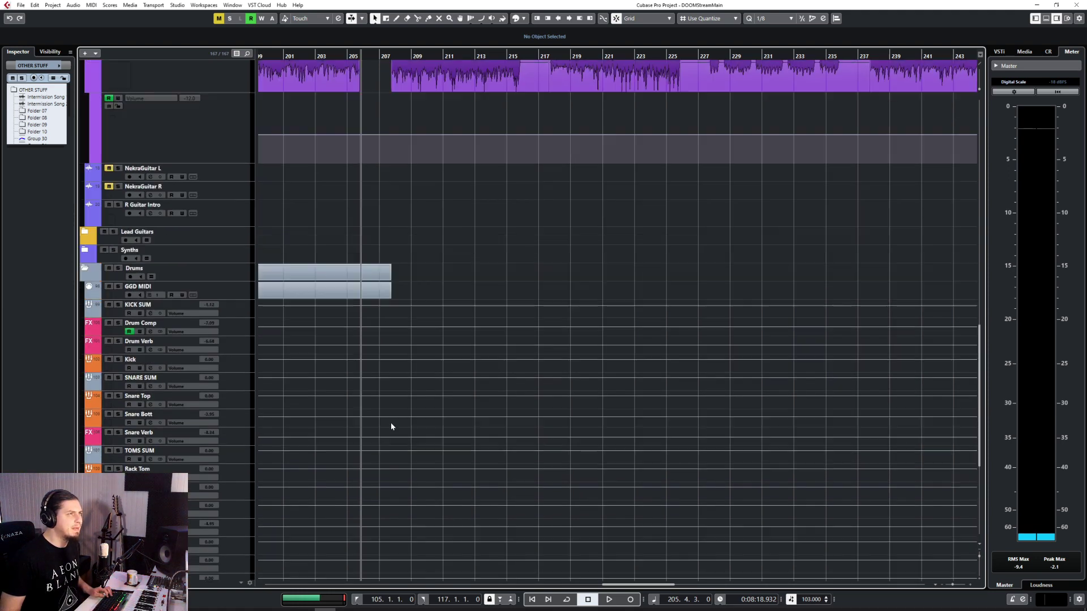
pyautogui.hscroll(-4, 399, 287)
pyautogui.scroll(-3, 400, 286)
pyautogui.scroll(4, 399, 286)
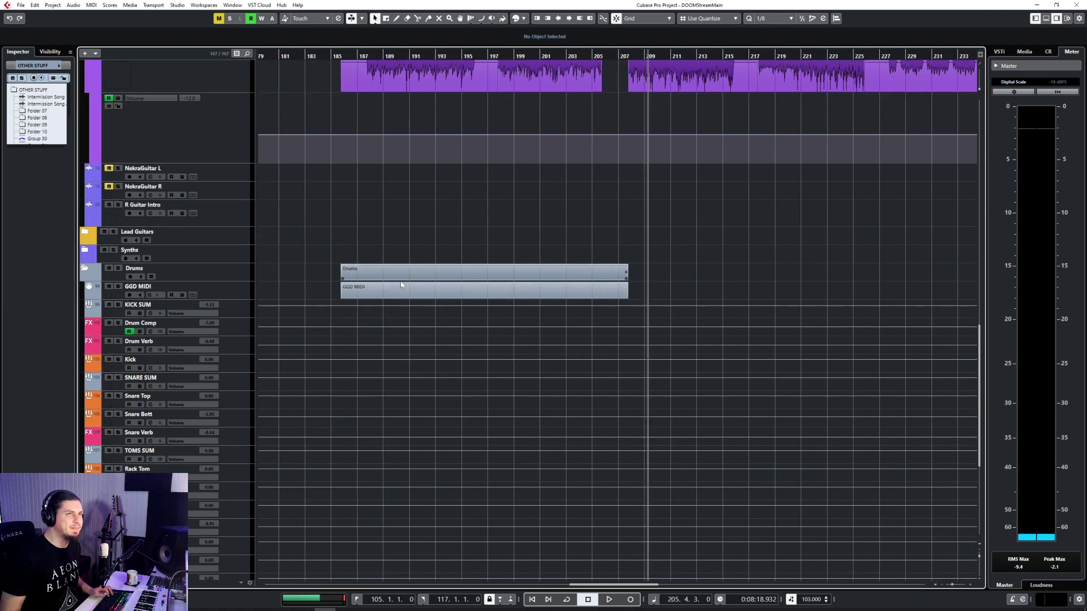
# Play the song from bar 203 and select the last GGD MIDI drum part on the timeline
pyautogui.doubleClick(645, 58)
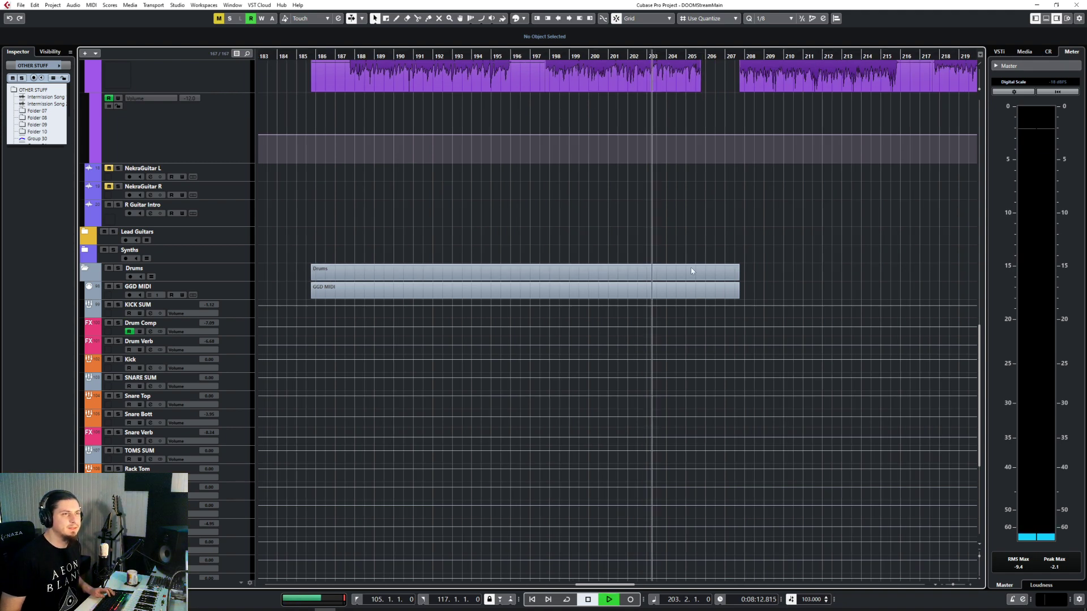
pyautogui.click(679, 294)
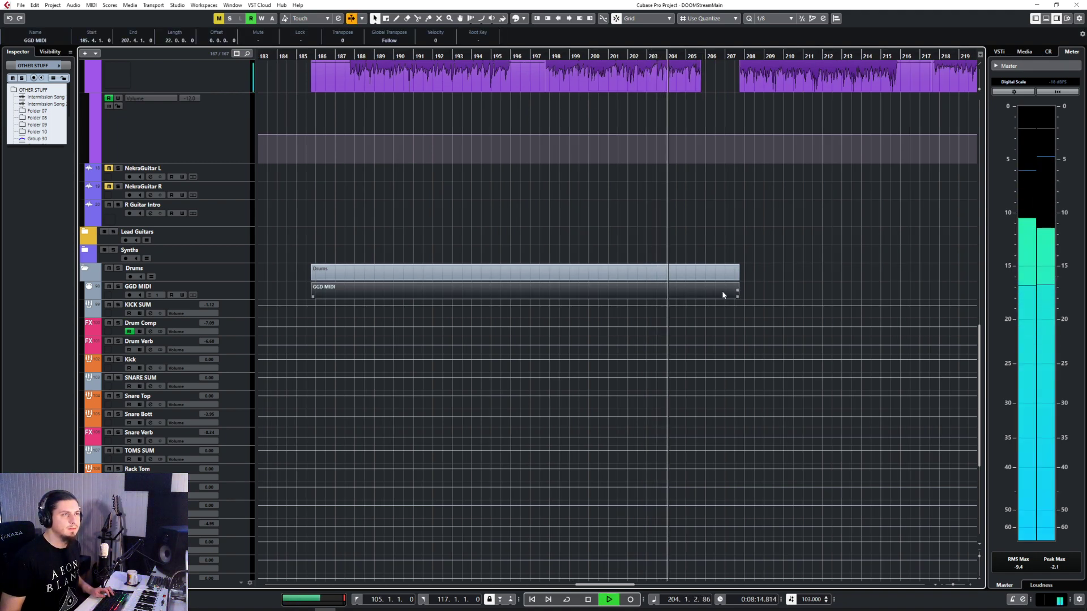
pyautogui.scroll(-5, 610, 294)
pyautogui.hscroll(-4, 610, 295)
pyautogui.hscroll(-4, 611, 292)
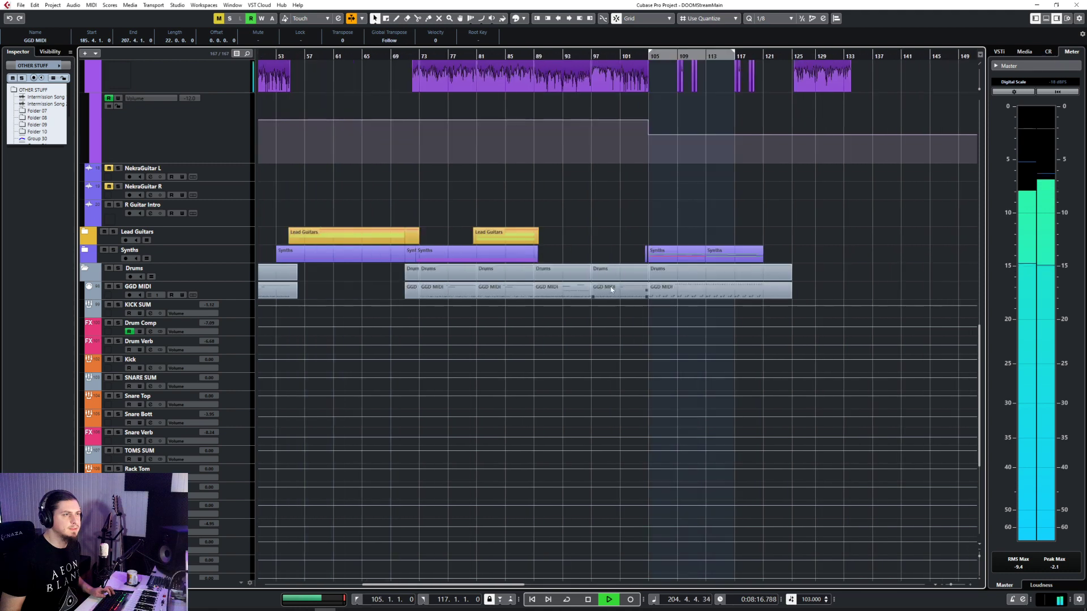
# Play the song from about bar 109 and again from about bar 123 to check where the drum pattern stops
pyautogui.click(682, 55)
pyautogui.press('space')
pyautogui.hscroll(2, 747, 258)
pyautogui.scroll(4, 610, 276)
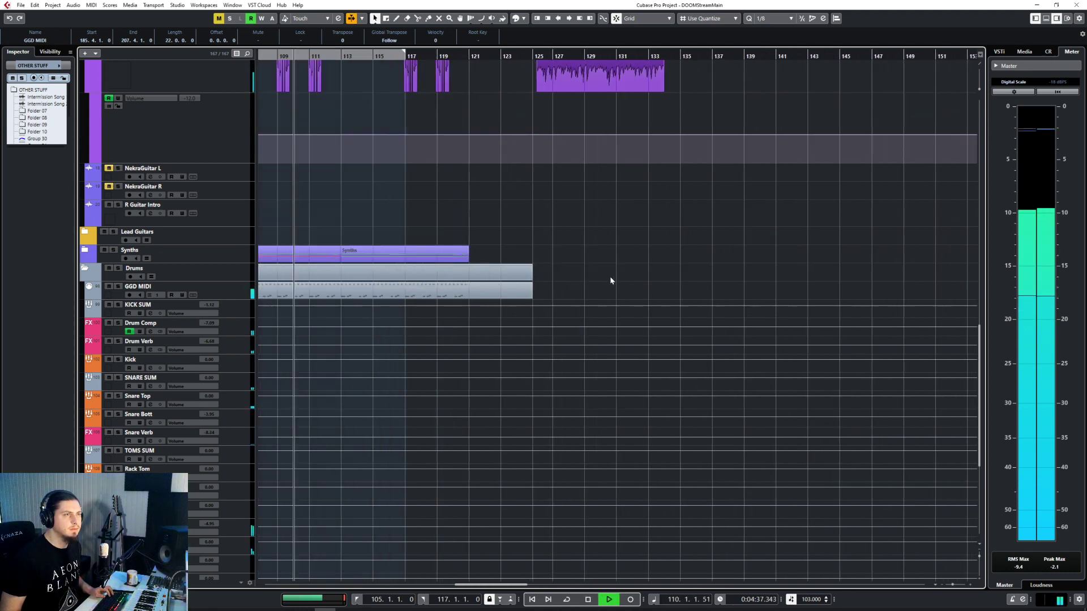
pyautogui.click(499, 56)
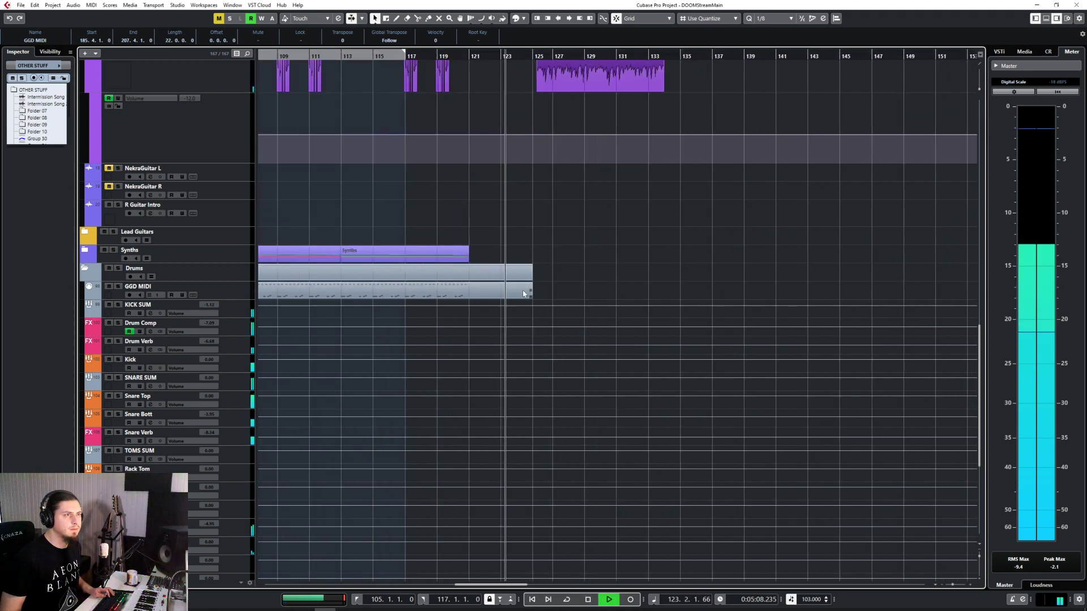
# Open the GGD MIDI part spanning bars 105 to 125 in the Key Editor, show its empty ending and stop playback
pyautogui.click(467, 296)
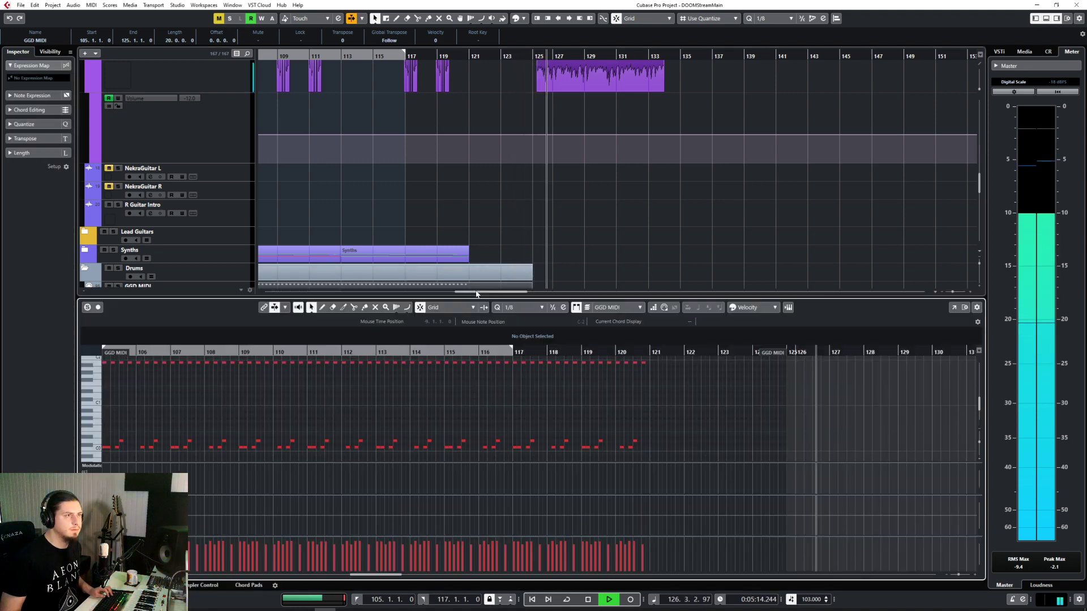
pyautogui.doubleClick(477, 292)
pyautogui.hscroll(5, 657, 439)
pyautogui.hscroll(-2, 536, 416)
pyautogui.press('space')
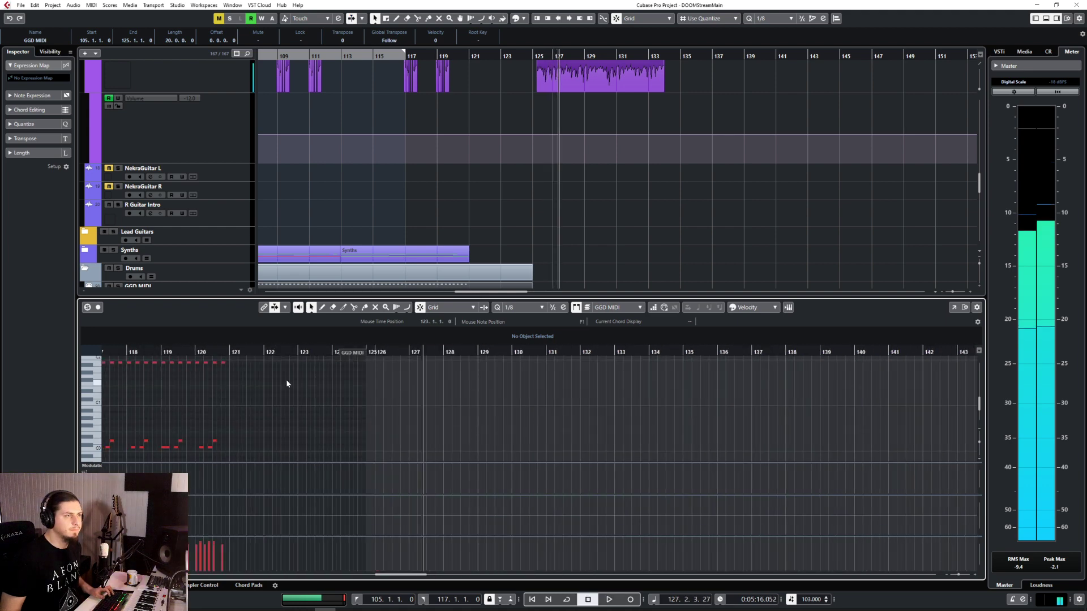
# Play the part from about bar 119 with its last drum notes enlarged in the Key Editor
pyautogui.click(161, 350)
pyautogui.press('h')
pyautogui.press('h')
pyautogui.press('h')
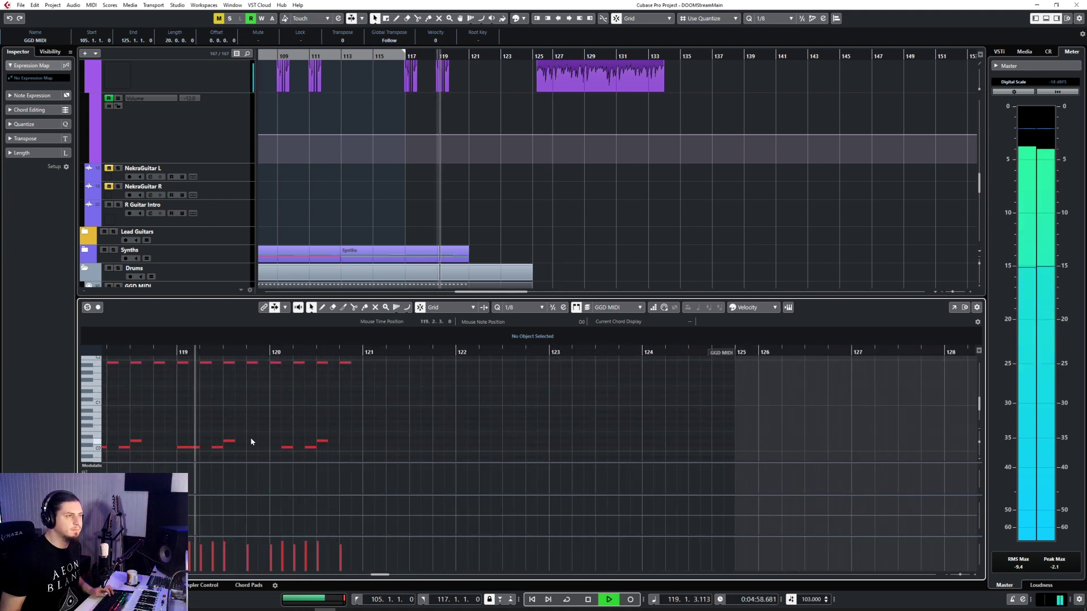
# Pick the Draw tool, set the Key Editor's quantize value to 1/16 and stop playback
pyautogui.rightClick(386, 438)
pyautogui.click(396, 439)
pyautogui.click(530, 306)
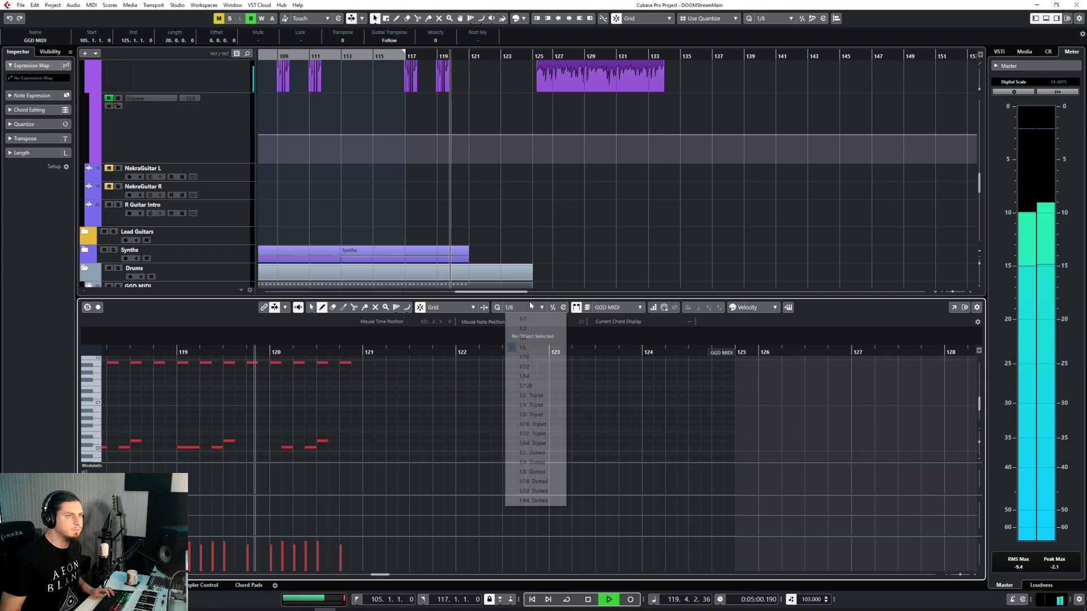
pyautogui.click(529, 357)
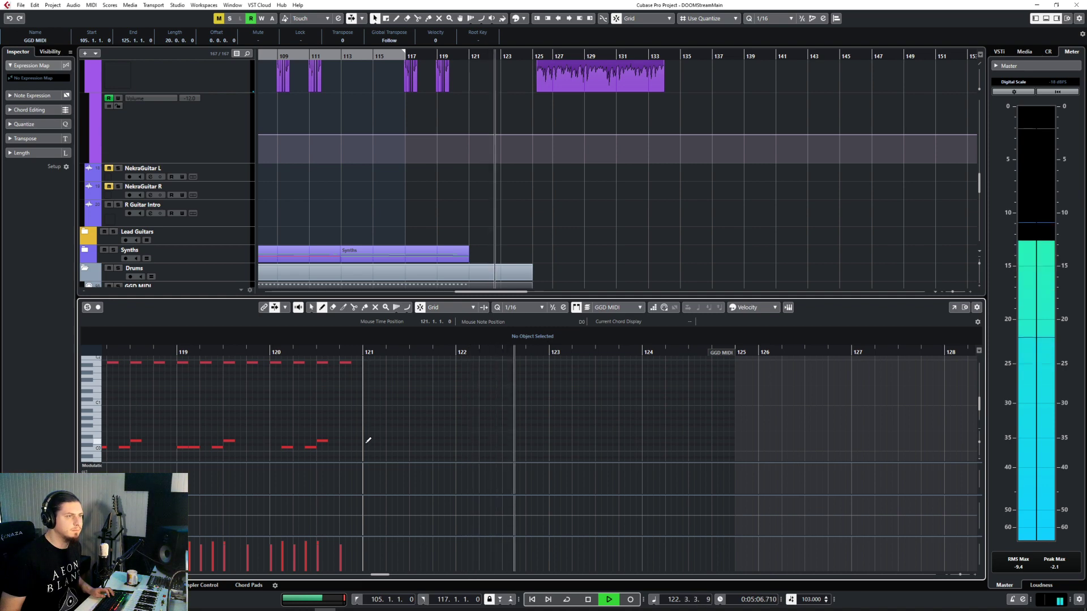
pyautogui.press('space')
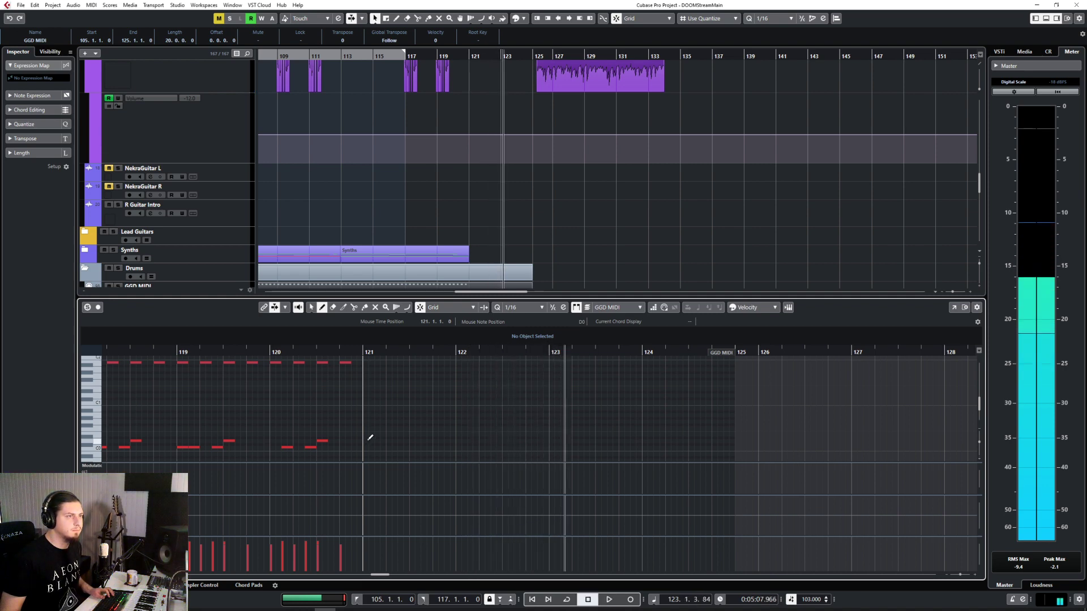
# Set quantize to 1/8 and draw D0 notes at 121.1.1 and 121.1.3, plus a C0 note at 120.4.3
pyautogui.click(522, 309)
pyautogui.click(520, 339)
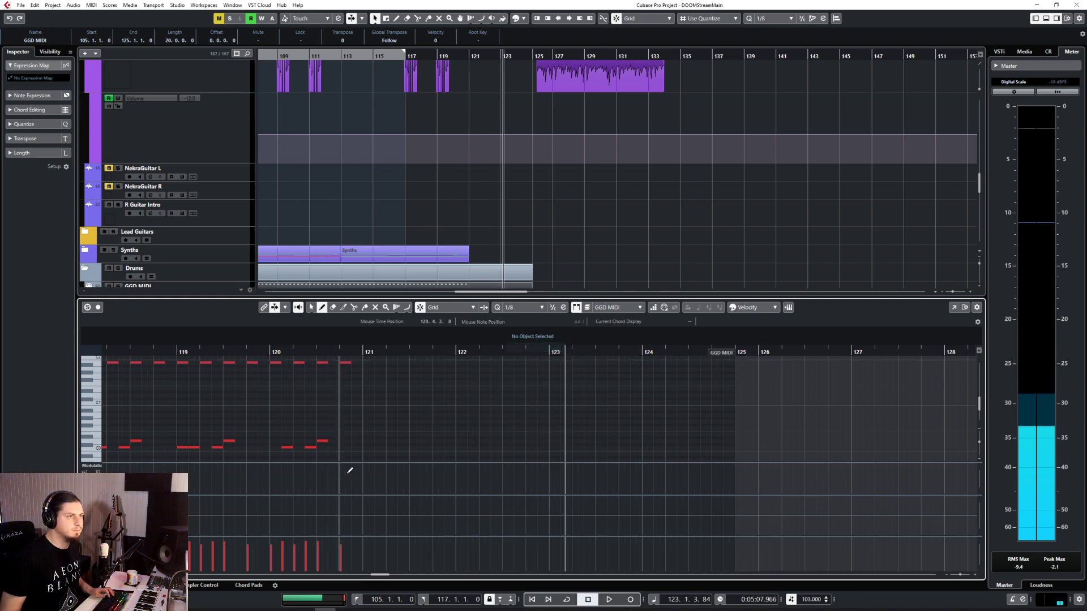
pyautogui.keyDown('alt'); pyautogui.click(378, 441); pyautogui.keyUp('alt')
pyautogui.keyDown('alt'); pyautogui.click(367, 441); pyautogui.keyUp('alt')
pyautogui.keyDown('alt'); pyautogui.click(359, 448); pyautogui.keyUp('alt')
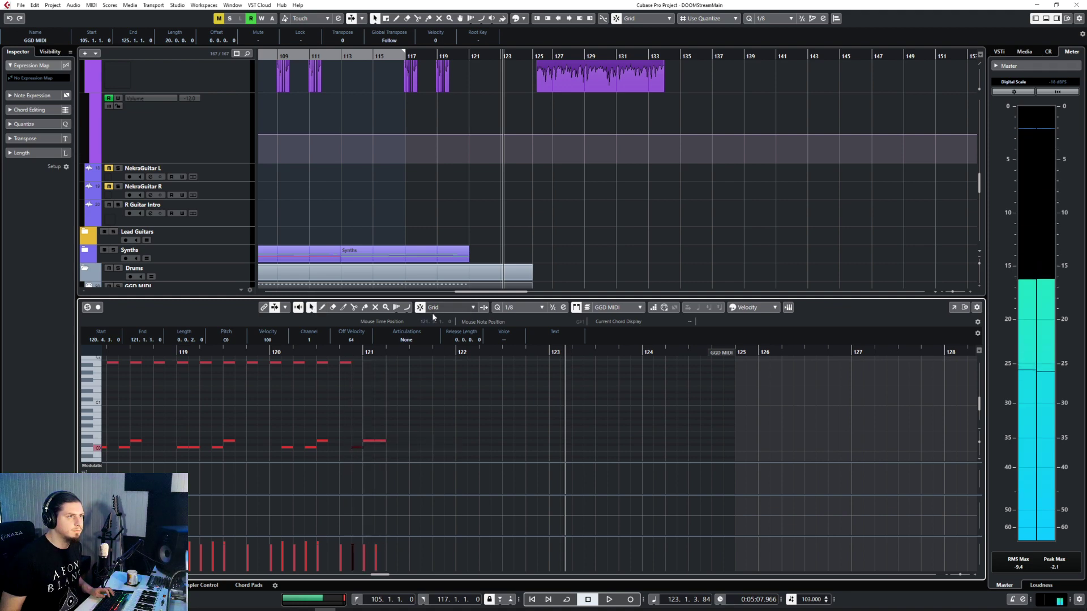
# Add D#0 notes at 121.1.1 and 121.1.3 beside the D0 hits, and raise the velocities of the new fill notes
pyautogui.scroll(2, 346, 434)
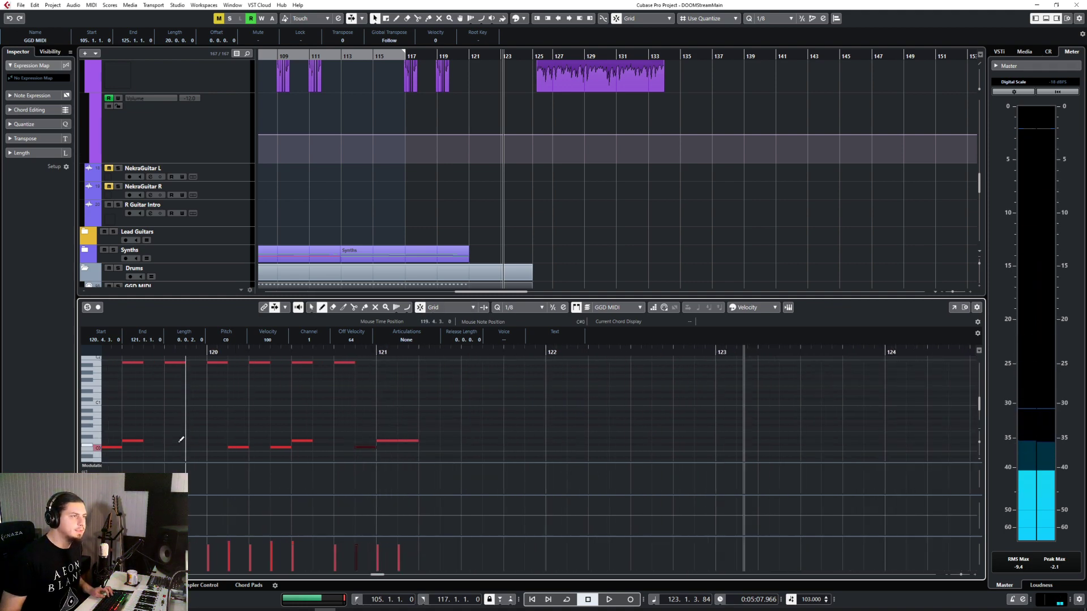
pyautogui.click(90, 438)
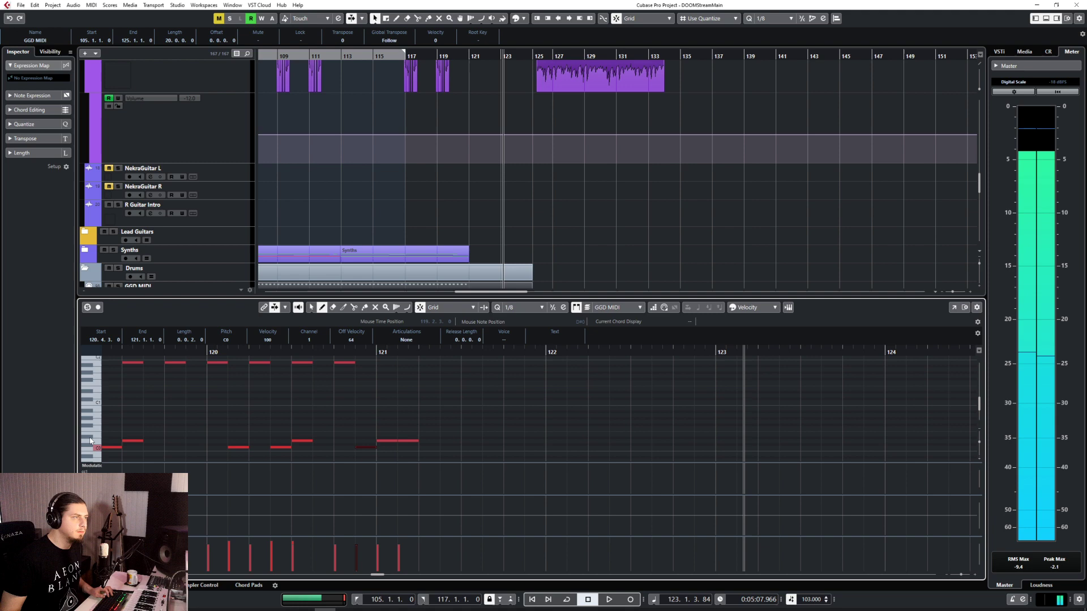
pyautogui.click(389, 433)
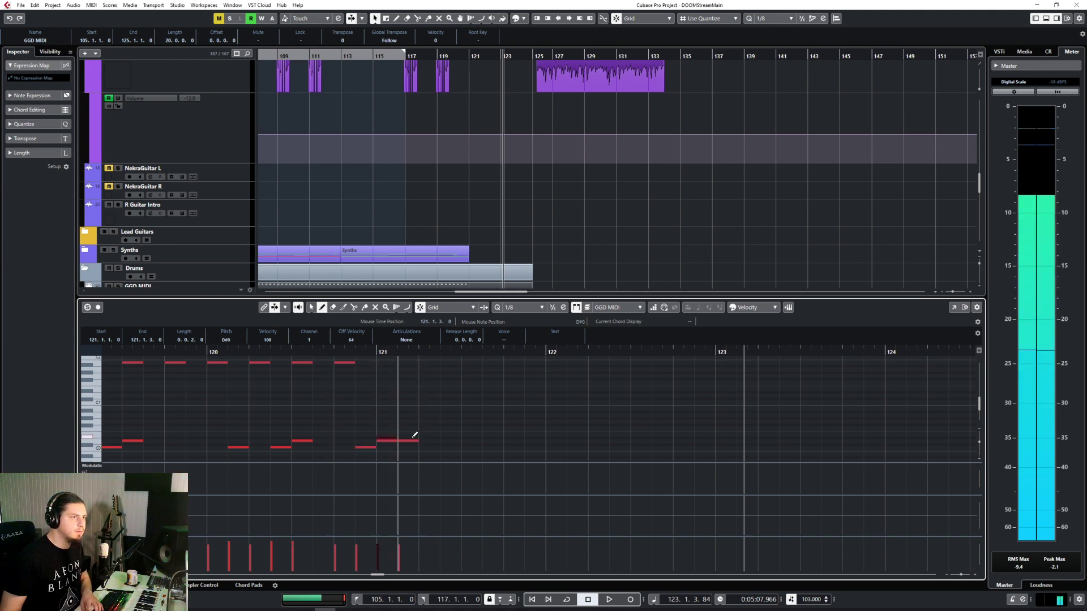
pyautogui.click(413, 437)
pyautogui.press('1')
pyautogui.moveTo(370, 429); pyautogui.dragTo(410, 449)
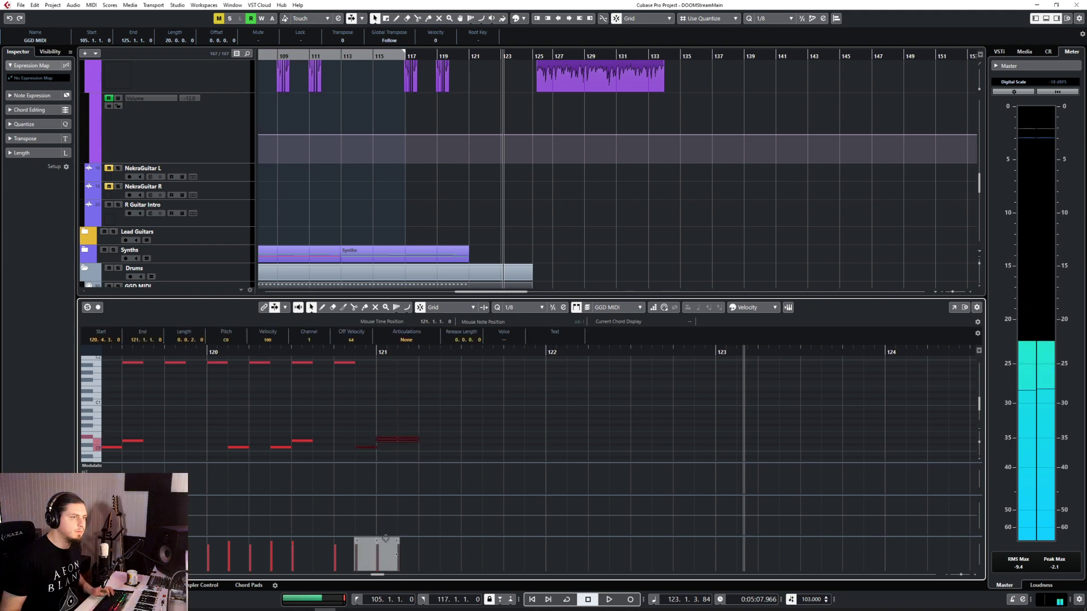
# Play the extended drum ending from about the middle of bar 120 and close the Key Editor
pyautogui.click(289, 352)
pyautogui.click(490, 442)
pyautogui.press('space')
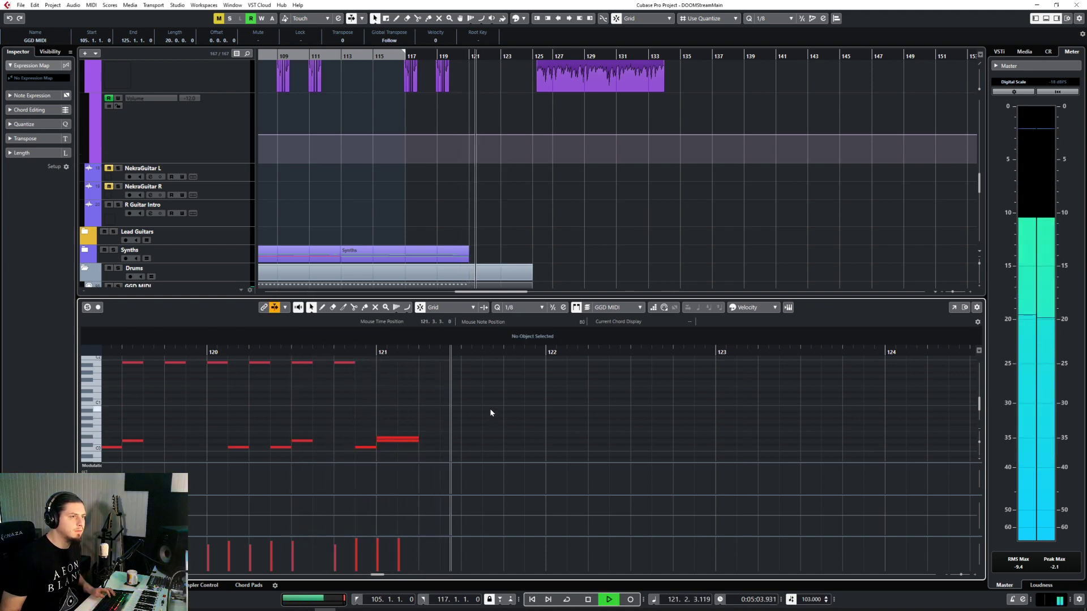
pyautogui.press('g')
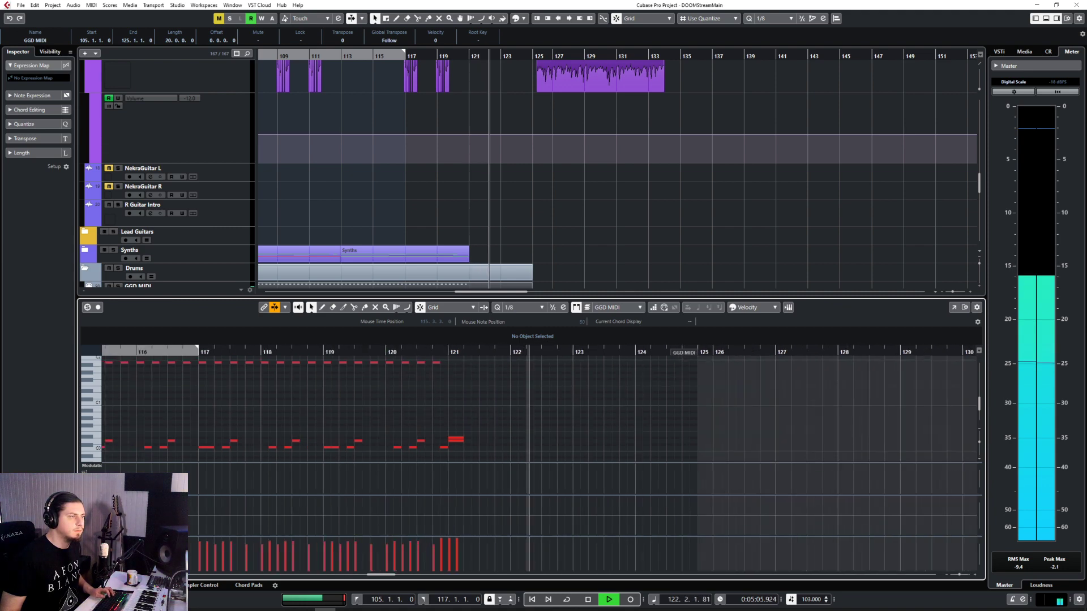
pyautogui.press('Return')
# Draw an eight-bar part on the GGD MIDI track from bar 126 to bar 134, beneath the rhythm guitar riff
pyautogui.scroll(4, 568, 328)
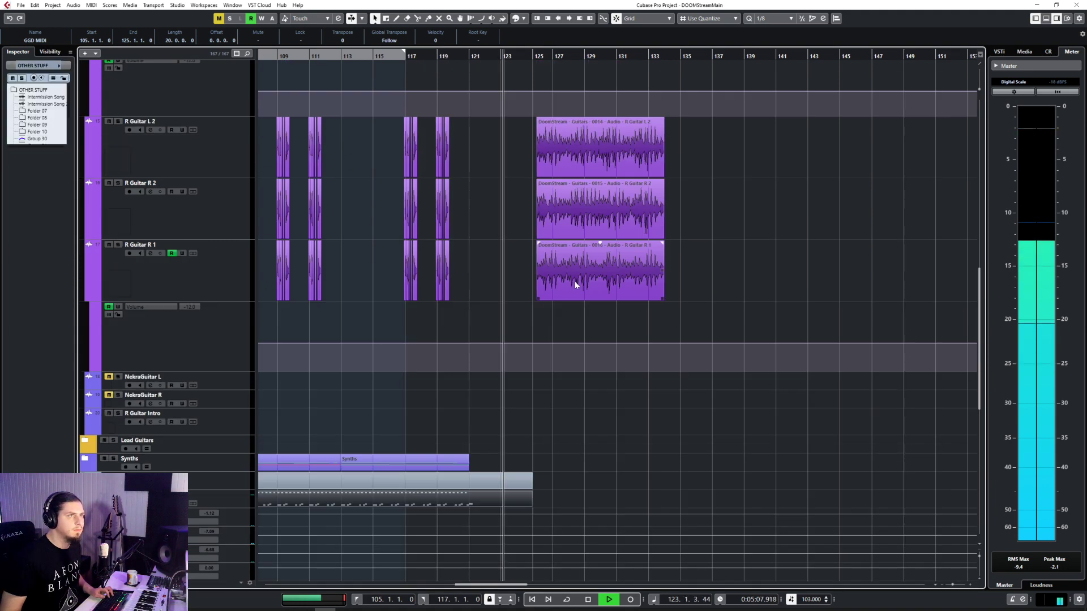
pyautogui.scroll(2, 579, 343)
pyautogui.scroll(-4, 561, 476)
pyautogui.scroll(4, 562, 466)
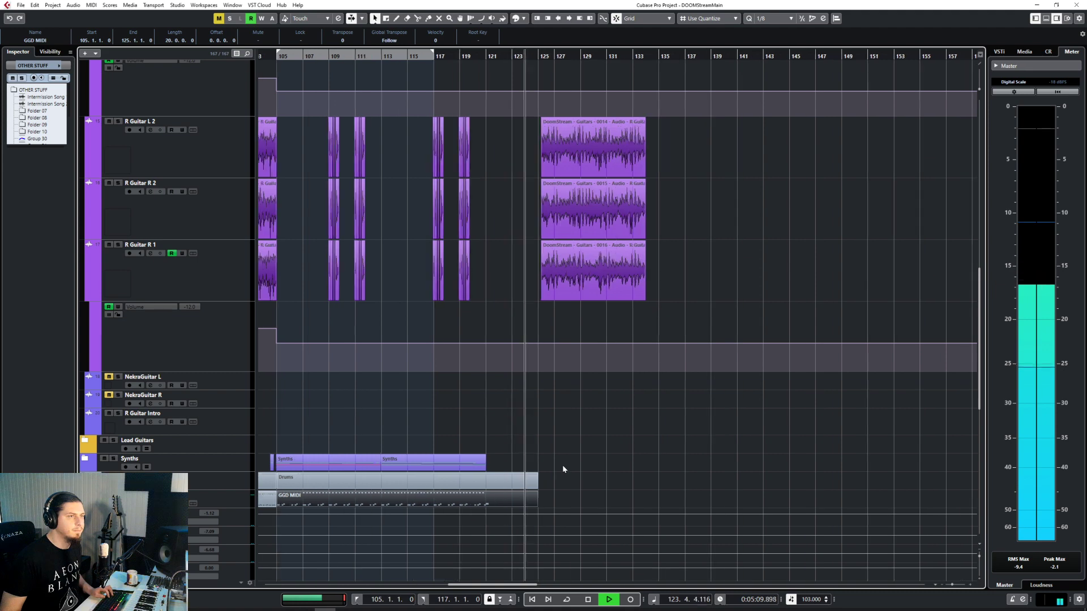
pyautogui.rightClick(548, 488)
pyautogui.click(569, 489)
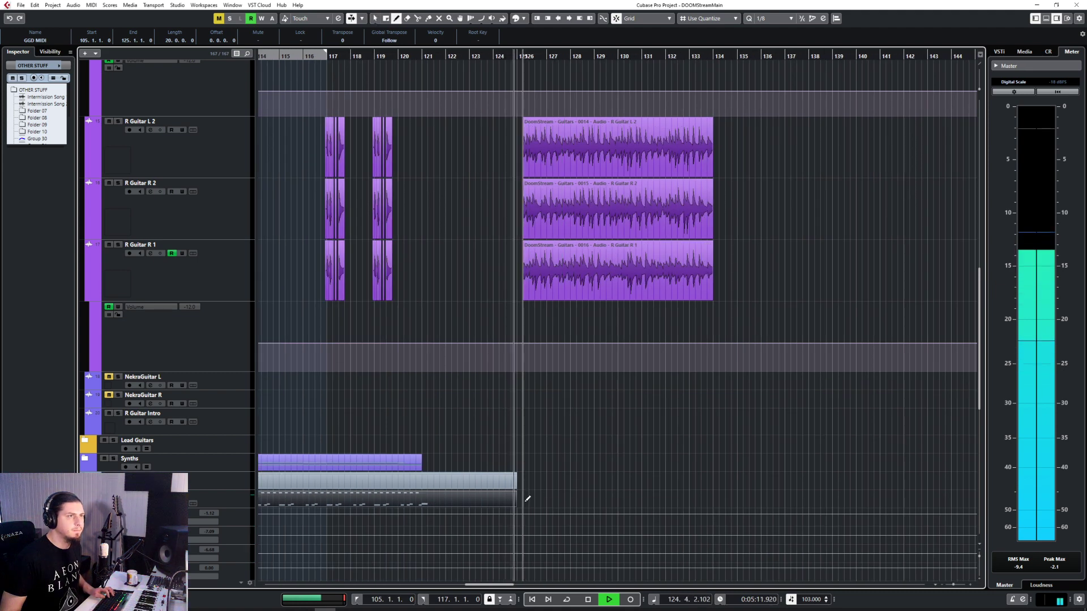
pyautogui.moveTo(525, 498); pyautogui.dragTo(717, 493)
pyautogui.press('1')
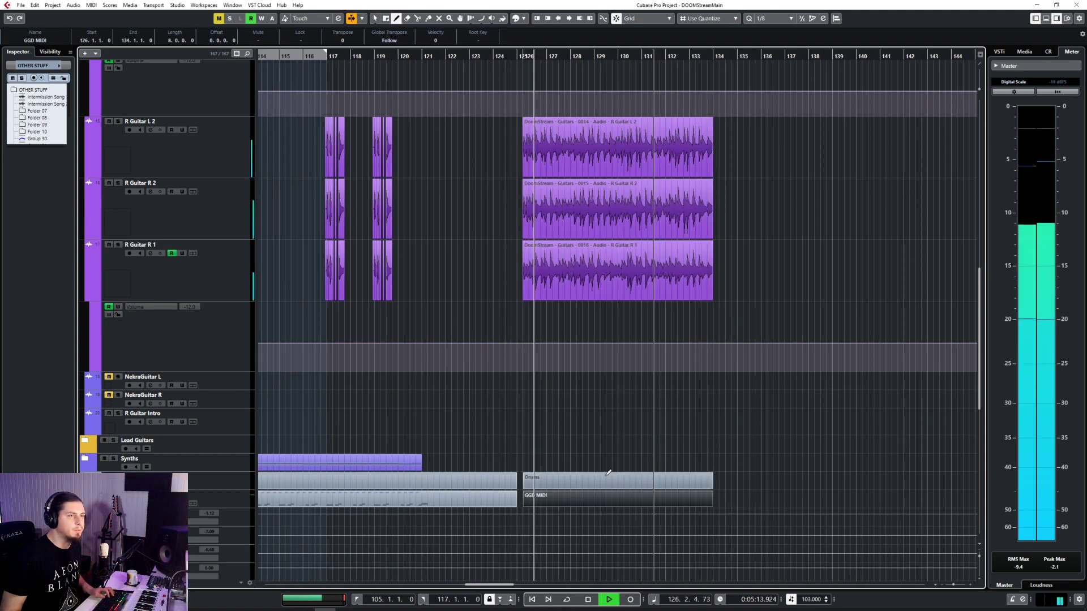
# Open the new GGD MIDI part in the Key Editor, stop playback and pick the Draw tool over its empty grid
pyautogui.doubleClick(549, 496)
pyautogui.press('space')
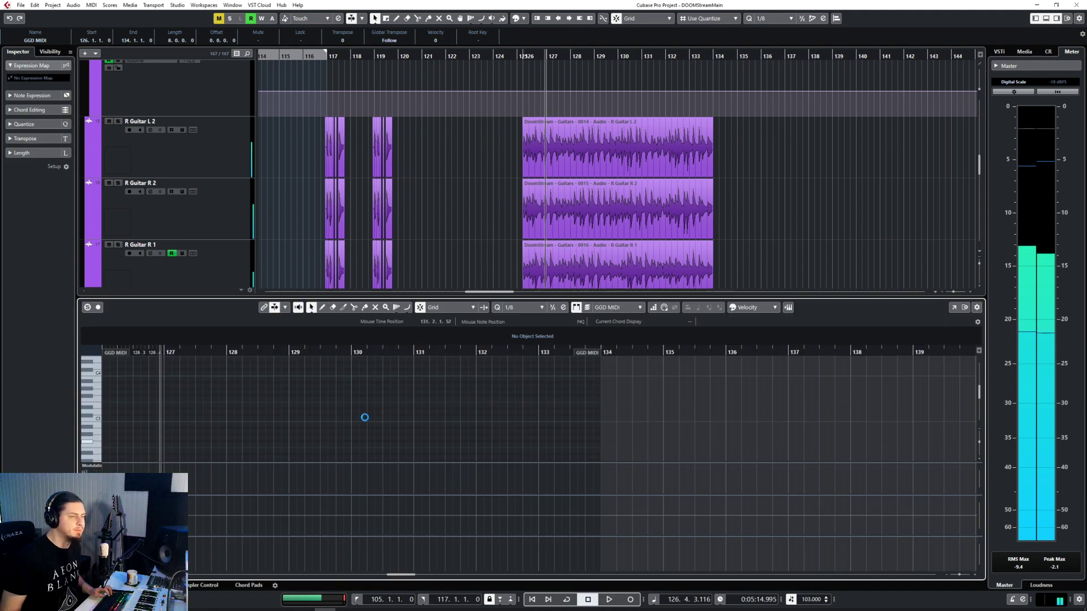
pyautogui.scroll(-4, 451, 403)
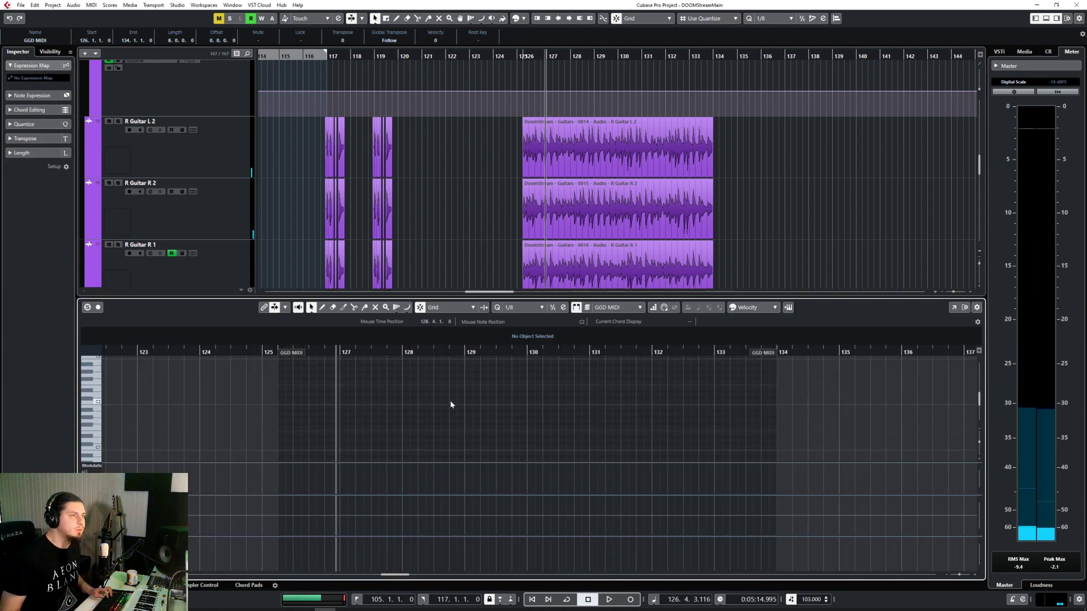
pyautogui.click(340, 406)
pyautogui.scroll(-1, 330, 408)
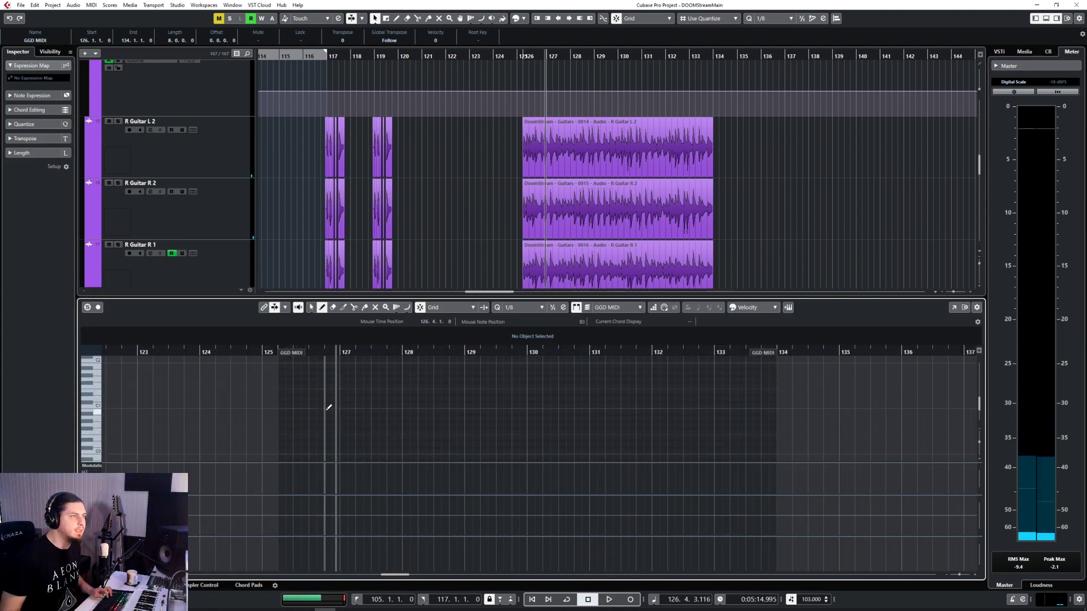
# Draw C0 notes at 126.1.1, 126.2.1, 126.4.1 and 127.1.1 and D0 notes at 126.3.1 and 127.3.1, and place the playhead before the part
pyautogui.click(296, 429)
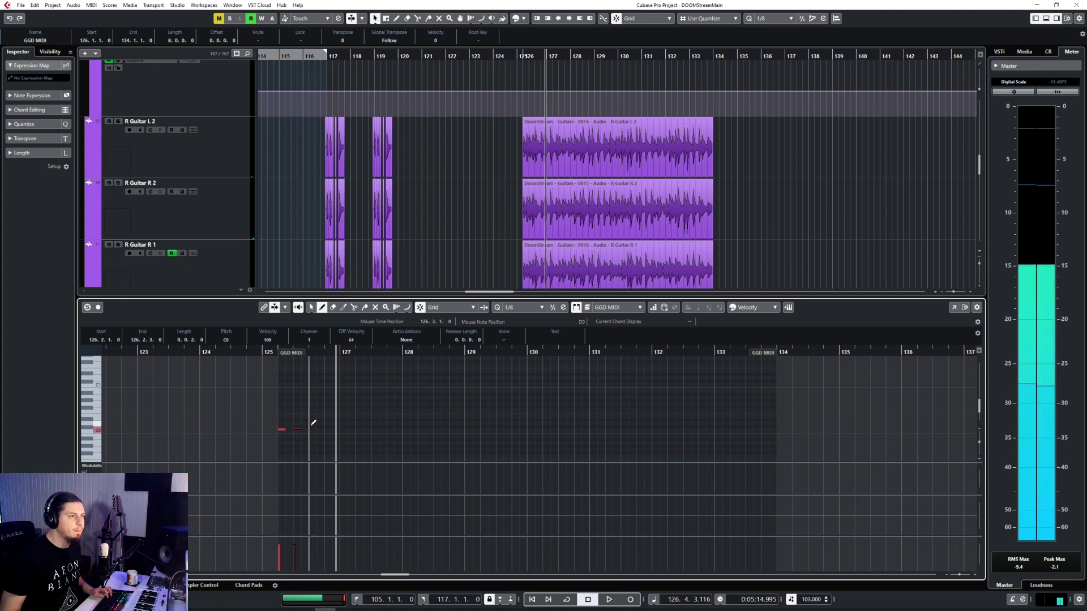
pyautogui.click(312, 423)
pyautogui.click(327, 430)
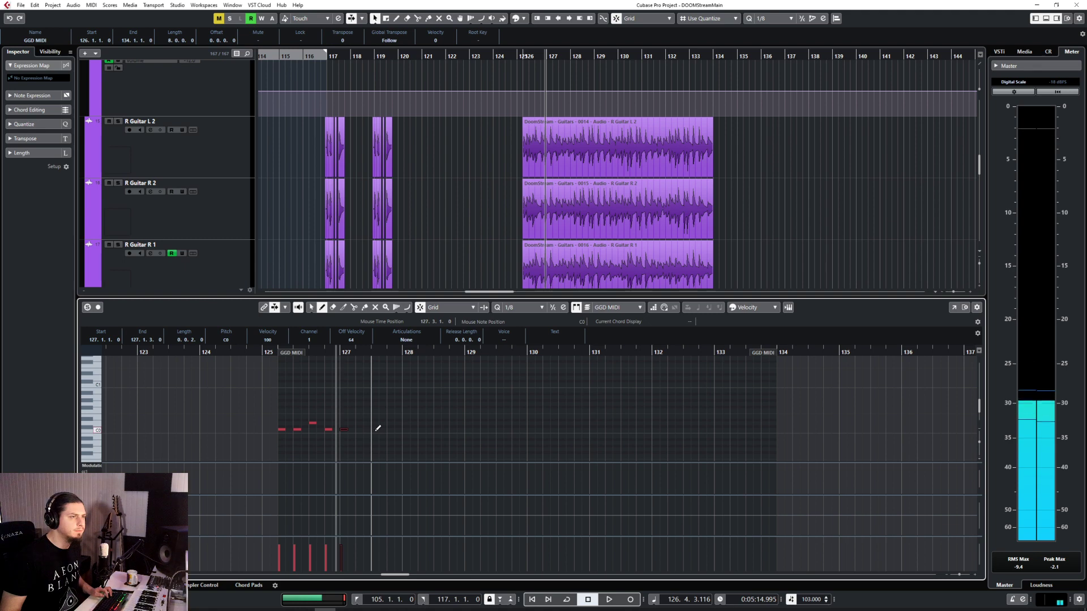
pyautogui.press('1')
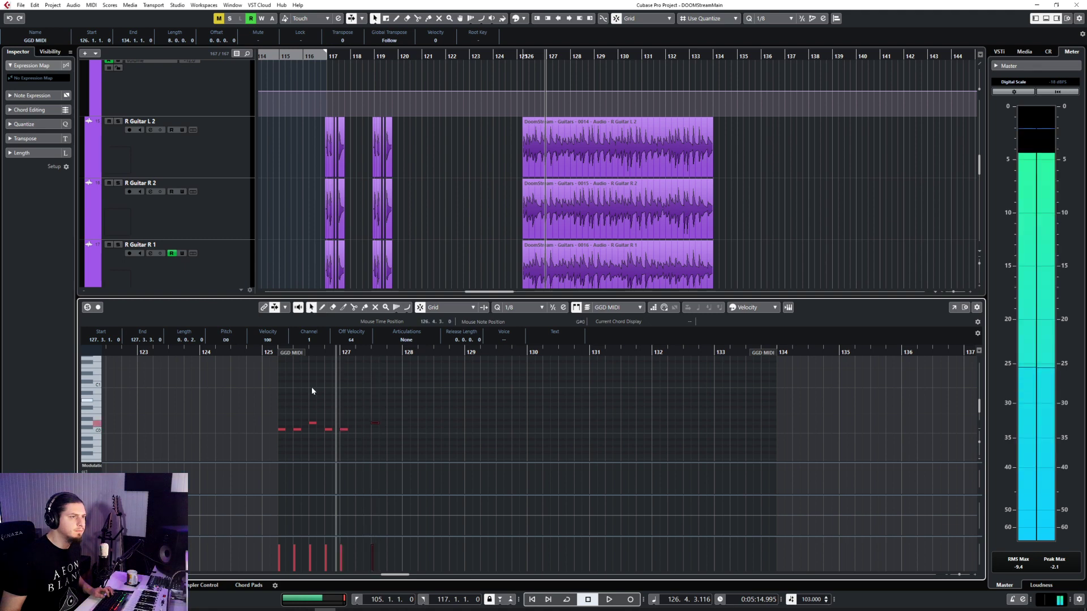
pyautogui.click(268, 352)
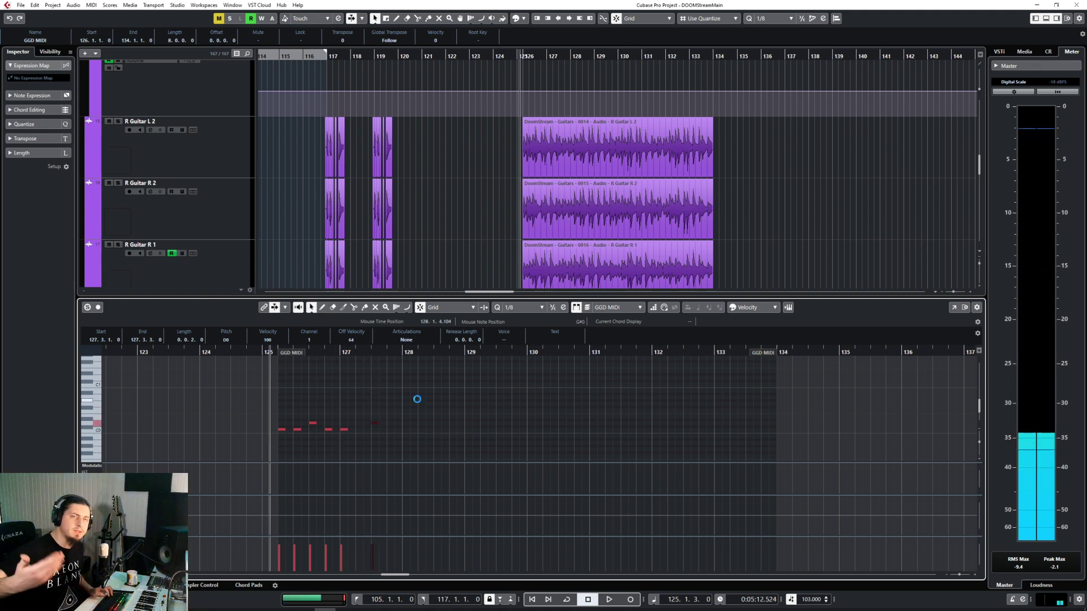
# Play the sketched notes from just before bar 126, stop playback and delete all of them from the part
pyautogui.press('space')
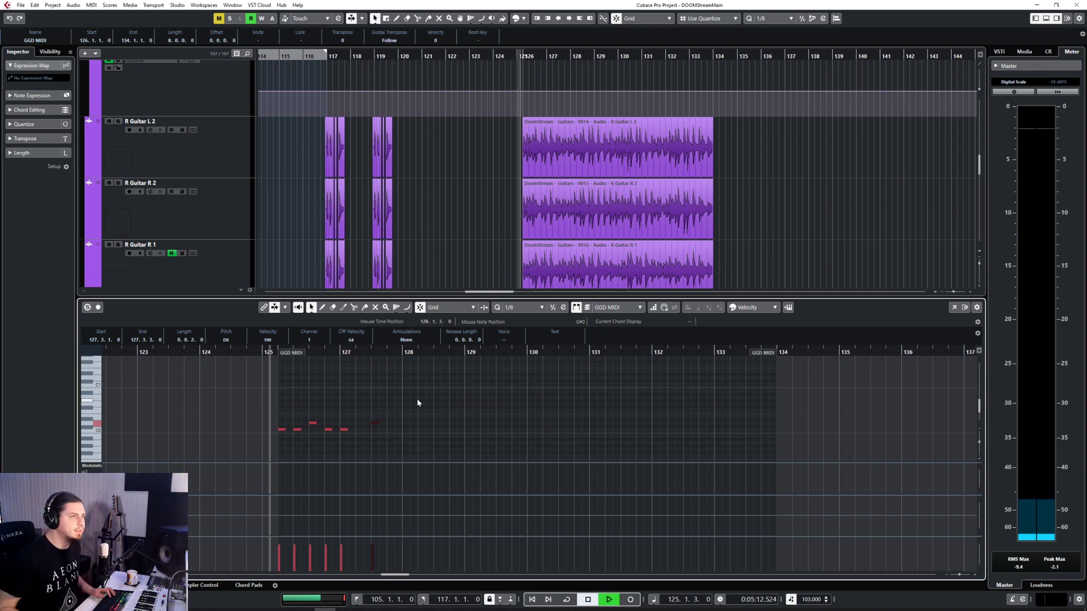
pyautogui.scroll(2, 291, 404)
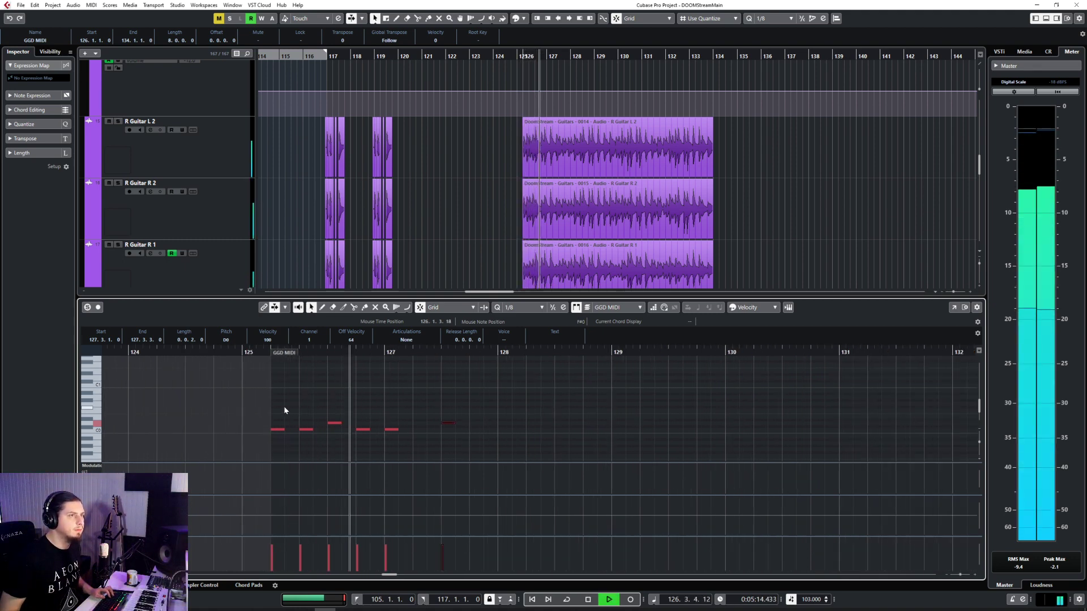
pyautogui.press('space')
pyautogui.moveTo(264, 395); pyautogui.dragTo(597, 451)
pyautogui.press('Delete')
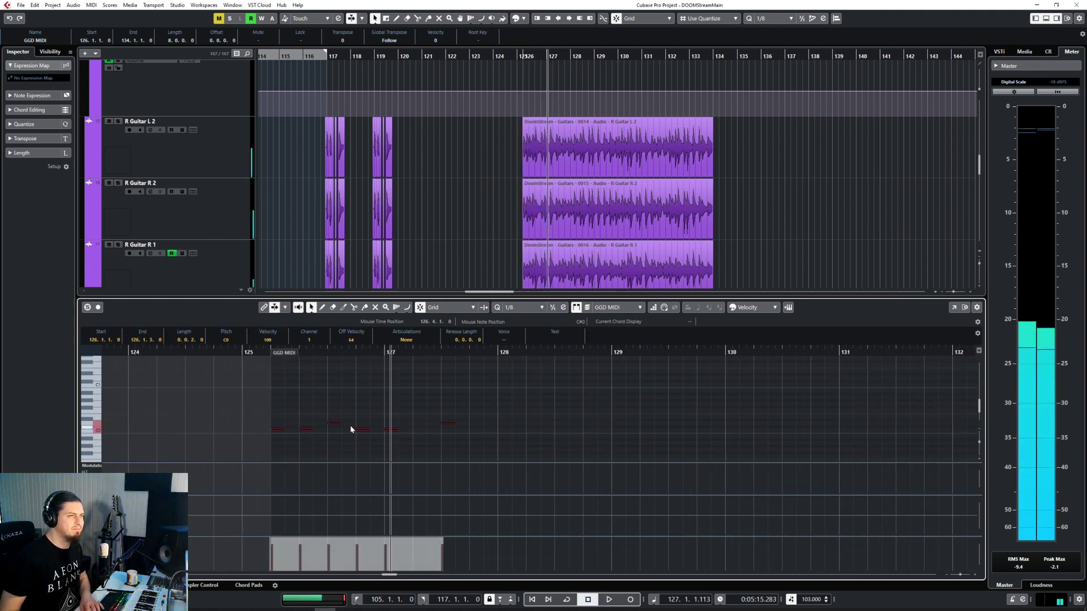
# Draw C0 notes at 126.1.1, 126.1.3, 126.2.3 and 126.3.1 and D0 notes at 126.2.1 and 126.4.1, and play them
pyautogui.rightClick(322, 417)
pyautogui.click(322, 418)
pyautogui.click(283, 428)
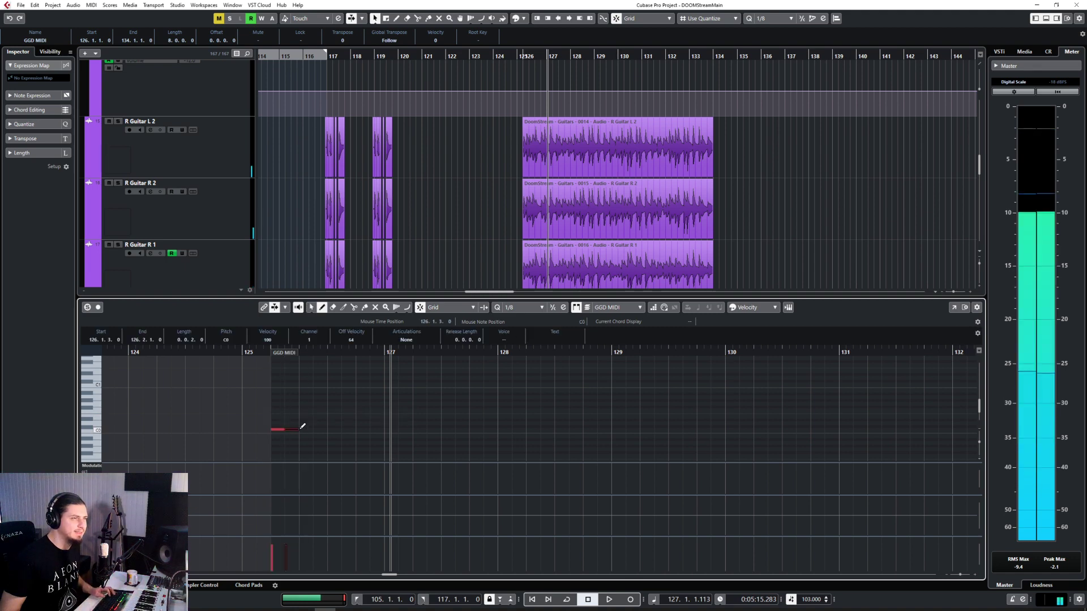
pyautogui.moveTo(306, 423); pyautogui.dragTo(319, 430)
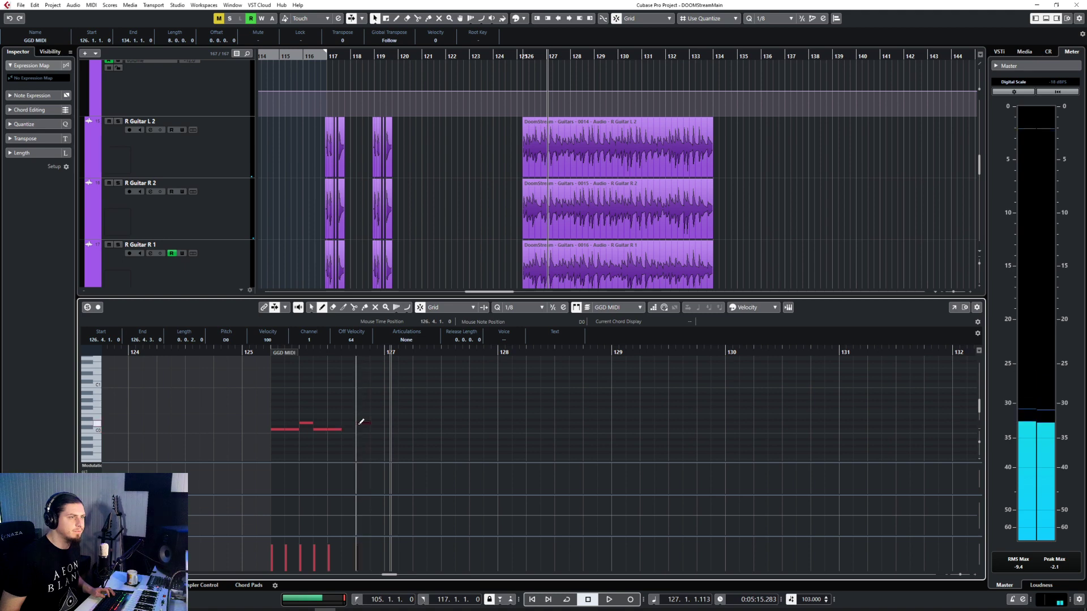
pyautogui.press('1')
pyautogui.click(261, 351)
pyautogui.press('space')
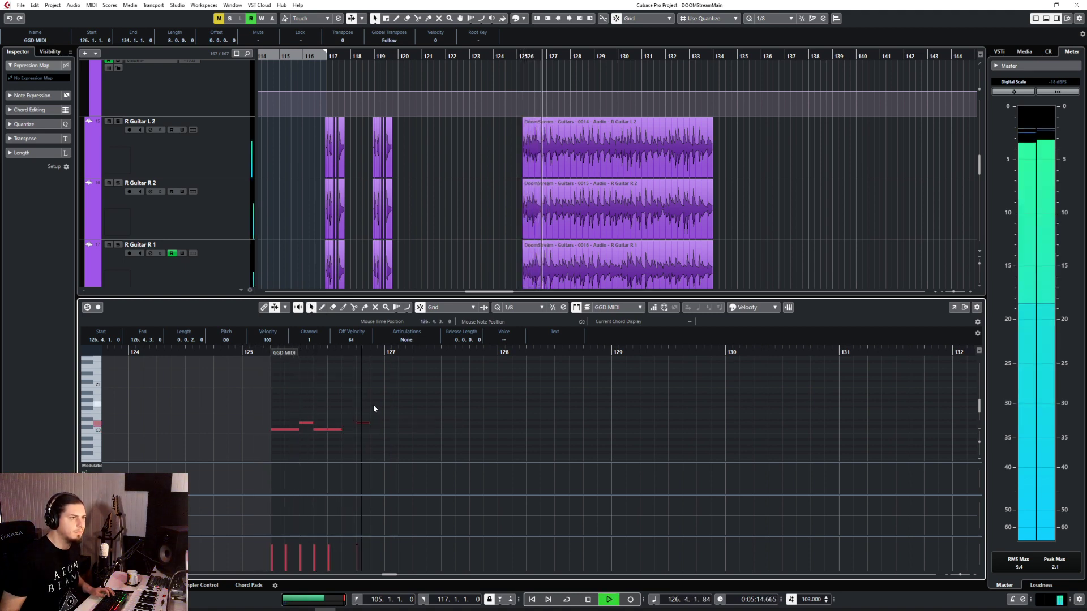
pyautogui.press('space')
# Draw C0 notes at 126.4.3, 127.1.3 and 127.2.3 and D0 notes at 127.2.1 and 127.4.1, and play from bar 126
pyautogui.rightClick(379, 444)
pyautogui.click(381, 439)
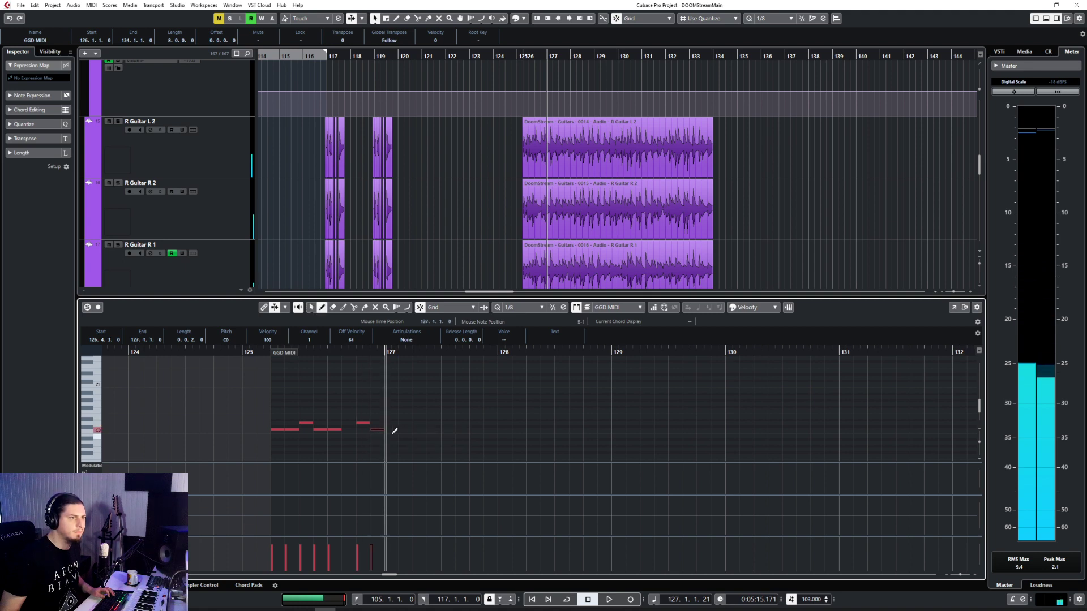
pyautogui.click(403, 429)
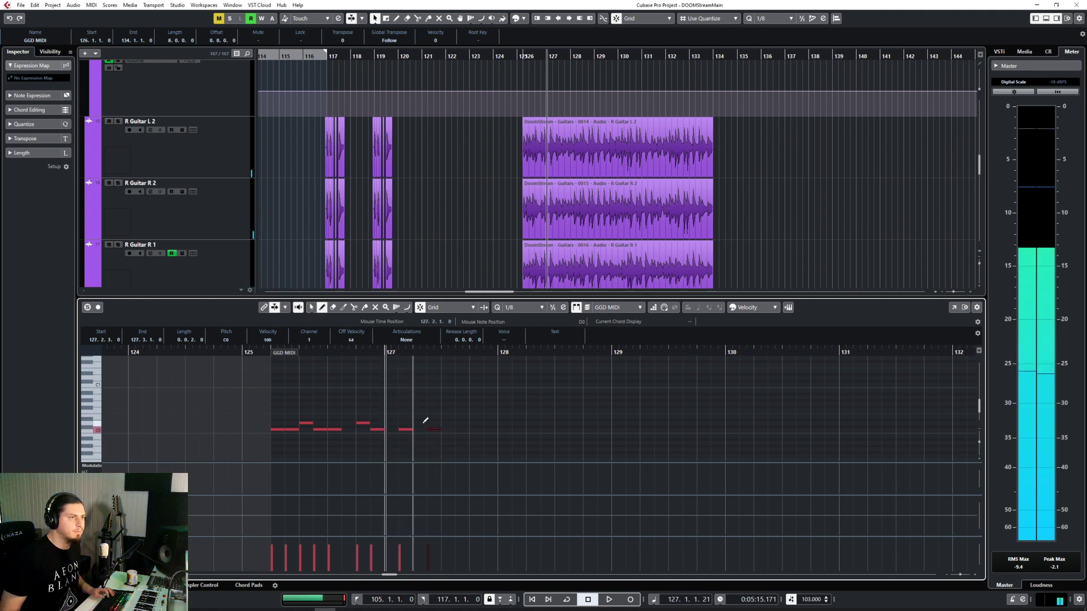
pyautogui.click(476, 423)
pyautogui.press('1')
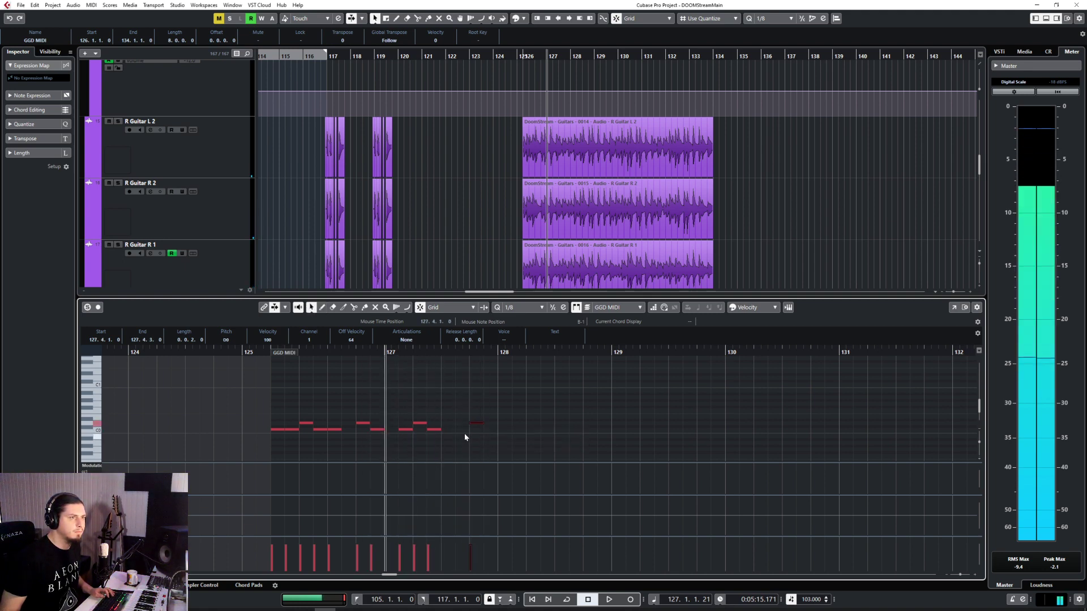
pyautogui.click(268, 353)
pyautogui.press('space')
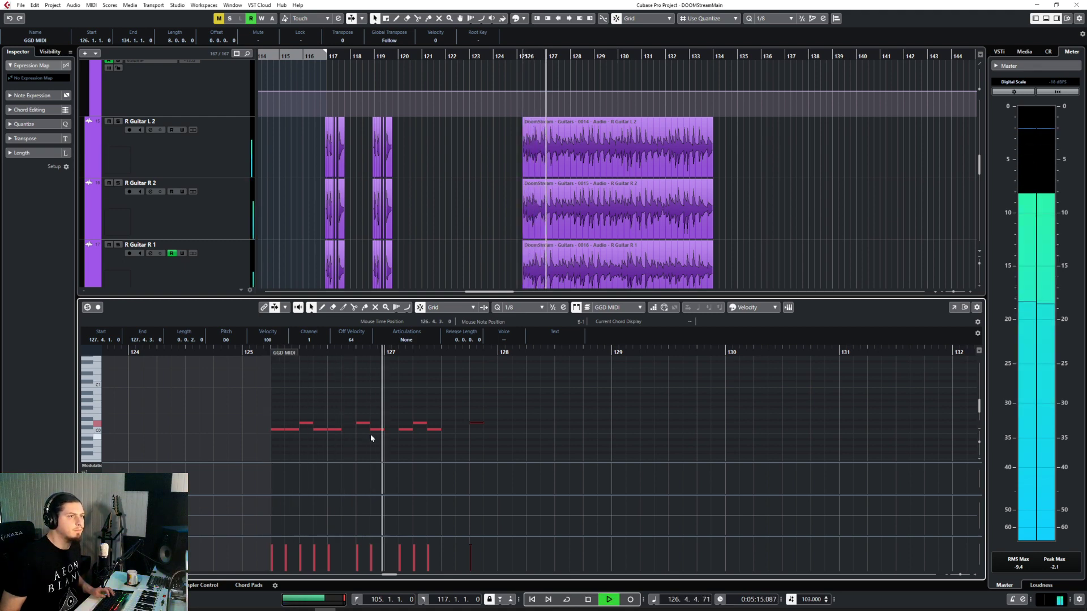
pyautogui.press('space')
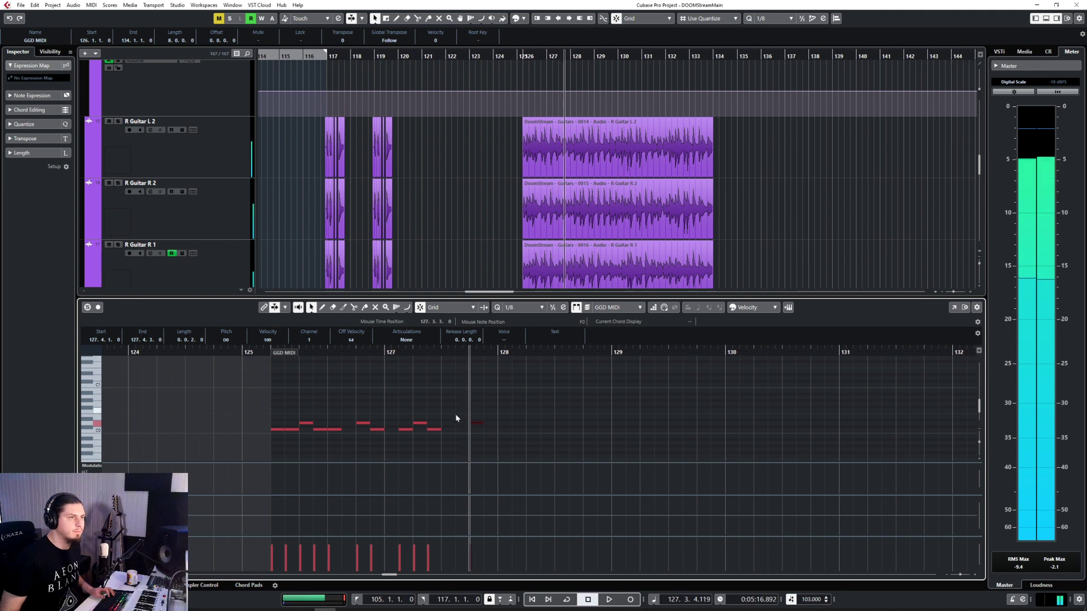
# Delete the C0 note at 127.2.3 and play the pattern from bar 127
pyautogui.moveTo(453, 418); pyautogui.dragTo(446, 444)
pyautogui.press('Delete')
pyautogui.click(383, 352)
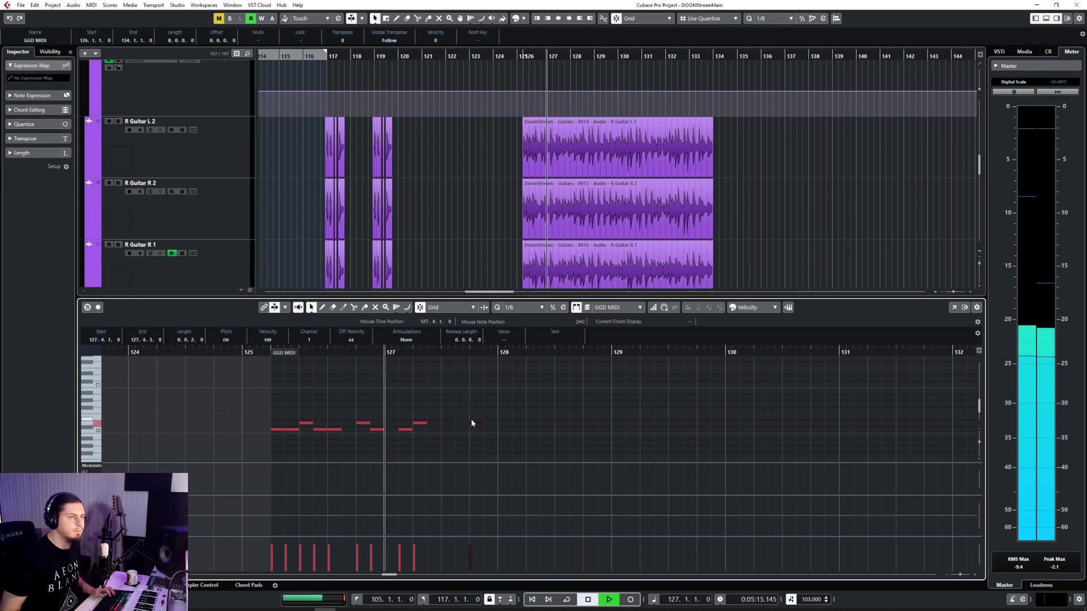
pyautogui.press('space')
# Draw a C0 note at 127.3.1 and play the pattern from bar 127
pyautogui.rightClick(431, 440)
pyautogui.click(443, 431)
pyautogui.click(433, 430)
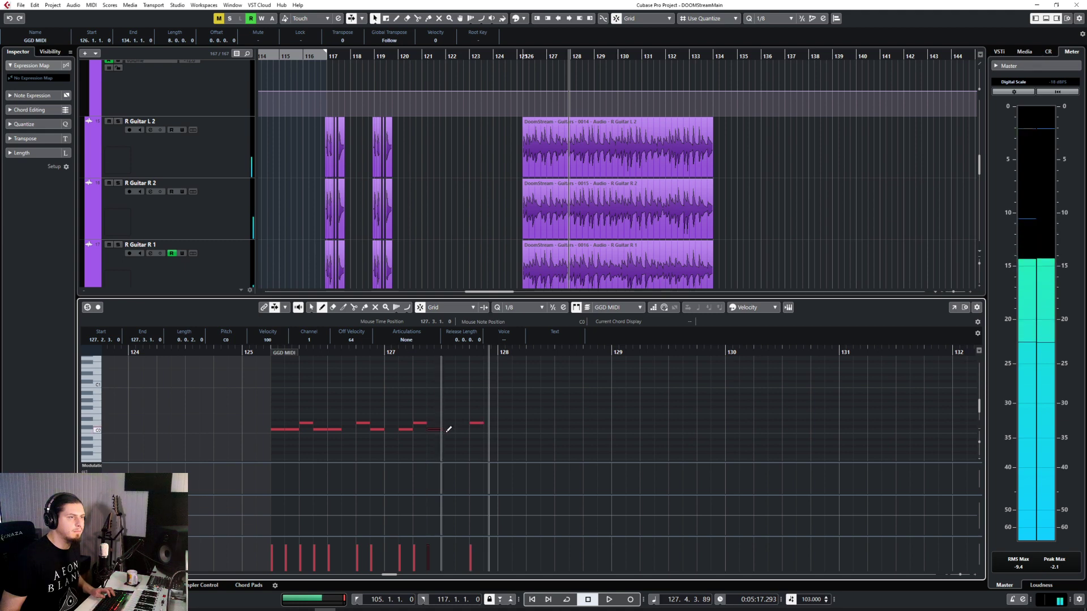
pyautogui.click(449, 430)
pyautogui.press('1')
pyautogui.click(383, 352)
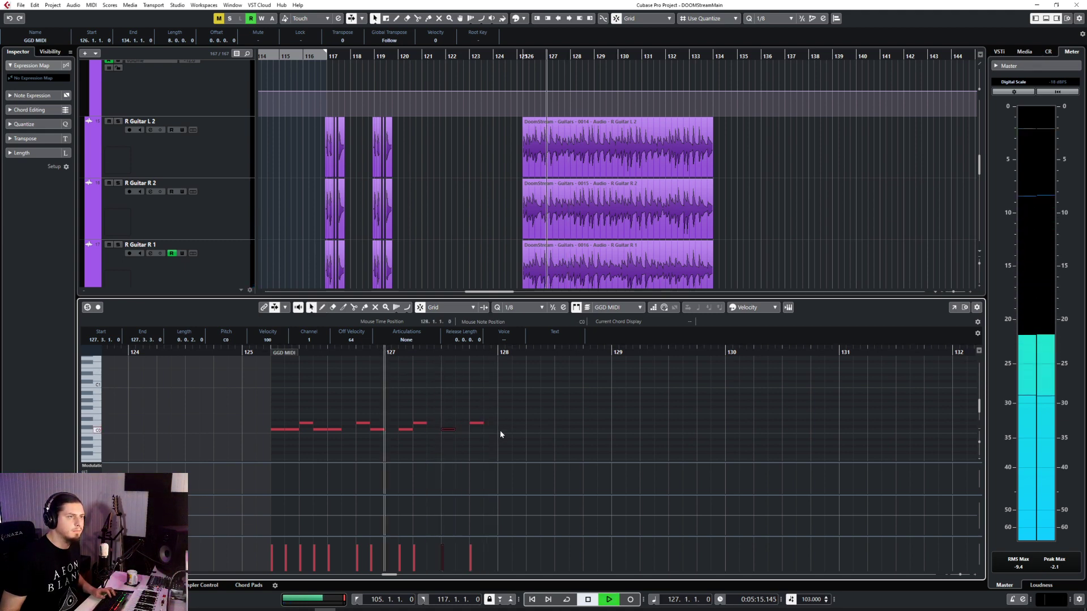
pyautogui.press('space')
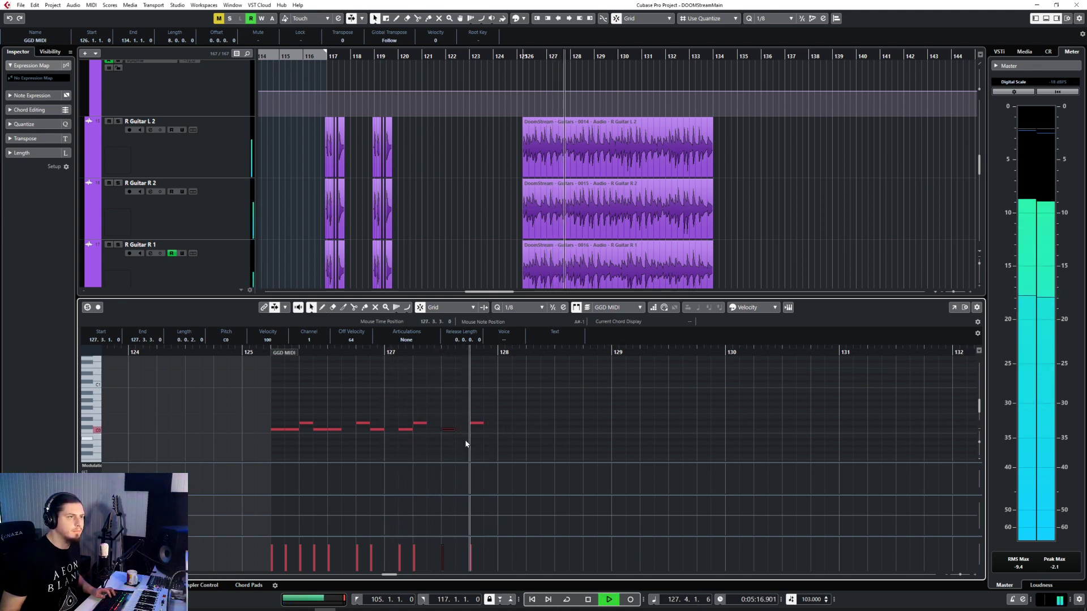
pyautogui.press('space')
# Draw a C0 eighth note at 127.2.3 and play the second bar of the pattern
pyautogui.click(519, 309)
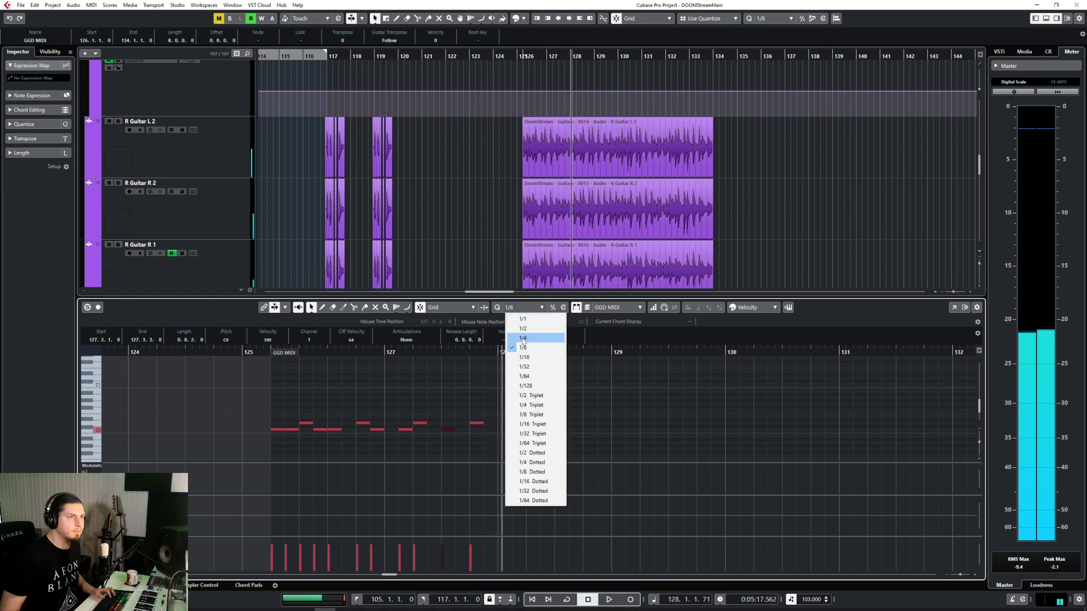
pyautogui.rightClick(430, 429)
pyautogui.click(436, 429)
pyautogui.click(436, 428)
pyautogui.press('1')
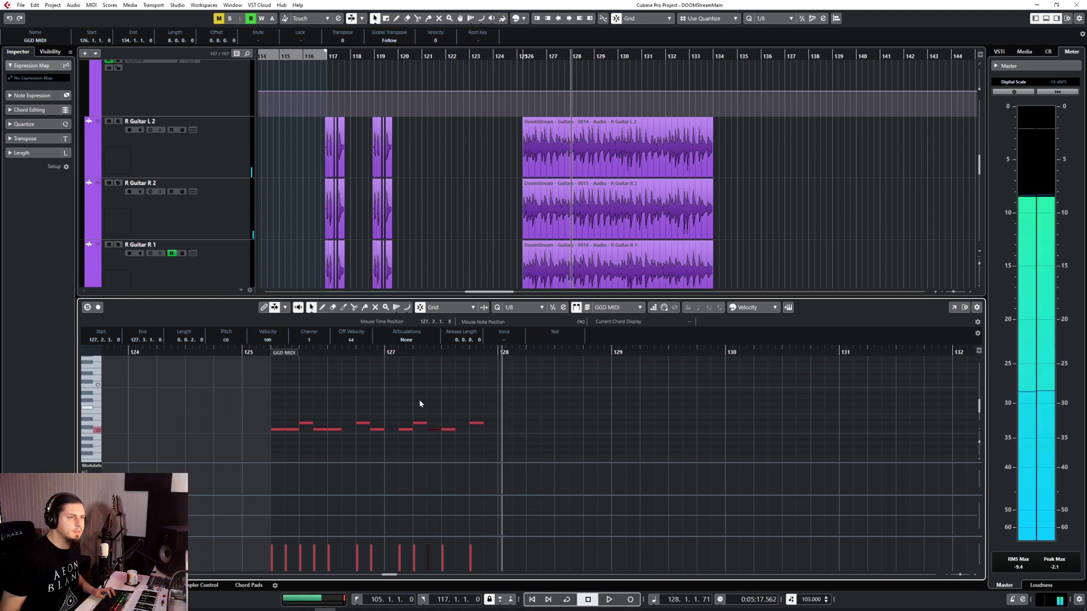
pyautogui.click(384, 354)
pyautogui.press('space')
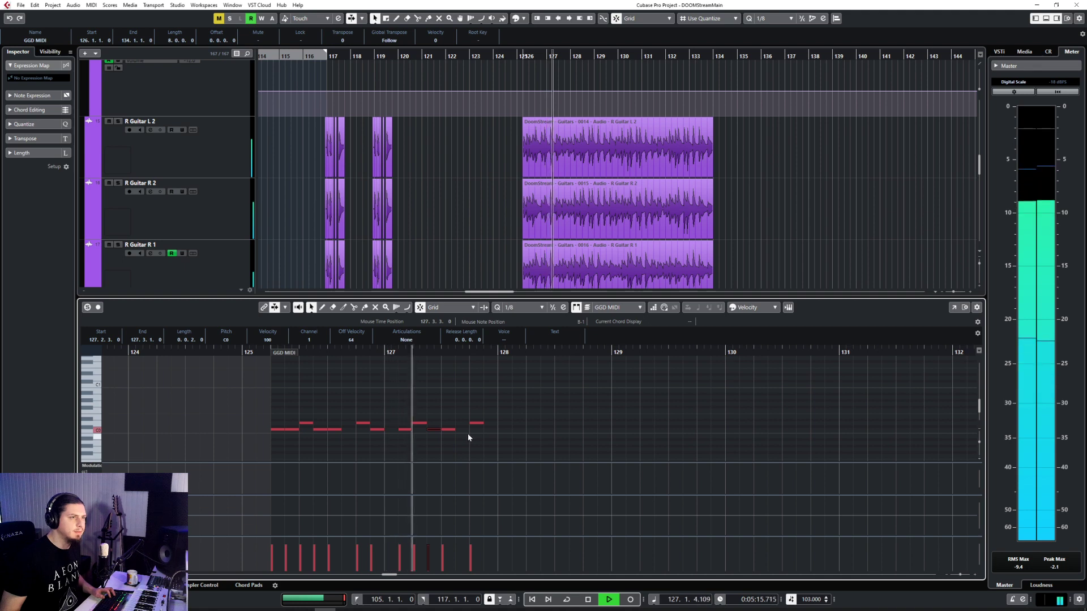
pyautogui.press('space')
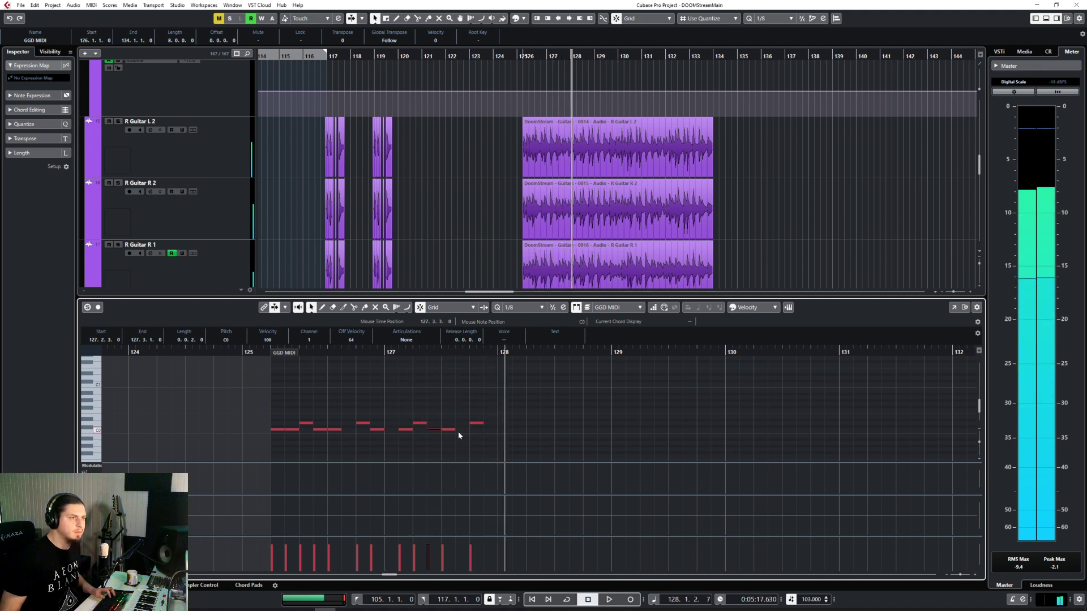
# Draw C0 notes at 127.3.3 and 127.4.3, before and after the last D0 note, and return to the selection tool
pyautogui.click(464, 429)
pyautogui.click(491, 429)
pyautogui.rightClick(491, 431)
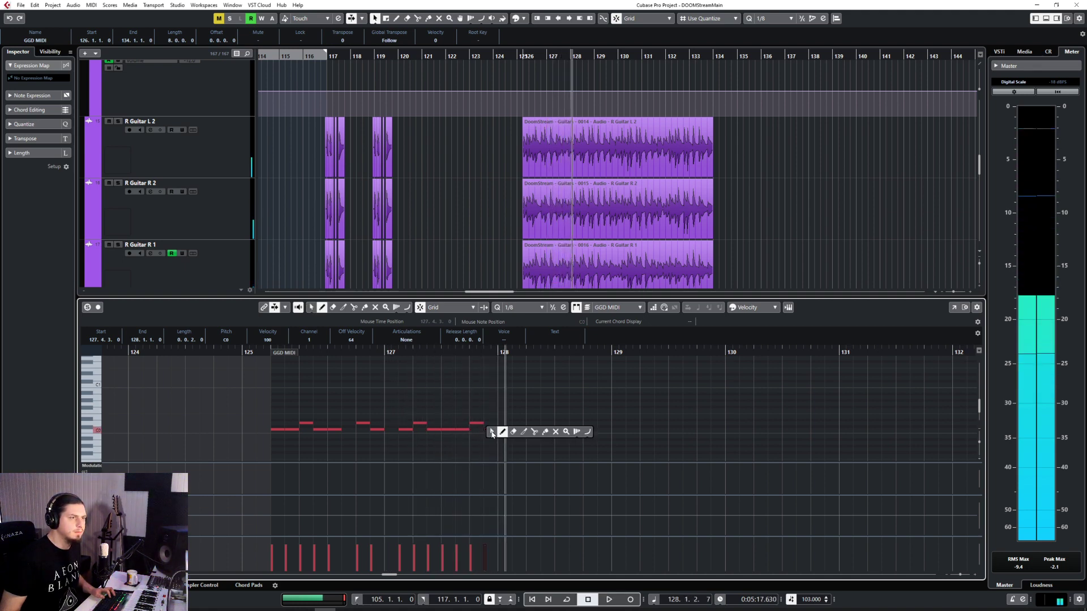
pyautogui.click(491, 431)
pyautogui.rightClick(340, 411)
pyautogui.click(349, 409)
pyautogui.scroll(3, 344, 412)
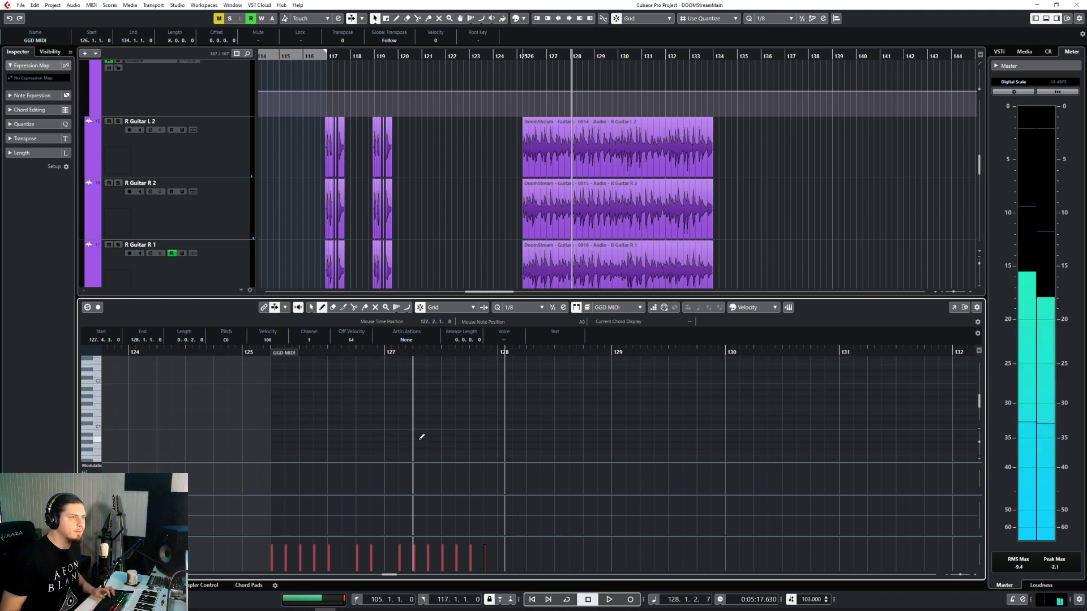
pyautogui.rightClick(413, 398)
pyautogui.click(414, 401)
pyautogui.scroll(-3, 410, 405)
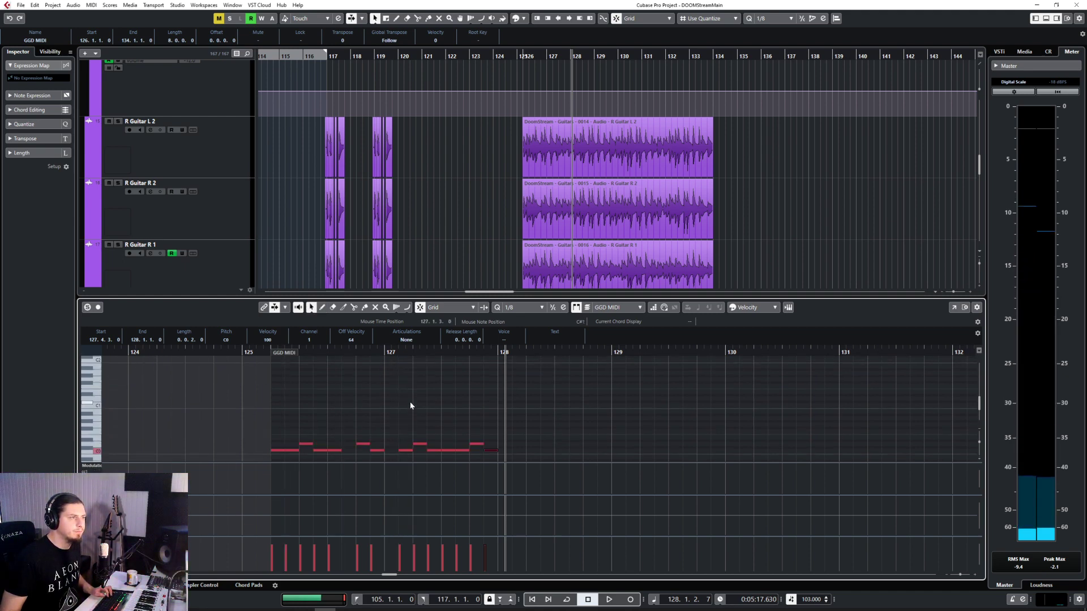
# Play the two-bar drum pattern from bar 126 to check it against the guitar riff
pyautogui.click(268, 351)
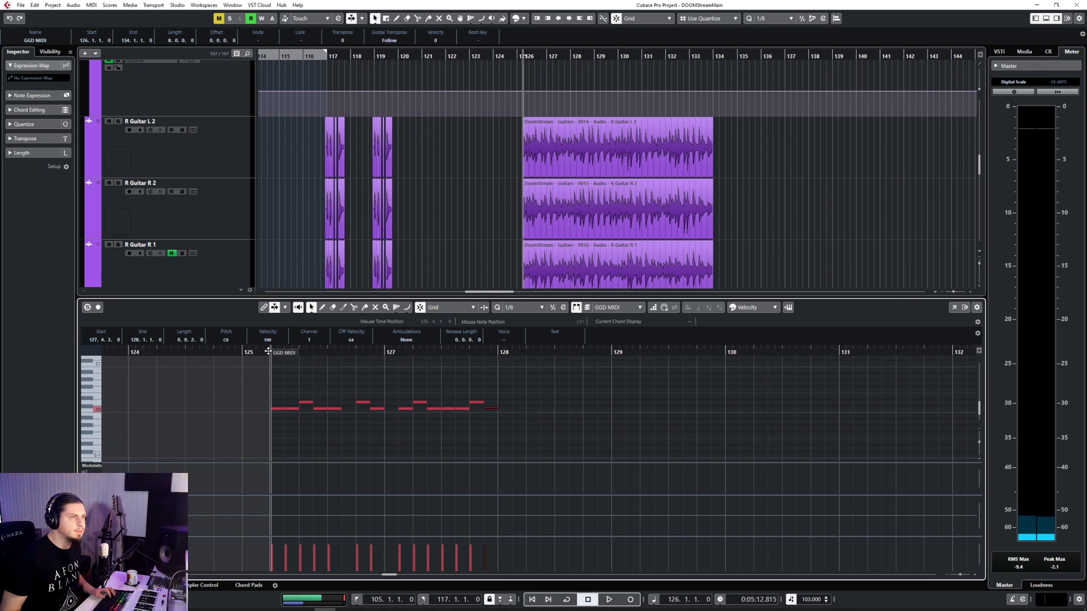
pyautogui.press('space')
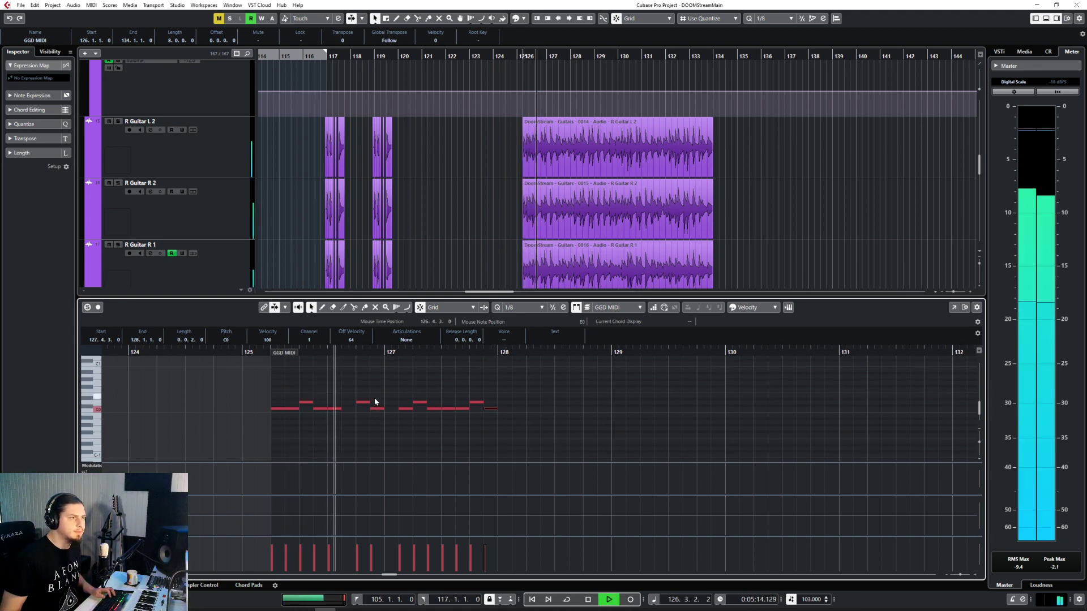
pyautogui.click(269, 352)
pyautogui.press('space')
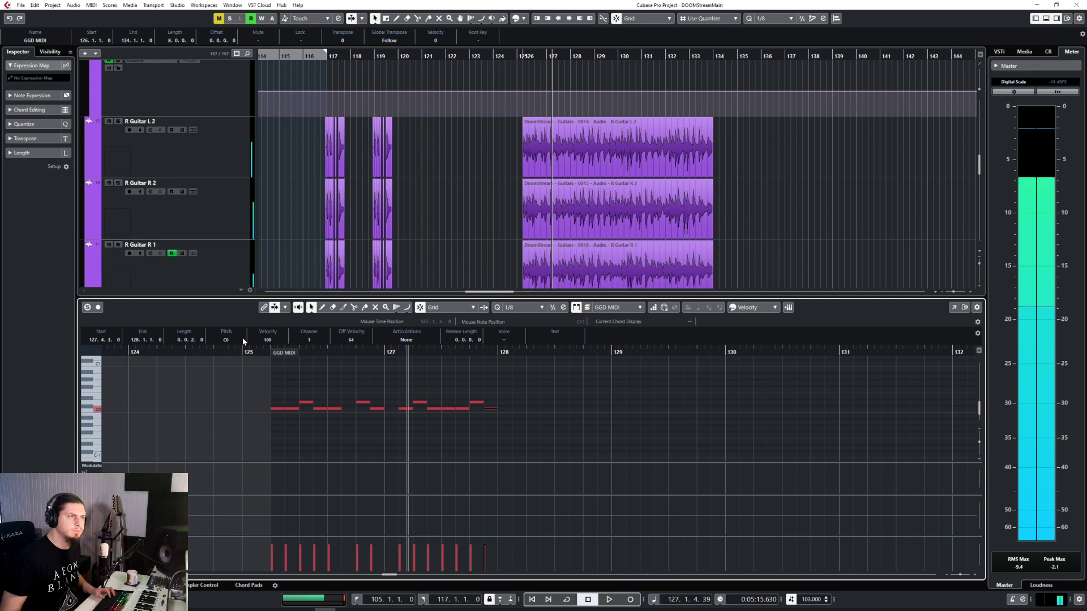
# With the quantize grid set to 1/16, draw a C0 sixteenth note at 126.3.4 and play the pattern
pyautogui.click(521, 309)
pyautogui.click(534, 345)
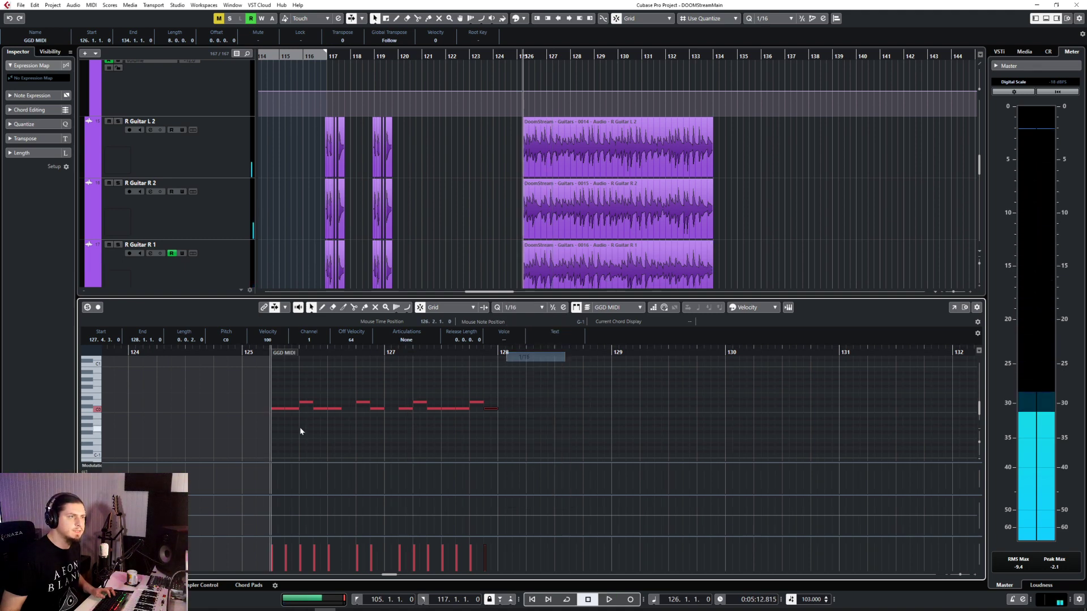
pyautogui.rightClick(298, 422)
pyautogui.click(309, 421)
pyautogui.click(352, 408)
pyautogui.press('1')
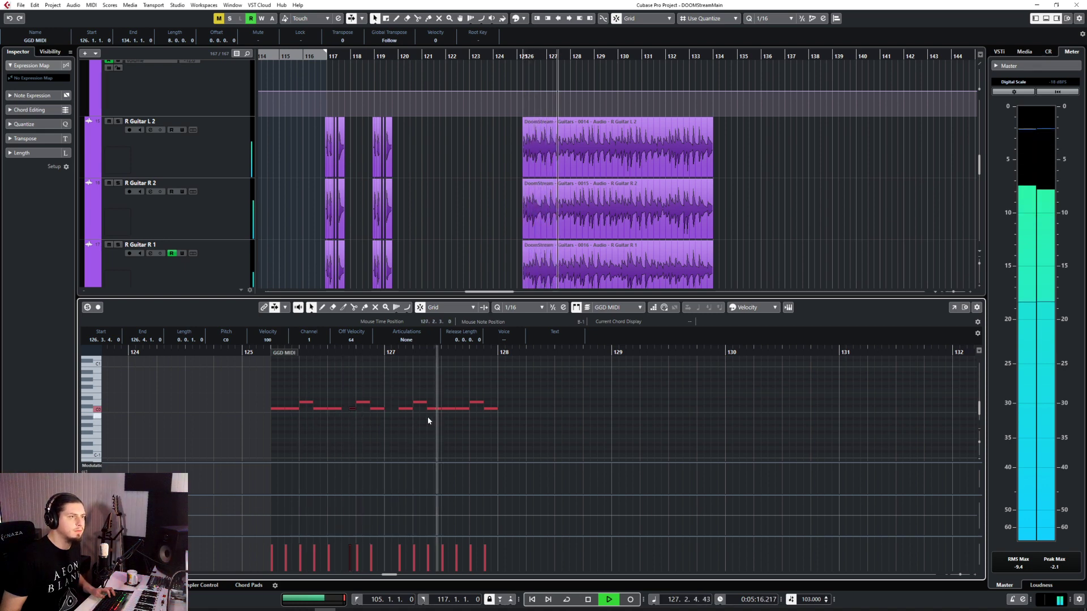
pyautogui.press('space')
# Replace the C0 eighth note at 127.2.3 with a C0 sixteenth note at 127.2.4, and start playback
pyautogui.moveTo(406, 398)
pyautogui.mouseDown()
pyautogui.moveTo(413, 420)
pyautogui.moveTo(440, 421)
pyautogui.mouseUp()
pyautogui.press('Delete')
pyautogui.hotkey('ctrl', 'z')
pyautogui.press('Delete')
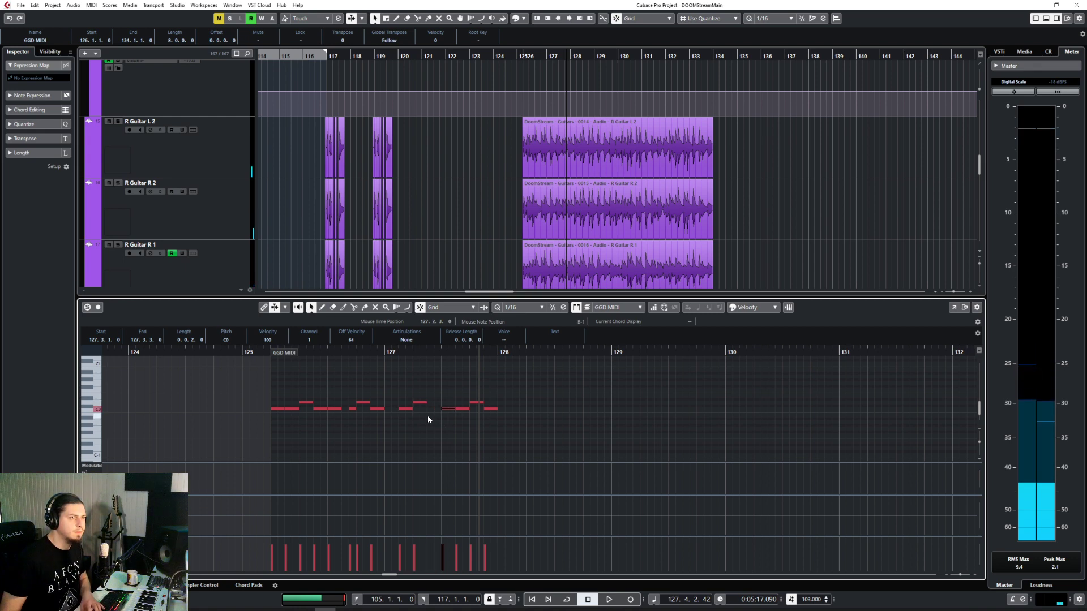
pyautogui.rightClick(427, 415)
pyautogui.click(436, 416)
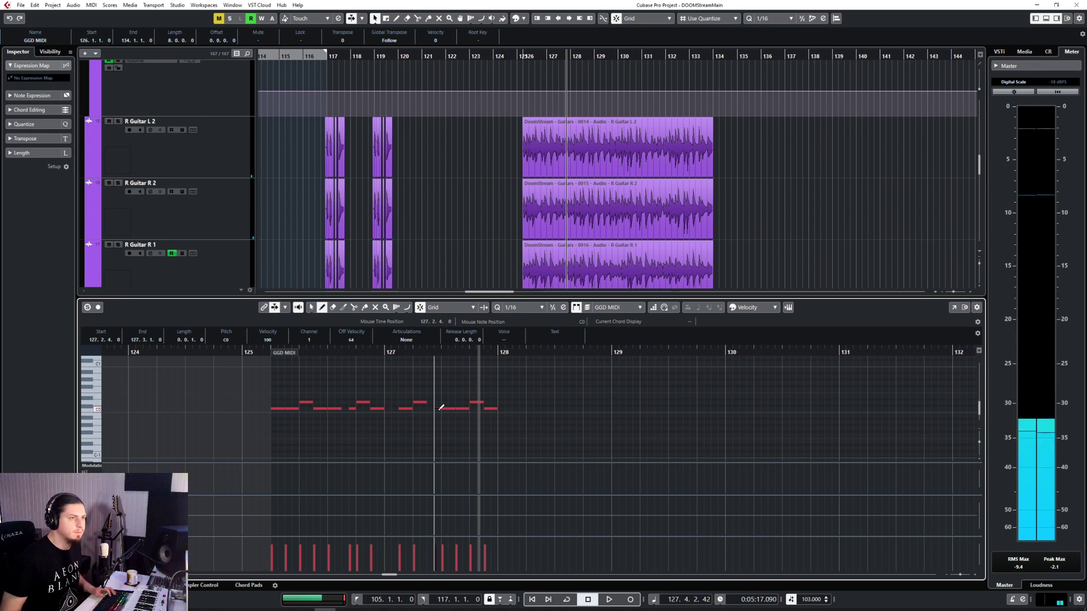
pyautogui.click(439, 408)
pyautogui.press('1')
pyautogui.press('space')
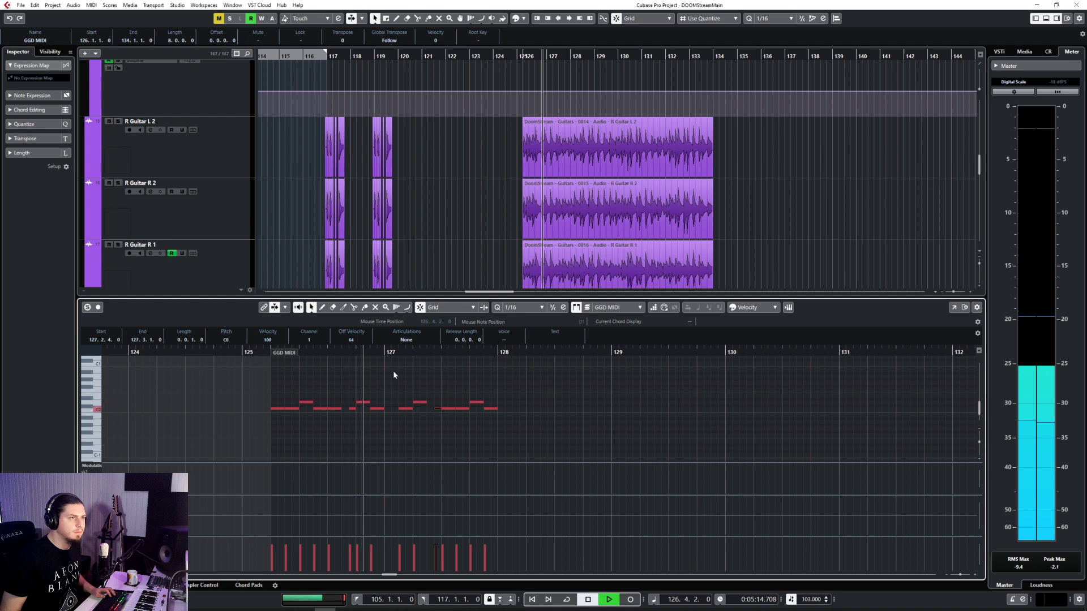
# Draw C0 sixteenth notes at 127.2.3 and 126.3.3 while the pattern plays
pyautogui.click(449, 378)
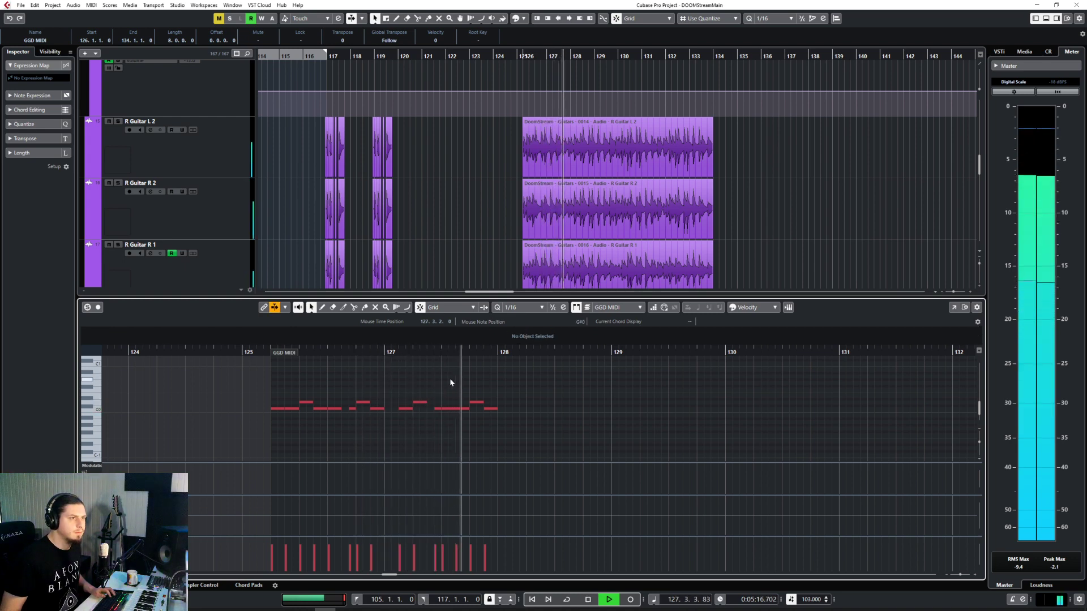
pyautogui.click(431, 408)
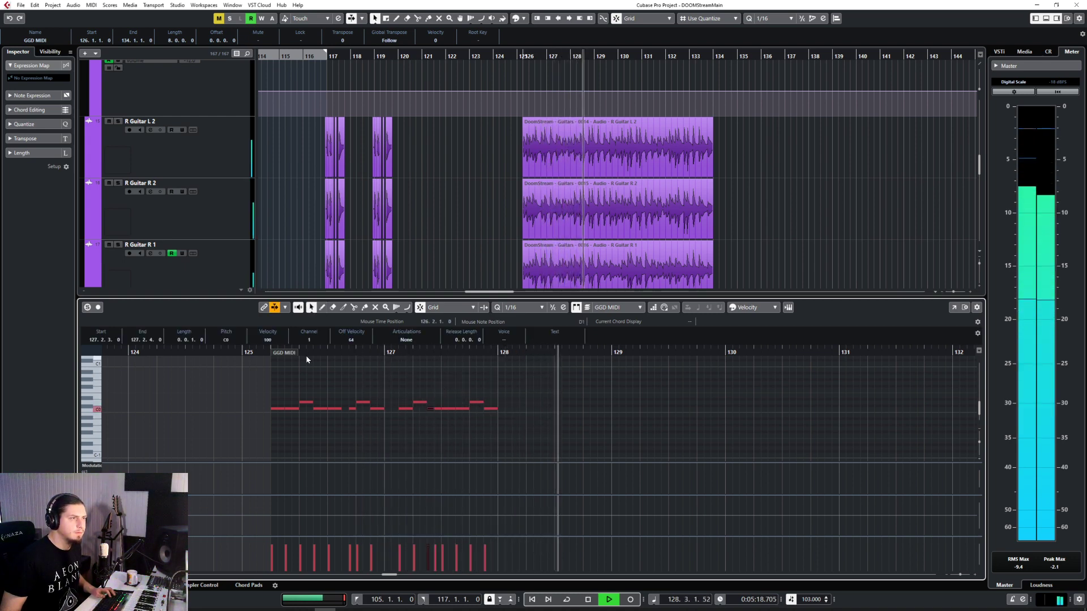
pyautogui.rightClick(345, 413)
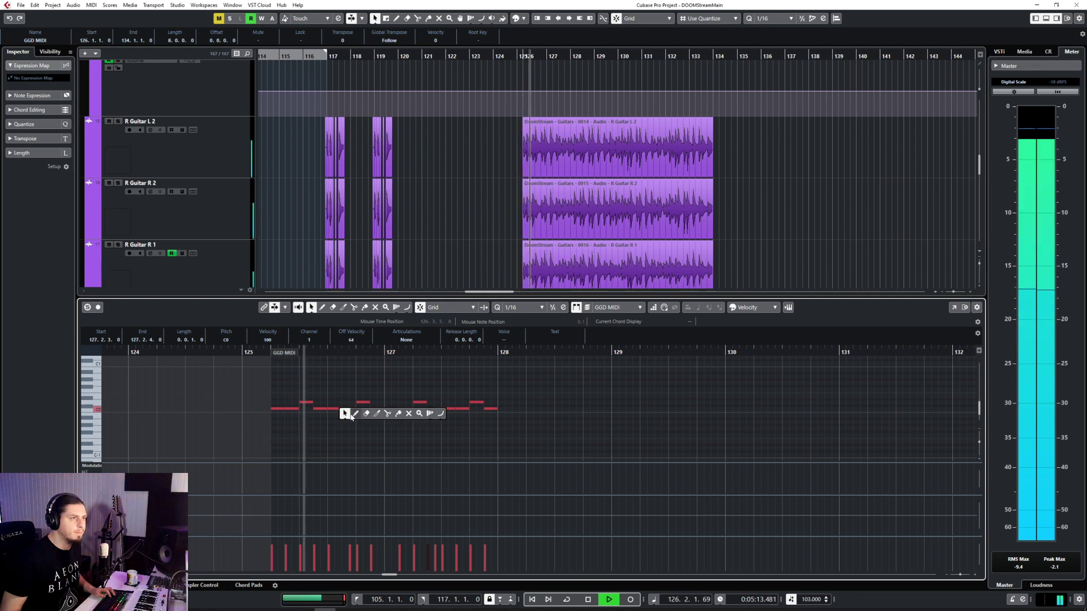
pyautogui.click(354, 414)
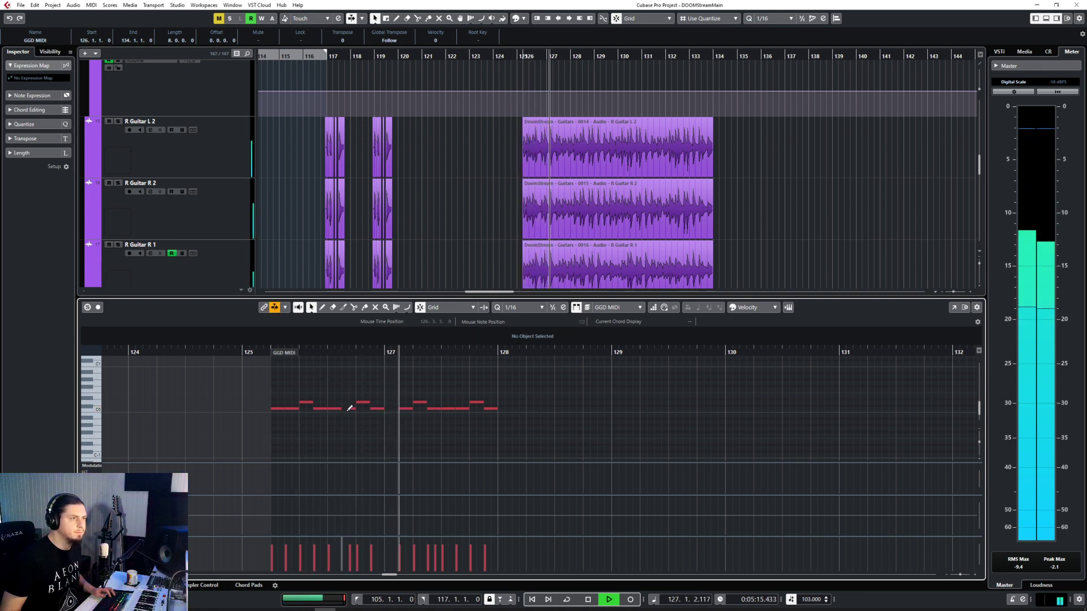
pyautogui.rightClick(350, 409)
pyautogui.click(347, 409)
pyautogui.click(343, 408)
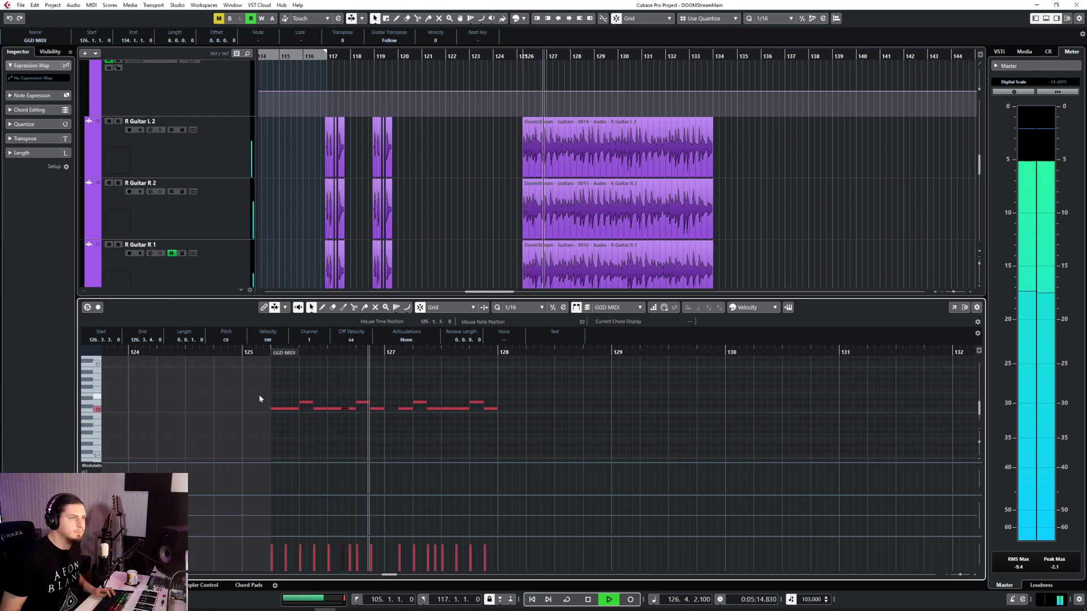
# Set the velocity of all kick and snare notes in the two-bar pattern to 115 and stop playback
pyautogui.moveTo(260, 398); pyautogui.dragTo(678, 416)
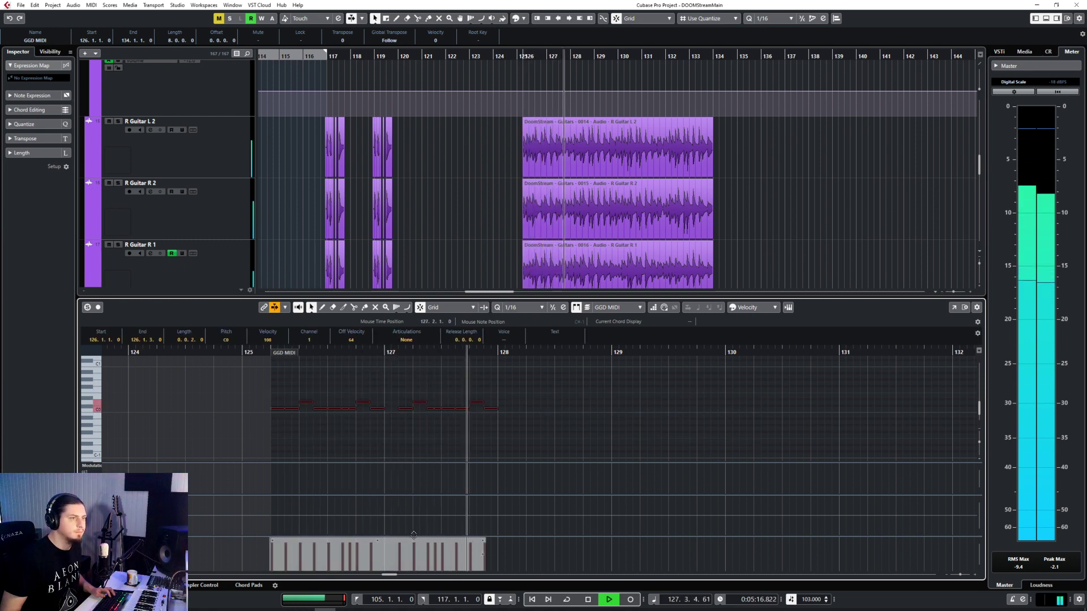
pyautogui.press('space')
pyautogui.scroll(2, 383, 380)
# With the quantize grid at 1/8, audition cymbal keys and draw a one-bar D3 note at 126.1.1 with velocity 127
pyautogui.click(520, 308)
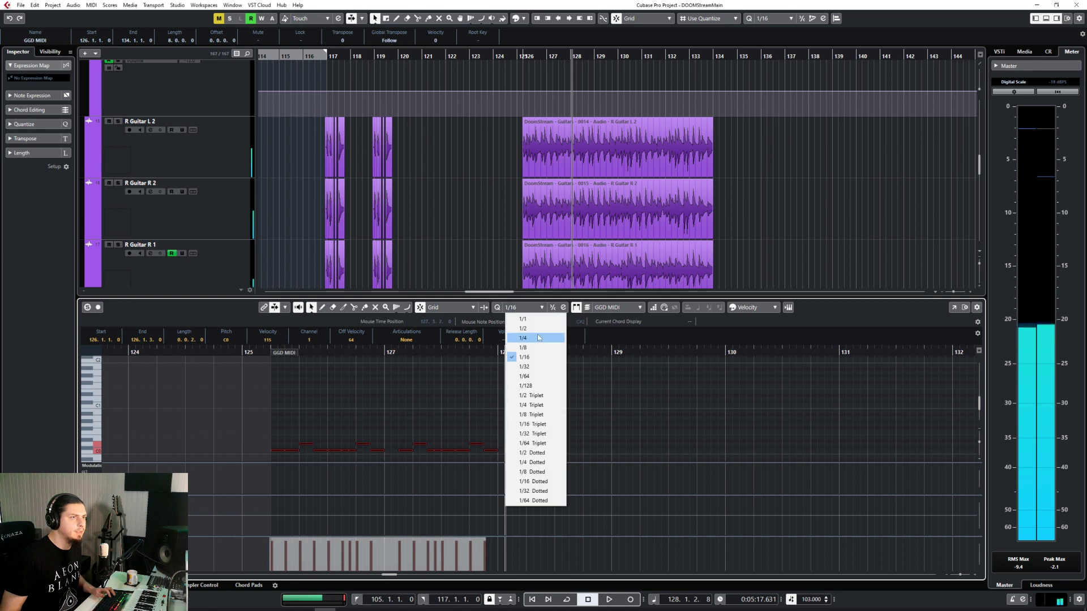
pyautogui.click(538, 347)
pyautogui.scroll(2, 317, 391)
pyautogui.press('8')
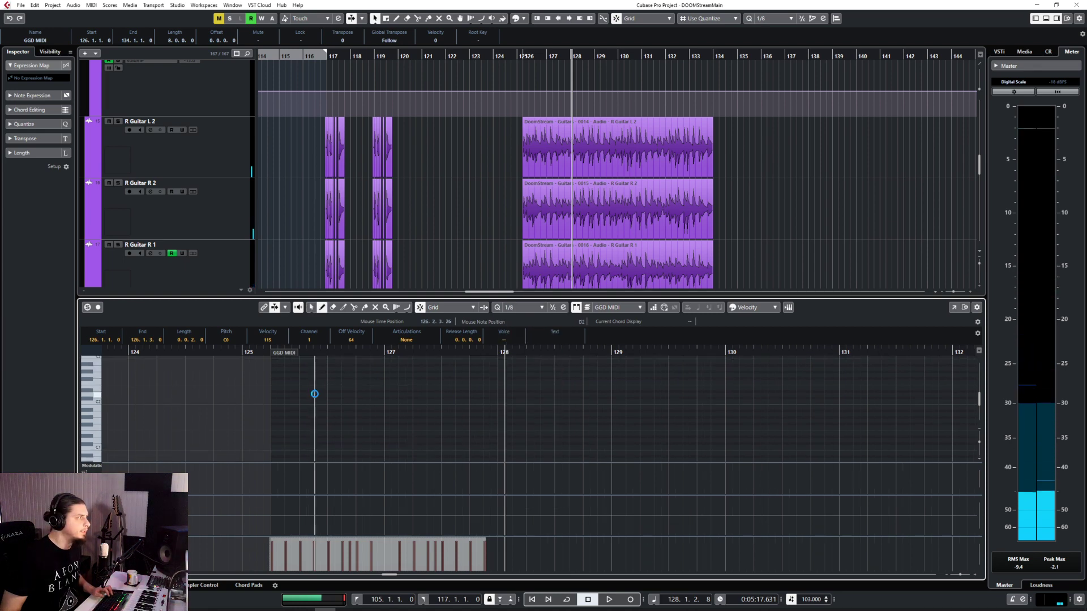
pyautogui.scroll(1, 278, 412)
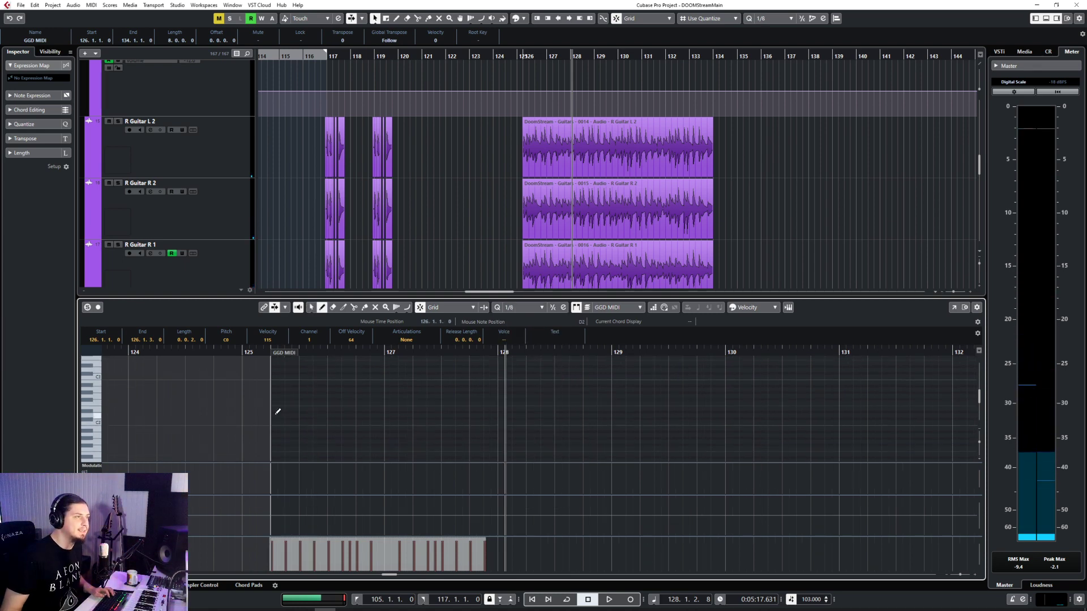
pyautogui.click(90, 421)
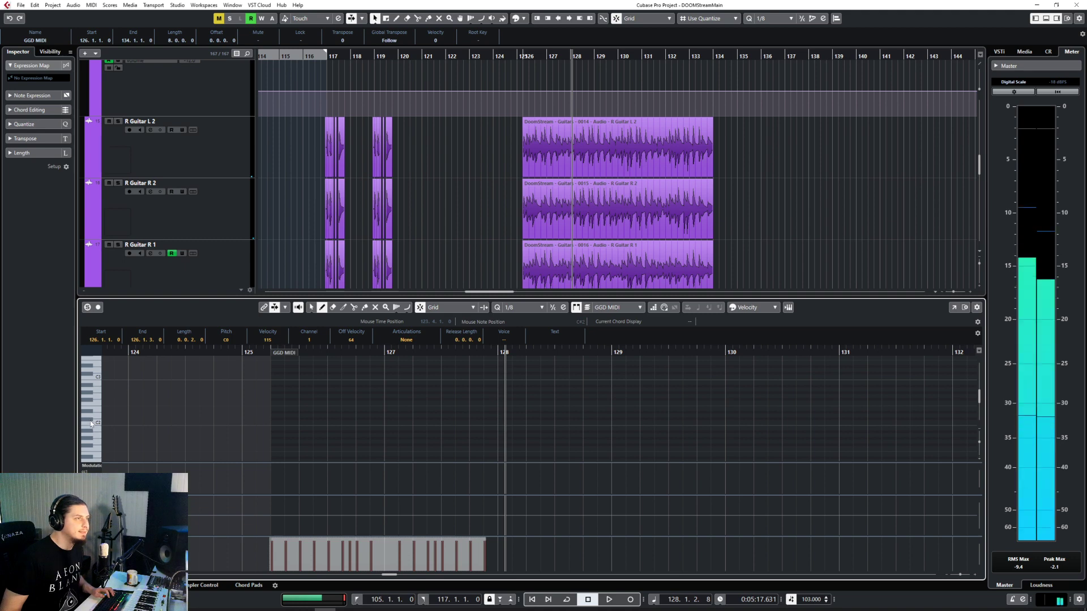
pyautogui.click(97, 367)
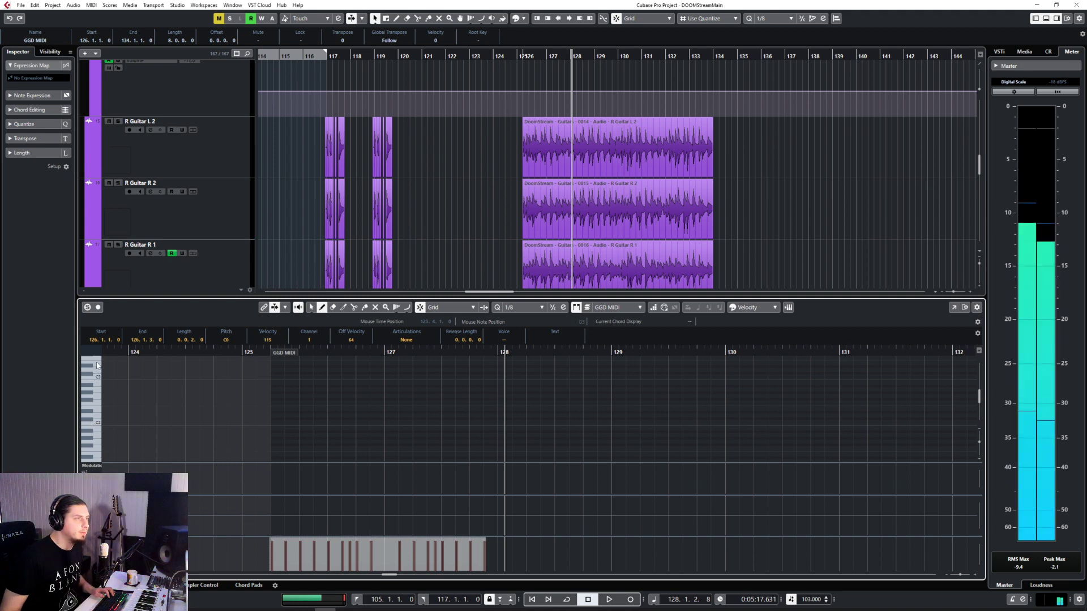
pyautogui.click(96, 373)
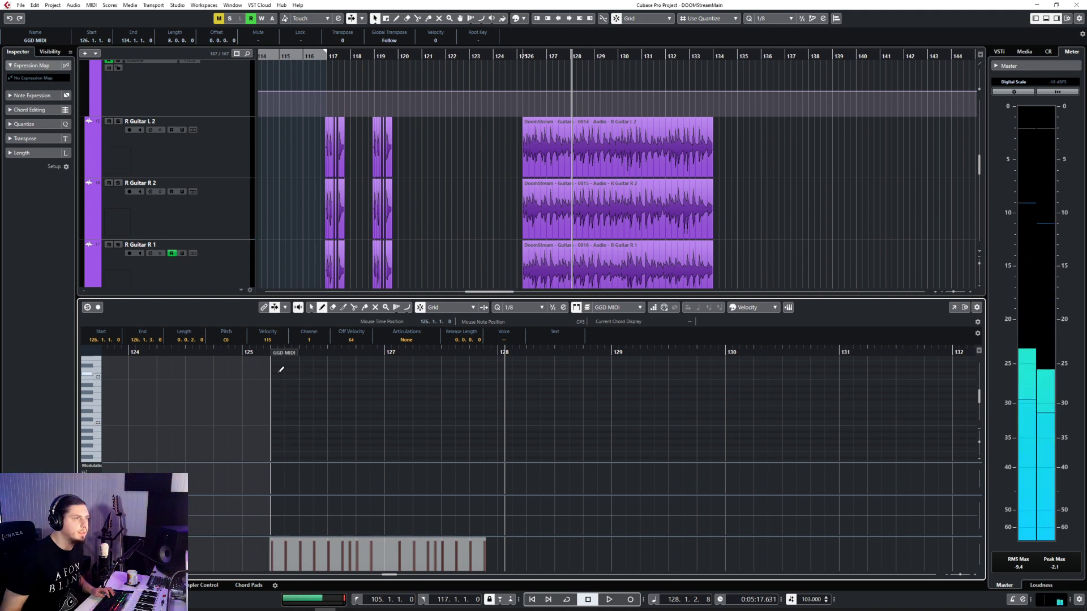
pyautogui.moveTo(281, 370); pyautogui.dragTo(372, 366)
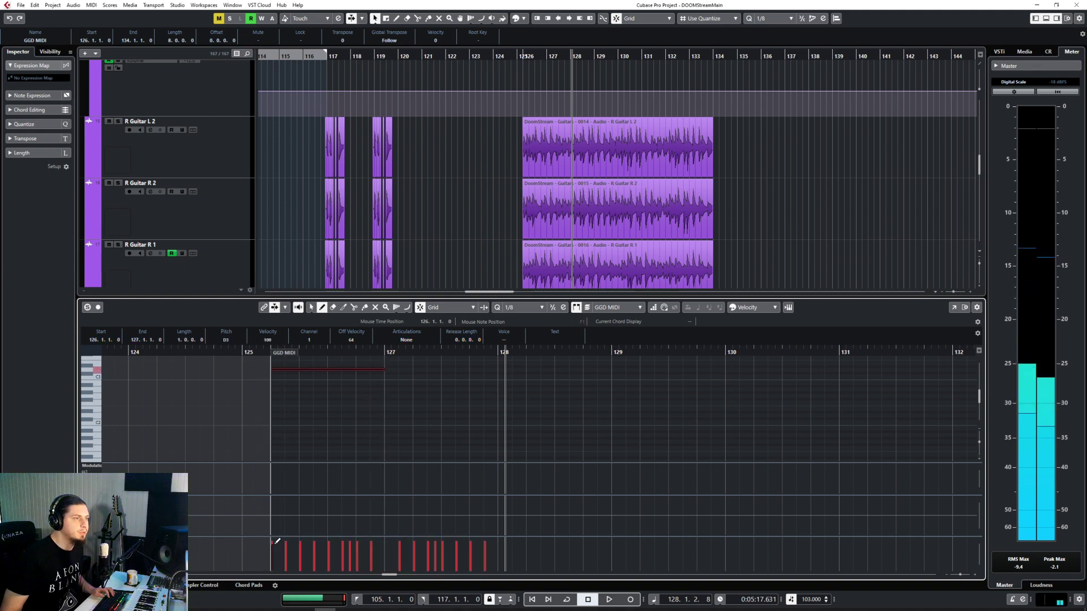
# Audition the higher cymbal keys, and in bar 126 draw E4 eighth notes on beats 2 to 4 and D4 eighth notes on every offbeat
pyautogui.scroll(2, 292, 446)
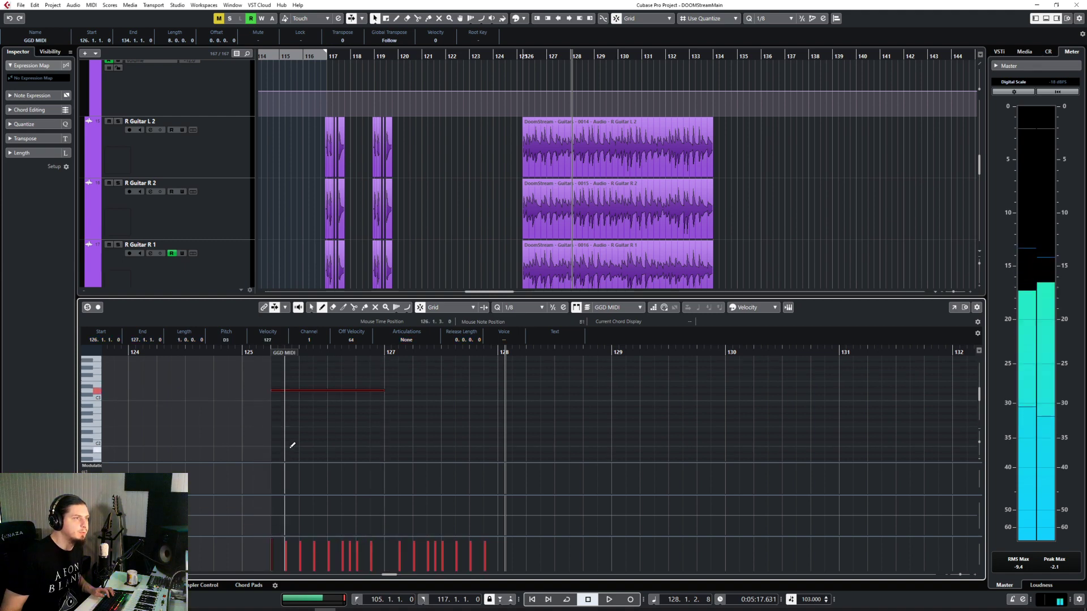
pyautogui.click(97, 366)
pyautogui.scroll(4, 103, 376)
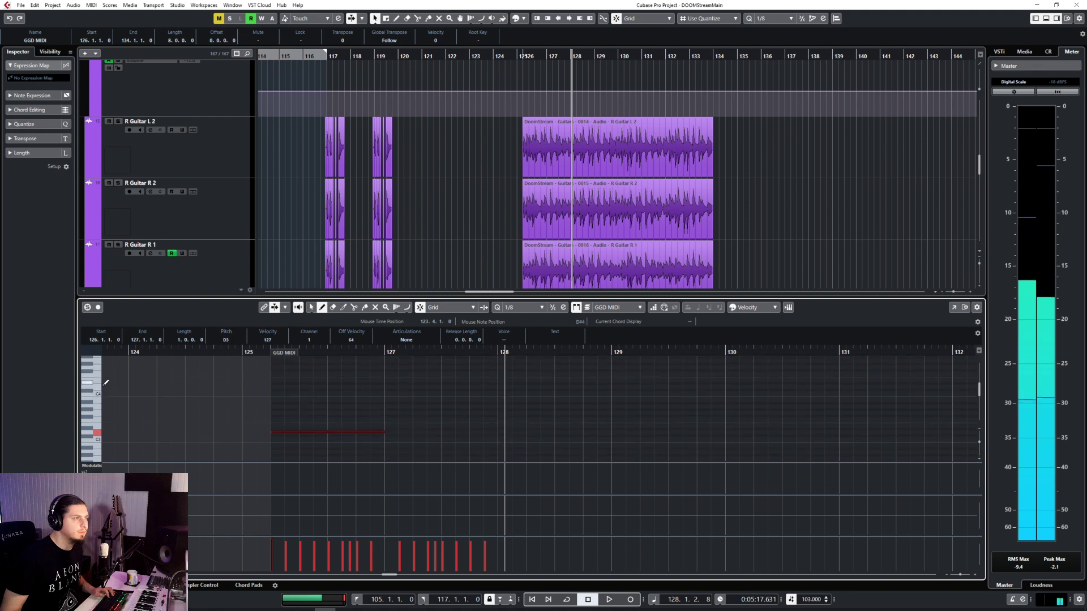
pyautogui.click(98, 391)
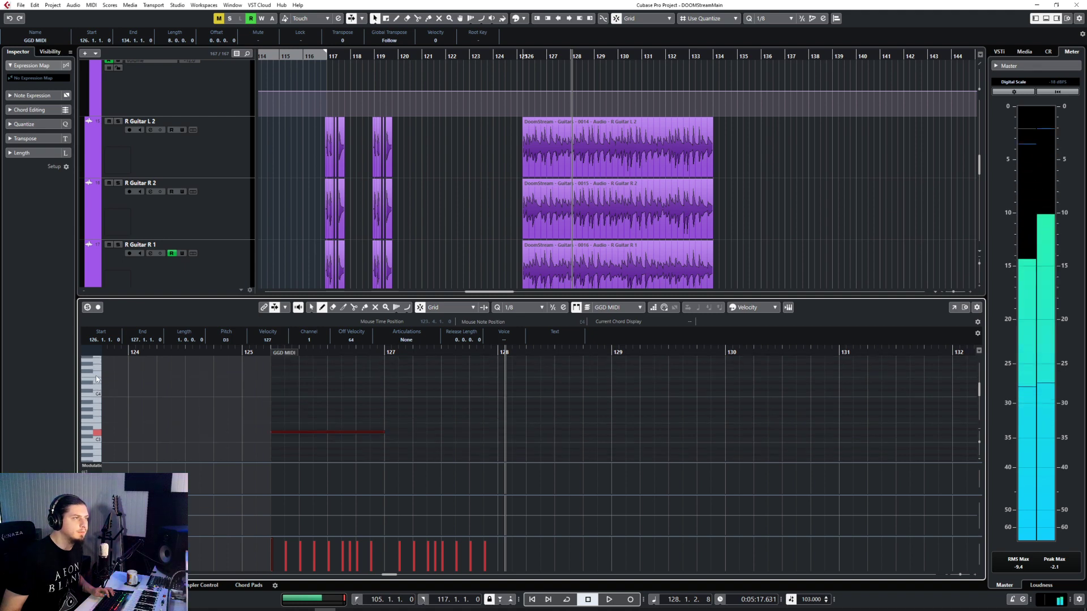
pyautogui.click(97, 384)
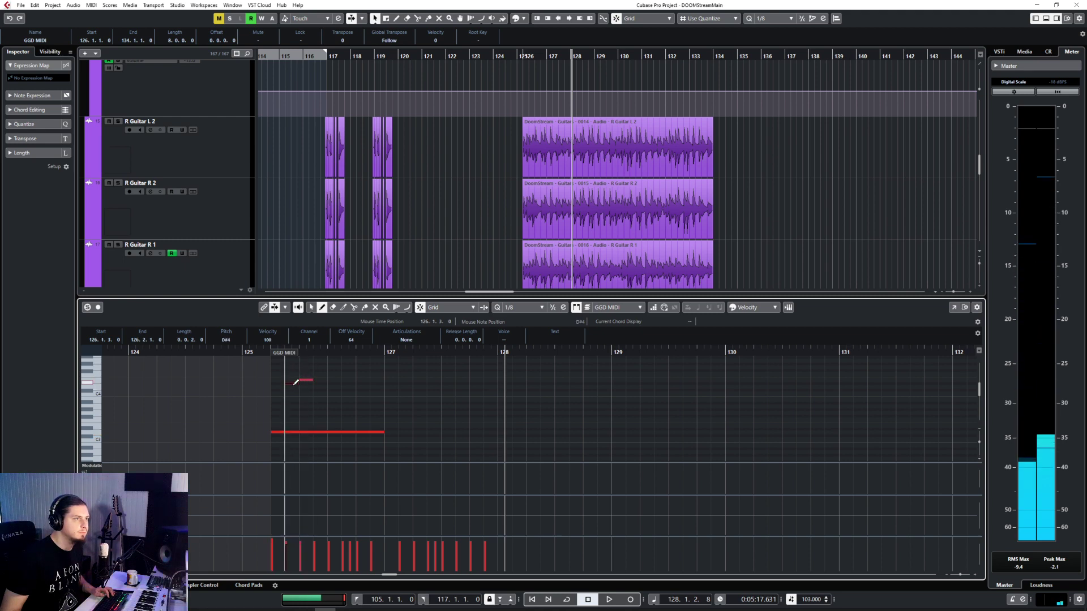
pyautogui.click(293, 387)
pyautogui.click(322, 386)
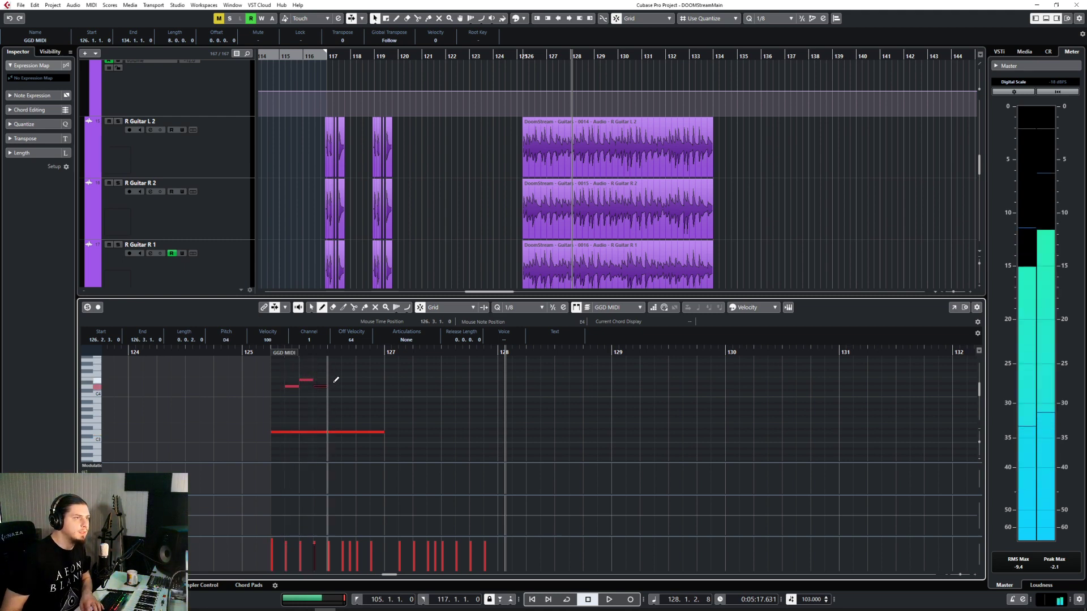
pyautogui.click(336, 380)
pyautogui.click(349, 386)
pyautogui.click(362, 380)
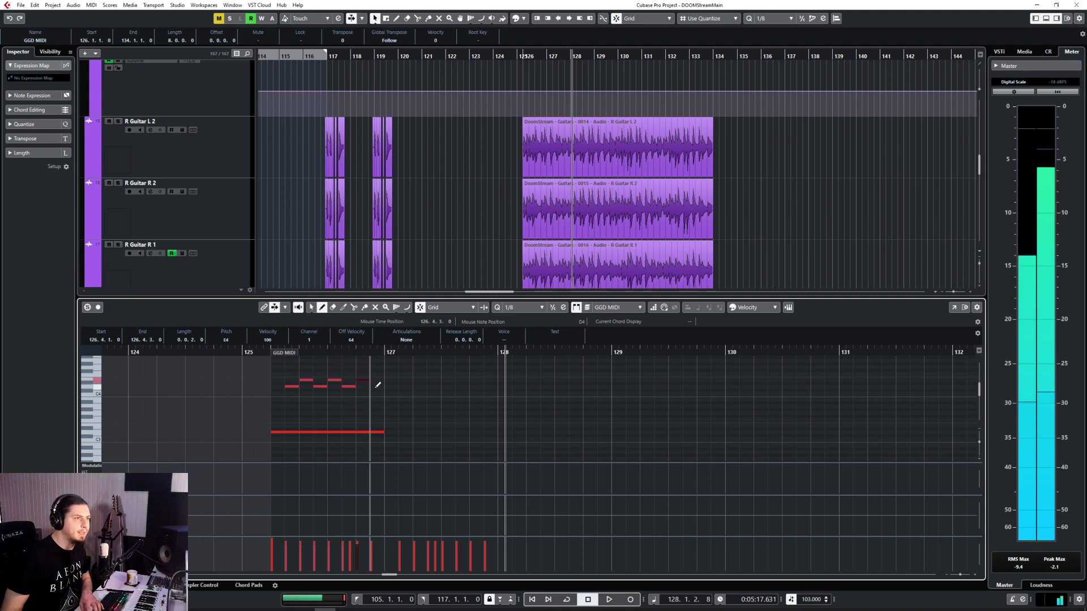
pyautogui.rightClick(375, 390)
pyautogui.click(375, 388)
# Set the bar 126 E4 notes' velocity to 127 and copy the D4 and E4 pattern to 127.1.3
pyautogui.moveTo(384, 383); pyautogui.dragTo(384, 383)
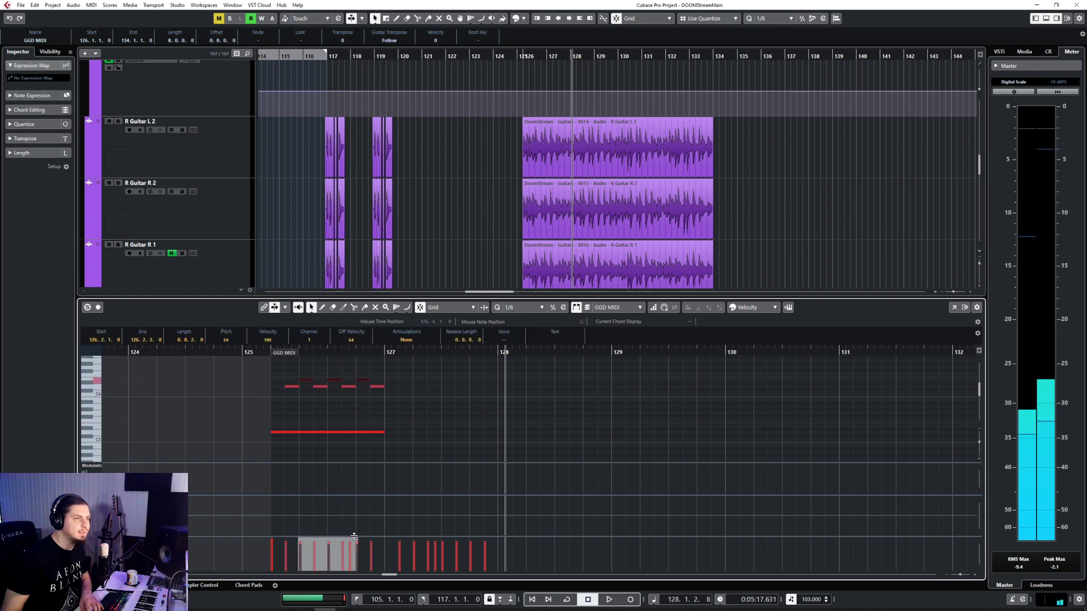
pyautogui.click(243, 350)
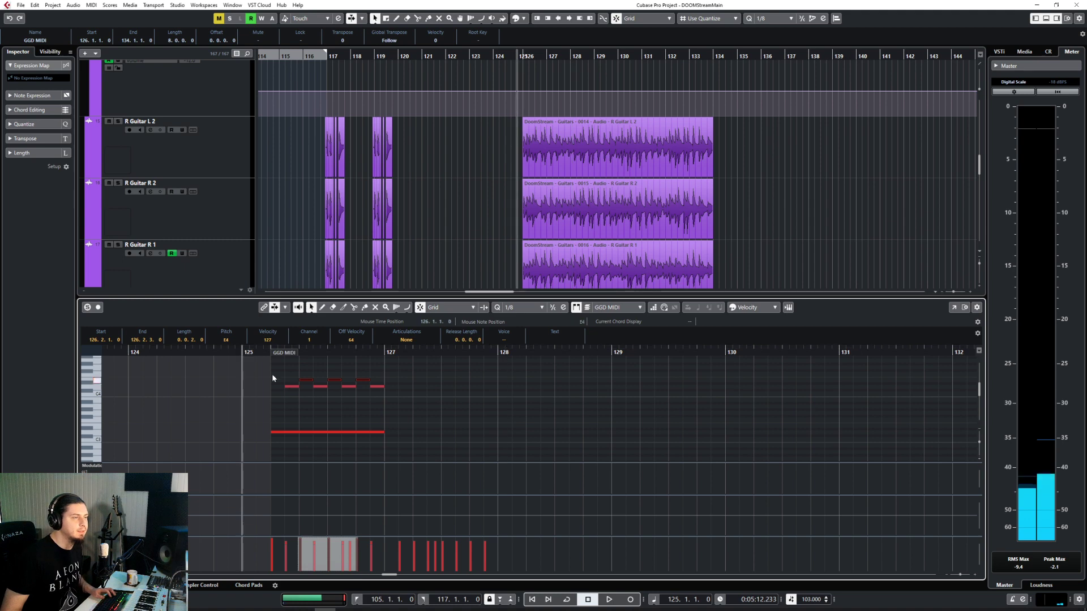
pyautogui.moveTo(269, 373); pyautogui.dragTo(396, 392)
pyautogui.click(400, 352)
pyautogui.hotkey('ctrl', 'v')
# Paste a copy of the E4 note at 127.1.1 and play the two-bar pattern with the guitar riff
pyautogui.click(416, 377)
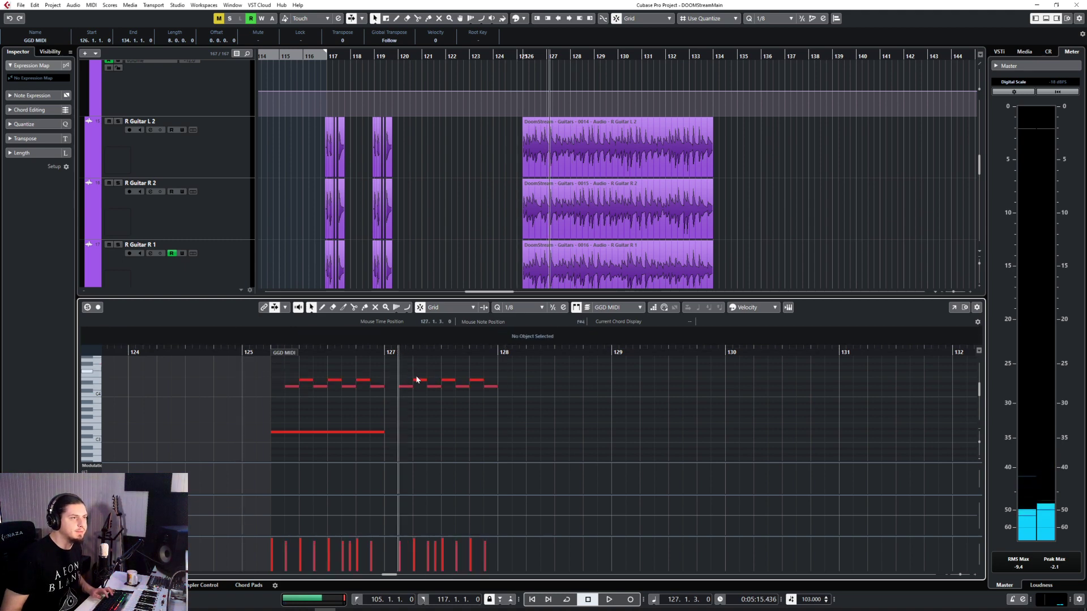
pyautogui.hotkey('ctrl', 'c')
pyautogui.click(384, 351)
pyautogui.hotkey('ctrl', 'v')
pyautogui.click(213, 352)
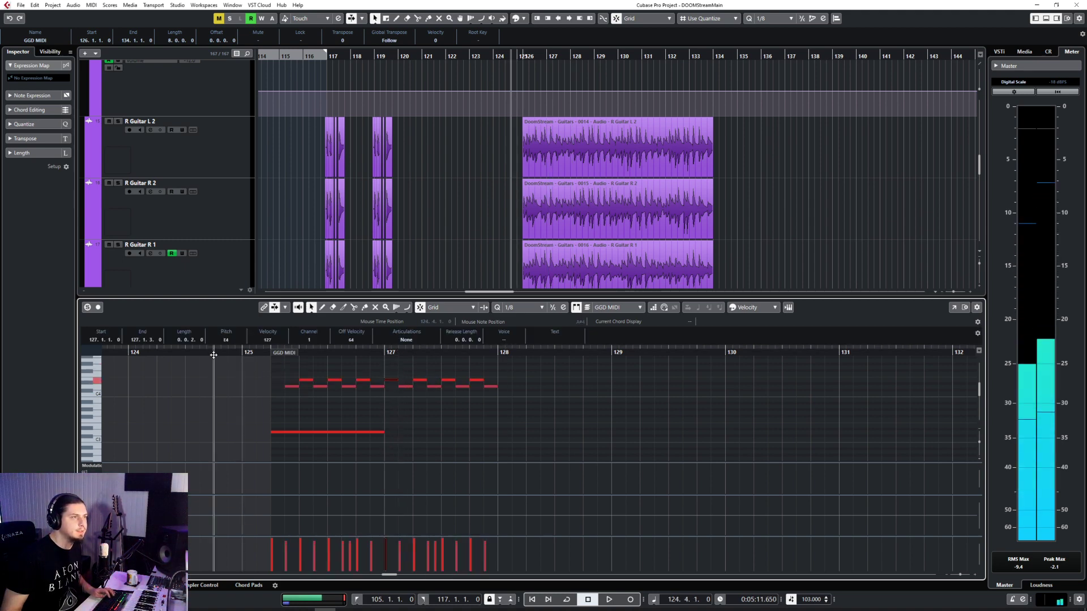
pyautogui.press('space')
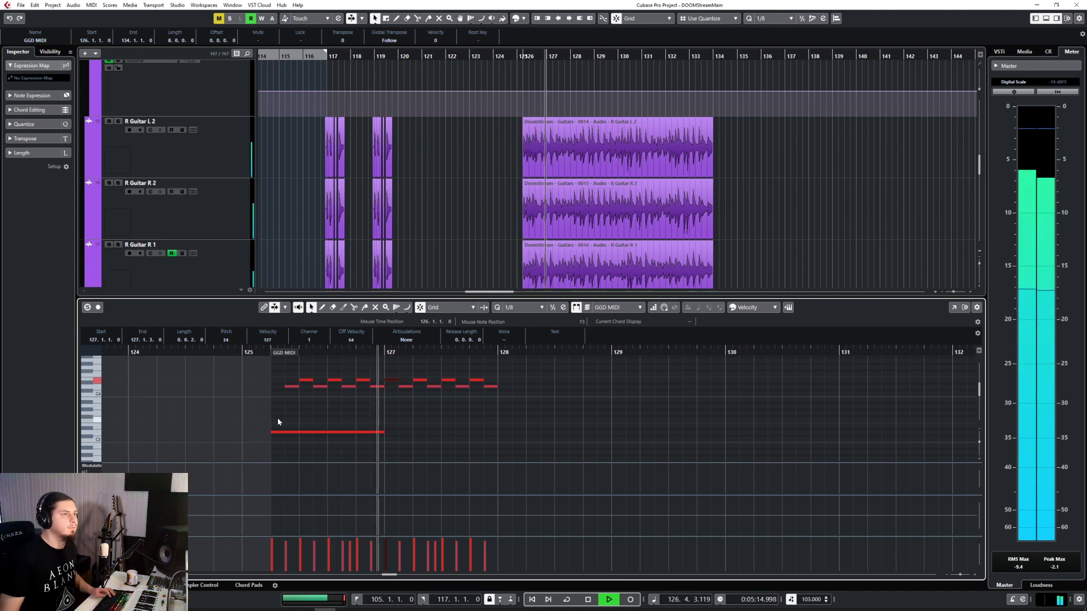
pyautogui.scroll(-5, 277, 421)
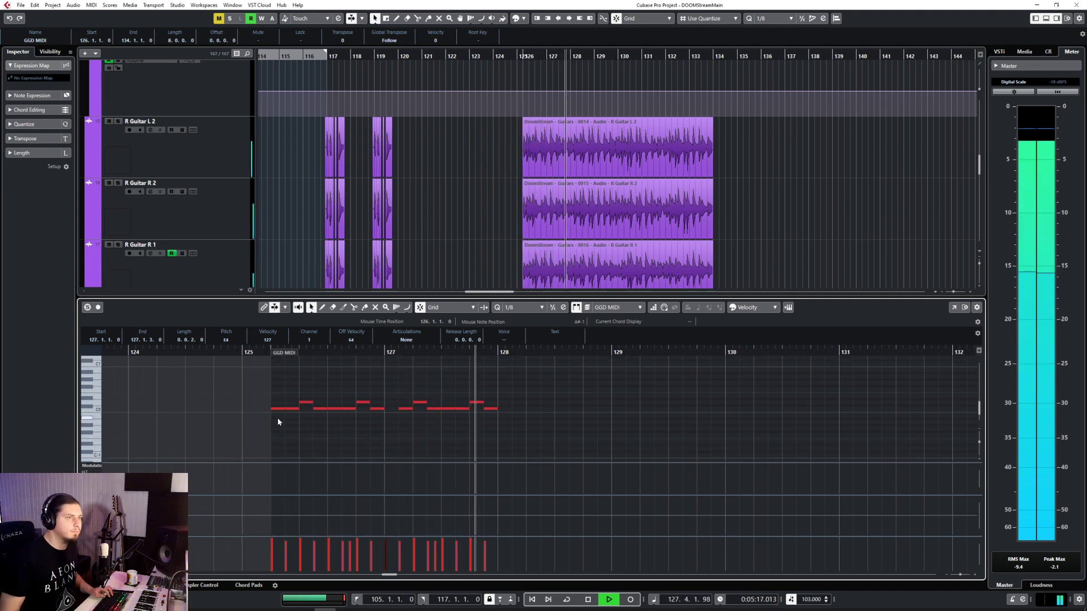
pyautogui.press('space')
# Copy the two-bar kick and snare pattern to bar 128
pyautogui.moveTo(259, 429); pyautogui.dragTo(651, 464)
pyautogui.hotkey('ctrl', 'c')
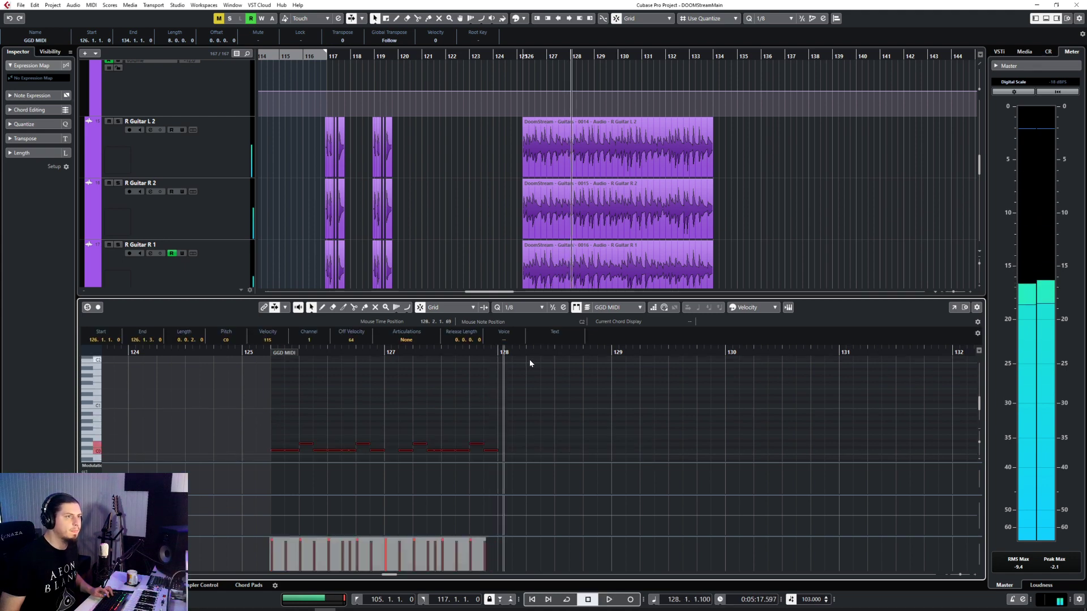
pyautogui.click(501, 352)
pyautogui.hotkey('ctrl', 'v')
# Copy bar 127's alternating E4 and D4 notes into bars 128 and 129
pyautogui.scroll(9, 467, 411)
pyautogui.moveTo(535, 402)
pyautogui.mouseDown()
pyautogui.moveTo(397, 437)
pyautogui.moveTo(284, 441)
pyautogui.moveTo(414, 437)
pyautogui.mouseUp()
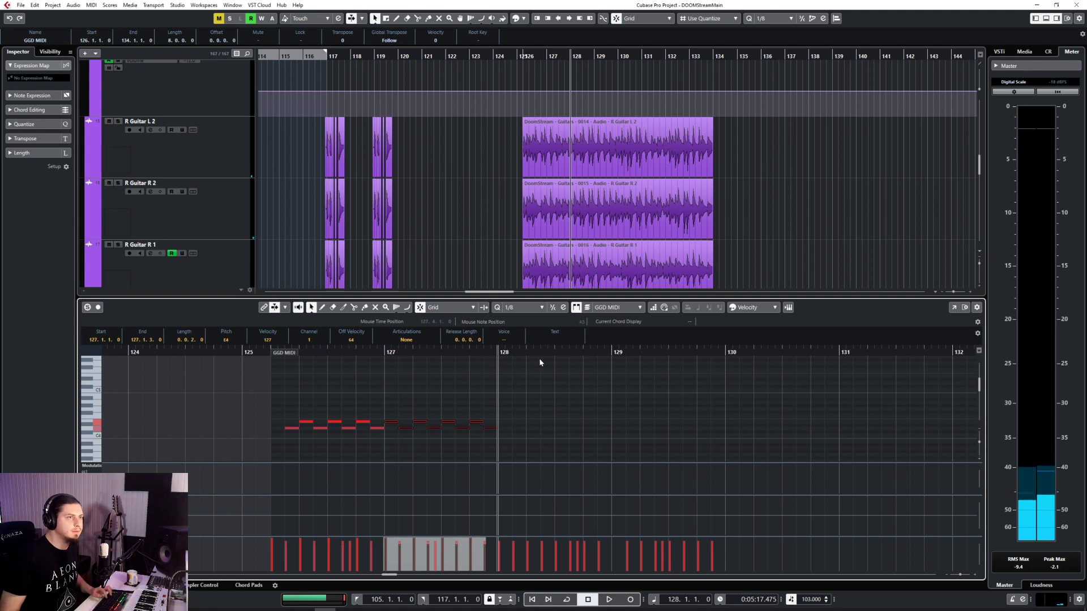
pyautogui.hotkey('ctrl', 'c')
pyautogui.hotkey('ctrl', 'v')
pyautogui.click(612, 352)
pyautogui.hotkey('ctrl', 'v')
# Copy the complete four-bar drum pattern to bar 130
pyautogui.moveTo(229, 373); pyautogui.dragTo(746, 521)
pyautogui.click(727, 352)
pyautogui.hotkey('ctrl', 'v')
# Transpose the one-bar D3 note at 130.1.1 up to G3
pyautogui.scroll(3, 781, 407)
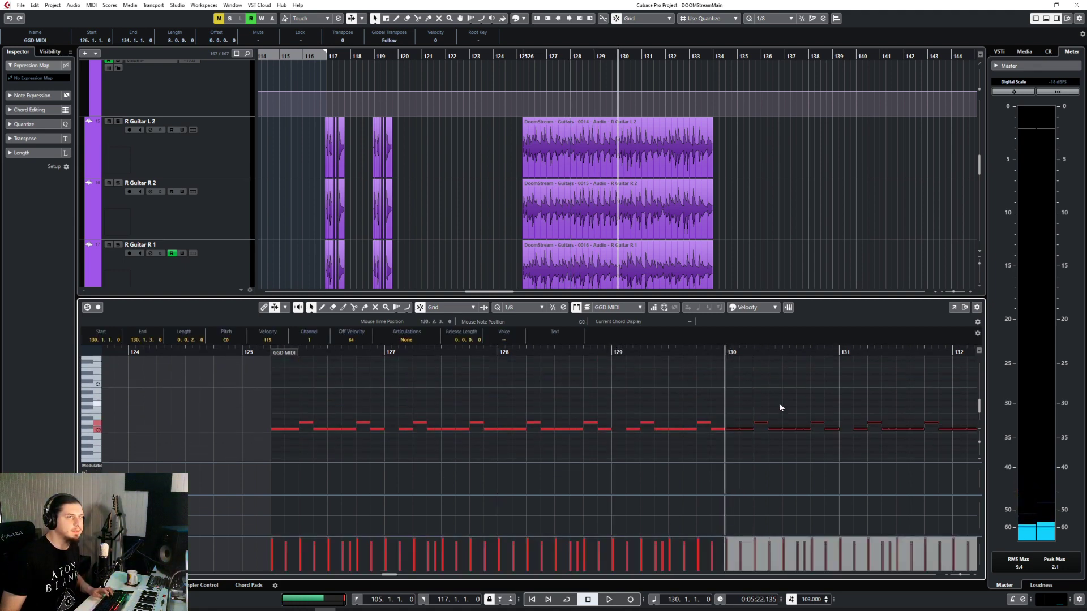
pyautogui.scroll(5, 781, 406)
pyautogui.moveTo(751, 420); pyautogui.dragTo(777, 457)
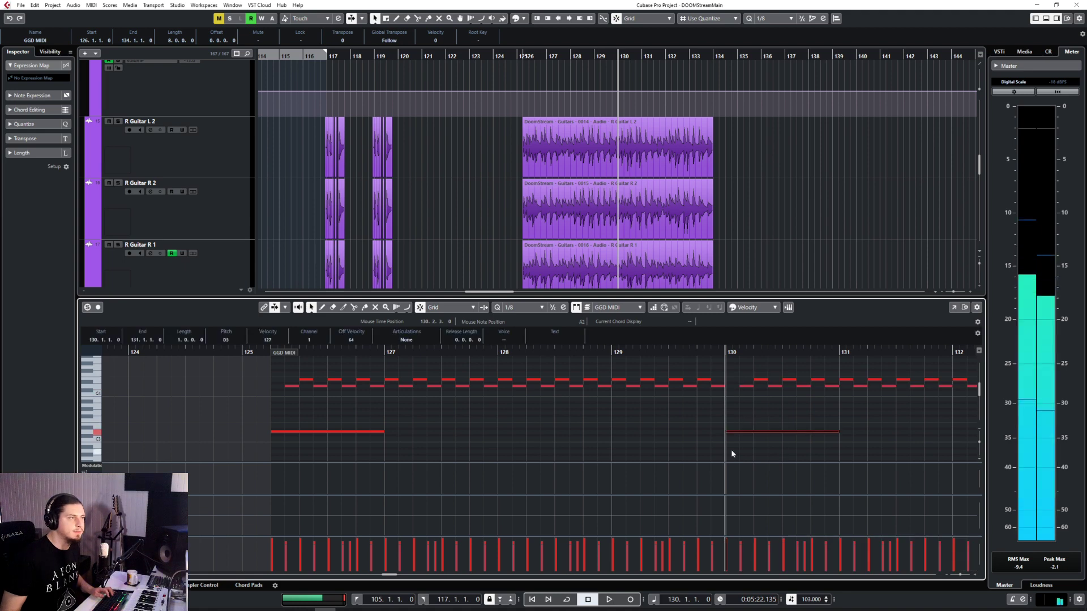
pyautogui.press('Up')
pyautogui.press('Up')
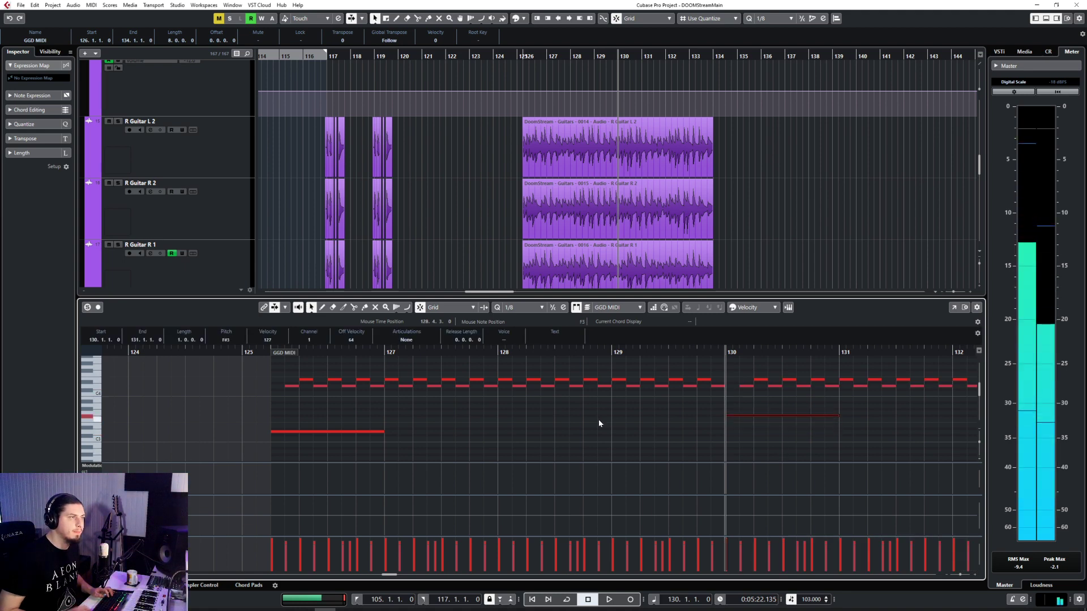
# Replace the kick at 129.3.1 and the snare at 129.4.1 with D#0 eighth notes, keeping the 1/8 grid
pyautogui.scroll(-6, 600, 421)
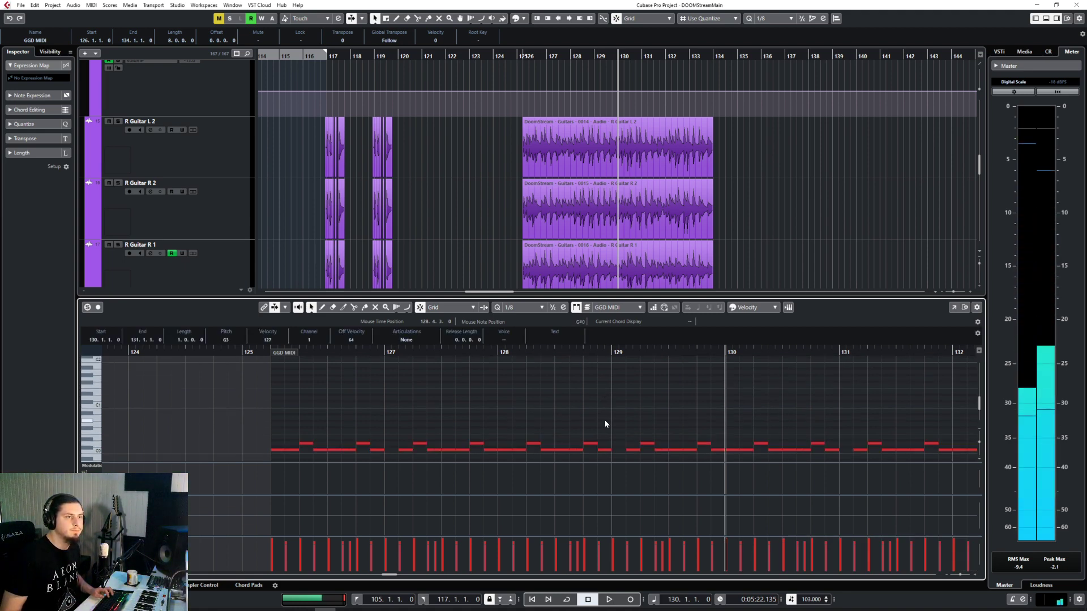
pyautogui.scroll(3, 713, 430)
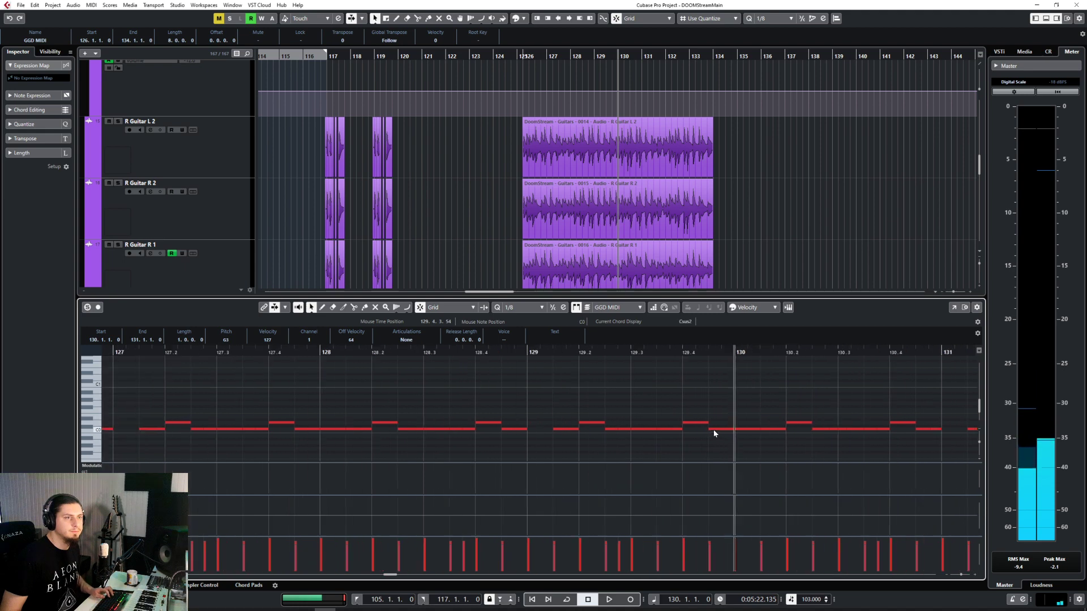
pyautogui.click(634, 427)
pyautogui.click(515, 309)
pyautogui.click(531, 347)
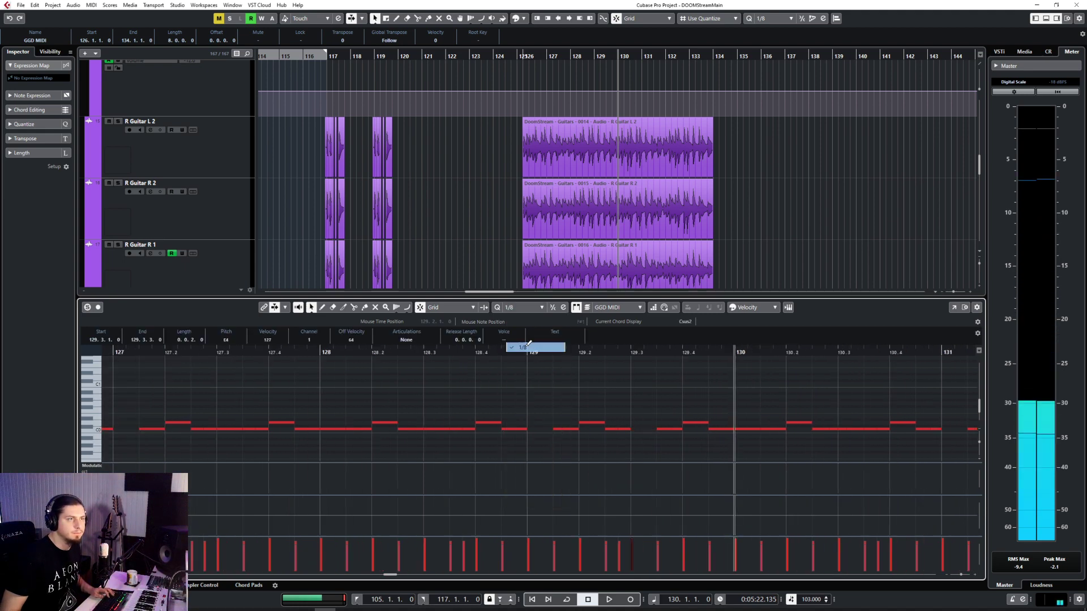
pyautogui.rightClick(645, 406)
pyautogui.click(665, 411)
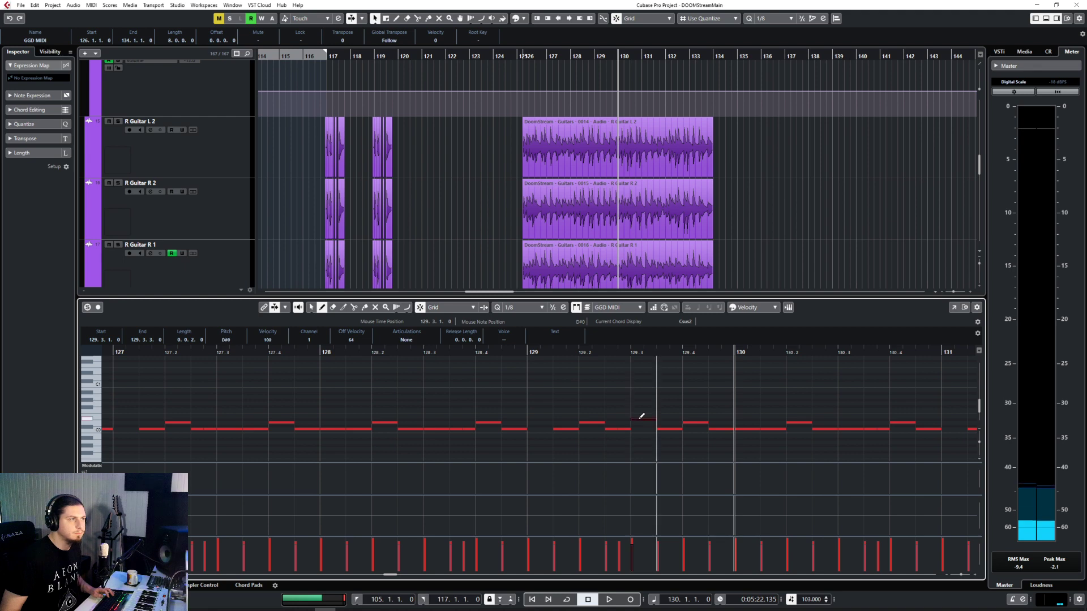
pyautogui.click(689, 419)
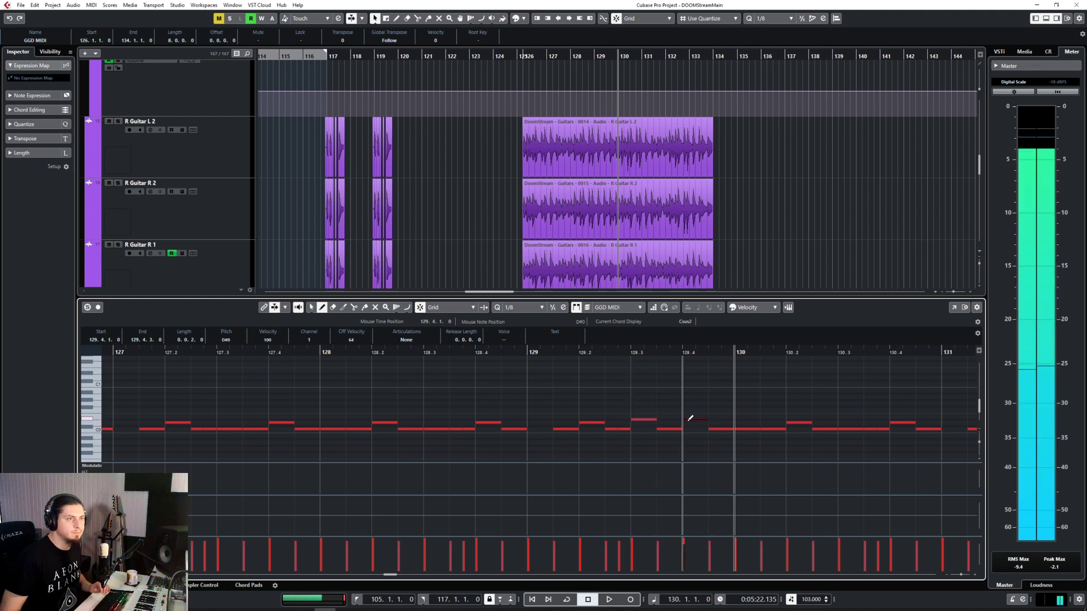
pyautogui.rightClick(690, 419)
pyautogui.click(697, 423)
# Set the velocity of both D#0 notes in bar 129 to 127 and play from bar 129
pyautogui.moveTo(643, 405); pyautogui.dragTo(698, 425)
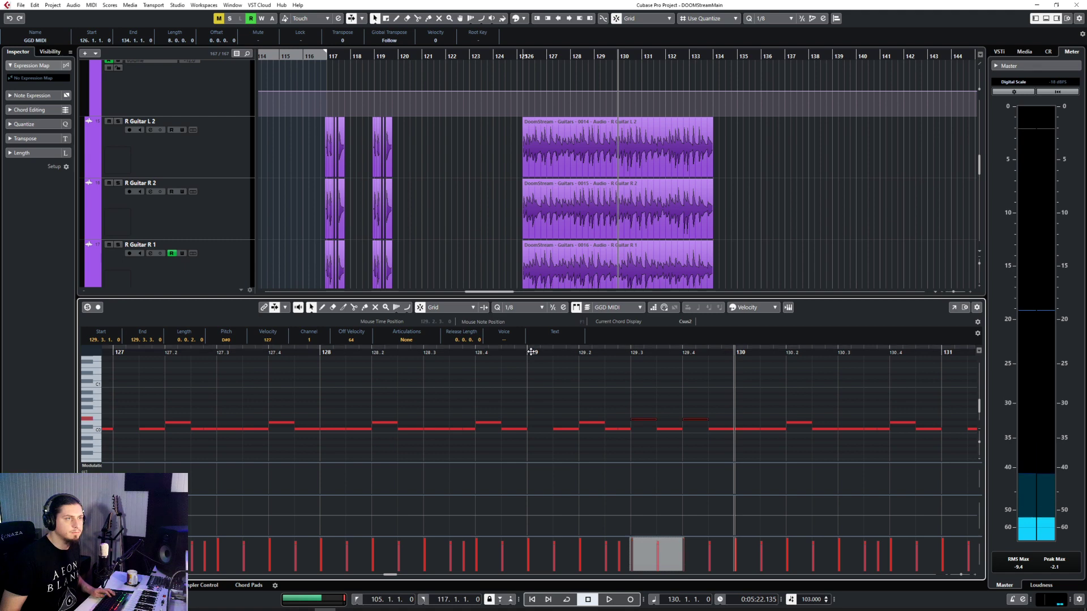
pyautogui.moveTo(529, 350); pyautogui.dragTo(532, 358)
pyautogui.press('space')
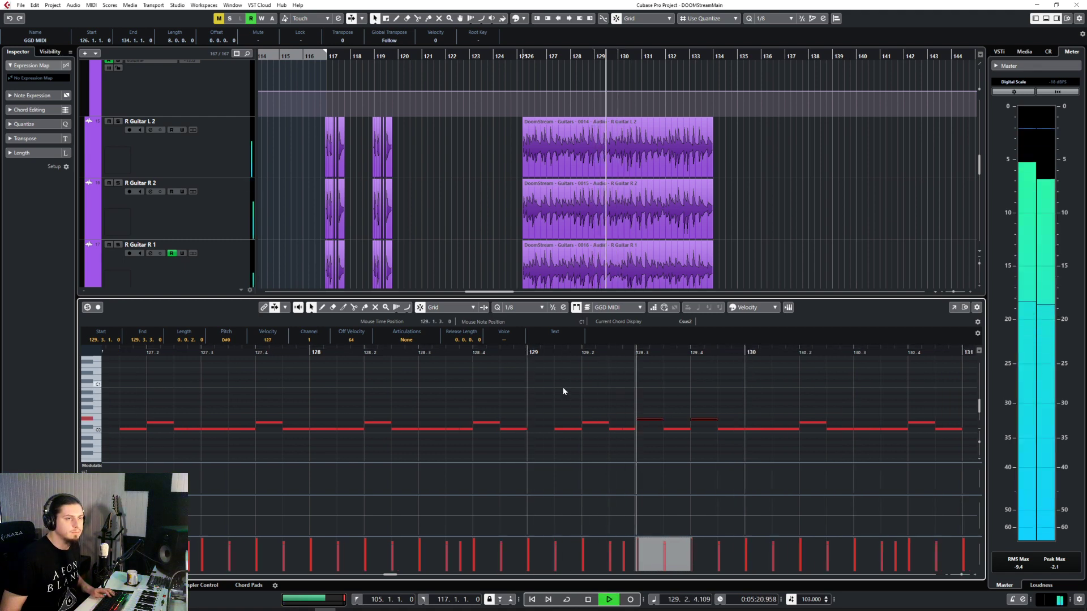
# Delete the kick and snare notes from 133.3.1 to the end of bar 133, and paste copies of the two D#0 notes at 133.3.1
pyautogui.scroll(-3, 563, 387)
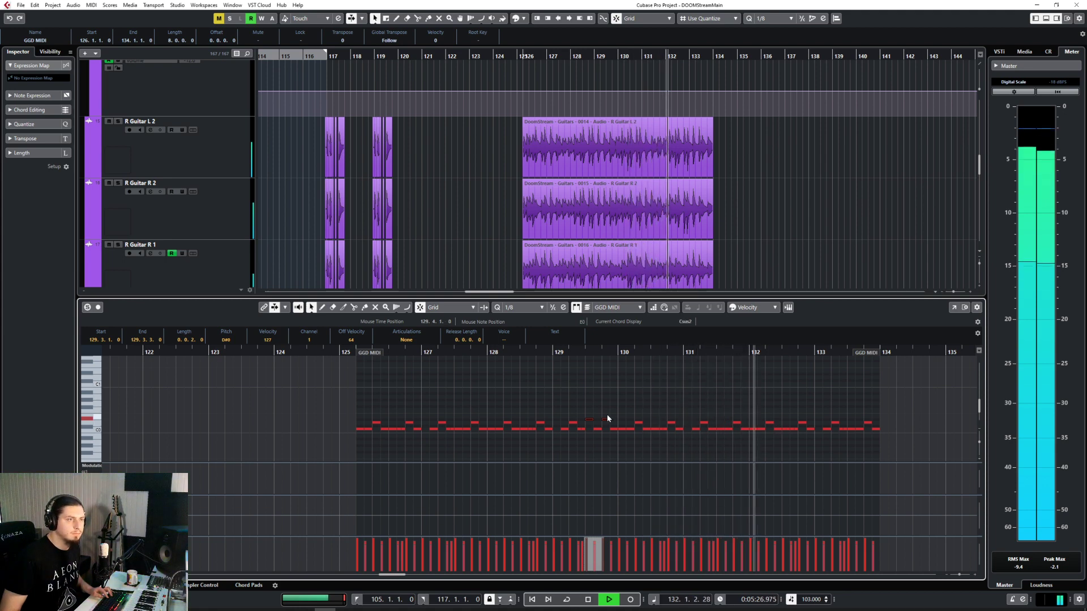
pyautogui.press('f')
pyautogui.moveTo(855, 414); pyautogui.dragTo(879, 435)
pyautogui.press('Delete')
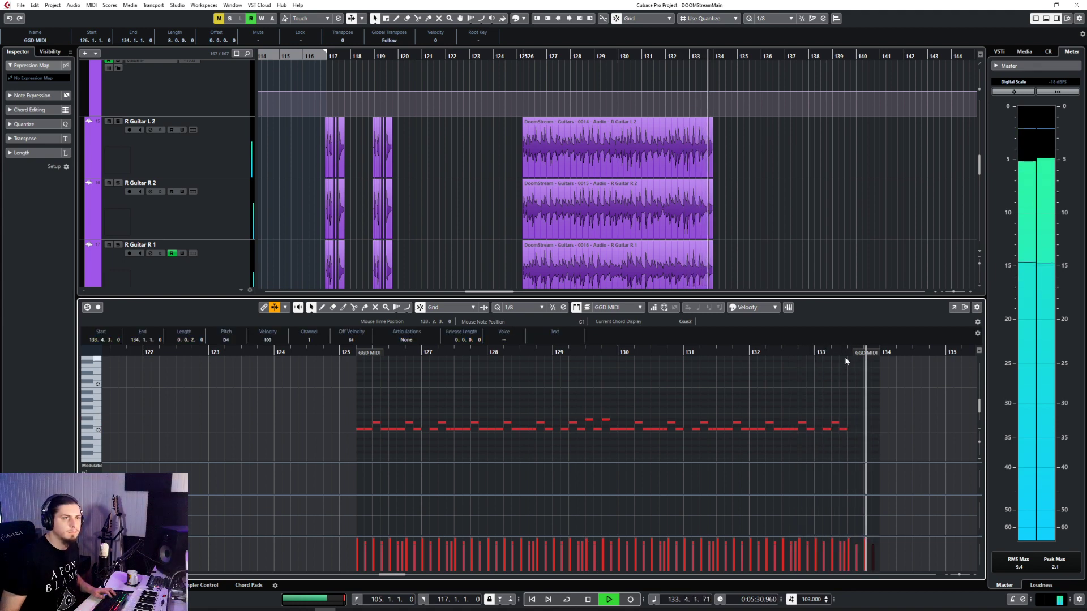
pyautogui.press('space')
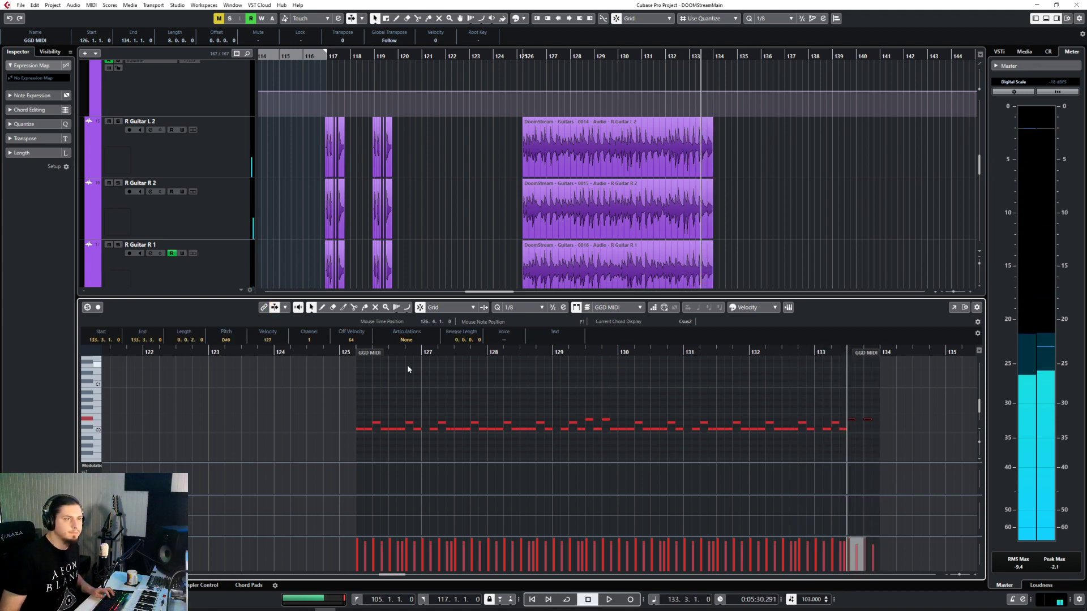
# Replace the notes pasted at 133.3.1 with copies of all kick and D#0 notes from the second half of bar 129, and close the editor
pyautogui.press('Delete')
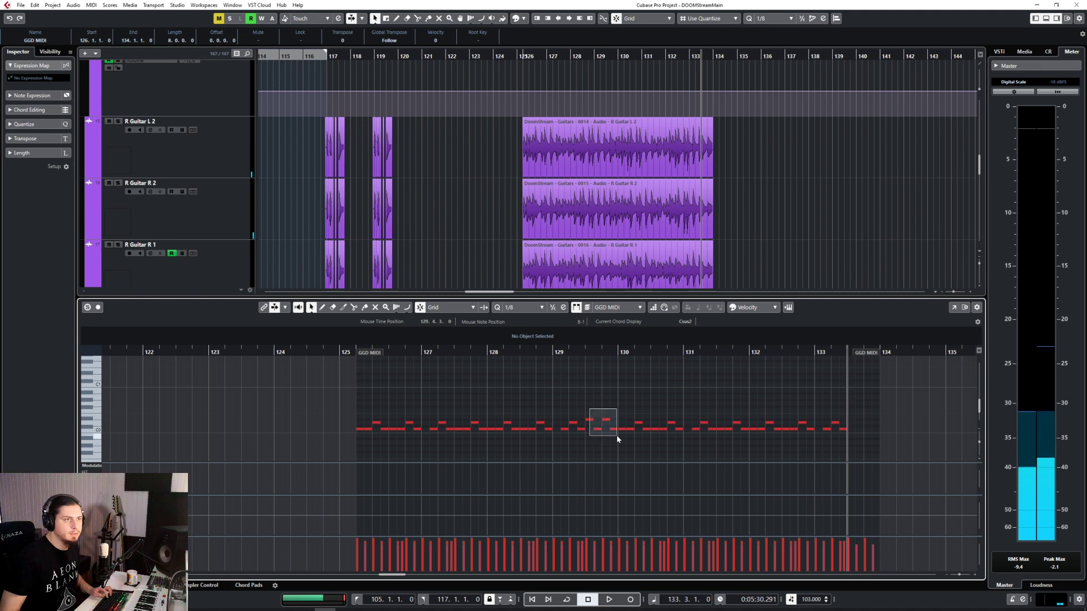
pyautogui.moveTo(617, 436); pyautogui.dragTo(617, 437)
pyautogui.hotkey('ctrl', 'c')
pyautogui.hotkey('ctrl', 'v')
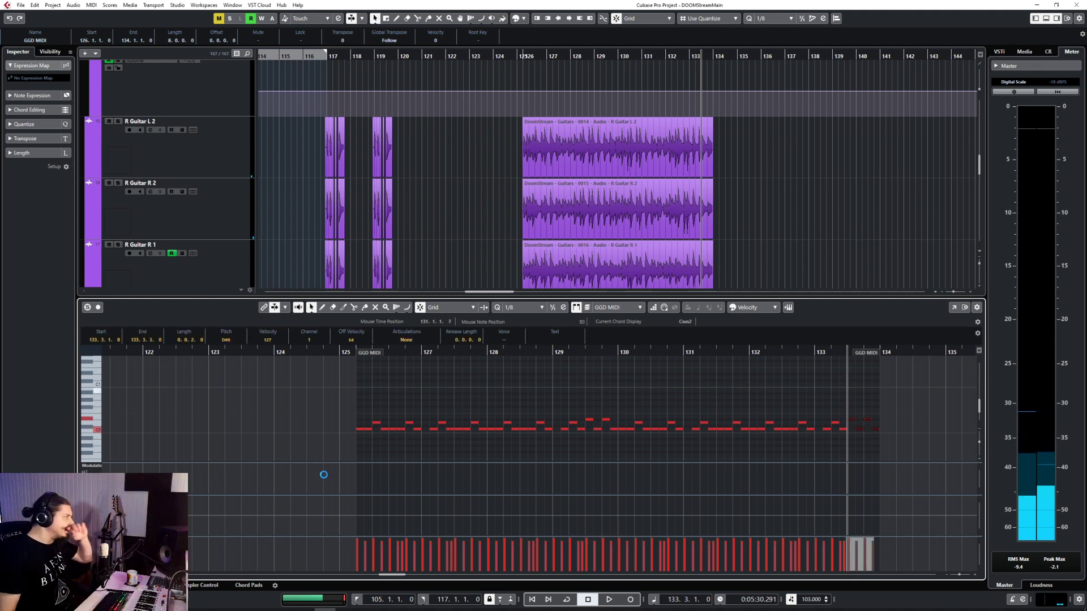
pyautogui.click(84, 586)
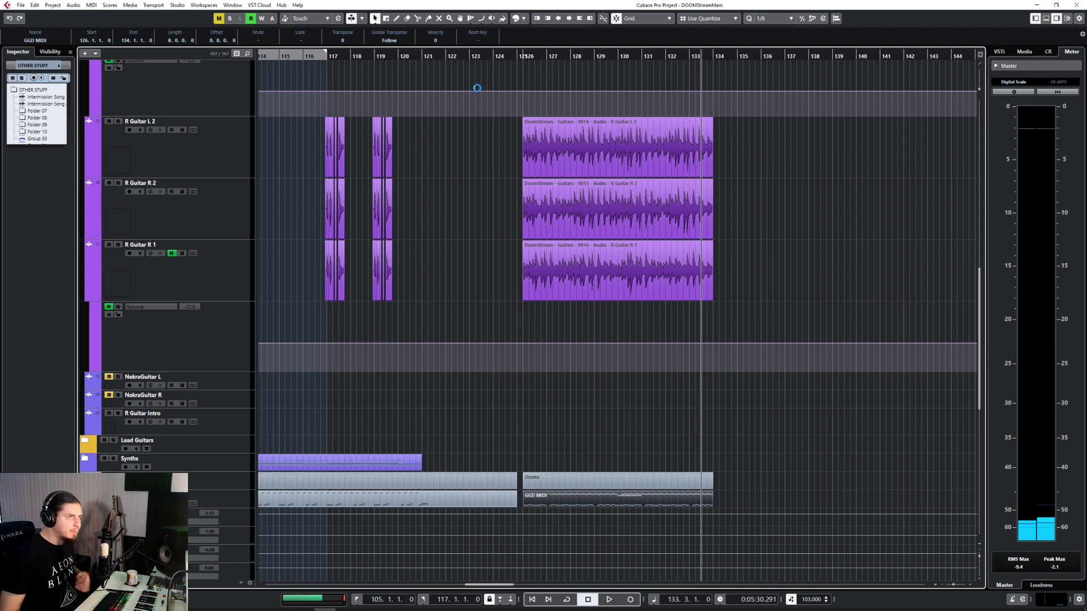
# Play the transition from bar 122 and again from bar 119 while checking the bass and guitar group tracks
pyautogui.click(468, 58)
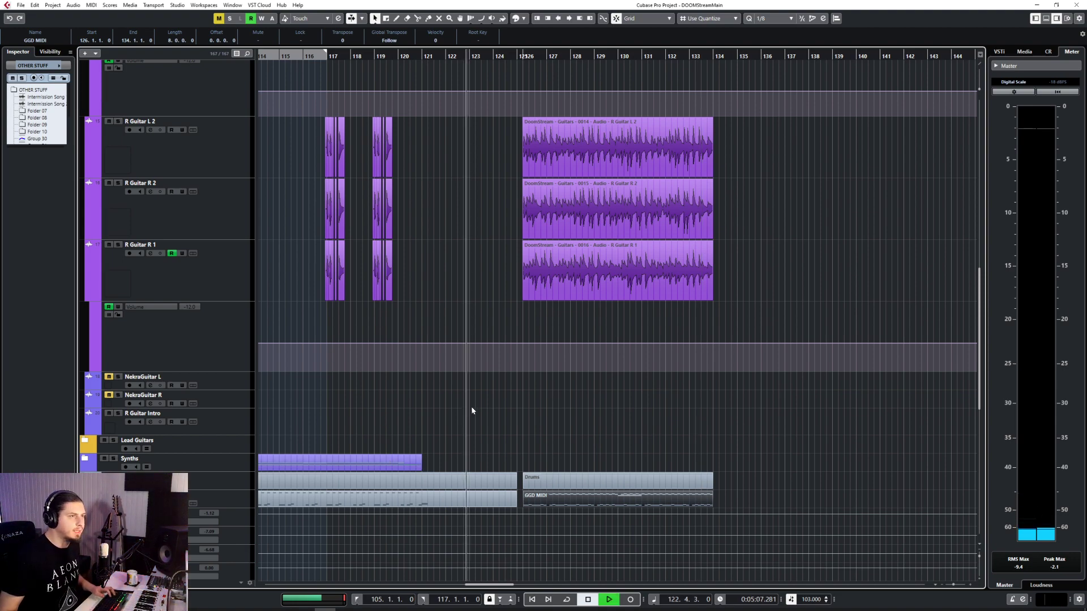
pyautogui.scroll(10, 469, 452)
pyautogui.scroll(-5, 468, 450)
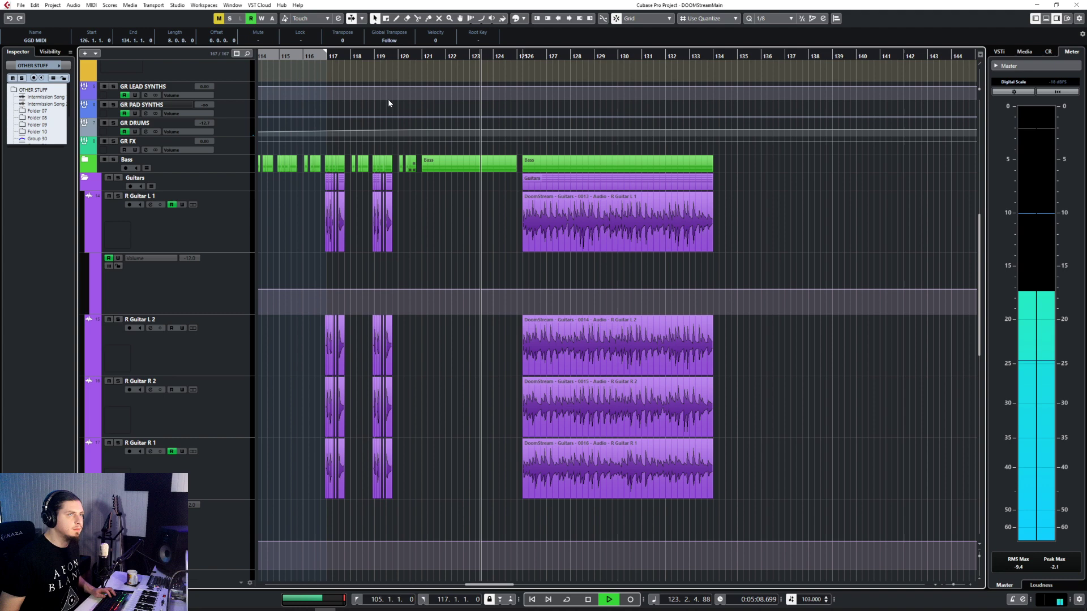
pyautogui.click(389, 55)
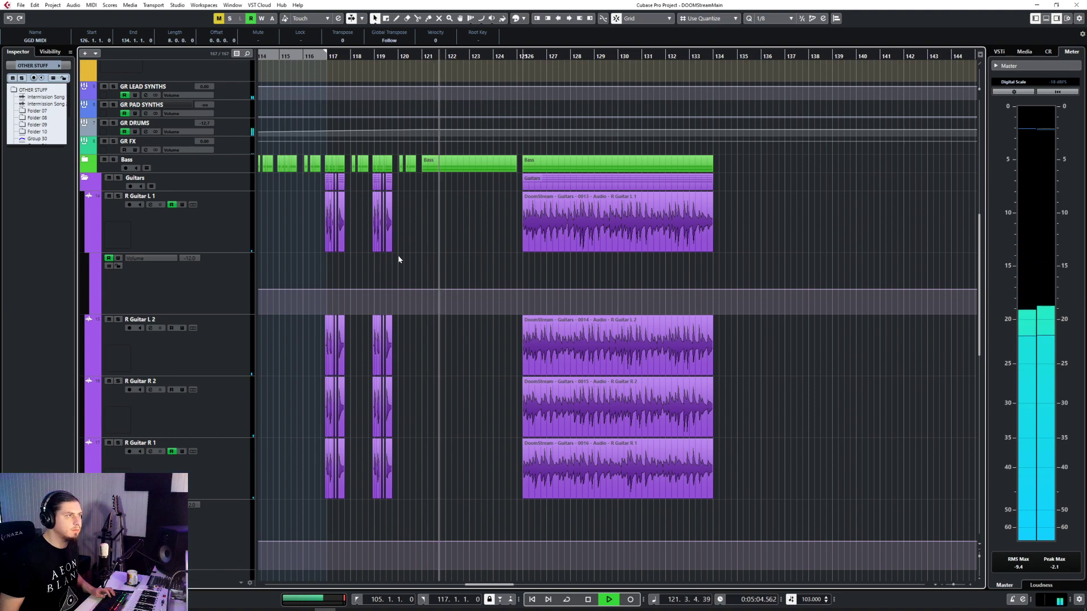
pyautogui.scroll(-3, 399, 258)
pyautogui.scroll(8, 396, 263)
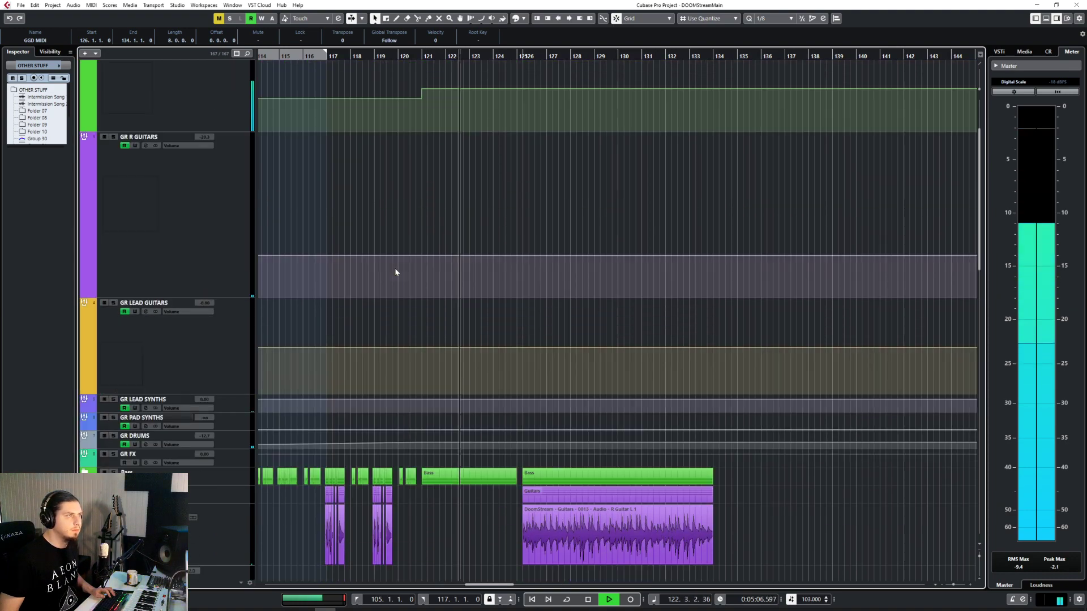
pyautogui.scroll(3, 395, 272)
pyautogui.press('space')
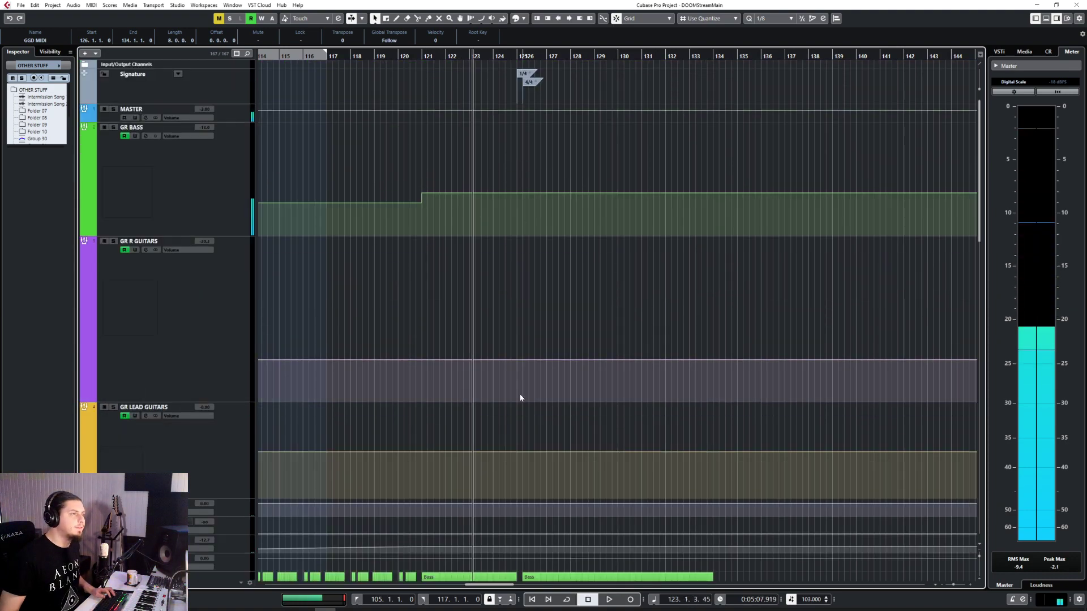
# Expand the Bass folder and add Bass Hi volume automation points at 125.1.1 and 126.1.1, both at -5.68
pyautogui.scroll(-5, 519, 385)
pyautogui.scroll(2, 520, 372)
pyautogui.click(85, 369)
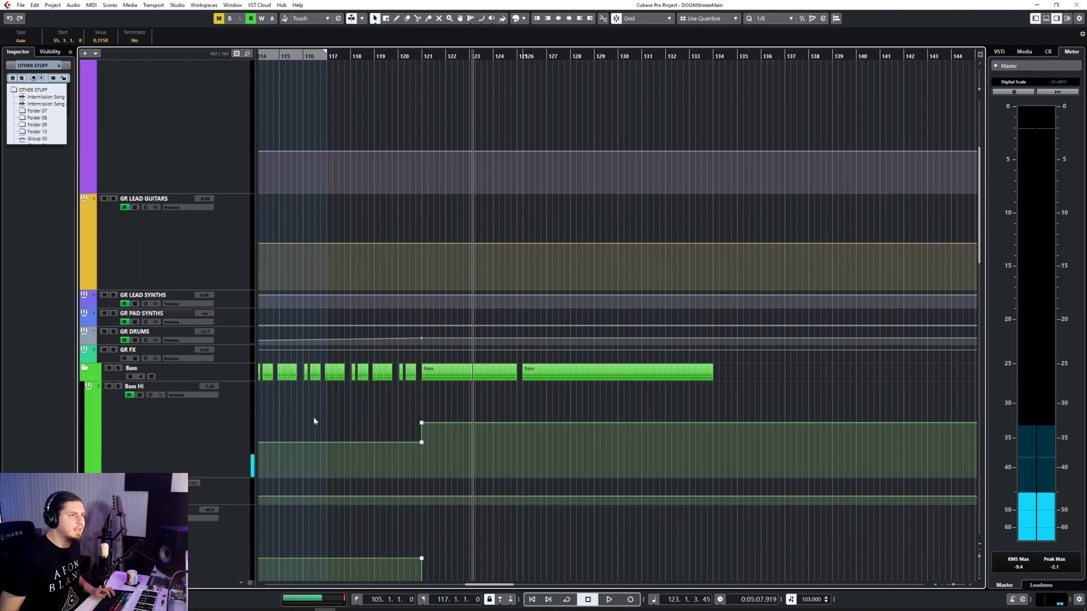
pyautogui.click(519, 422)
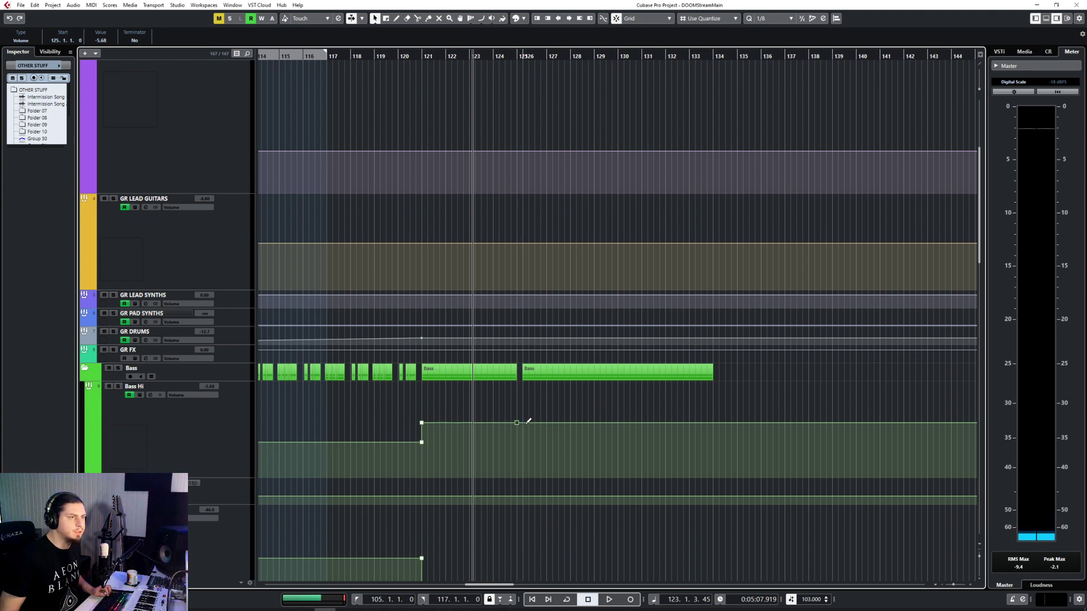
pyautogui.moveTo(524, 428); pyautogui.dragTo(524, 427)
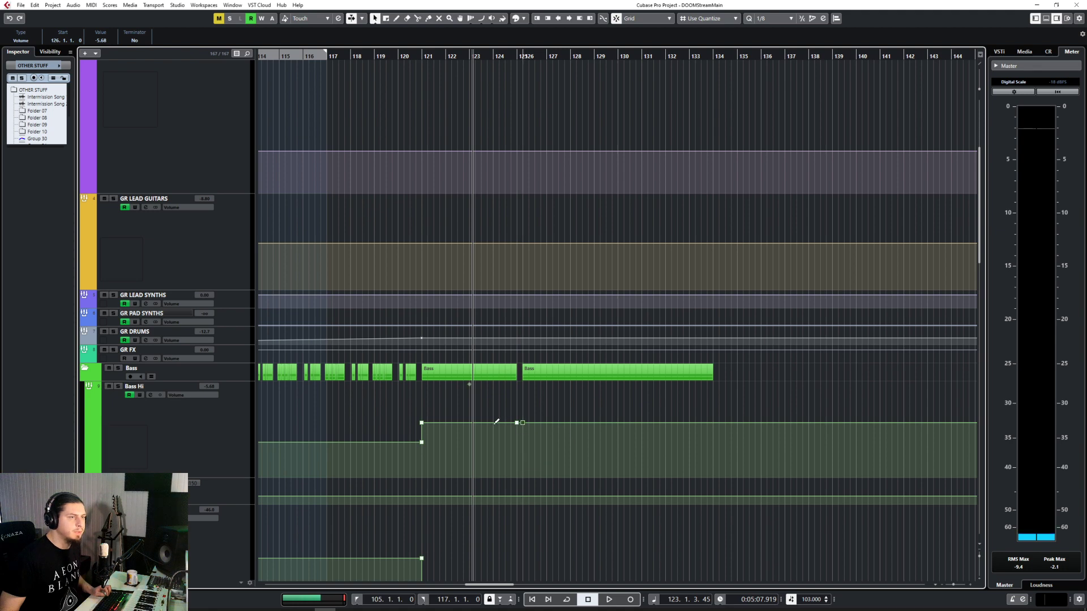
# Try raising the Bass Hi volume automation between bars 121 and 125, and play from bar 120
pyautogui.moveTo(469, 385); pyautogui.dragTo(469, 384)
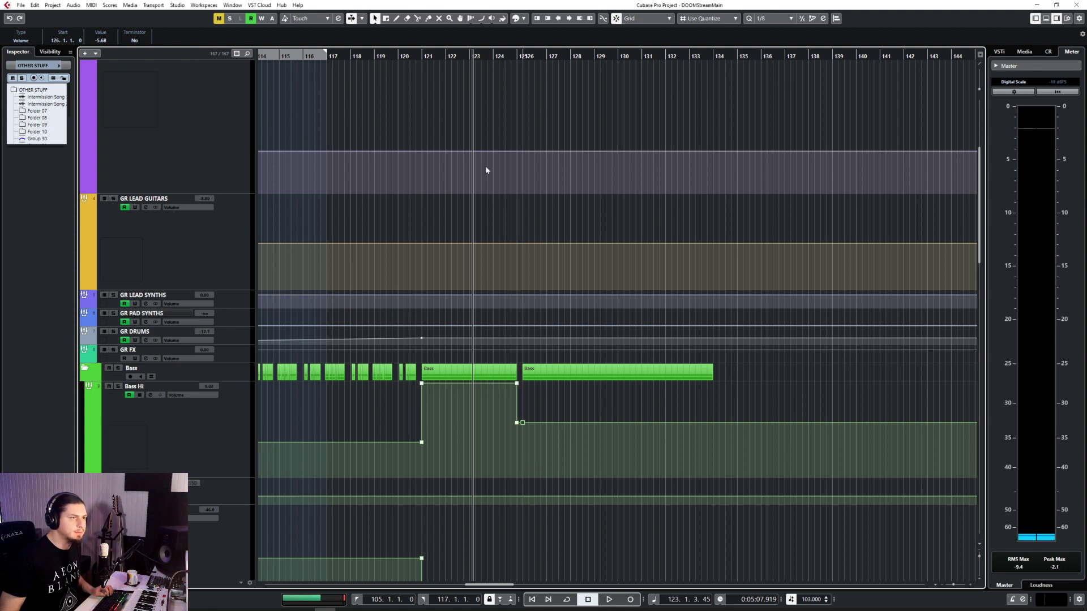
pyautogui.click(401, 56)
pyautogui.press('space')
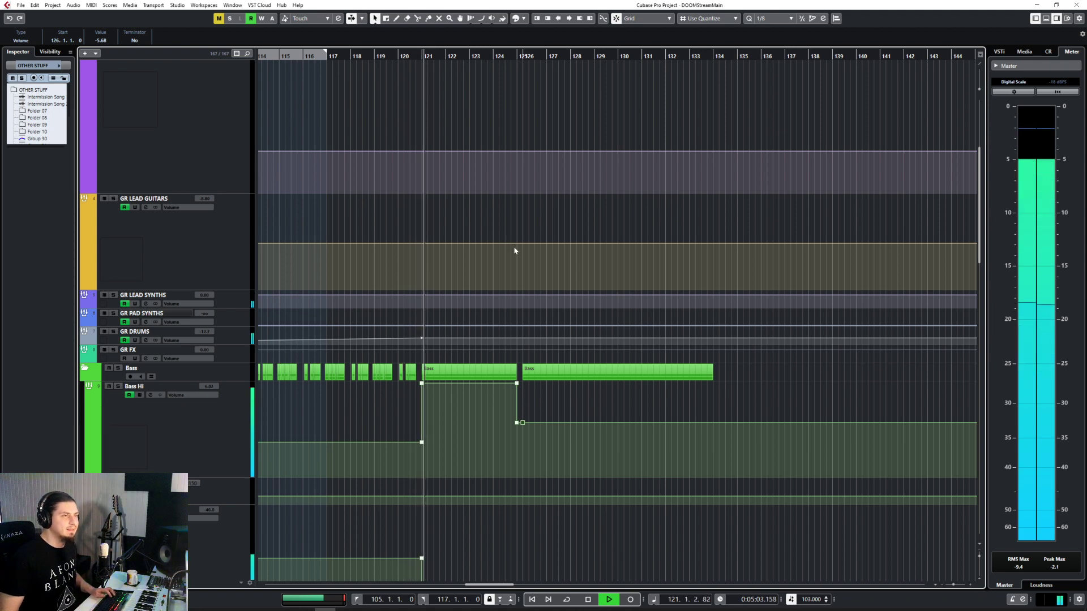
pyautogui.scroll(4, 457, 399)
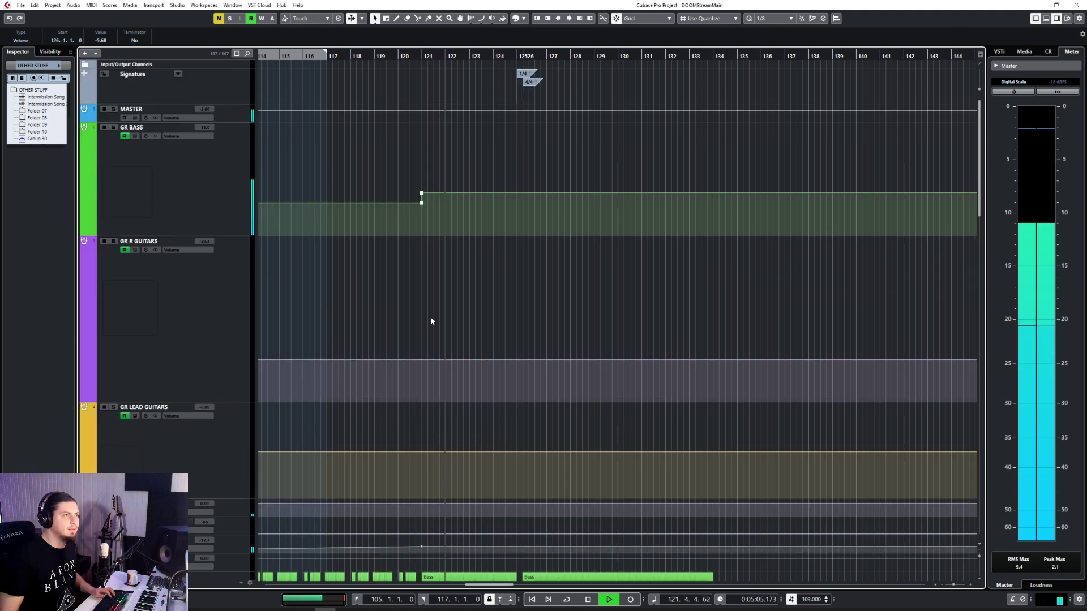
pyautogui.scroll(-5, 395, 308)
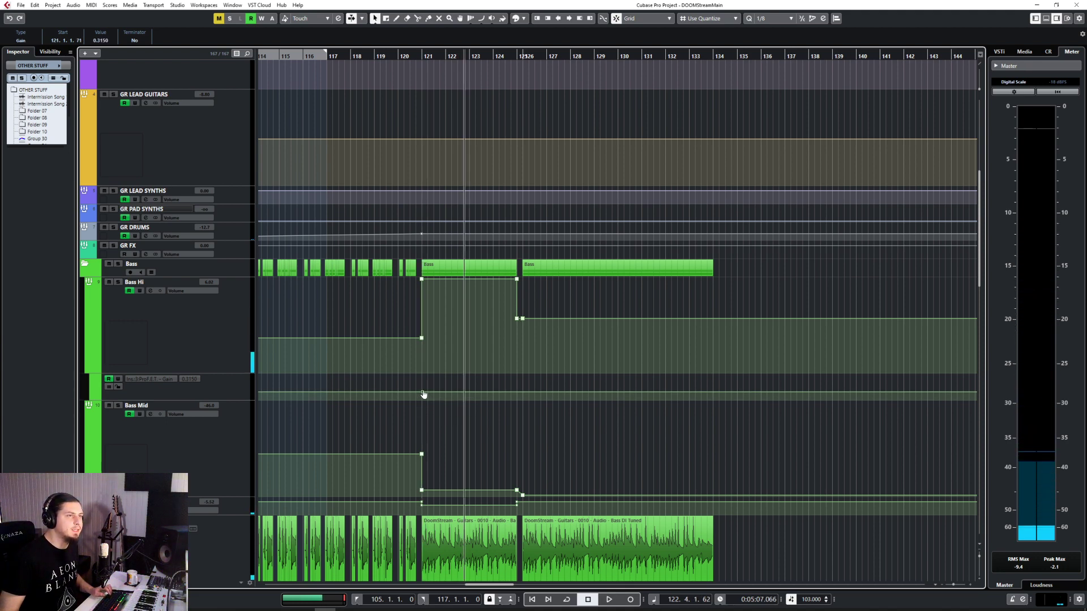
# Undo the Bass Hi volume boost, raise its gain automation to 0.8571 between bars 121 and 125, and play from bar 120 with auto-scroll toggled
pyautogui.hotkey('ctrl', 'z')
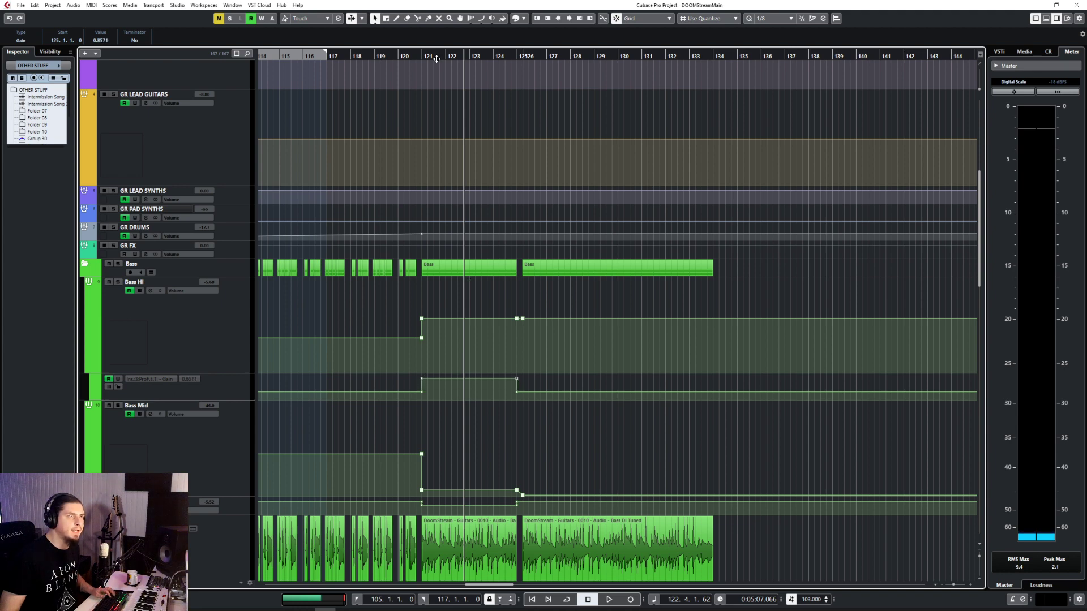
pyautogui.click(409, 56)
pyautogui.press('space')
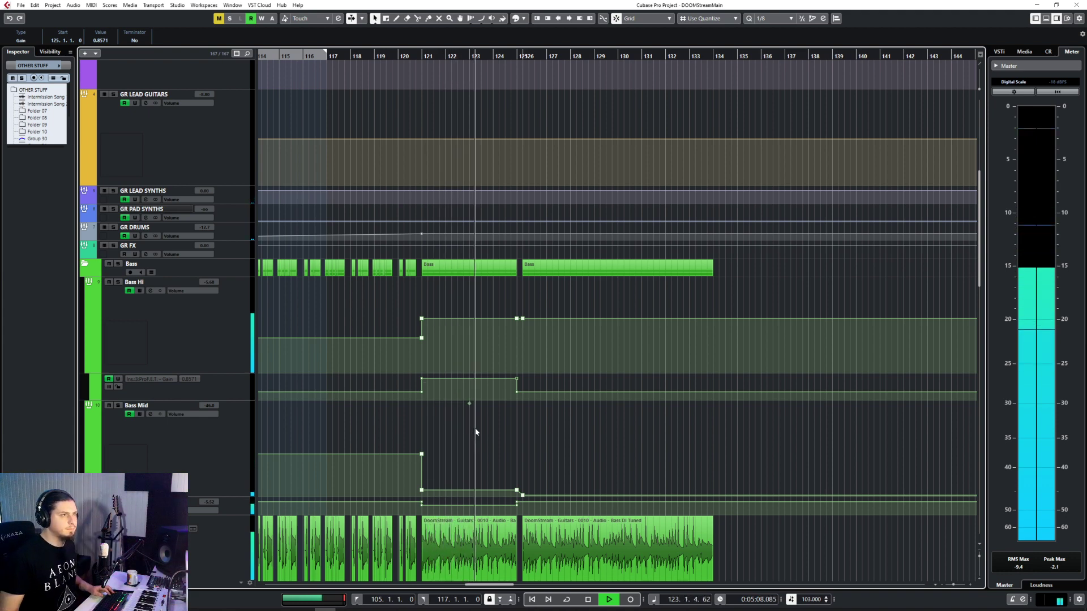
pyautogui.press('f')
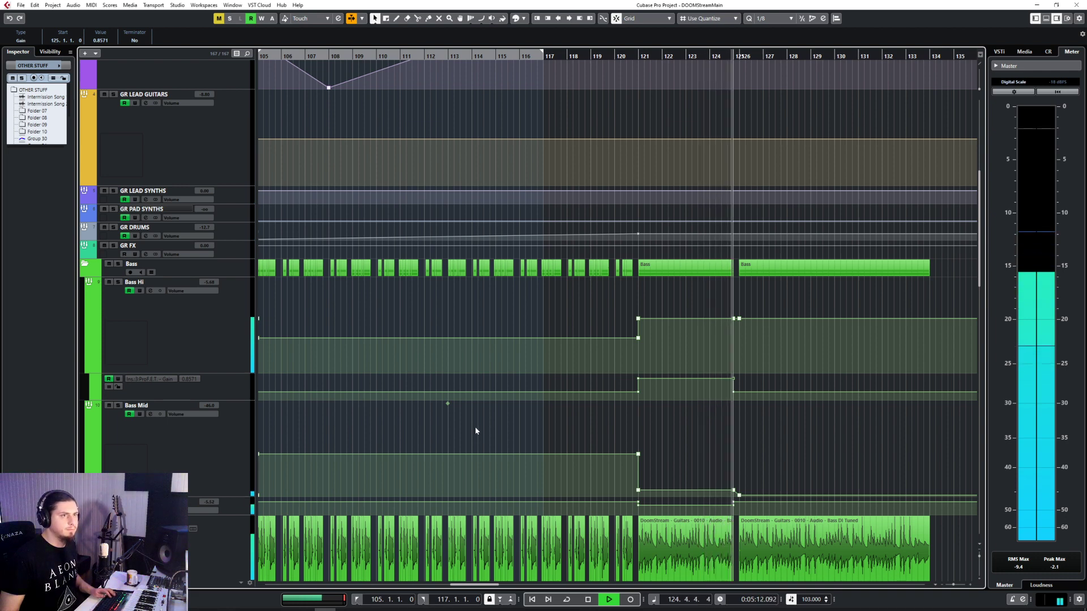
# Set the quantize grid to 1/1 and raise the GR R GUITARS volume automation to -9.80 from 126.1.1
pyautogui.scroll(-3, 798, 472)
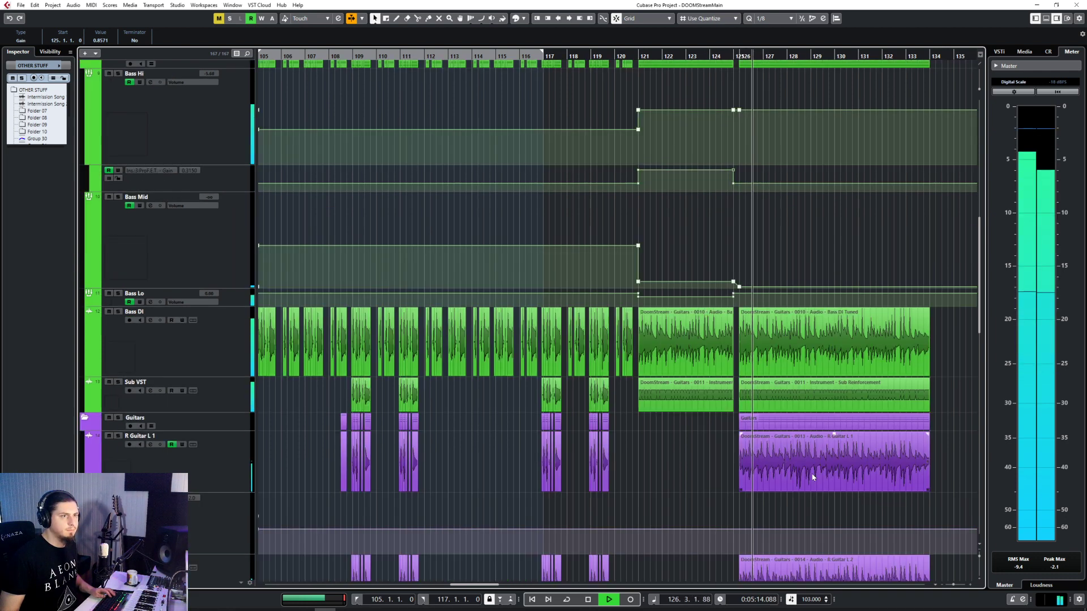
pyautogui.hscroll(2, 809, 458)
pyautogui.scroll(3, 785, 443)
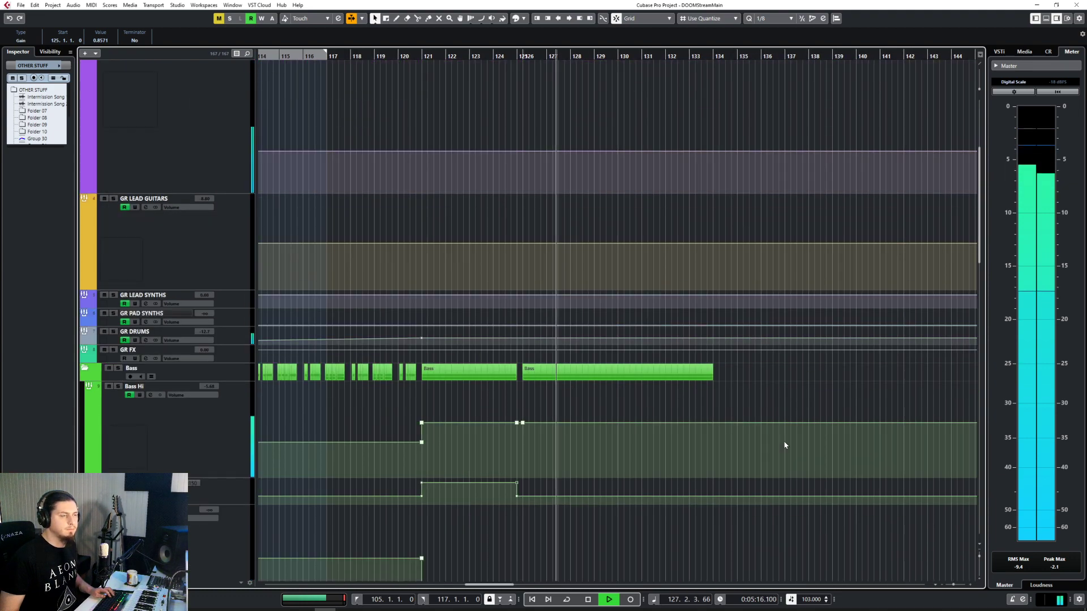
pyautogui.scroll(-4, 785, 441)
pyautogui.scroll(6, 785, 441)
pyautogui.hscroll(-3, 583, 345)
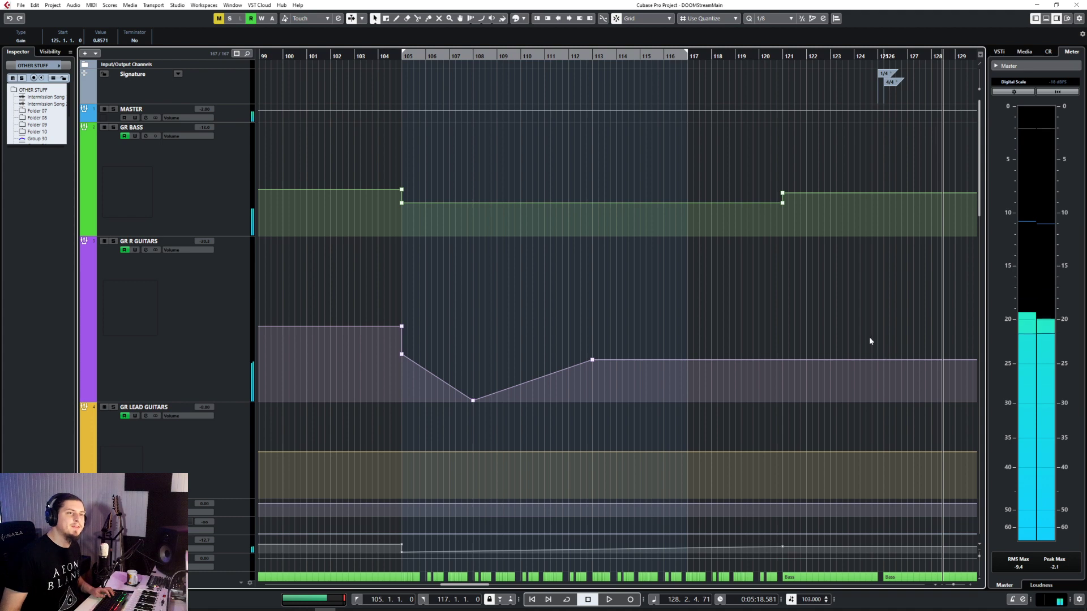
pyautogui.click(695, 21)
pyautogui.click(773, 18)
pyautogui.click(787, 30)
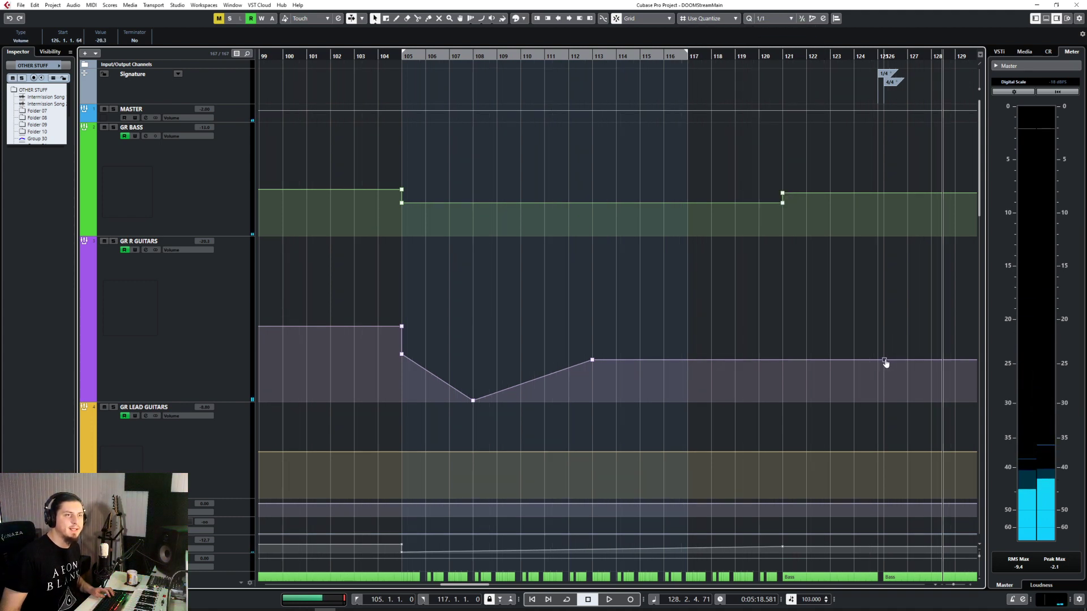
pyautogui.moveTo(886, 364); pyautogui.dragTo(884, 363)
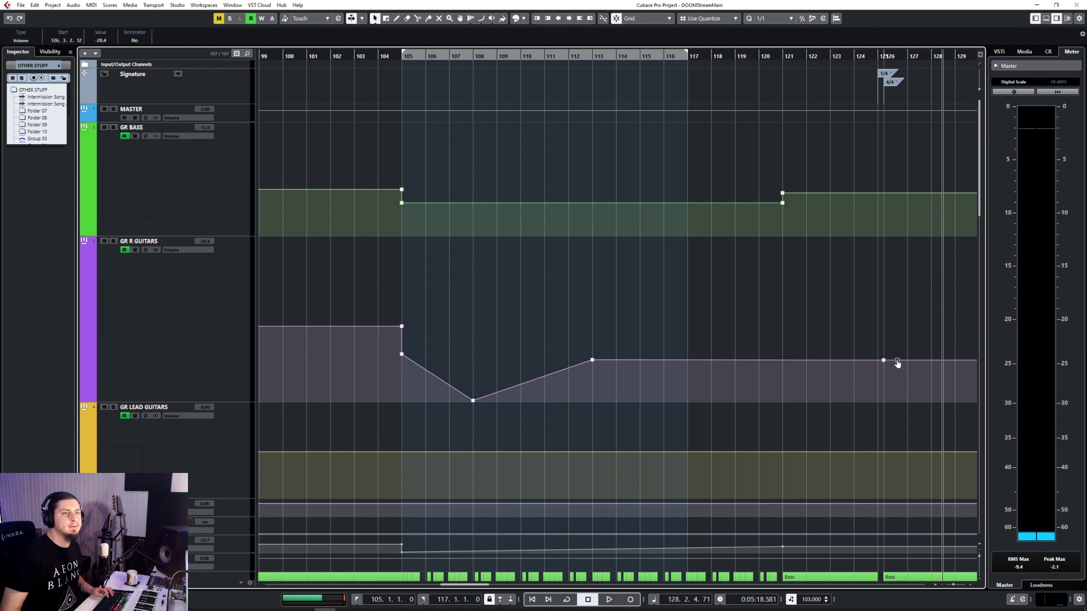
pyautogui.moveTo(897, 363); pyautogui.dragTo(883, 334)
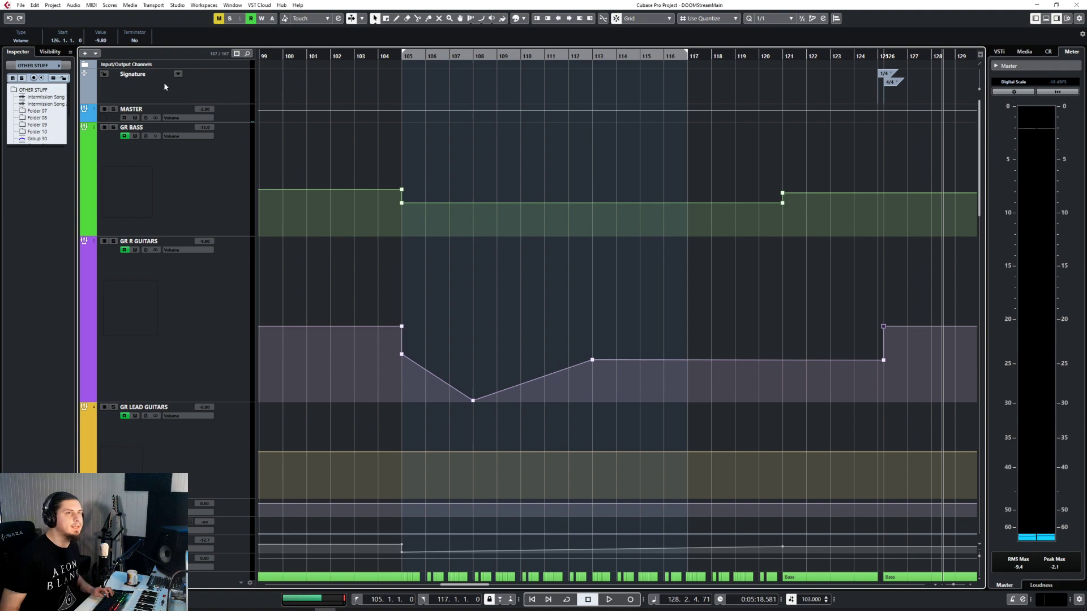
# Raise the R Guitar L 1 volume automation to -4.00 from 126.1.1, matching its level before bar 105
pyautogui.scroll(-10, 463, 277)
pyautogui.hscroll(5, 633, 295)
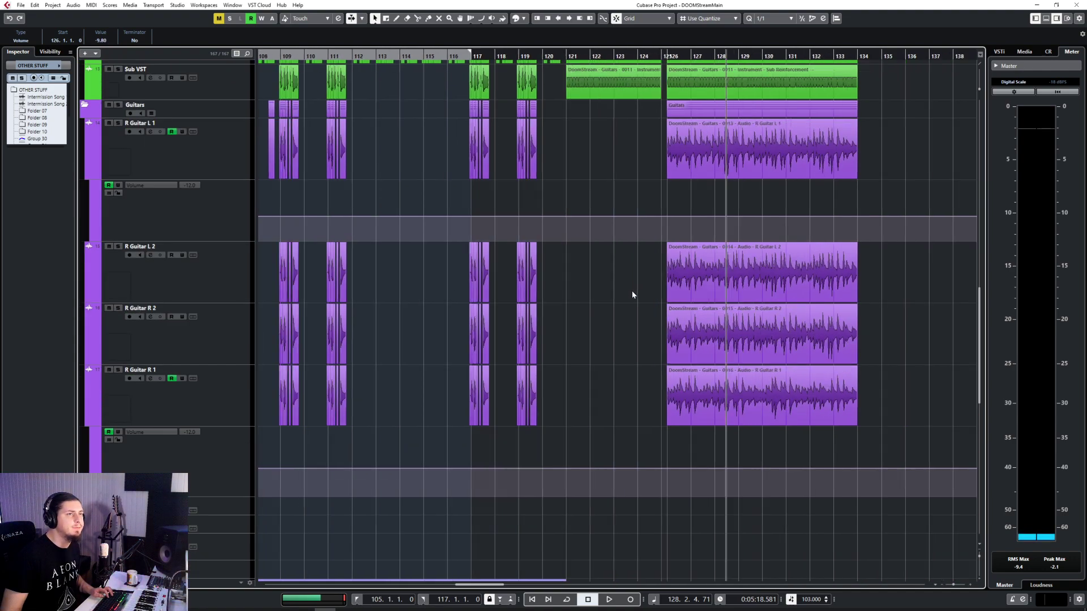
pyautogui.hscroll(-4, 363, 274)
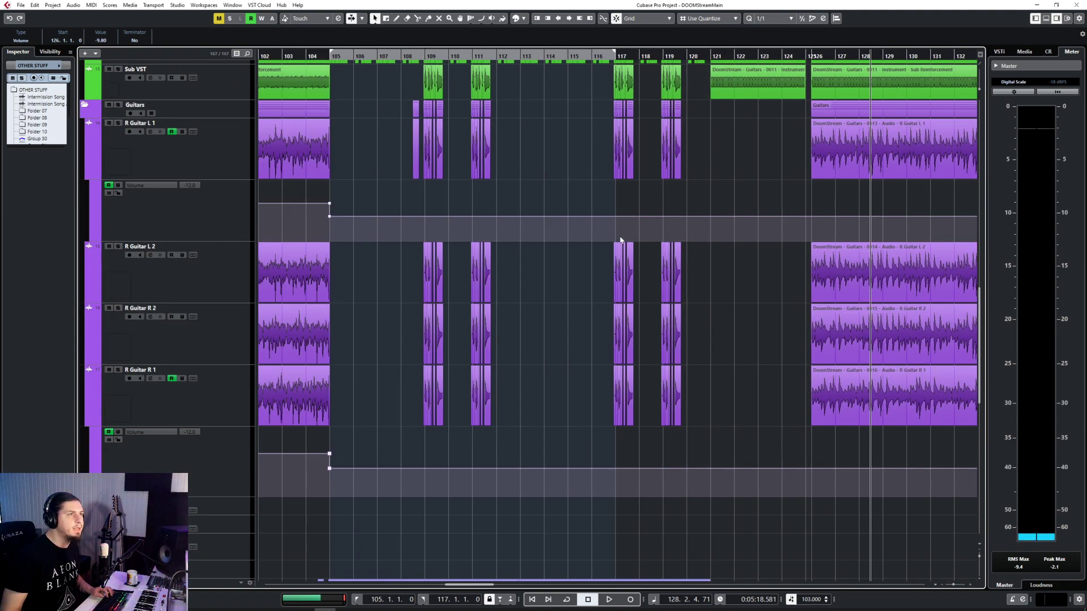
pyautogui.hscroll(2, 758, 226)
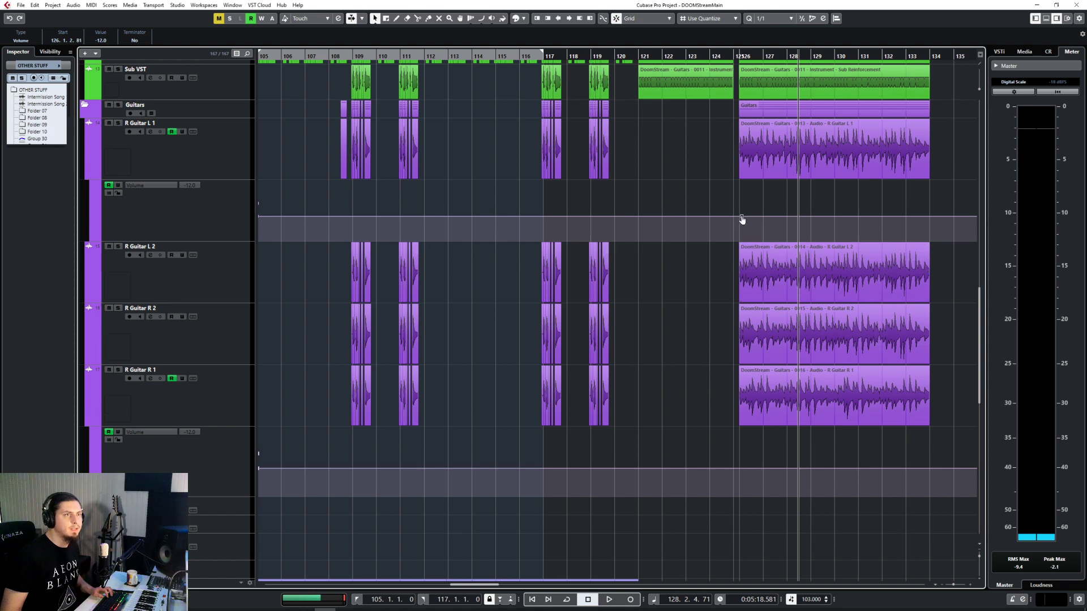
pyautogui.click(741, 219)
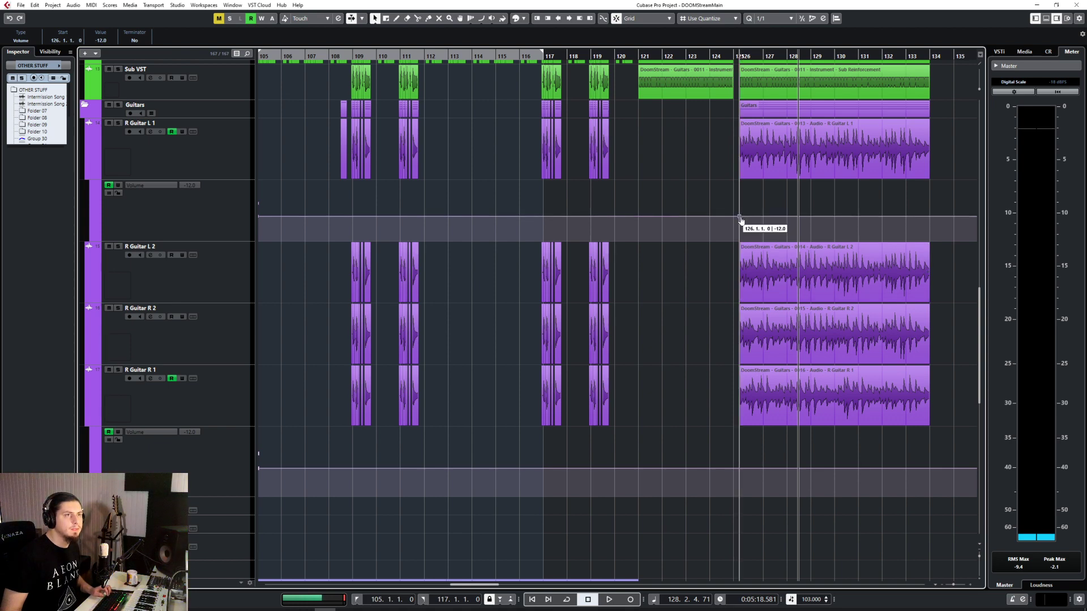
pyautogui.moveTo(740, 218); pyautogui.dragTo(742, 209)
pyautogui.hscroll(-8, 617, 213)
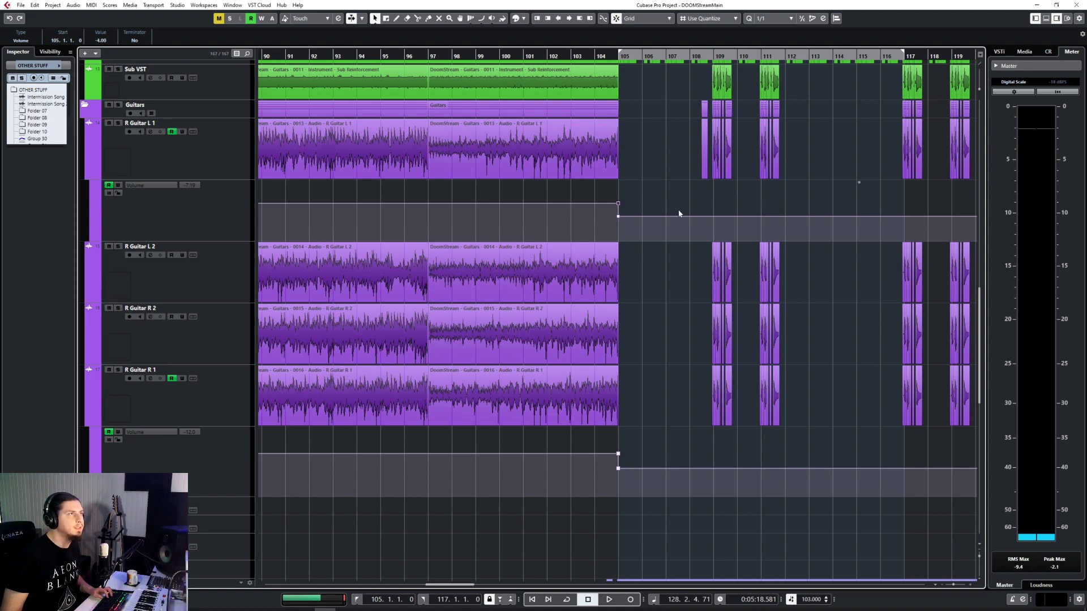
pyautogui.hscroll(12, 678, 210)
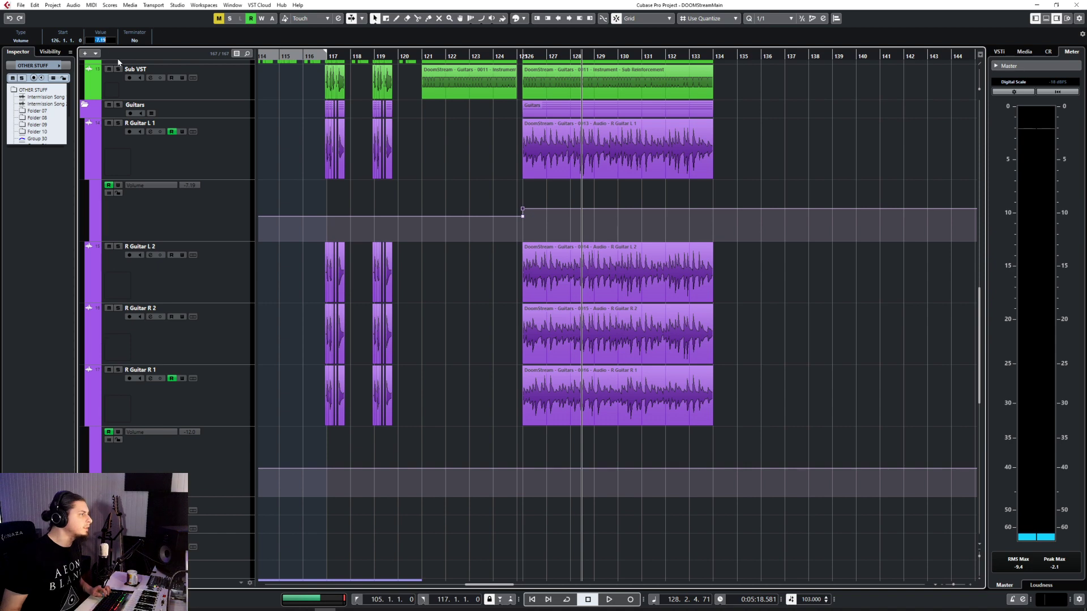
pyautogui.press('Return')
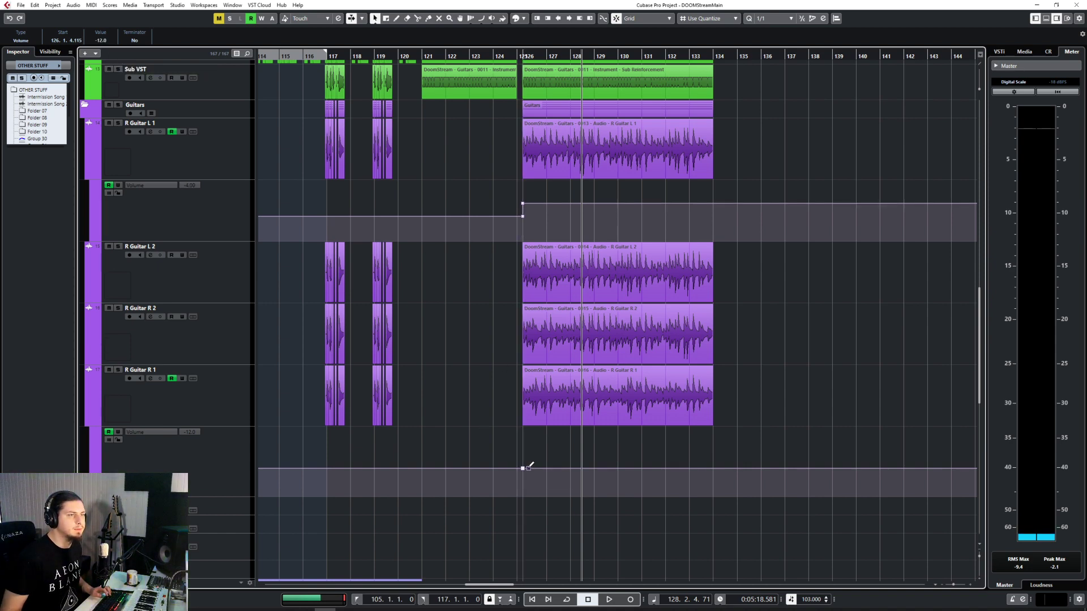
# Raise the R Guitar R 1 volume automation to -4.00 from 126.1.1 and play from bar 121
pyautogui.moveTo(523, 468); pyautogui.dragTo(522, 456)
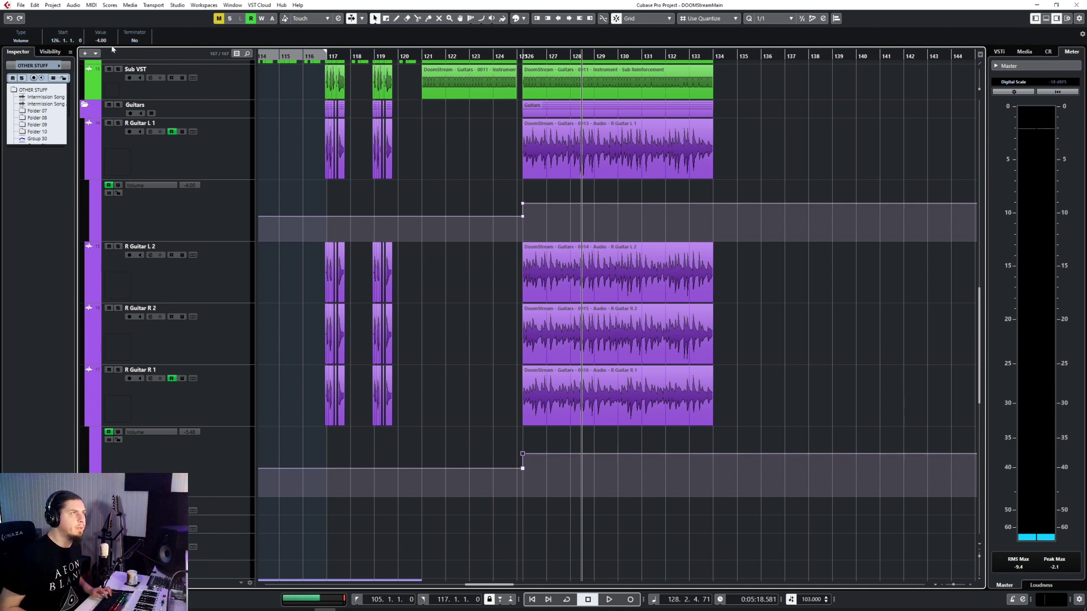
pyautogui.click(420, 55)
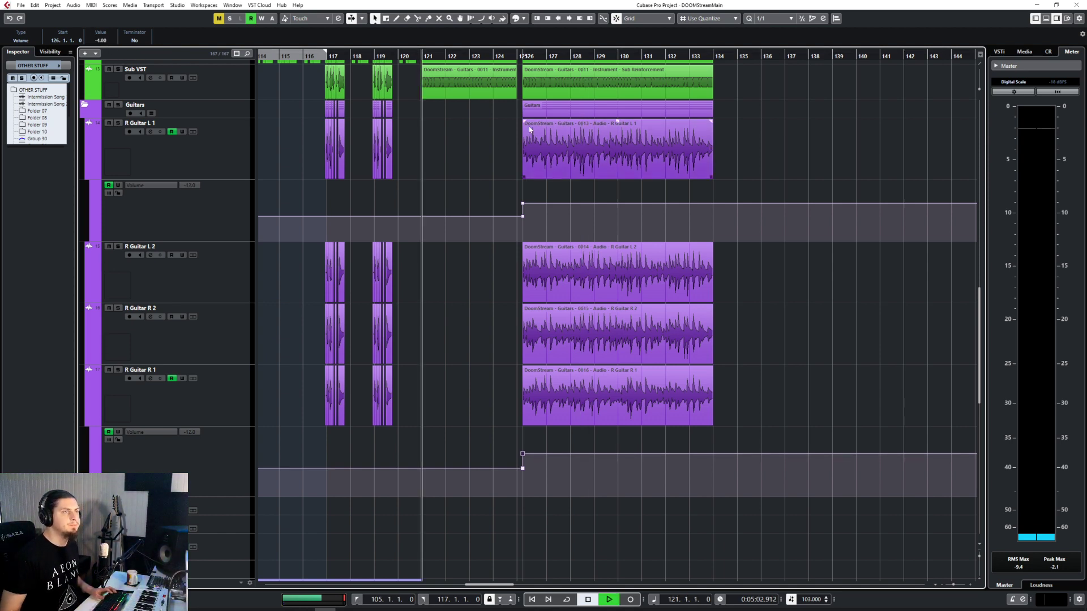
pyautogui.press('space')
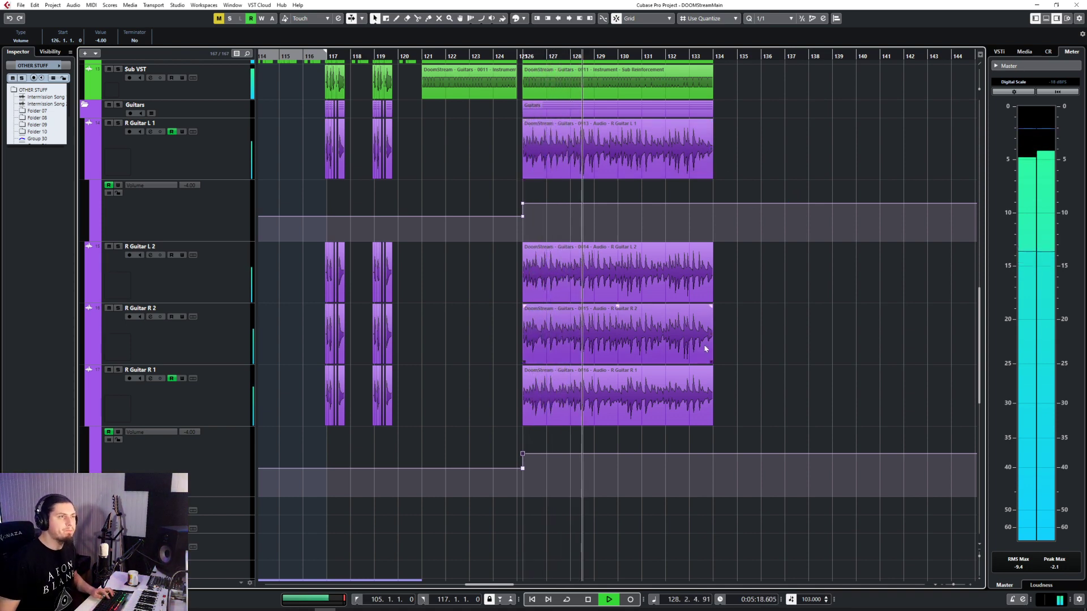
pyautogui.scroll(-4, 706, 347)
pyautogui.scroll(-5, 705, 347)
pyautogui.scroll(5, 705, 348)
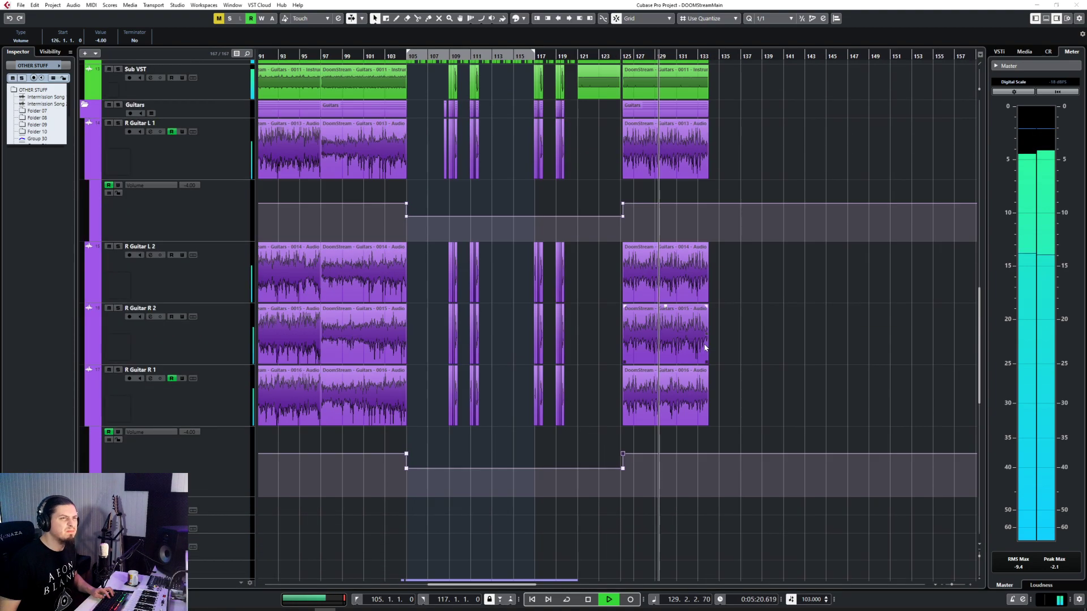
# Review the bass, guitar and drum tracks and their automation around the new section during playback, and stop playback
pyautogui.scroll(-5, 705, 347)
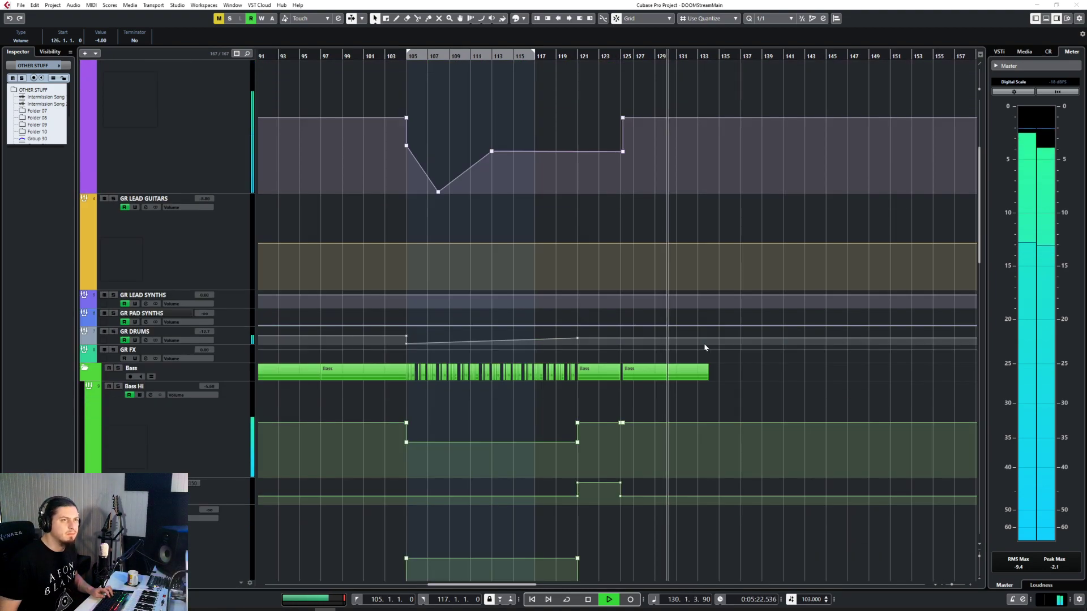
pyautogui.scroll(3, 705, 344)
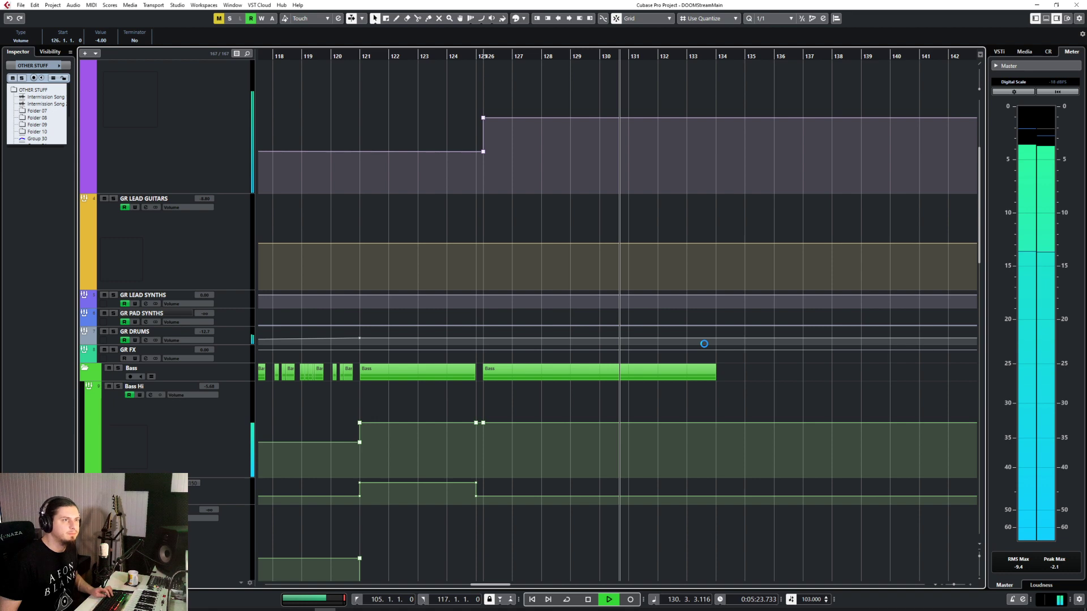
pyautogui.scroll(-6, 704, 344)
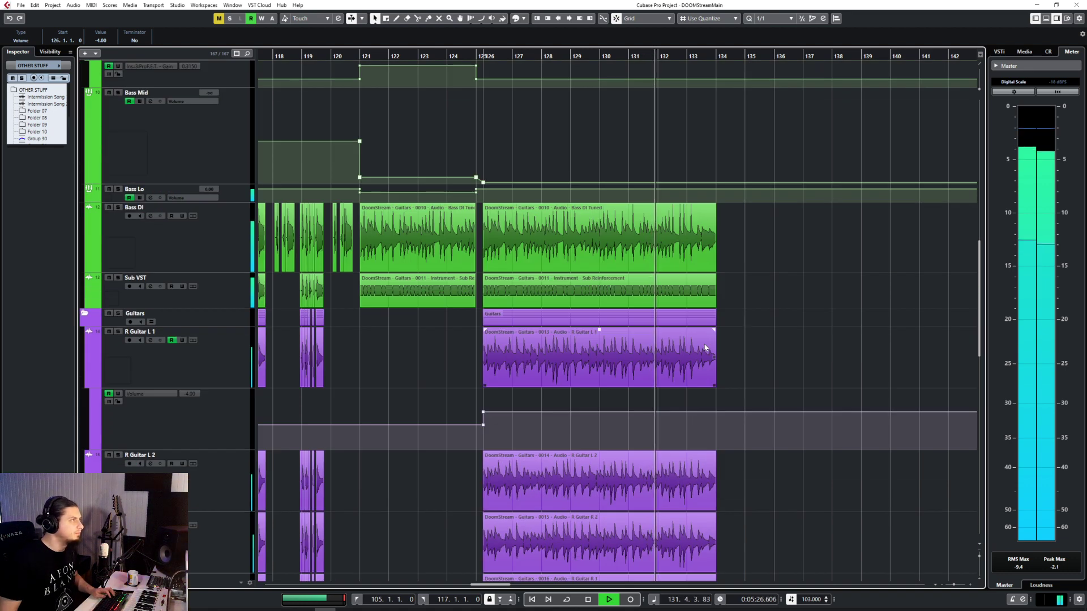
pyautogui.scroll(-4, 704, 347)
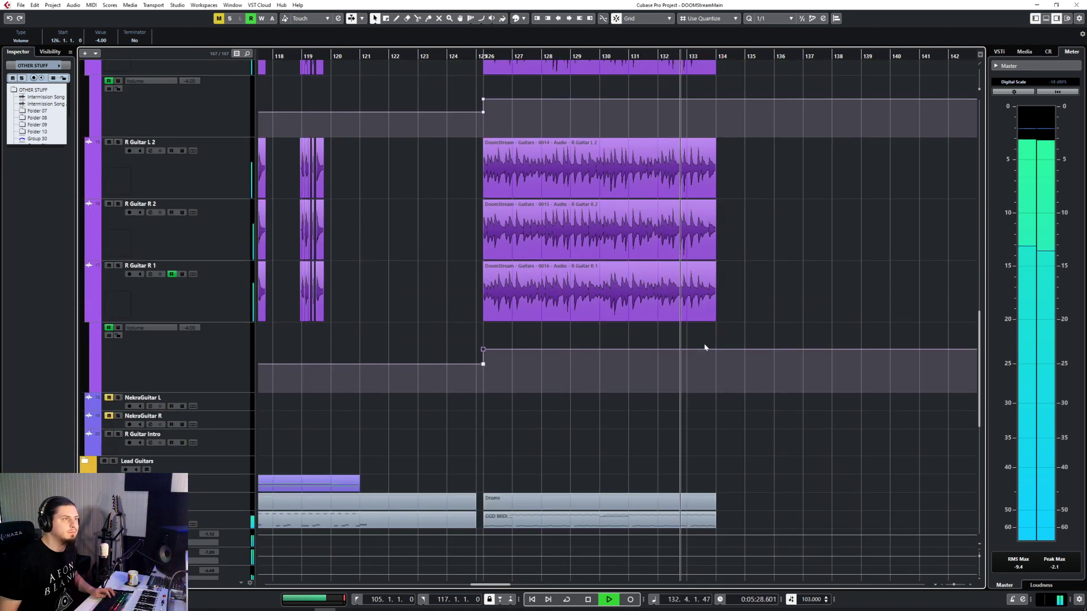
pyautogui.scroll(3, 706, 347)
pyautogui.hscroll(-6, 697, 350)
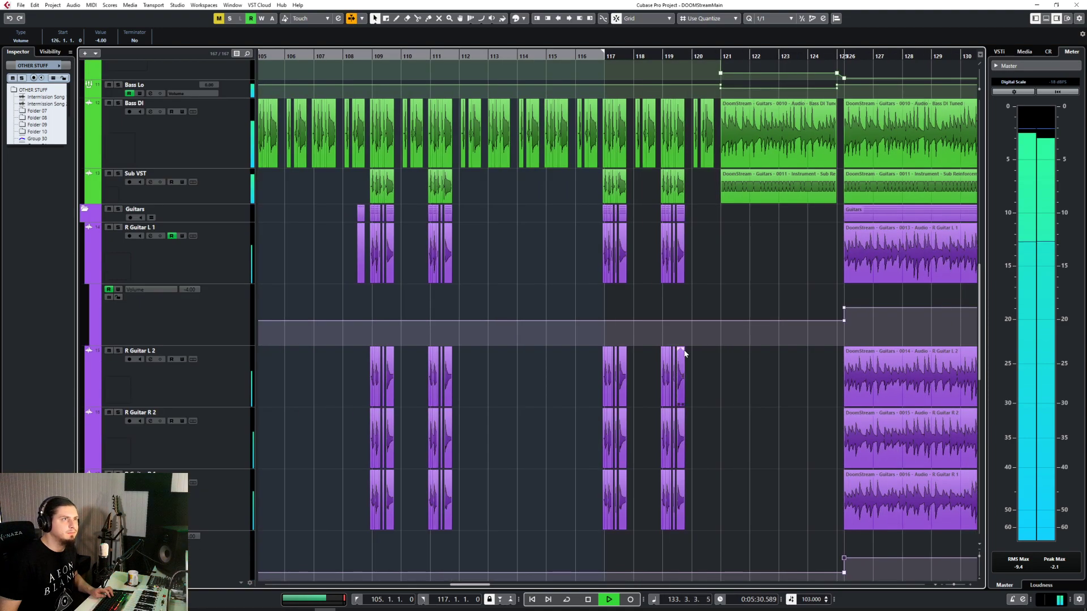
pyautogui.scroll(-3, 684, 354)
pyautogui.hscroll(-5, 571, 317)
pyautogui.hscroll(4, 571, 317)
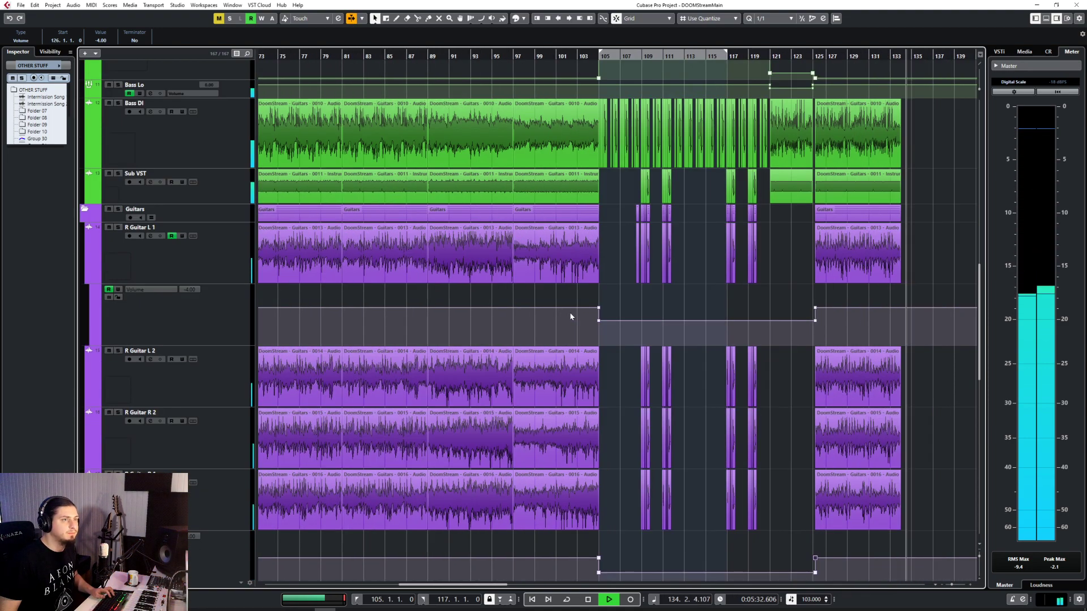
pyautogui.press('space')
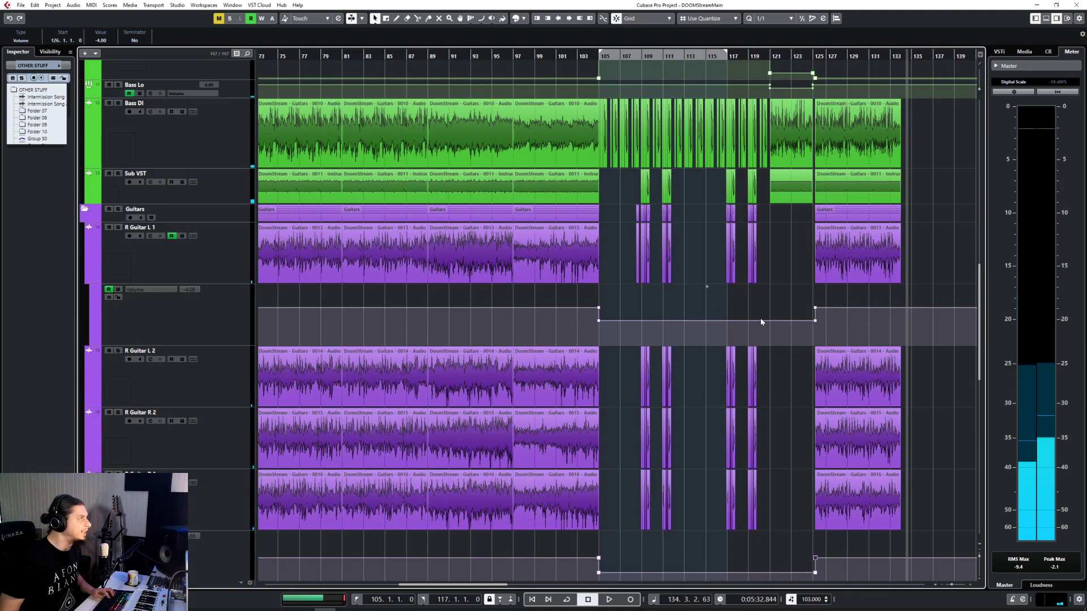
# Find the Sub Reinforcement MIDI part below the OTHER STUFF folder, open it for editing and inspect its notes from bar 50 to 58
pyautogui.scroll(-15, 780, 327)
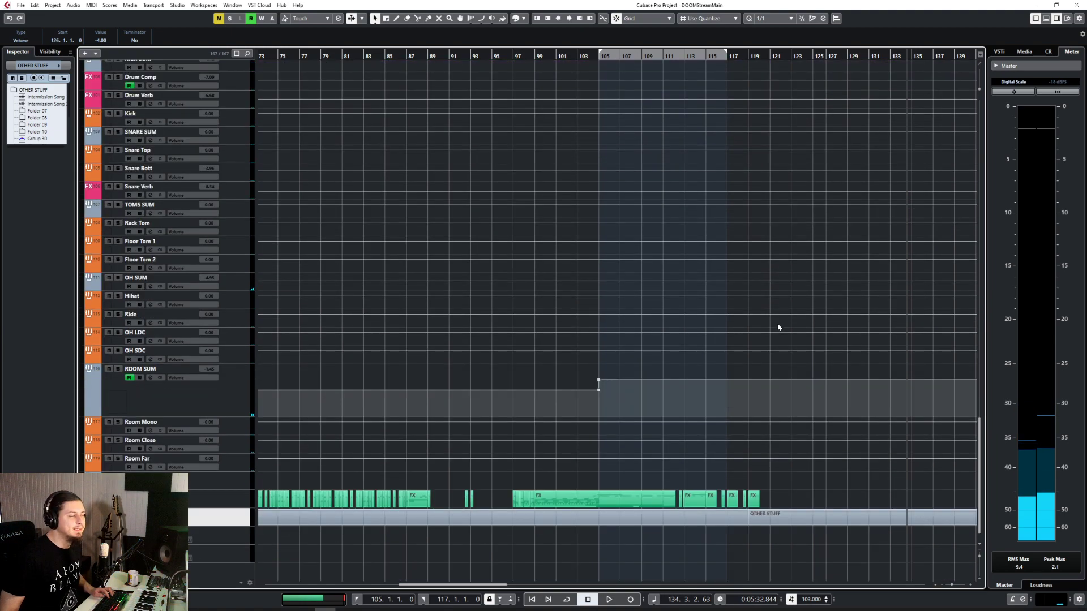
pyautogui.scroll(-5, 496, 301)
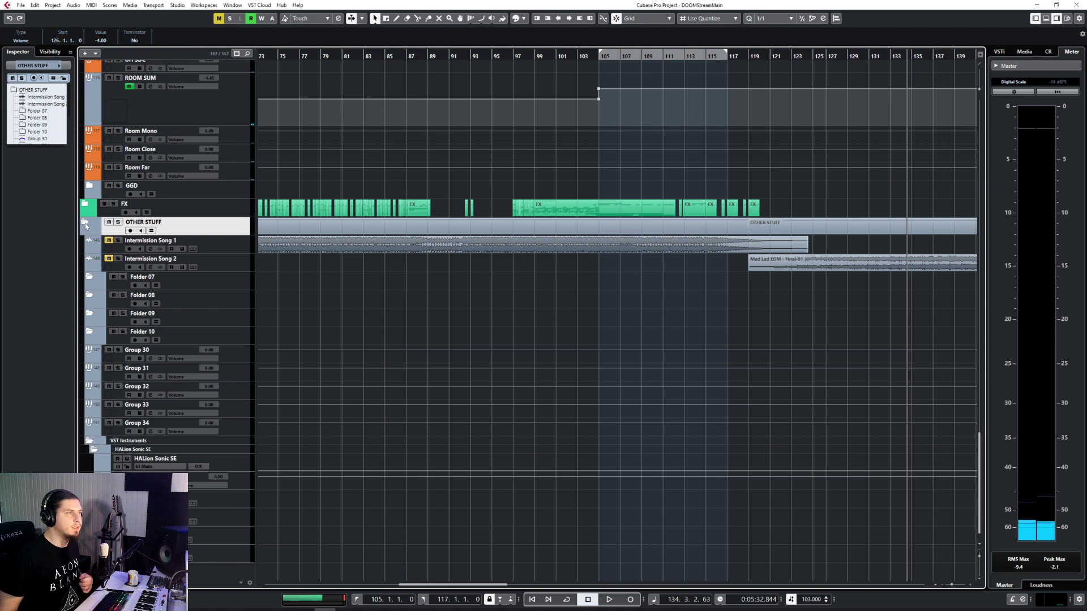
pyautogui.hscroll(-15, 586, 290)
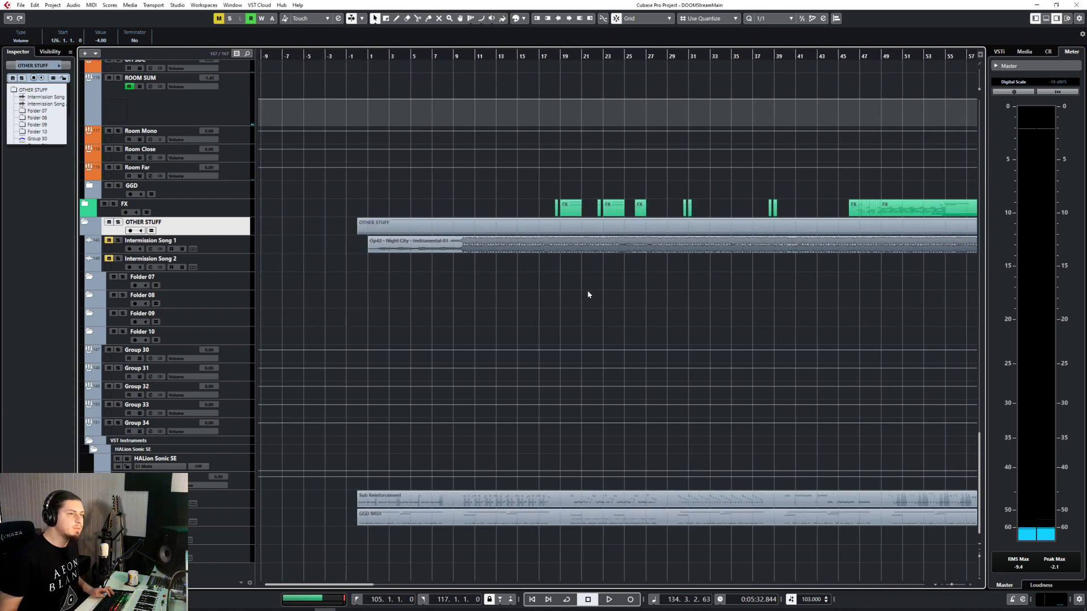
pyautogui.doubleClick(770, 508)
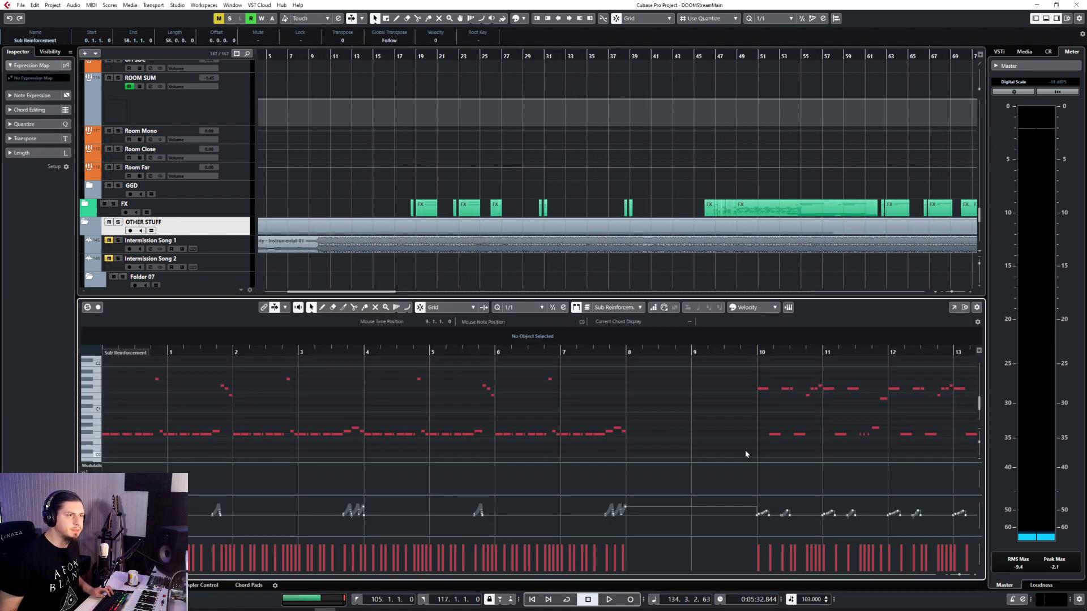
pyautogui.hscroll(20, 739, 419)
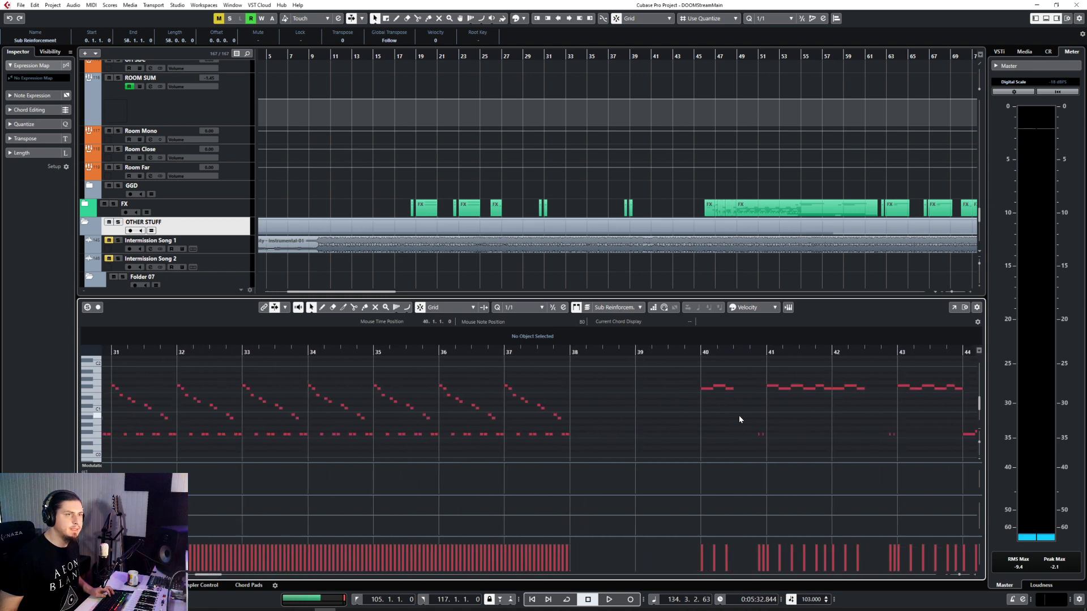
pyautogui.hscroll(-3, 739, 418)
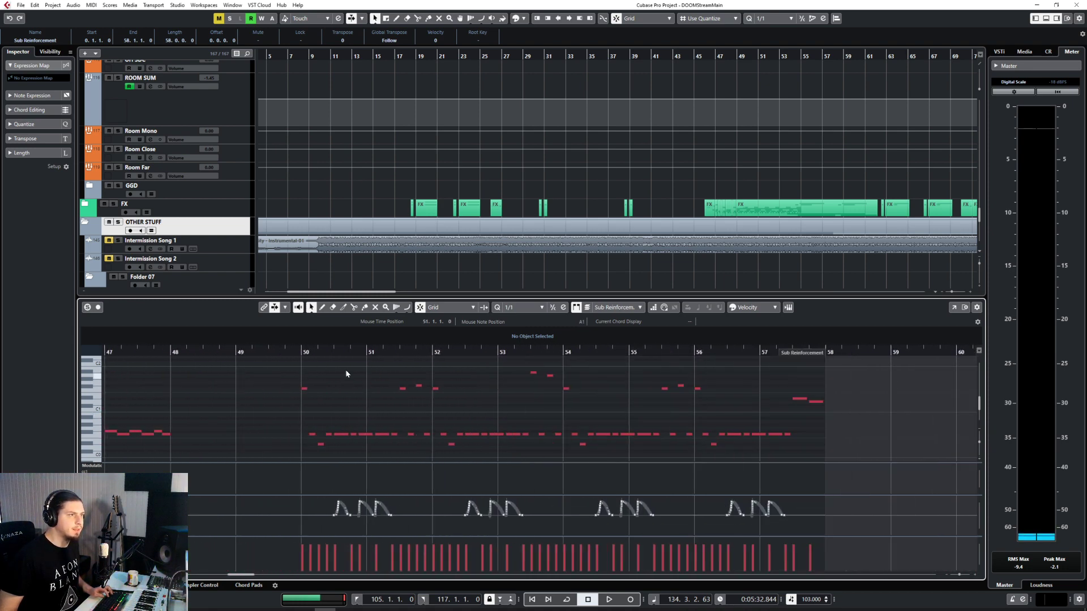
pyautogui.moveTo(462, 392); pyautogui.dragTo(853, 470)
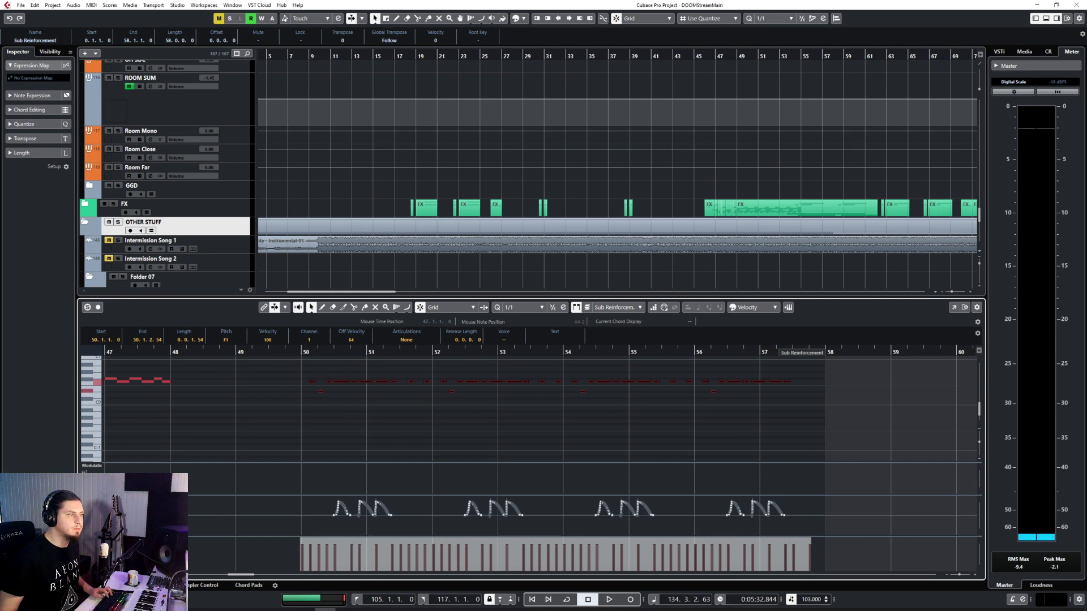
# Close the note editor, split off the last bars of the Sub Reinforcement part to copy them, and undo the split
pyautogui.click(85, 585)
pyautogui.click(733, 516)
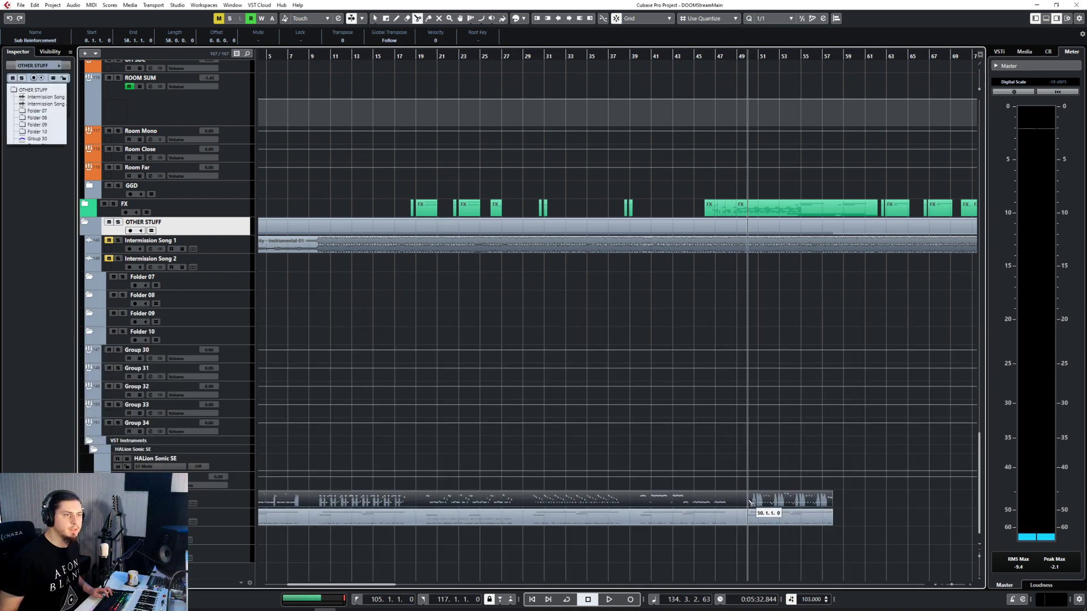
pyautogui.click(750, 498)
pyautogui.hotkey('ctrl', 'z')
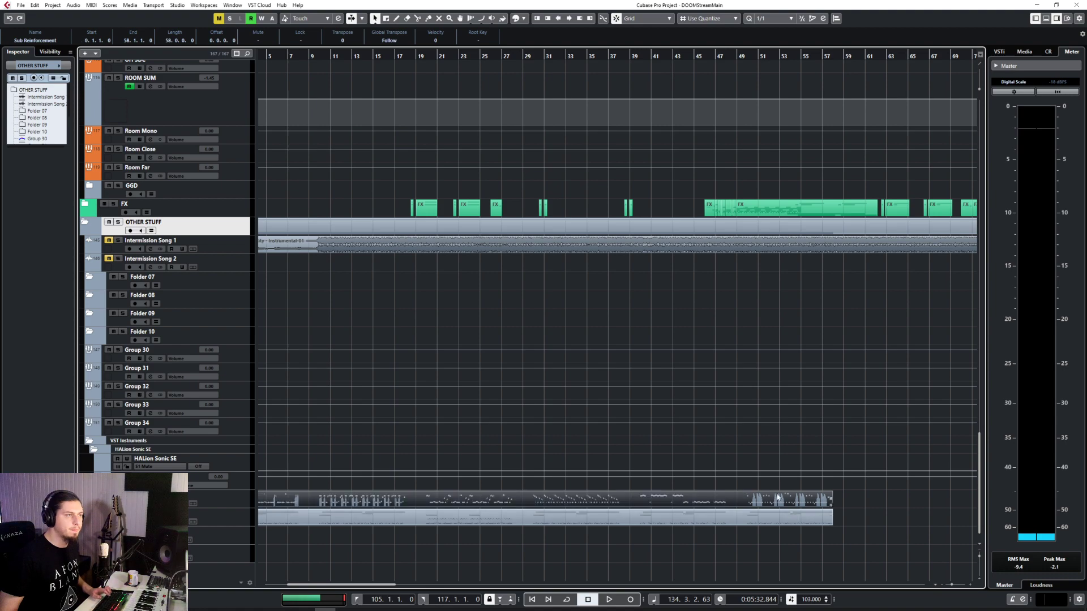
# Go back to the arrangement around bar 126 and expand the Synths folder track
pyautogui.scroll(15, 756, 433)
pyautogui.hscroll(20, 757, 434)
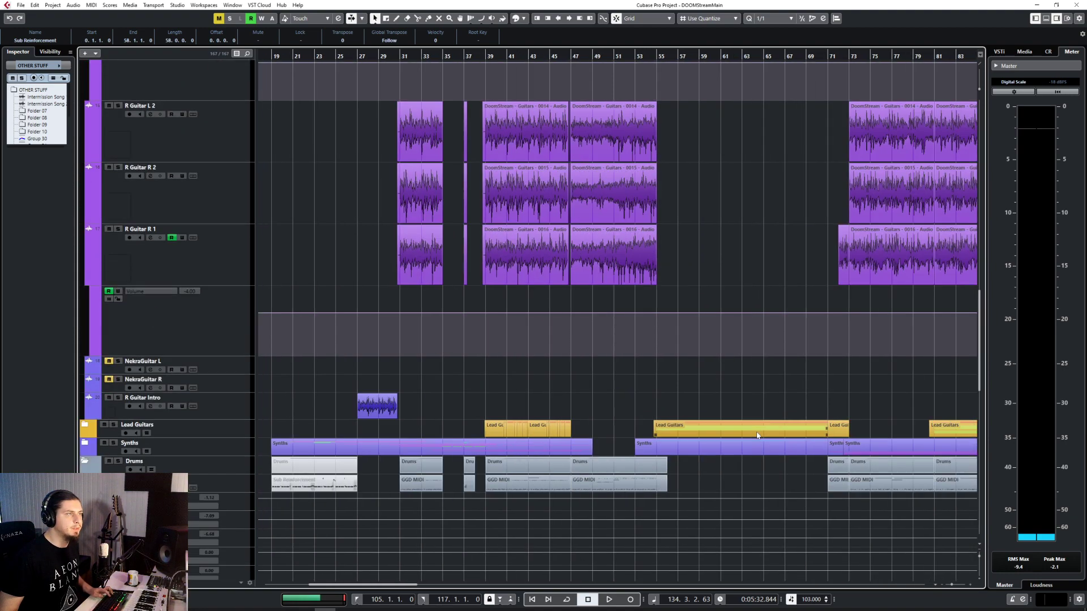
pyautogui.hscroll(-5, 756, 435)
pyautogui.scroll(-6, 736, 430)
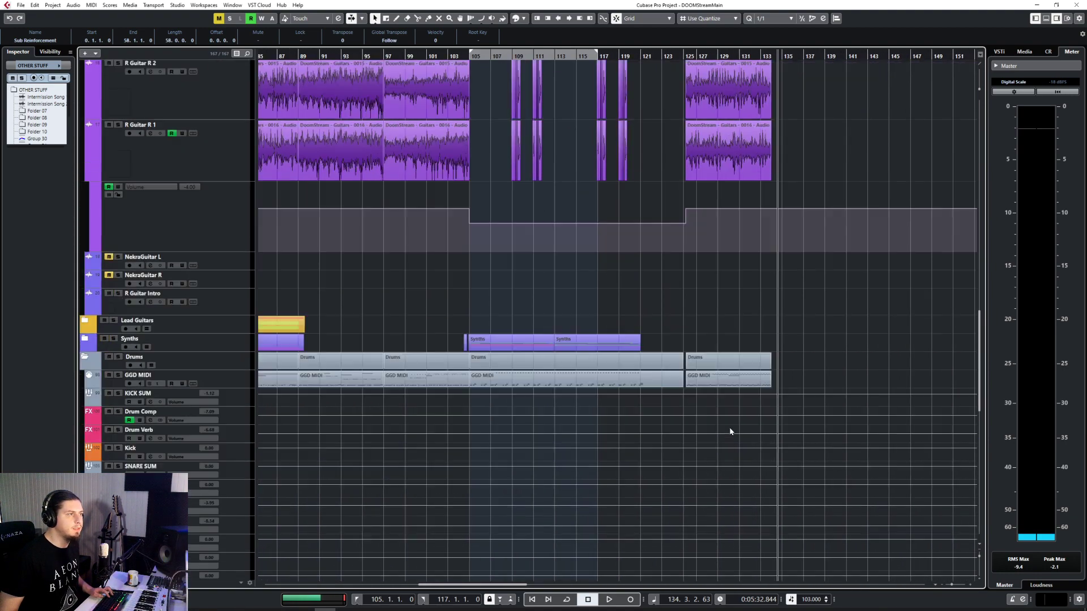
pyautogui.click(85, 130)
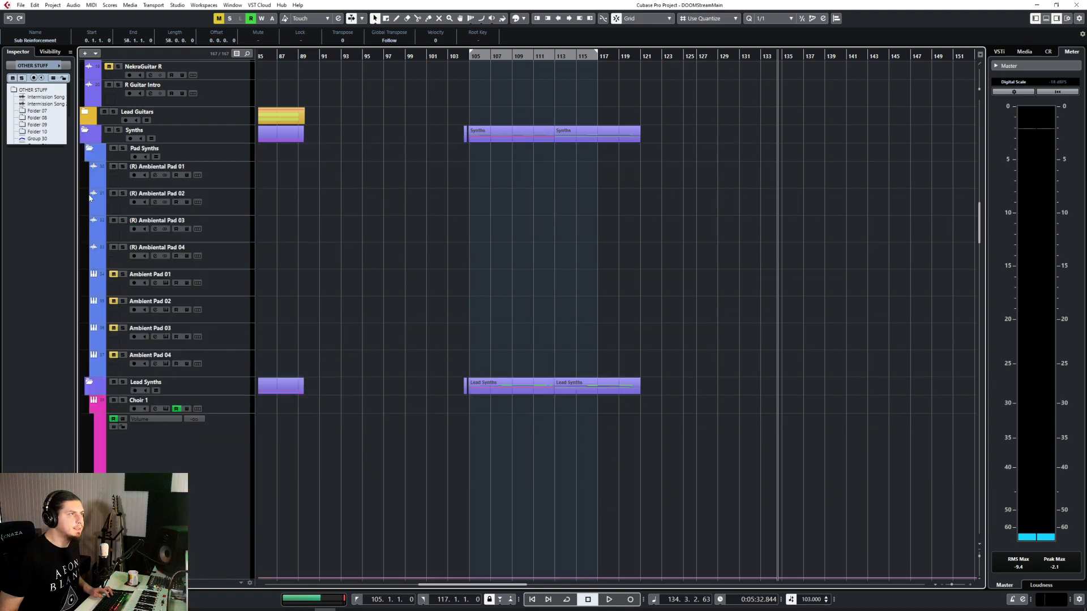
# Look through the pad, glitch and lead synth tracks to find the Ambiental Aggro Synth track
pyautogui.scroll(-10, 465, 319)
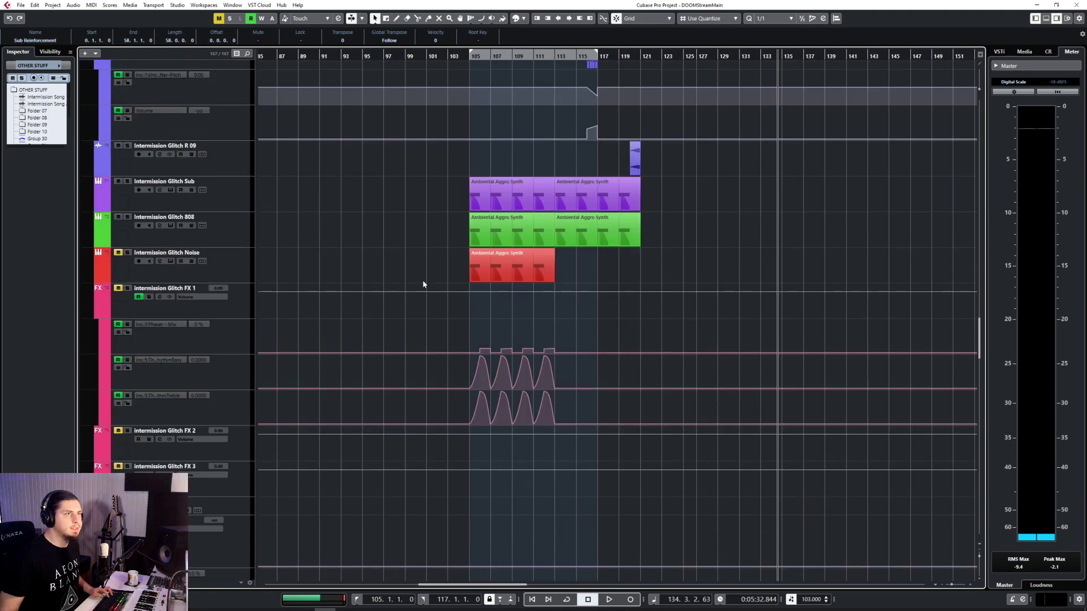
pyautogui.scroll(10, 352, 223)
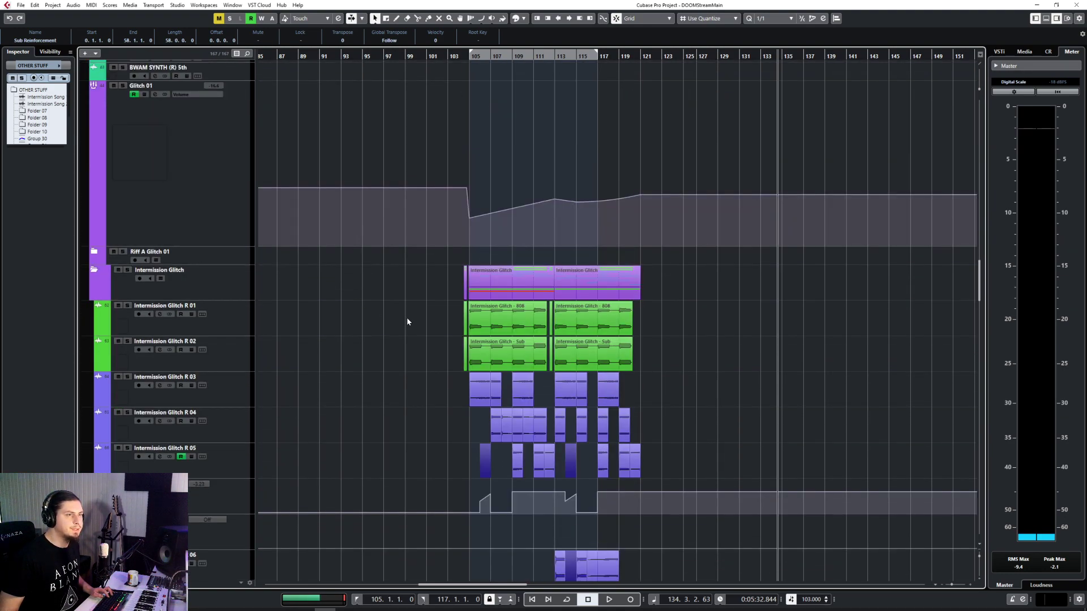
pyautogui.scroll(-2, 407, 322)
pyautogui.scroll(10, 407, 322)
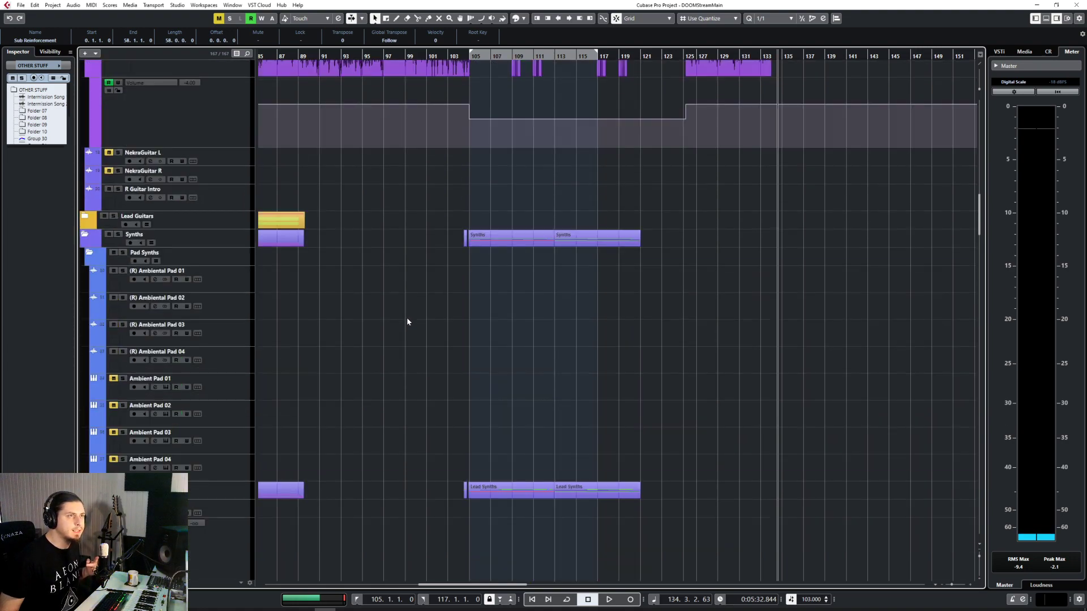
pyautogui.scroll(-15, 407, 322)
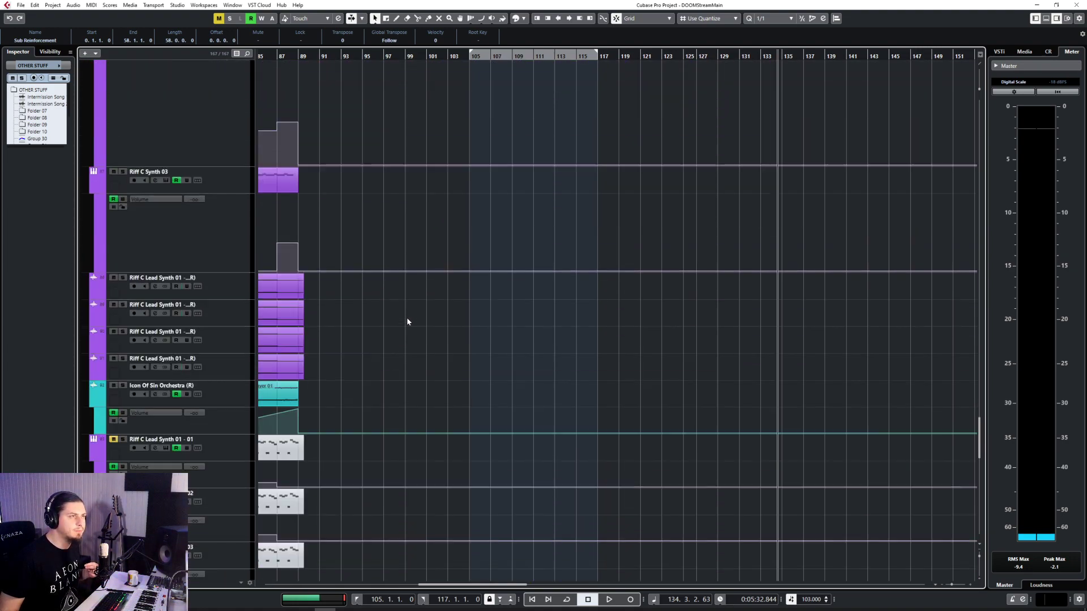
pyautogui.scroll(-4, 407, 322)
pyautogui.scroll(4, 407, 322)
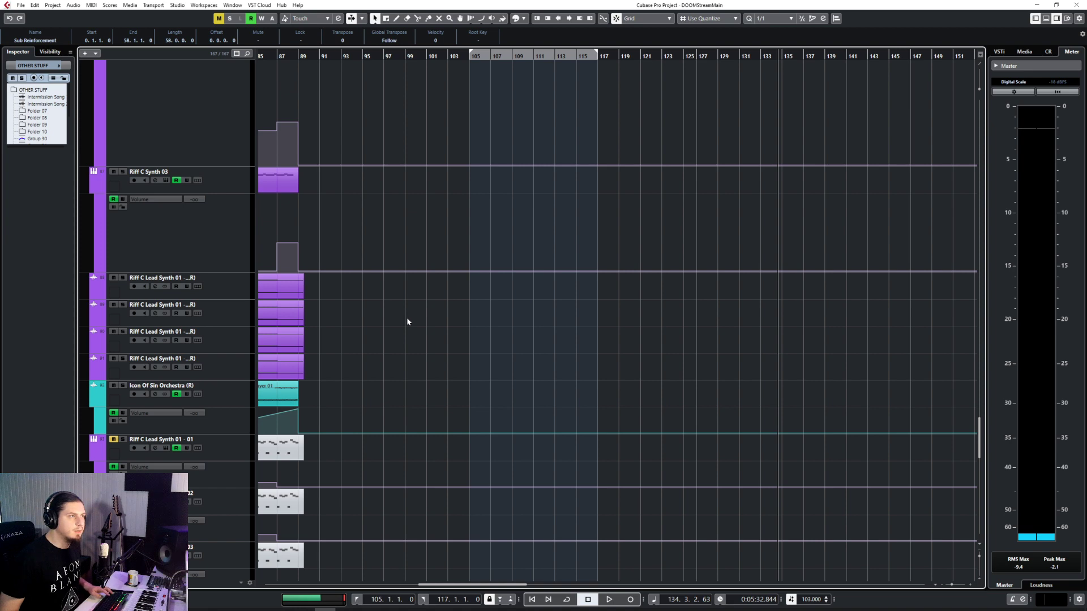
pyautogui.scroll(5, 407, 322)
pyautogui.hscroll(-5, 407, 322)
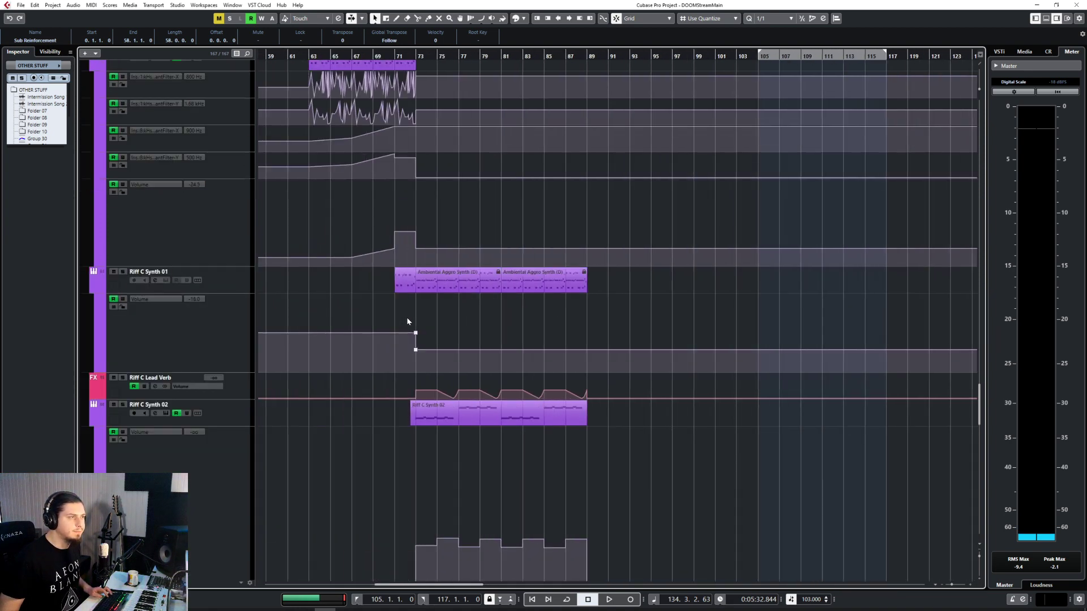
pyautogui.scroll(8, 407, 322)
pyautogui.hscroll(9, 700, 352)
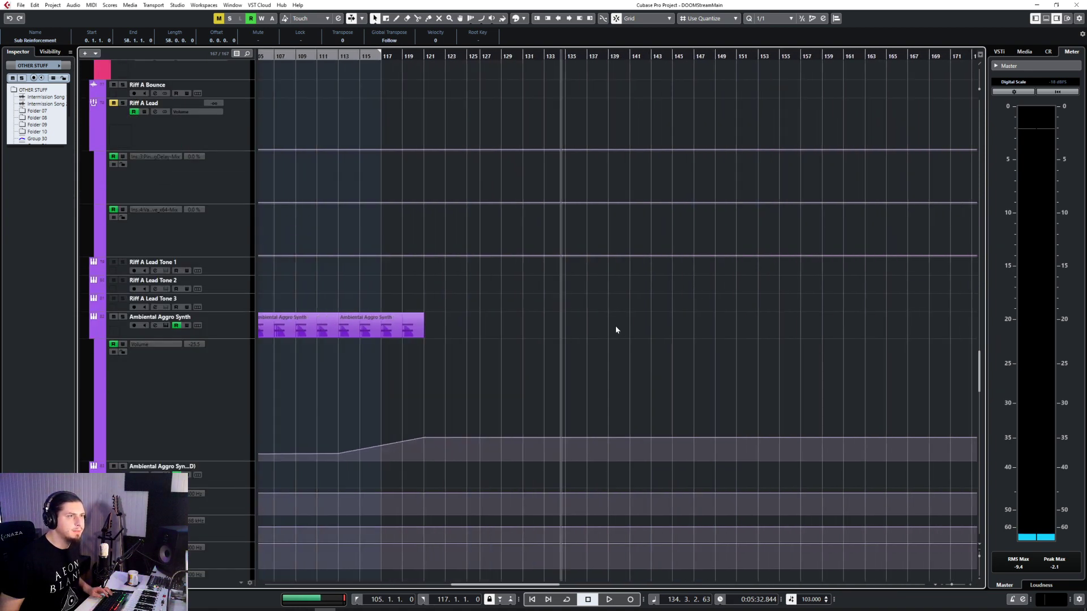
# Check the arrangement around the end of the new guitar section, moving the project cursor to bars 127, 134 and 135
pyautogui.click(482, 55)
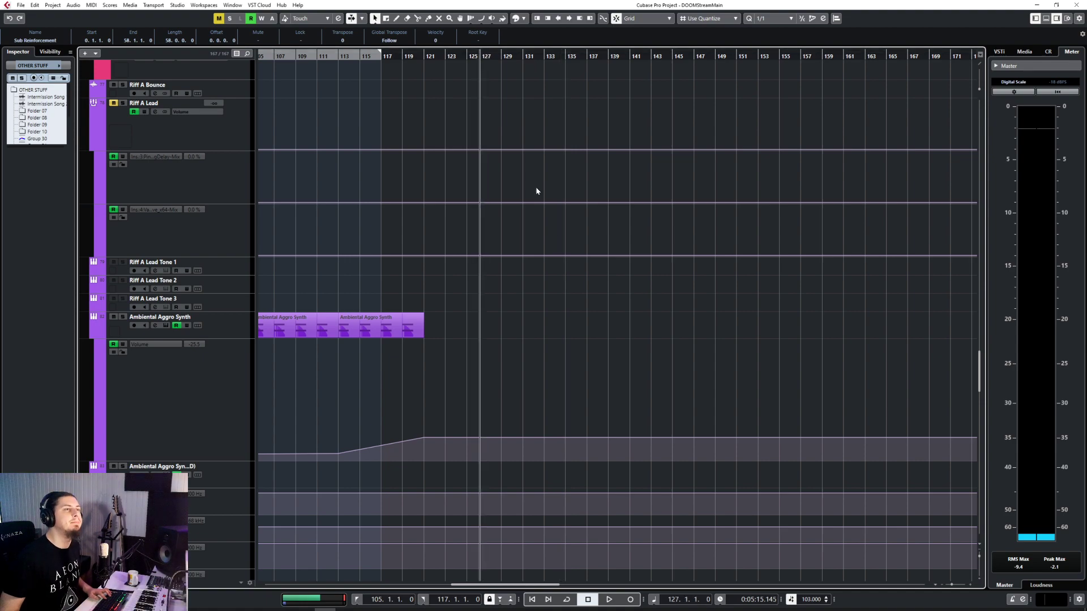
pyautogui.scroll(8, 569, 267)
pyautogui.scroll(15, 568, 270)
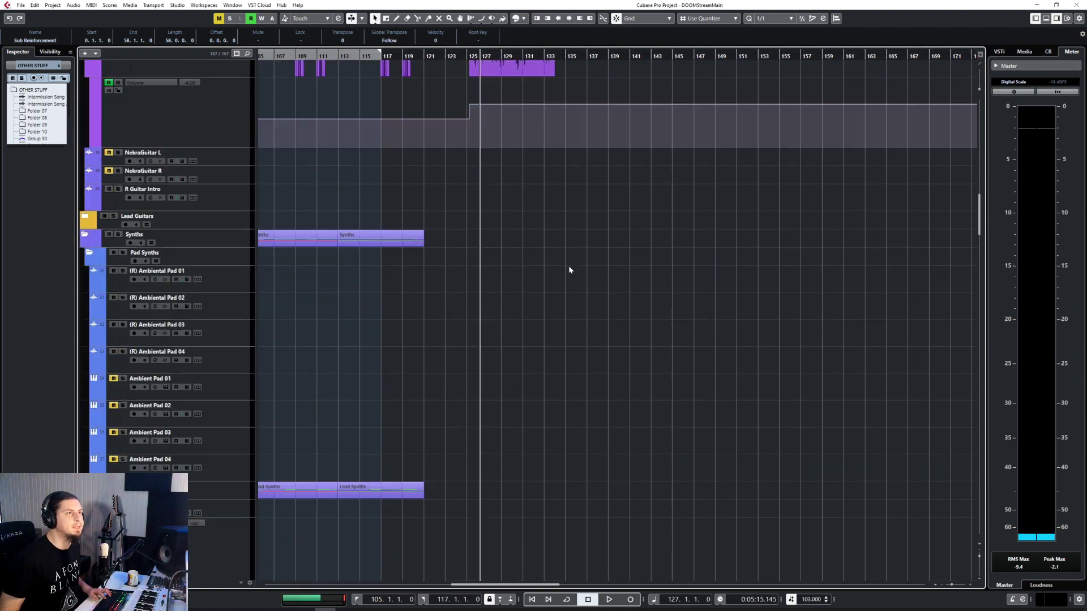
pyautogui.click(554, 56)
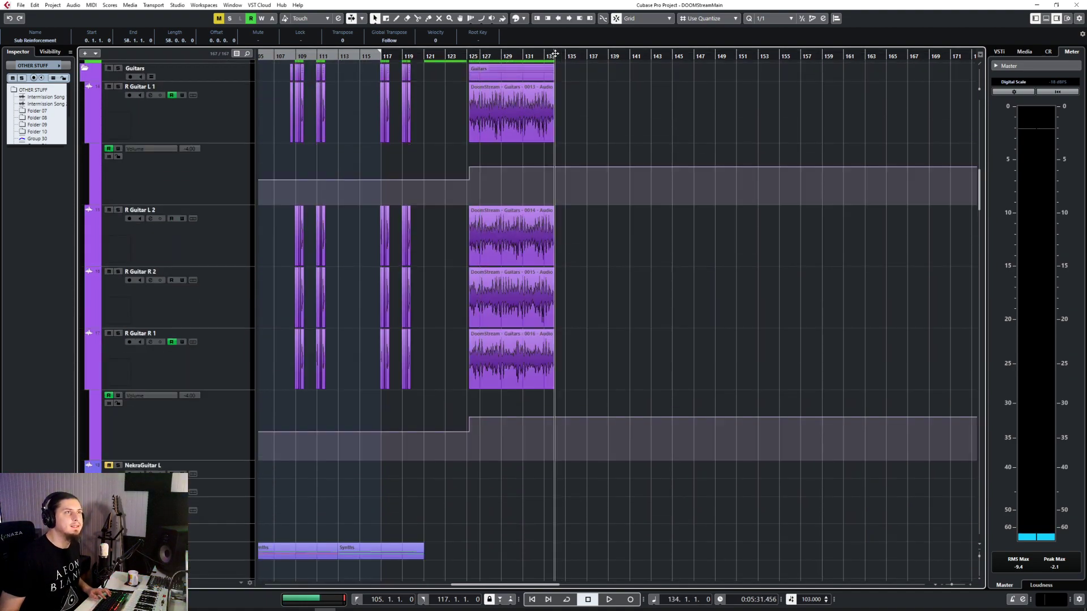
pyautogui.scroll(5, 592, 223)
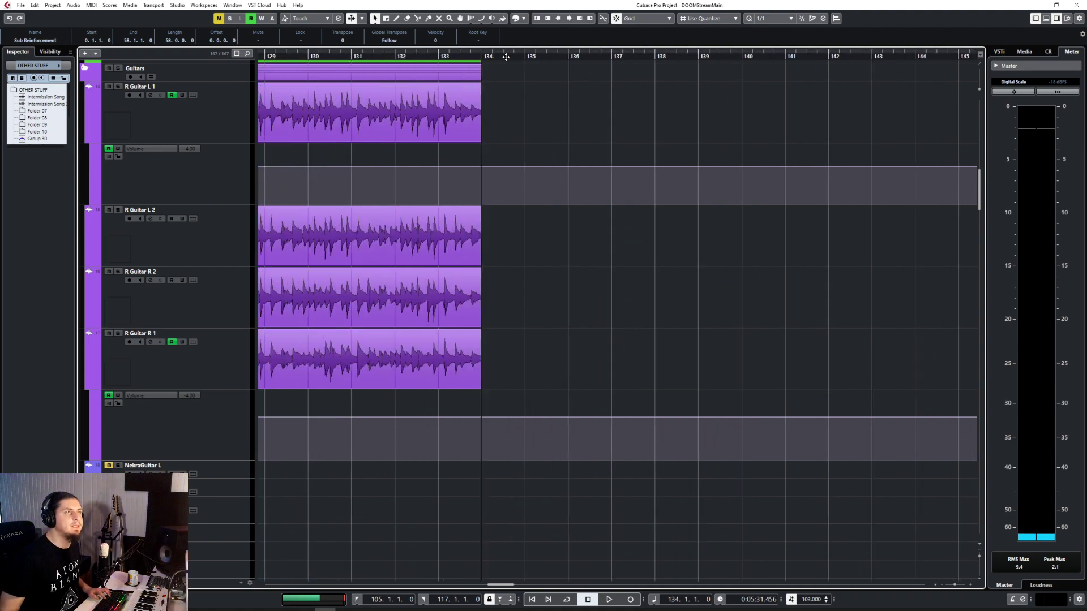
pyautogui.click(516, 56)
pyautogui.scroll(6, 573, 278)
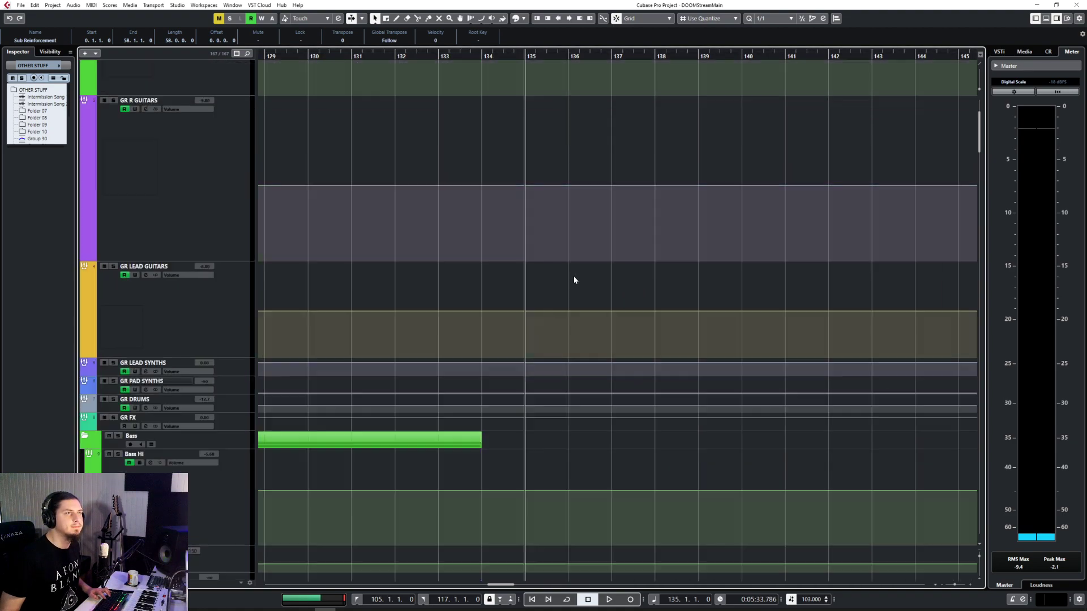
pyautogui.scroll(-9, 573, 278)
pyautogui.hscroll(-5, 574, 277)
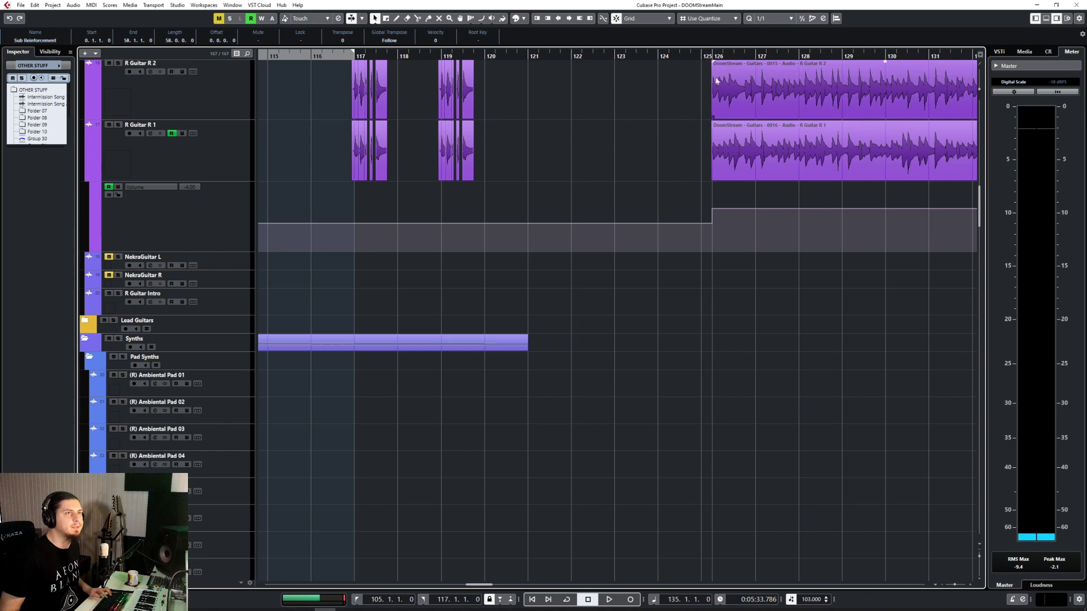
# Set the project cursor to 126.1.1 and paste the copied Sub Reinforcement notes onto the Ambiental Aggro Synth track
pyautogui.click(714, 56)
pyautogui.scroll(-9, 555, 389)
pyautogui.scroll(10, 554, 389)
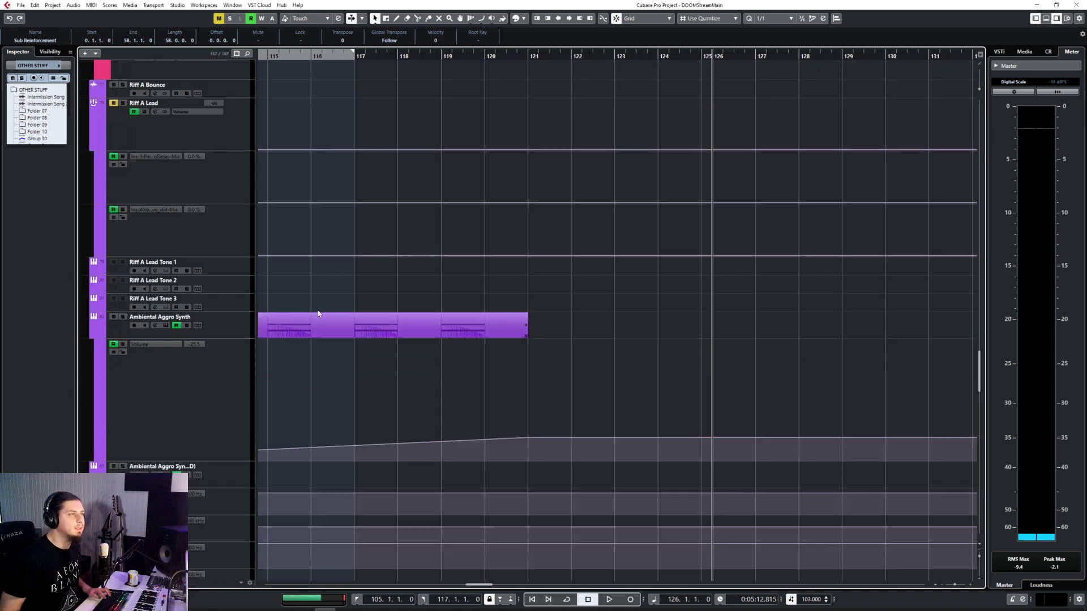
pyautogui.click(240, 317)
pyautogui.hotkey('ctrl', 'v')
# Move the pasted Sub Reinforcement part one bar earlier, set the grid to 1/4, and trim its start to 126.1.1
pyautogui.scroll(2, 736, 348)
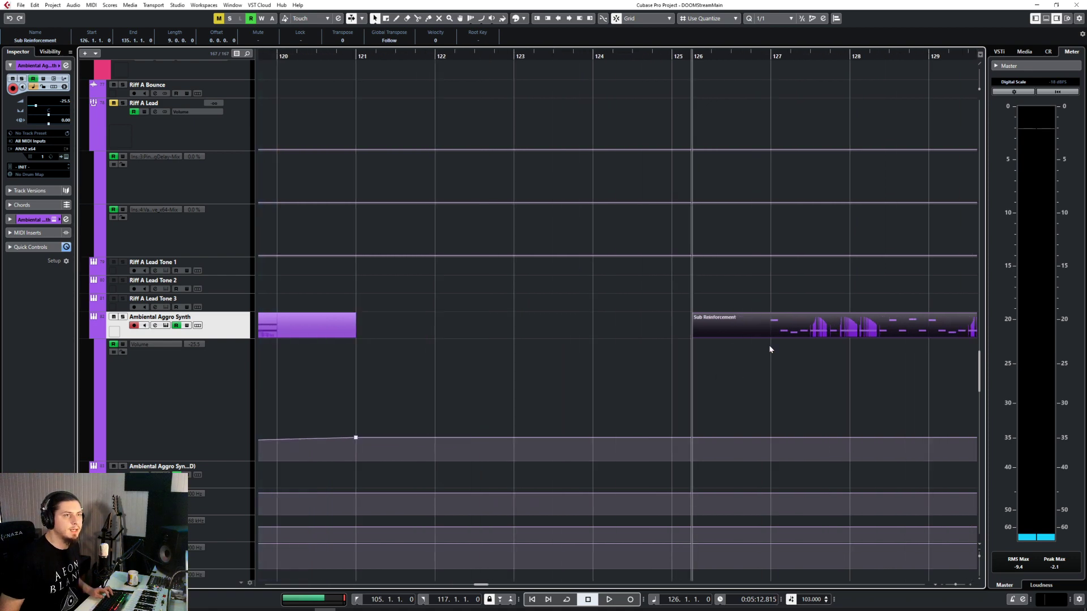
pyautogui.moveTo(787, 330); pyautogui.dragTo(761, 327)
pyautogui.click(774, 20)
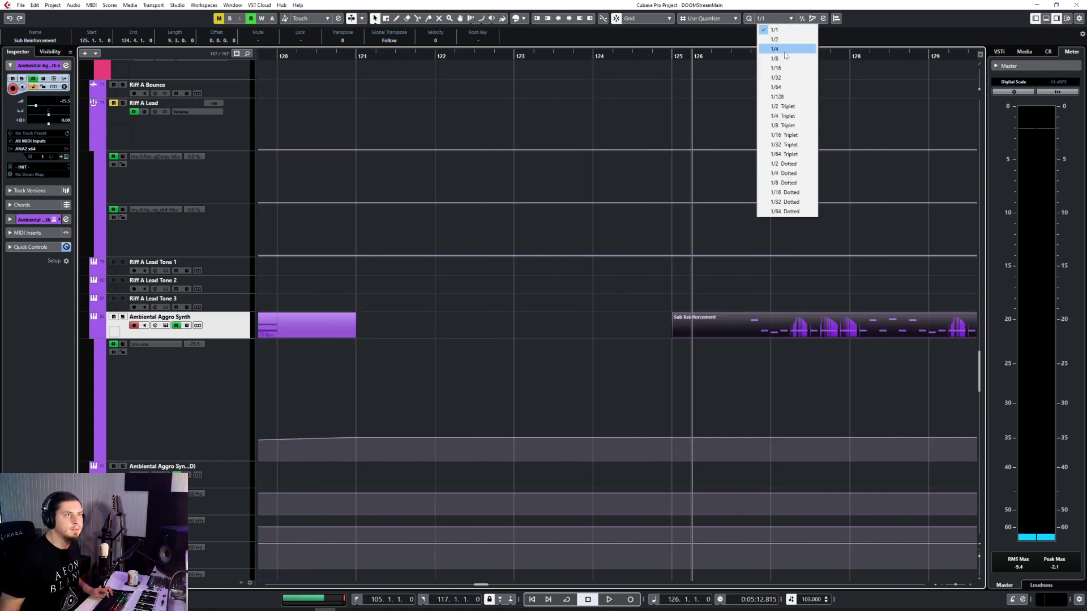
pyautogui.click(775, 49)
pyautogui.moveTo(672, 337); pyautogui.dragTo(708, 331)
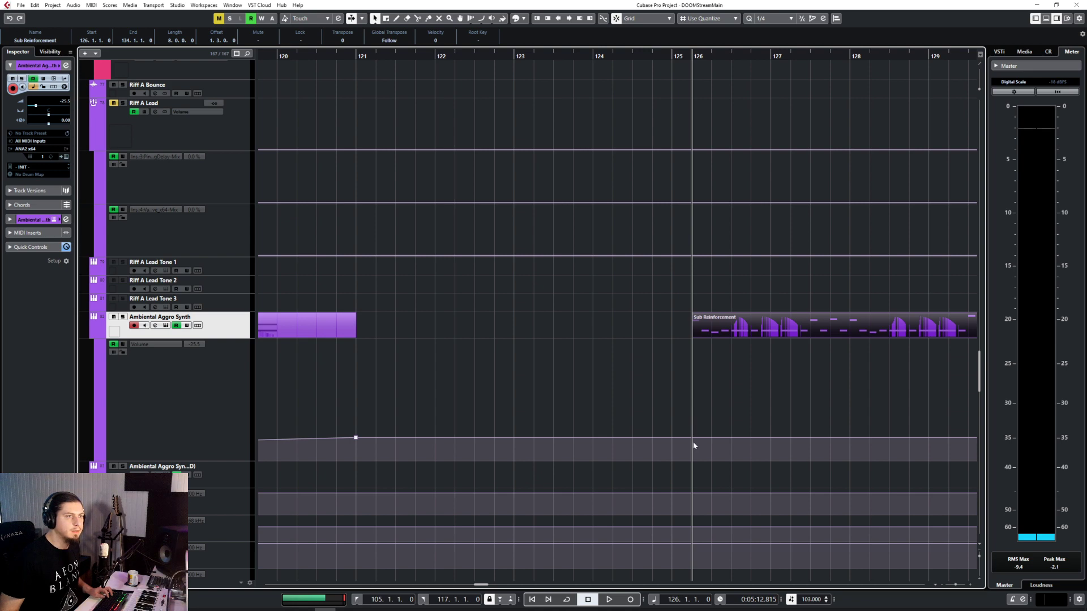
# Add a volume automation step on the Ambiental Aggro Synth track at 126.1.1, raising the level to -18.1
pyautogui.click(656, 57)
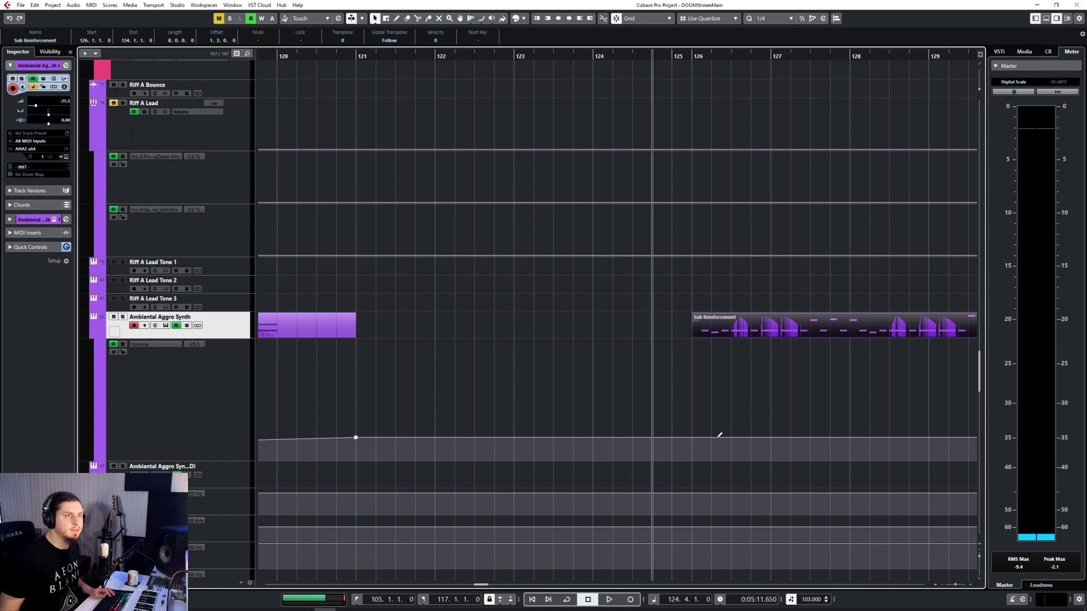
pyautogui.click(692, 439)
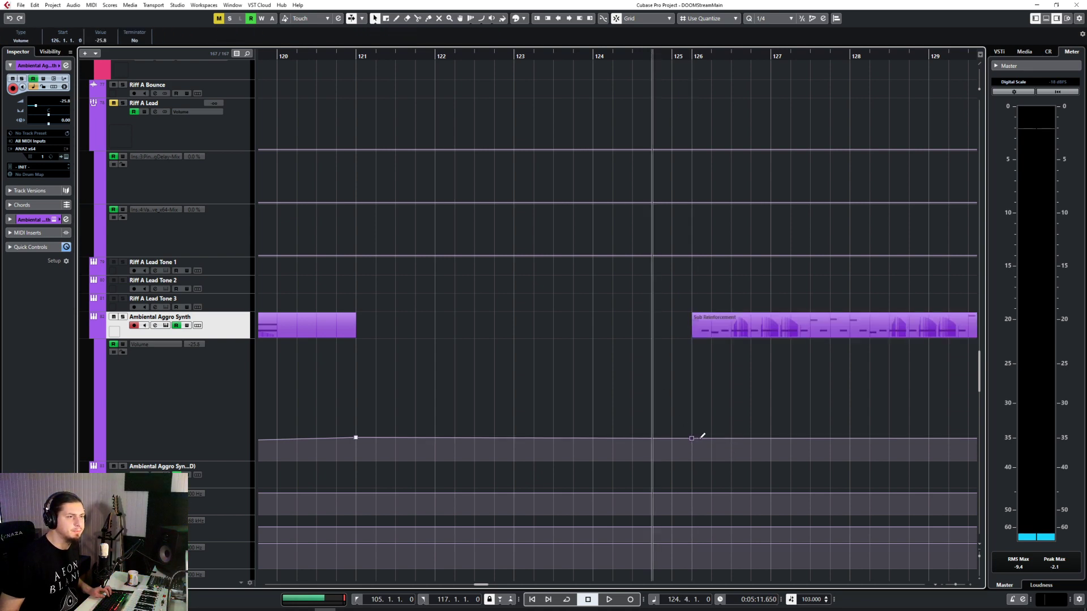
pyautogui.moveTo(698, 439); pyautogui.dragTo(693, 430)
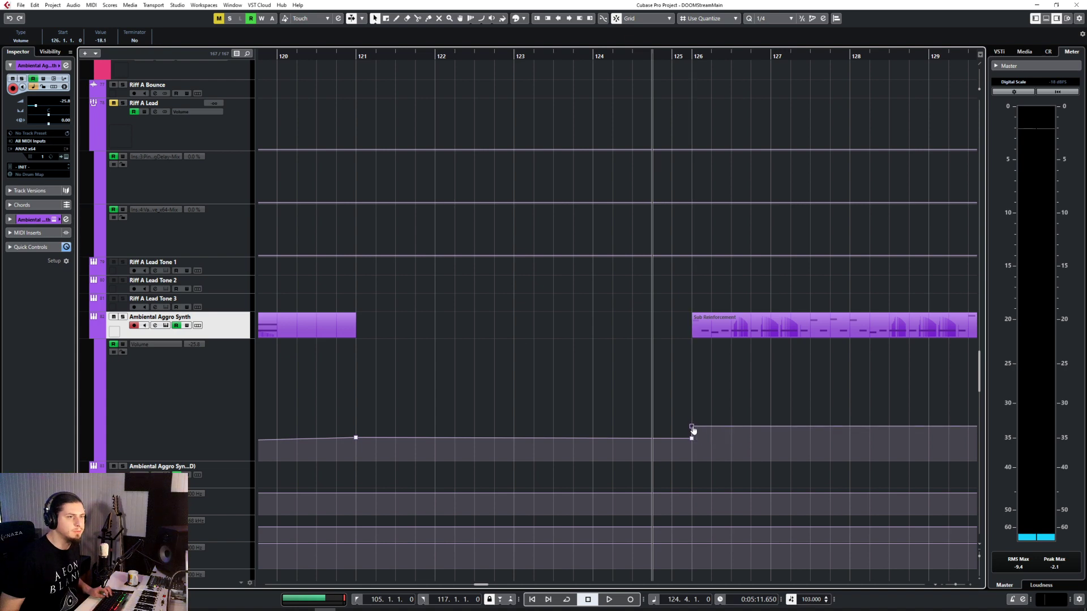
# Audition the Ambiental Aggro Synth soloed, raise its volume automation point at 126.1.1 to -15.8, and unsolo it
pyautogui.scroll(-4, 519, 346)
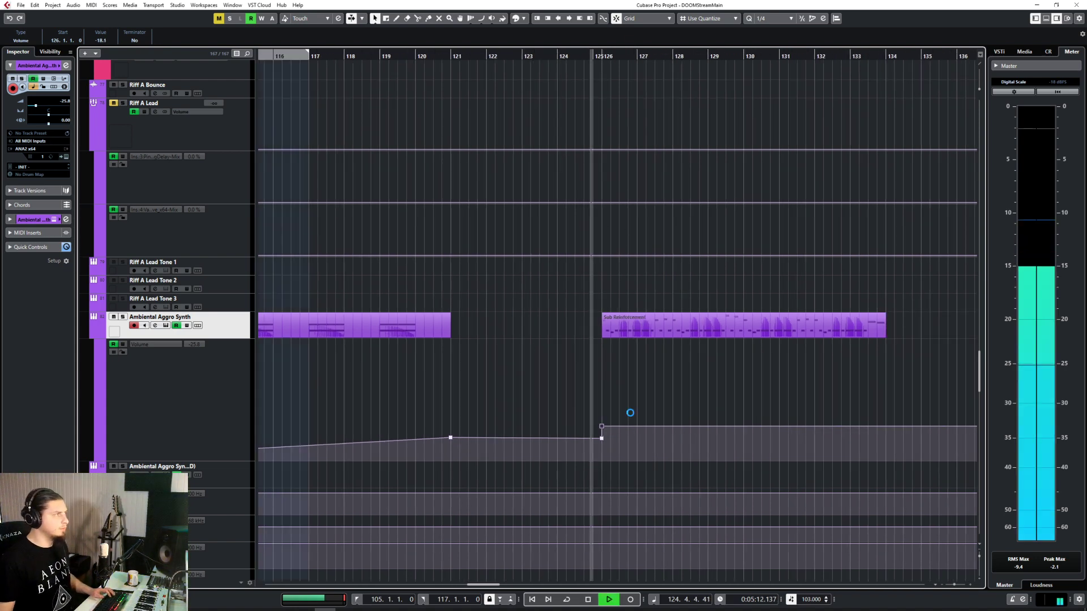
pyautogui.scroll(6, 612, 399)
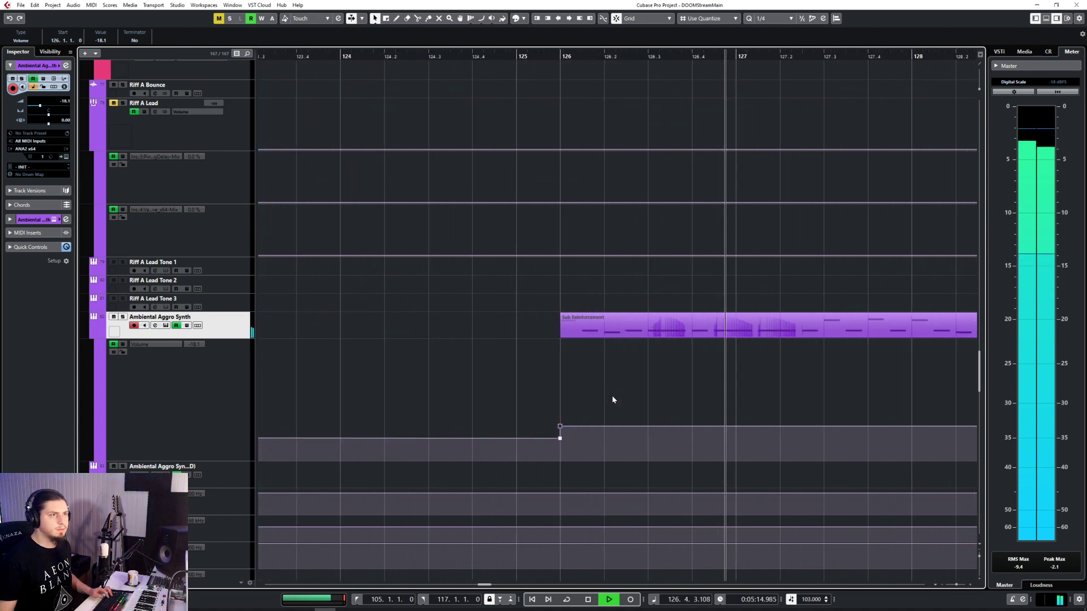
pyautogui.press('s')
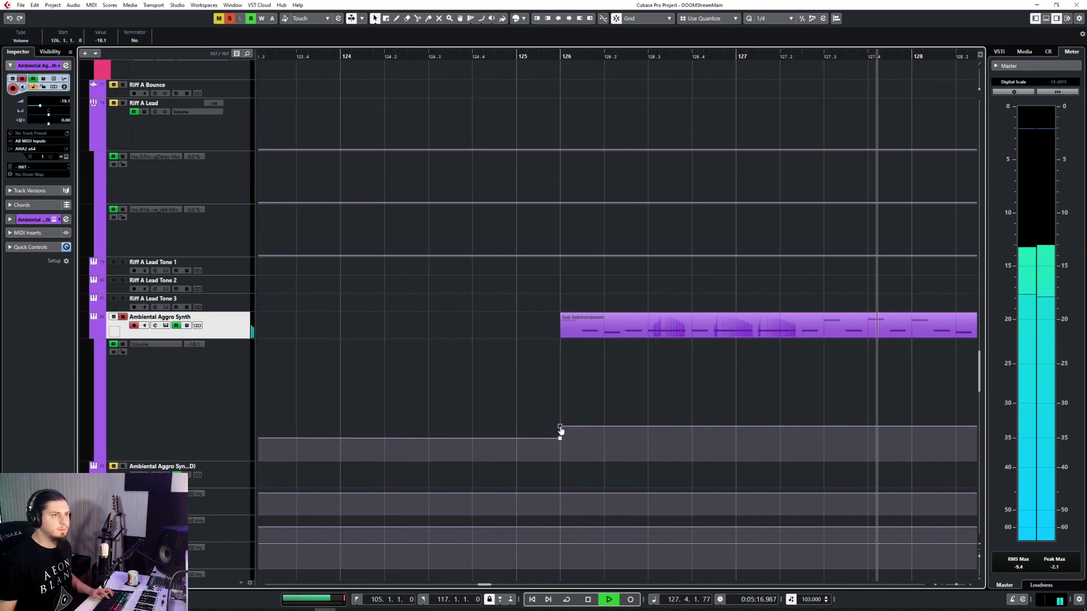
pyautogui.moveTo(559, 426)
pyautogui.mouseDown()
pyautogui.moveTo(561, 413)
pyautogui.moveTo(560, 423)
pyautogui.mouseUp()
pyautogui.press('s')
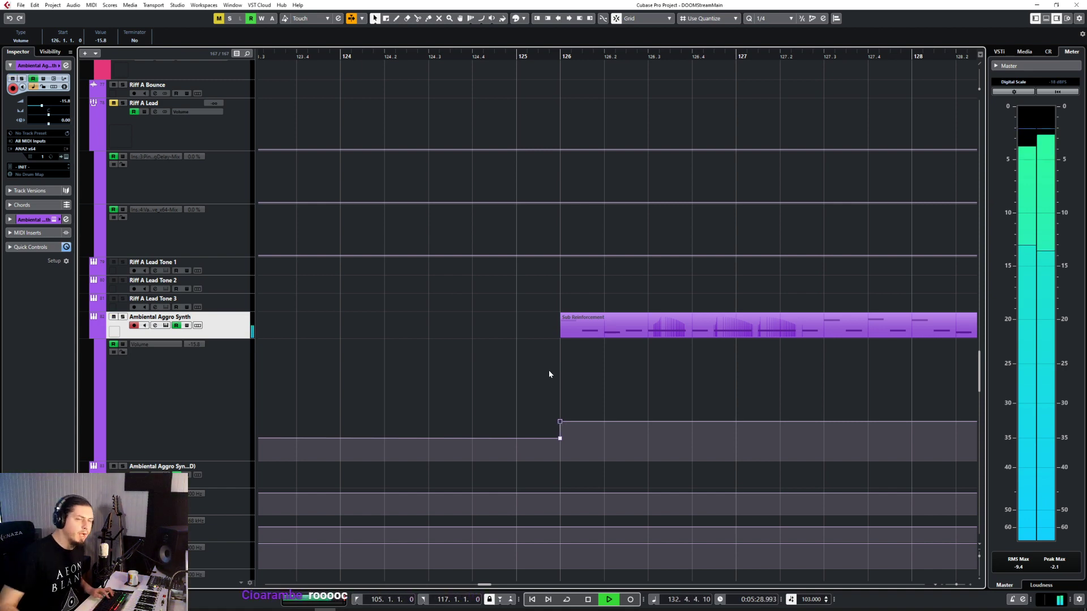
# Replay the section from 126.1.1 and hide the automation lane of the Ambiental Aggro Synth track
pyautogui.scroll(-5, 549, 370)
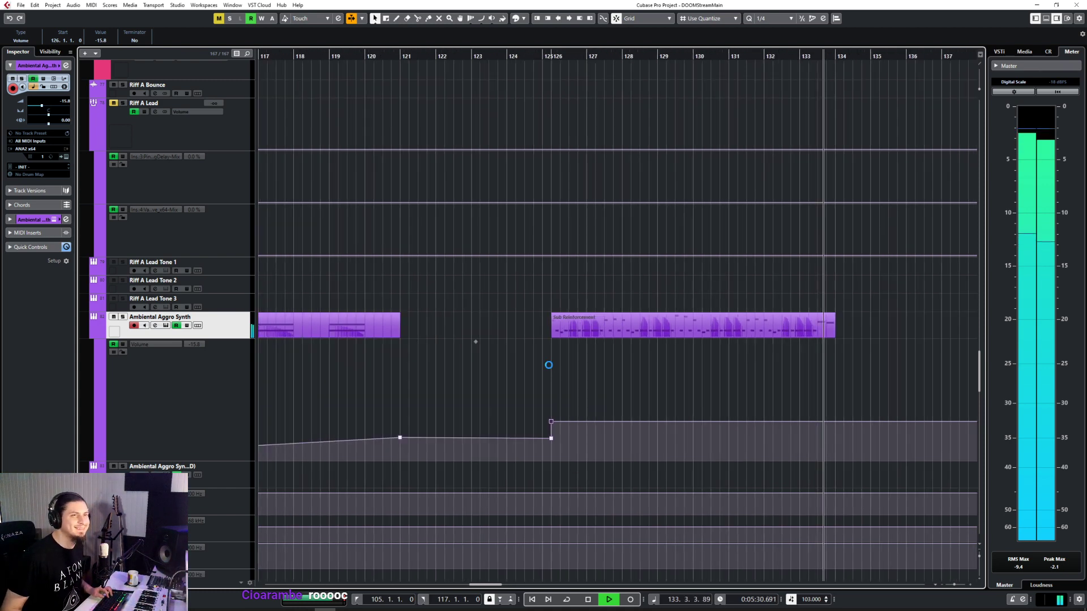
pyautogui.hscroll(2, 629, 358)
pyautogui.press('space')
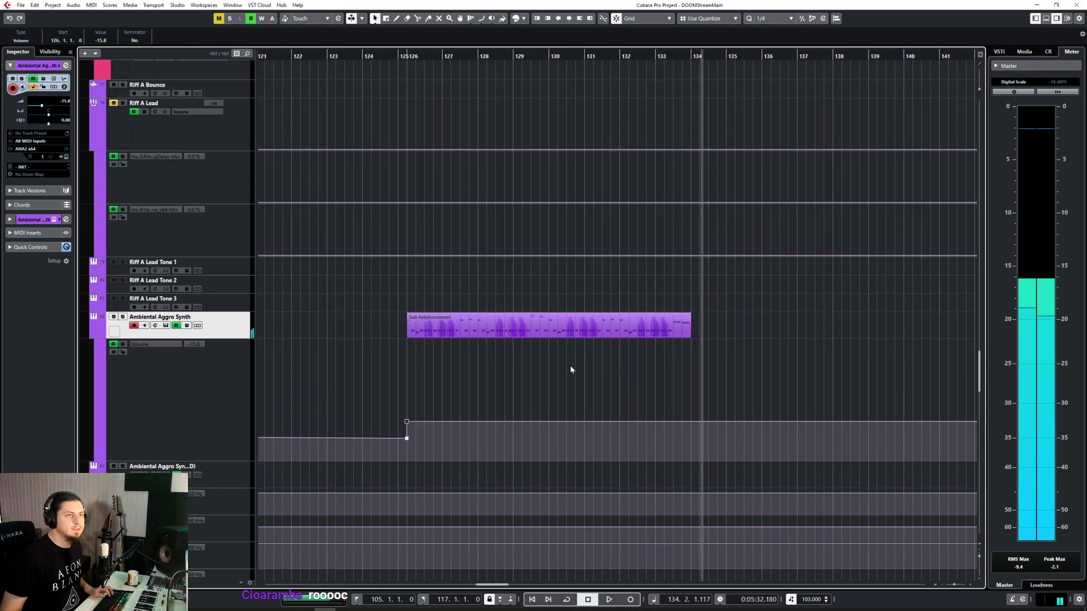
pyautogui.click(426, 61)
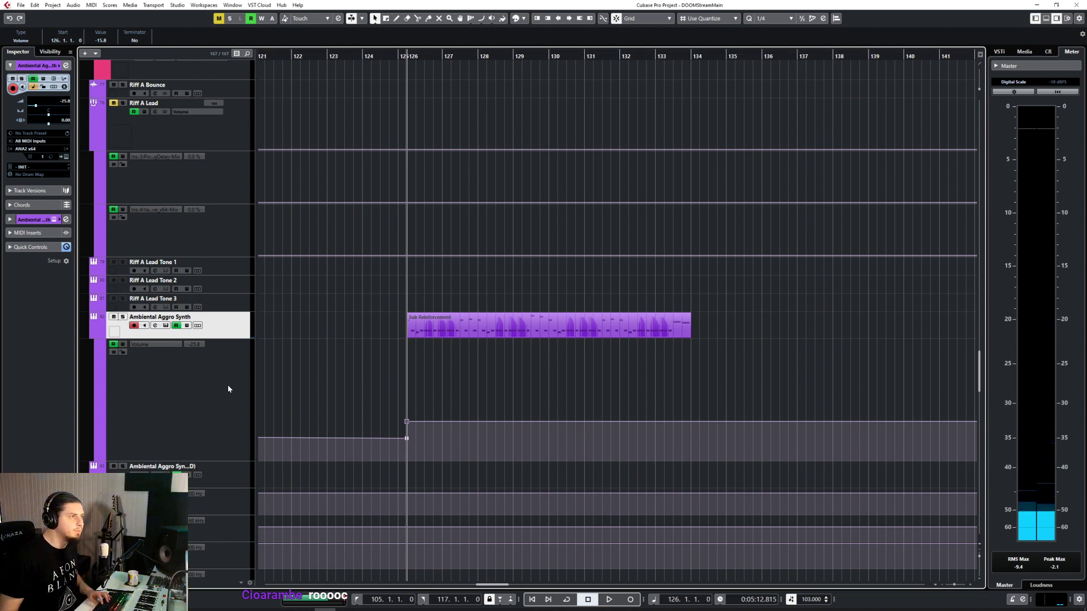
pyautogui.press('space')
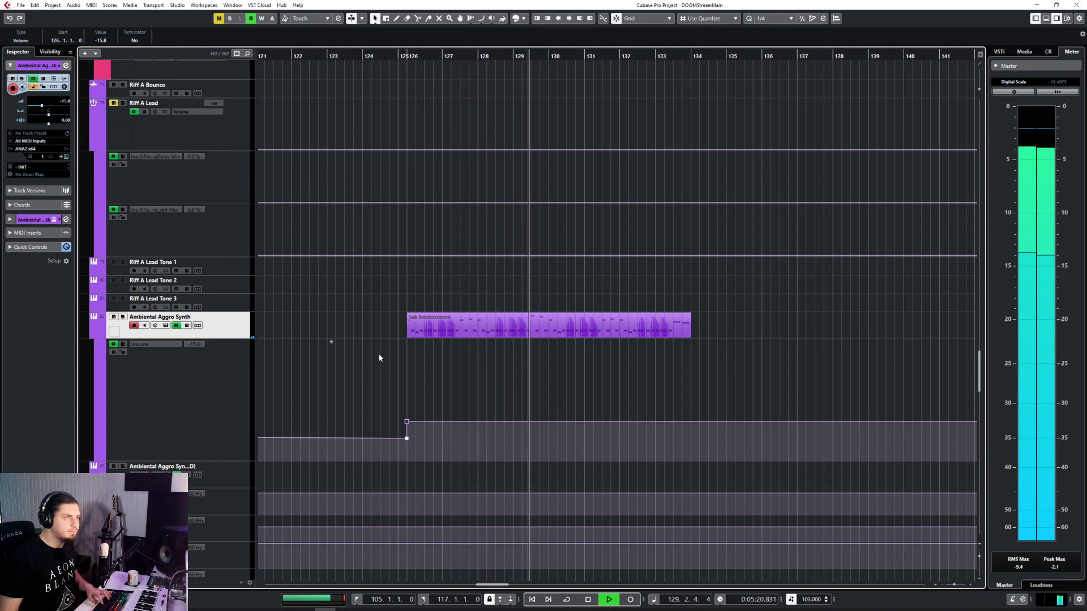
pyautogui.click(94, 335)
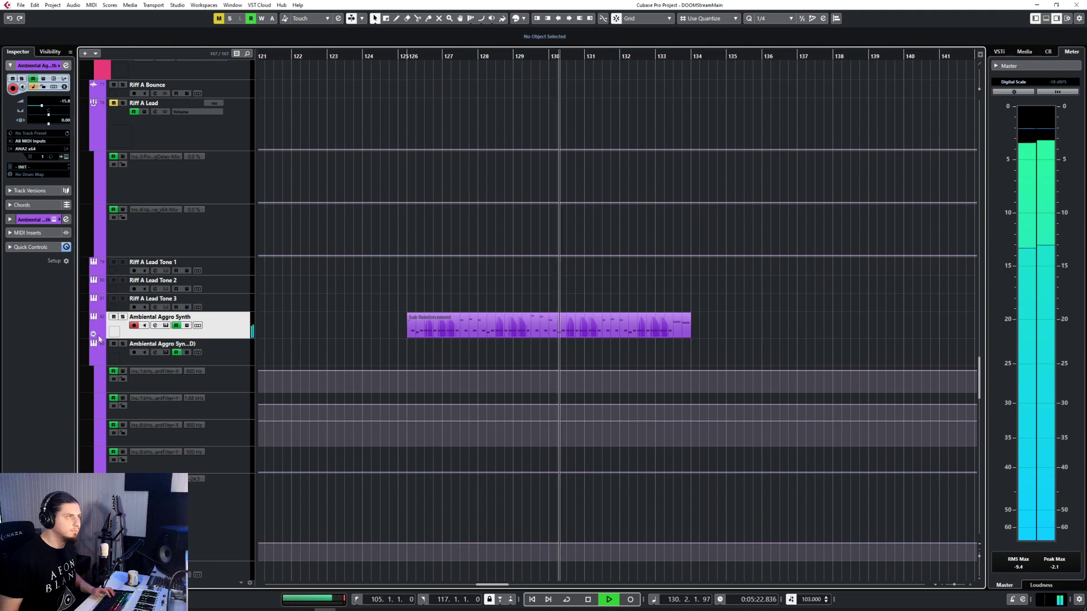
# Review the bass, guitar, group and synth tracks around the new section, comparing them with the arrangement before bar 126
pyautogui.scroll(10, 413, 348)
pyautogui.scroll(15, 414, 353)
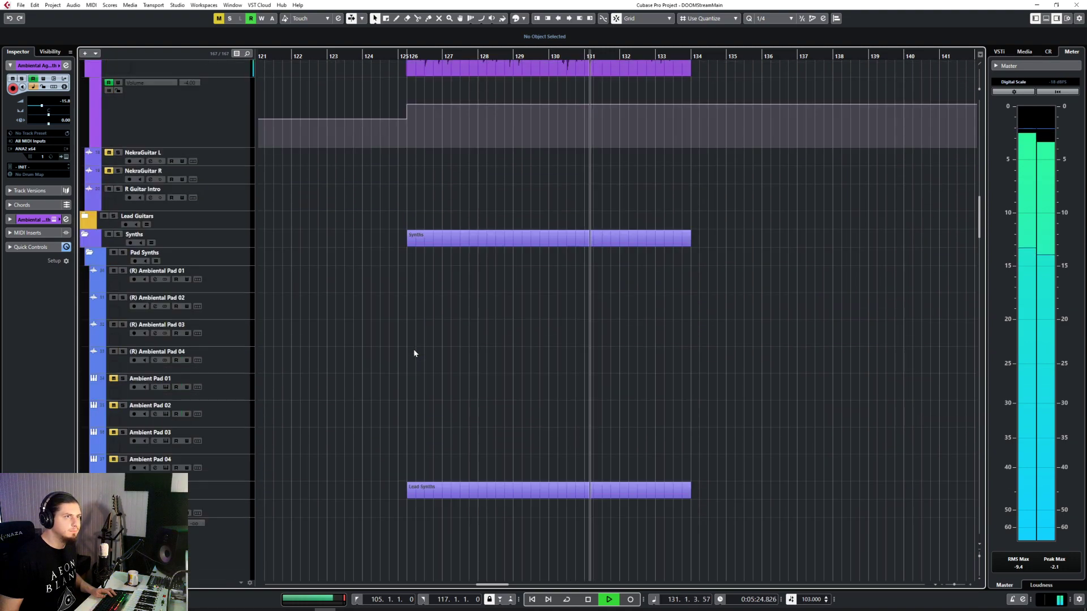
pyautogui.scroll(5, 414, 353)
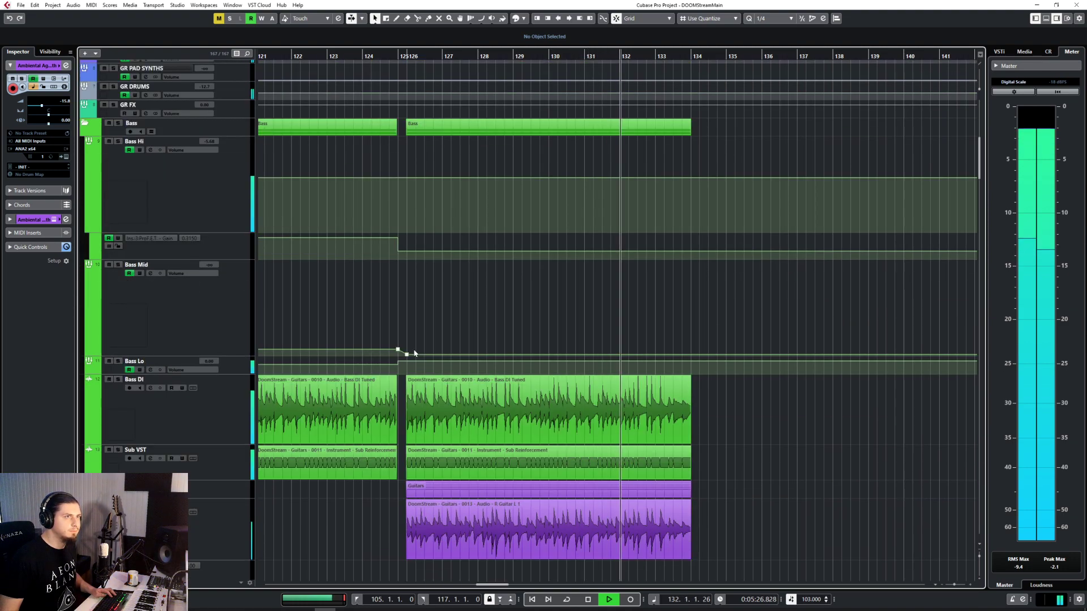
pyautogui.press('space')
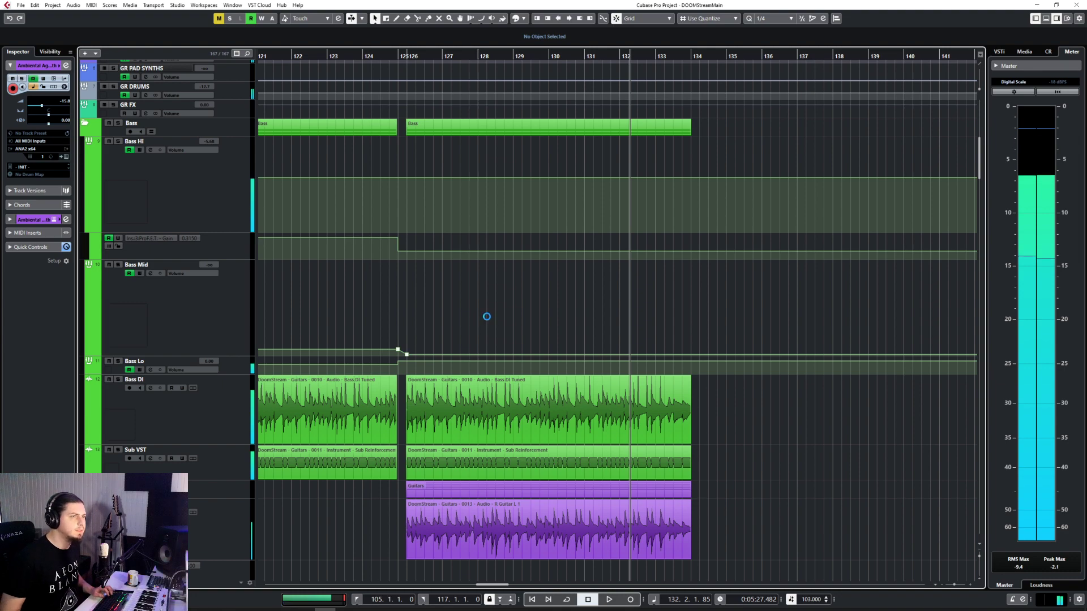
pyautogui.scroll(-3, 488, 315)
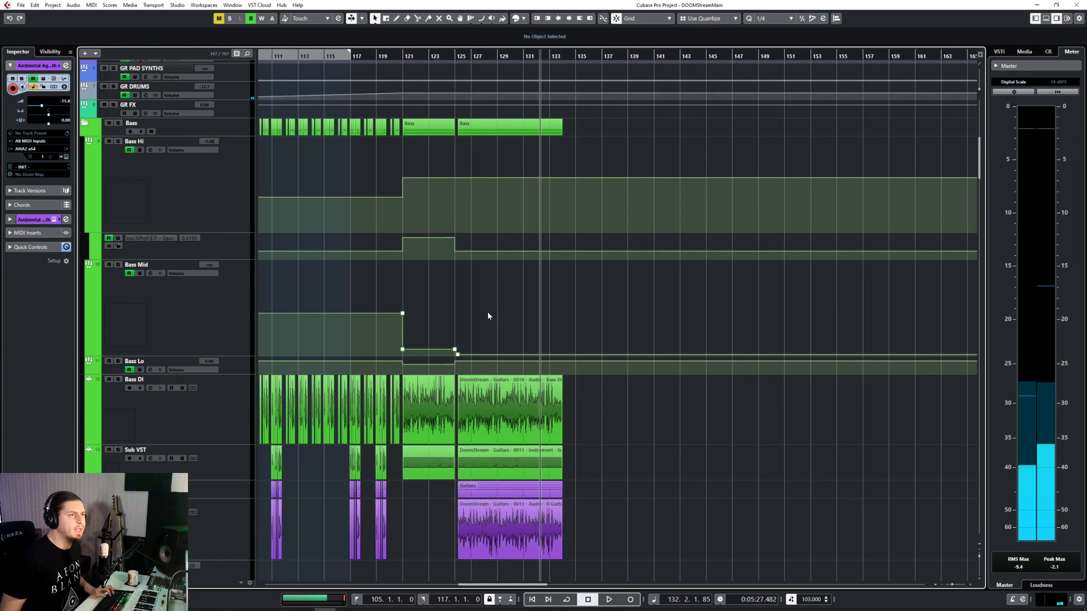
pyautogui.hscroll(-3, 487, 315)
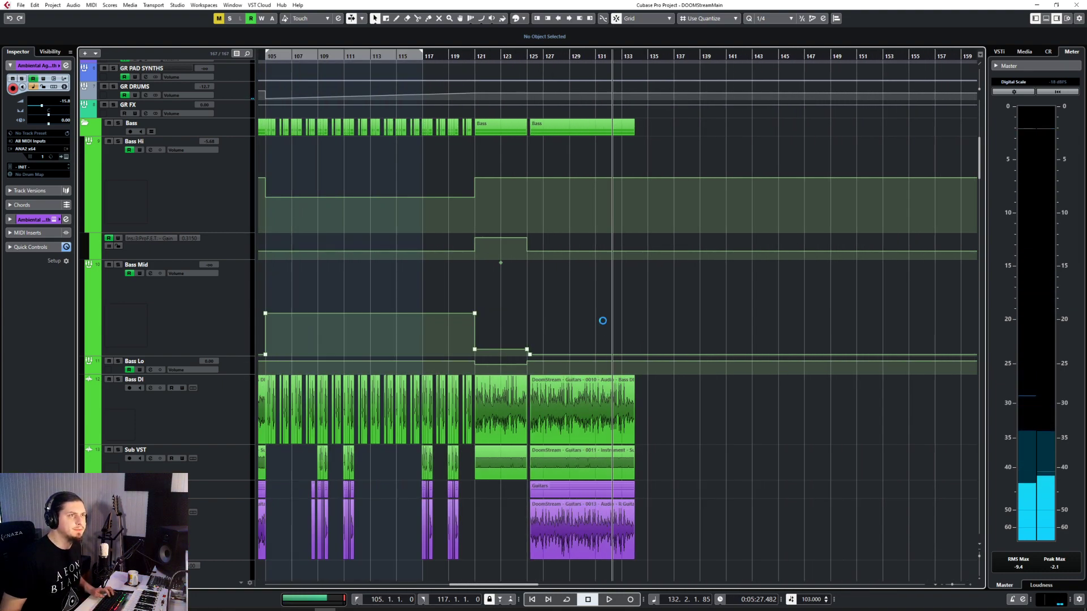
pyautogui.hscroll(-5, 541, 306)
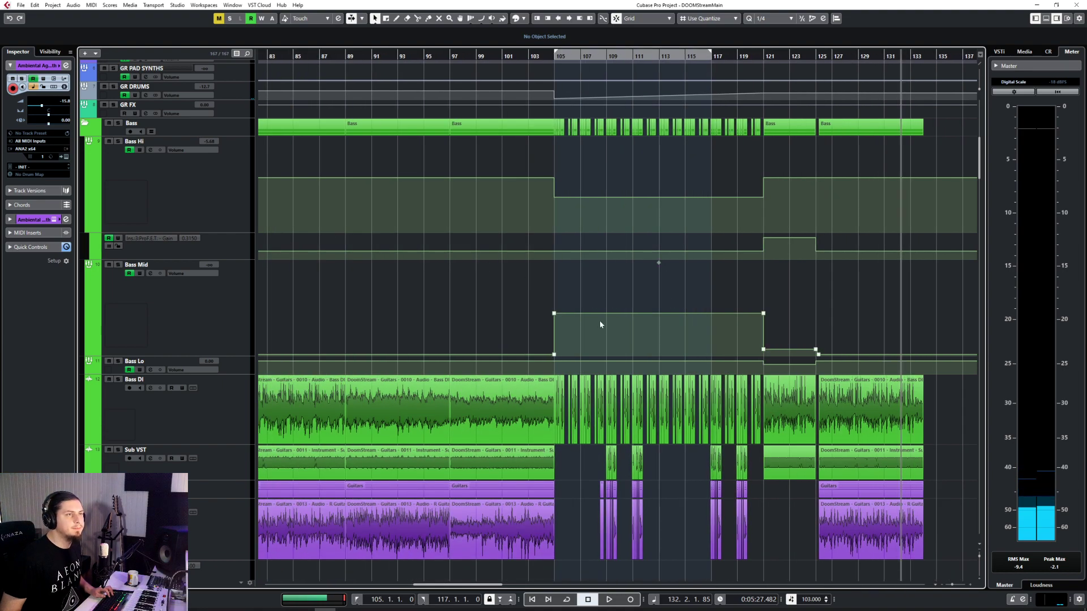
pyautogui.hscroll(6, 594, 314)
pyautogui.scroll(-5, 593, 311)
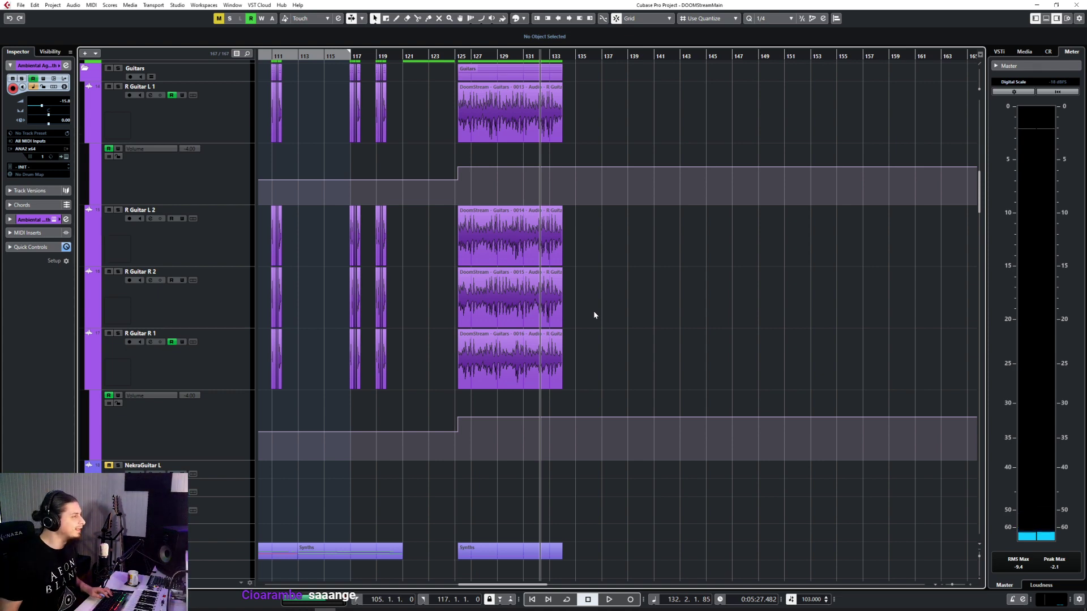
pyautogui.scroll(-5, 593, 314)
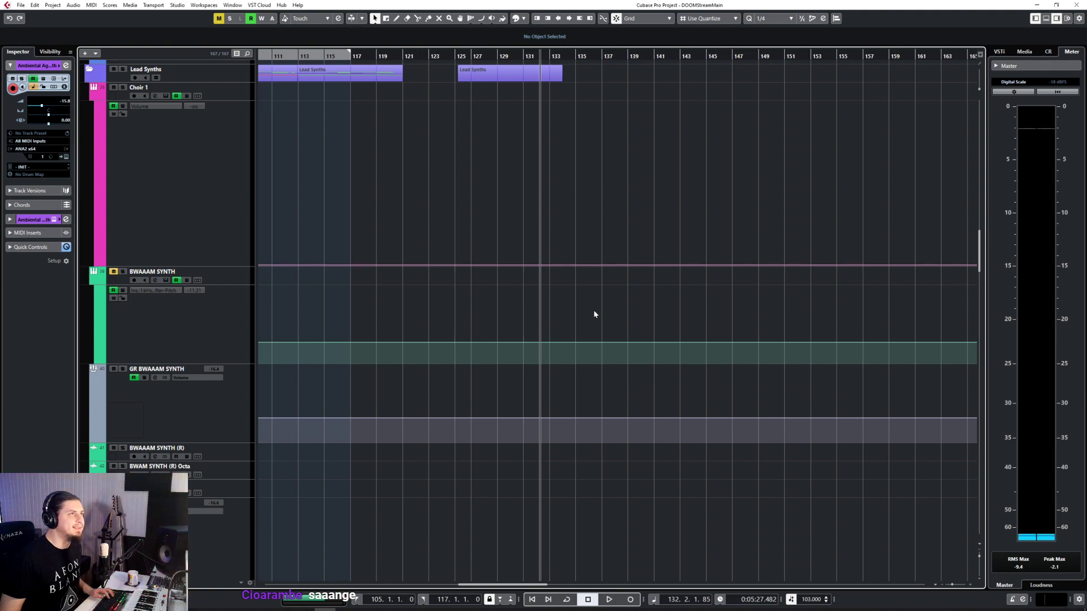
pyautogui.scroll(10, 594, 314)
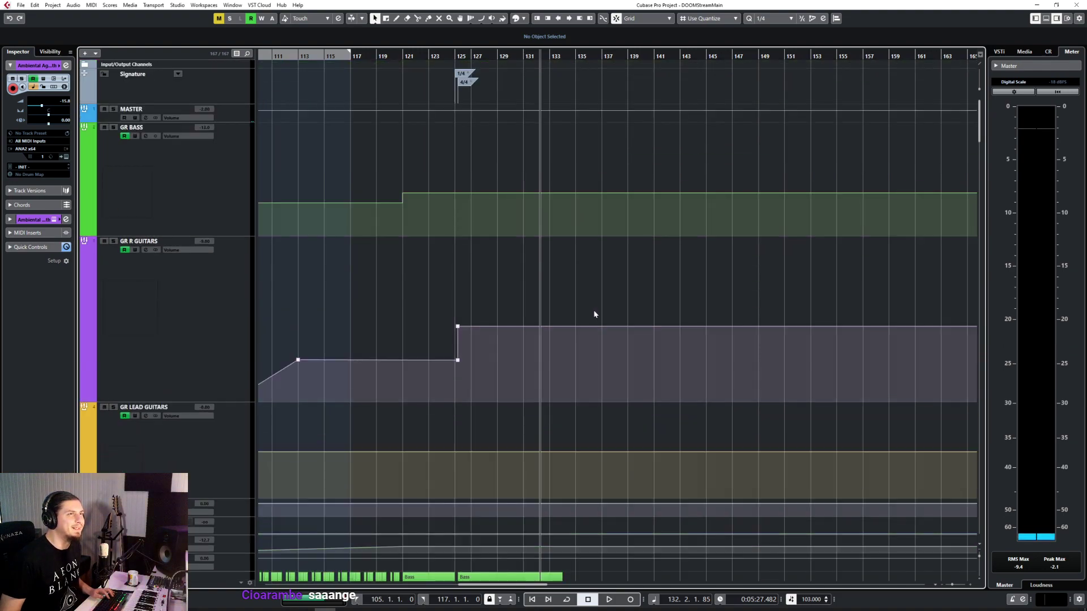
pyautogui.scroll(-8, 511, 279)
pyautogui.scroll(-10, 513, 279)
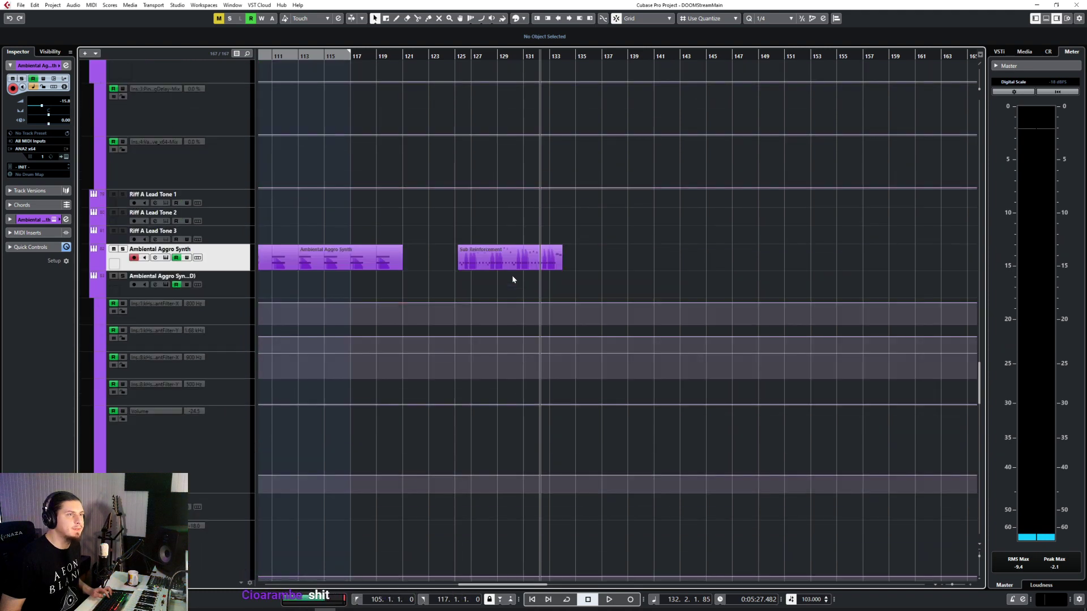
# Set the project cursor to 126.1.1 and look through the lead synth and glitch tracks around the Ambiental Aggro Synth
pyautogui.click(467, 68)
pyautogui.scroll(10, 514, 254)
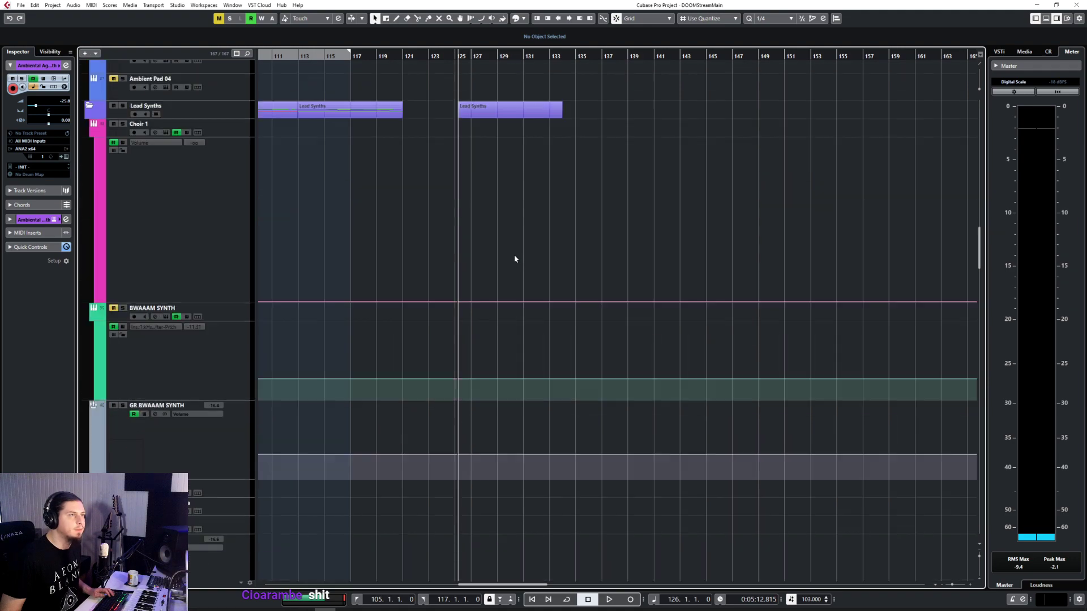
pyautogui.scroll(-15, 514, 259)
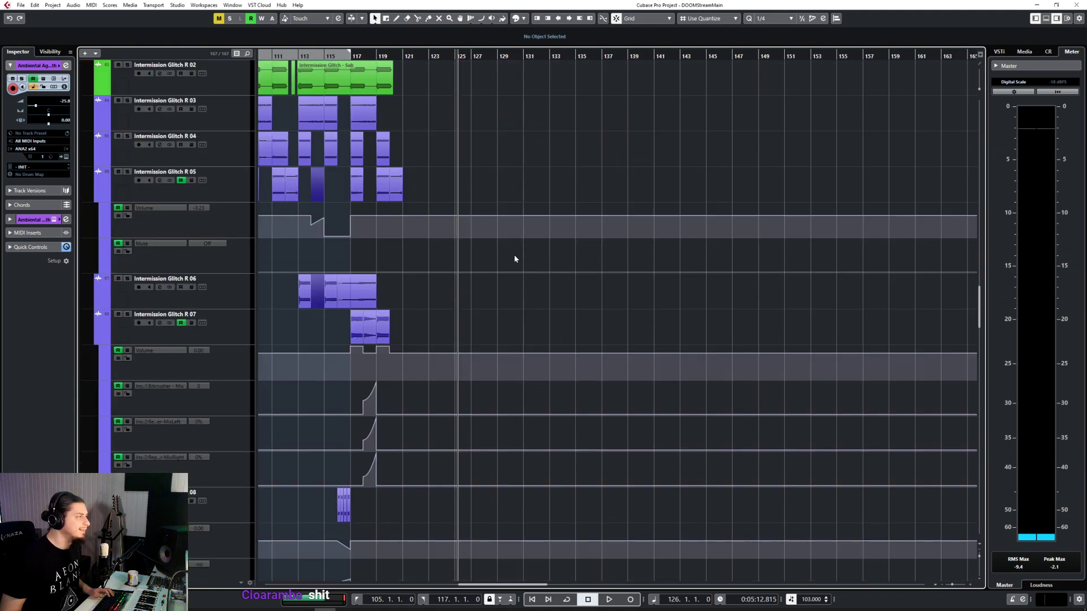
pyautogui.scroll(-15, 513, 259)
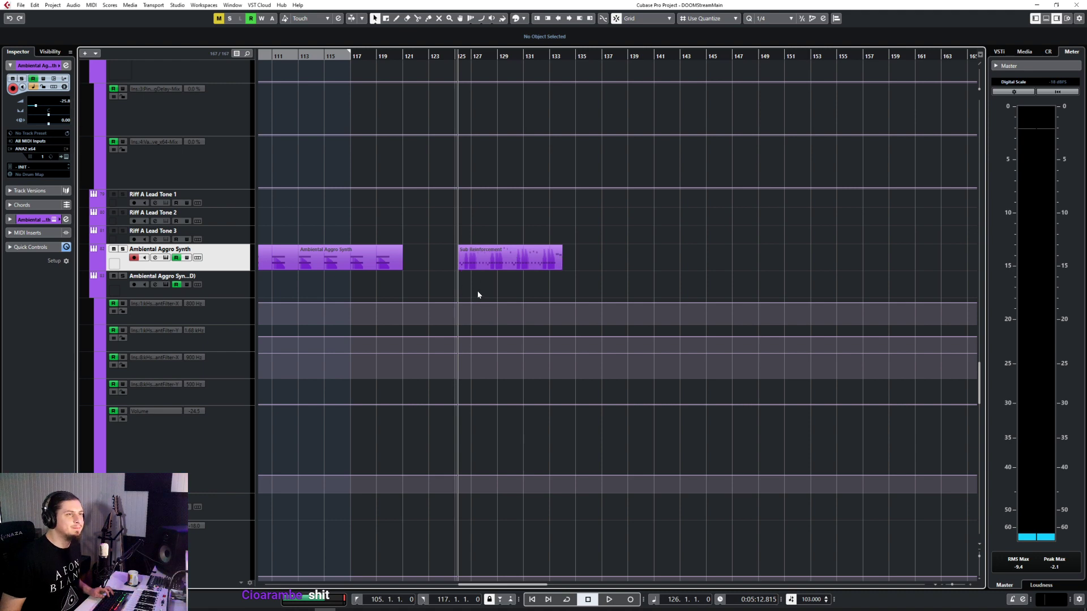
pyautogui.hscroll(-3, 478, 294)
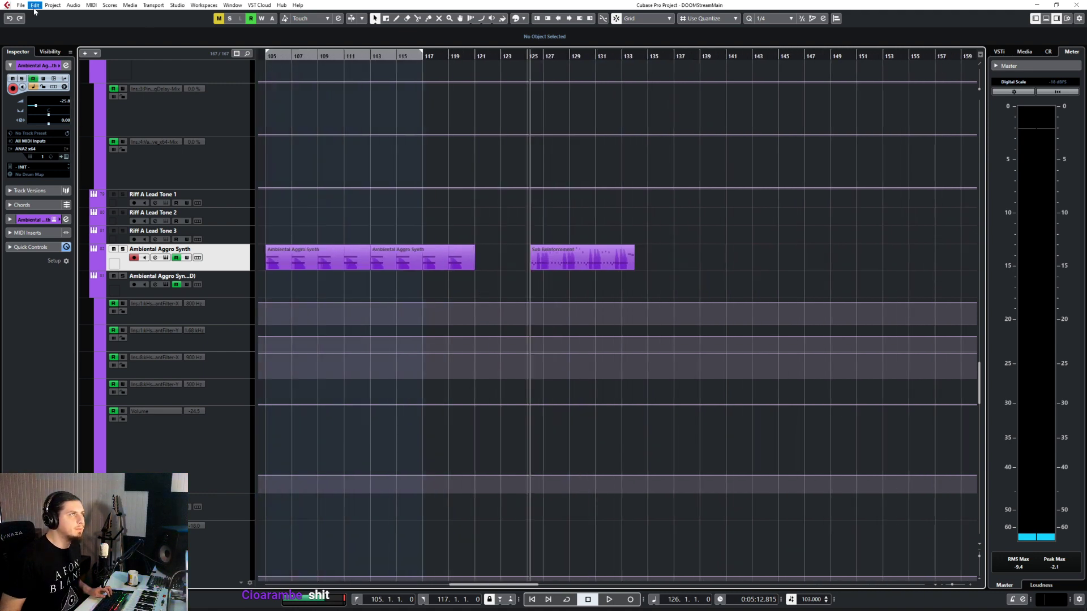
pyautogui.click(35, 8)
pyautogui.click(46, 26)
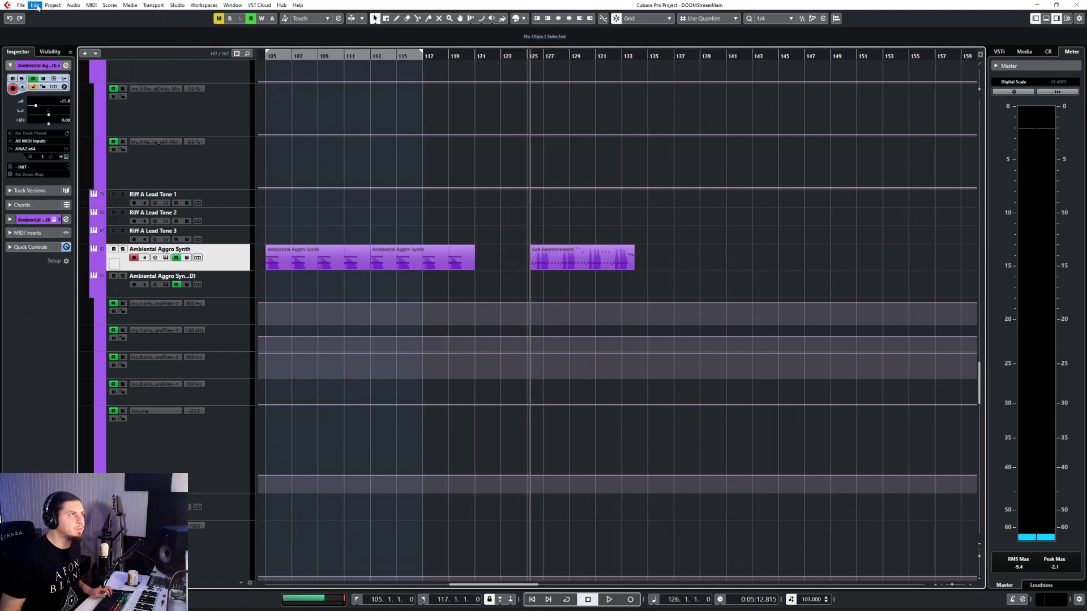
pyautogui.click(37, 7)
pyautogui.click(618, 4)
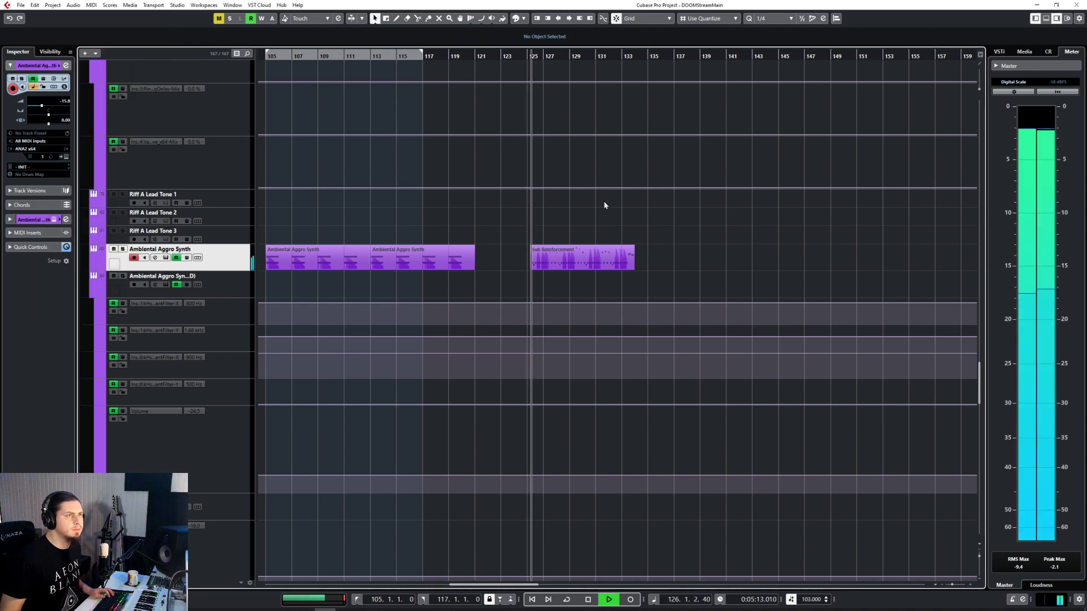
# Audition the Ambiental Aggro Synth soloed while reviewing the intermission glitch, bass, guitar group and synth tracks around the new section
pyautogui.press('s')
pyautogui.hscroll(-10, 555, 311)
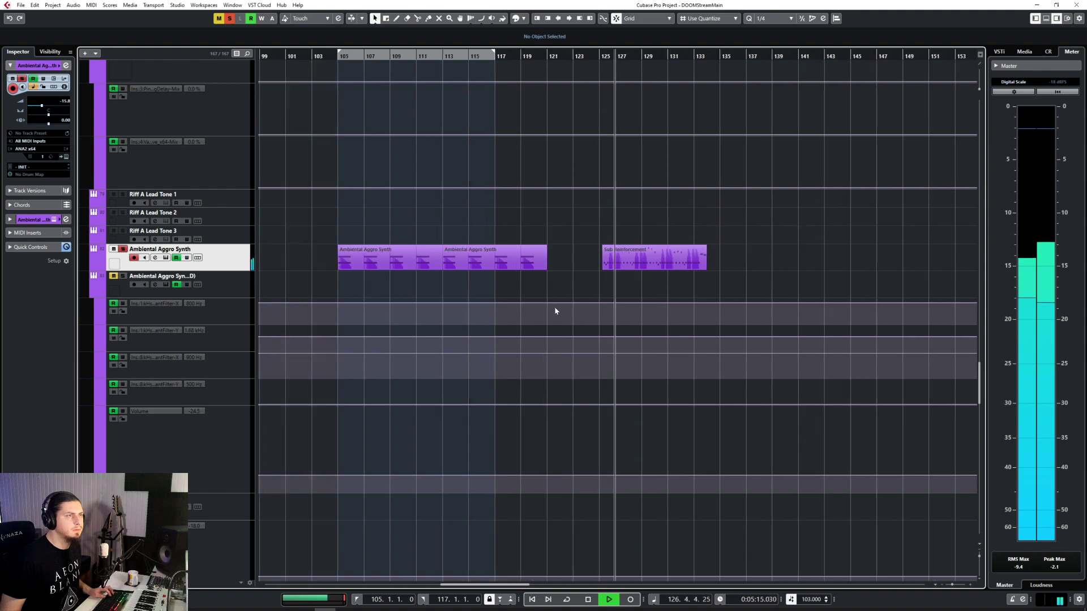
pyautogui.hscroll(10, 553, 307)
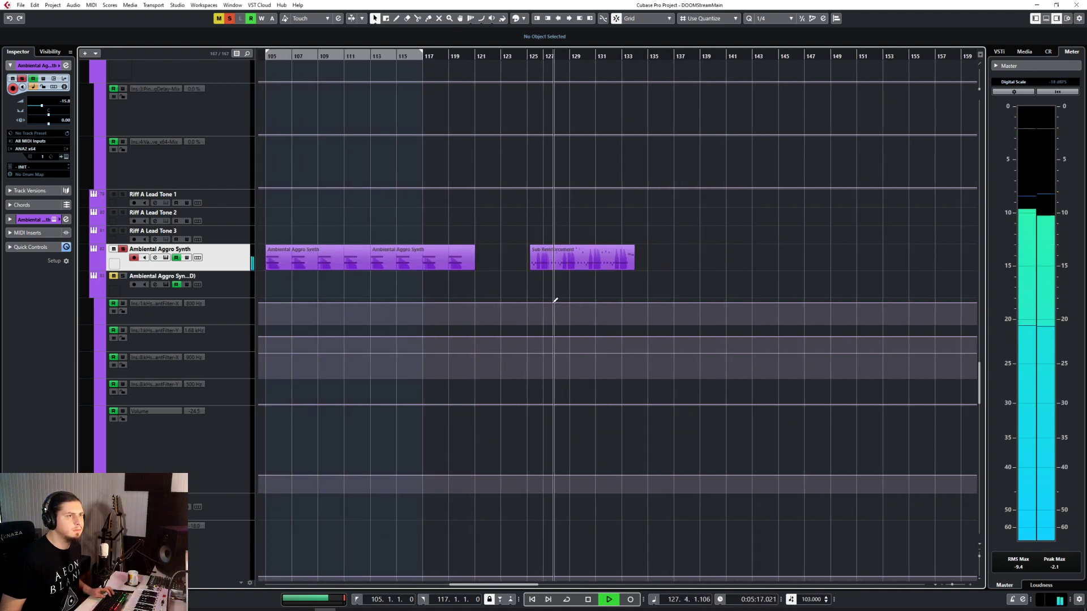
pyautogui.scroll(8, 553, 306)
pyautogui.scroll(15, 553, 305)
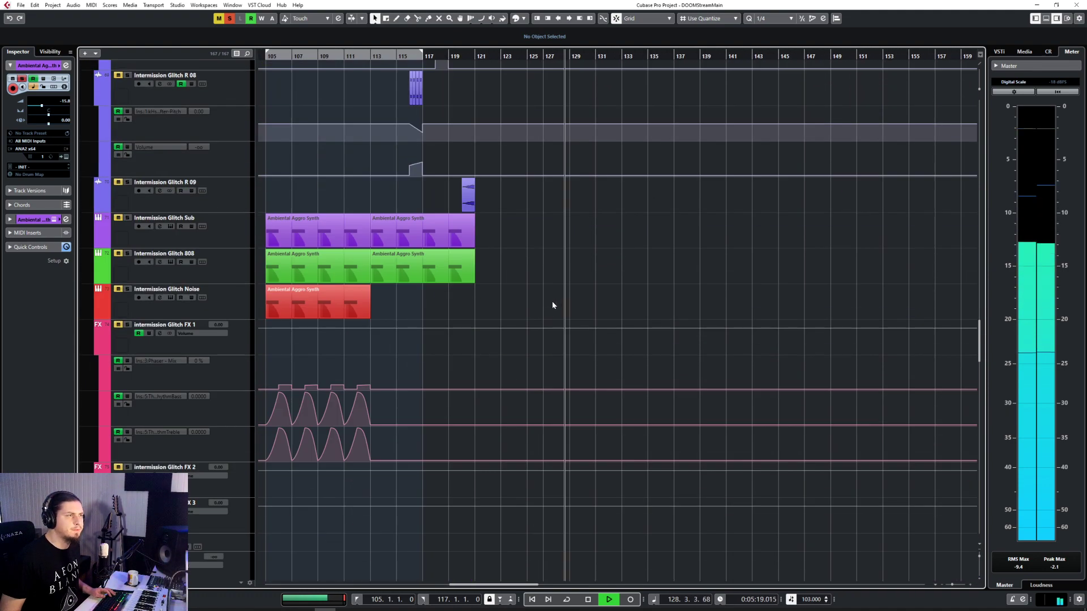
pyautogui.scroll(10, 552, 300)
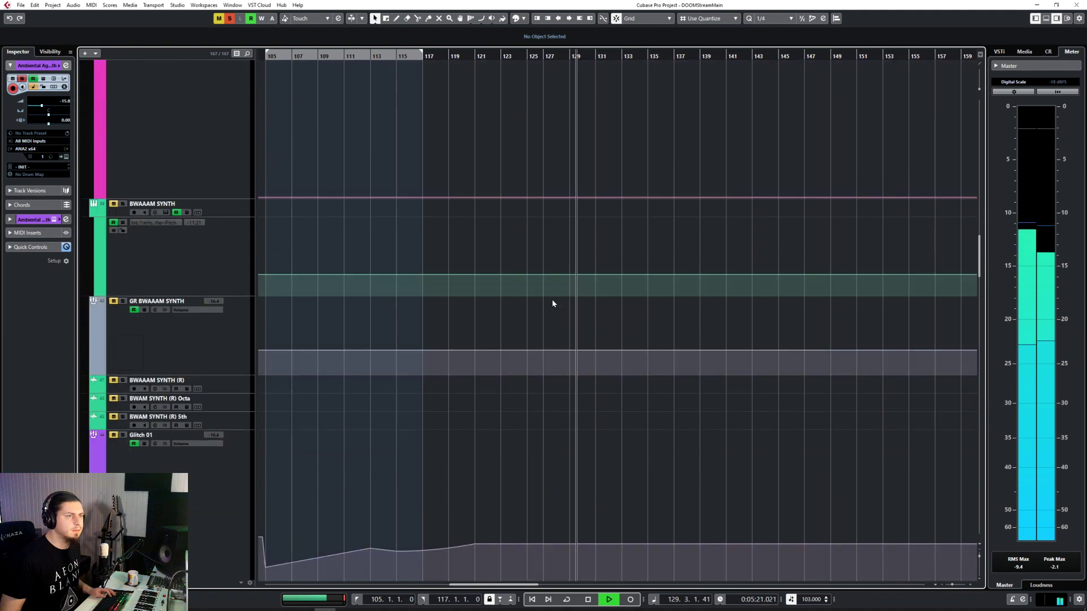
pyautogui.scroll(10, 553, 303)
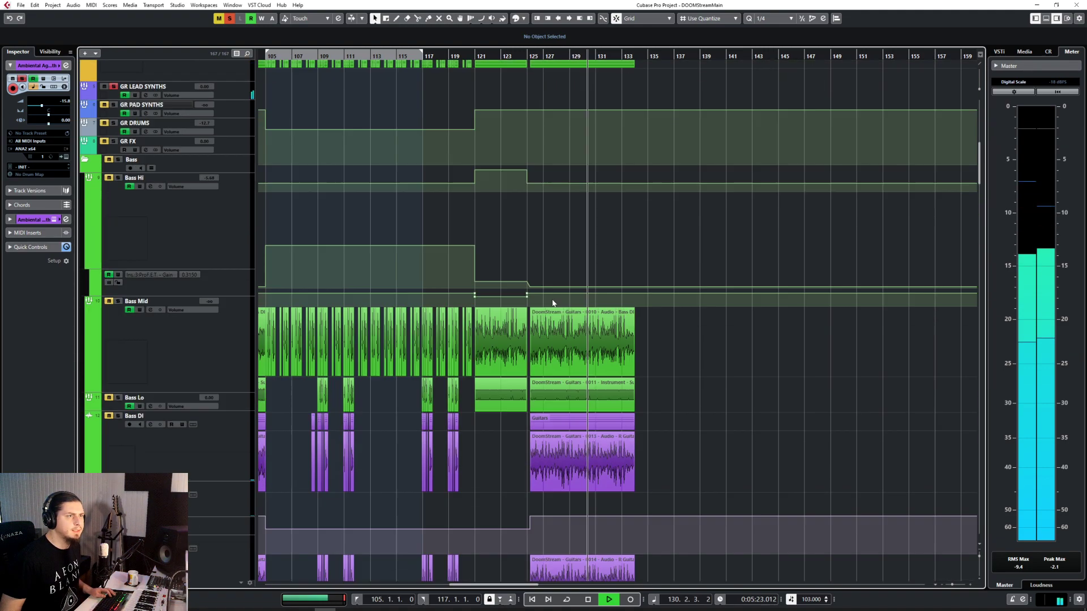
pyautogui.scroll(15, 553, 302)
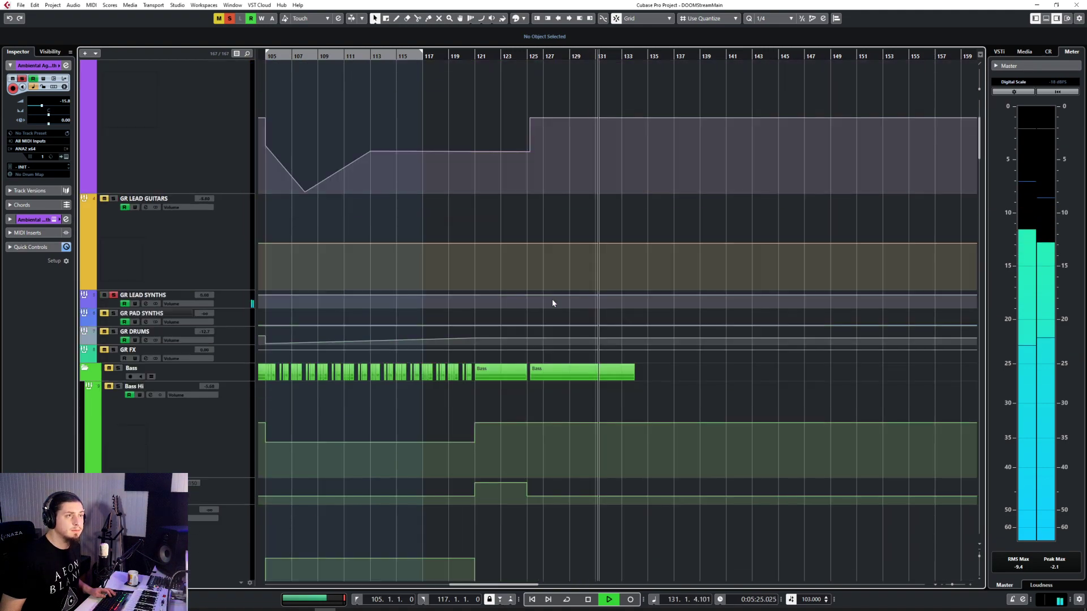
pyautogui.scroll(-15, 553, 302)
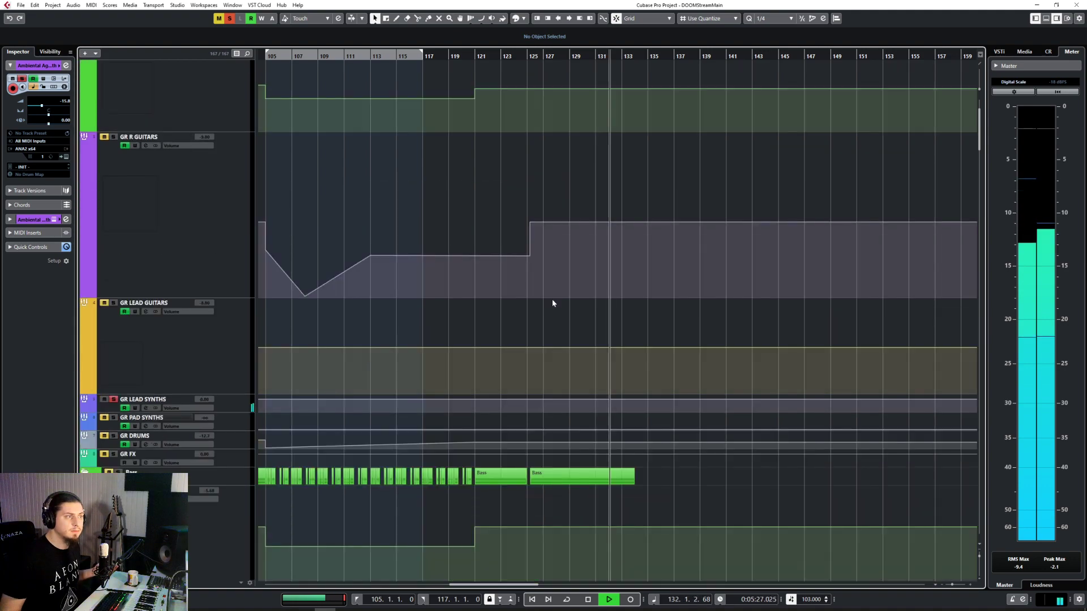
pyautogui.scroll(-15, 552, 299)
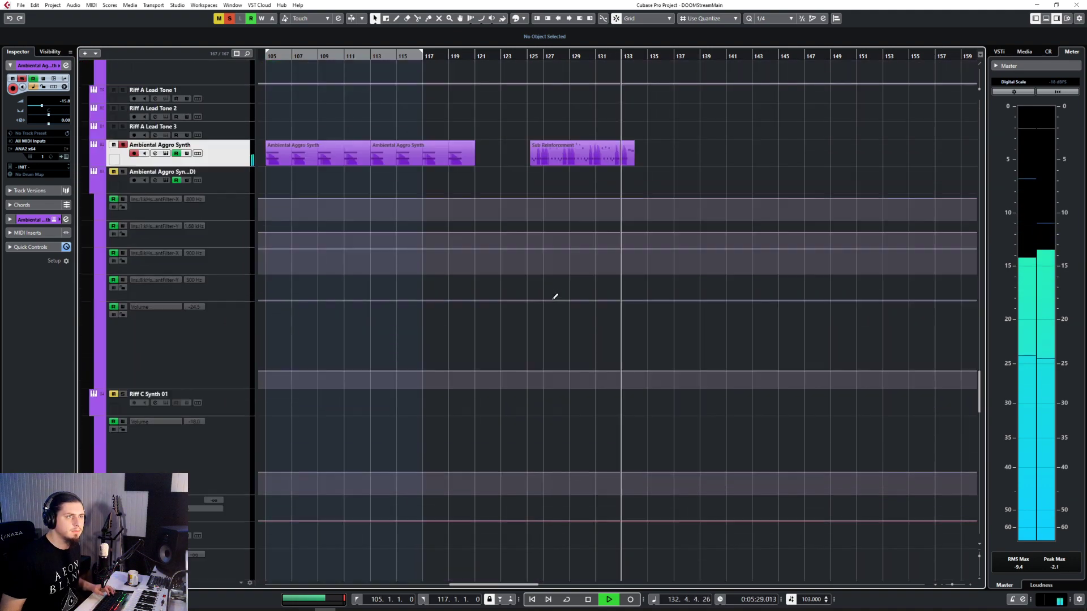
pyautogui.scroll(4, 552, 299)
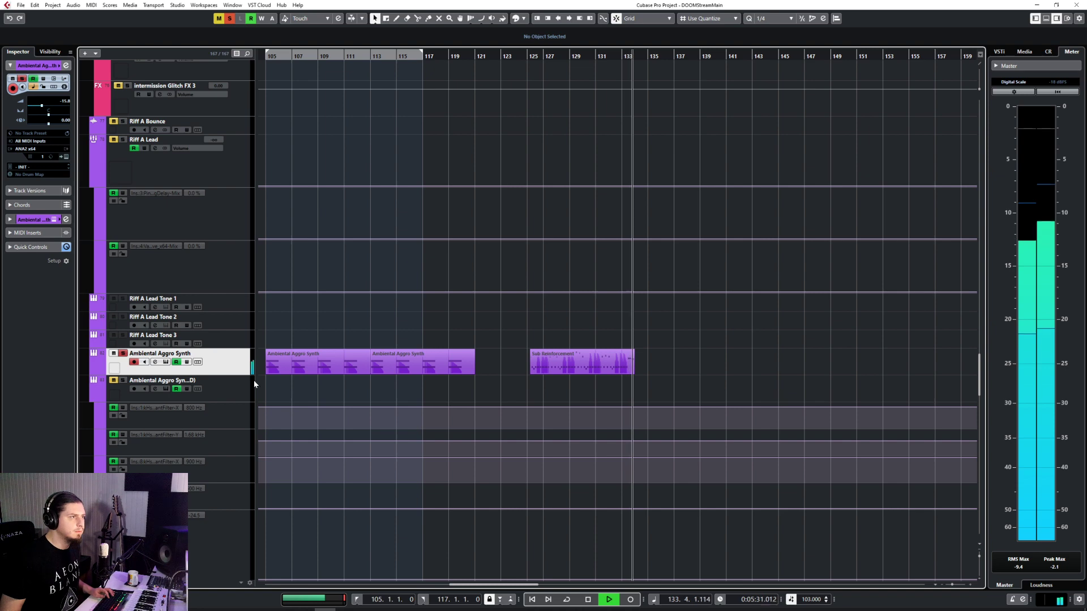
# Unsolo the Ambiental Aggro Synth, stop playback, and look over its earlier parts and the surrounding tracks
pyautogui.hscroll(-15, 460, 382)
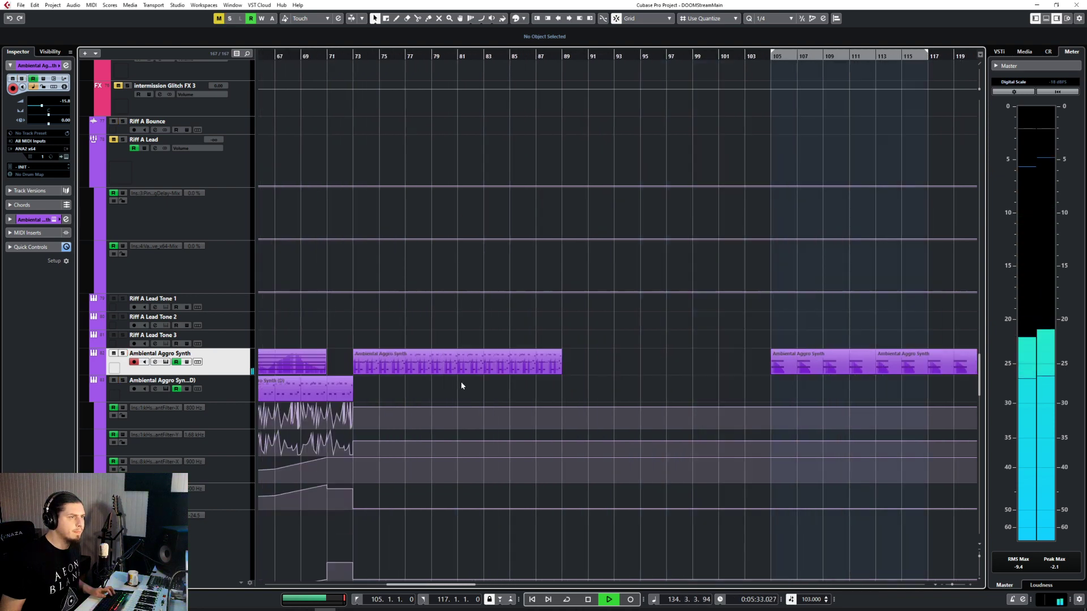
pyautogui.press('space')
pyautogui.hscroll(15, 461, 383)
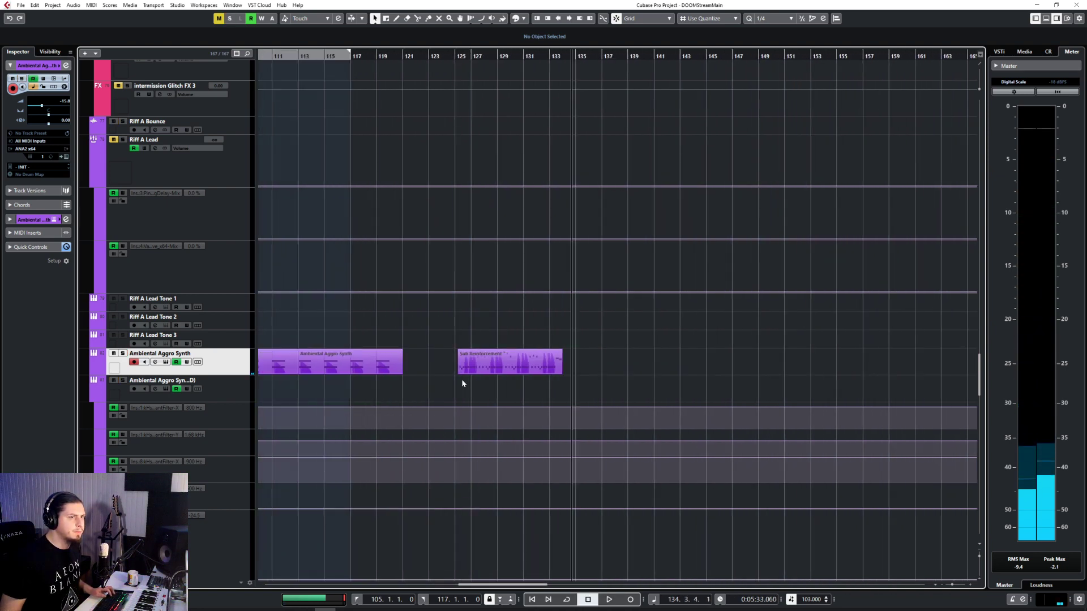
pyautogui.scroll(-10, 462, 383)
pyautogui.scroll(10, 461, 384)
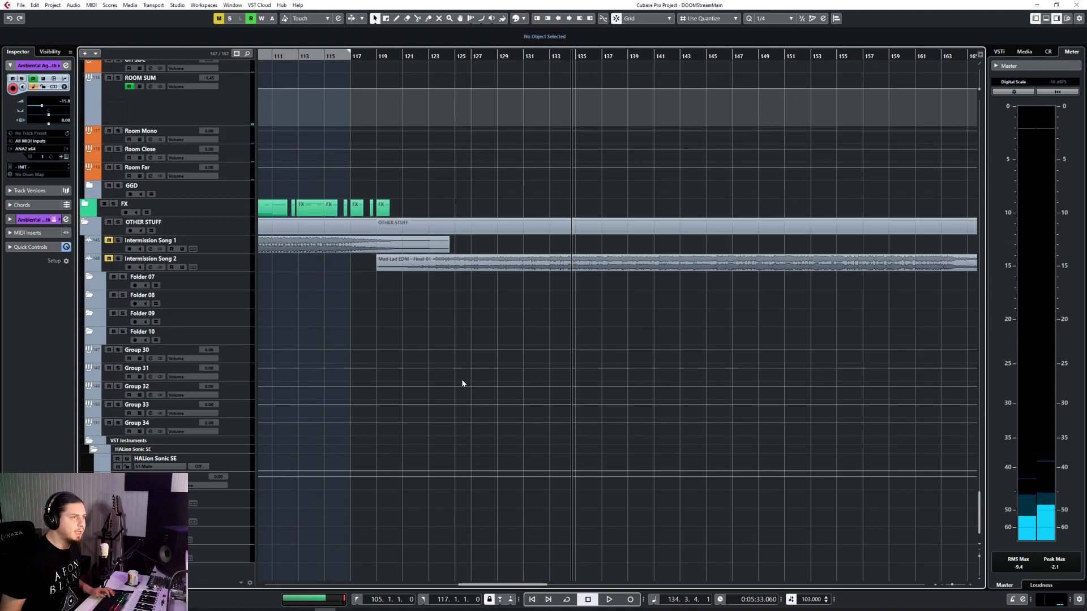
pyautogui.scroll(-10, 462, 383)
pyautogui.scroll(4, 461, 383)
pyautogui.scroll(-6, 462, 383)
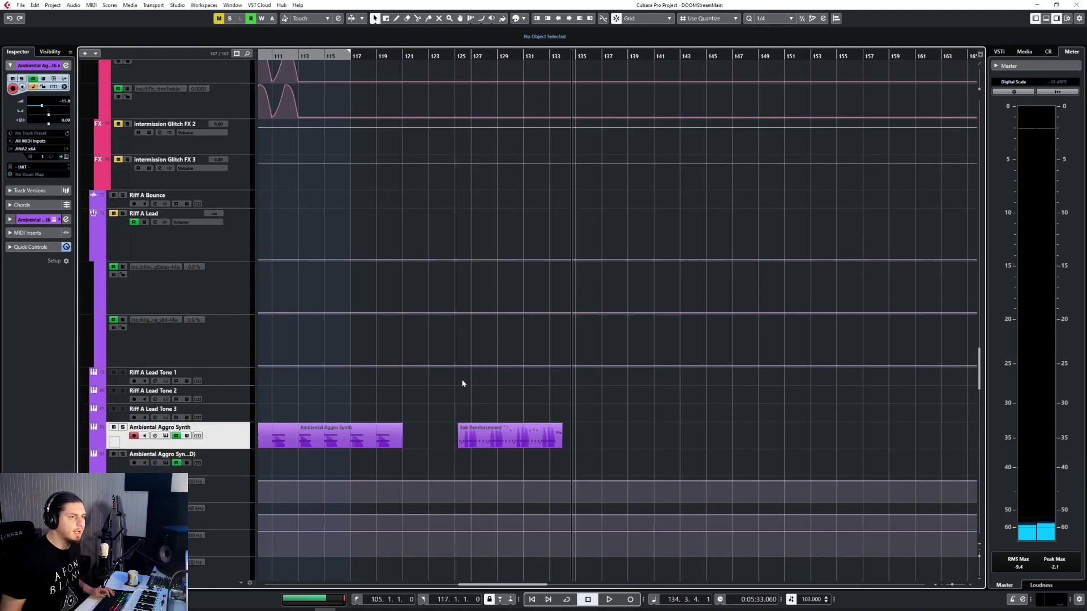
# Show the volume automation of the Ambiental Aggro Synth track and audition it soloed from 124.4.1
pyautogui.click(93, 341)
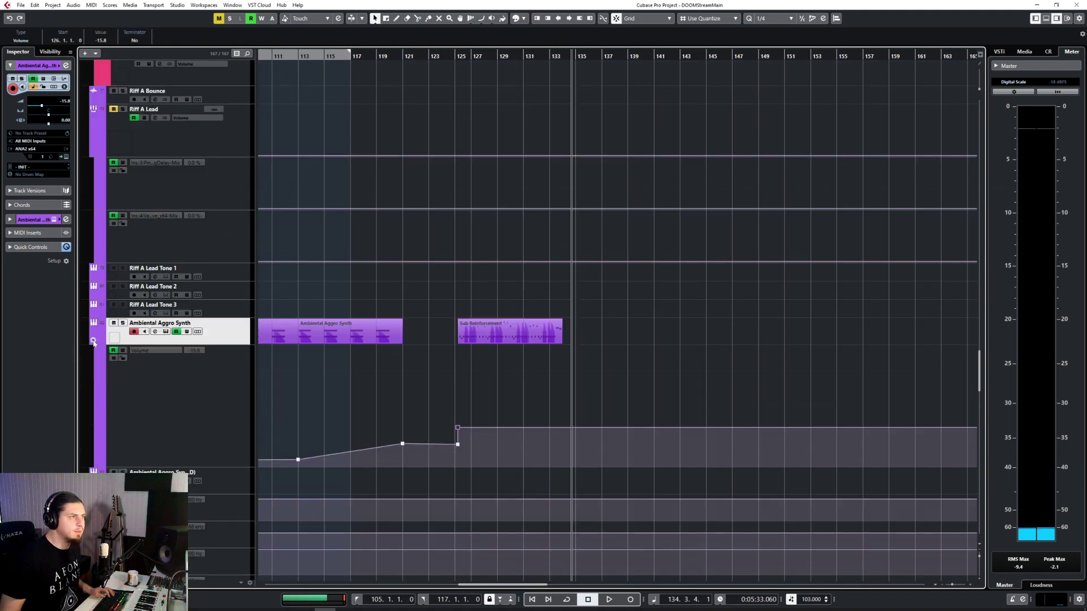
pyautogui.click(452, 58)
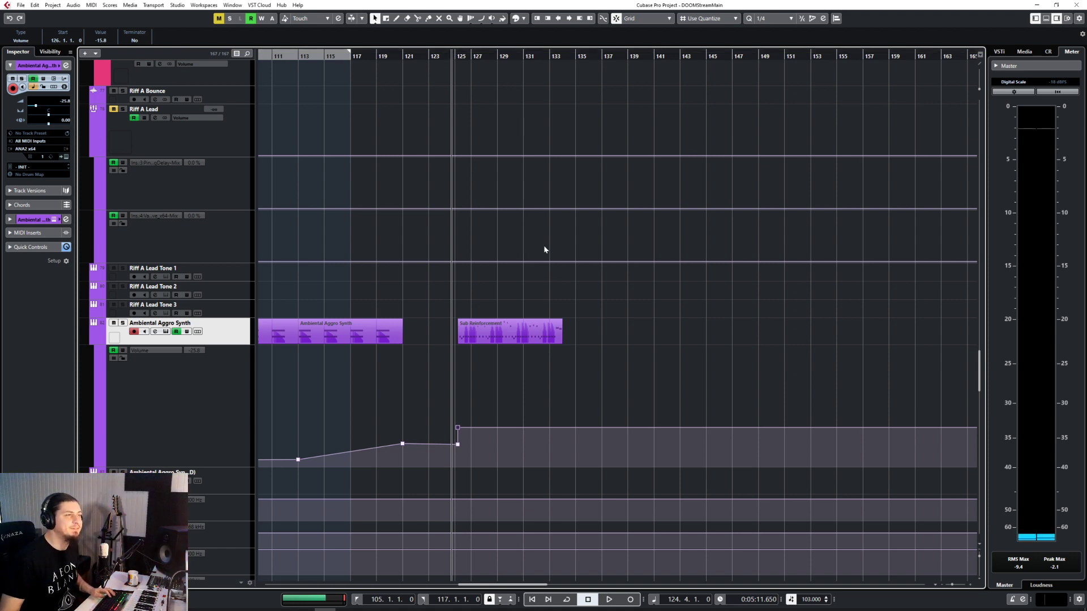
pyautogui.press('space')
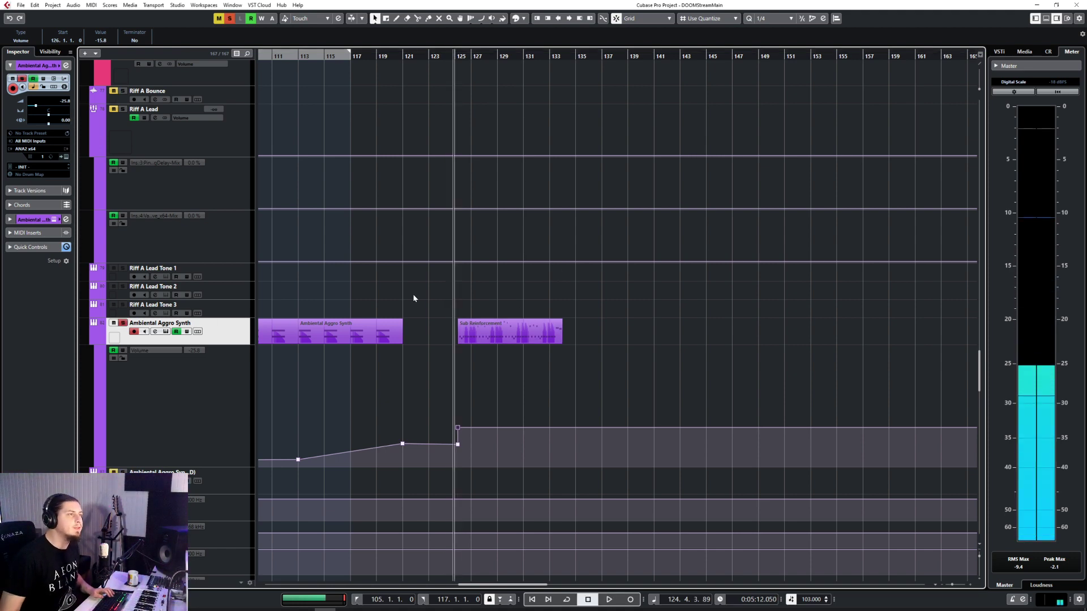
# Transpose all notes of the Sub Reinforcement part on the Ambiental Aggro Synth track up one octave
pyautogui.doubleClick(483, 333)
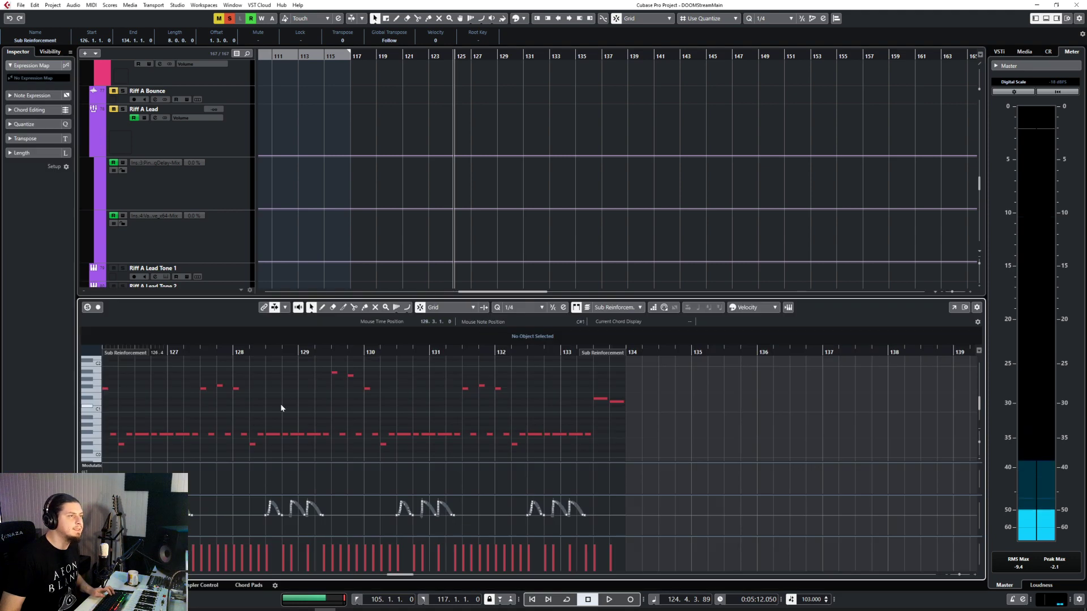
pyautogui.hscroll(-3, 280, 403)
pyautogui.hotkey('ctrl', 'a')
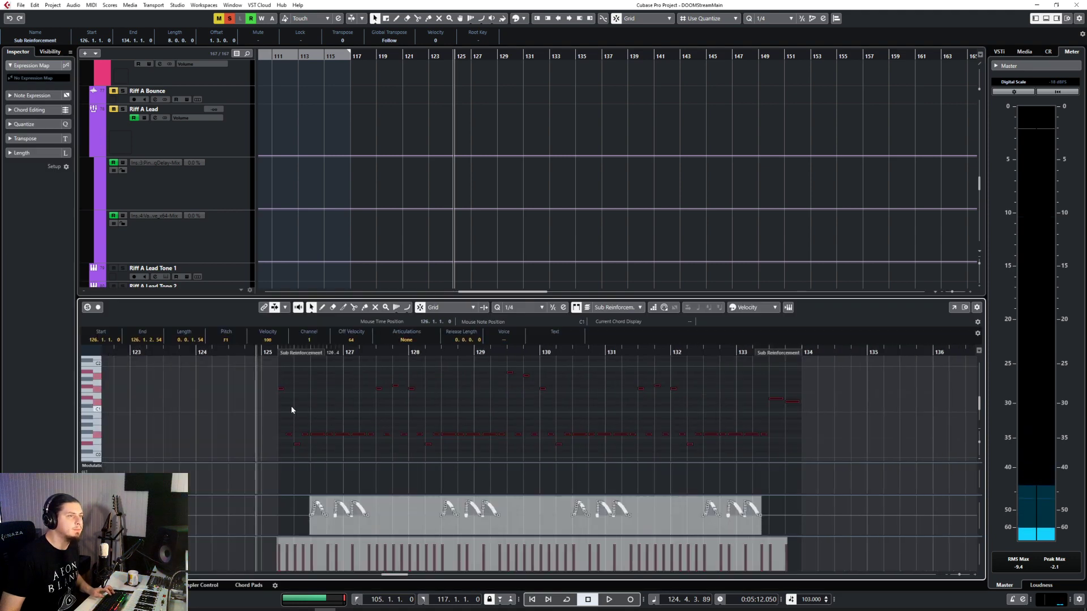
pyautogui.click(276, 352)
pyautogui.hotkey('shift', 'Up')
pyautogui.click(317, 365)
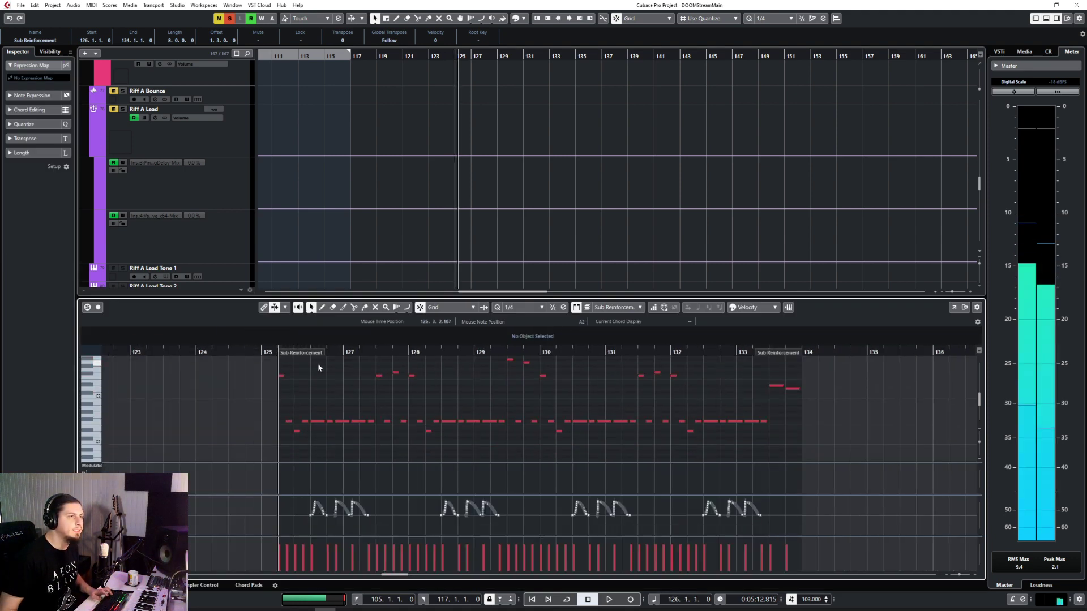
# Layer a copy of all Sub Reinforcement notes one octave lower, set the cursor to 124.4.1, and close the editor
pyautogui.click(272, 354)
pyautogui.scroll(5, 324, 390)
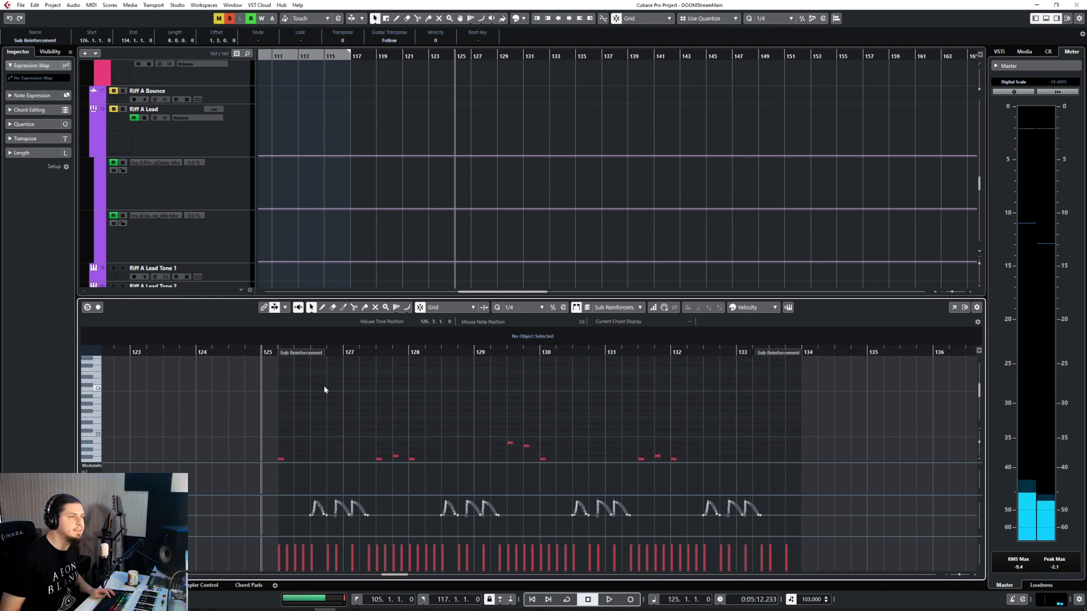
pyautogui.scroll(-3, 323, 385)
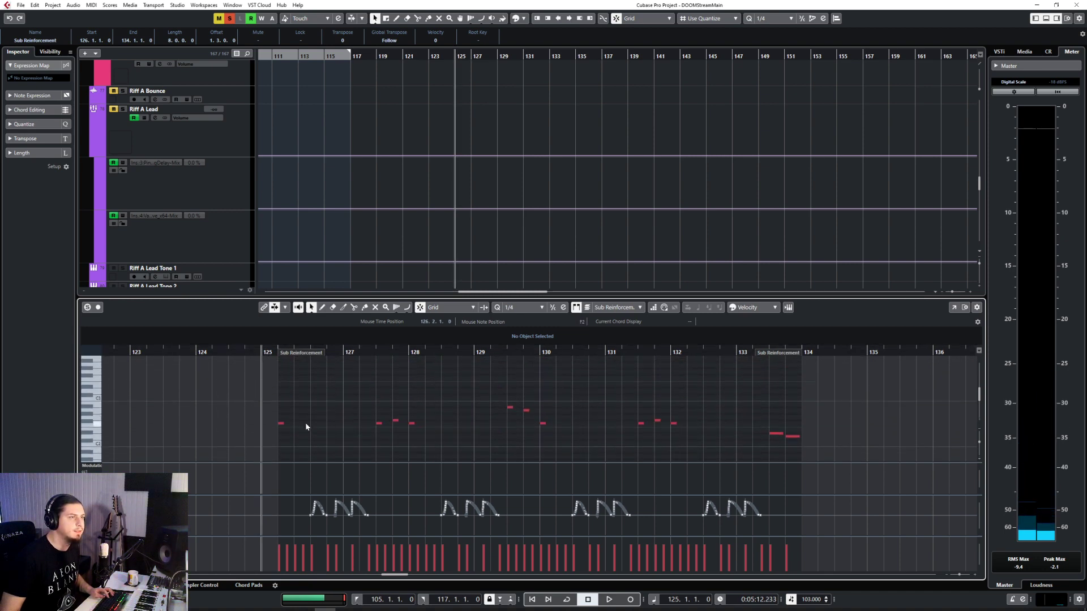
pyautogui.scroll(-3, 306, 427)
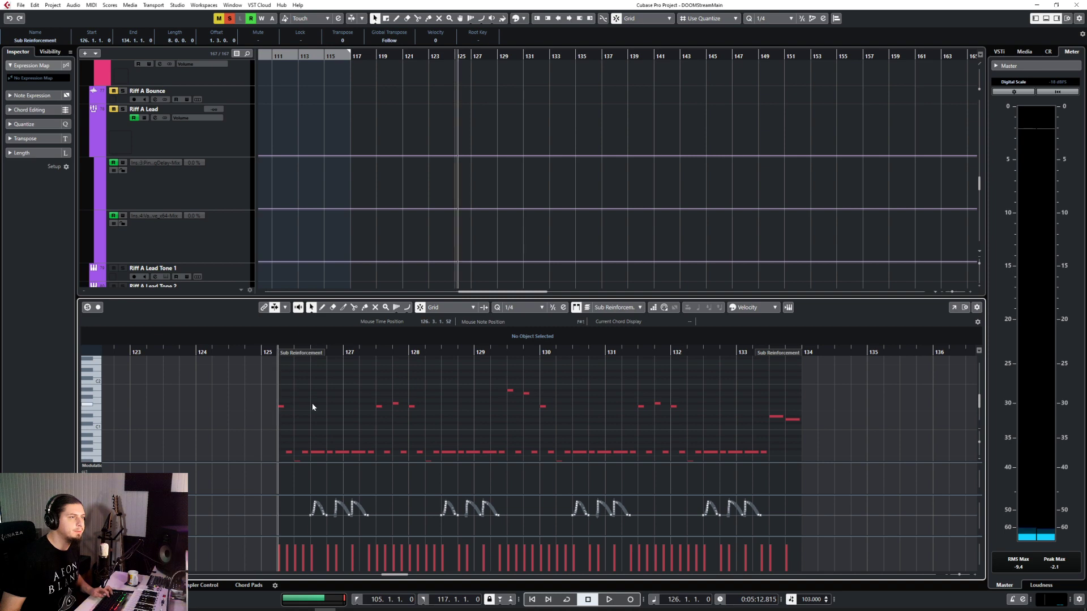
pyautogui.hotkey('ctrl', 'a')
pyautogui.scroll(-2, 280, 367)
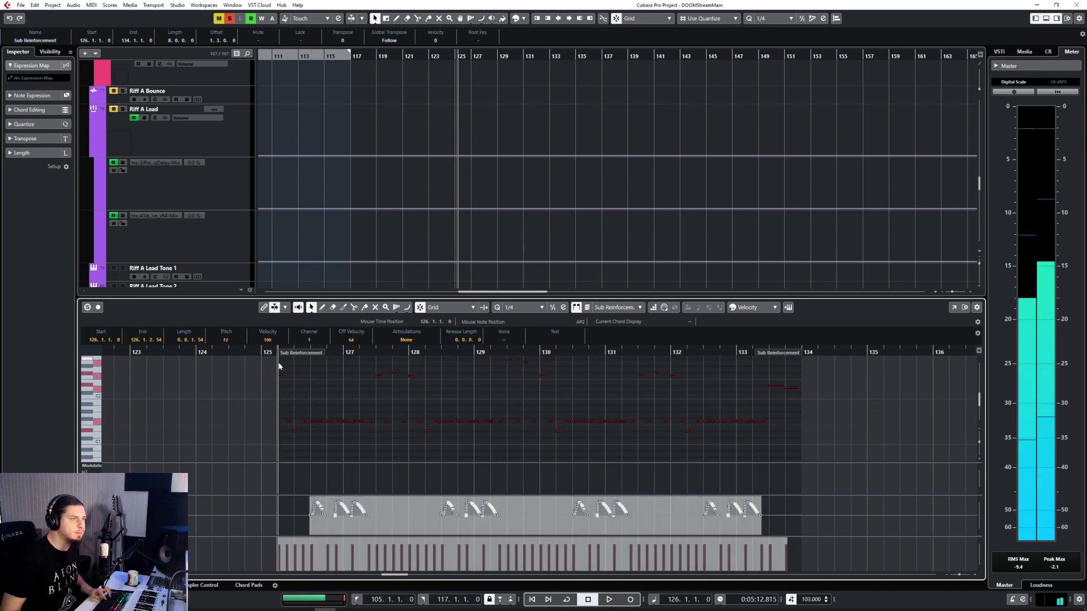
pyautogui.hotkey('shift', 'Down')
pyautogui.click(243, 352)
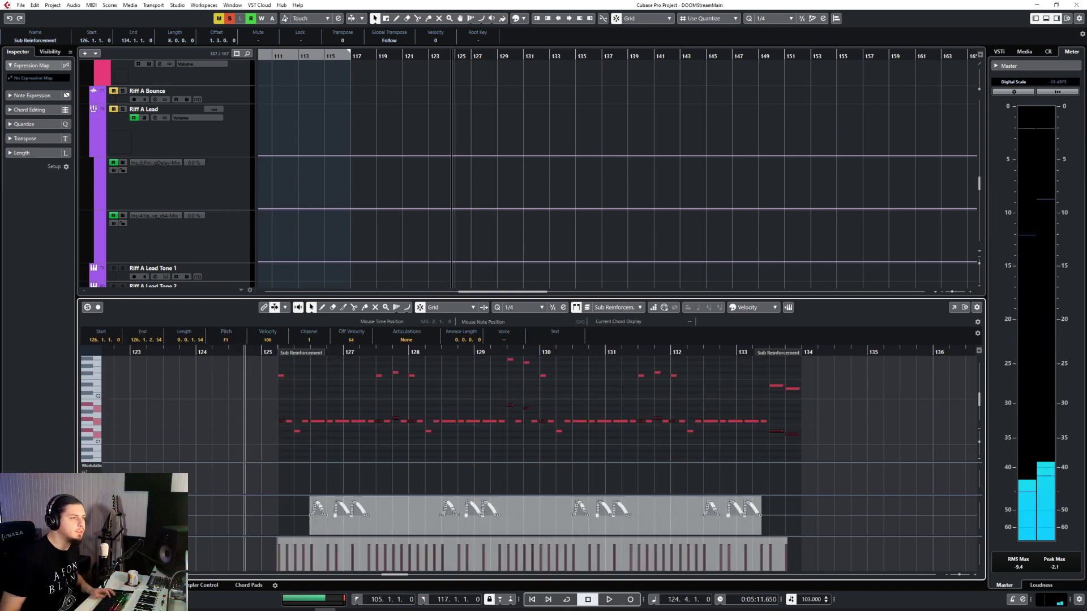
pyautogui.press('Return')
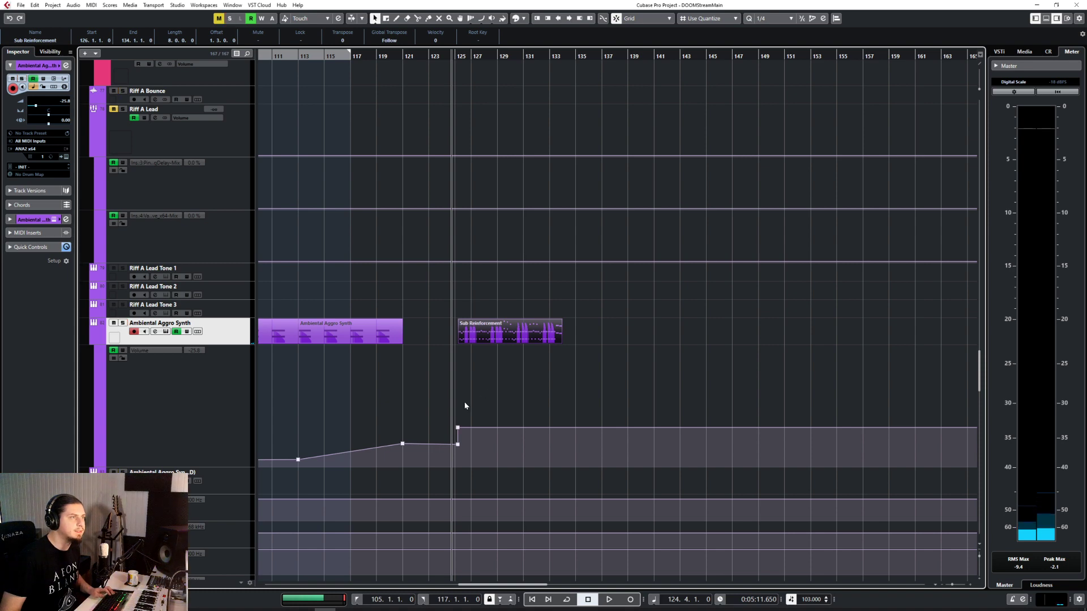
# Play the new section from 124.4.1 with the Ambiental Aggro Synth soloed, and unsolo it to hear the full mix
pyautogui.press('space')
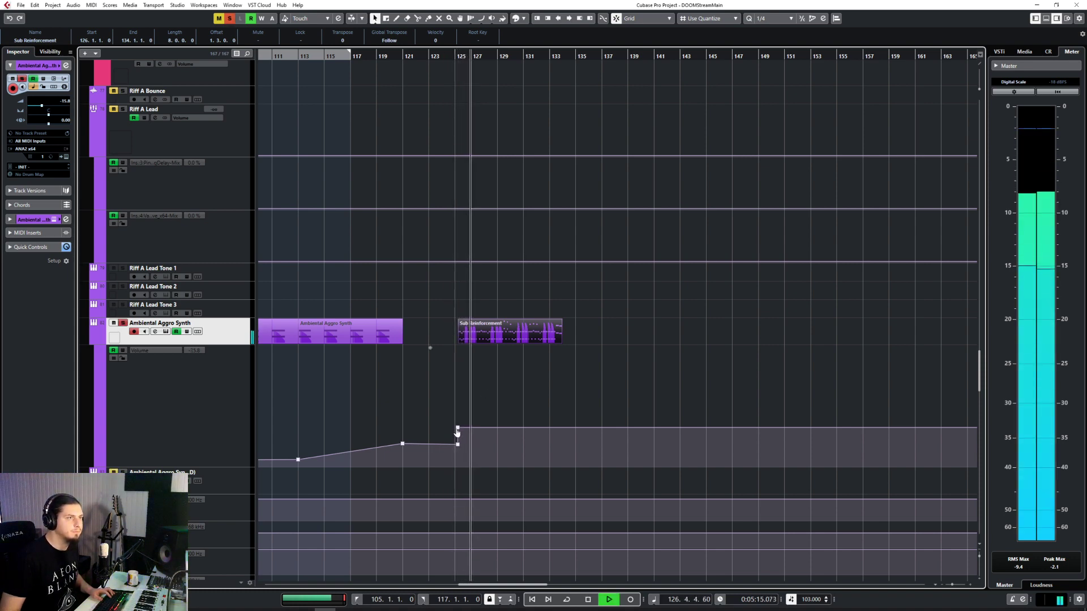
pyautogui.press('s')
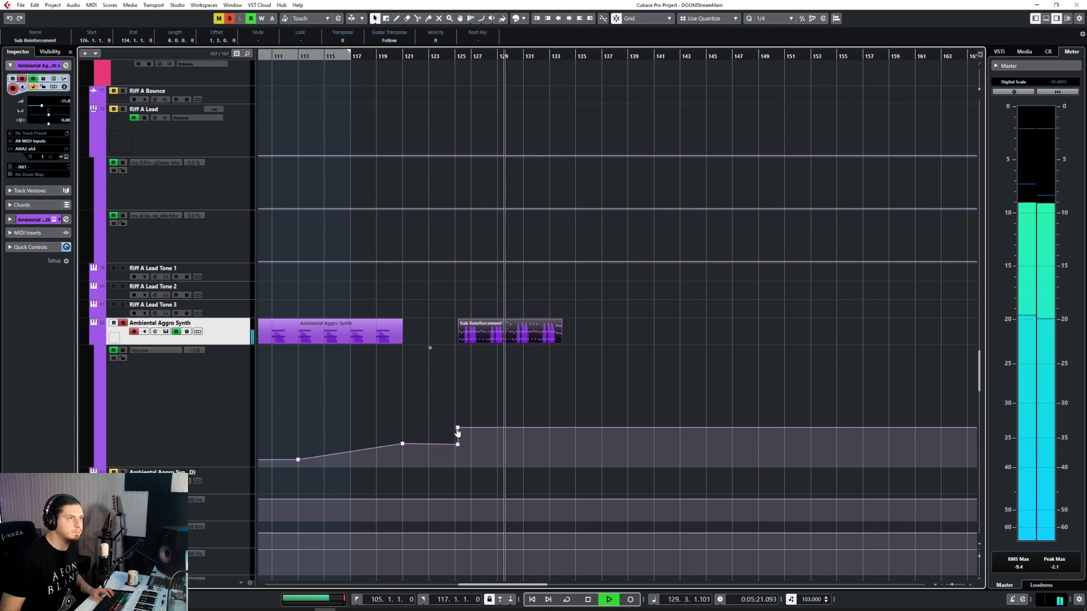
pyautogui.press('s')
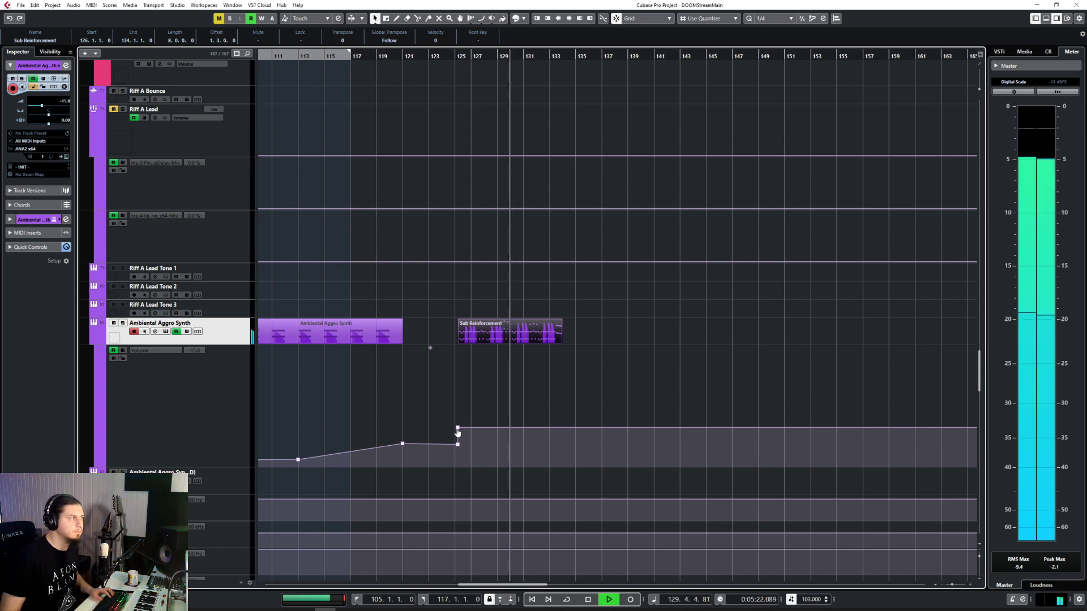
# Inspect the octave-layered Sub Reinforcement notes during playback, close the editor, and stop playback
pyautogui.doubleClick(518, 342)
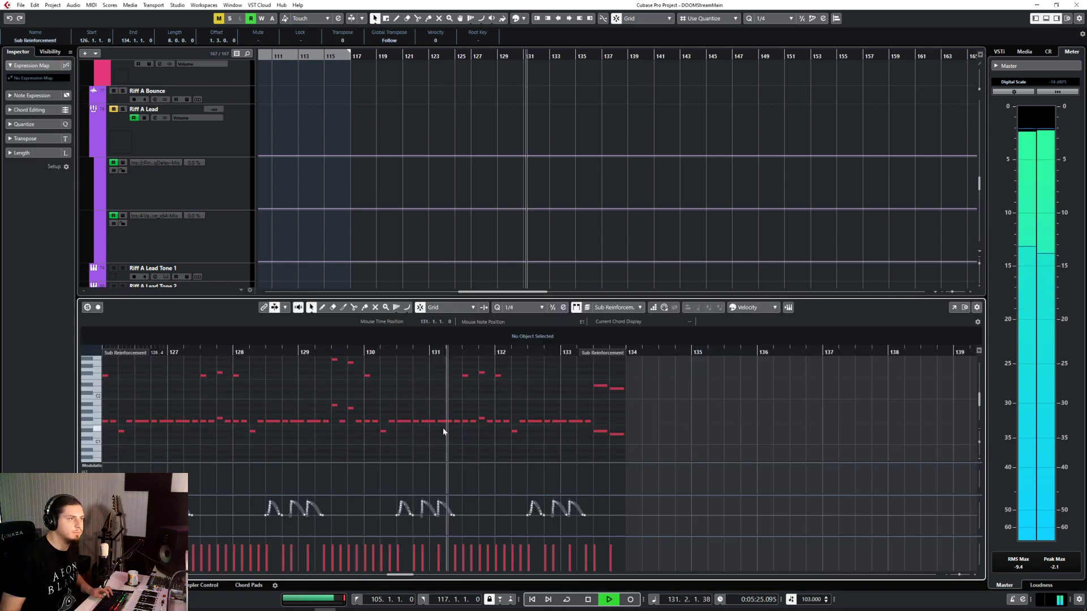
pyautogui.scroll(-2, 442, 428)
pyautogui.scroll(3, 443, 429)
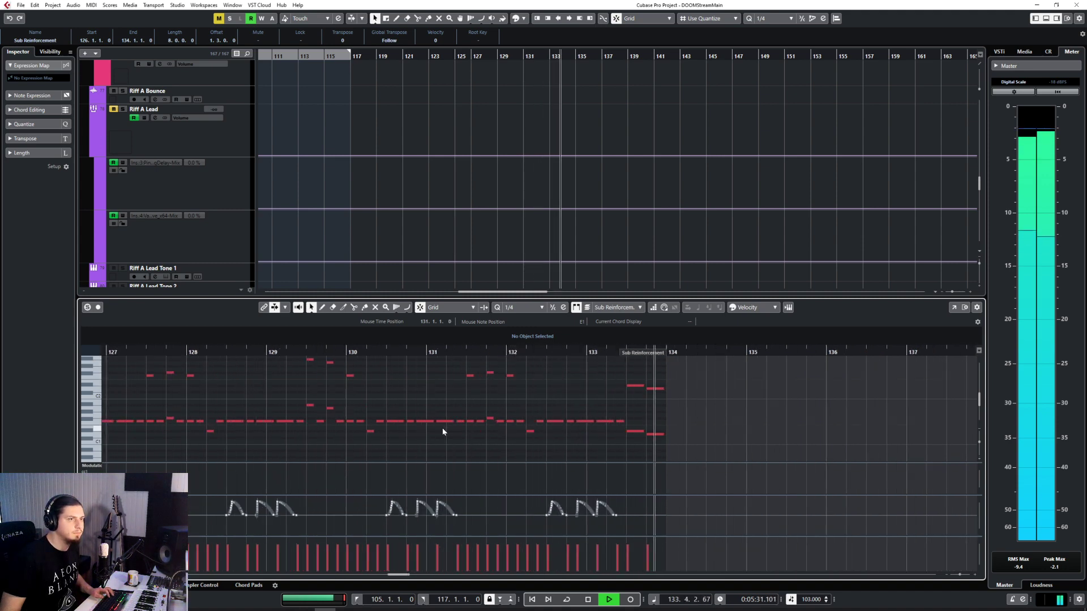
pyautogui.press('Return')
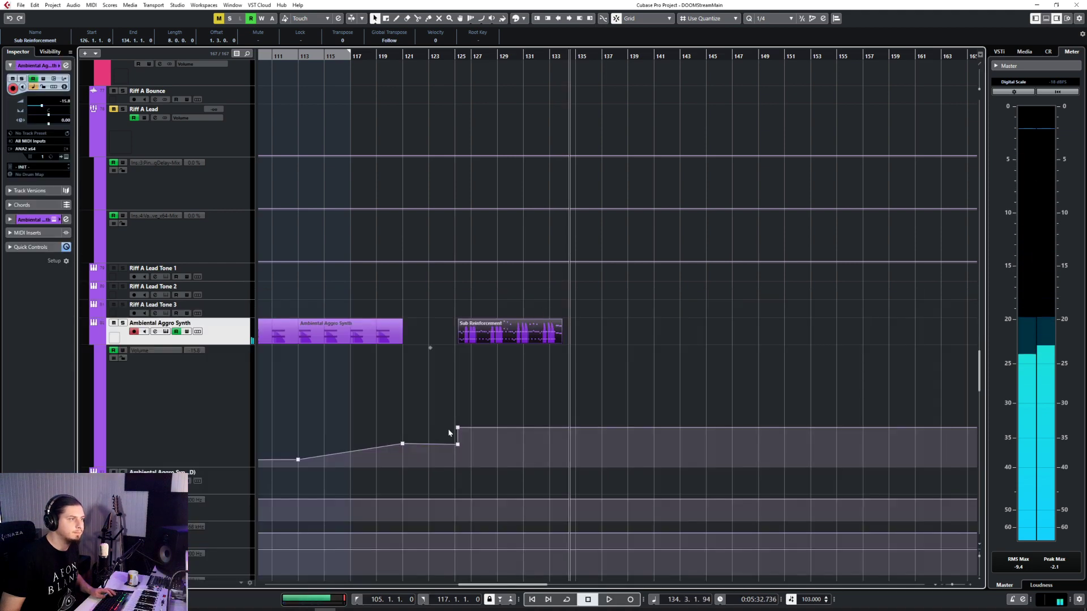
# Expand the FX folder and copy the Snare 6 clip at bar 70
pyautogui.scroll(10, 461, 337)
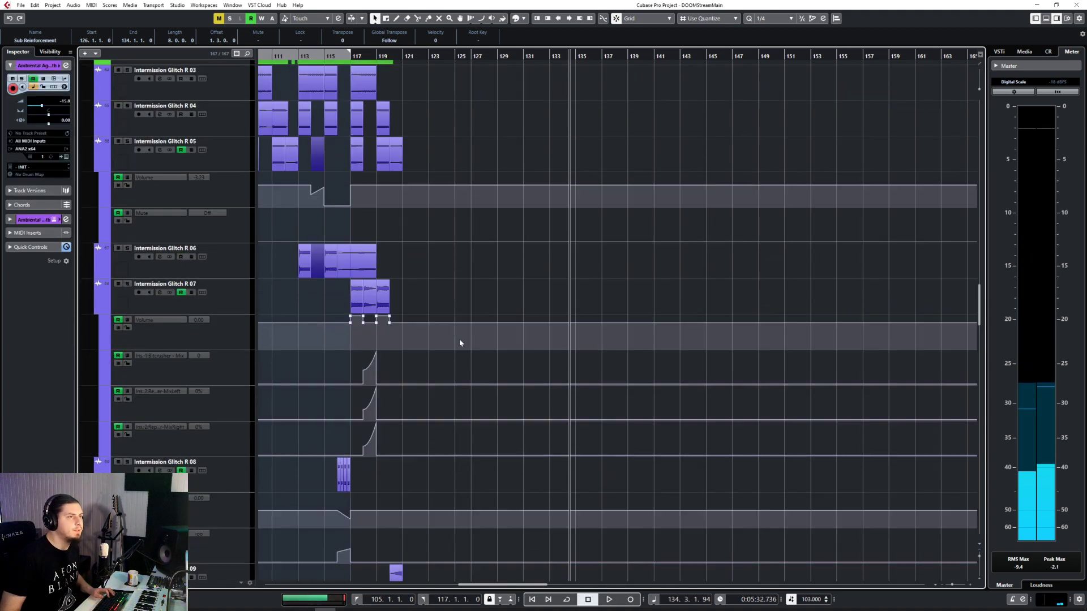
pyautogui.hscroll(-3, 462, 336)
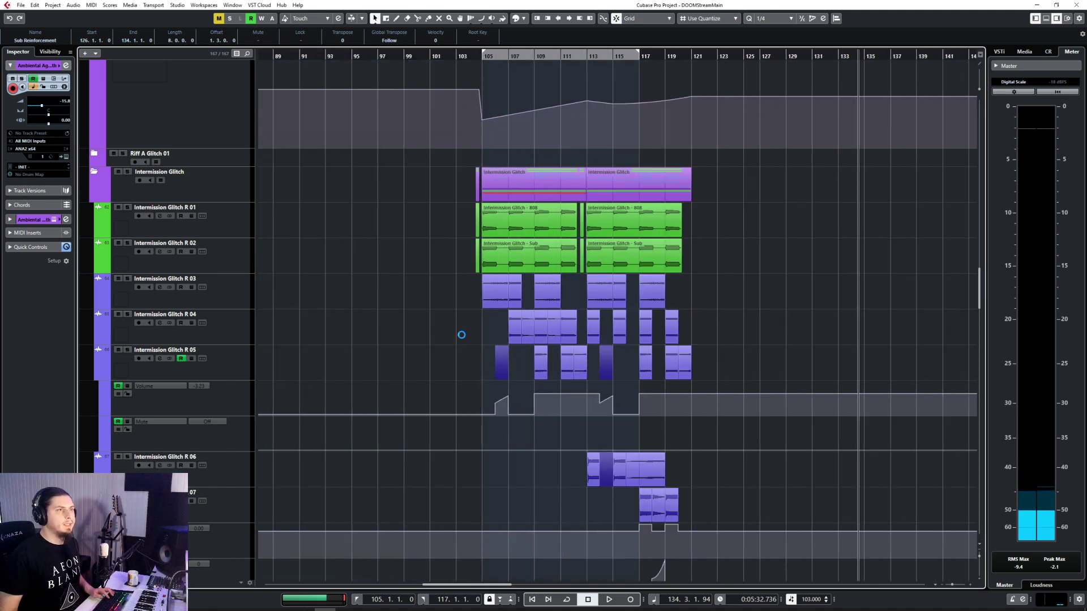
pyautogui.scroll(10, 462, 335)
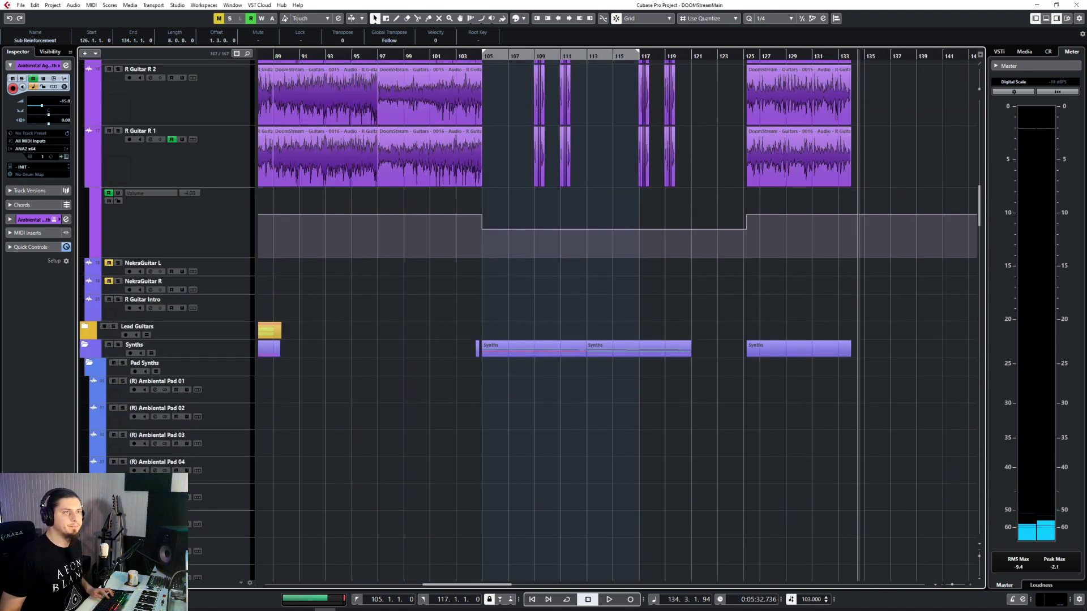
pyautogui.scroll(-15, 510, 405)
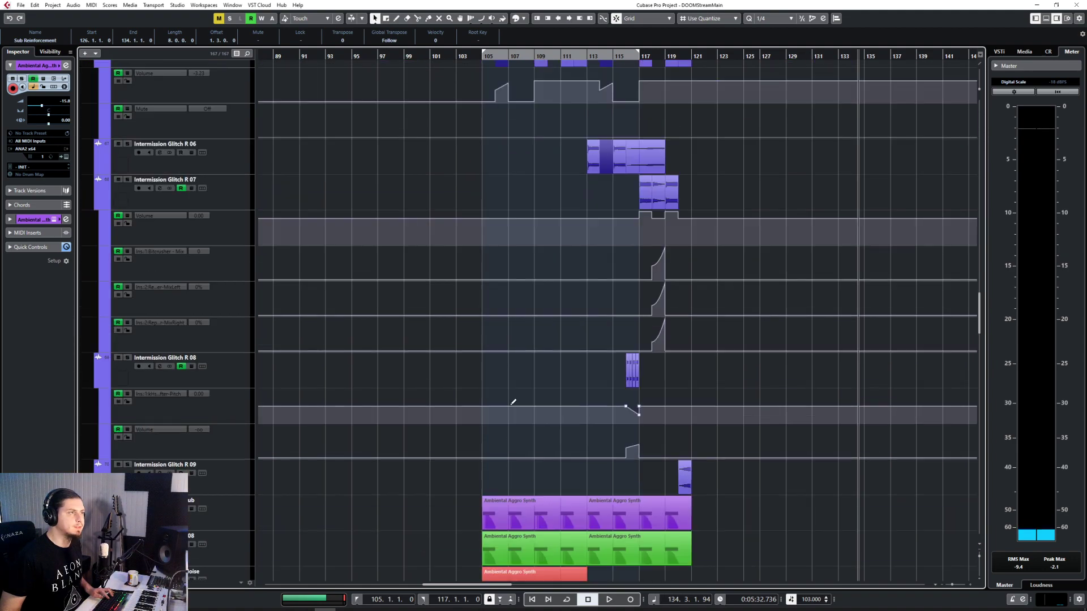
pyautogui.scroll(6, 510, 404)
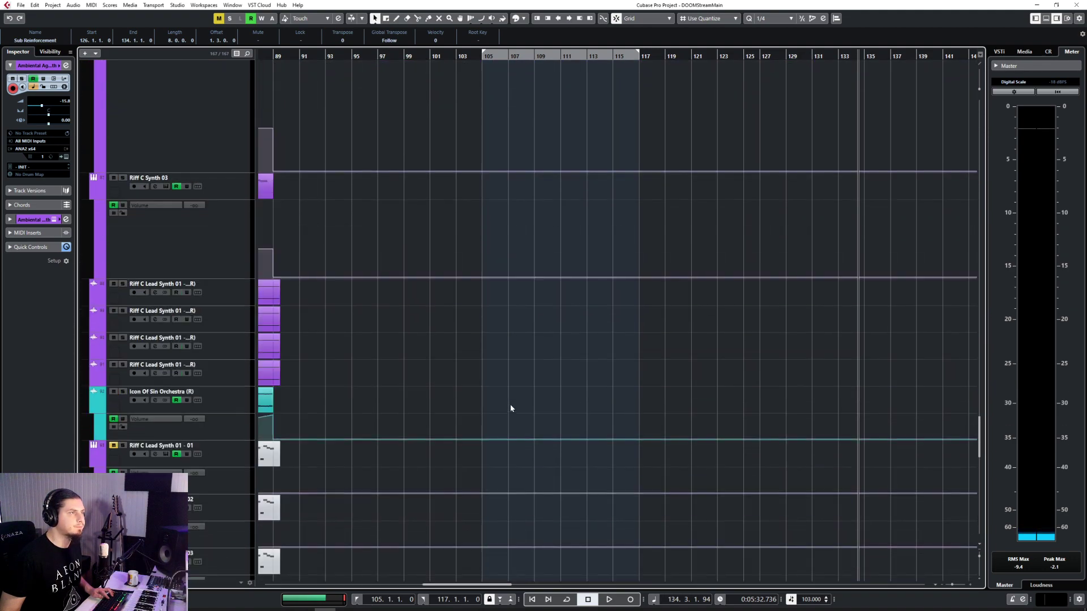
pyautogui.scroll(-20, 511, 405)
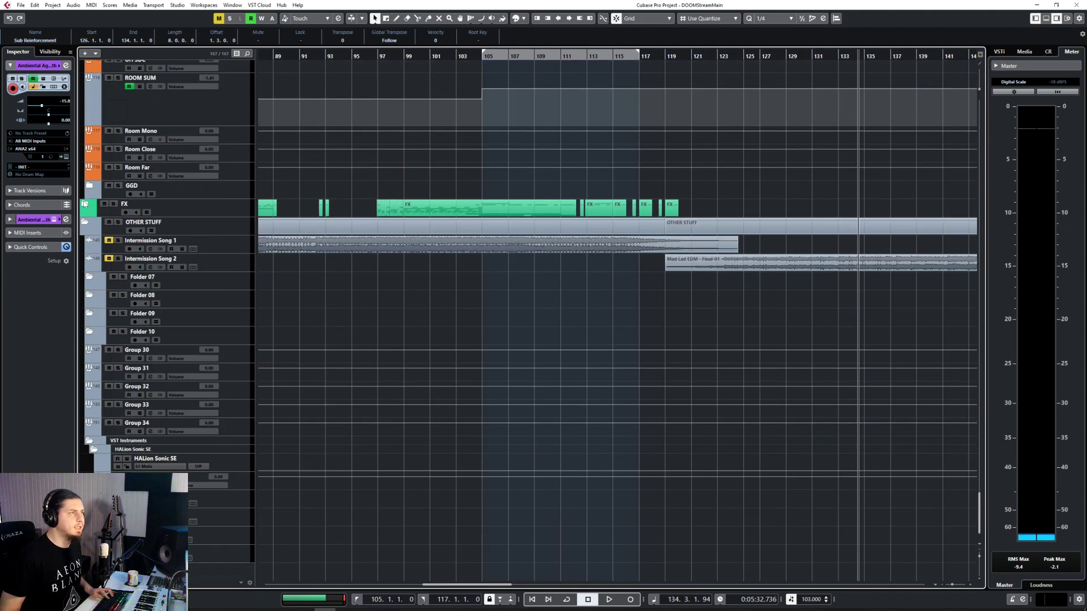
pyautogui.click(85, 204)
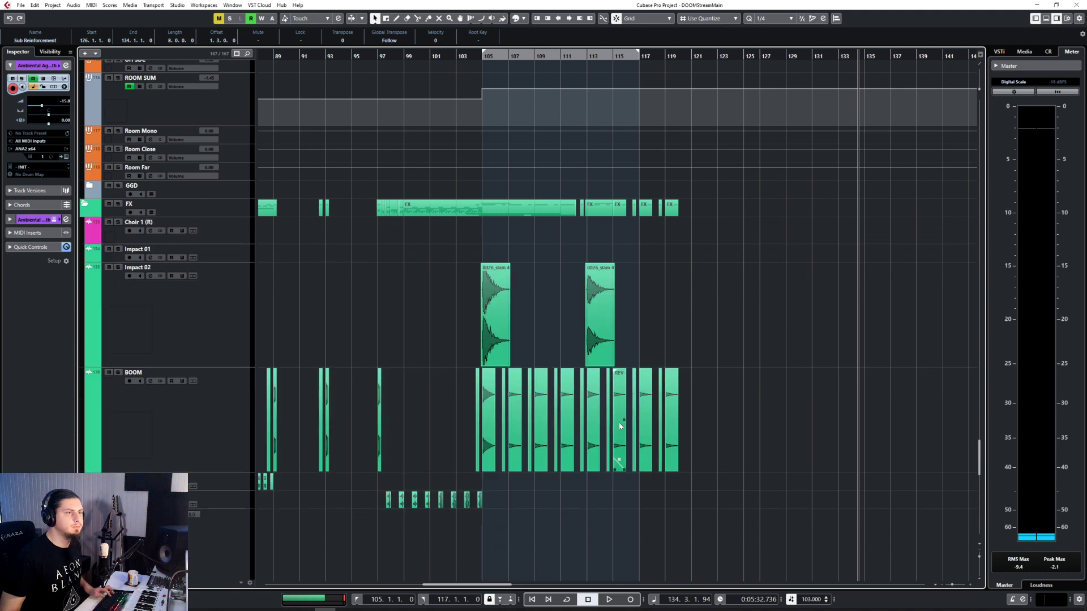
pyautogui.hscroll(-6, 619, 422)
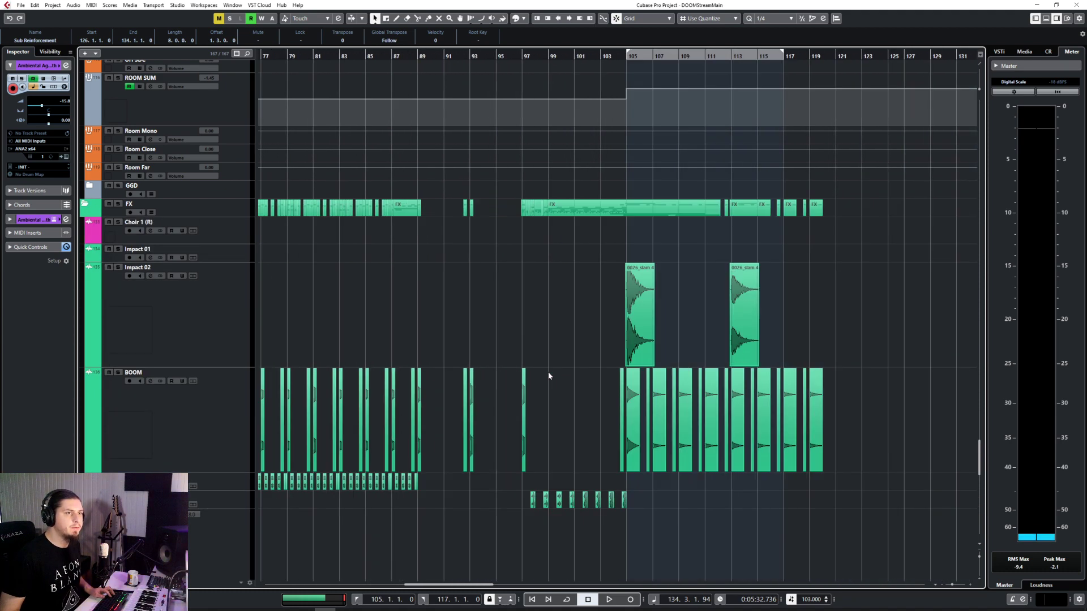
pyautogui.hscroll(10, 548, 372)
pyautogui.hscroll(-18, 548, 371)
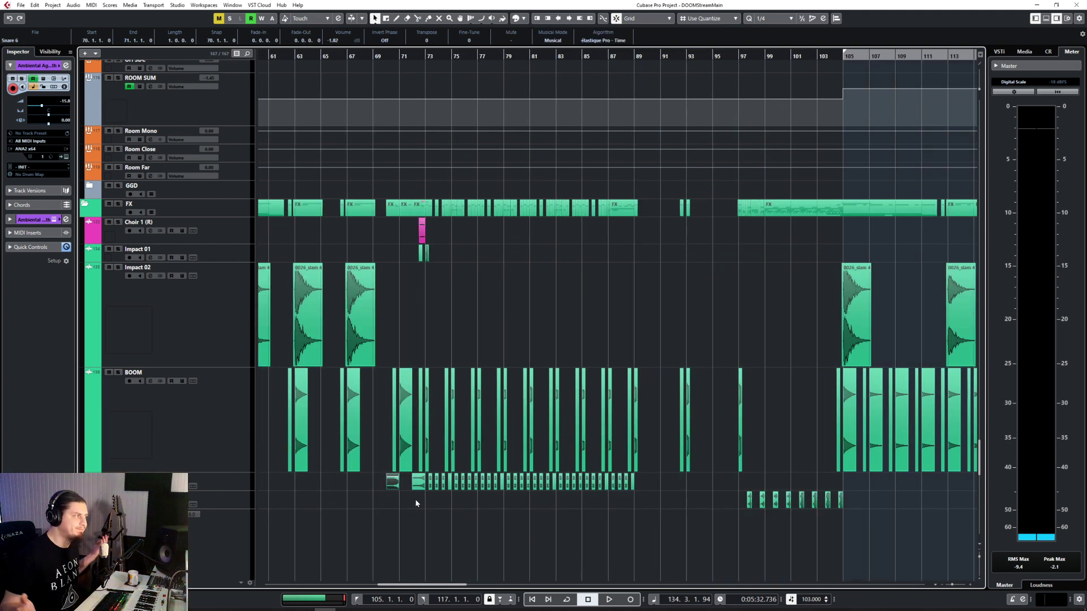
pyautogui.hscroll(20, 416, 503)
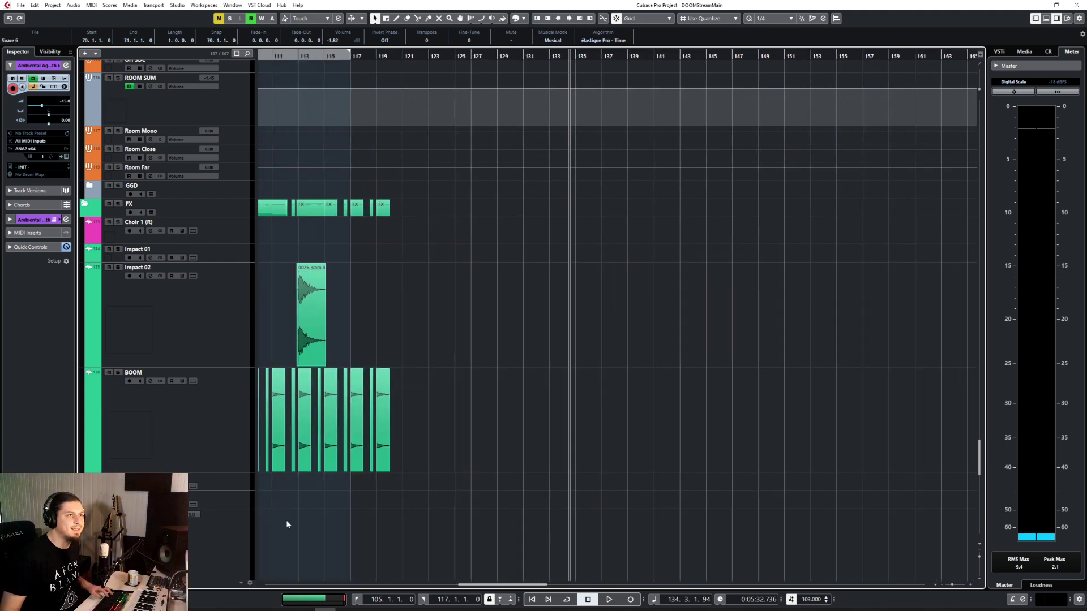
# Paste the Snare 6 clip onto the Riff B Accent 01 track at 124.2.1
pyautogui.click(233, 501)
pyautogui.scroll(1, 575, 368)
pyautogui.scroll(-3, 575, 369)
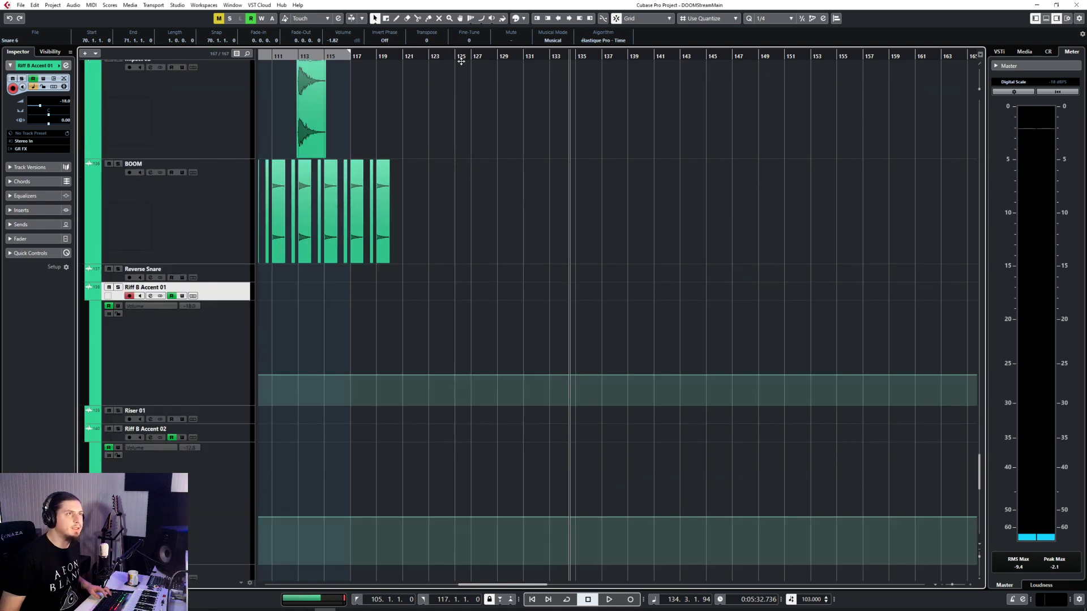
pyautogui.click(454, 56)
pyautogui.scroll(2, 389, 313)
pyautogui.scroll(1, 390, 317)
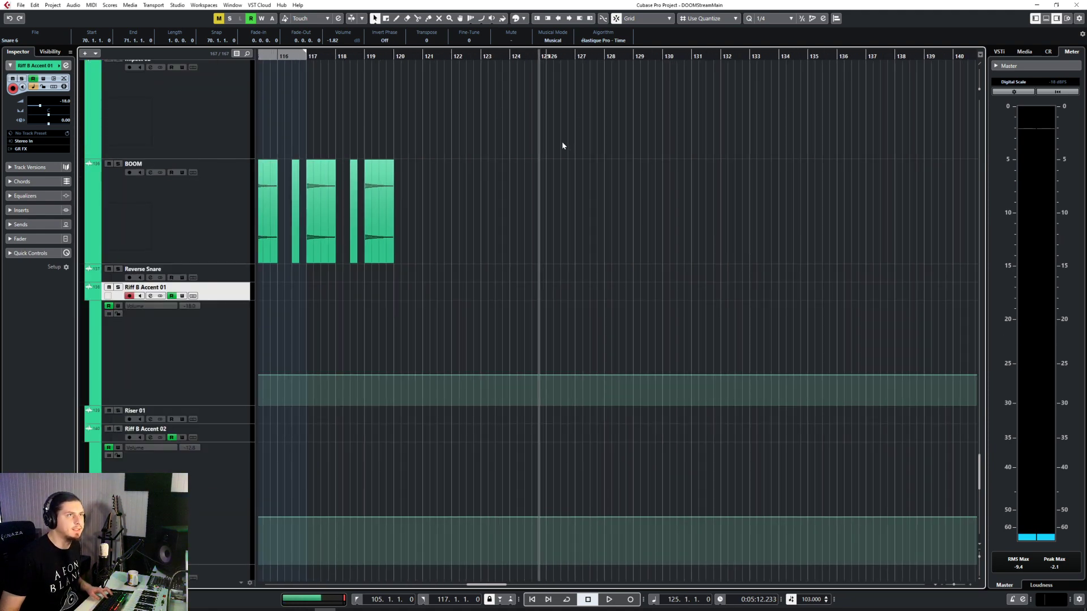
pyautogui.scroll(2, 566, 169)
pyautogui.scroll(7, 567, 196)
pyautogui.click(428, 63)
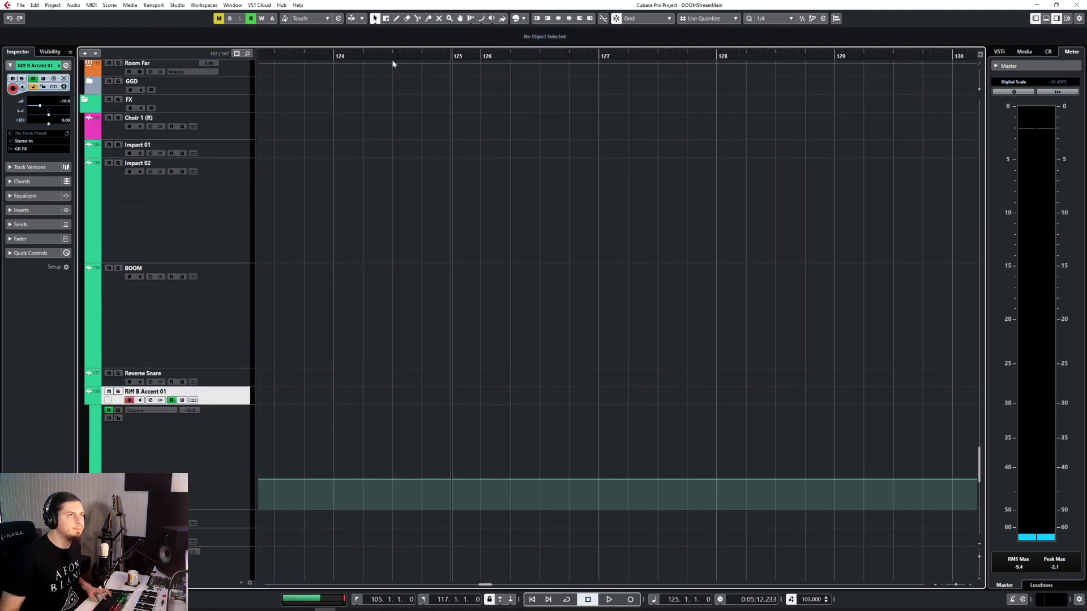
pyautogui.click(363, 56)
pyautogui.hotkey('ctrl', 'v')
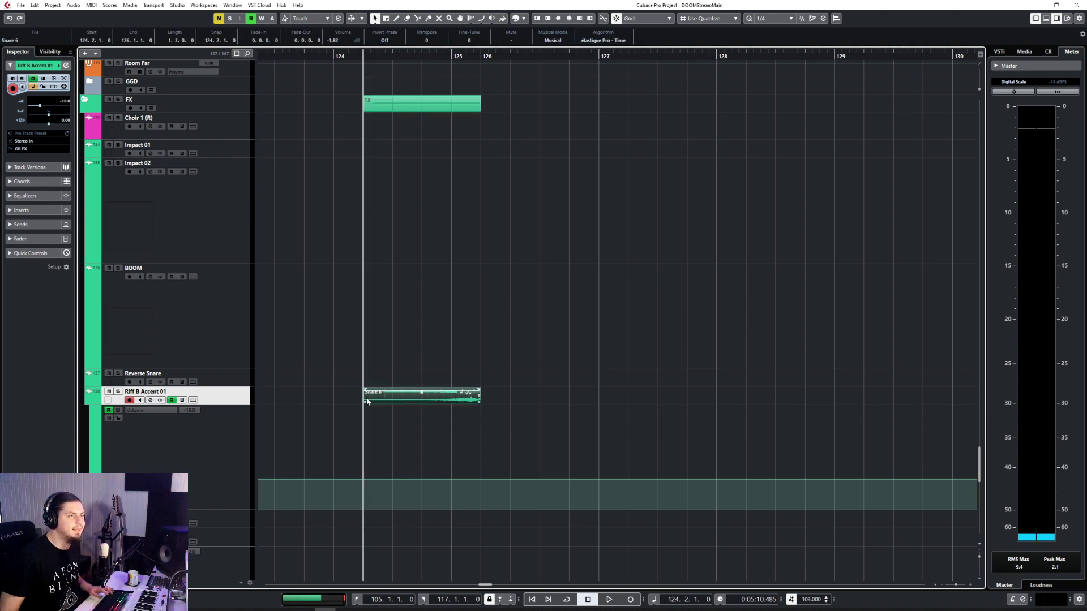
# Trim the pasted Snare 6 clip's start to 125.1.1, add a fade-in of about 0.0.1.101, and play the transition
pyautogui.moveTo(364, 401); pyautogui.dragTo(343, 403)
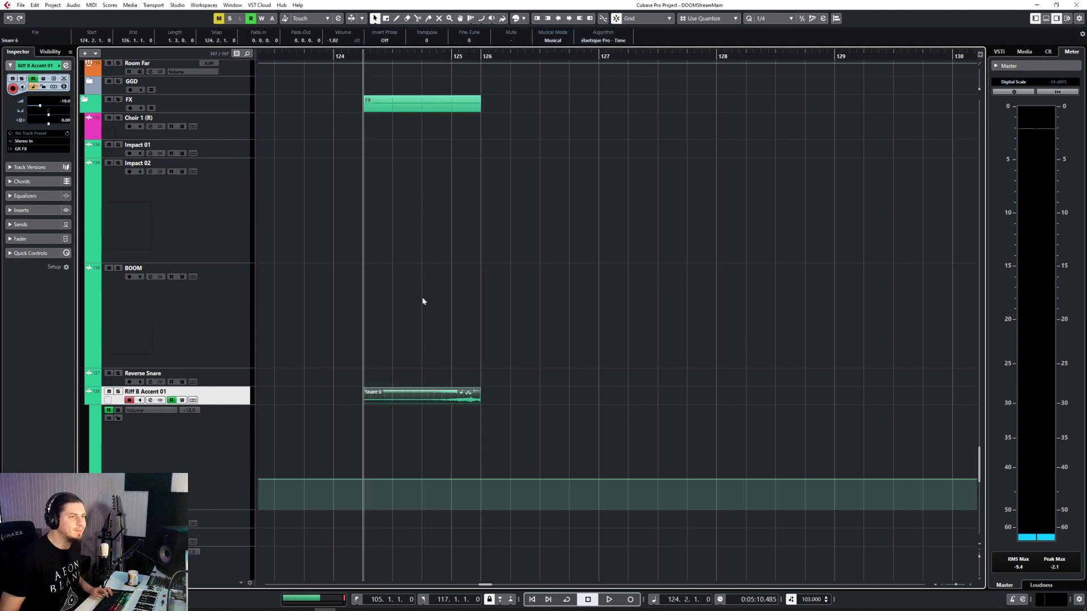
pyautogui.click(315, 53)
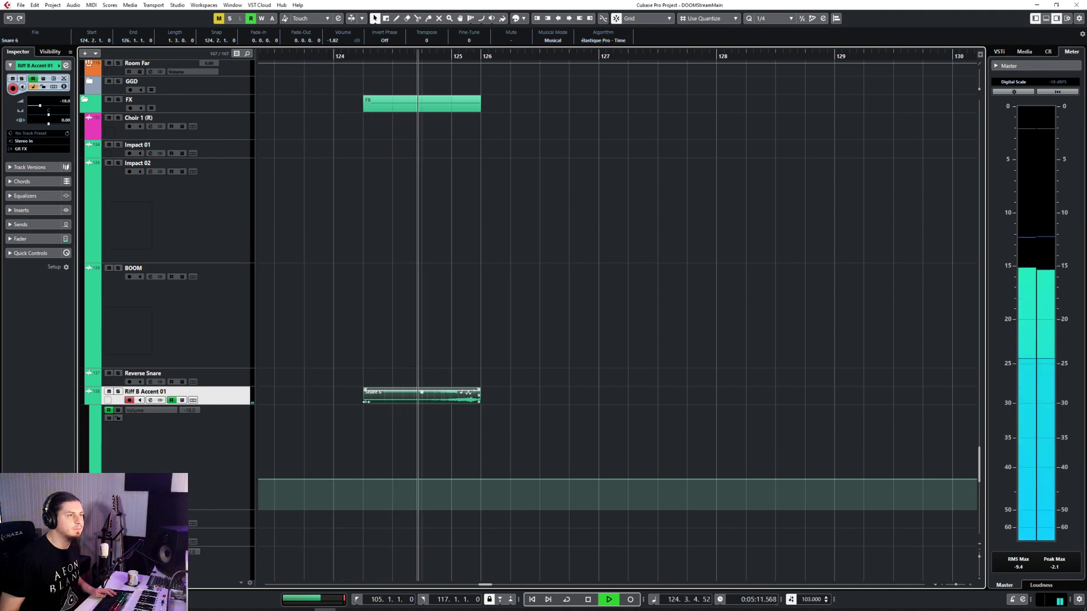
pyautogui.moveTo(365, 400); pyautogui.dragTo(454, 390)
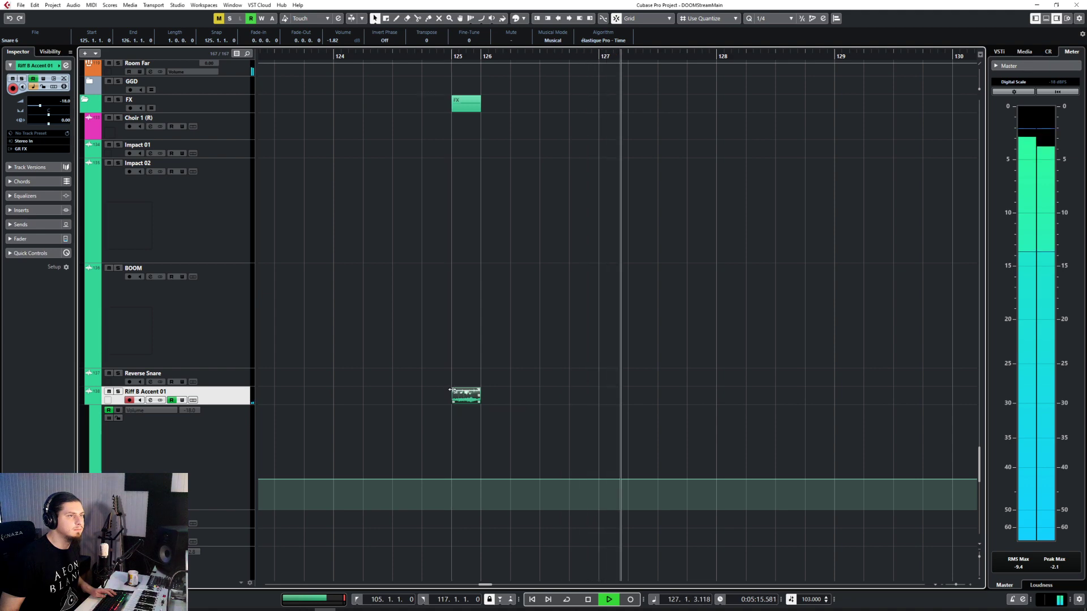
pyautogui.click(423, 55)
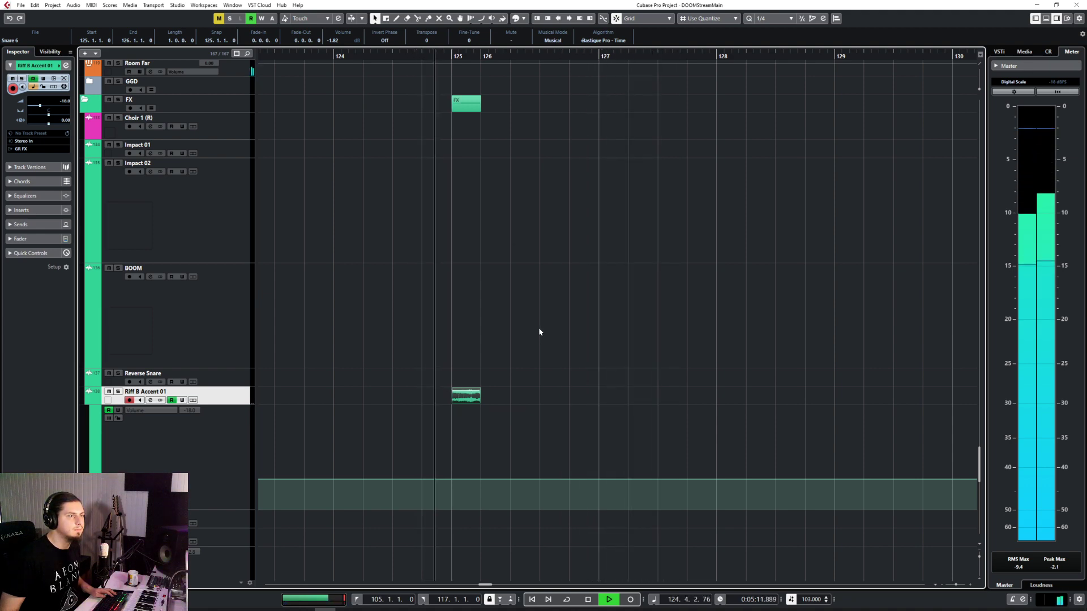
pyautogui.moveTo(452, 390); pyautogui.dragTo(466, 390)
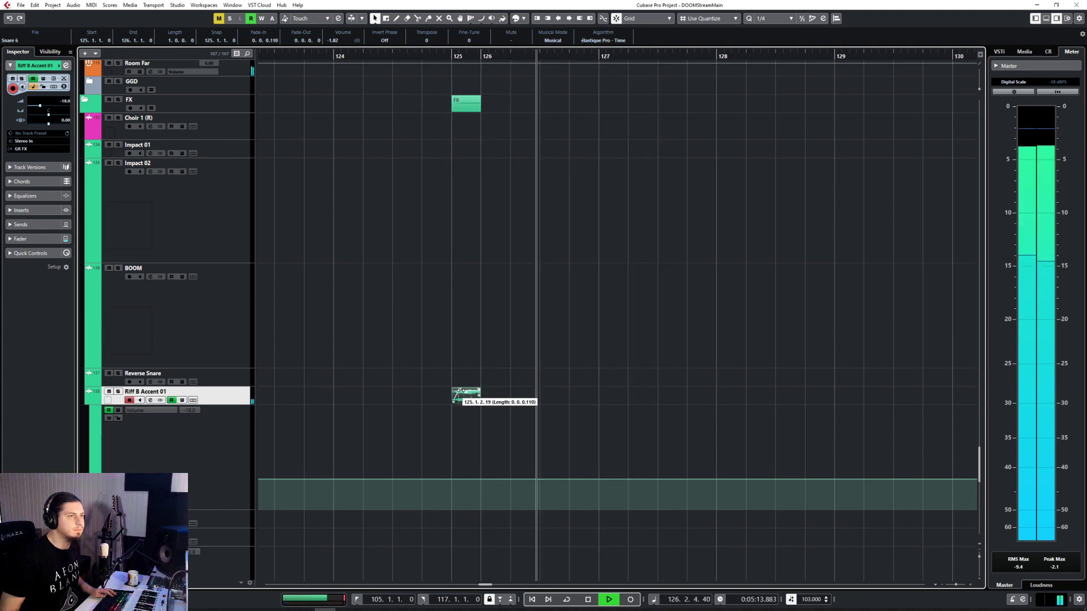
pyautogui.click(419, 59)
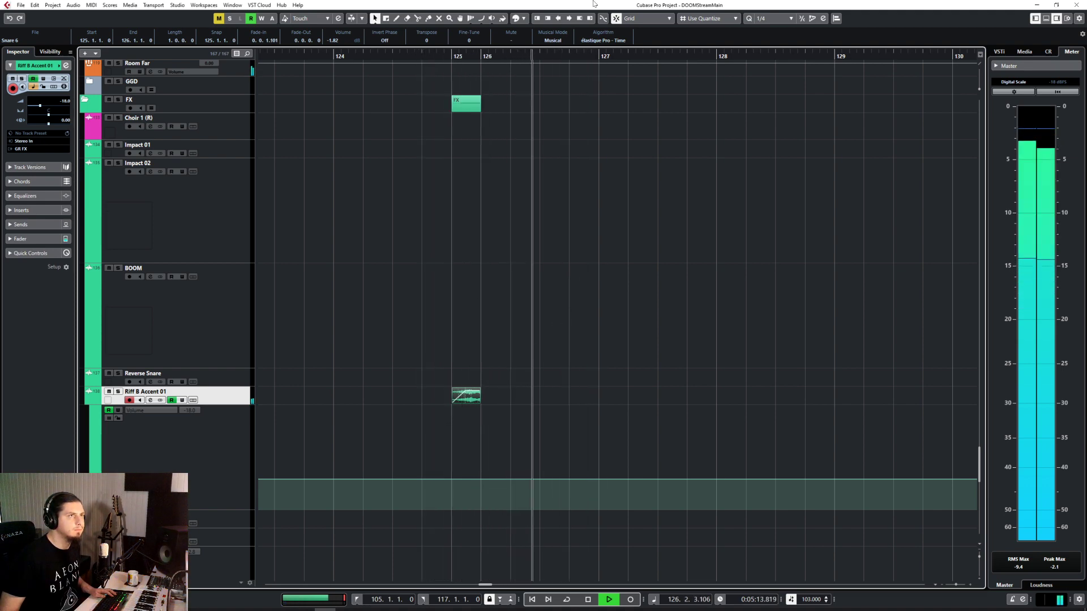
# Start the Snare 6 clip at 124.4.1 with a fade-in of about 0.1.2.103, and play the transition
pyautogui.moveTo(464, 398)
pyautogui.mouseDown()
pyautogui.moveTo(430, 401)
pyautogui.moveTo(451, 389)
pyautogui.mouseUp()
pyautogui.hotkey('ctrl', 'z')
pyautogui.click(390, 56)
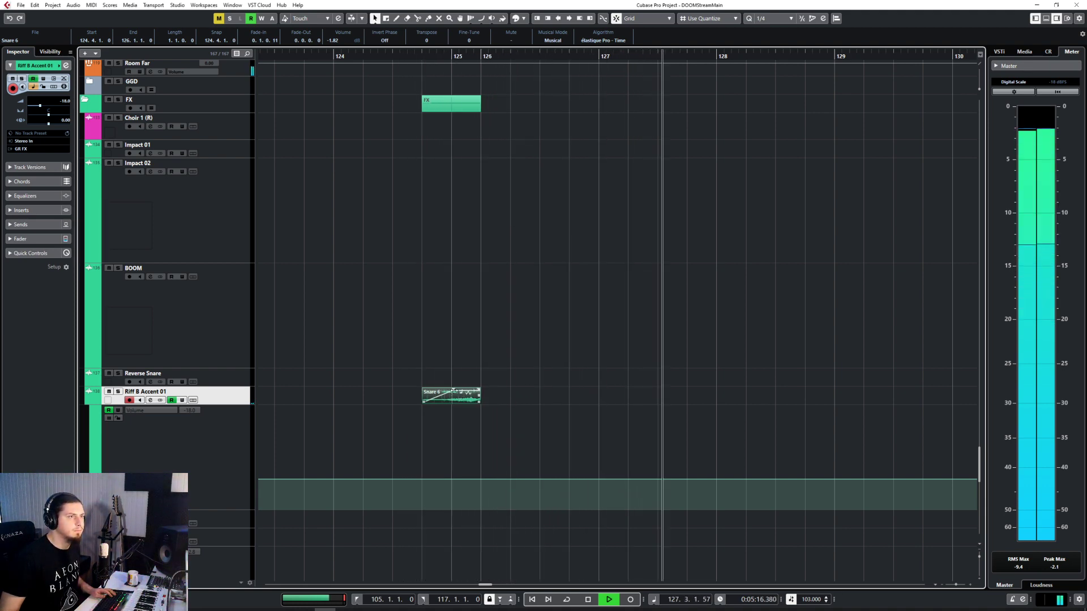
pyautogui.moveTo(471, 395); pyautogui.dragTo(475, 395)
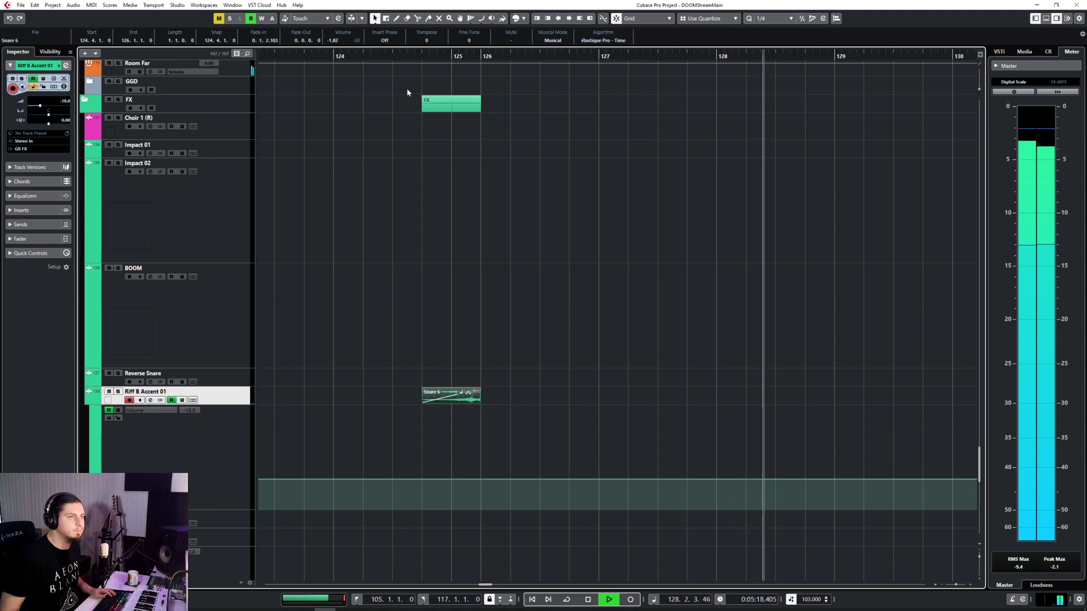
pyautogui.click(395, 56)
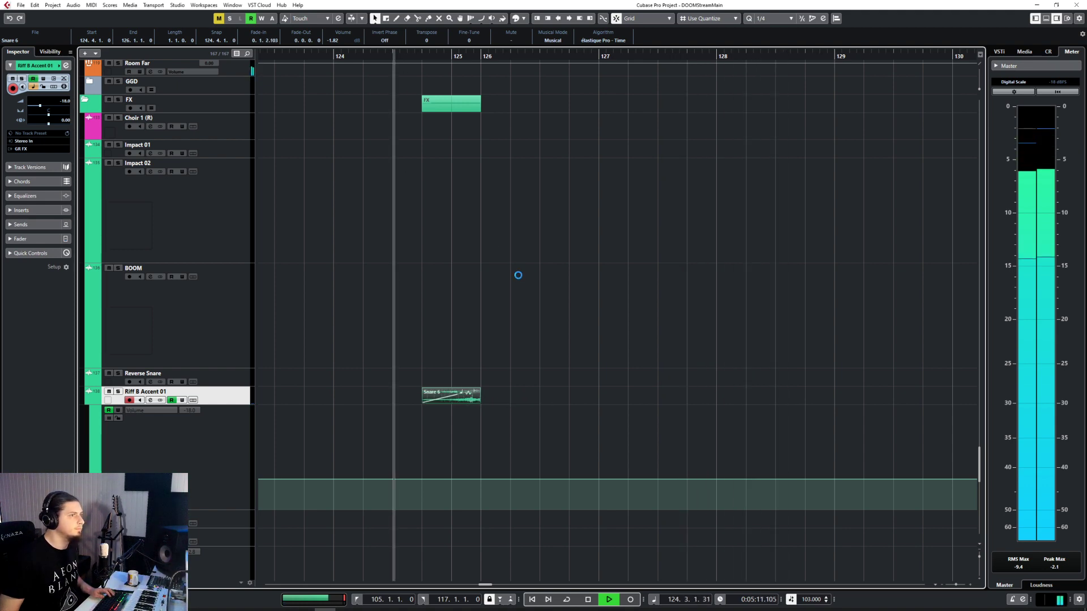
# Solo the R Guitar L 2 and R Guitar R 2 tracks together during playback, and unsolo them to compare with the full mix
pyautogui.scroll(-4, 519, 271)
pyautogui.scroll(-3, 519, 272)
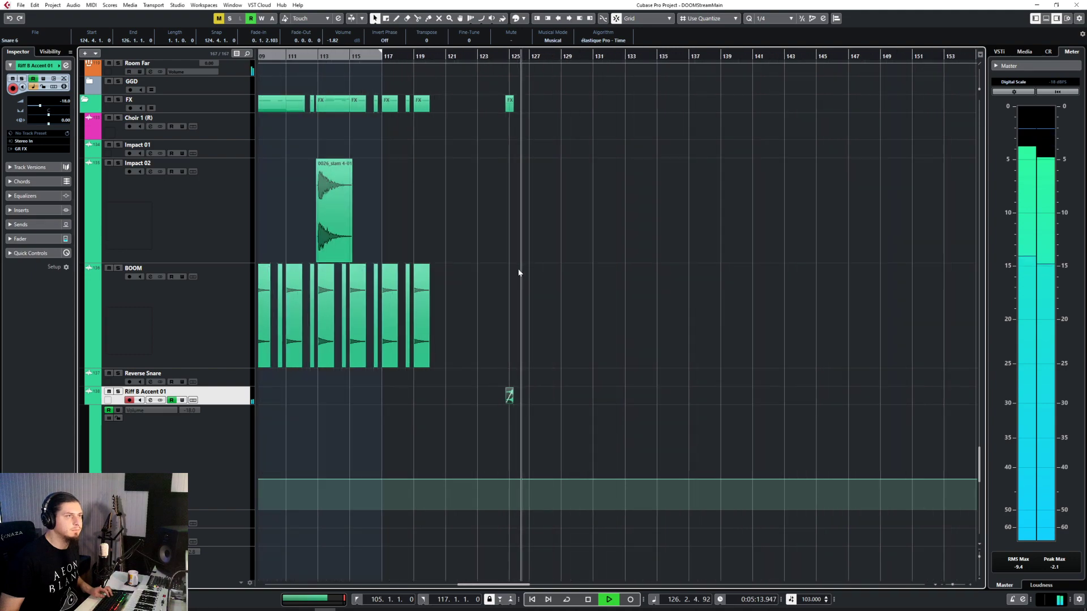
pyautogui.scroll(15, 518, 269)
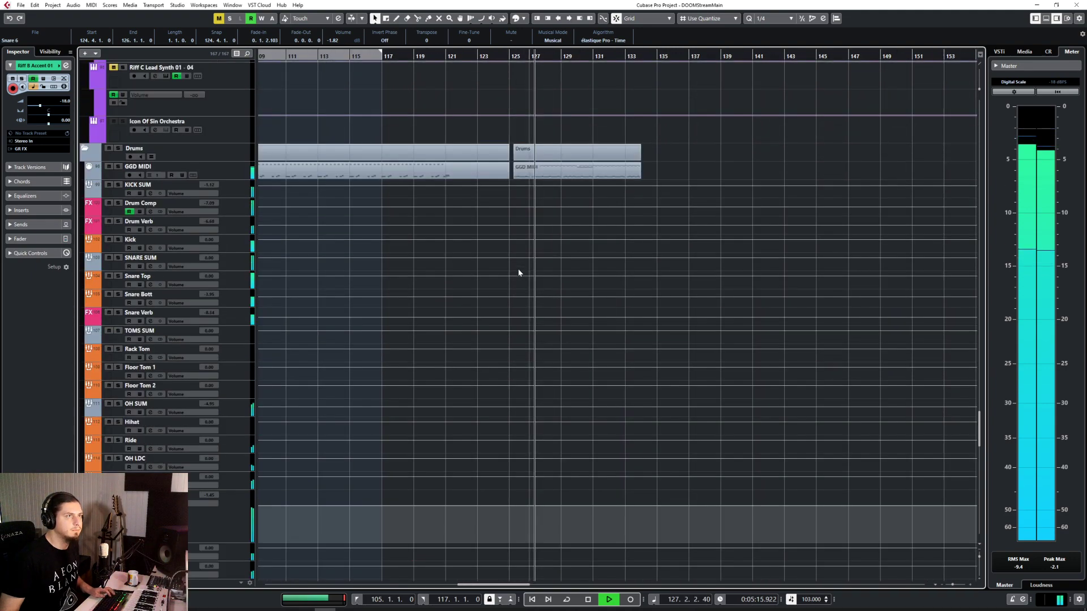
pyautogui.scroll(20, 519, 272)
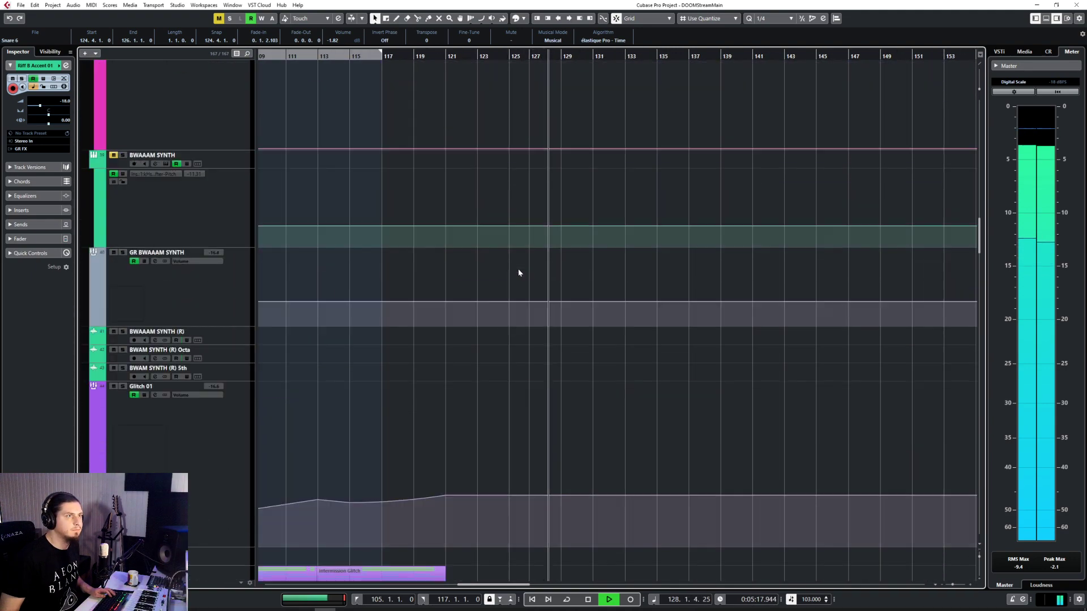
pyautogui.scroll(5, 518, 270)
pyautogui.scroll(-5, 518, 270)
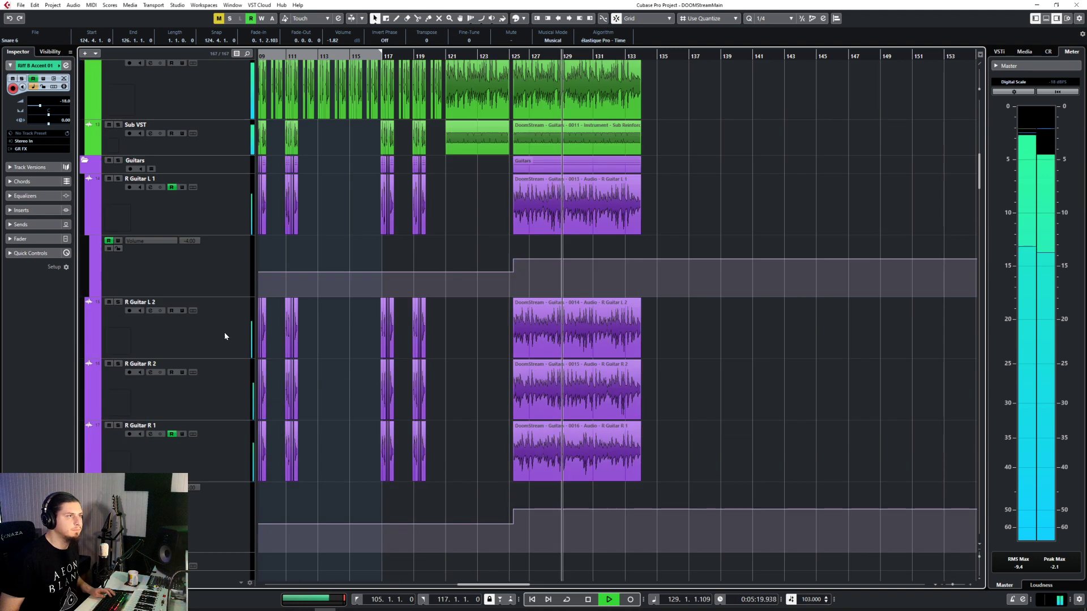
pyautogui.click(224, 333)
pyautogui.keyDown('shift'); pyautogui.click(220, 387); pyautogui.keyUp('shift')
pyautogui.press('s')
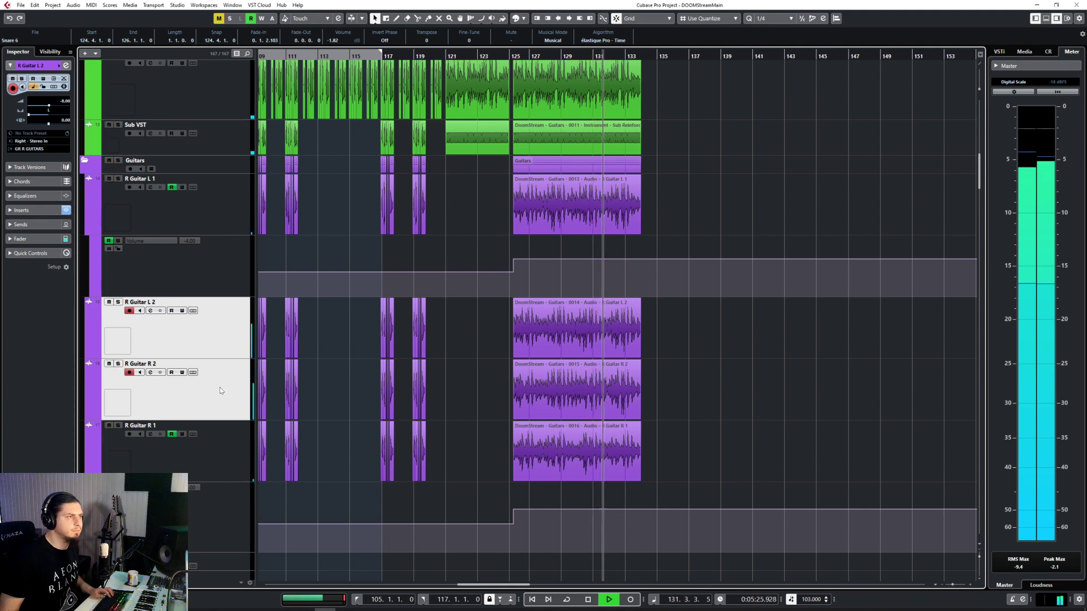
pyautogui.press('s')
# Stop playback, review the synth and Intermission Glitch tracks around the new section, and set the cursor to 125.1.1
pyautogui.scroll(-5, 502, 391)
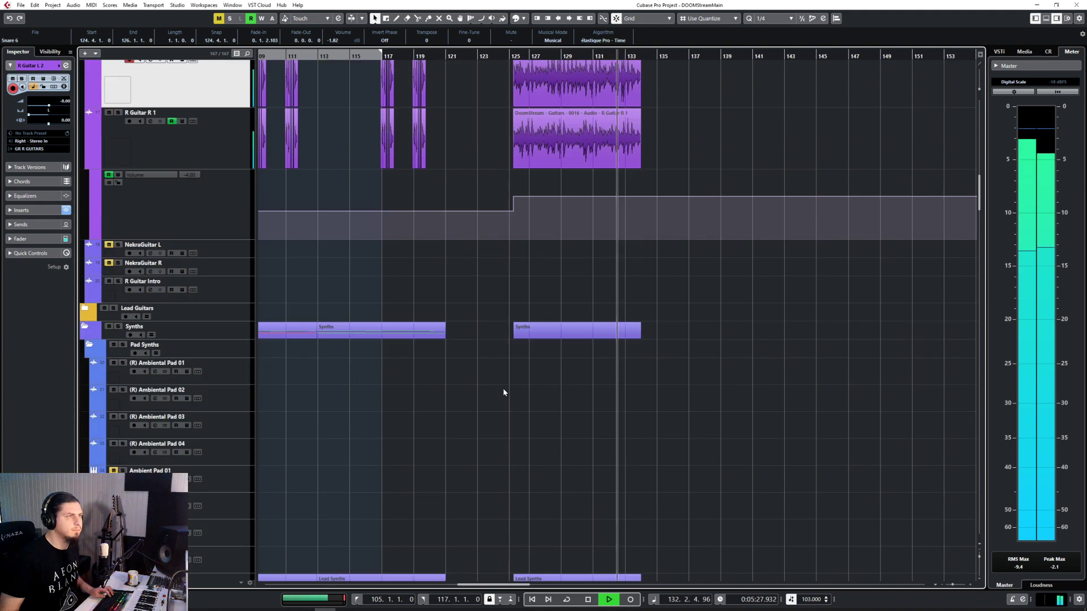
pyautogui.hscroll(-3, 503, 389)
pyautogui.hscroll(4, 504, 390)
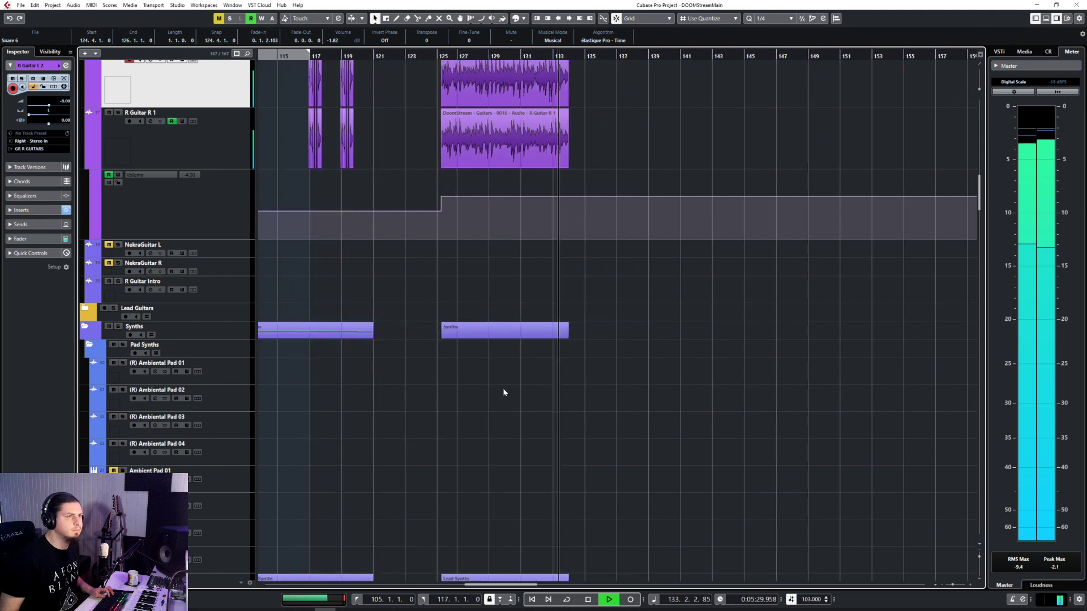
pyautogui.scroll(-15, 502, 388)
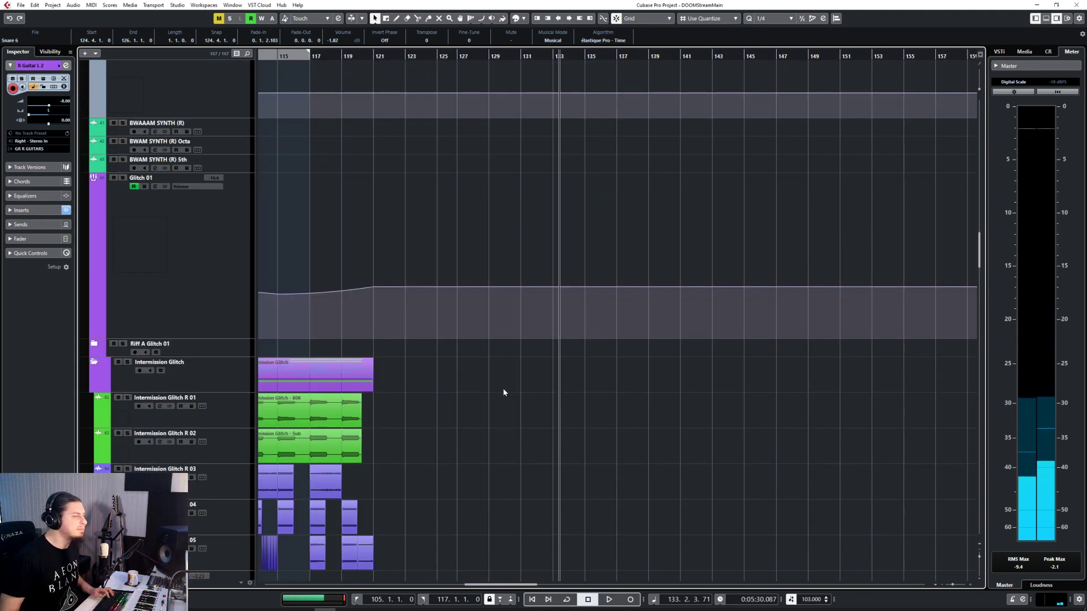
pyautogui.scroll(5, 369, 311)
pyautogui.scroll(-9, 369, 311)
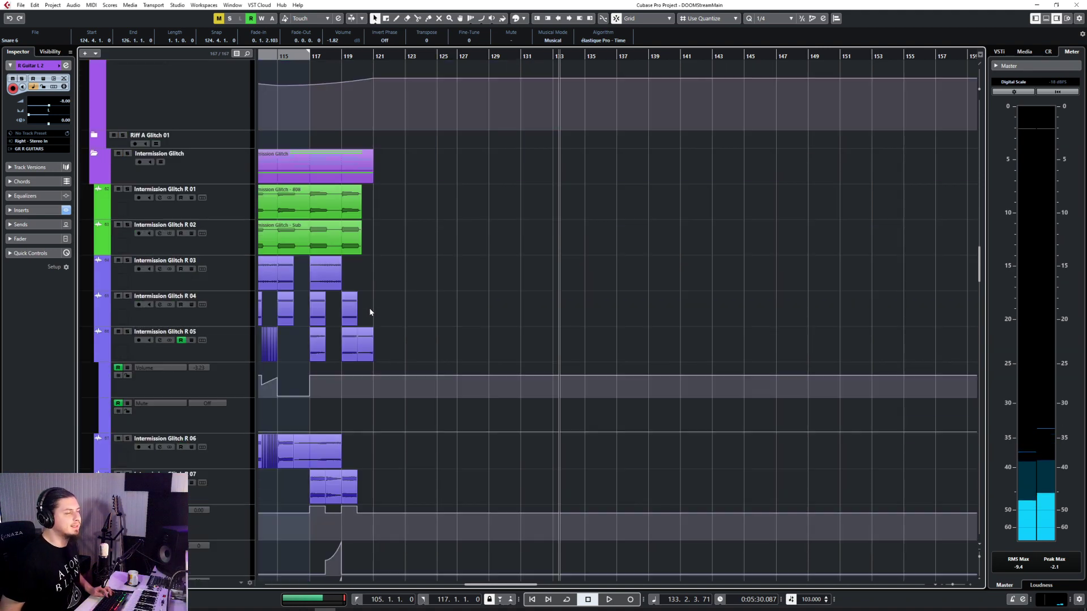
pyautogui.scroll(-8, 370, 312)
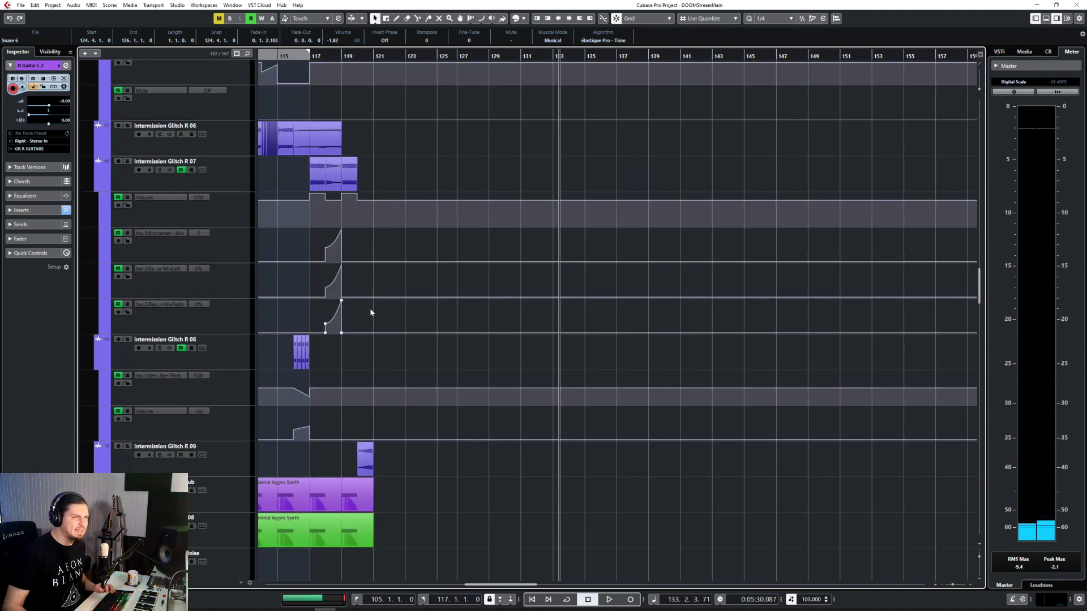
pyautogui.scroll(-10, 440, 464)
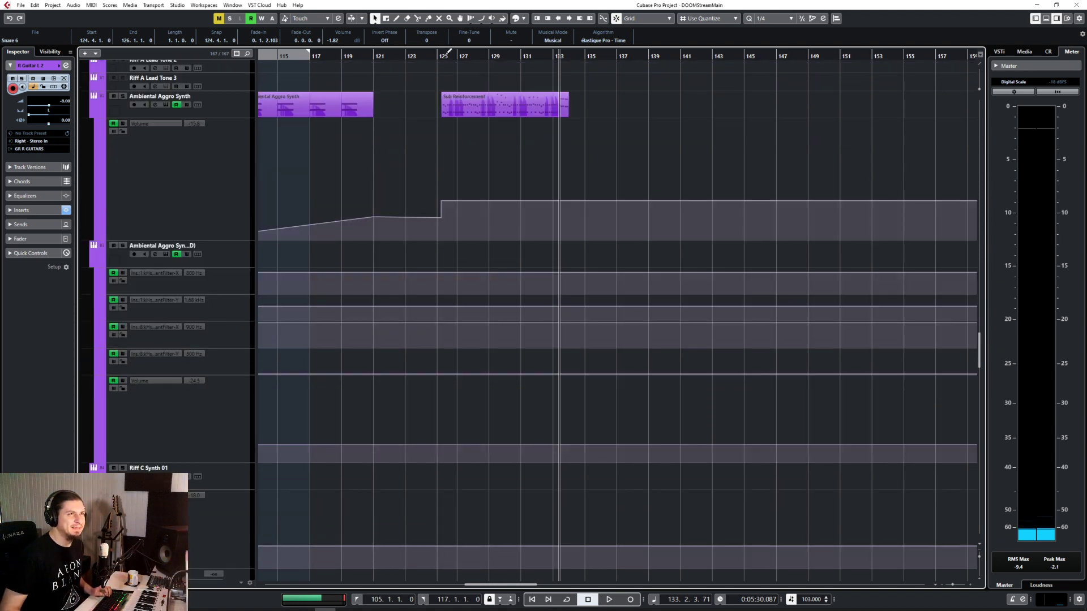
pyautogui.click(445, 55)
pyautogui.click(444, 66)
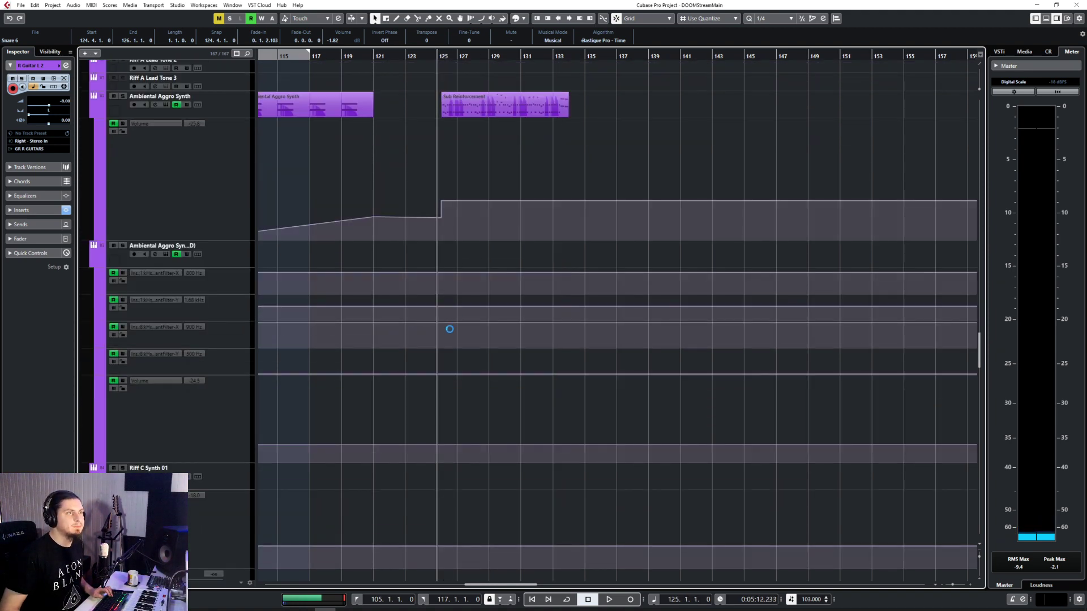
# Copy the BOOM clip at 70.3.1 together with the Sub Drops 01 clip at bar 71 on the BOOM track
pyautogui.scroll(-10, 446, 335)
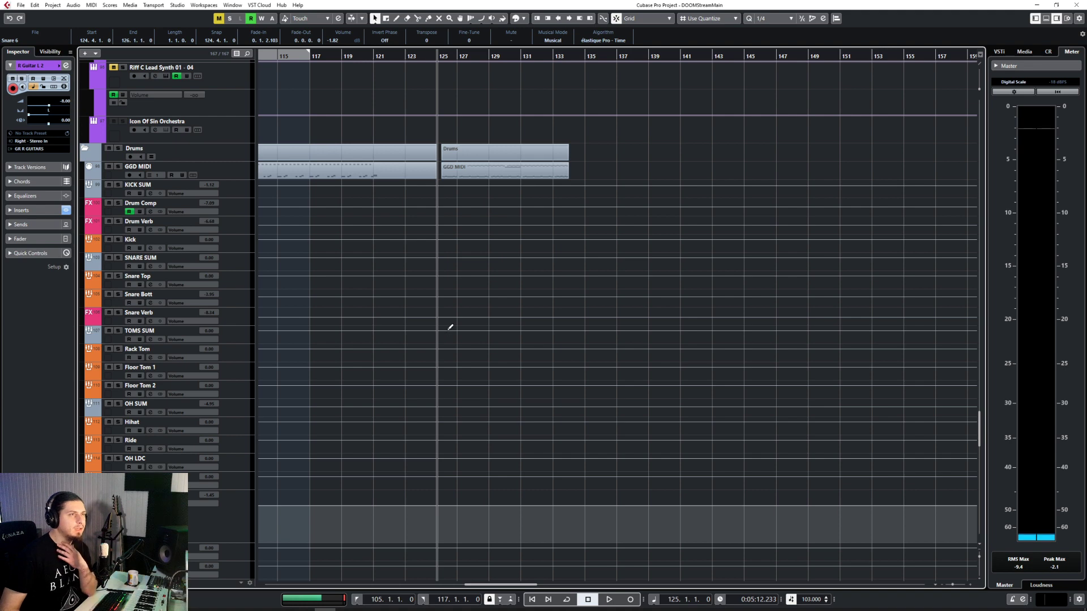
pyautogui.scroll(-12, 447, 325)
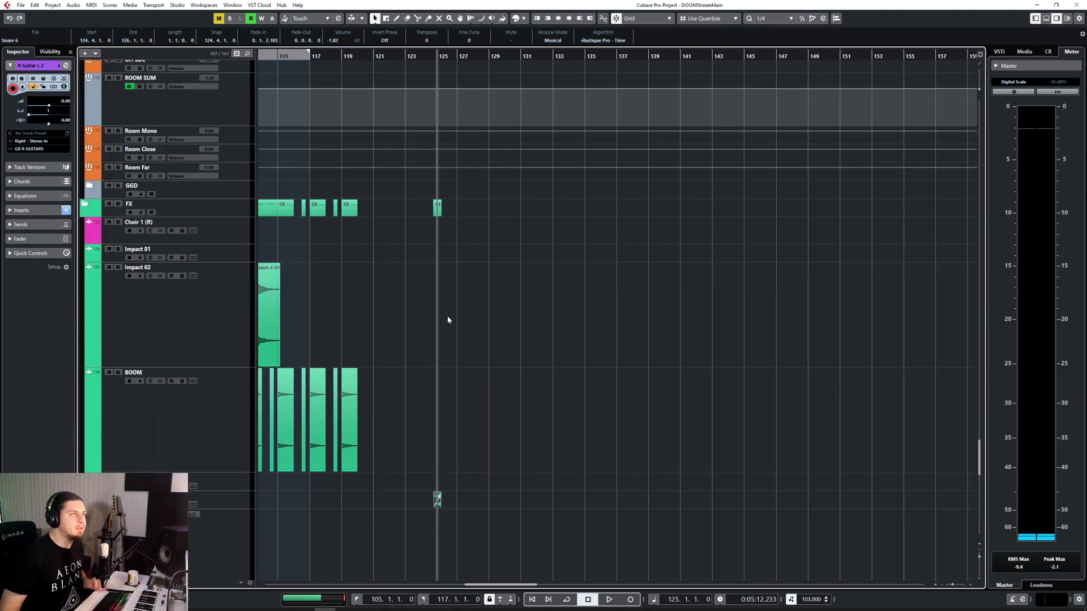
pyautogui.hscroll(-6, 358, 322)
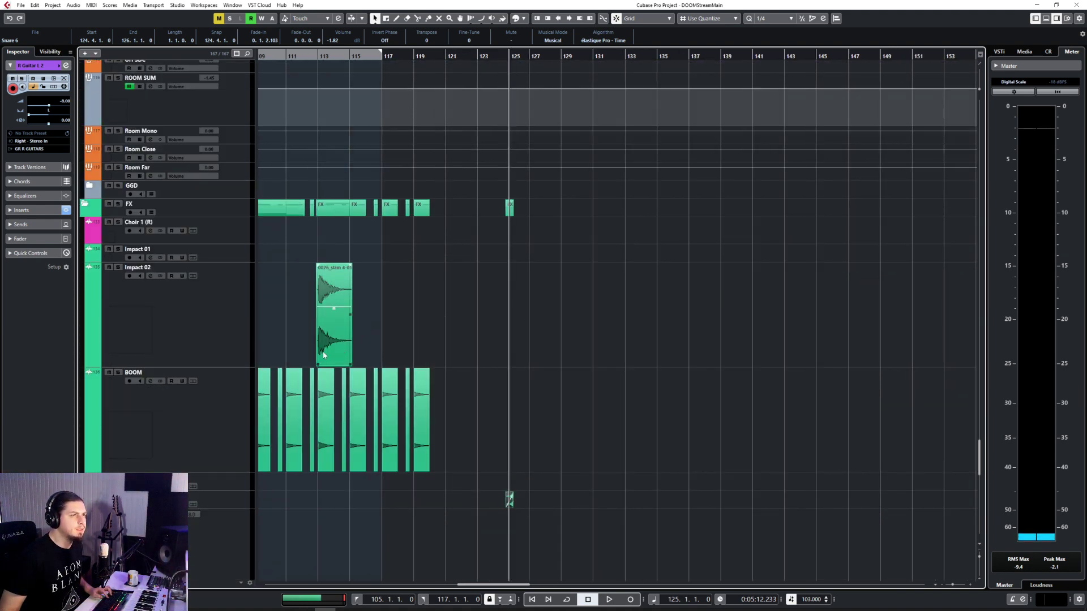
pyautogui.hscroll(-6, 379, 372)
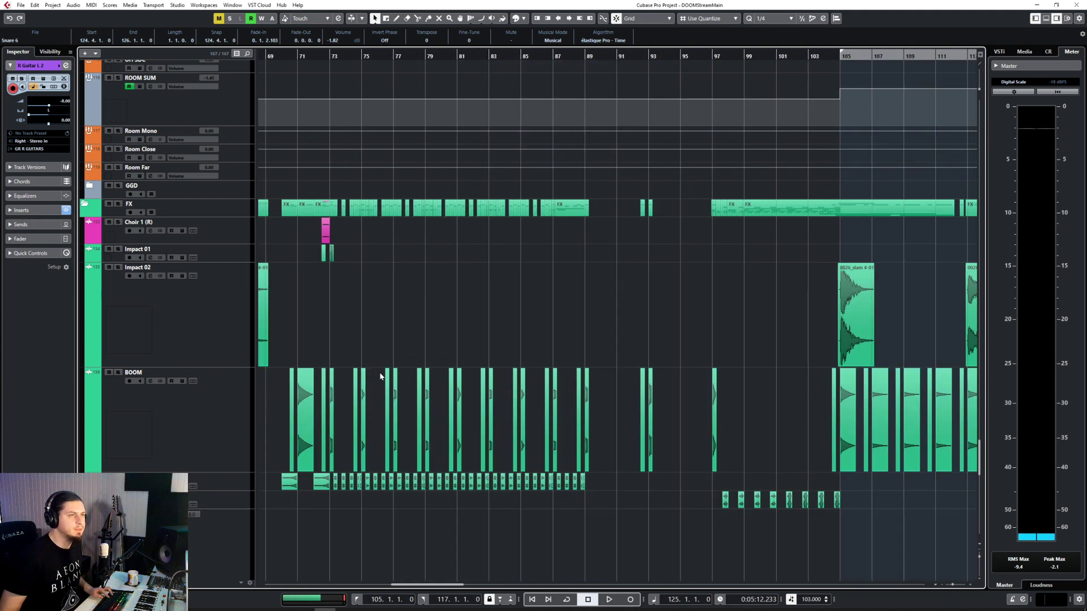
pyautogui.scroll(6, 376, 347)
pyautogui.scroll(3, 364, 352)
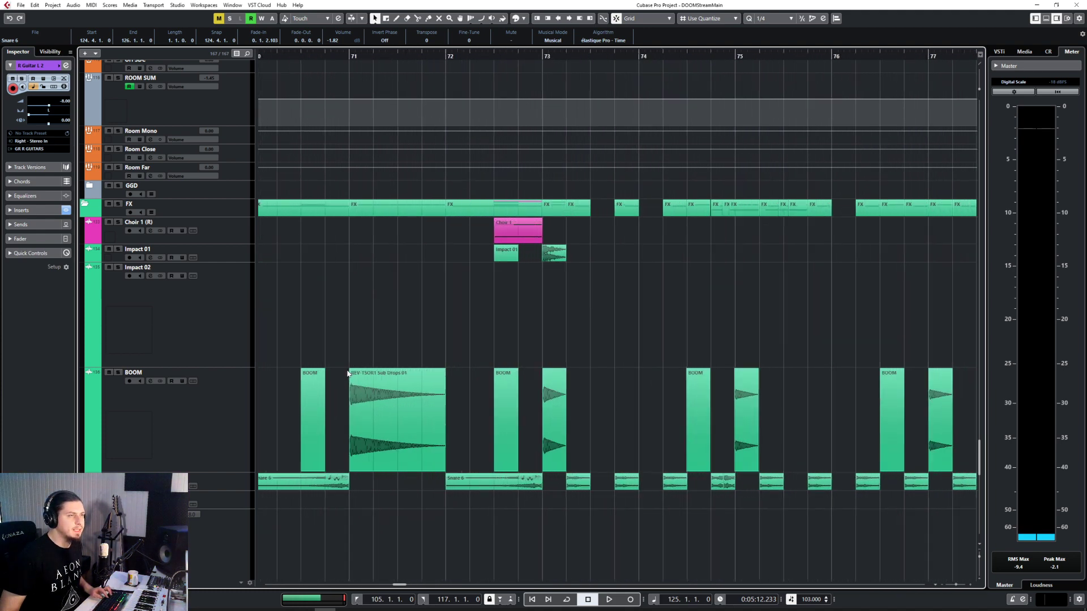
pyautogui.moveTo(296, 347); pyautogui.dragTo(443, 405)
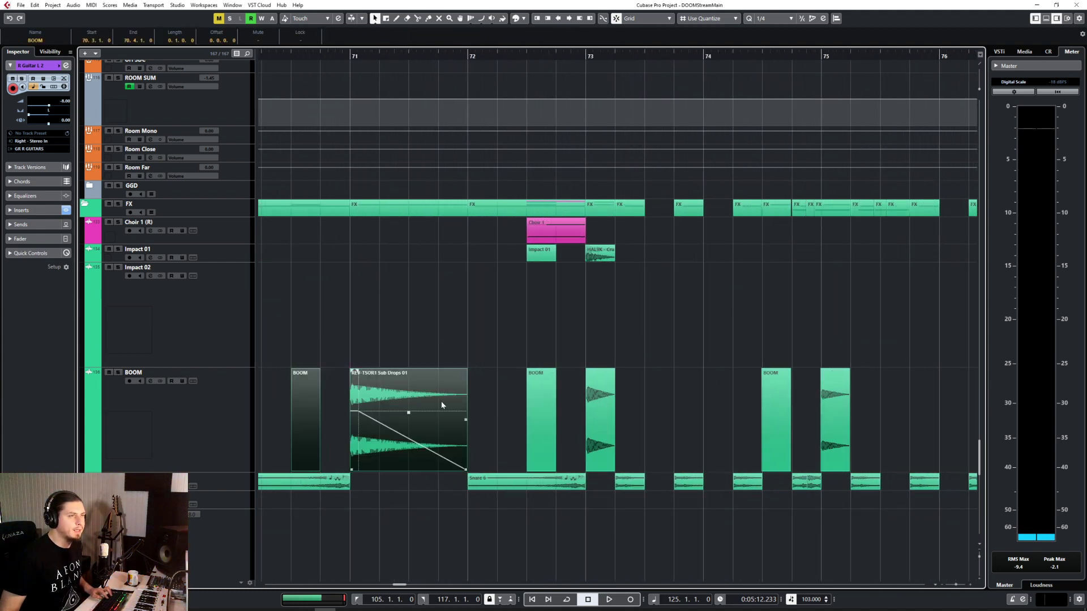
pyautogui.click(276, 409)
pyautogui.click(214, 411)
pyautogui.moveTo(273, 379); pyautogui.dragTo(446, 424)
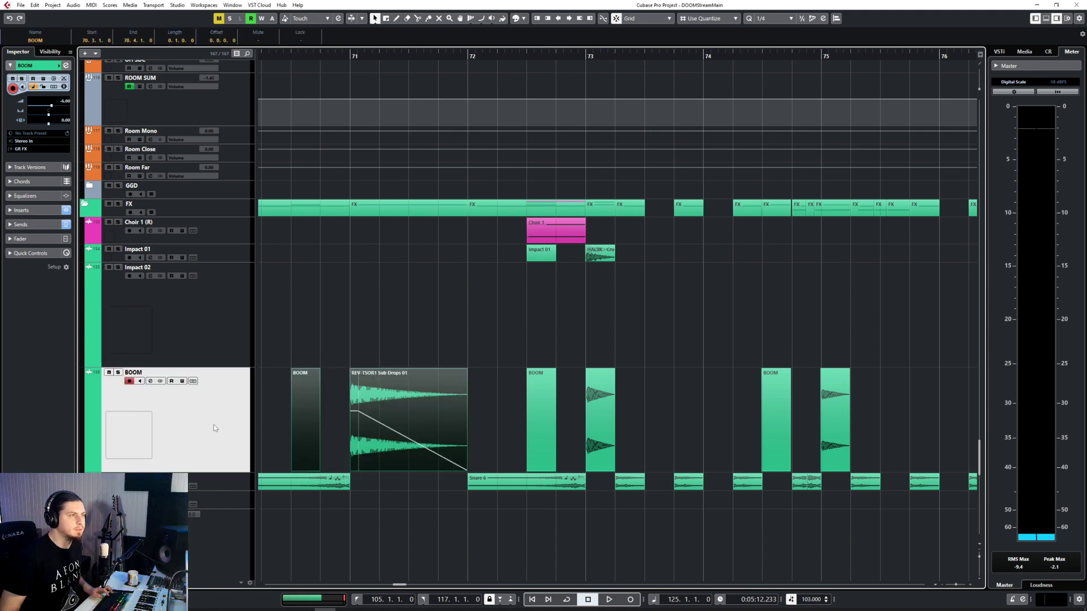
# Paste the copied BOOM and Sub Drops 01 clips on the BOOM track with the first clip starting at 125.1.1
pyautogui.hscroll(15, 595, 430)
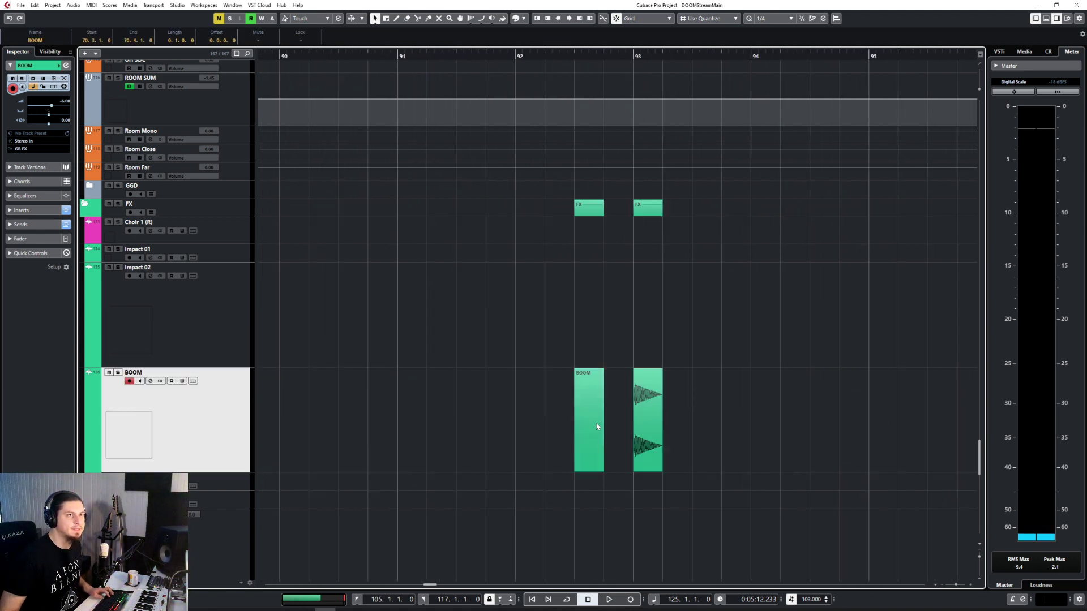
pyautogui.hscroll(15, 596, 422)
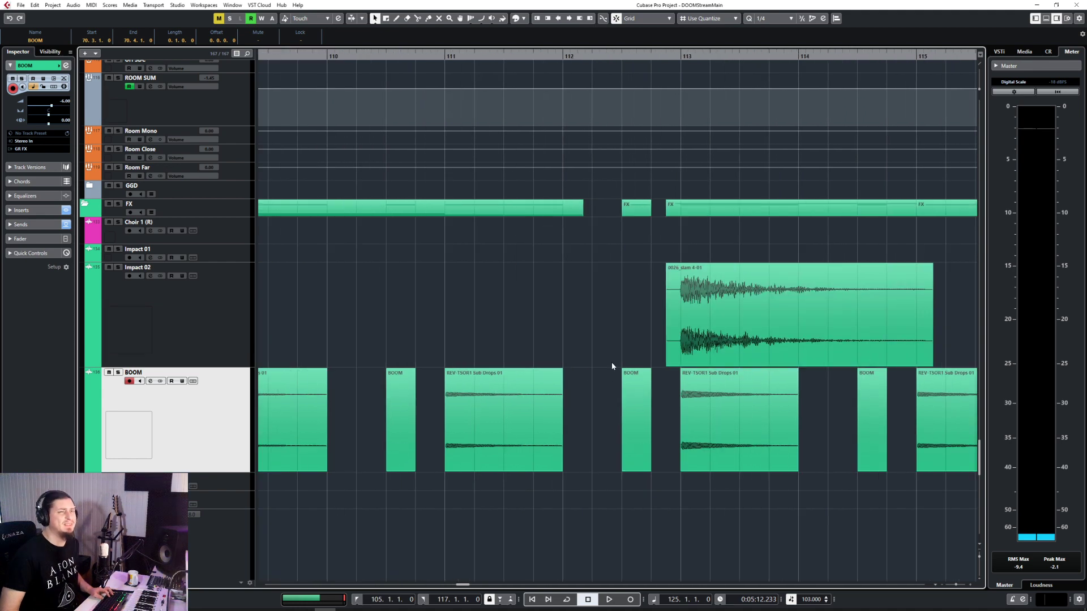
pyautogui.hscroll(12, 611, 367)
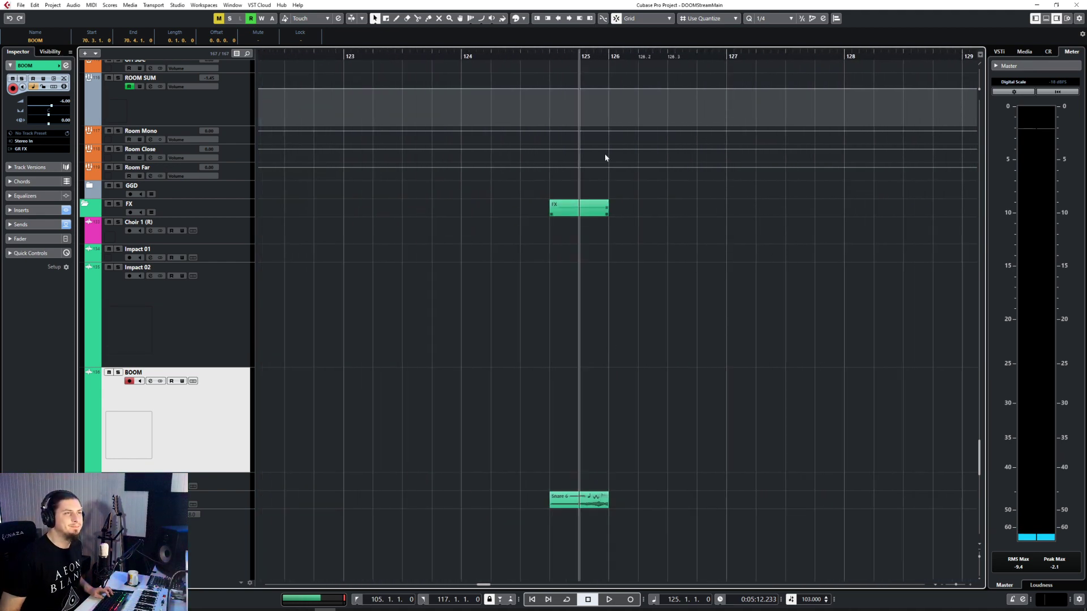
pyautogui.click(581, 58)
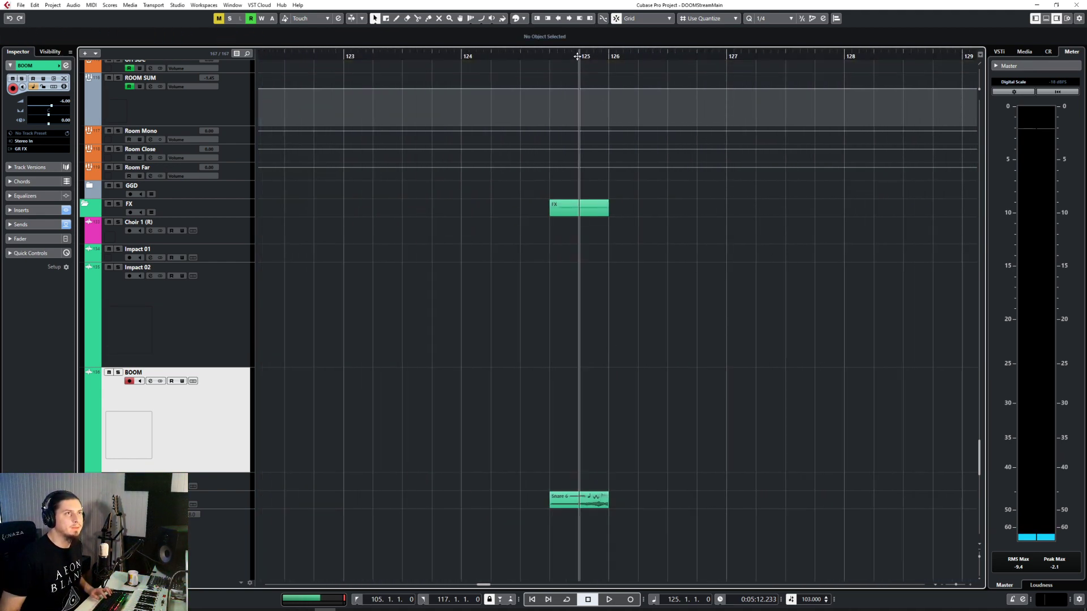
pyautogui.scroll(5, 558, 294)
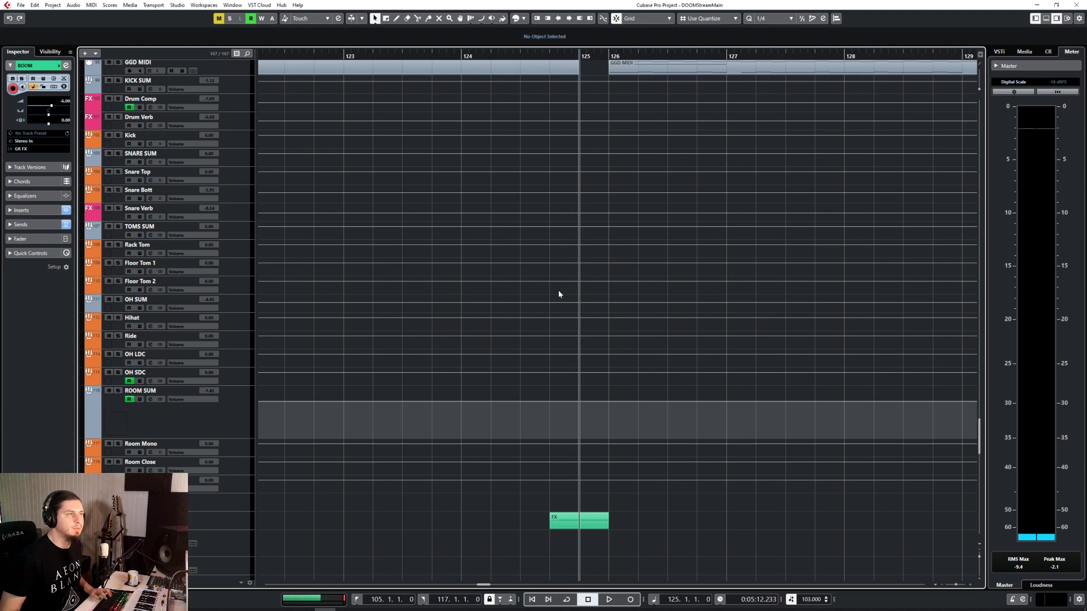
pyautogui.scroll(-5, 558, 294)
pyautogui.hotkey('ctrl', 'z')
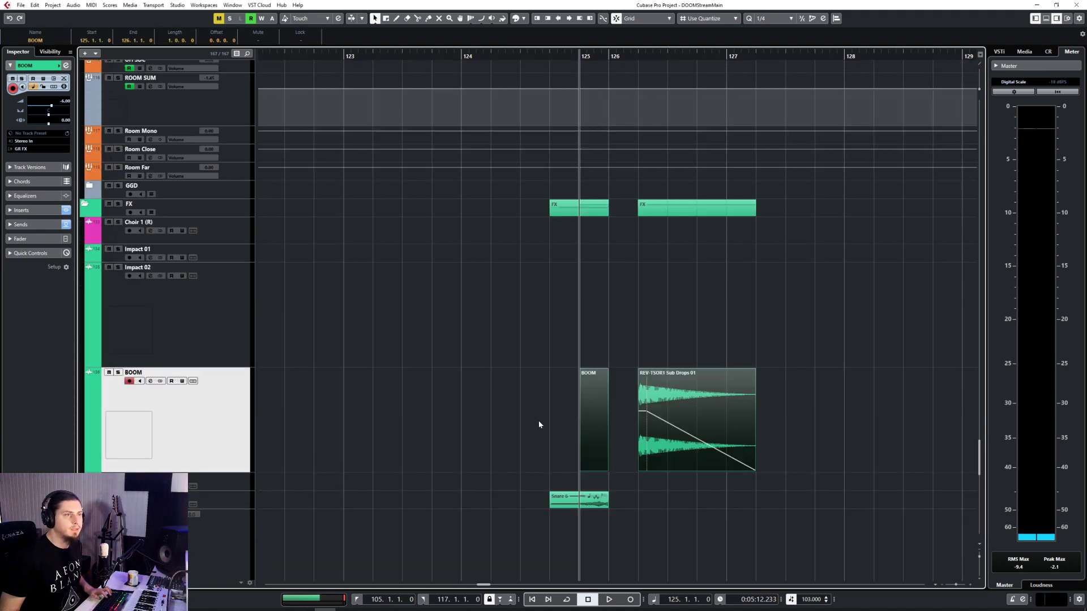
# Move the selected BOOM and Sub Drops clips one beat earlier, to 124.4 and 126.1, and play back the passage from 124.3
pyautogui.scroll(3, 539, 420)
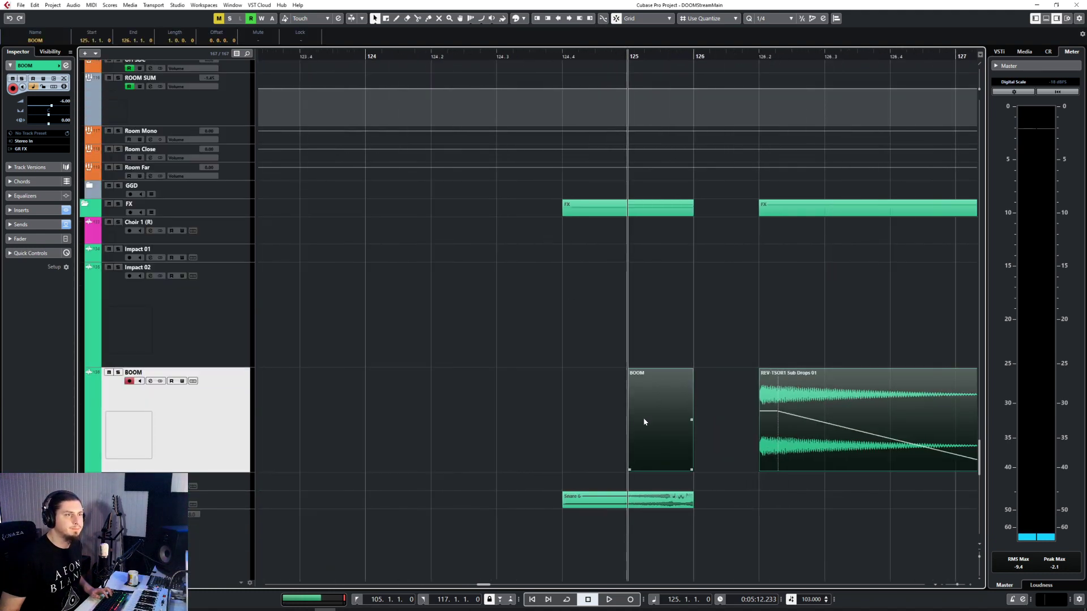
pyautogui.click(497, 55)
pyautogui.press('space')
pyautogui.click(559, 317)
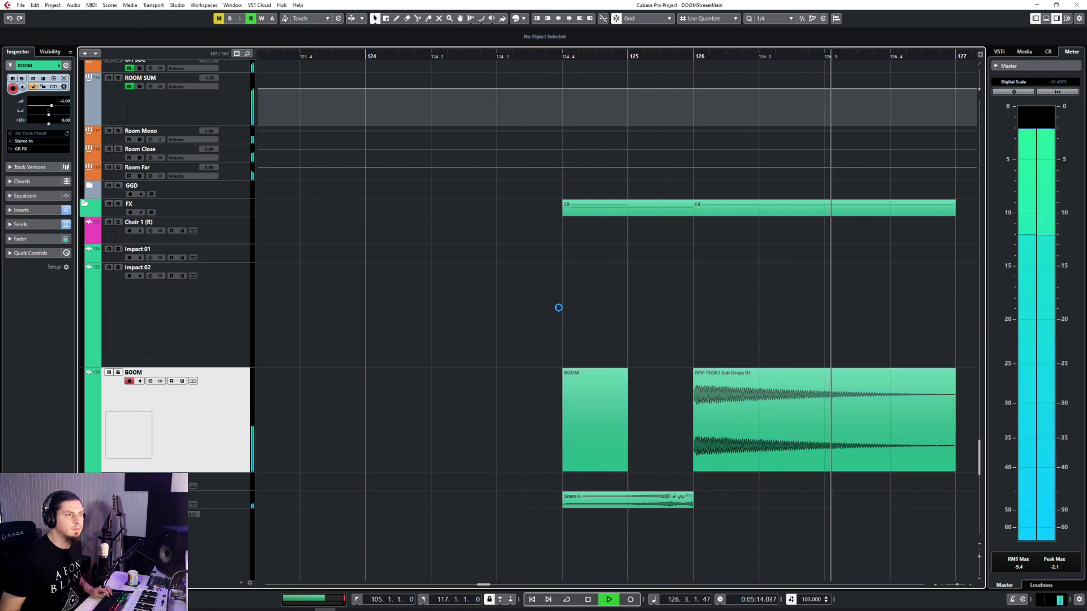
pyautogui.scroll(-5, 558, 307)
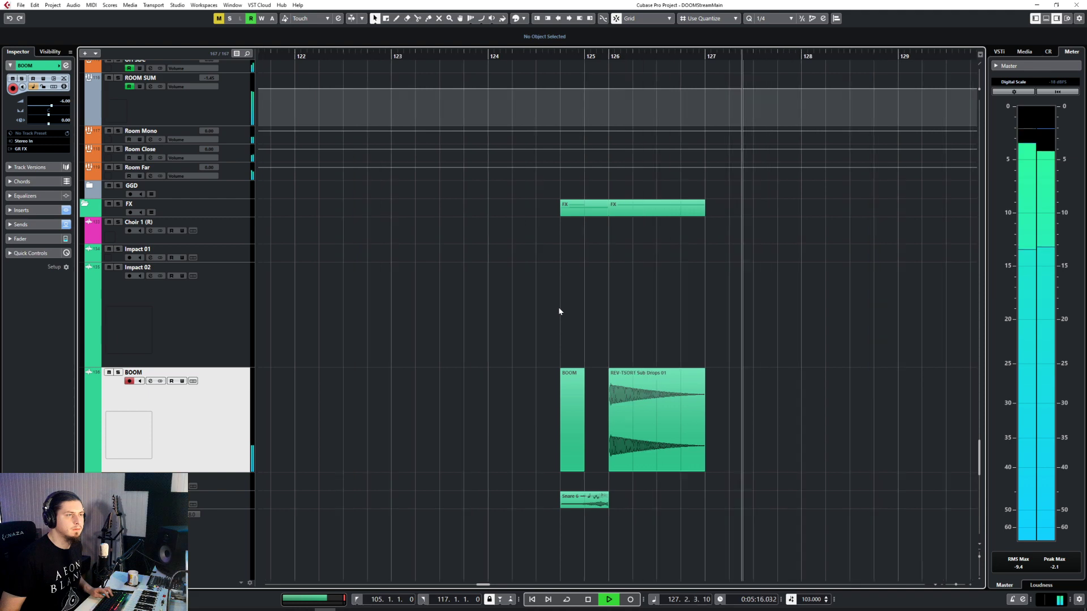
pyautogui.scroll(-3, 558, 307)
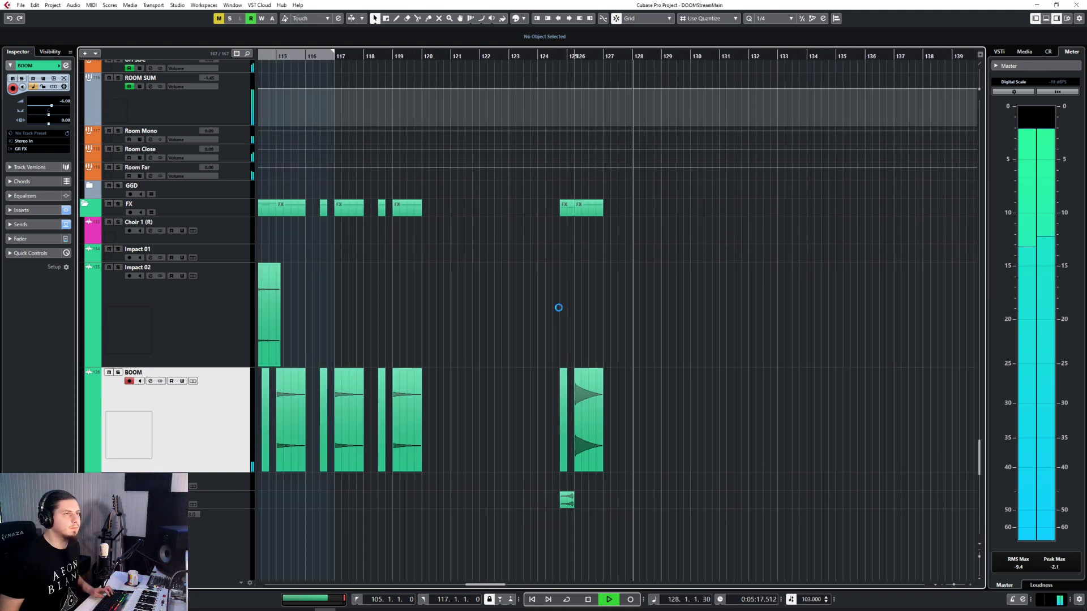
# Select the Riff B Accent 02 track and look over its existing clips earlier in the arrangement
pyautogui.hscroll(-10, 558, 308)
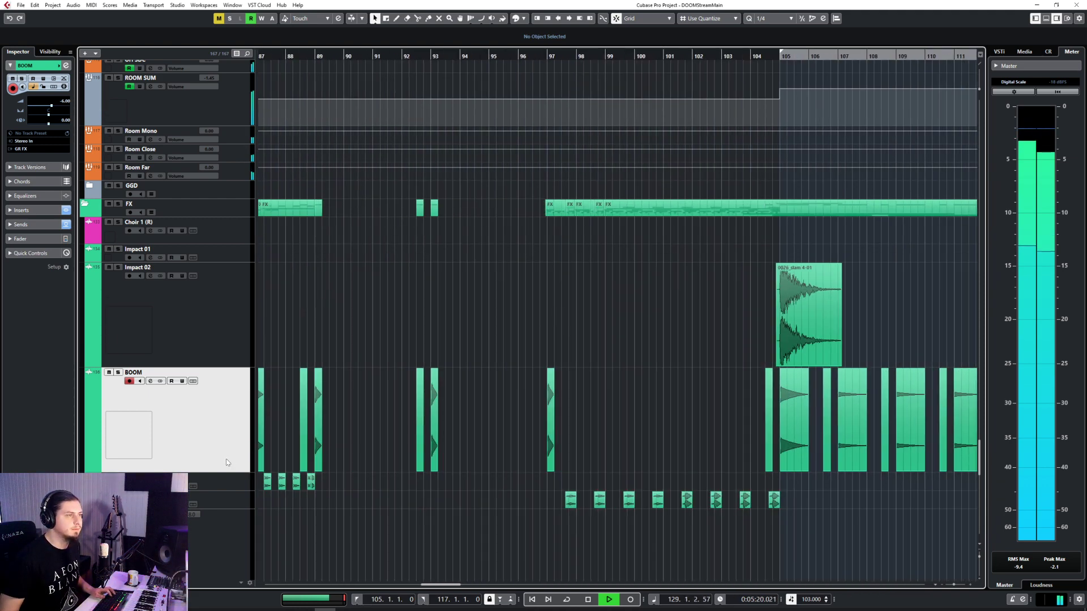
pyautogui.click(227, 480)
pyautogui.scroll(-6, 228, 481)
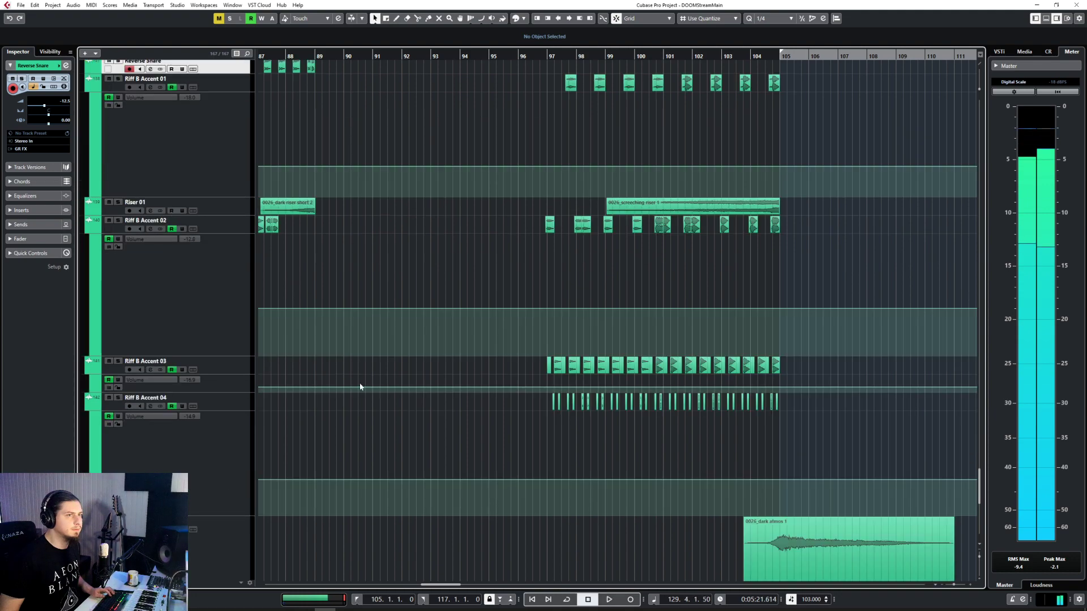
pyautogui.click(226, 218)
pyautogui.hscroll(3, 508, 261)
pyautogui.hscroll(-3, 507, 260)
pyautogui.scroll(2, 507, 261)
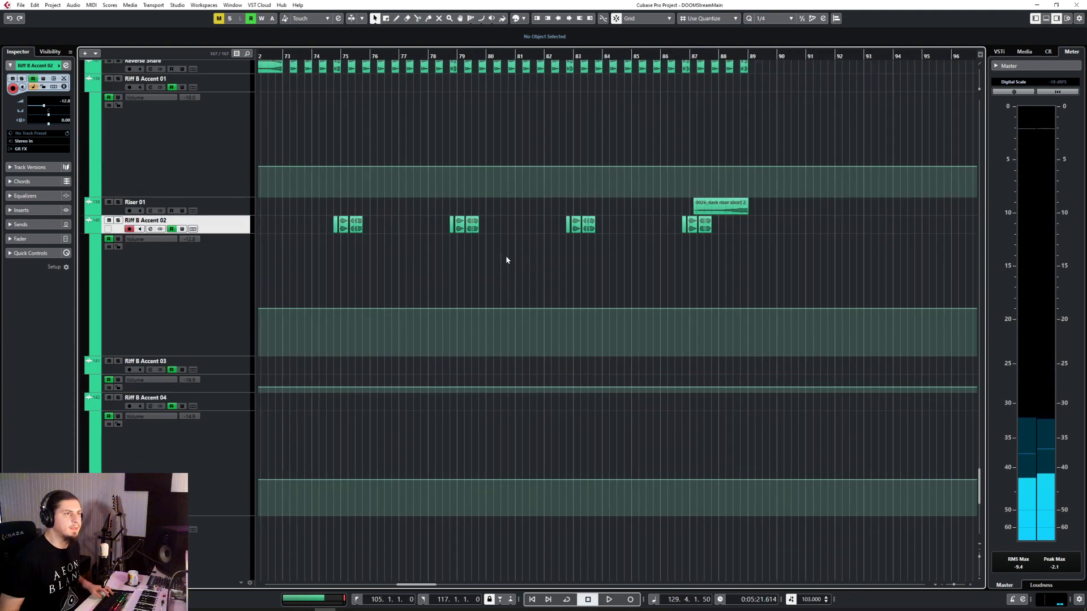
# Place the project cursor at 124.4, at the start of the last clip on the Riff B Accent 01 track
pyautogui.scroll(-2, 508, 260)
pyautogui.hscroll(6, 507, 261)
pyautogui.hscroll(2, 507, 260)
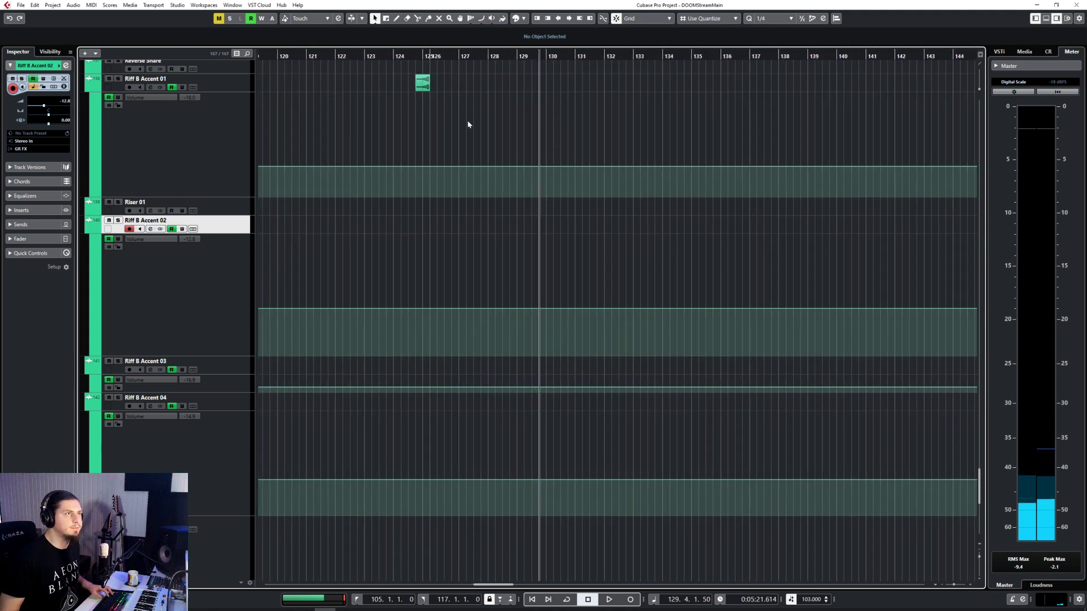
pyautogui.click(419, 63)
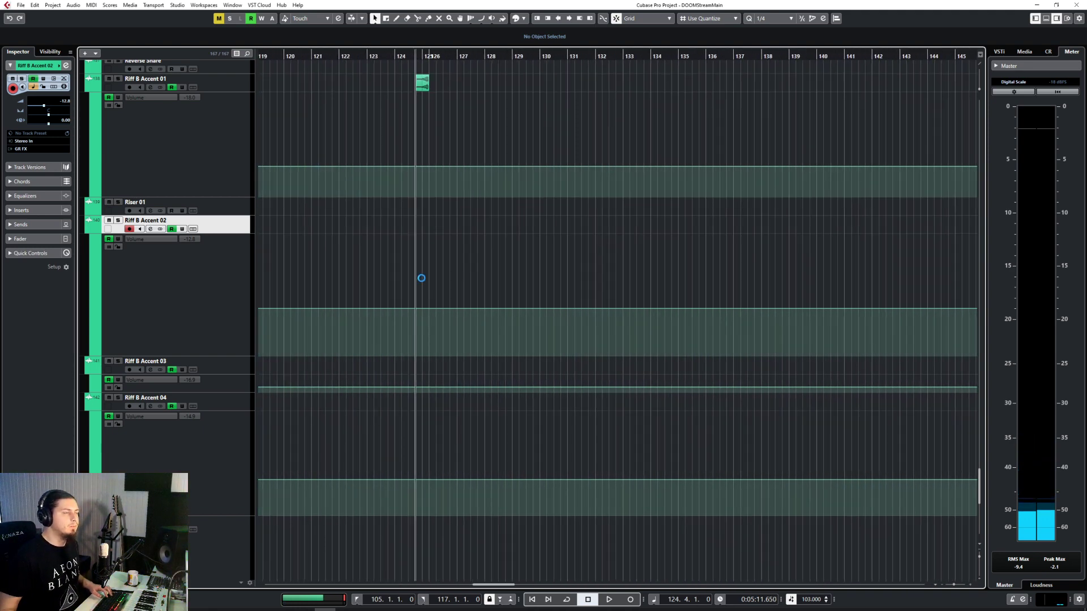
pyautogui.scroll(4, 491, 271)
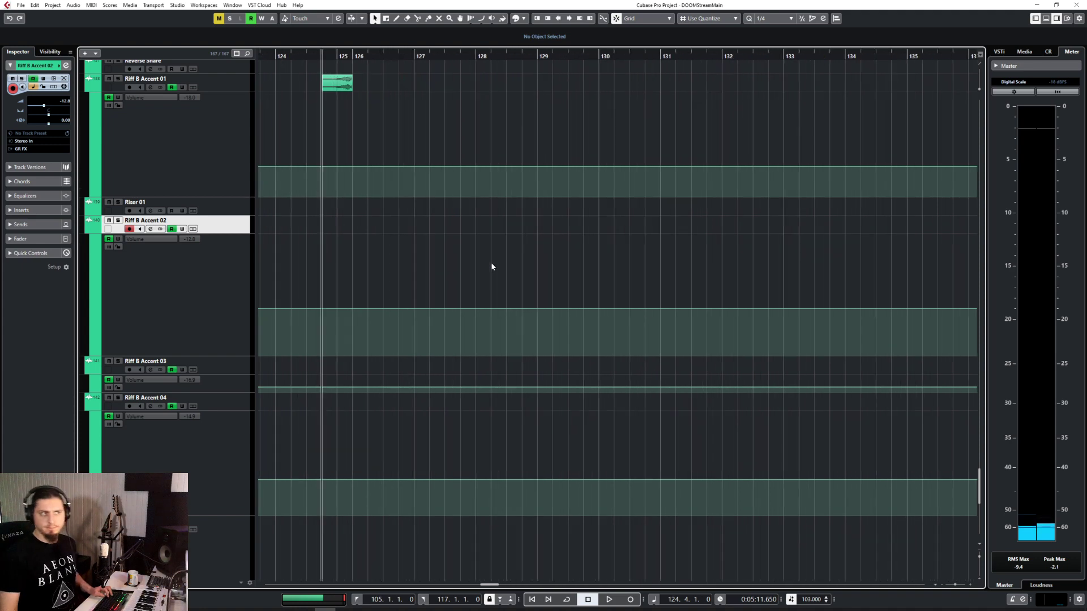
pyautogui.hscroll(-3, 488, 259)
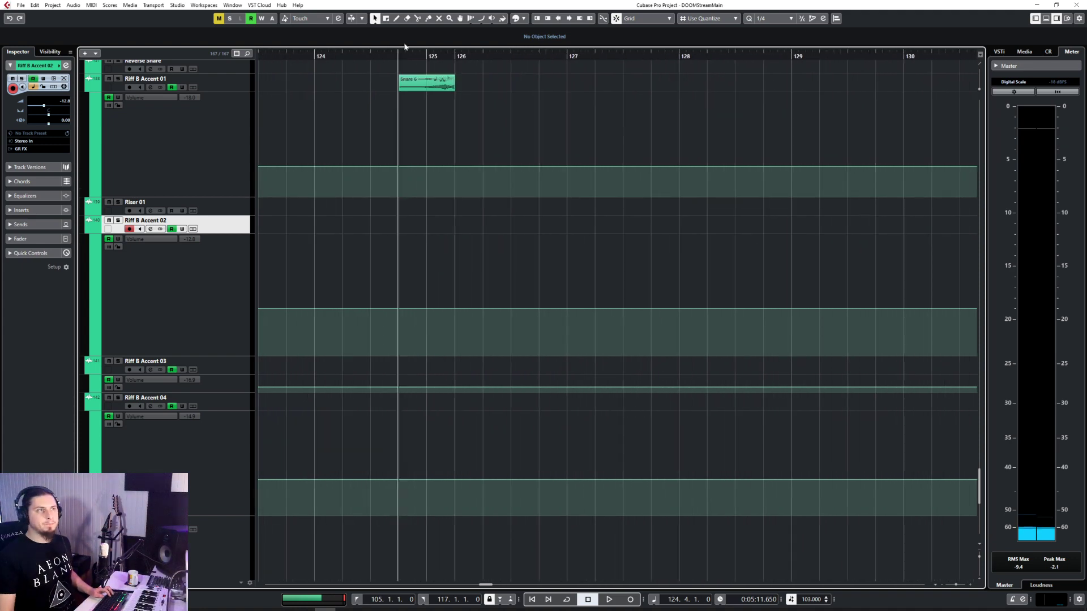
pyautogui.rightClick(238, 228)
pyautogui.moveTo(244, 234)
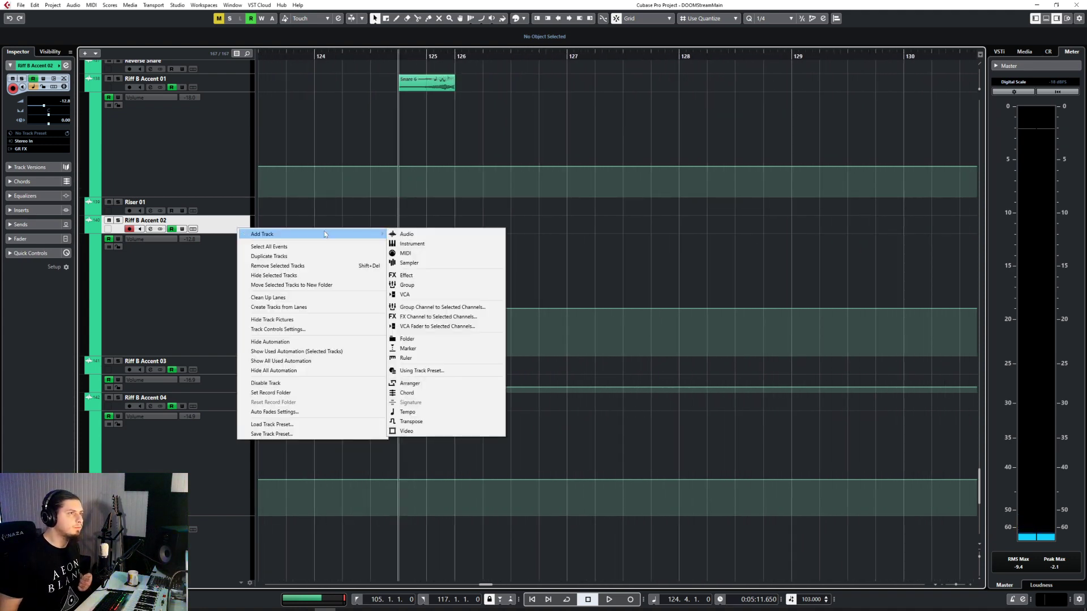
pyautogui.click(216, 221)
# Import the audio file A4 onto Riff B Accent 02, copying it to the working directory and converting the sample rate to 44.100 kHz
pyautogui.click(20, 5)
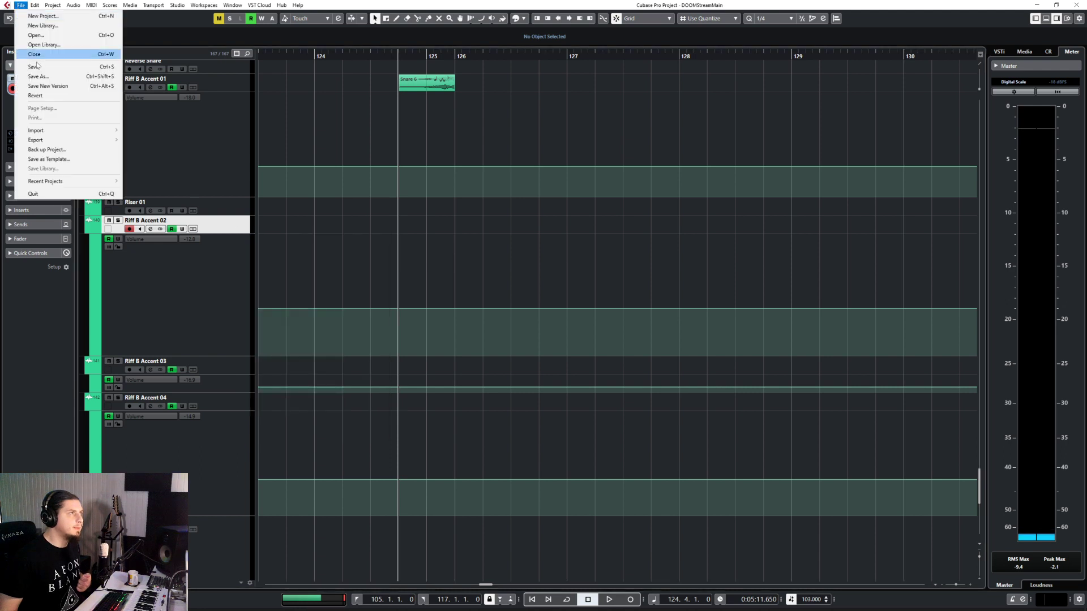
pyautogui.moveTo(51, 130)
pyautogui.click(136, 131)
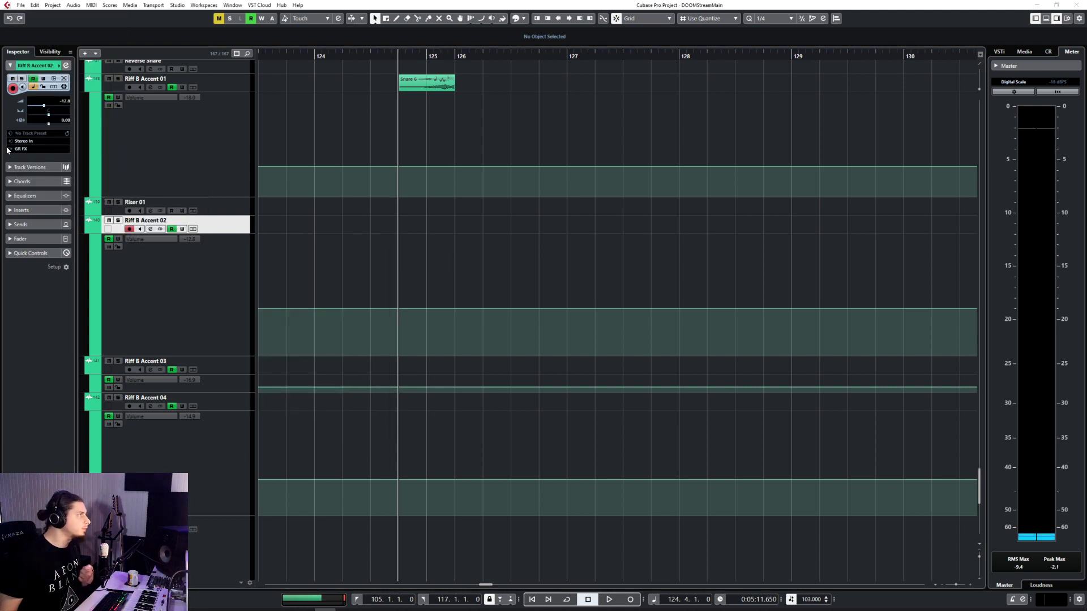
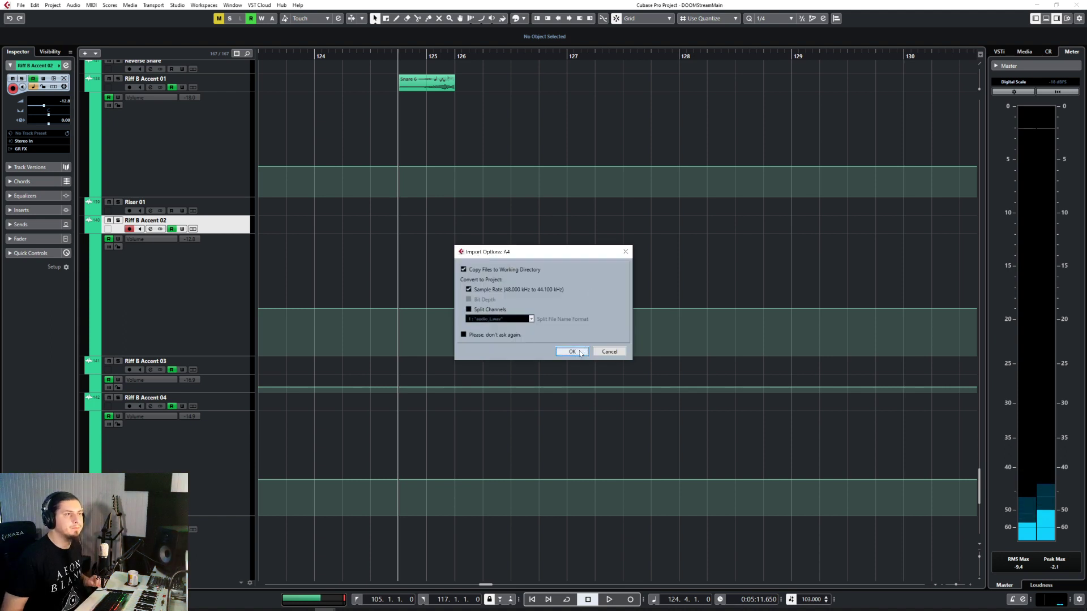
pyautogui.click(573, 351)
pyautogui.scroll(-3, 528, 298)
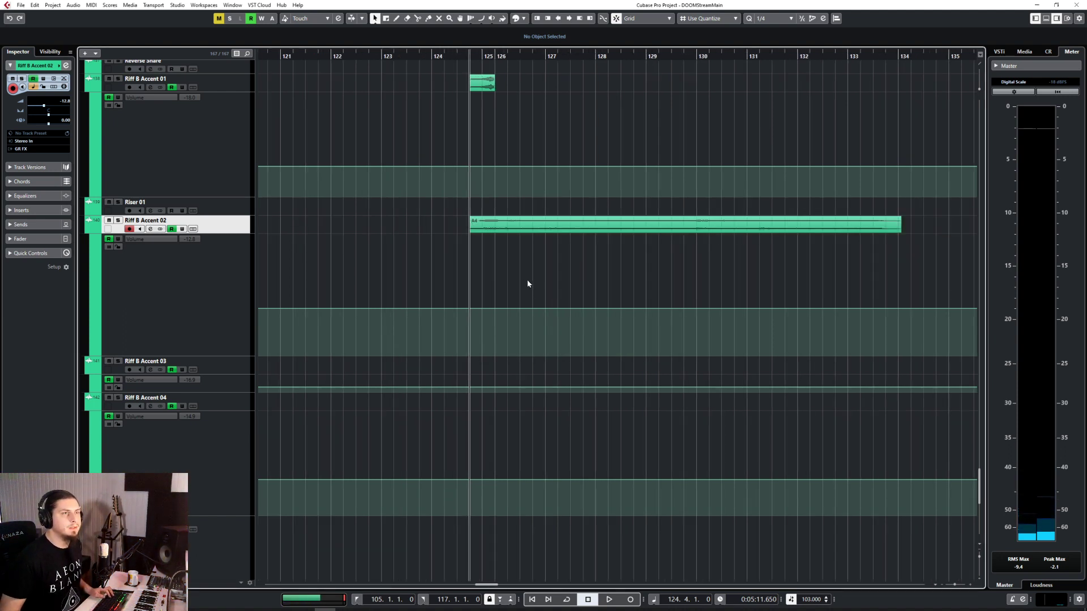
# Solo the Riff B Accent 02 track and audition the A4 clip from its middle and again from bar 125
pyautogui.click(666, 55)
pyautogui.press('s')
pyautogui.press('space')
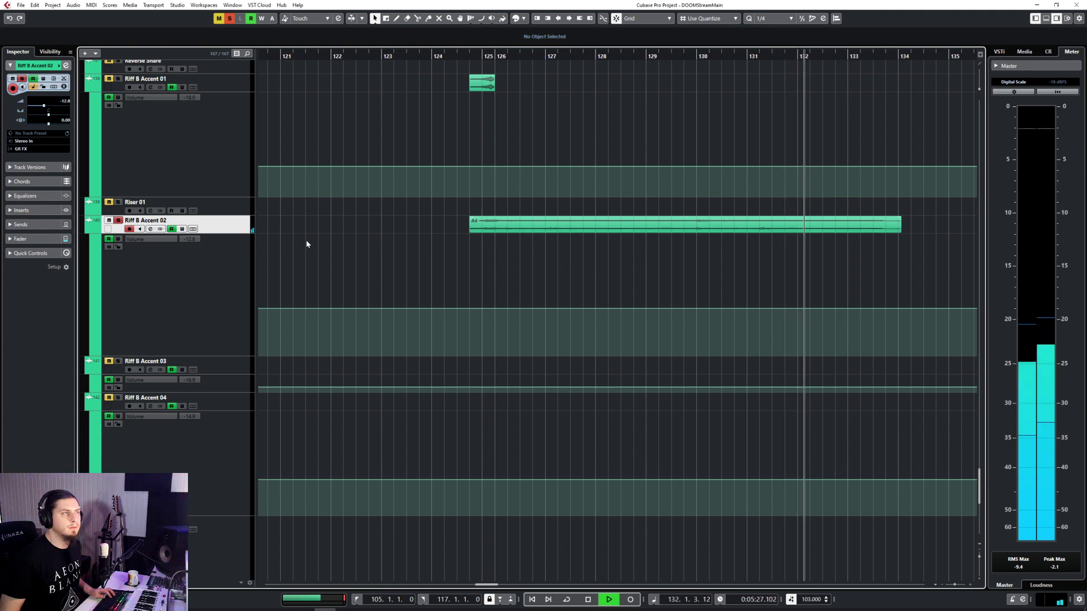
pyautogui.click(482, 56)
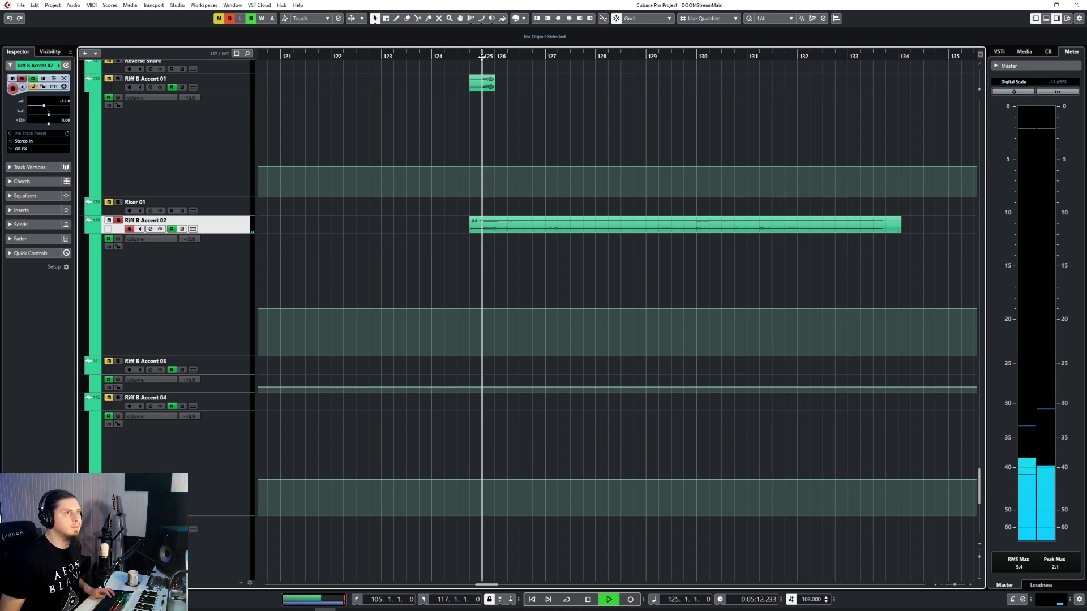
pyautogui.press('h')
pyautogui.press('h')
pyautogui.press('space')
# Move the A4 clip to start at 125.1 and play it back from bar 125
pyautogui.click(589, 230)
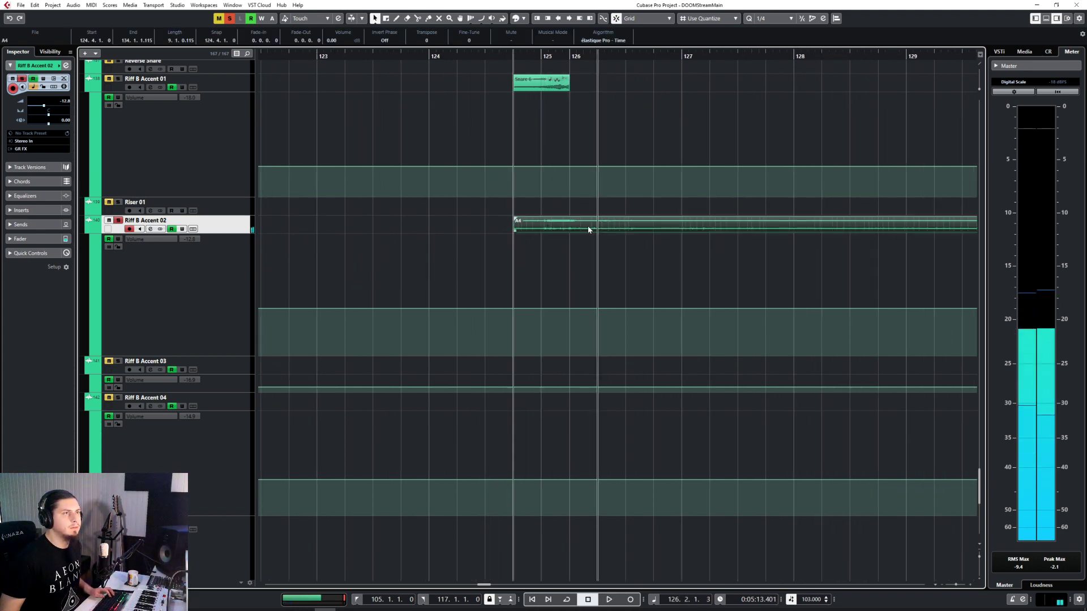
pyautogui.moveTo(588, 230); pyautogui.dragTo(613, 227)
pyautogui.click(535, 57)
pyautogui.press('space')
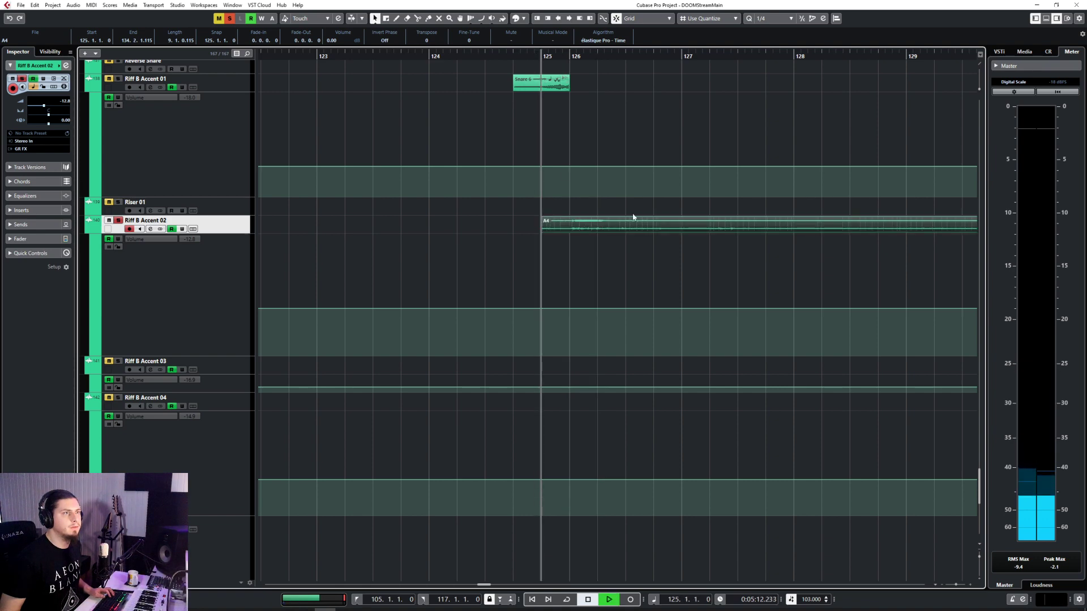
pyautogui.keyDown('ctrl'); pyautogui.scroll(2, 573, 248); pyautogui.keyUp('ctrl')
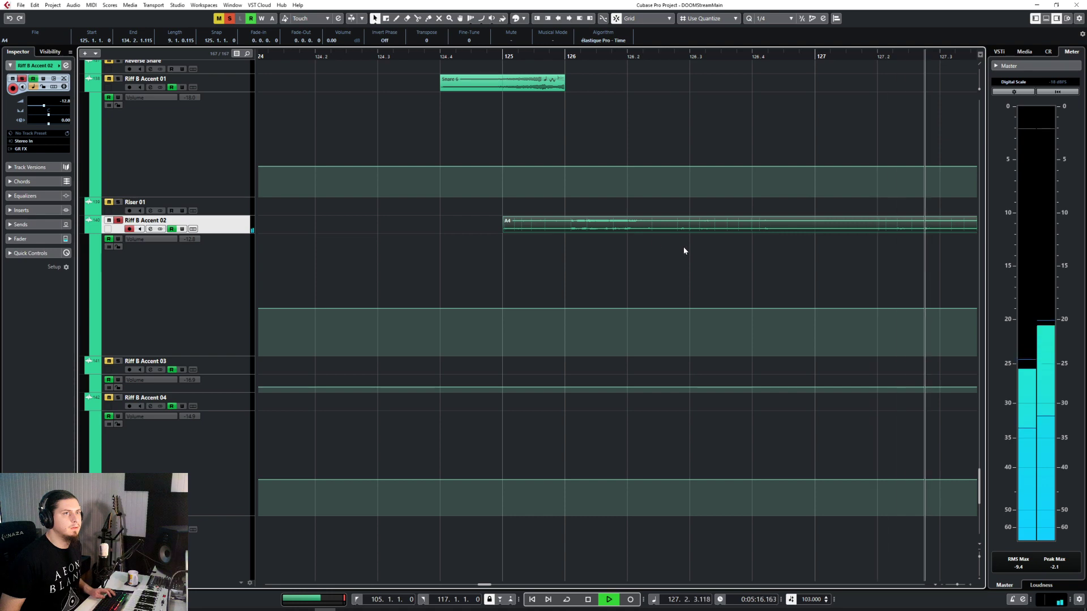
pyautogui.press('space')
# Split the A4 clip at bar 127 and delete the part after the cut
pyautogui.rightClick(725, 236)
pyautogui.click(774, 243)
pyautogui.click(812, 226)
pyautogui.press('1')
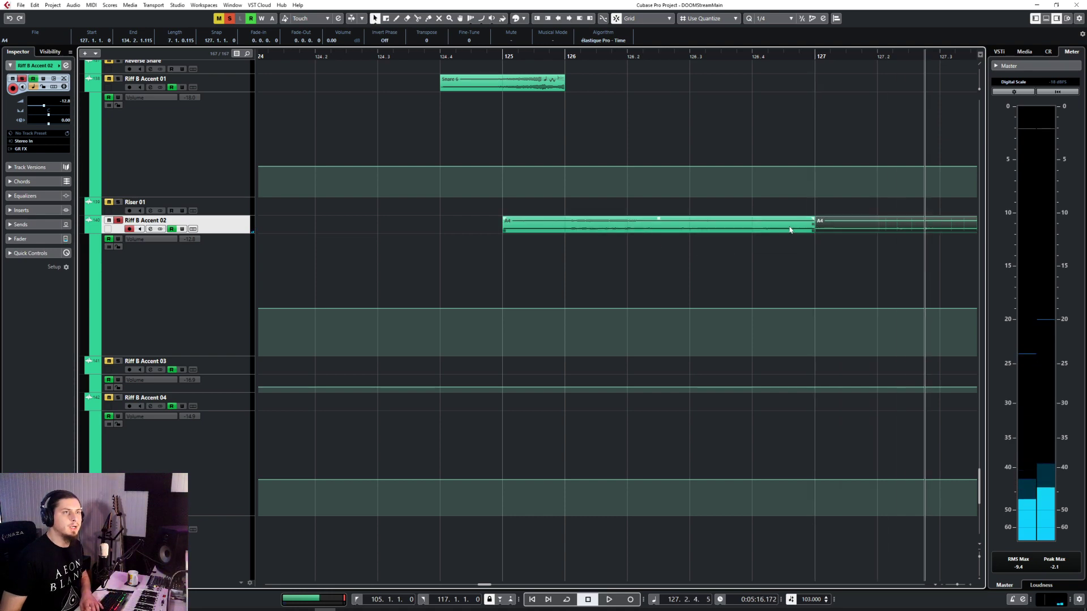
pyautogui.press('Delete')
# Switch to Sizing Applies Time Stretch and compress the A4 clip so it ends at about 126.4.3.52
pyautogui.click(376, 20)
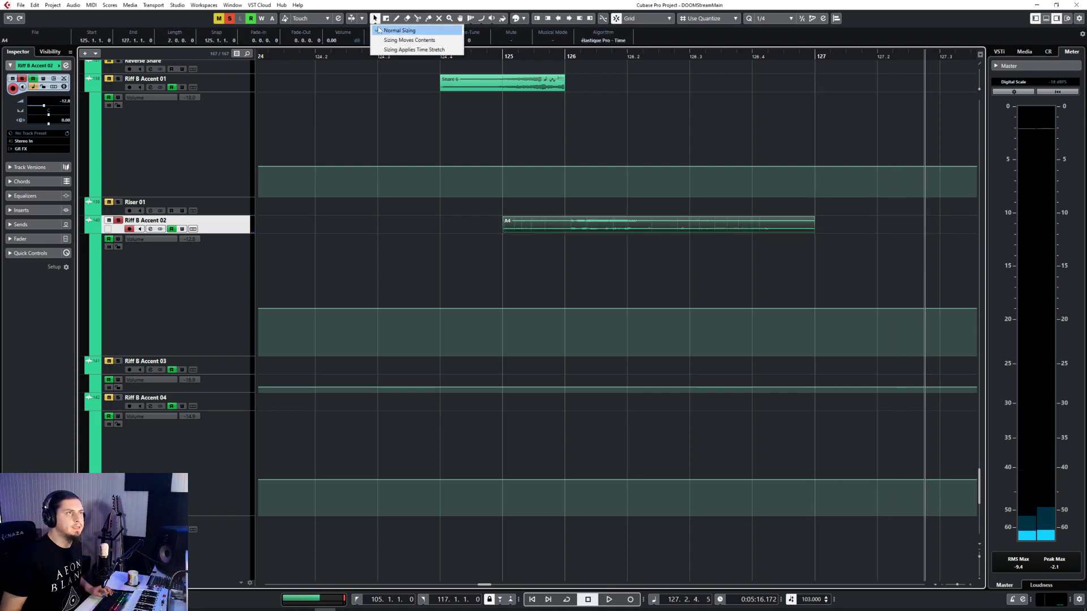
pyautogui.click(380, 51)
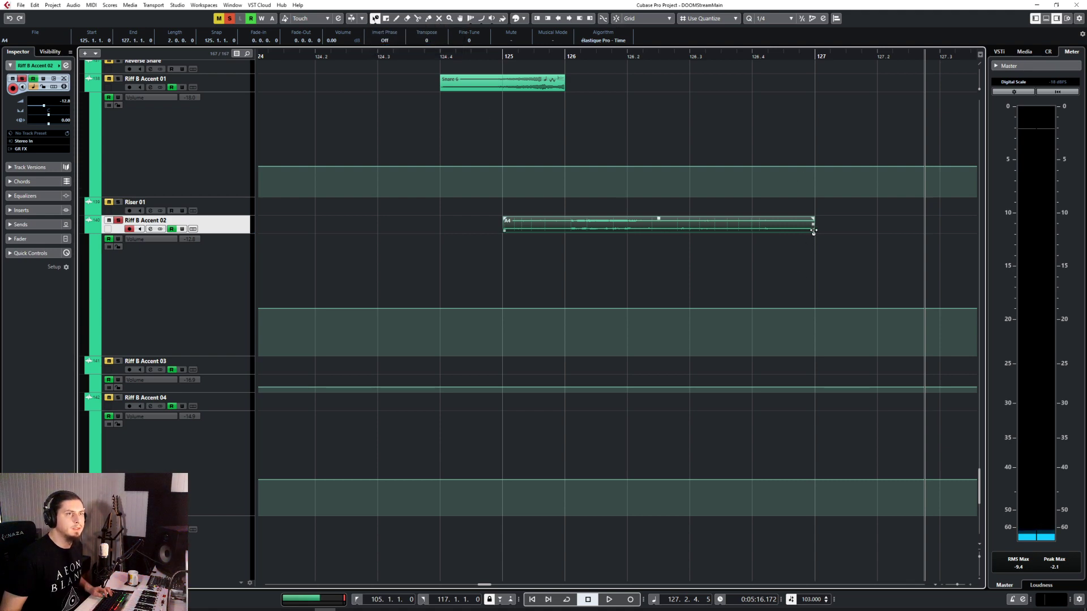
pyautogui.moveTo(813, 231); pyautogui.dragTo(790, 233)
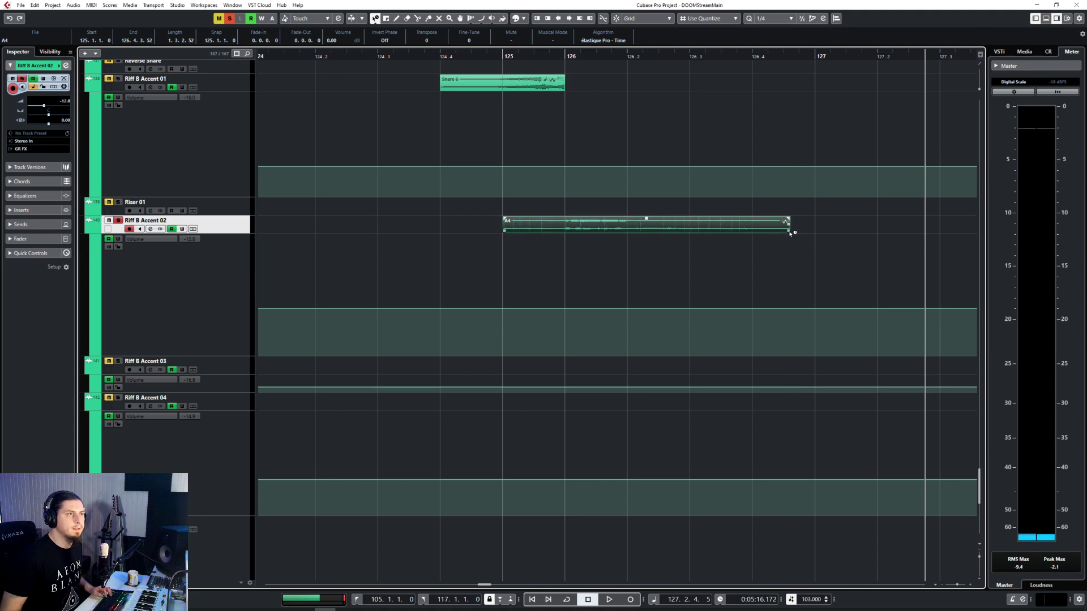
# Audition the time-stretched A4 clip in solo, then unsolo Riff B Accent 02 and hear it in the full mix
pyautogui.click(471, 57)
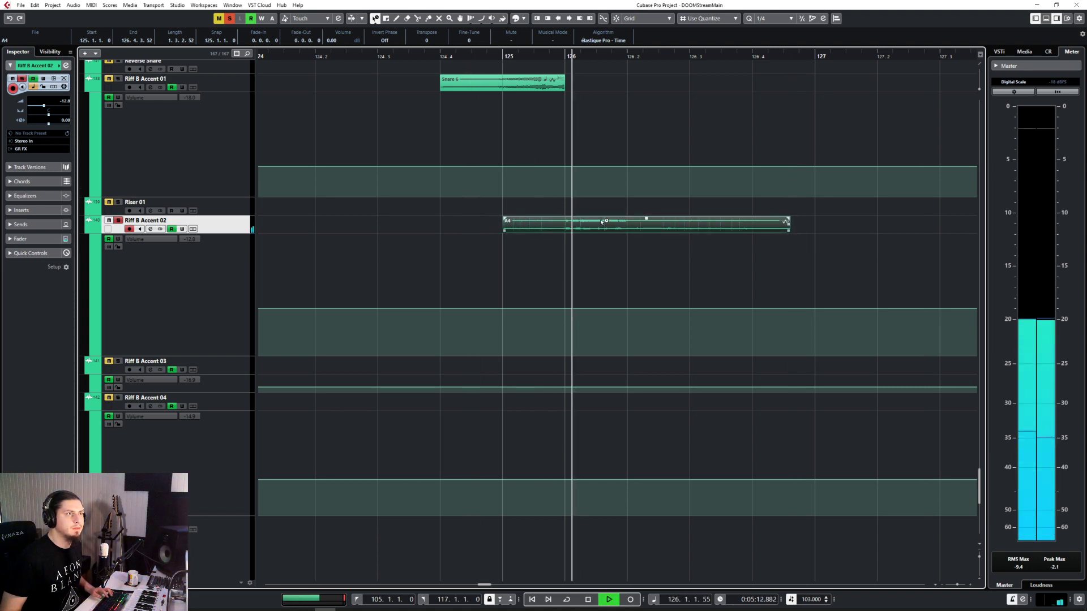
pyautogui.click(437, 57)
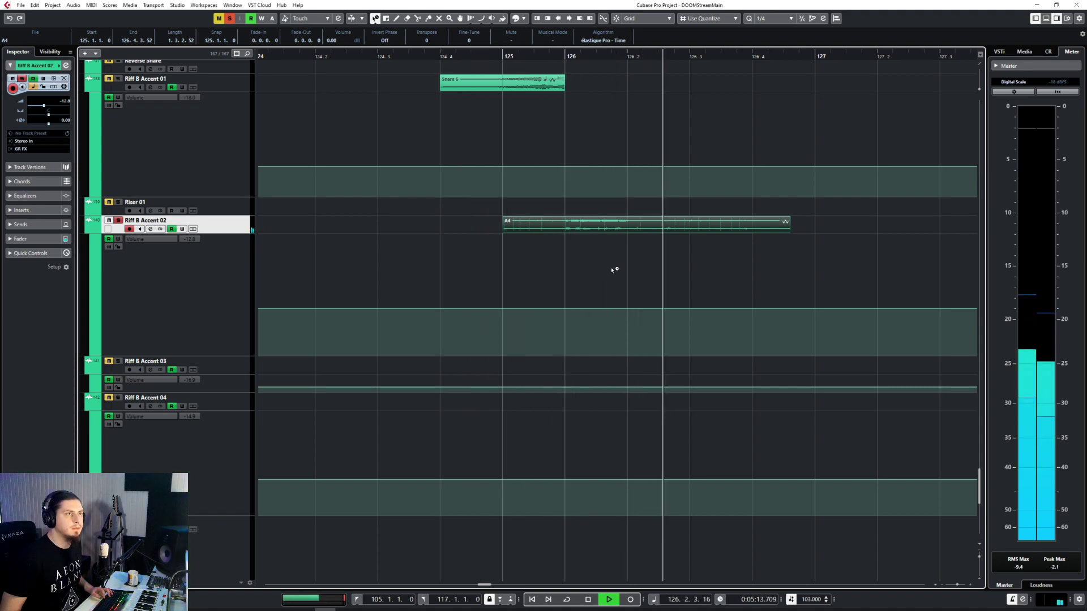
pyautogui.click(117, 221)
pyautogui.press('space')
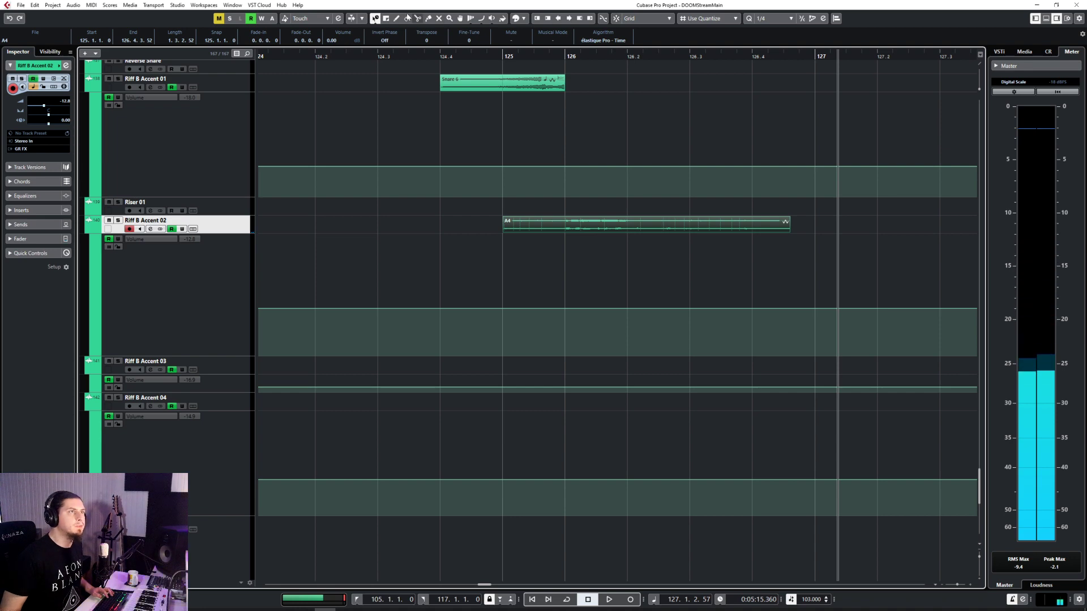
# Return to Normal Sizing and extend the end of the A4 clip to about 126.4.4.115
pyautogui.click(374, 18)
pyautogui.click(398, 30)
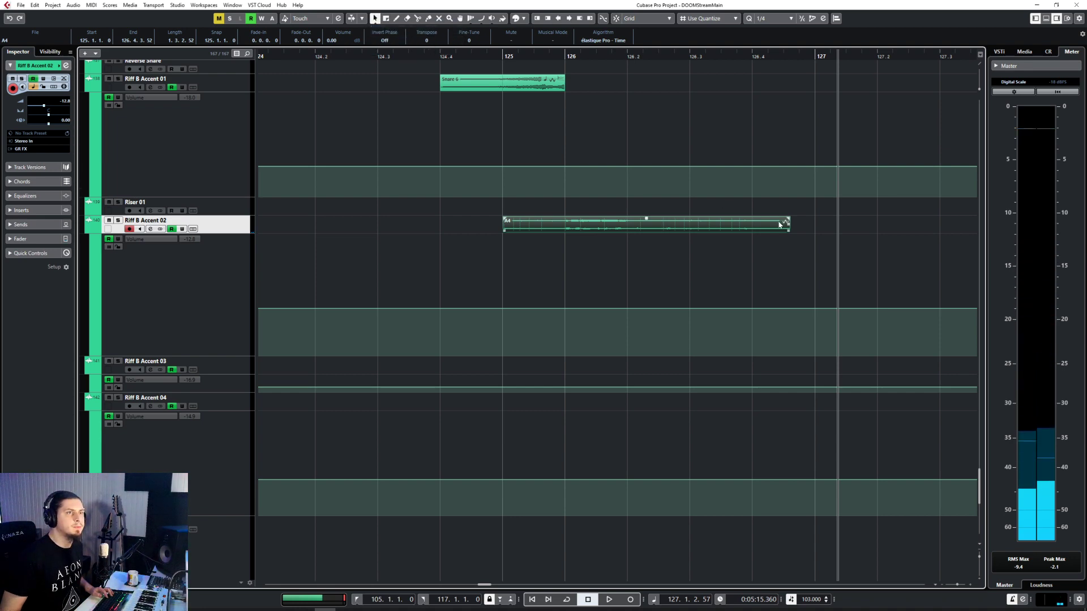
pyautogui.moveTo(788, 226); pyautogui.dragTo(812, 225)
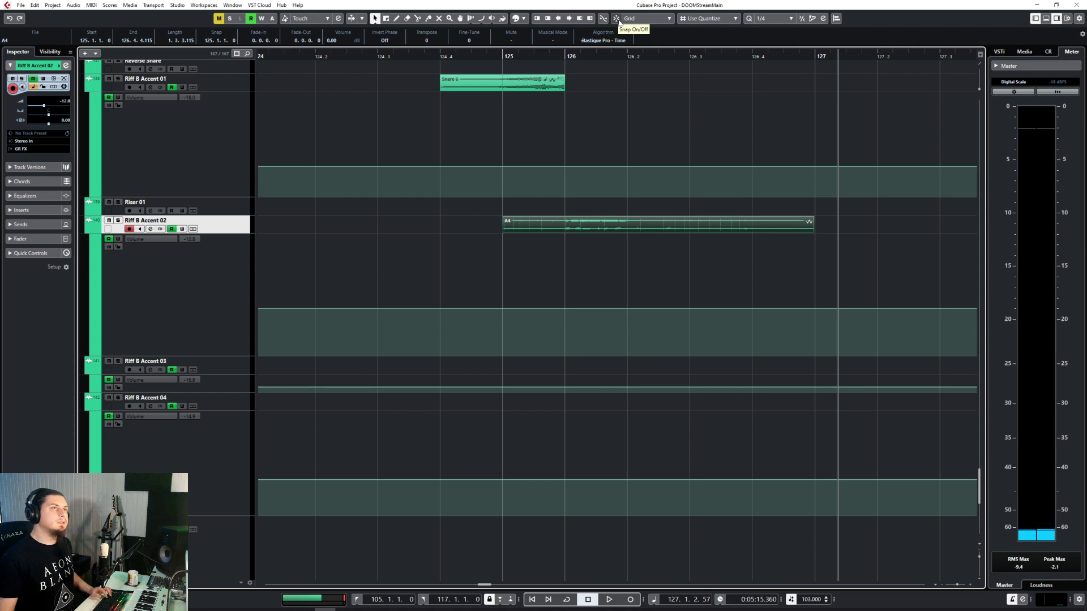
# Add one stereo audio track below Riff B Accent 02 with its output routed to GR FX
pyautogui.rightClick(250, 226)
pyautogui.moveTo(294, 228)
pyautogui.click(434, 229)
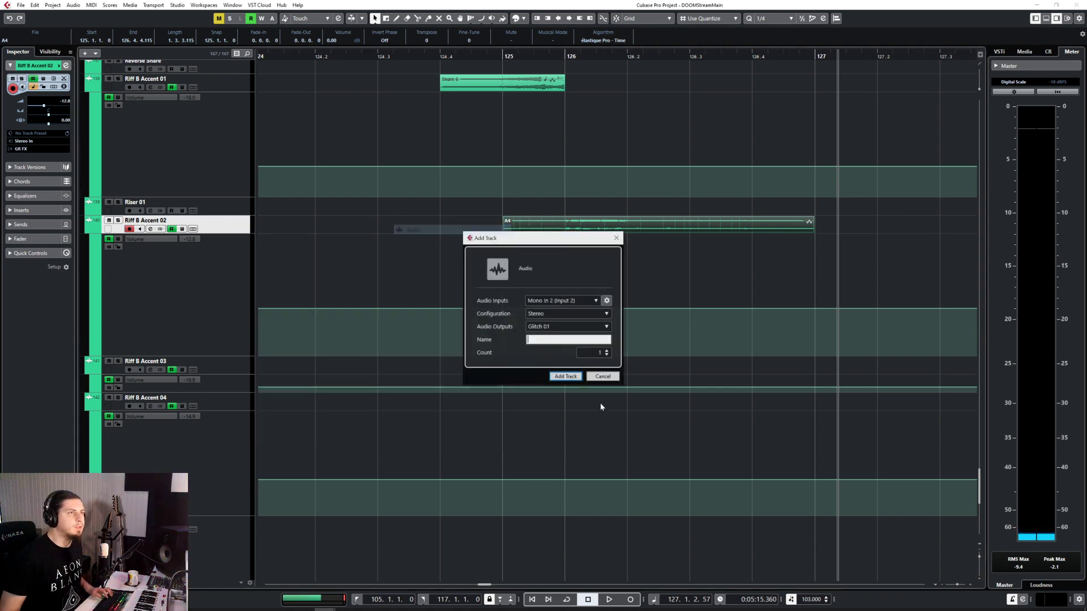
pyautogui.click(572, 314)
pyautogui.click(588, 328)
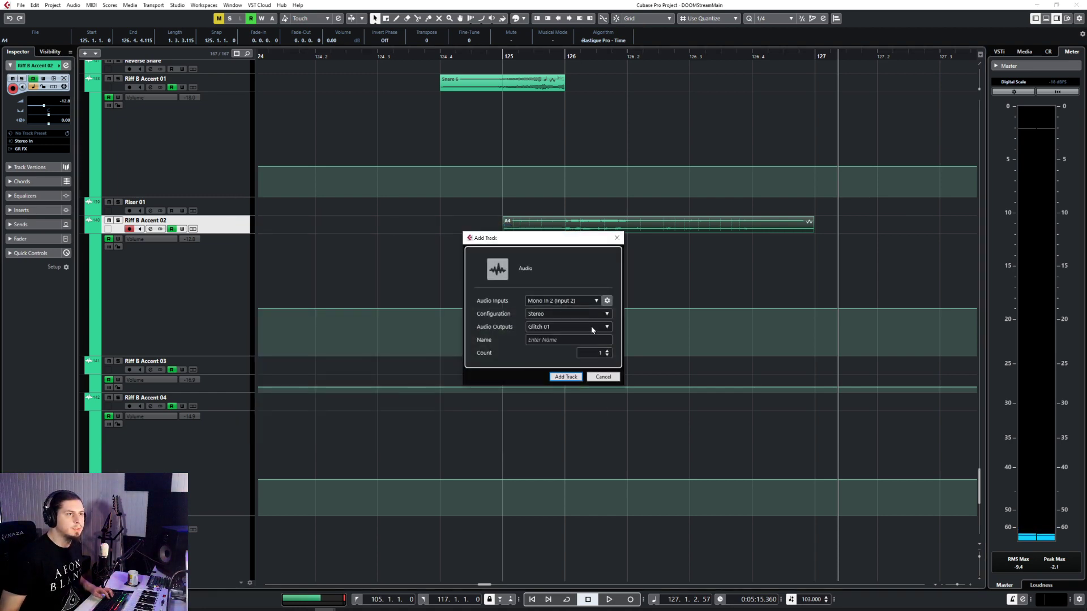
pyautogui.click(587, 329)
pyautogui.write('fx')
pyautogui.press('Down')
pyautogui.press('Return')
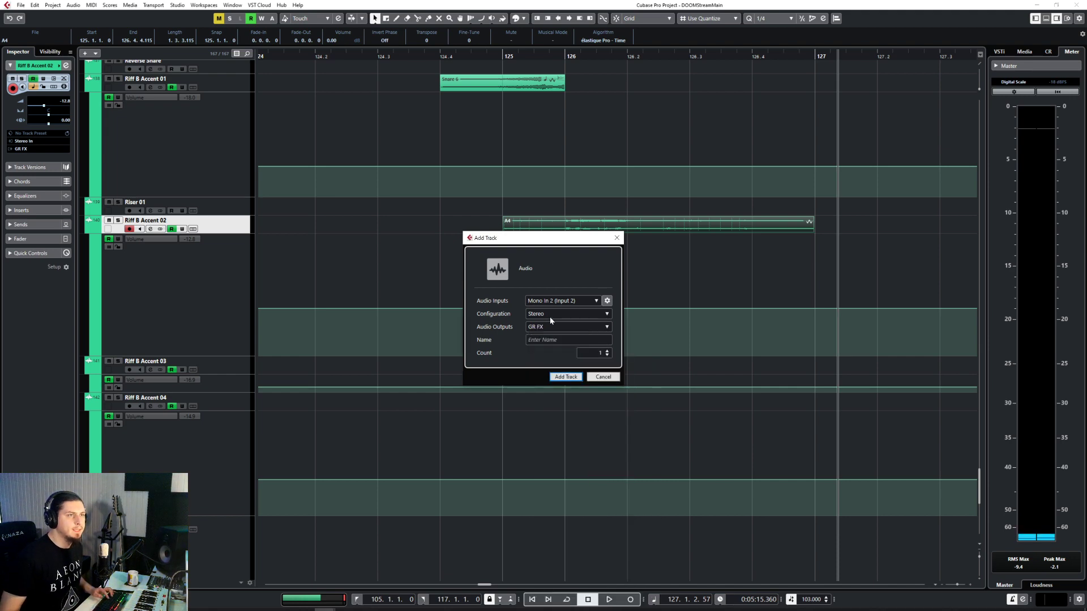
pyautogui.click(565, 377)
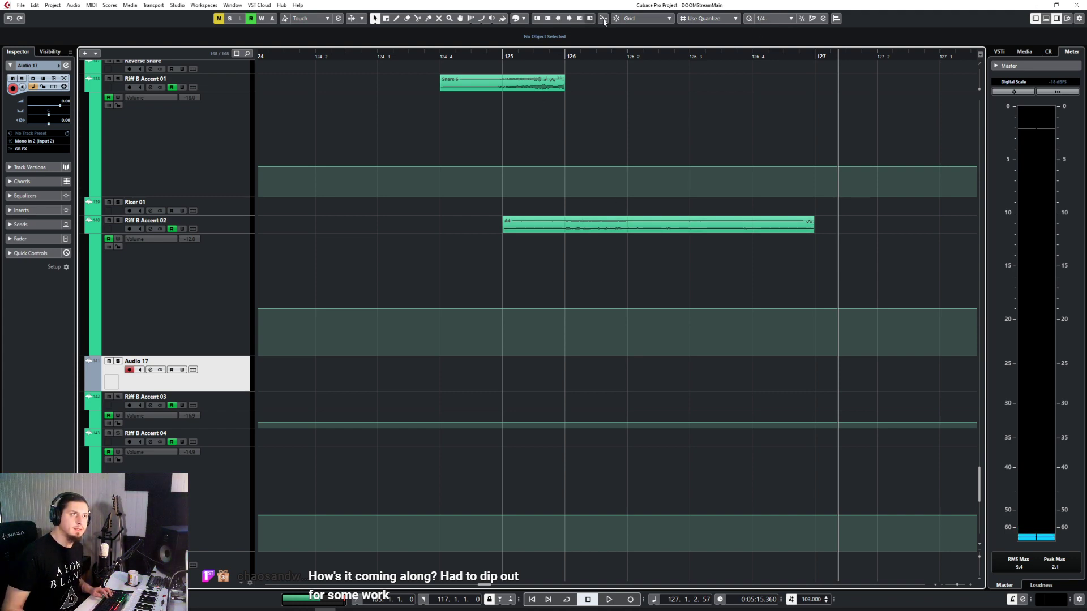
# Move the A4 clip from Riff B Accent 02 onto the new audio track, starting at 124.2
pyautogui.moveTo(521, 233); pyautogui.dragTo(366, 392)
pyautogui.hscroll(-2, 365, 386)
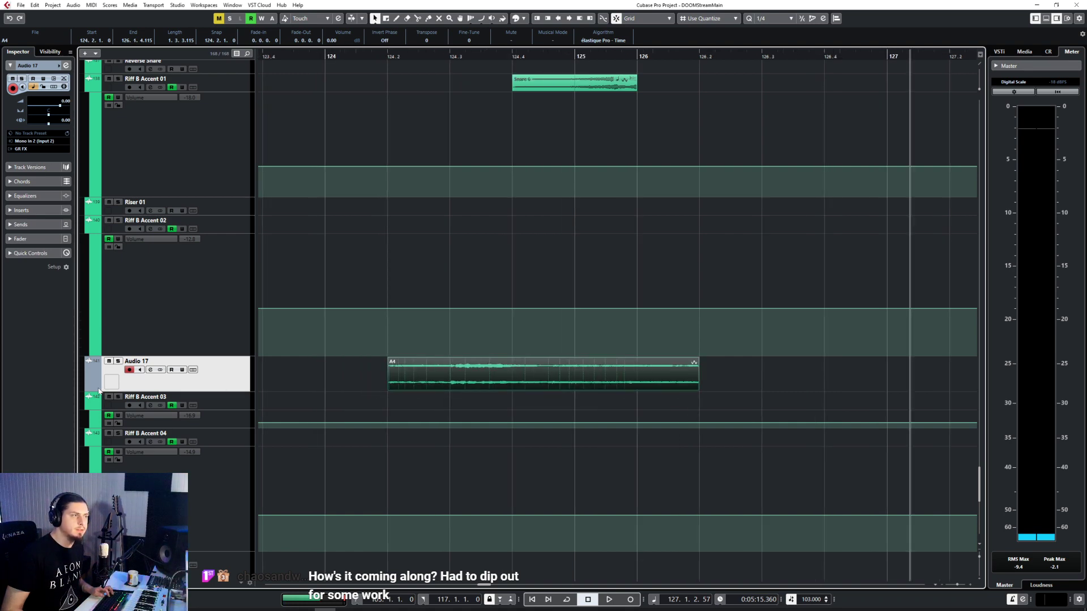
pyautogui.click(96, 382)
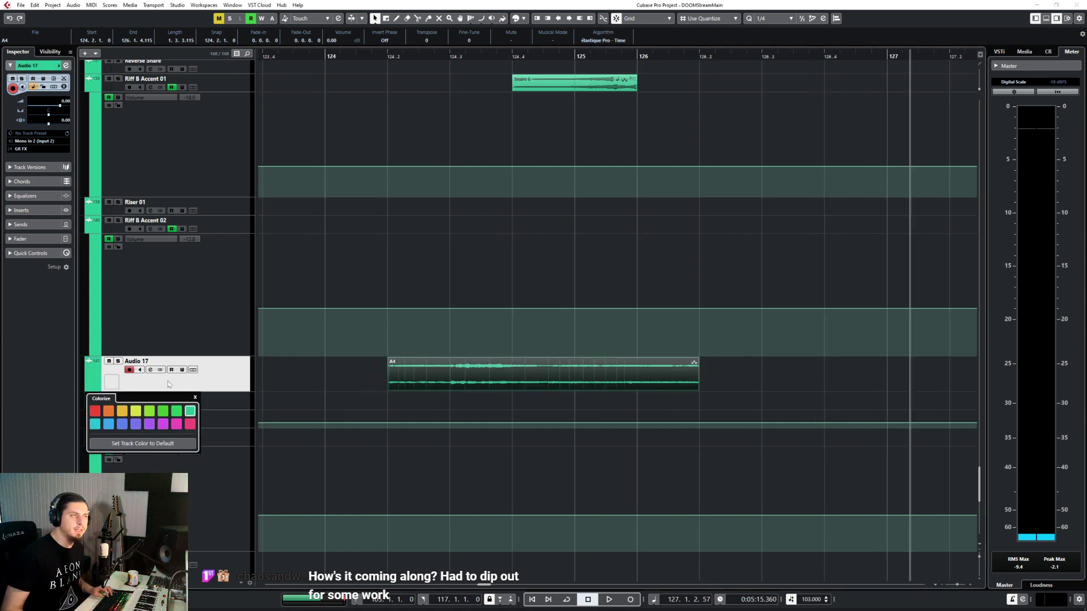
pyautogui.click(151, 364)
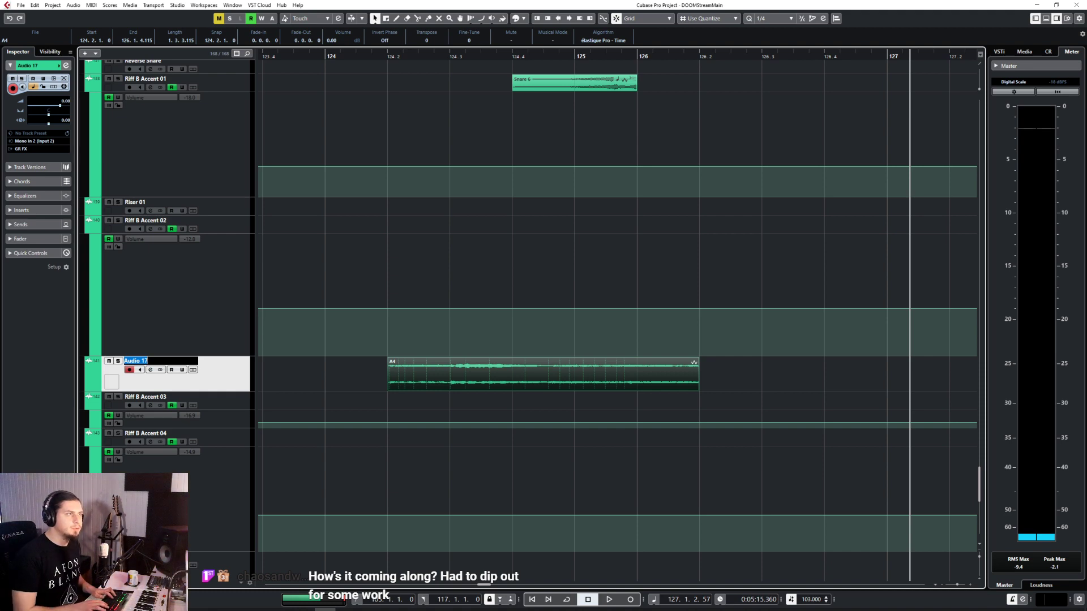
pyautogui.press('Escape')
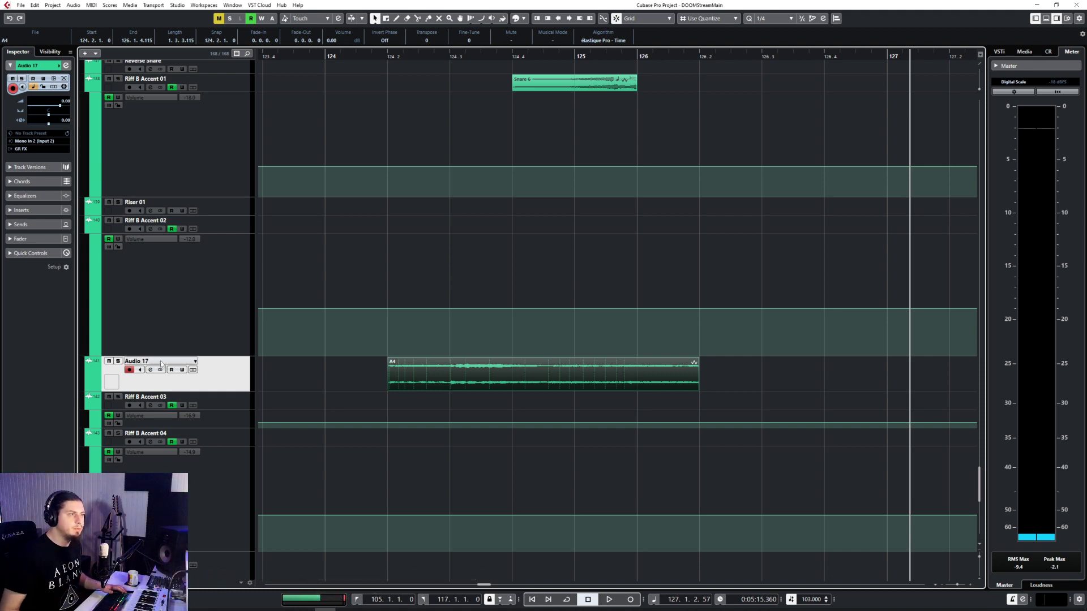
# Move the Audio 17 track directly below Riser 01 and rename it Riser 02
pyautogui.moveTo(225, 374); pyautogui.dragTo(143, 227)
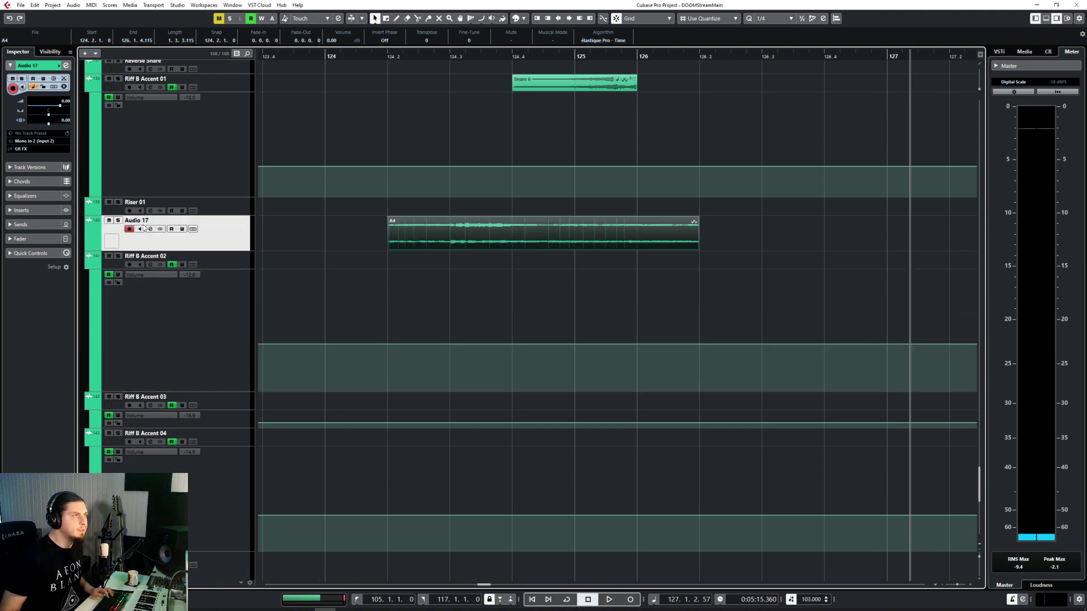
pyautogui.doubleClick(145, 222)
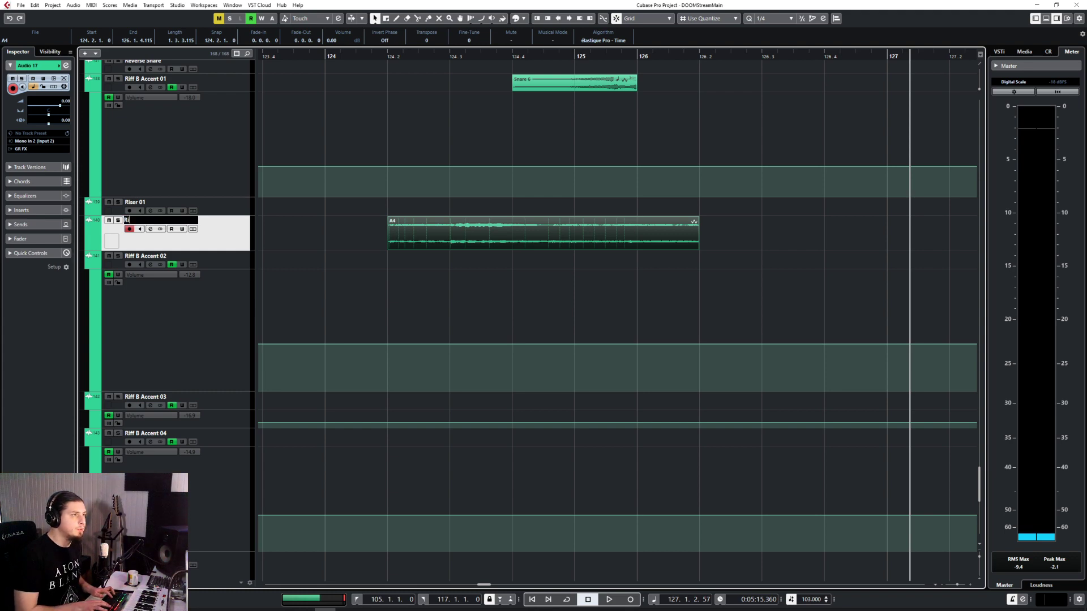
pyautogui.write('Riser 02')
pyautogui.press('Return')
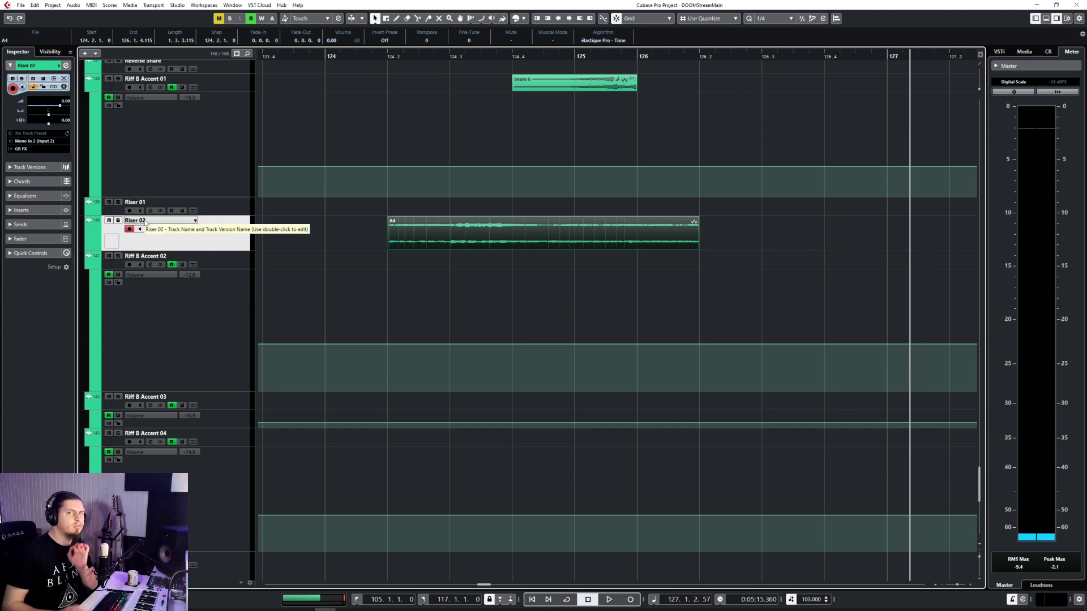
# Fade in the A4 clip from its start up to bar 125 and show Riser 02's automation lane
pyautogui.click(429, 244)
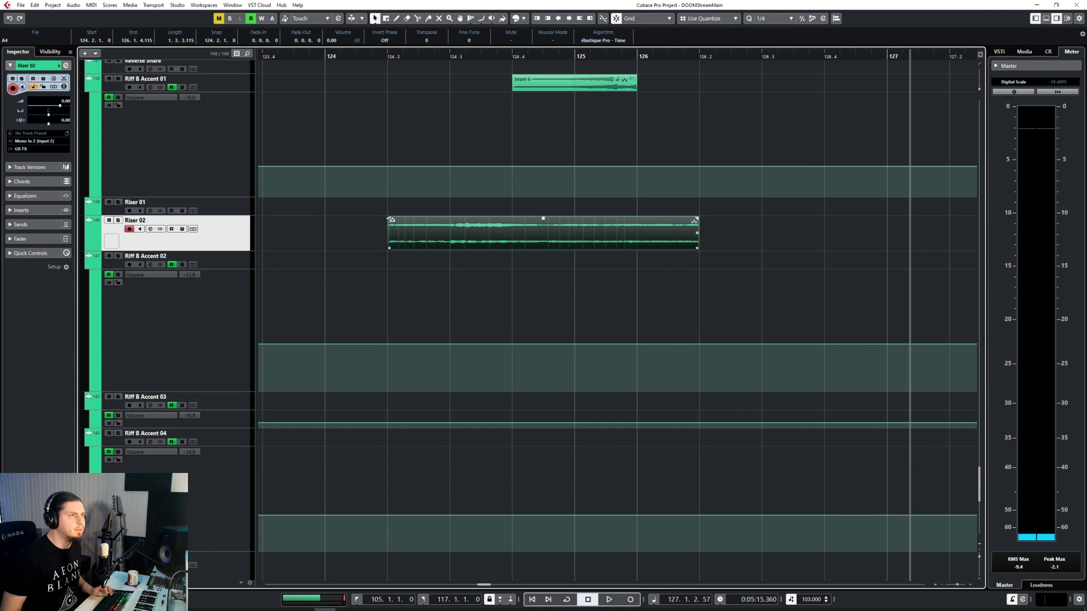
pyautogui.moveTo(389, 219); pyautogui.dragTo(576, 232)
pyautogui.click(89, 247)
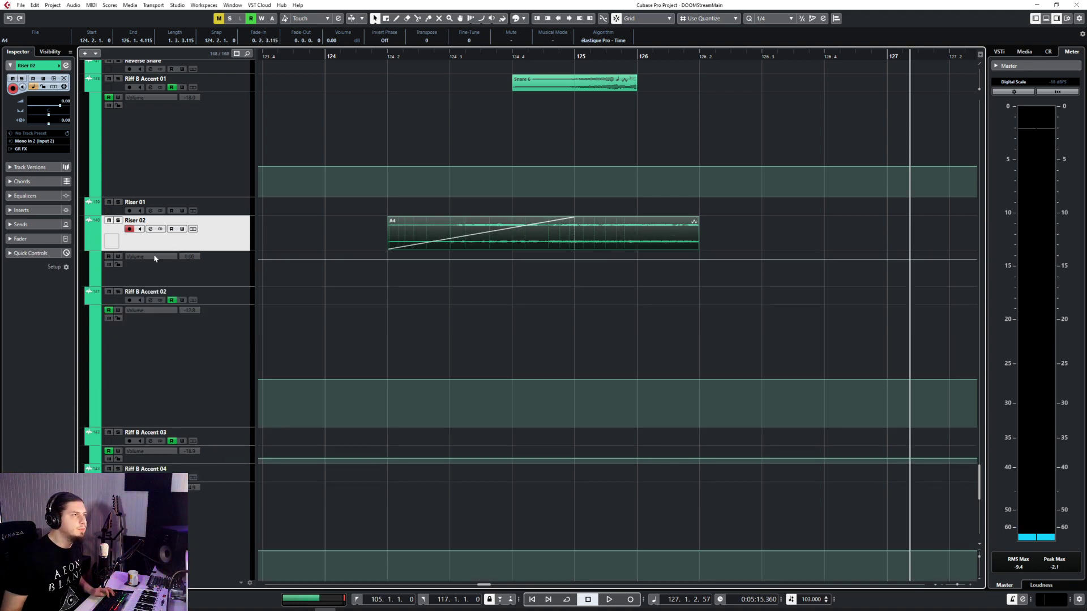
# Insert the kHs Pitch Shifter in Riser 02's first insert slot
pyautogui.click(23, 210)
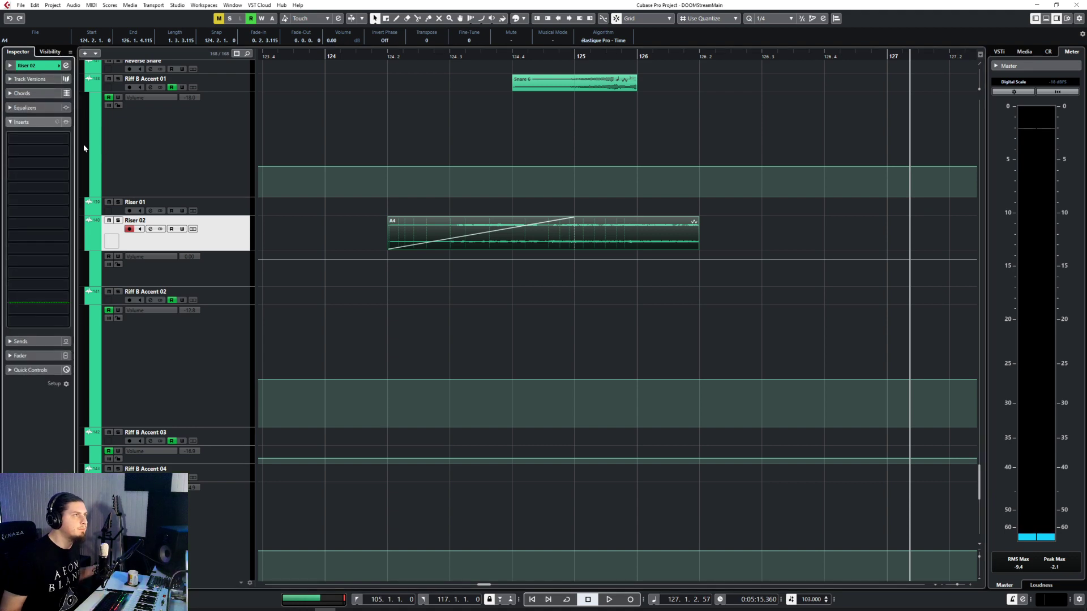
pyautogui.click(39, 137)
pyautogui.write('pitch')
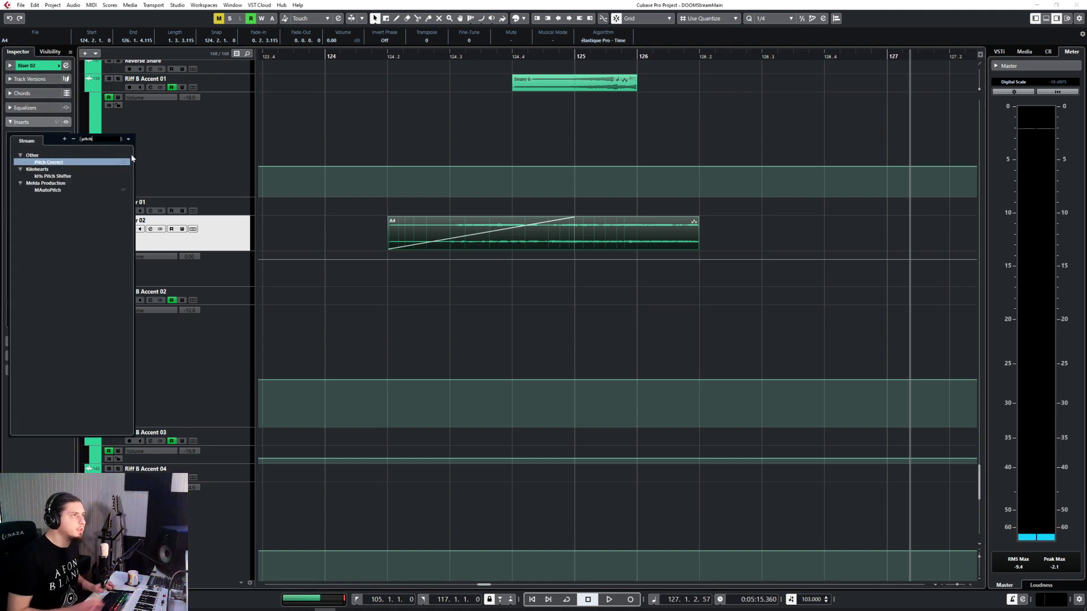
pyautogui.click(53, 177)
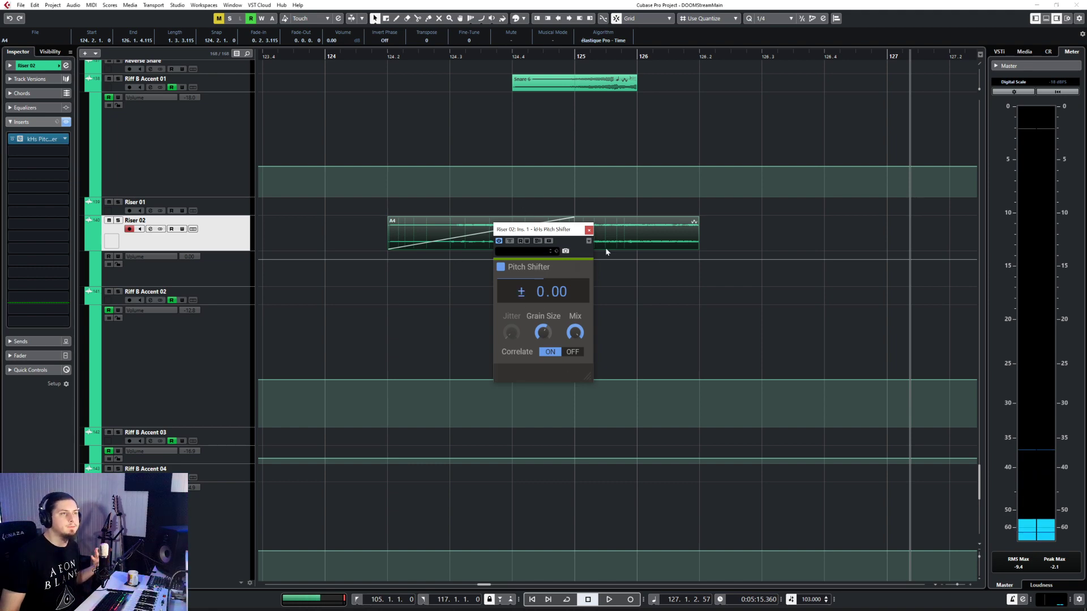
pyautogui.moveTo(540, 229); pyautogui.dragTo(698, 275)
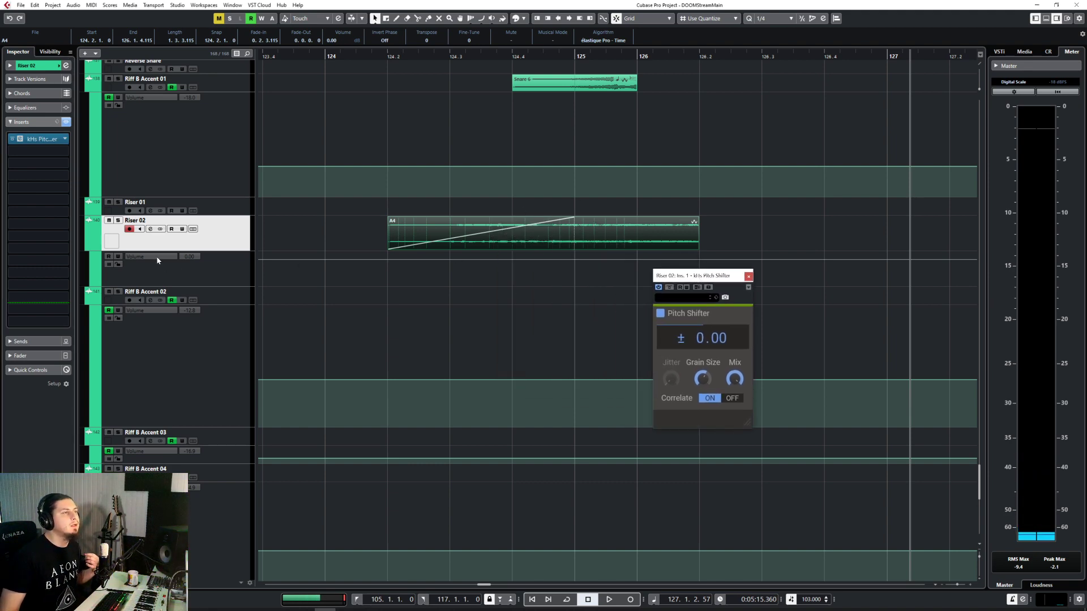
# Assign Riser 02's automation lane to the Pitch parameter of the kHs Pitch Shifter
pyautogui.click(157, 260)
pyautogui.click(170, 412)
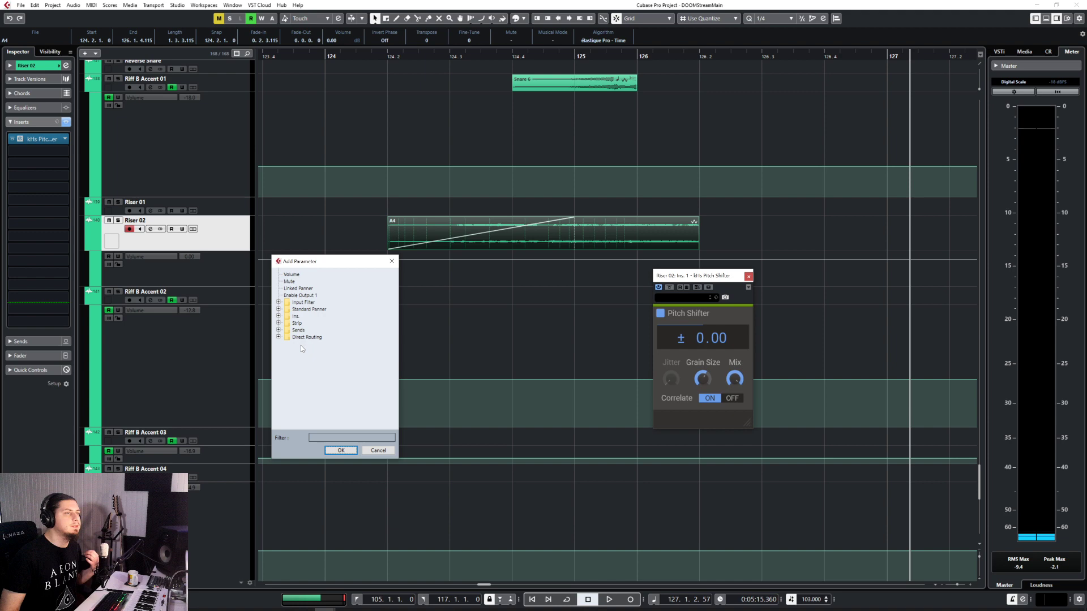
pyautogui.click(278, 316)
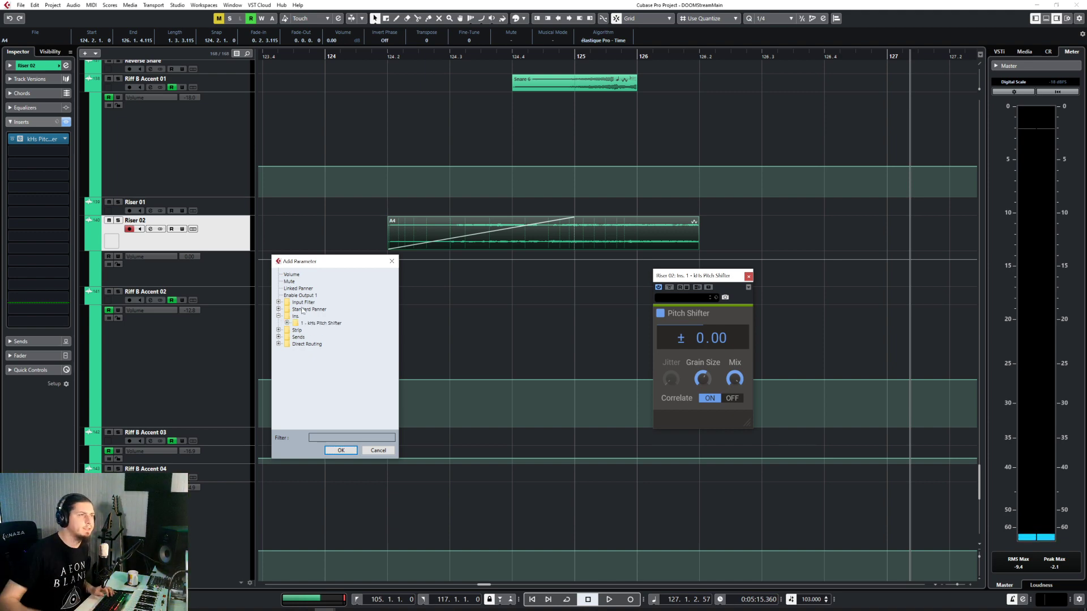
pyautogui.click(287, 324)
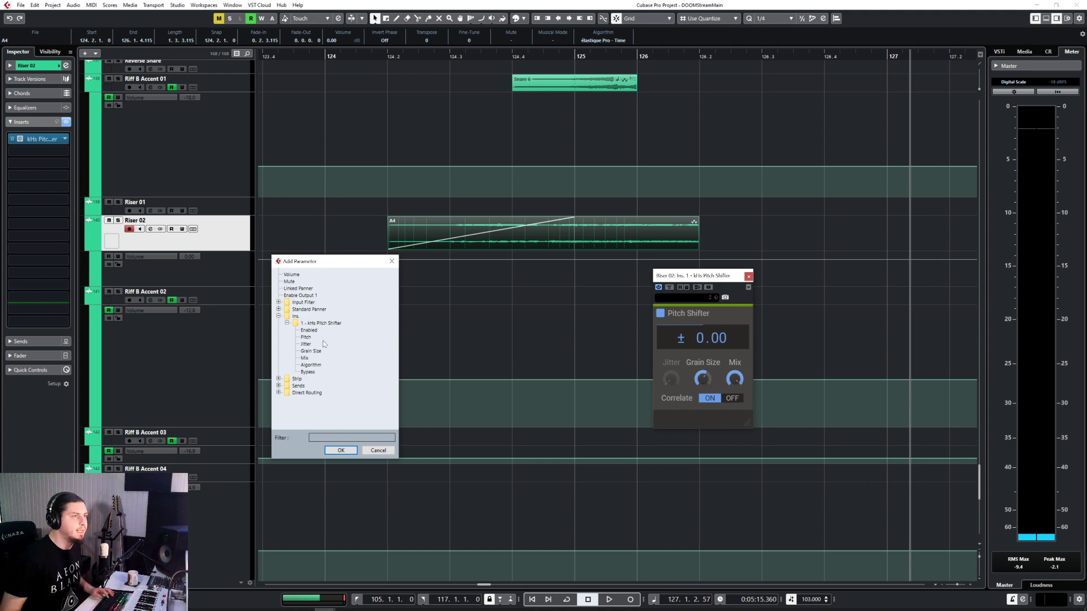
pyautogui.doubleClick(306, 338)
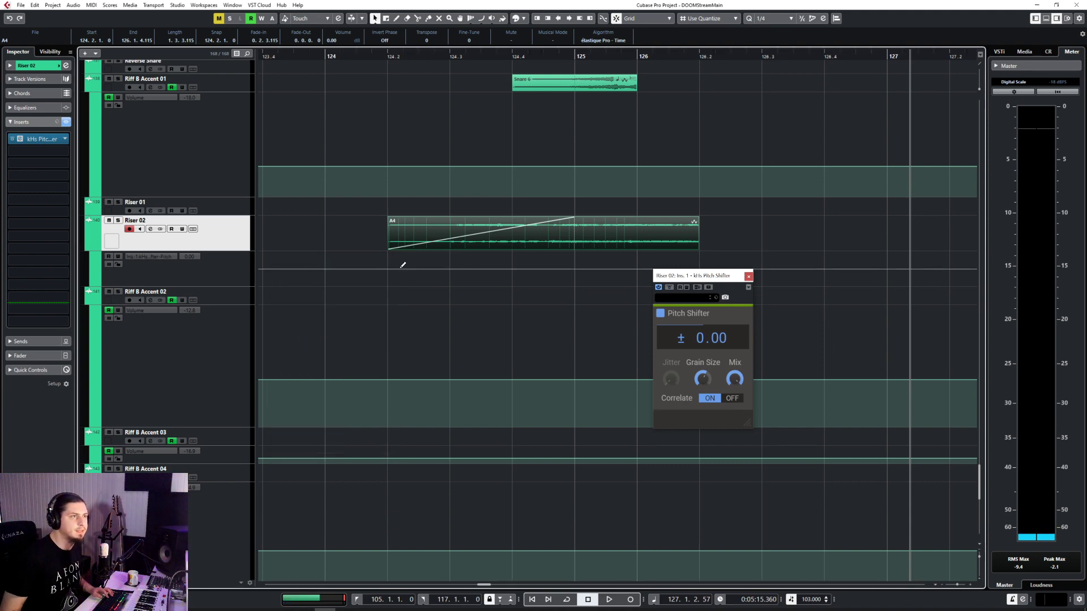
# Draw a rising pitch automation ramp under the A4 clip from 124.2 to 126.2 and close the Pitch Shifter window
pyautogui.moveTo(394, 267)
pyautogui.mouseDown()
pyautogui.moveTo(387, 282)
pyautogui.moveTo(699, 253)
pyautogui.moveTo(651, 236)
pyautogui.mouseUp()
pyautogui.click(748, 277)
# Move the A4 clip one beat earlier to start at 124.1 and shift its pitch automation points to match
pyautogui.scroll(-3, 702, 260)
pyautogui.scroll(3, 617, 250)
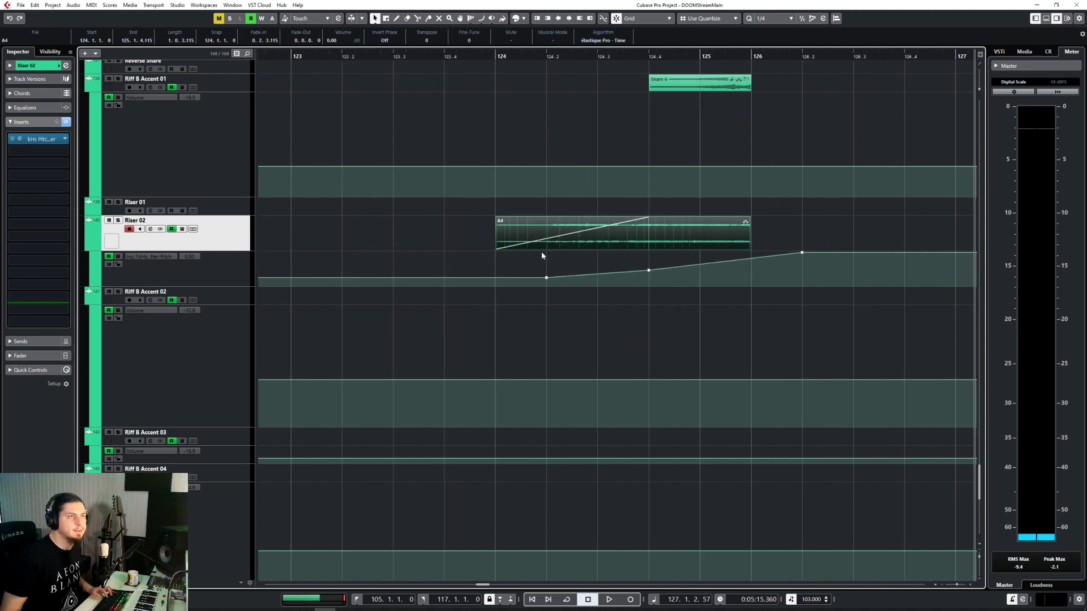
pyautogui.moveTo(541, 252); pyautogui.dragTo(826, 293)
pyautogui.moveTo(585, 272); pyautogui.dragTo(545, 269)
# Audition the pitch-automated riser in the full mix from about bar 122 to just past bar 127
pyautogui.scroll(-3, 521, 357)
pyautogui.scroll(-3, 521, 357)
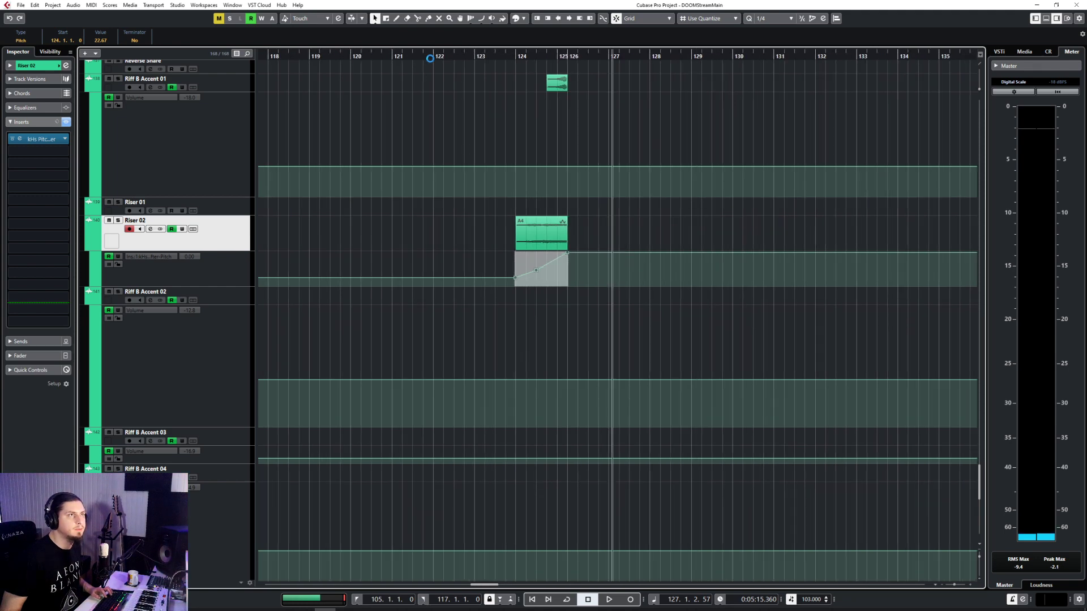
pyautogui.click(430, 59)
pyautogui.press('space')
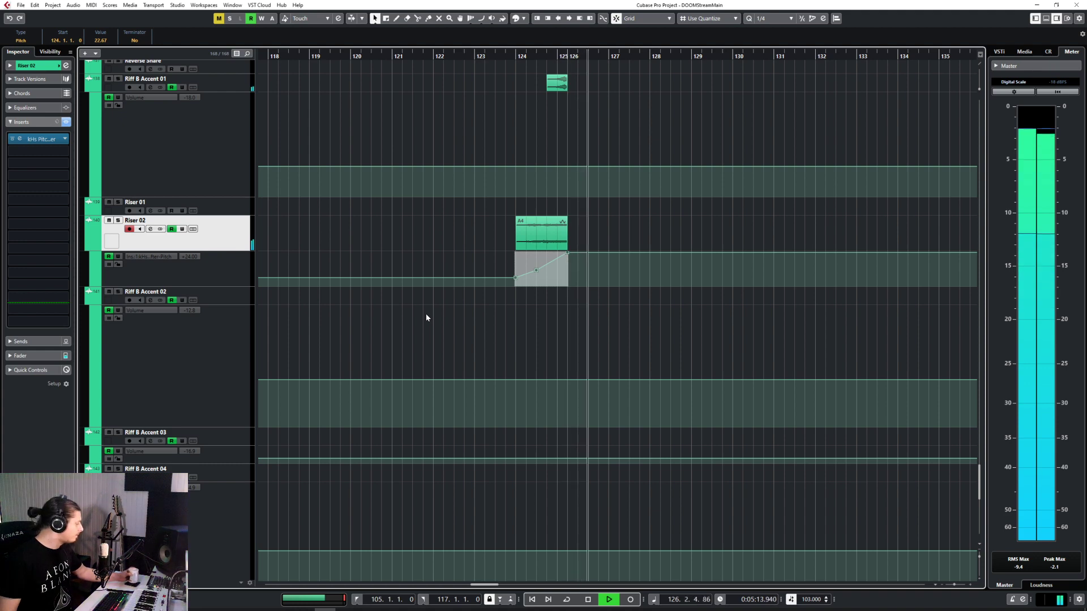
pyautogui.press('space')
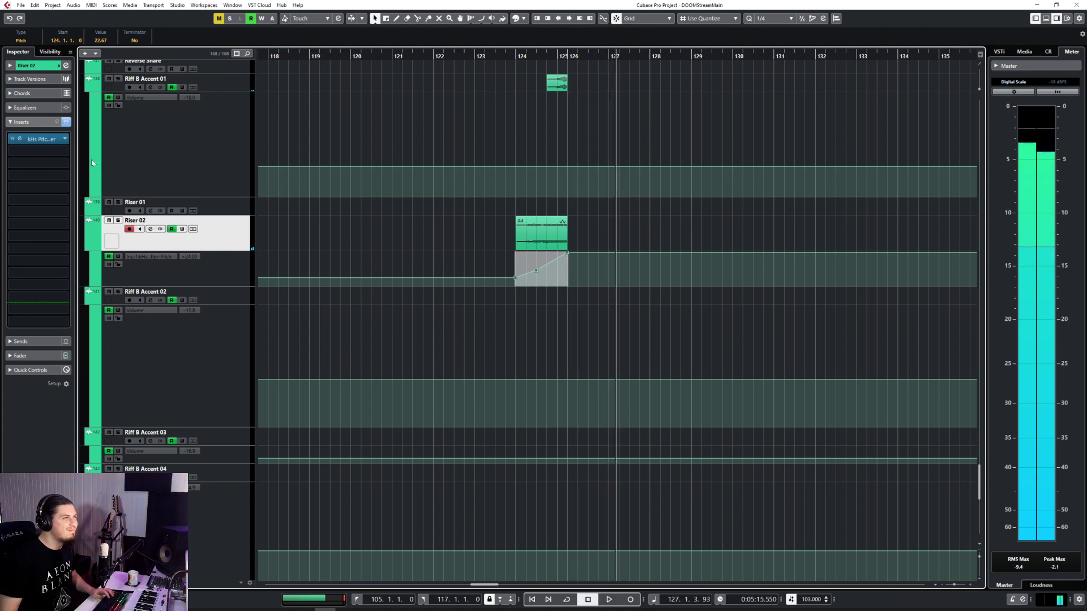
# Set the Riser 02 track's volume to -20 dB
pyautogui.click(10, 66)
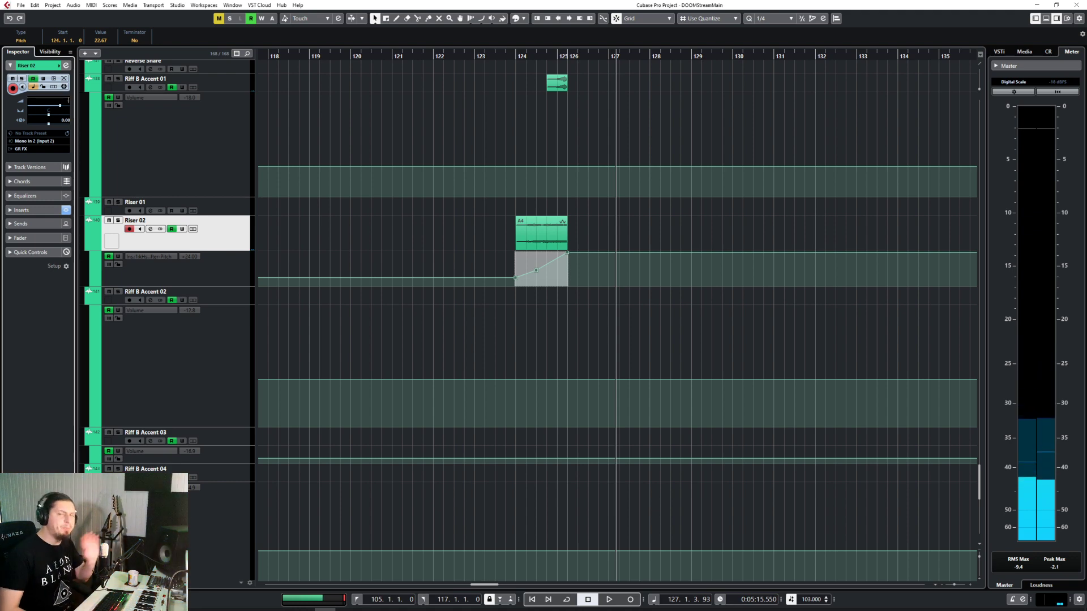
pyautogui.write('-50')
pyautogui.press('Return')
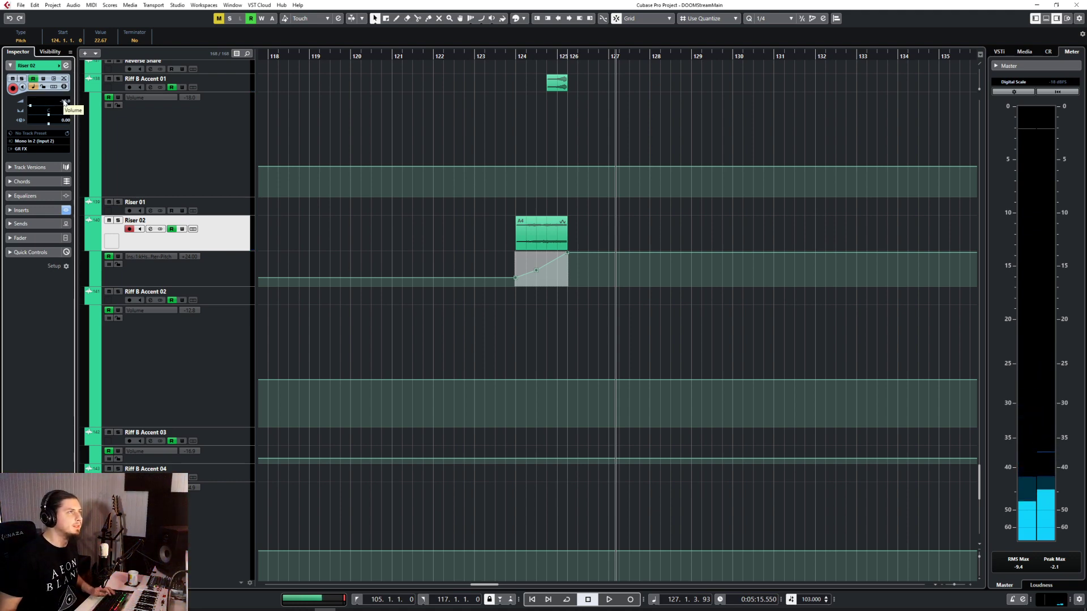
pyautogui.doubleClick(64, 101)
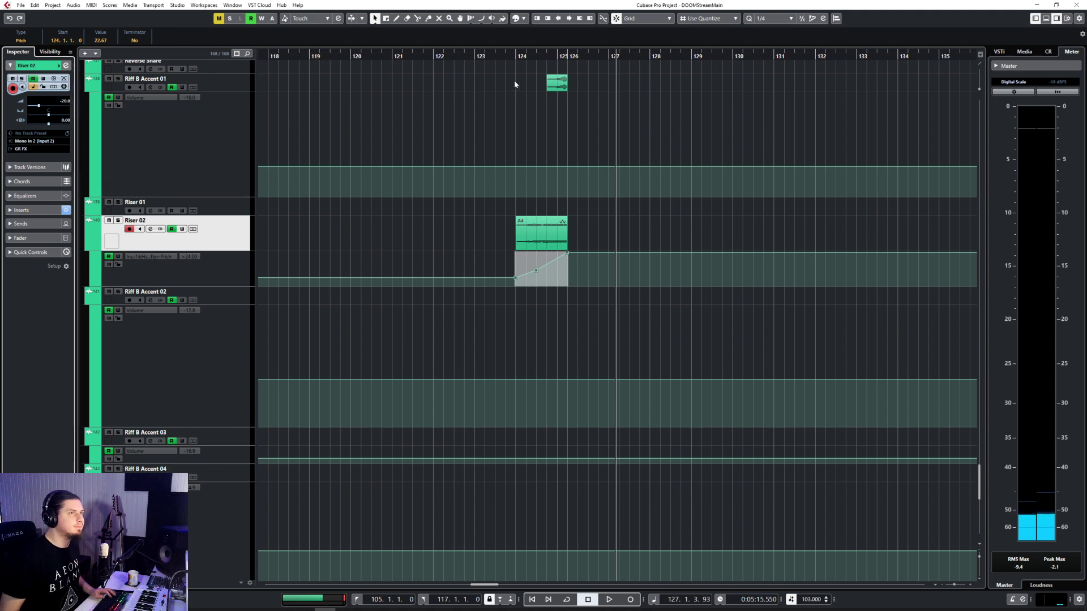
# Play back the riser while lowering its whole pitch ramp, setting the middle point at 124.3 to 14.67
pyautogui.click(491, 56)
pyautogui.press('space')
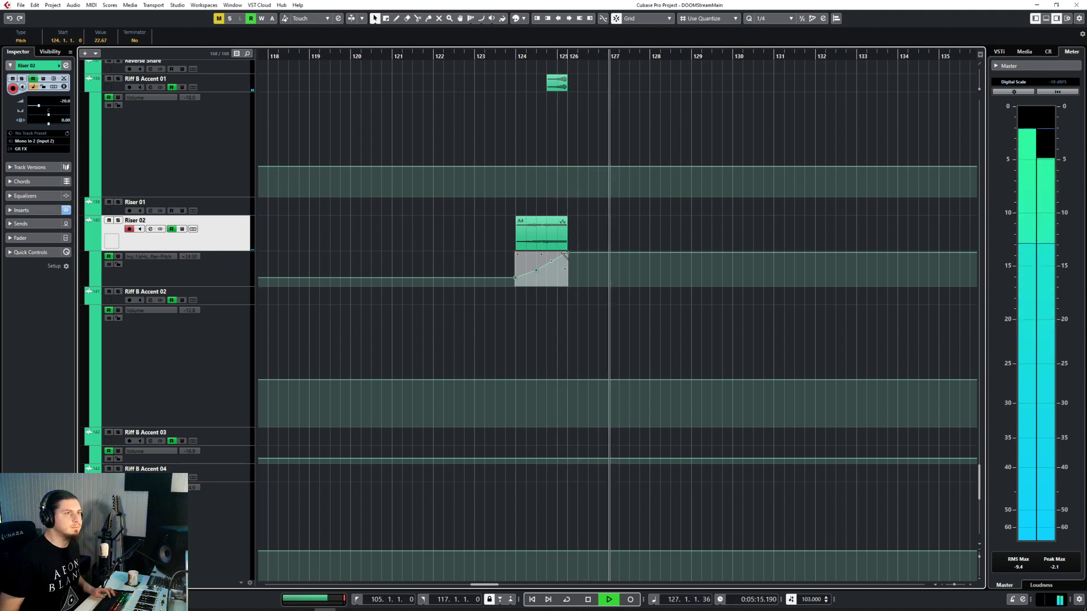
pyautogui.moveTo(569, 257); pyautogui.dragTo(569, 265)
pyautogui.click(518, 59)
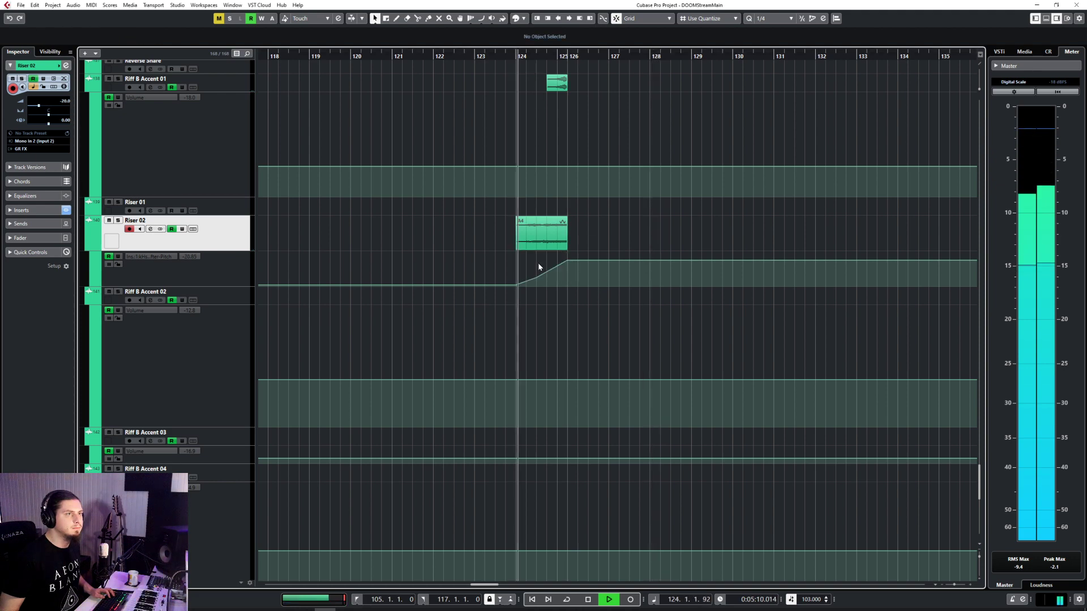
pyautogui.moveTo(567, 261); pyautogui.dragTo(538, 286)
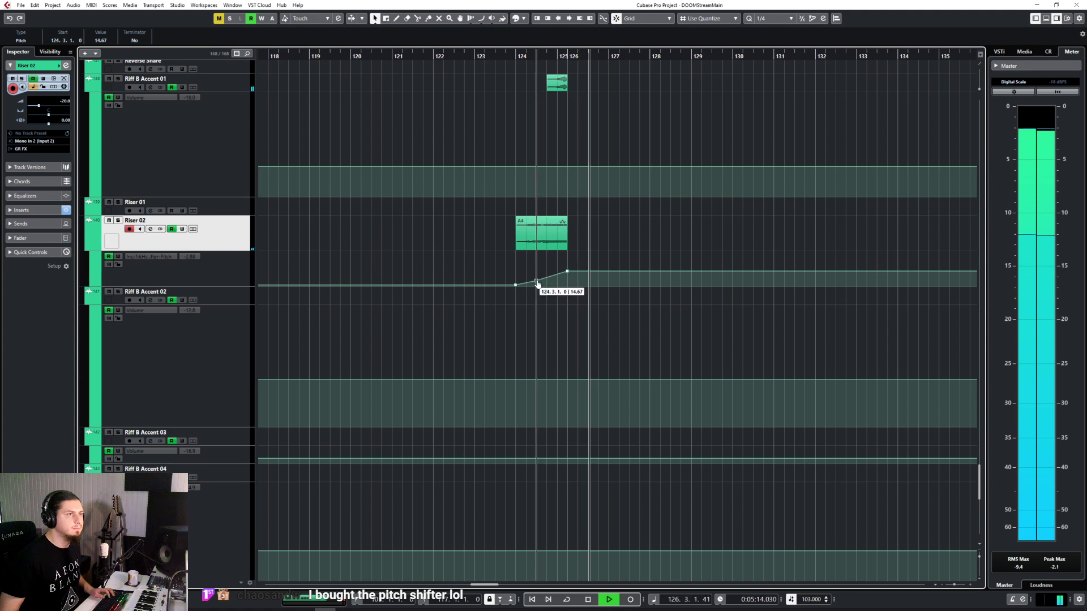
pyautogui.press('space')
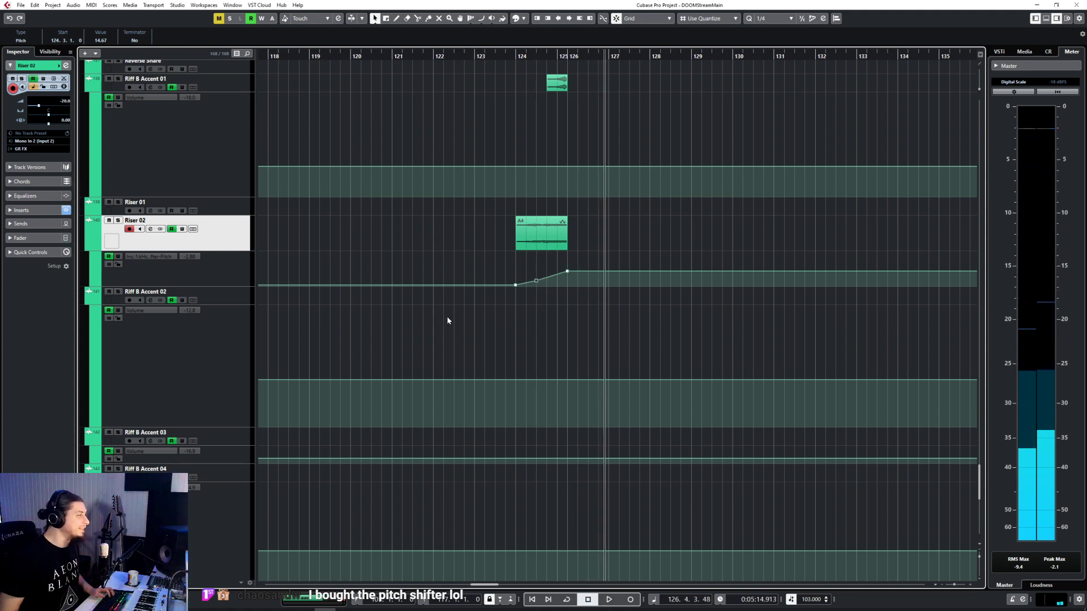
# Insert the ValhallaSupermassive reverb in Riser 02's second insert slot
pyautogui.click(15, 210)
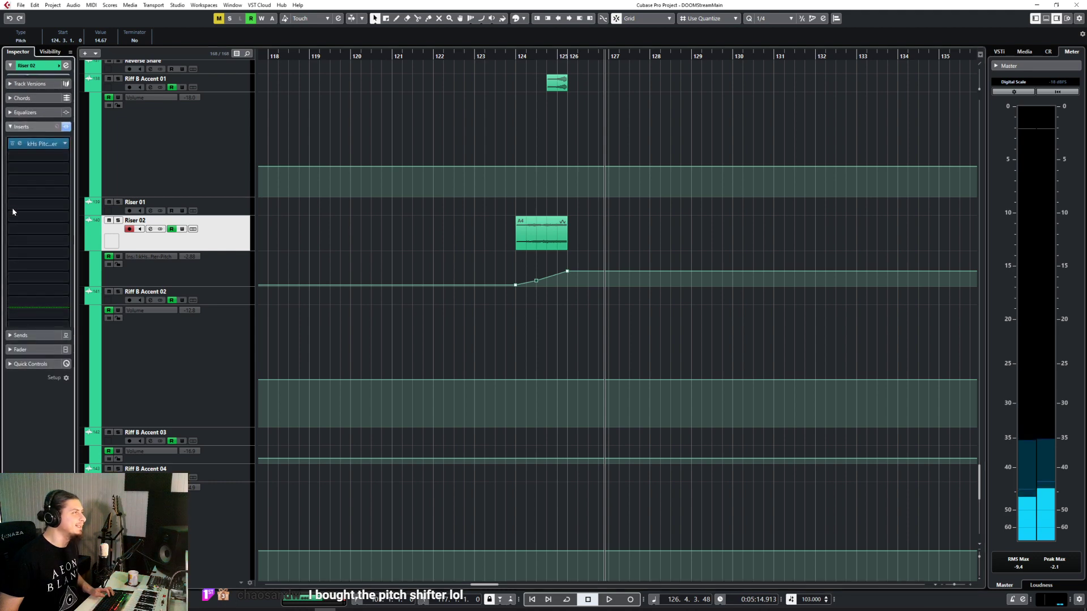
pyautogui.click(31, 151)
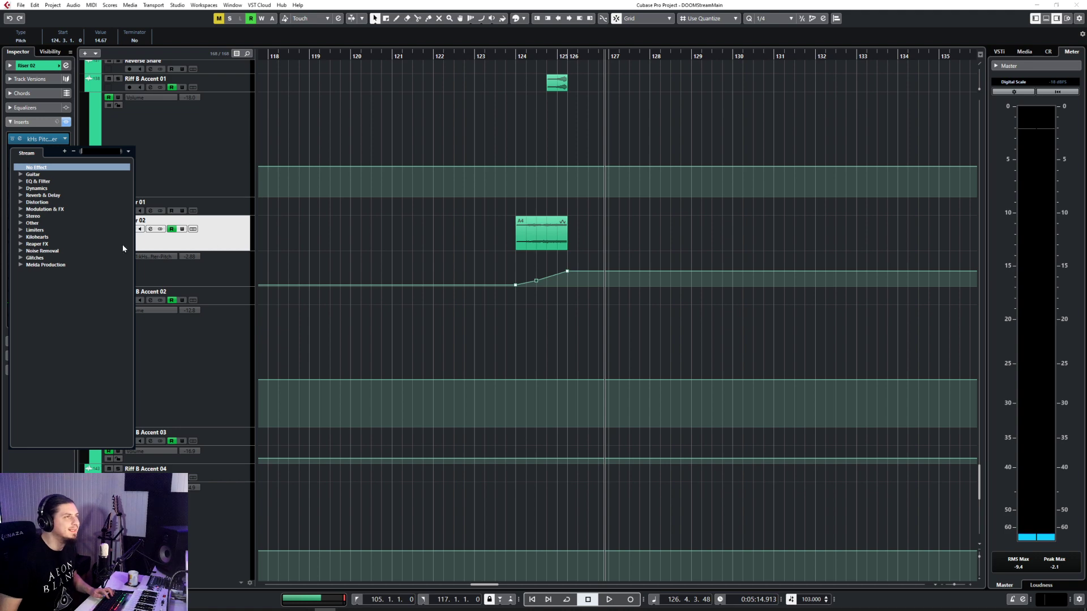
pyautogui.click(21, 195)
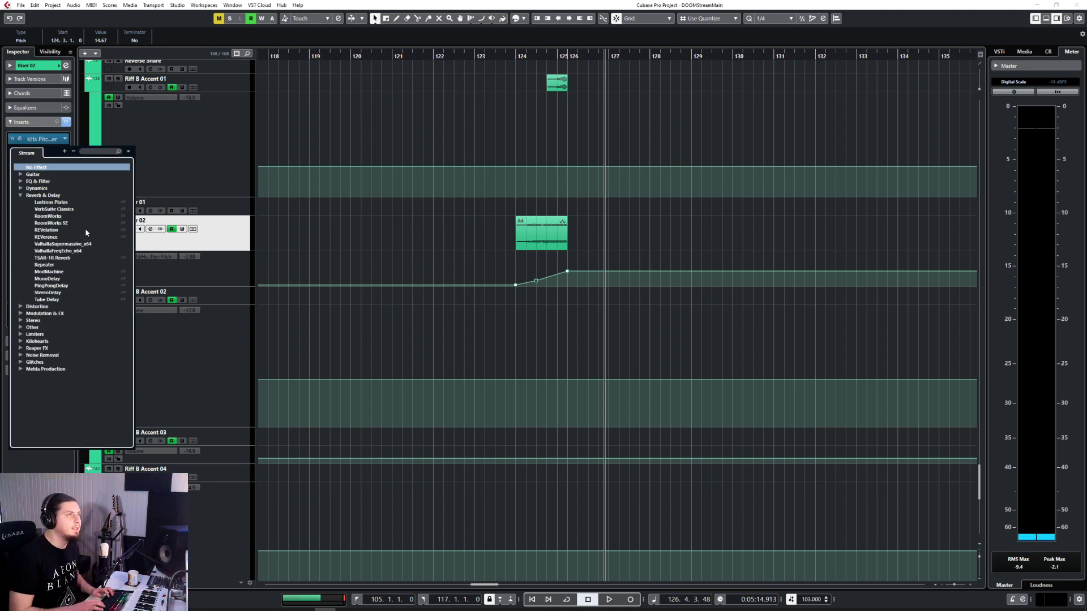
pyautogui.write('val')
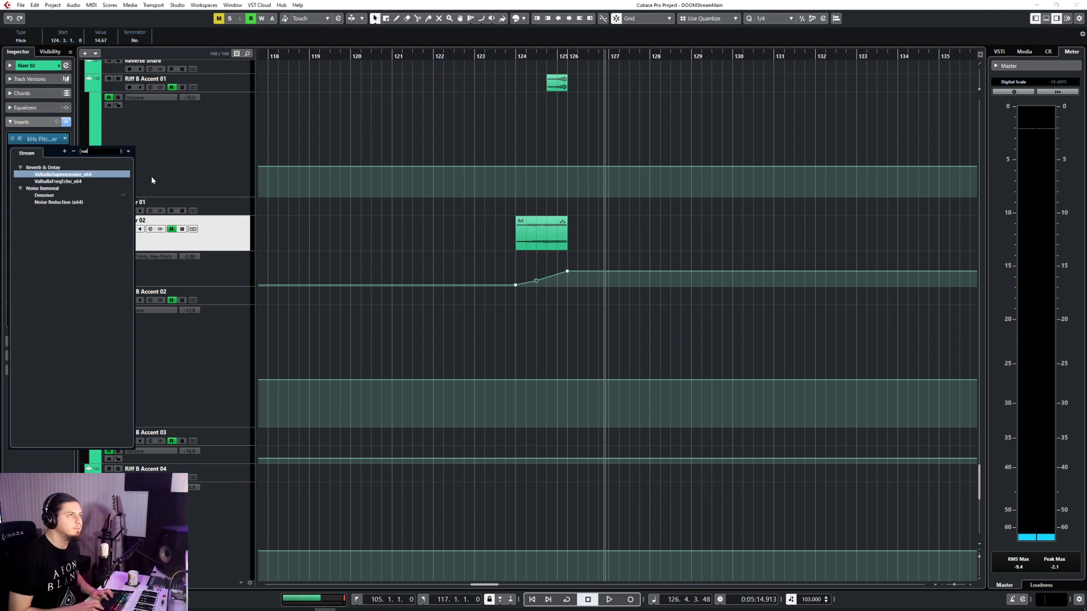
pyautogui.press('Return')
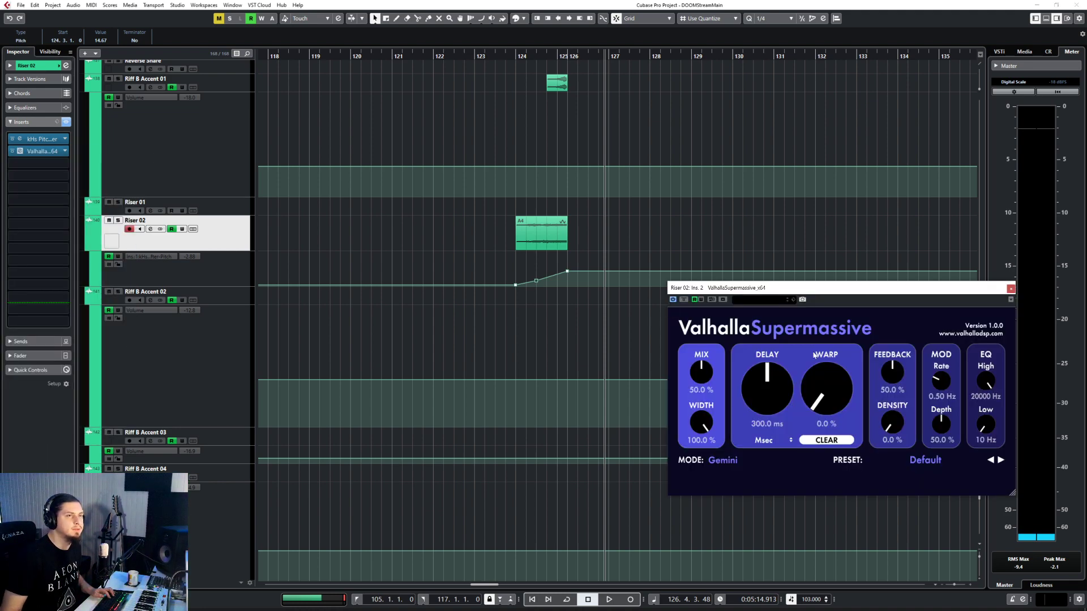
# Load the SeaBeams preset from the large reverbs in ValhallaSupermassive
pyautogui.moveTo(824, 290); pyautogui.dragTo(553, 254)
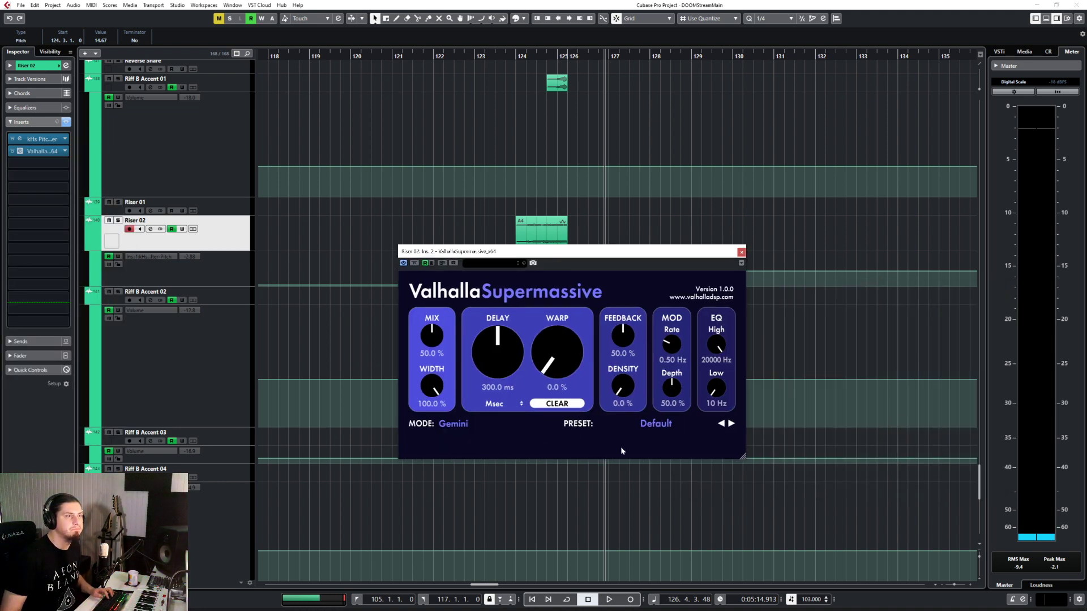
pyautogui.click(630, 426)
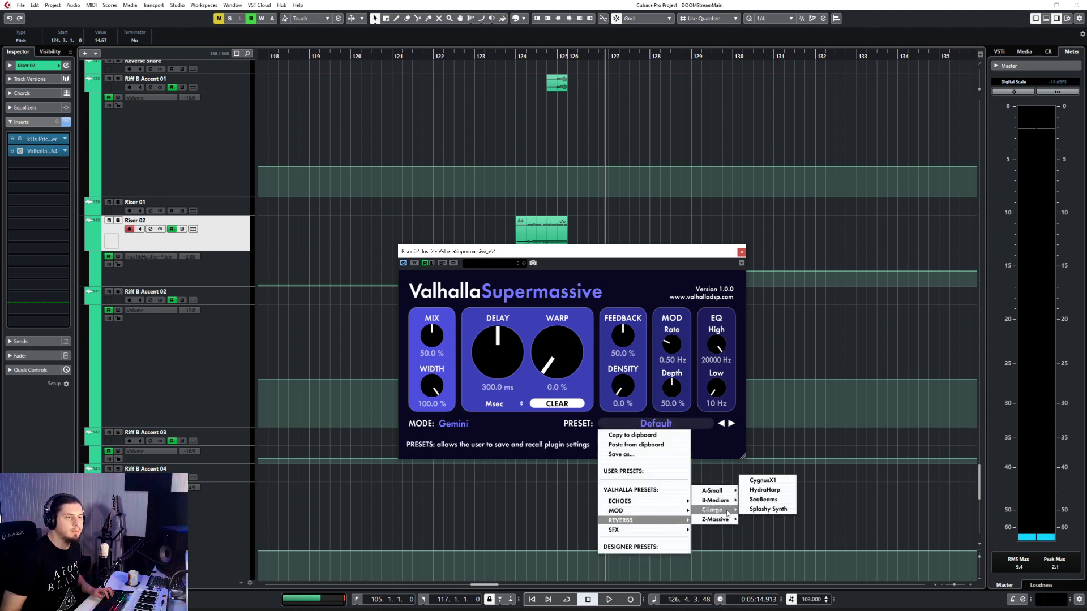
pyautogui.click(774, 499)
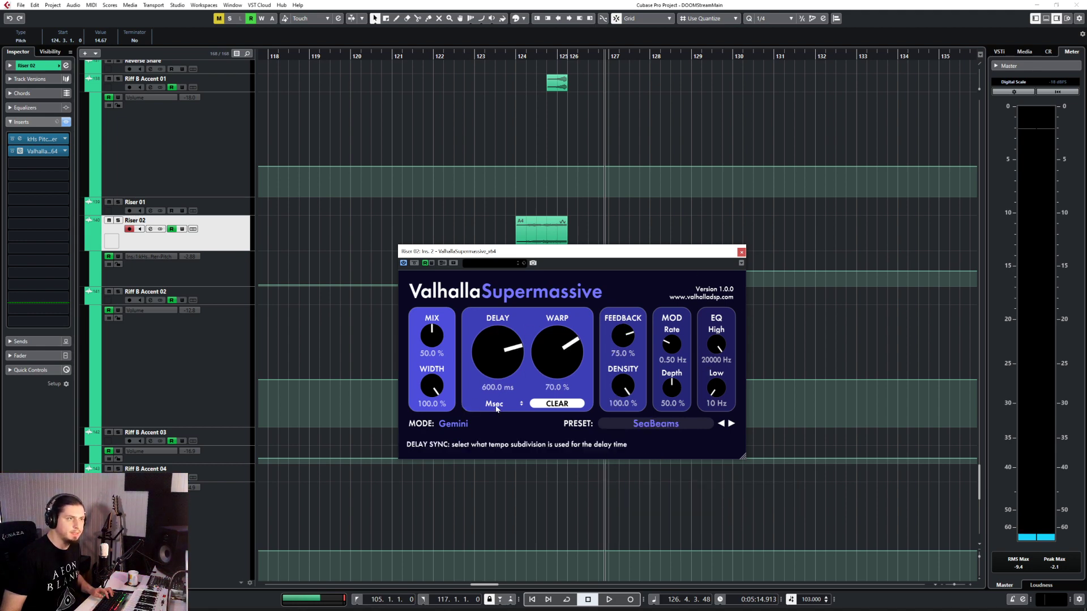
# Sync the ValhallaSupermassive delay time to note values, at 1/4, and close the plug-in
pyautogui.click(498, 424)
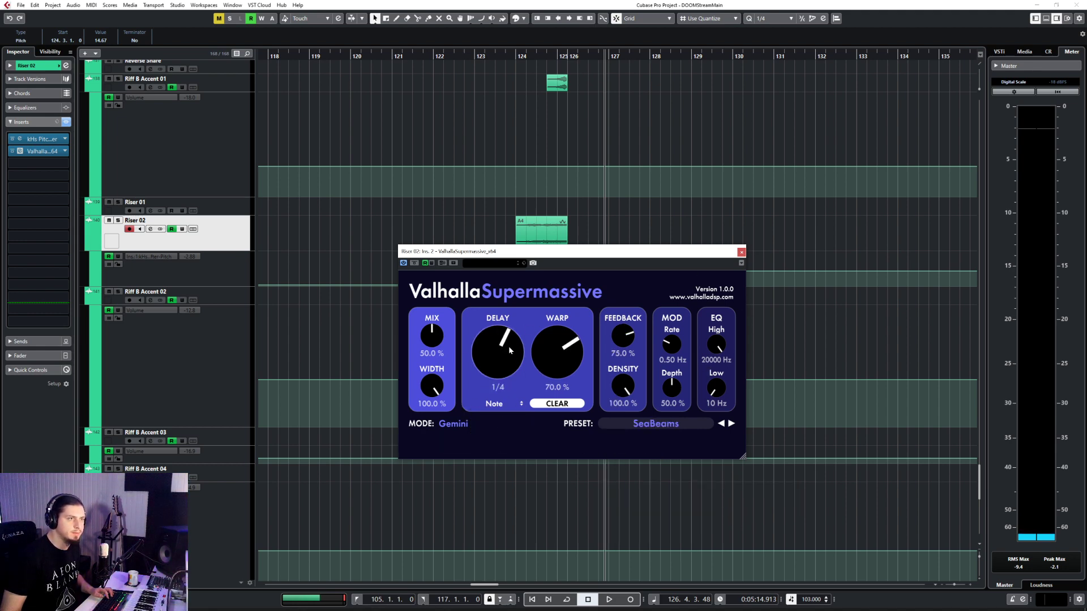
pyautogui.click(741, 251)
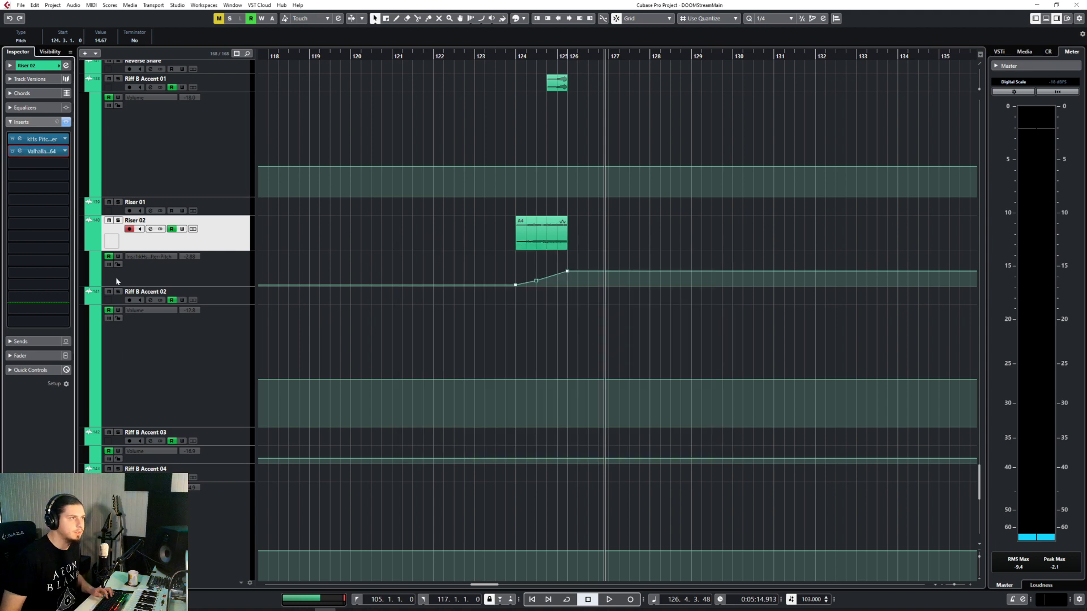
# Add volume automation to Riser 02 that drops to -oo everywhere outside the A4 clip between bars 124 and 126
pyautogui.click(92, 284)
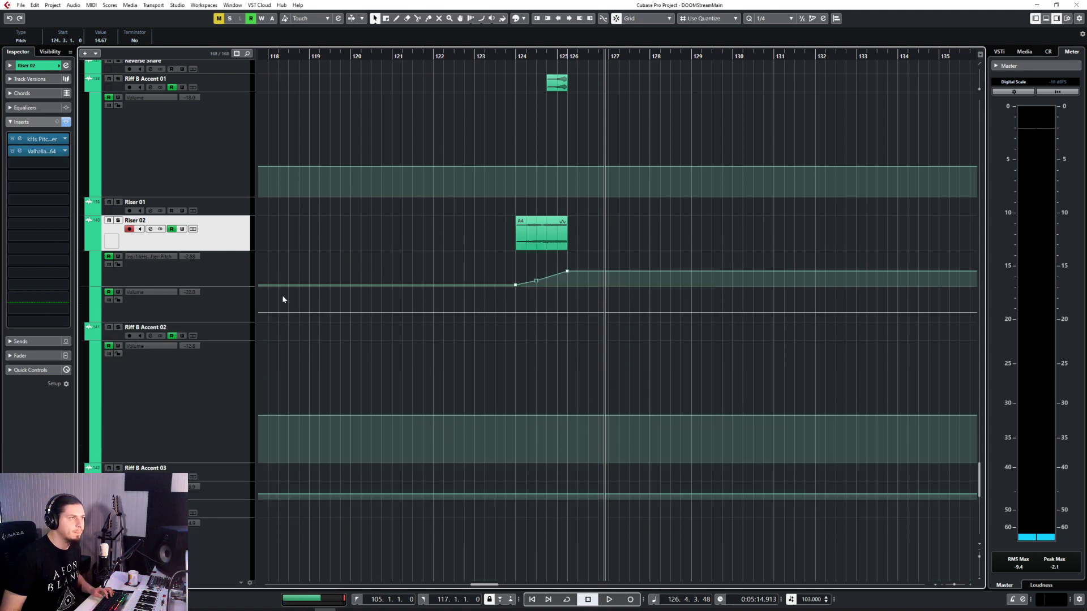
pyautogui.click(567, 313)
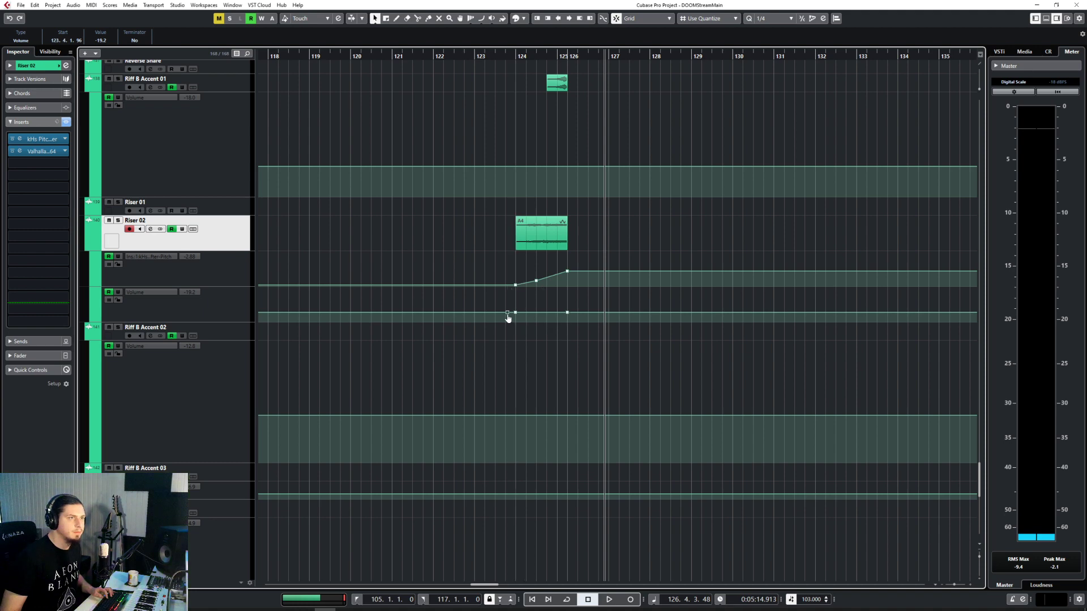
pyautogui.moveTo(508, 318); pyautogui.dragTo(547, 360)
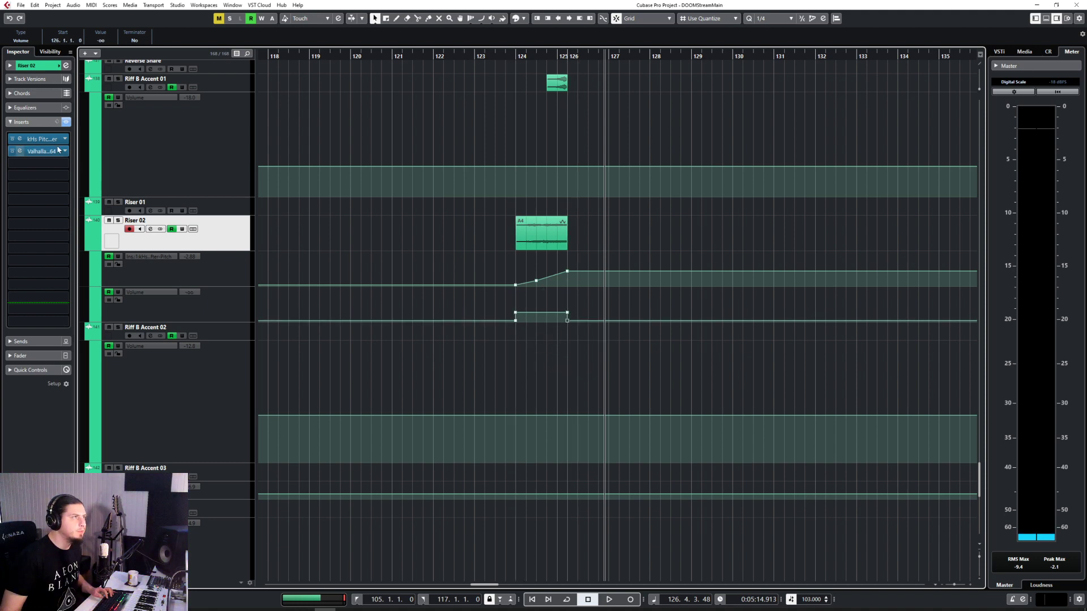
# Insert kHs Pitch Shifter in Riser 02's third insert slot with its pitch set to -12.00 semitones
pyautogui.click(41, 163)
pyautogui.write('v')
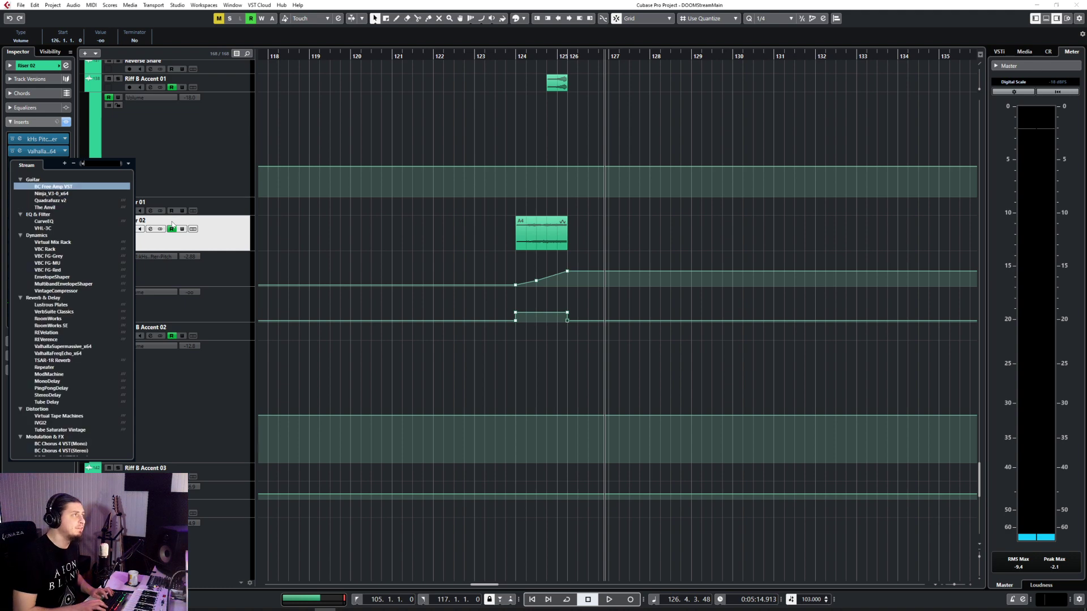
pyautogui.press('BackSpace')
pyautogui.write('pitch')
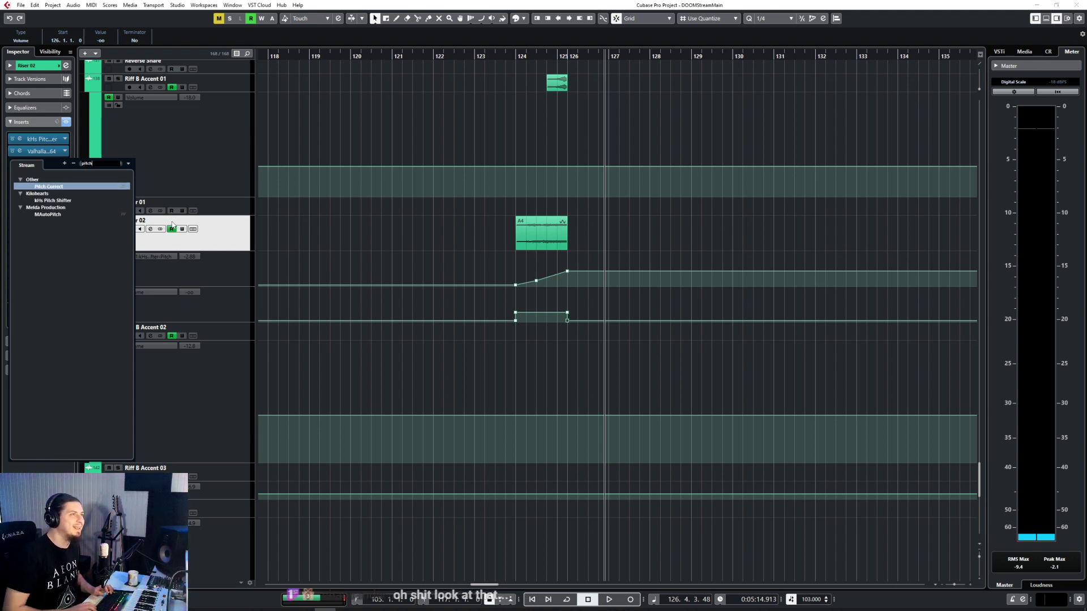
pyautogui.click(62, 200)
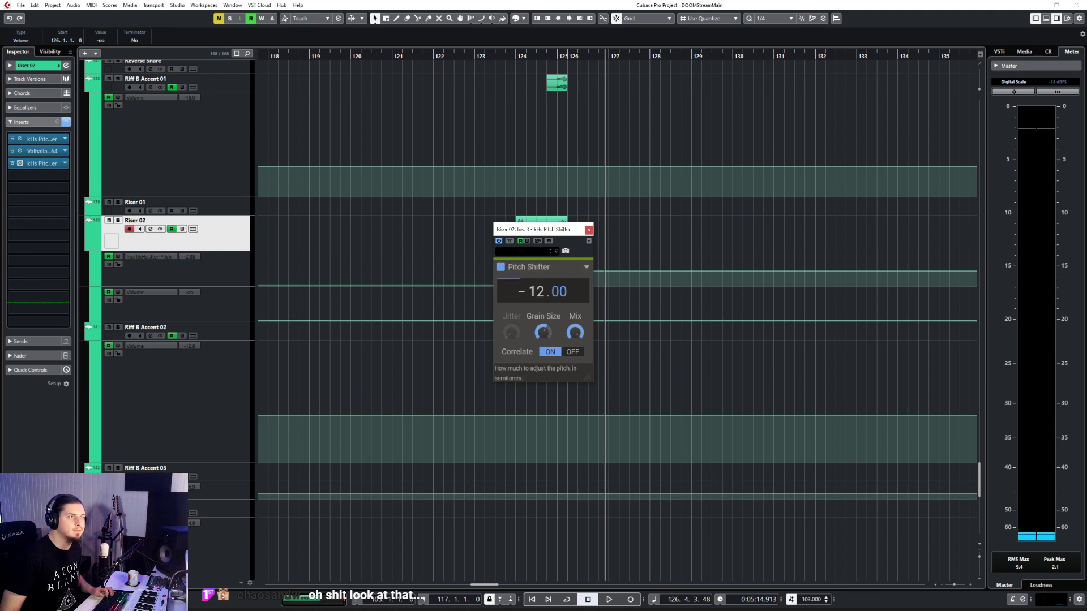
pyautogui.click(589, 229)
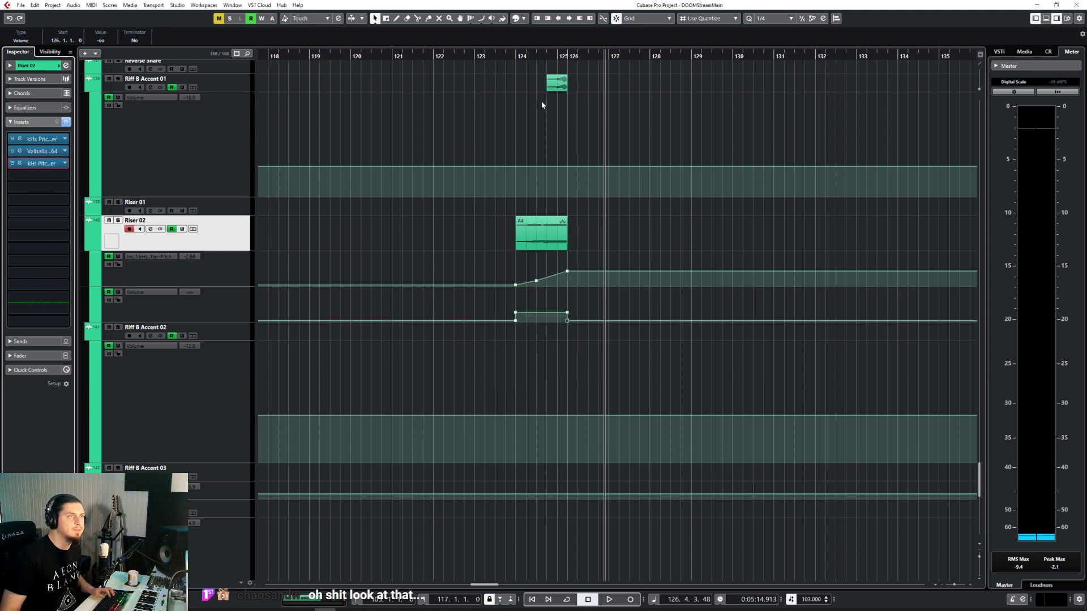
# Play back the riser from before bar 124 and raise its volume automation between bars 124 and 126
pyautogui.click(484, 54)
pyautogui.press('space')
pyautogui.scroll(4, 614, 350)
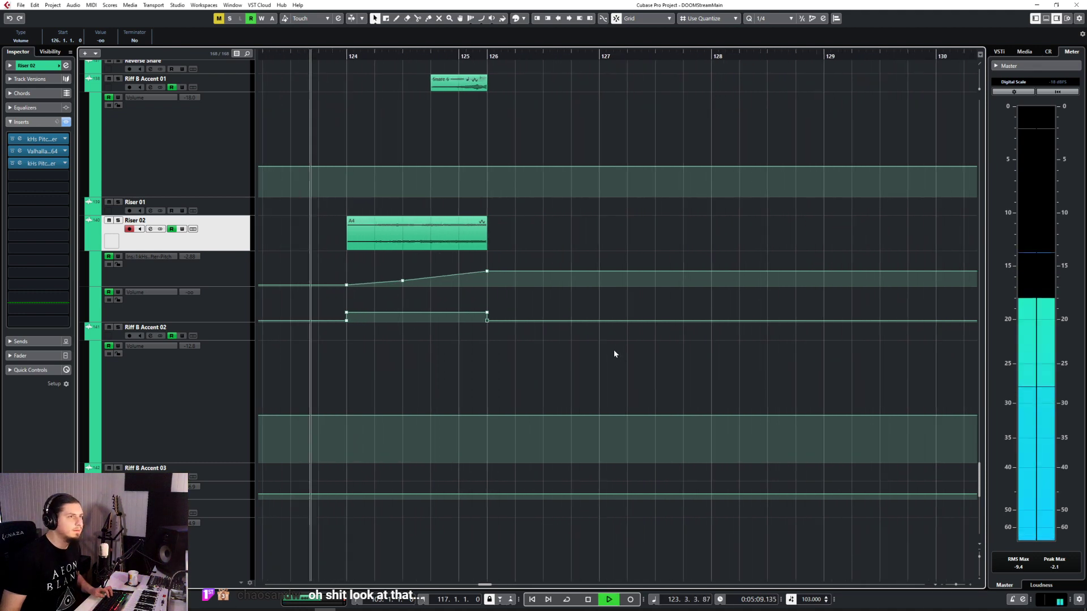
pyautogui.scroll(4, 566, 337)
pyautogui.scroll(-2, 565, 334)
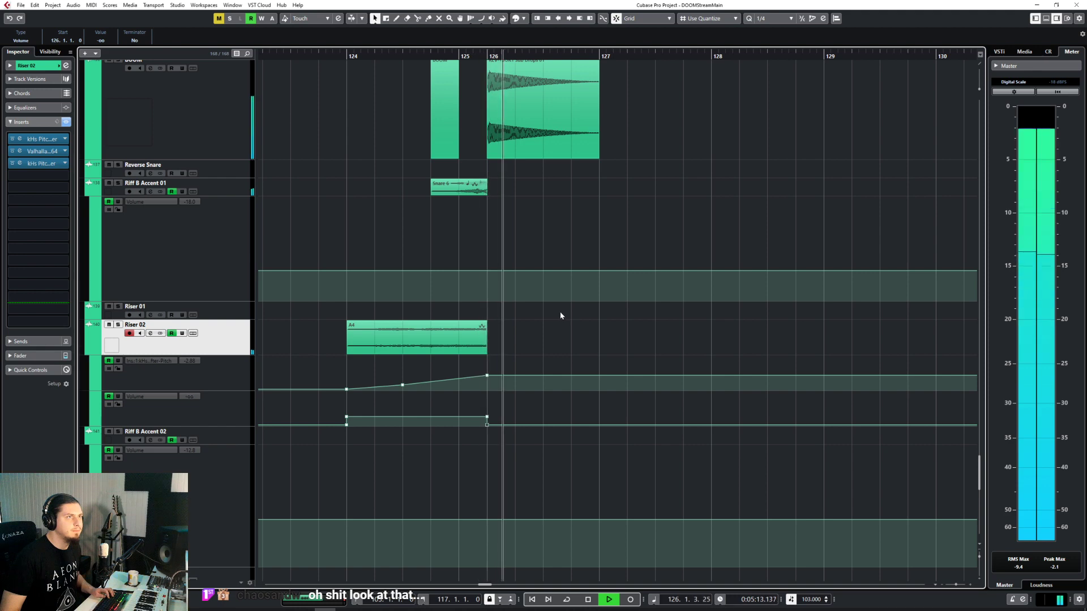
pyautogui.click(31, 67)
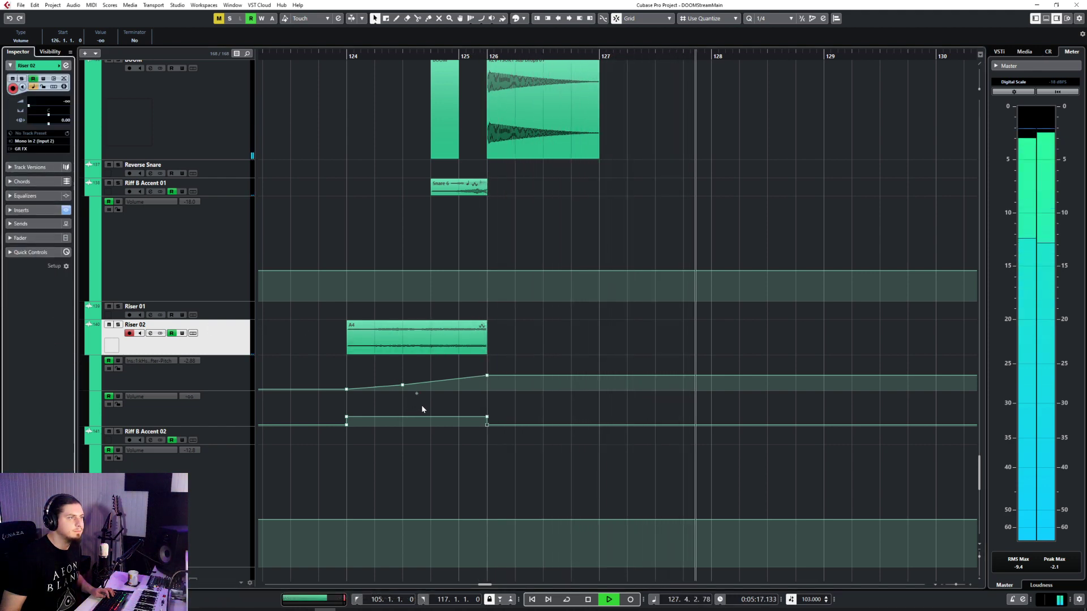
pyautogui.moveTo(416, 394); pyautogui.dragTo(417, 381)
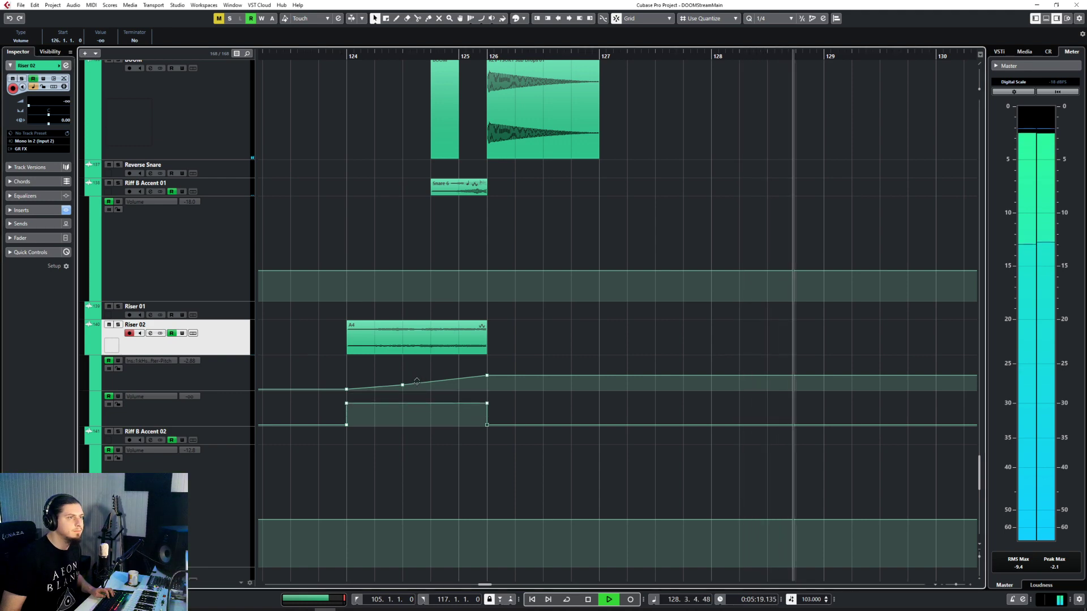
pyautogui.click(325, 56)
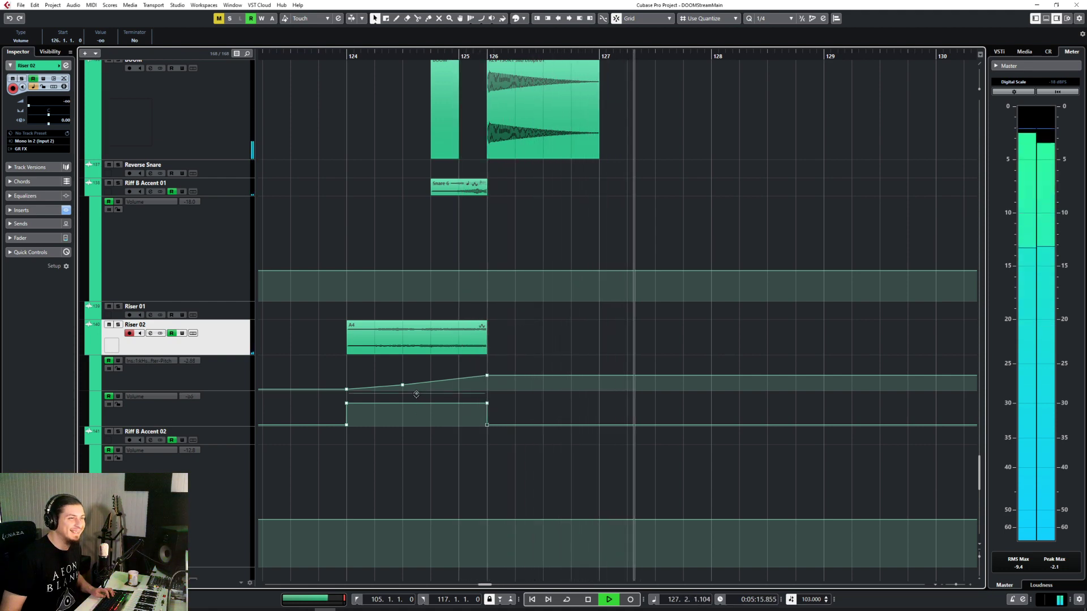
# Raise Riser 02's final pitch point at 126.1 to 100.00 and bend the last ramp segment downward into a curve, checking by playback
pyautogui.moveTo(486, 376); pyautogui.dragTo(484, 312)
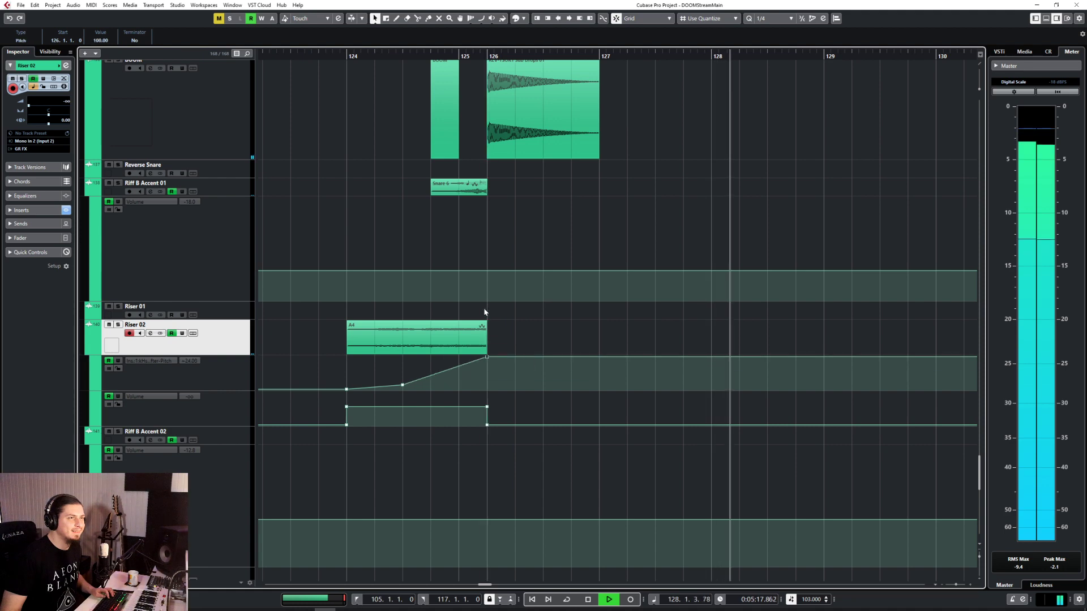
pyautogui.click(378, 56)
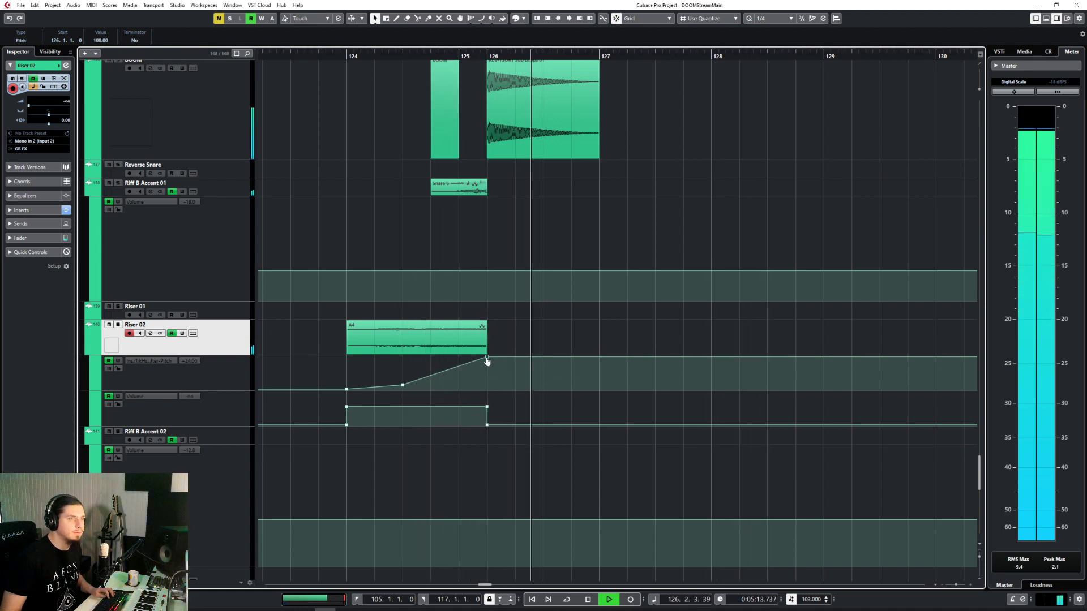
pyautogui.moveTo(444, 372); pyautogui.dragTo(449, 385)
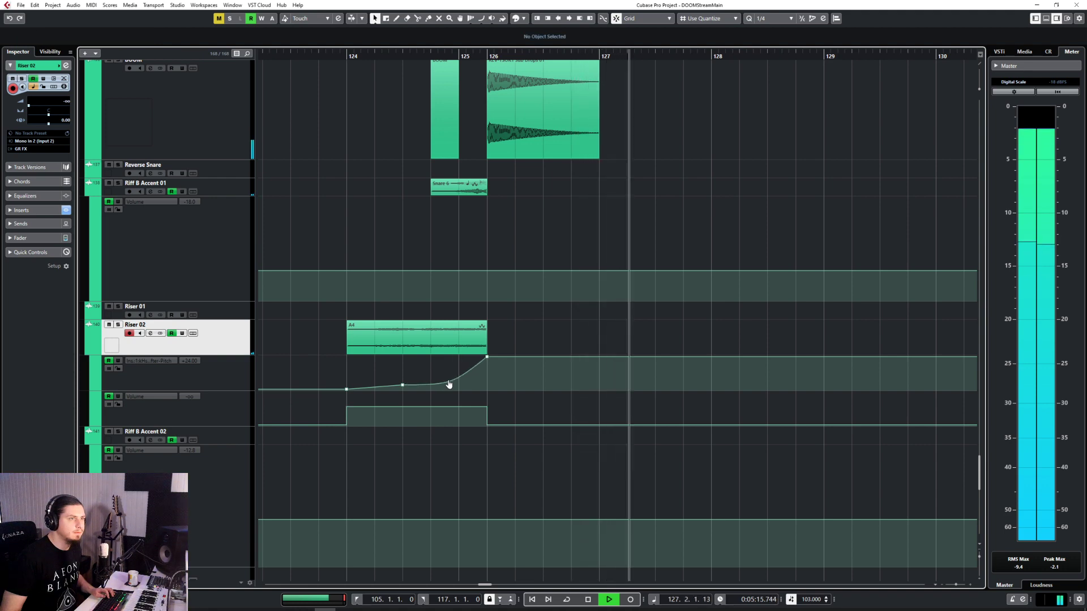
pyautogui.click(348, 55)
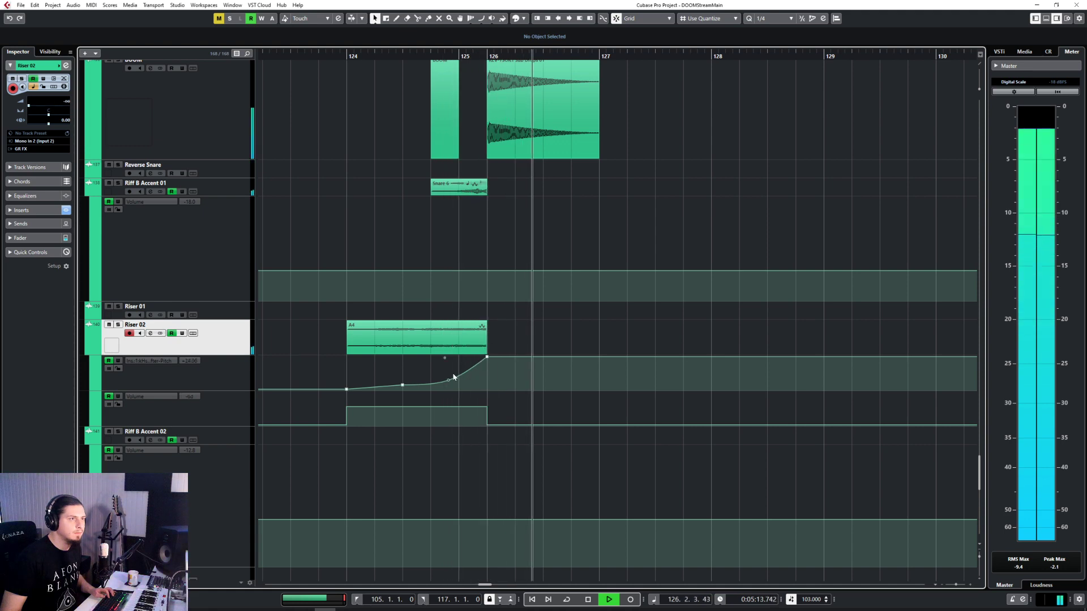
# Set Riser 02's final pitch point at 126.1 to 53.33 and play back the riser again
pyautogui.moveTo(487, 357); pyautogui.dragTo(486, 374)
pyautogui.click(408, 55)
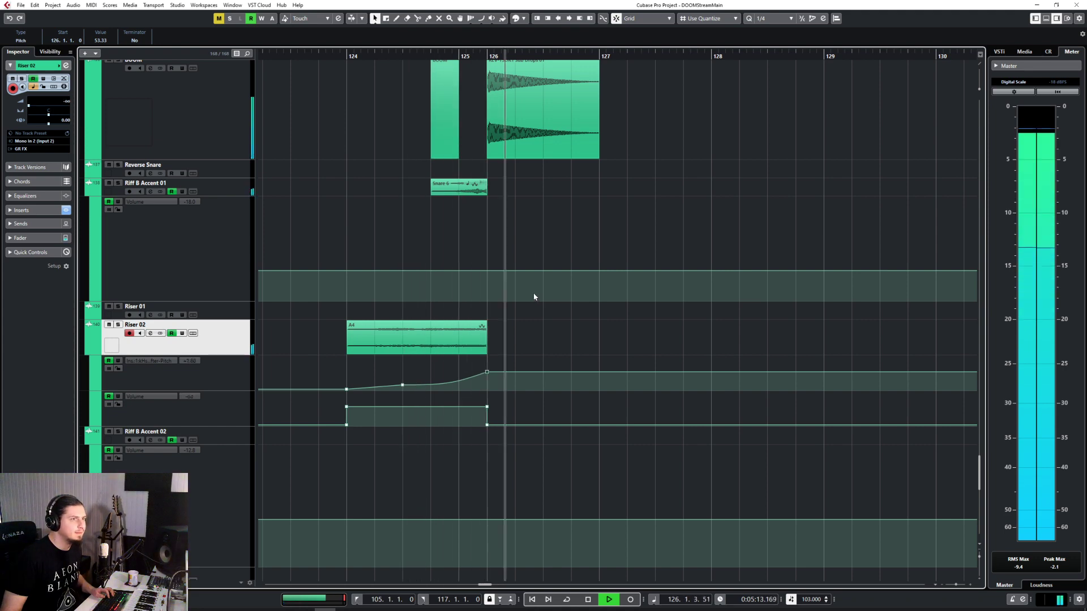
# Examine the reverse snare clips around bars 70 to 79, stopping playback and selecting the Reverse Snare track
pyautogui.scroll(-3, 545, 335)
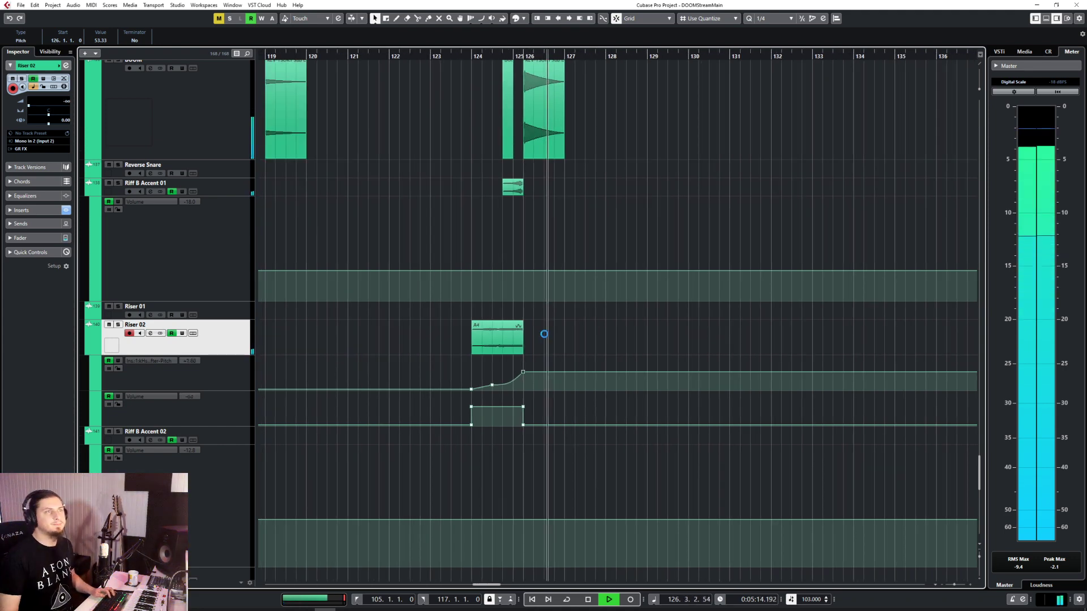
pyautogui.scroll(15, 545, 333)
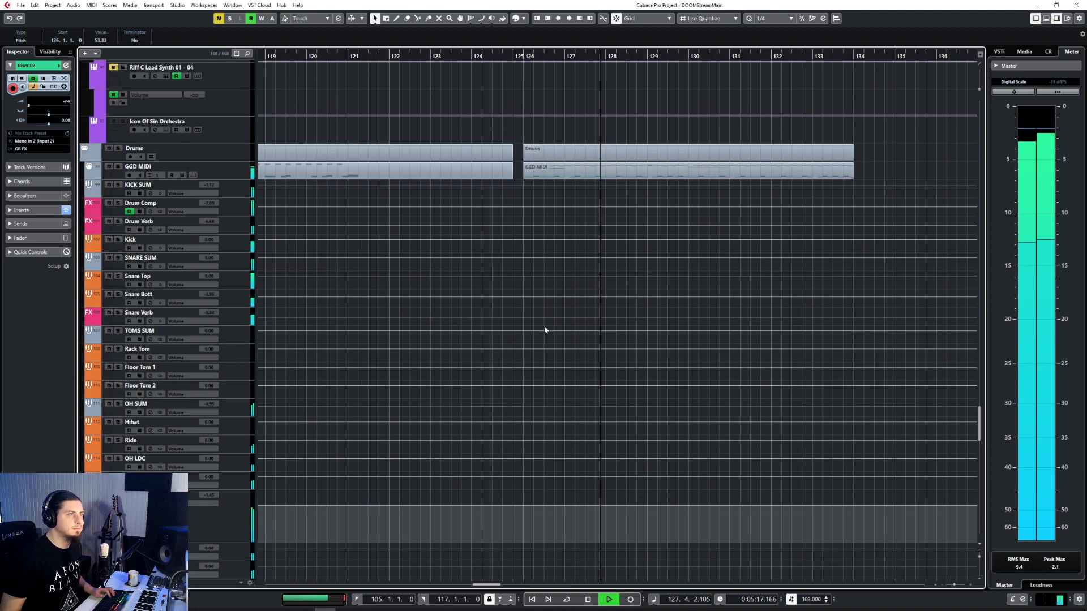
pyautogui.scroll(-12, 545, 326)
pyautogui.hscroll(-6, 514, 329)
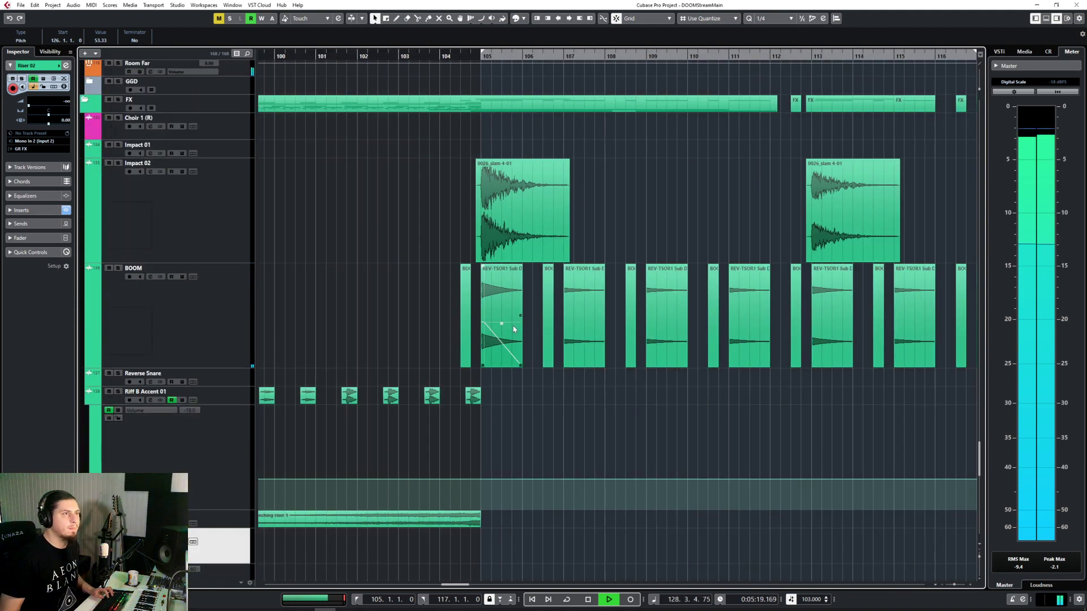
pyautogui.hscroll(-12, 513, 329)
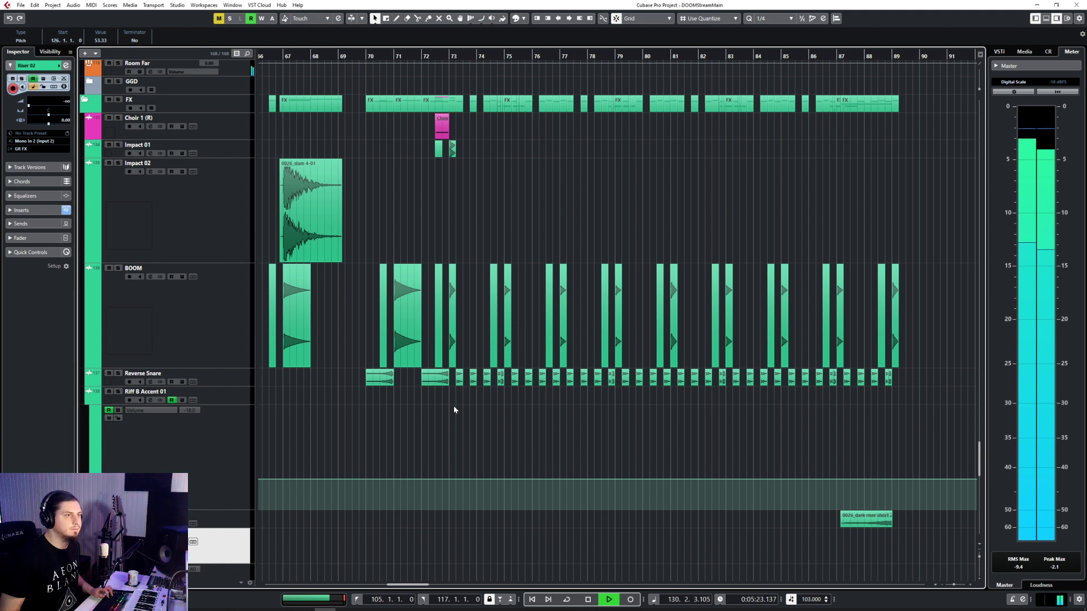
pyautogui.scroll(5, 454, 410)
pyautogui.click(473, 382)
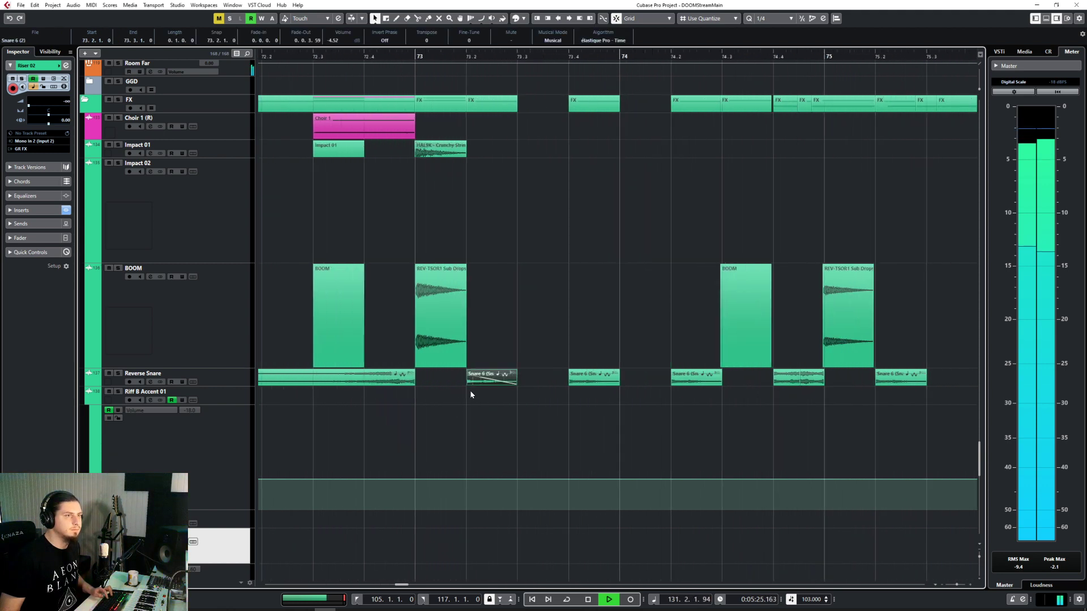
pyautogui.scroll(5, 469, 391)
pyautogui.scroll(-6, 469, 390)
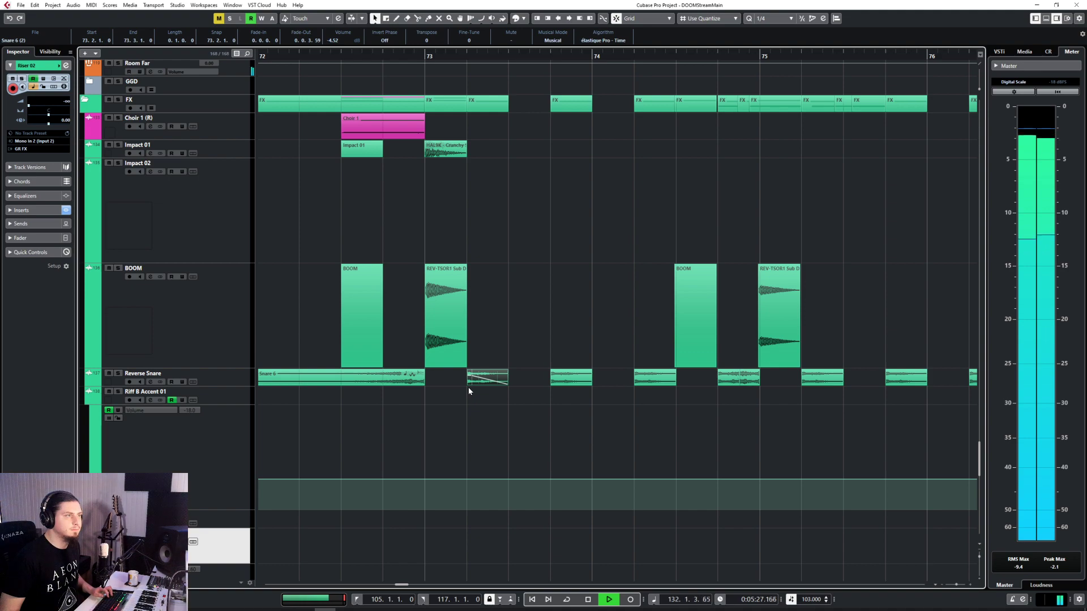
pyautogui.press('space')
pyautogui.click(242, 381)
pyautogui.scroll(-3, 583, 393)
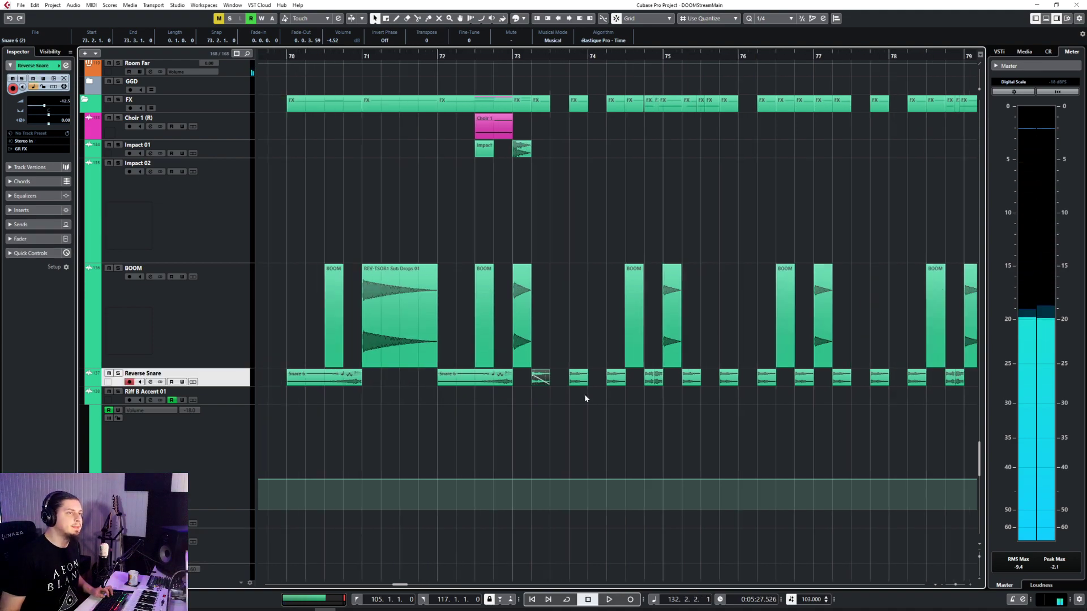
# Look over how the riser, accent, impact and boom clips are arranged between bars 83 and 105
pyautogui.scroll(15, 726, 419)
pyautogui.scroll(-15, 725, 423)
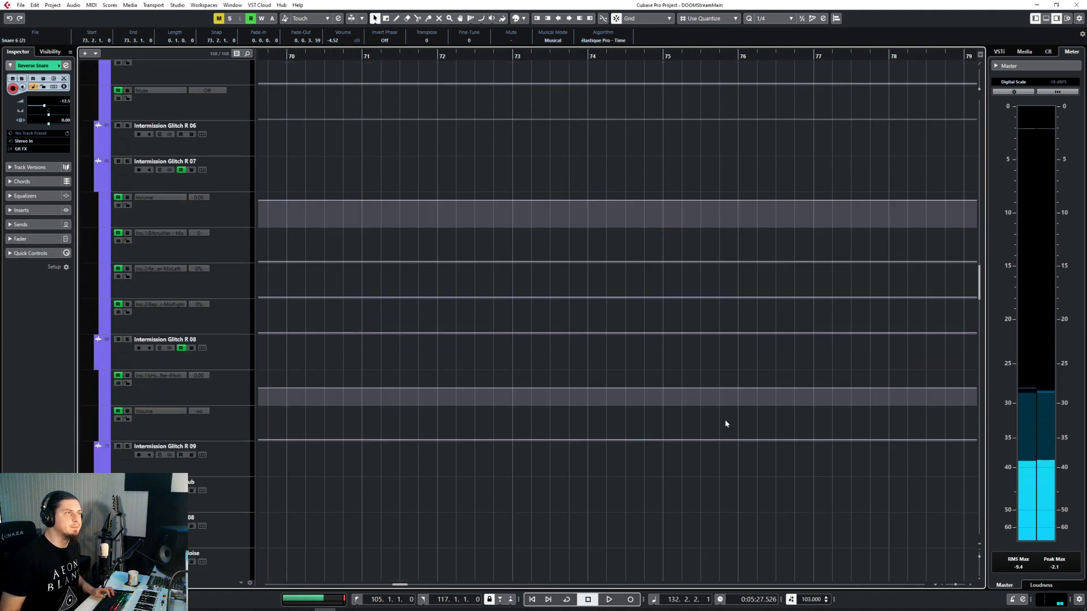
pyautogui.scroll(-3, 726, 424)
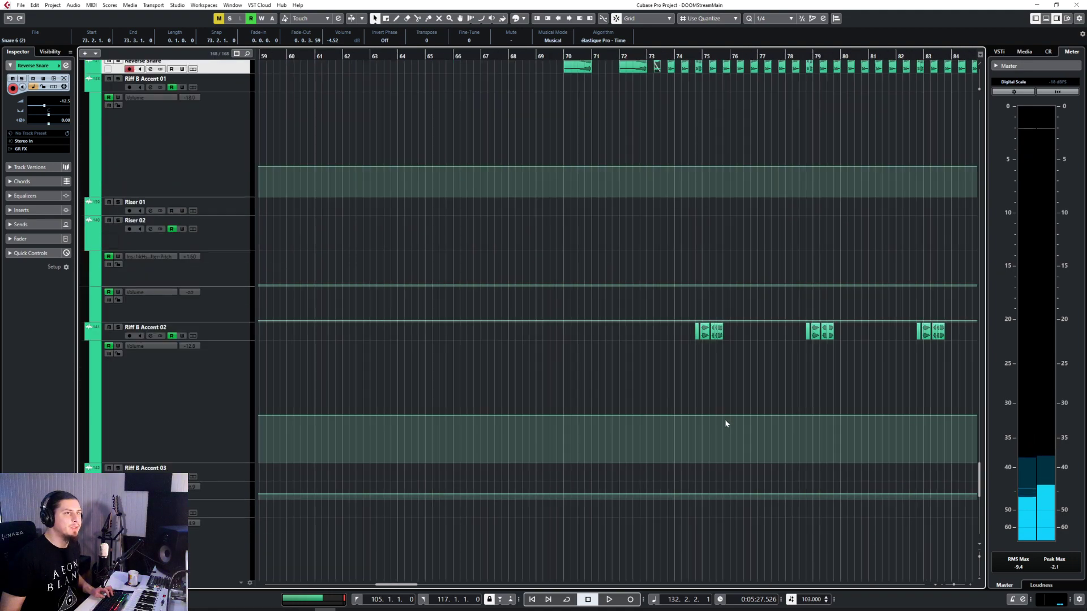
pyautogui.hscroll(10, 725, 424)
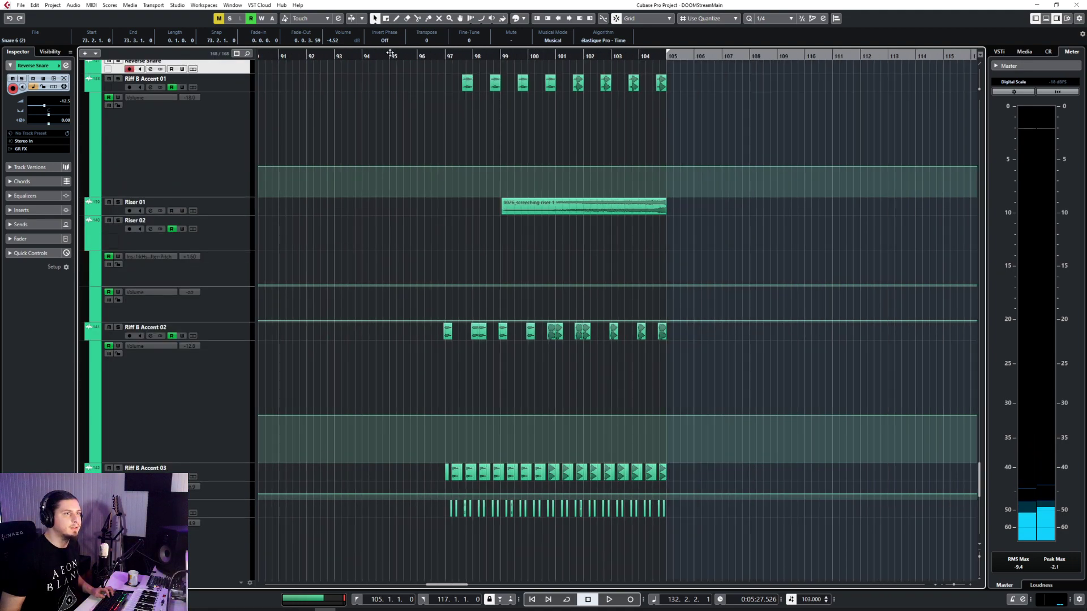
pyautogui.hscroll(-3, 444, 89)
pyautogui.scroll(-10, 512, 361)
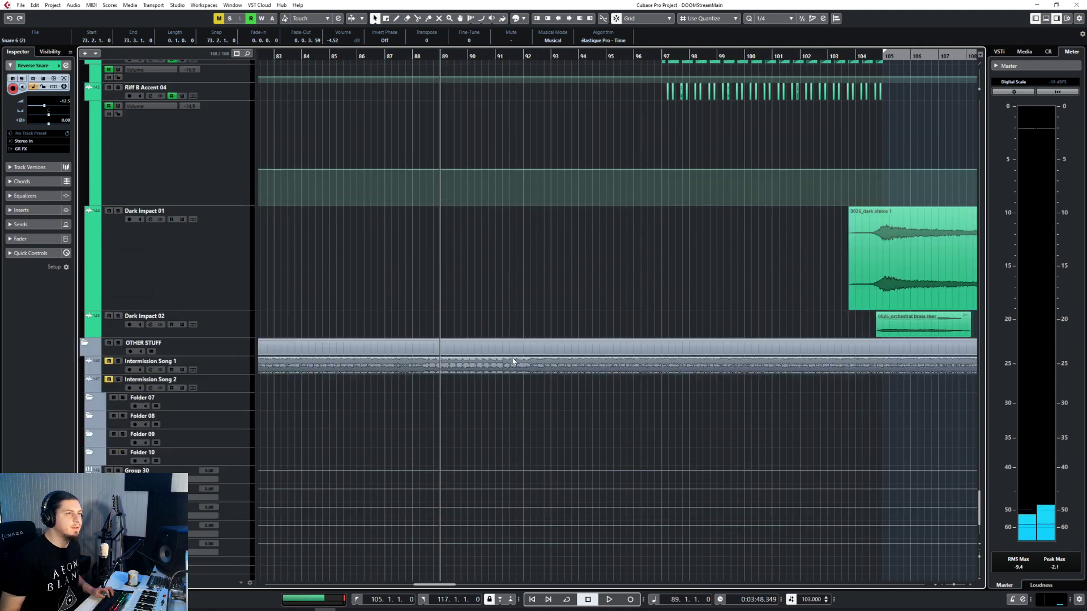
pyautogui.scroll(15, 305, 343)
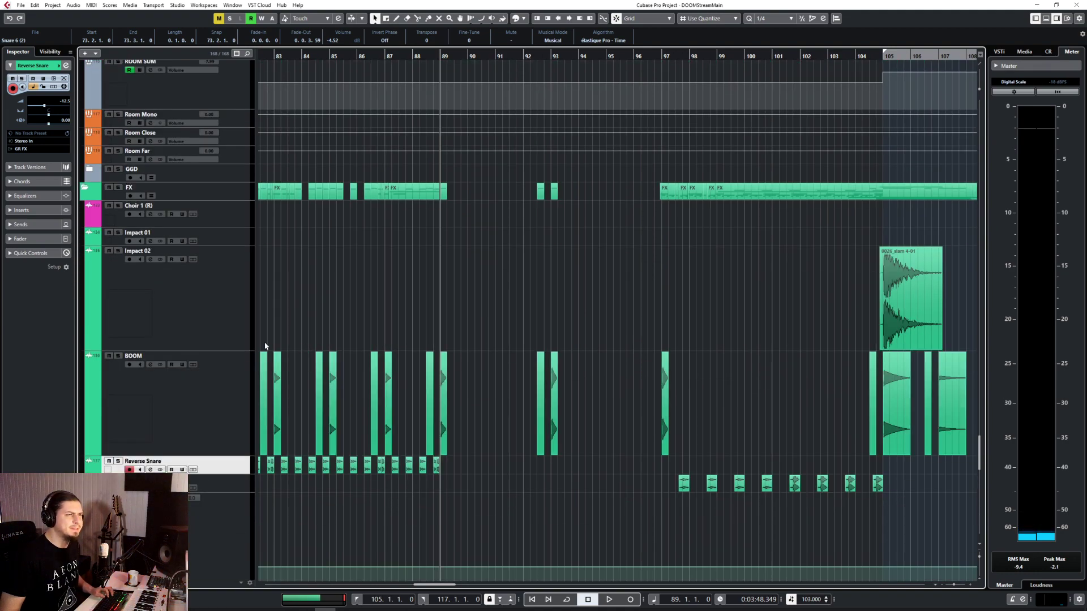
# Play back the song from about bar 103 to check the raised ROOM SUM volume section starting at bar 105
pyautogui.scroll(4, 341, 365)
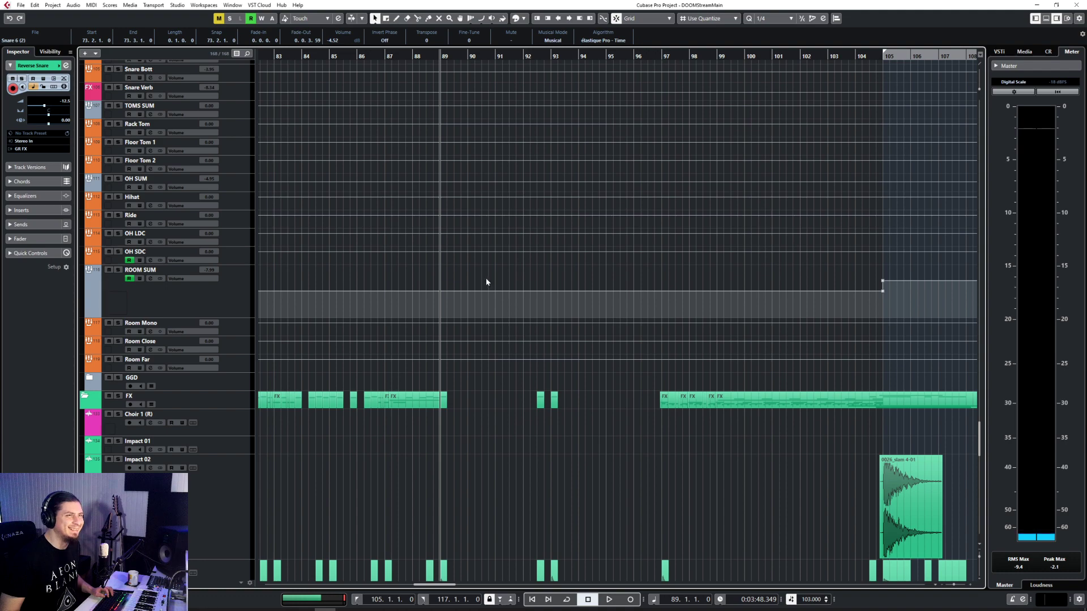
pyautogui.scroll(-2, 723, 364)
pyautogui.hscroll(5, 720, 370)
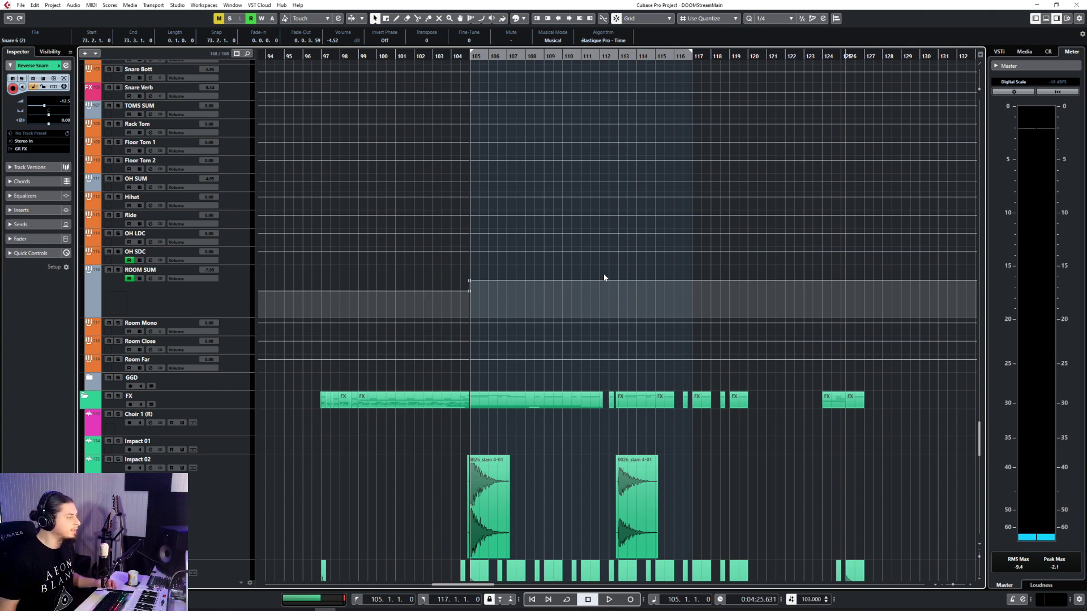
pyautogui.click(441, 55)
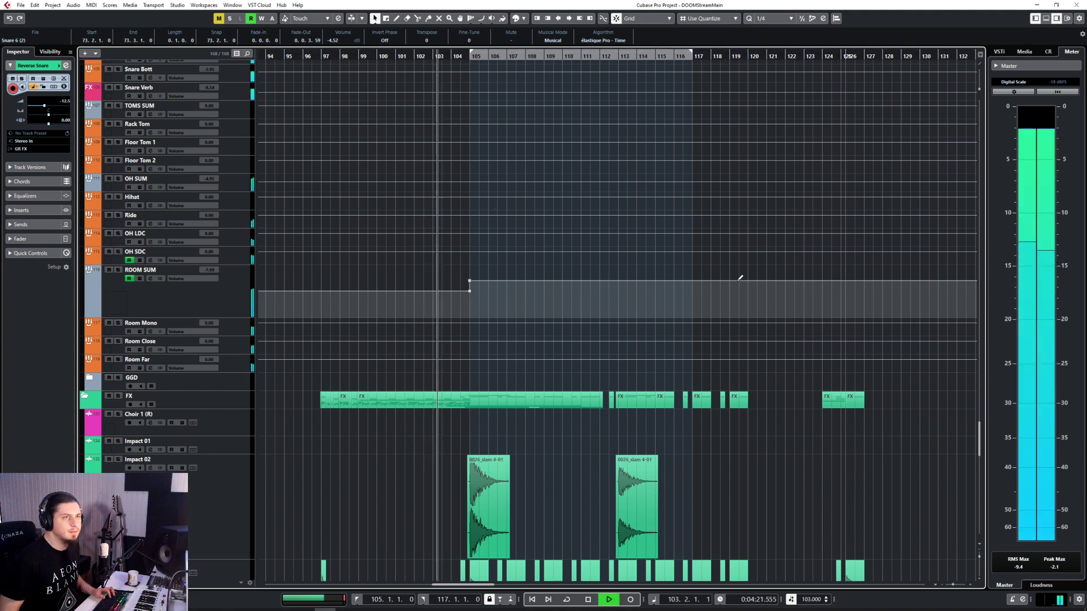
# Add ROOM SUM volume automation points at 125.1 so the raised section ends there, dropping the level to -6.45
pyautogui.click(692, 282)
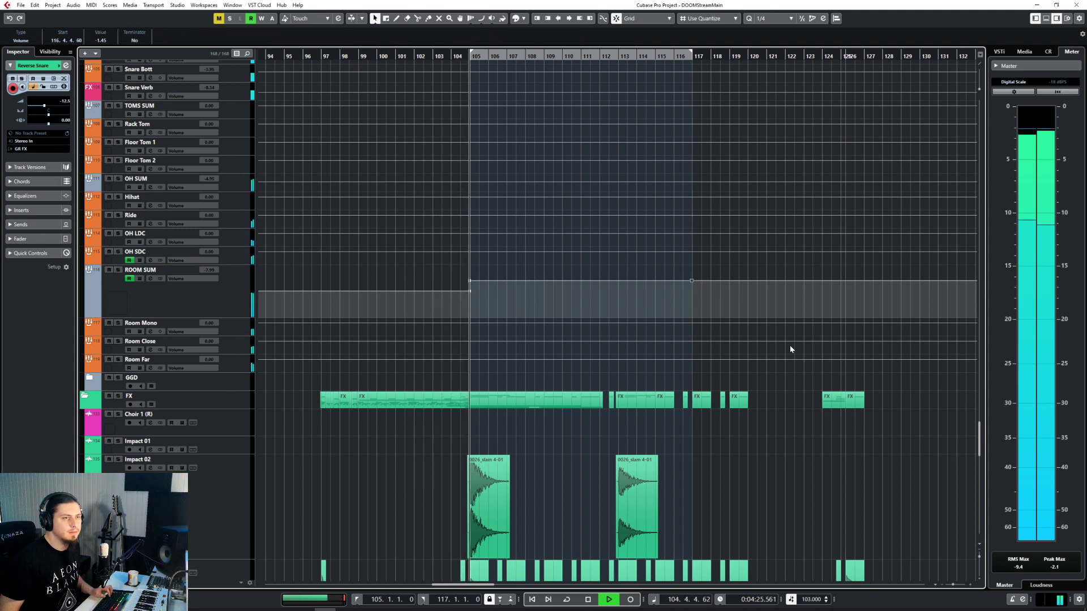
pyautogui.click(840, 287)
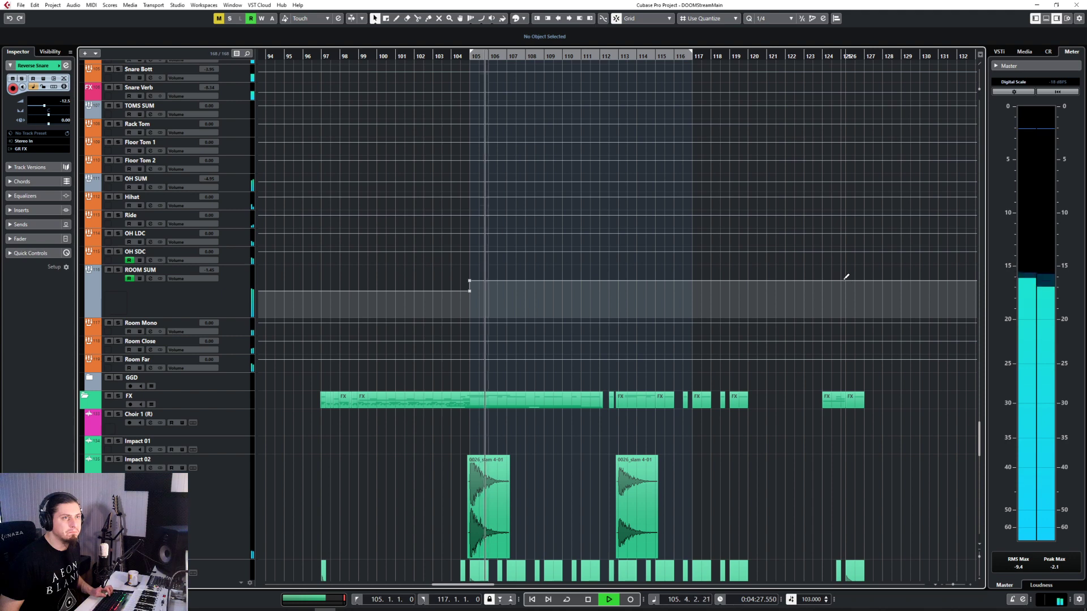
pyautogui.click(846, 281)
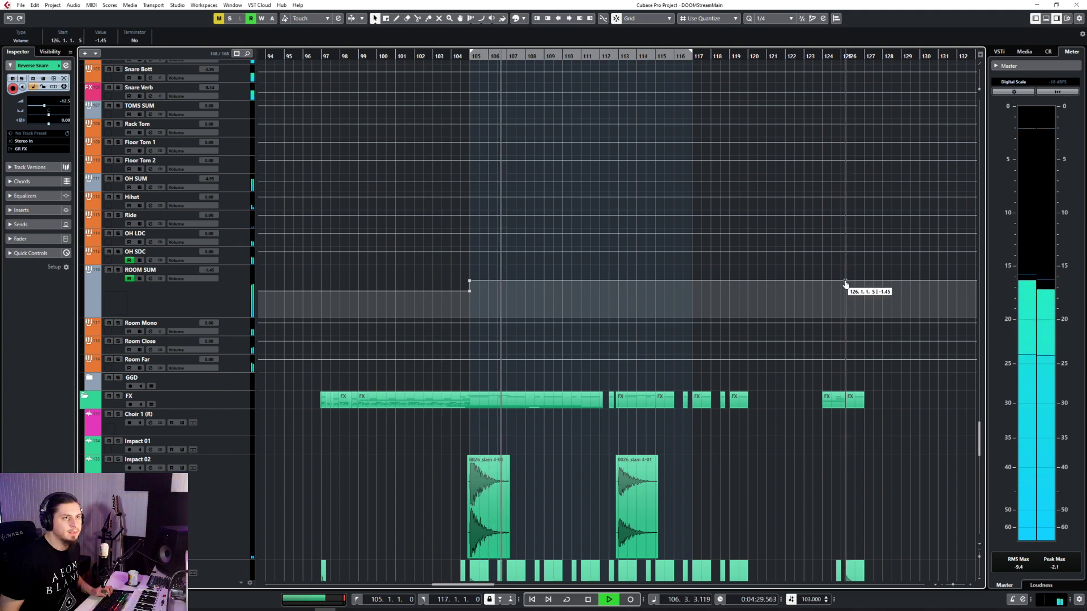
pyautogui.scroll(4, 844, 285)
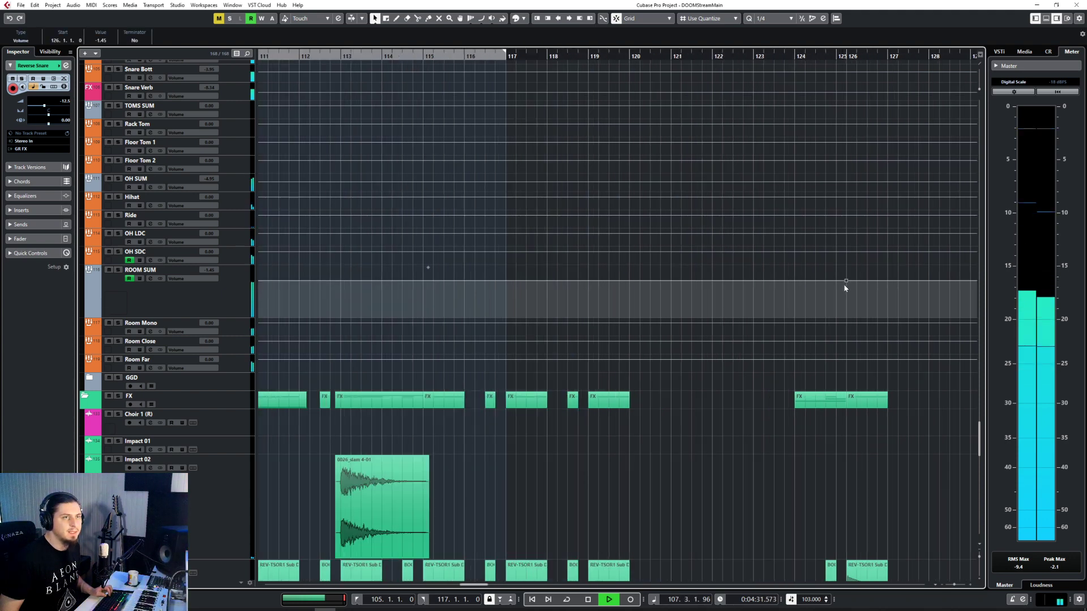
pyautogui.click(830, 281)
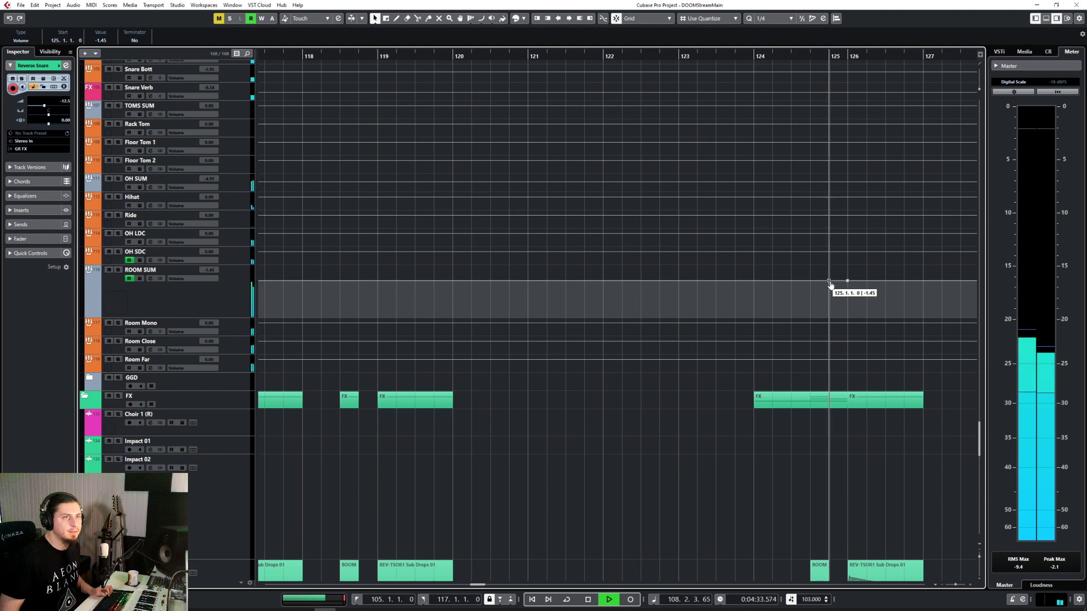
pyautogui.moveTo(847, 283); pyautogui.dragTo(837, 290)
pyautogui.scroll(-4, 623, 268)
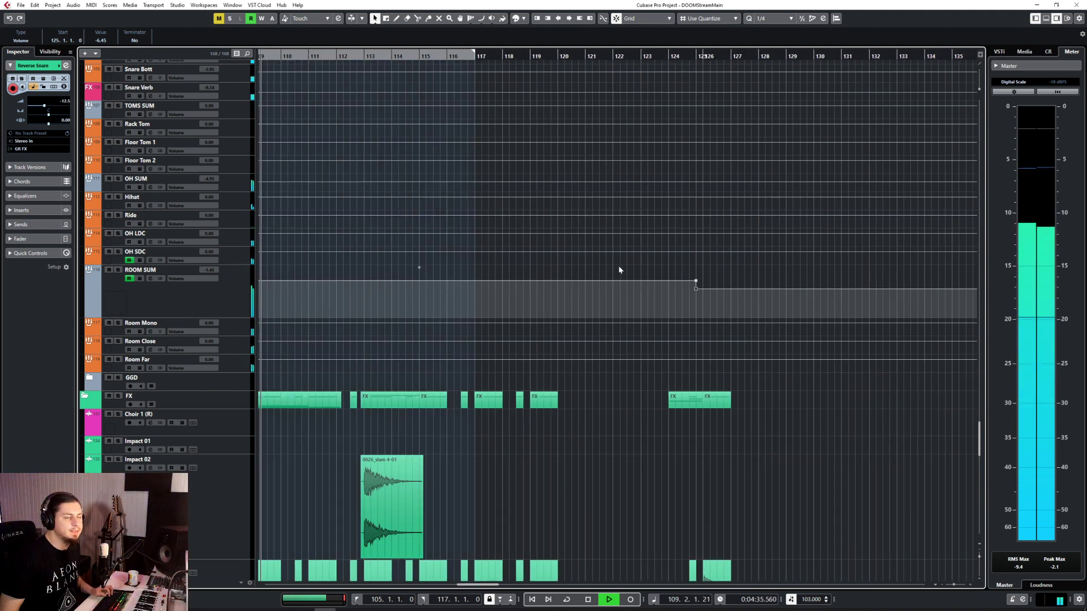
pyautogui.scroll(-4, 617, 266)
# Set the lower ROOM SUM volume point at 125.1 to -7.99
pyautogui.click(404, 292)
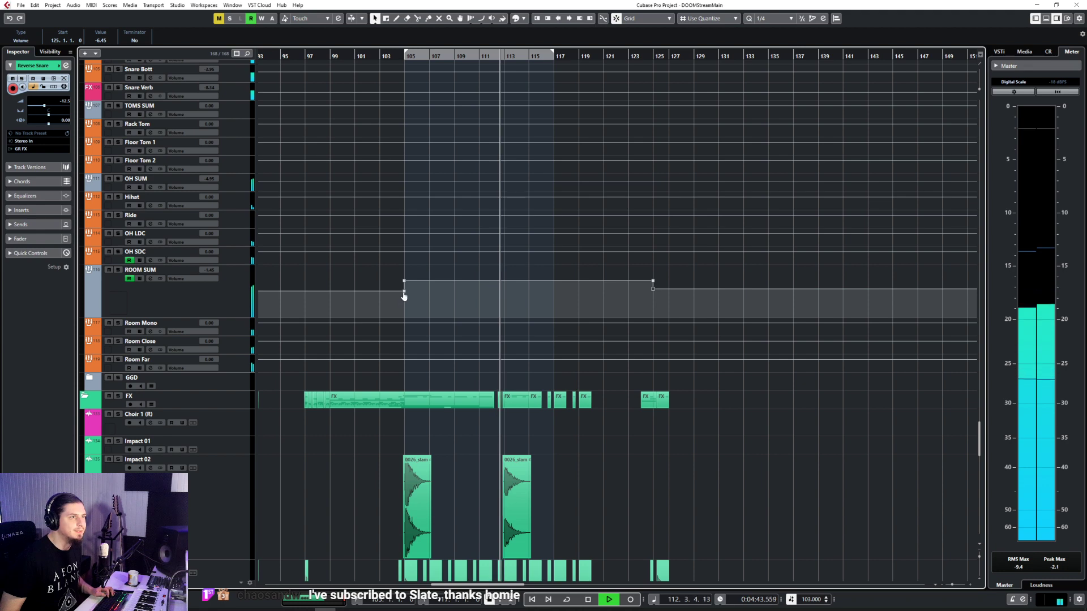
pyautogui.click(652, 289)
pyautogui.click(101, 40)
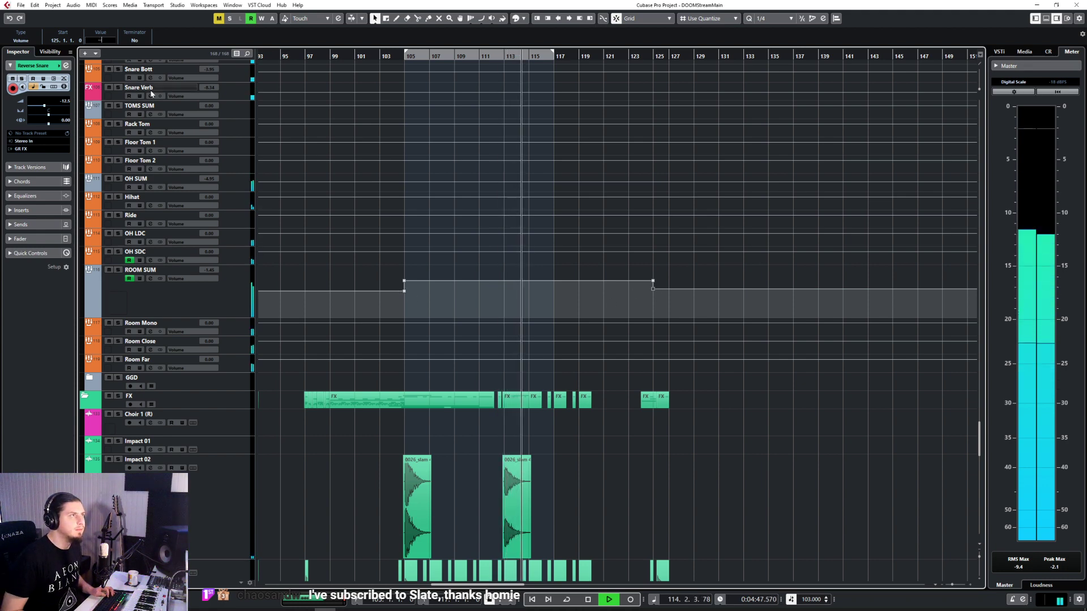
pyautogui.write('-7.99')
pyautogui.press('Return')
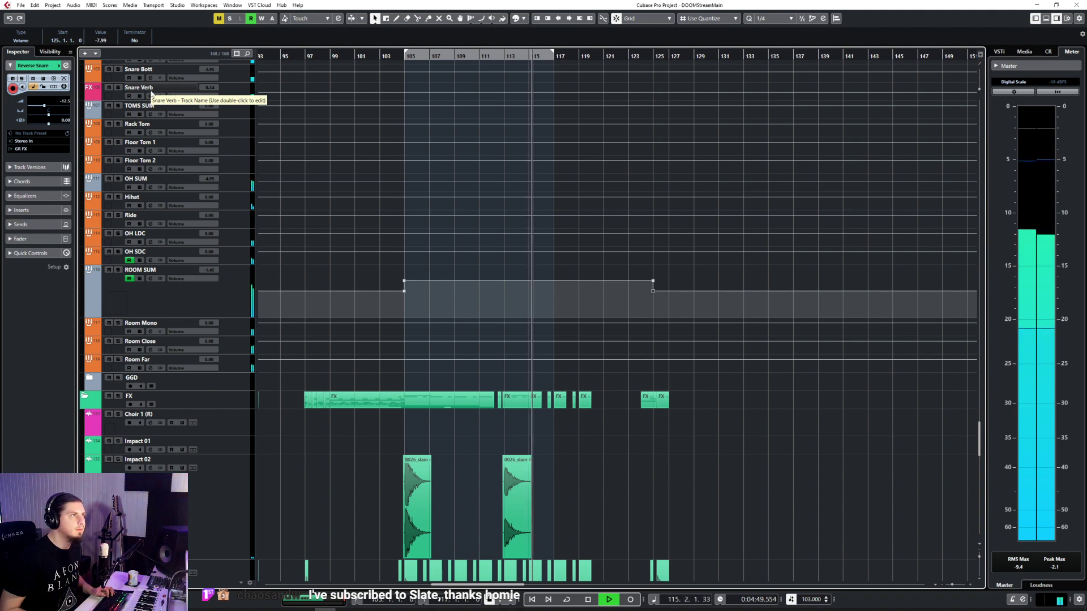
# Add Snare Verb volume points at bars 105 and 125, raise the section between them to -1.44, and check it by playback
pyautogui.scroll(4, 515, 291)
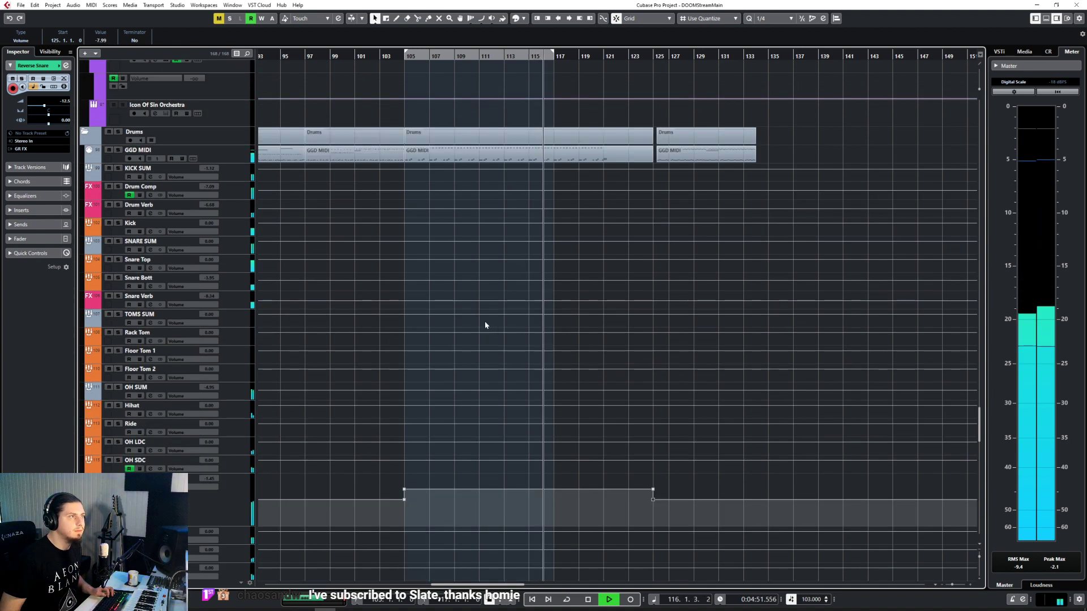
pyautogui.click(405, 301)
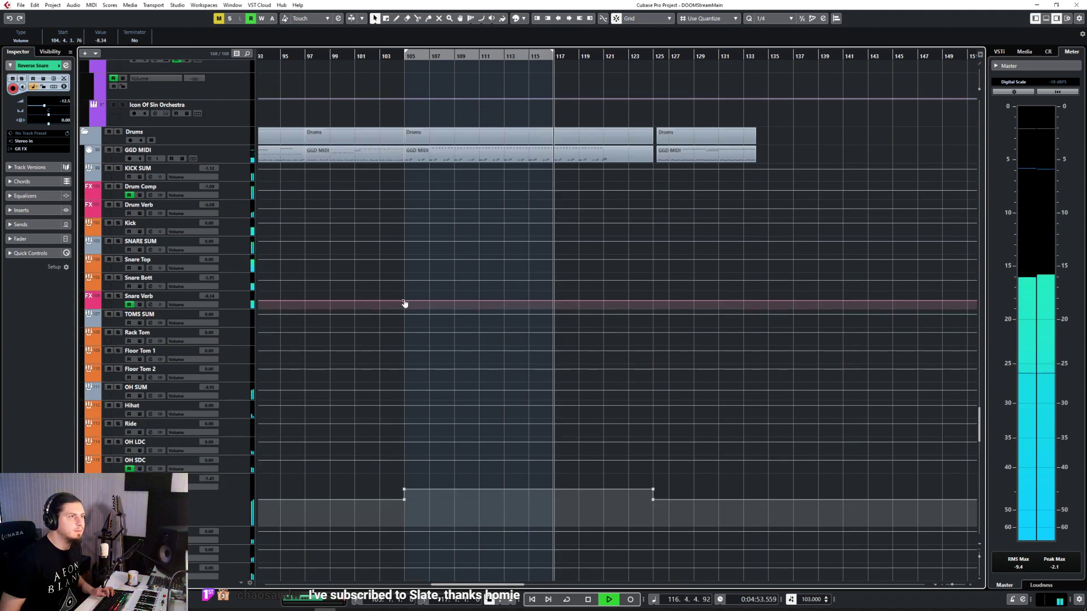
pyautogui.click(653, 301)
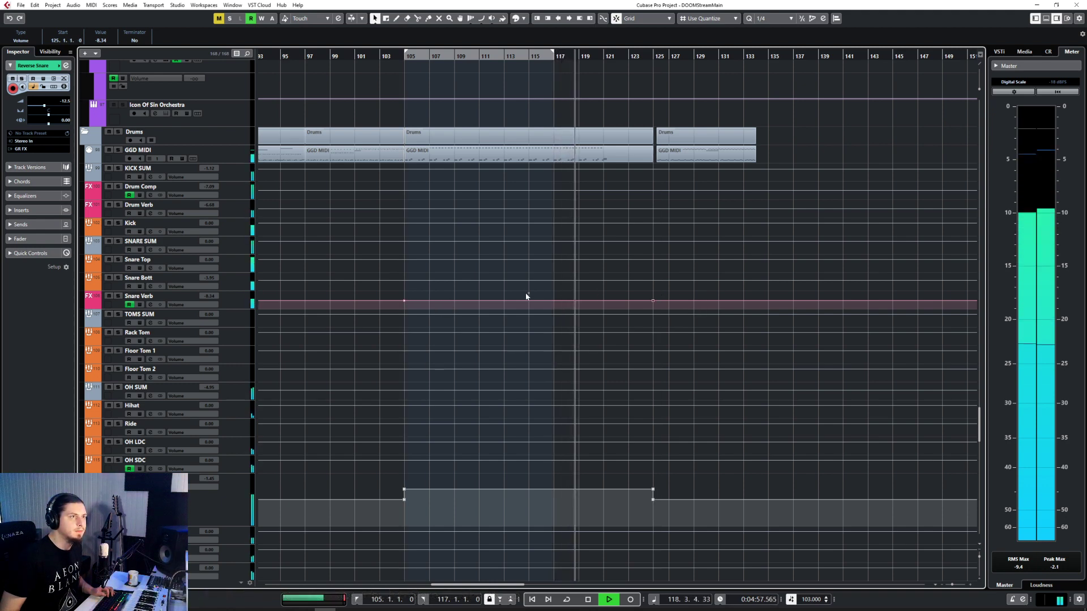
pyautogui.moveTo(527, 294); pyautogui.dragTo(527, 290)
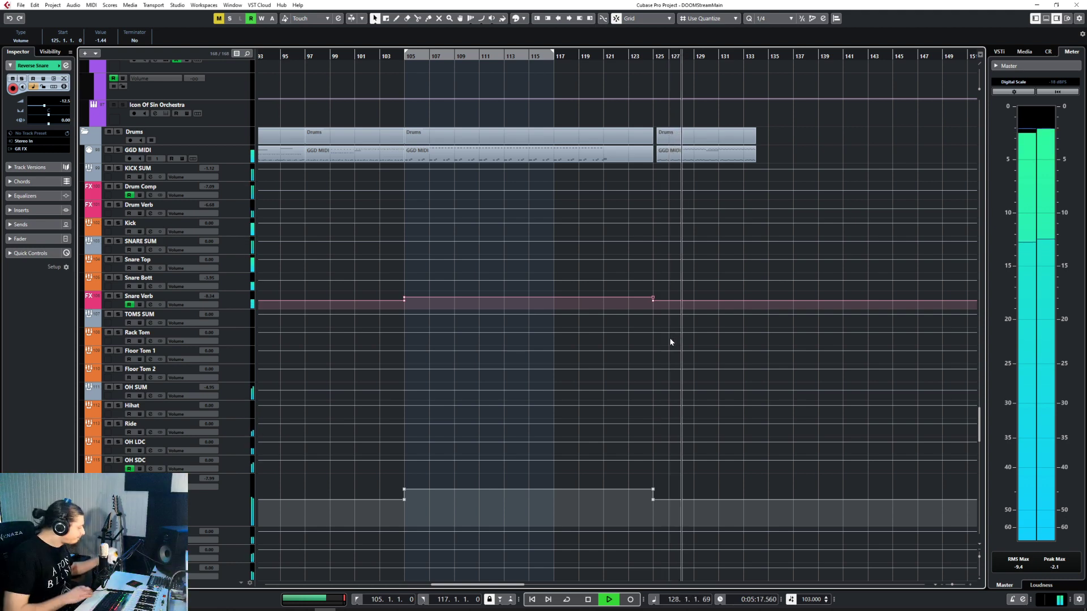
pyautogui.press('space')
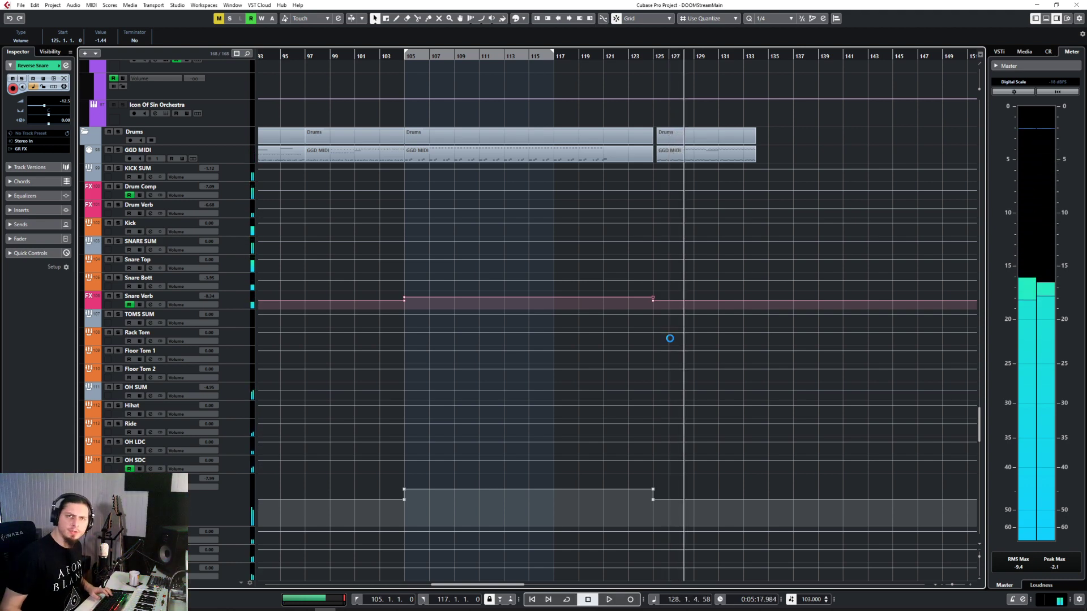
# Locate the repeating Reverse Snare clips after bar 73 and copy the one at 73.1
pyautogui.scroll(3, 736, 232)
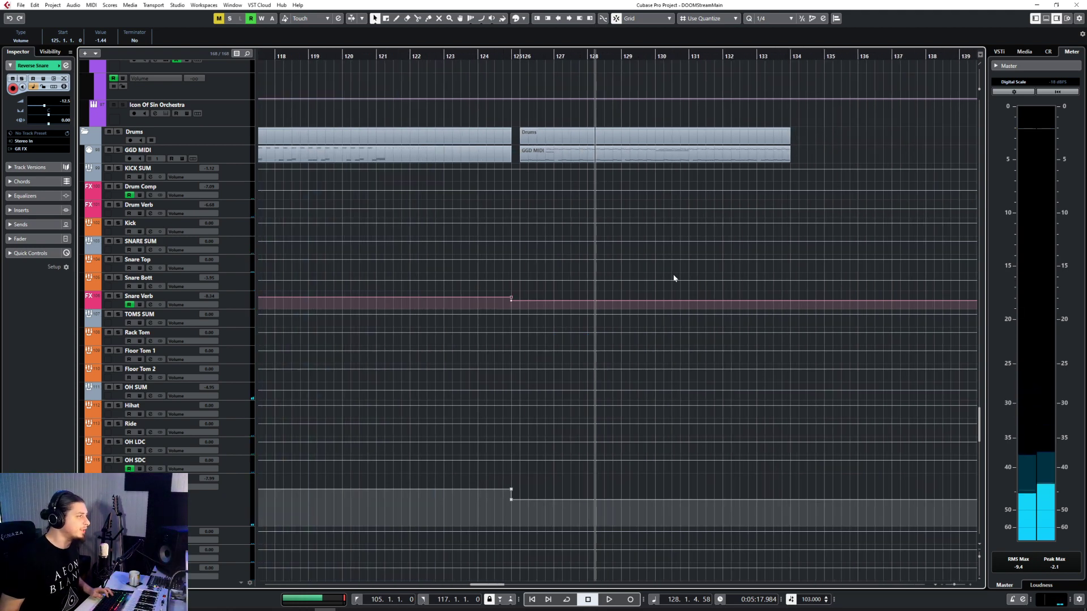
pyautogui.scroll(-5, 708, 277)
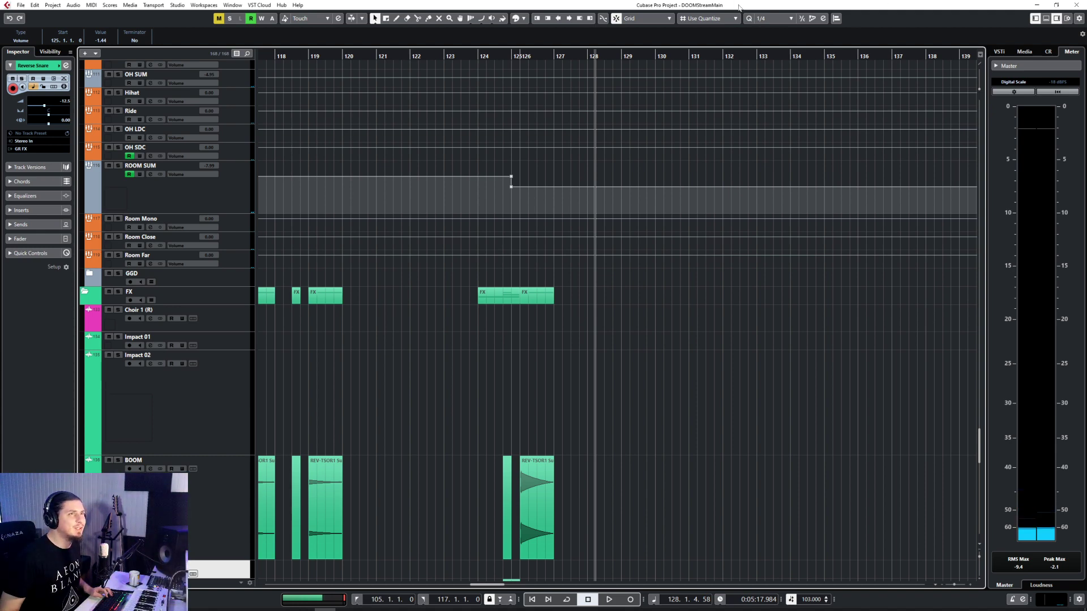
pyautogui.click(479, 56)
pyautogui.scroll(-5, 569, 346)
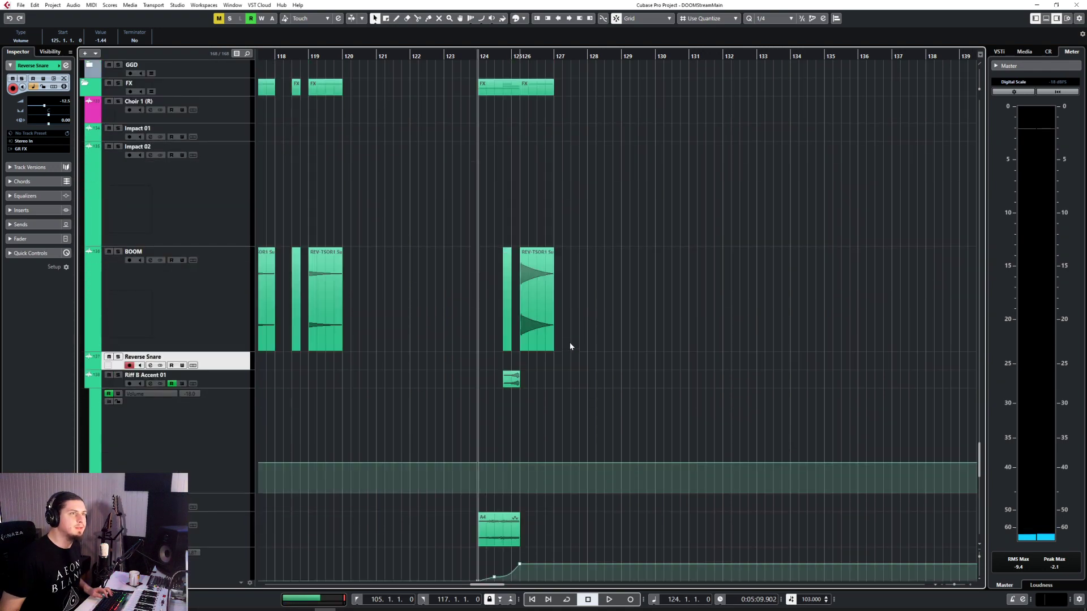
pyautogui.hscroll(-5, 533, 319)
pyautogui.hscroll(-5, 533, 319)
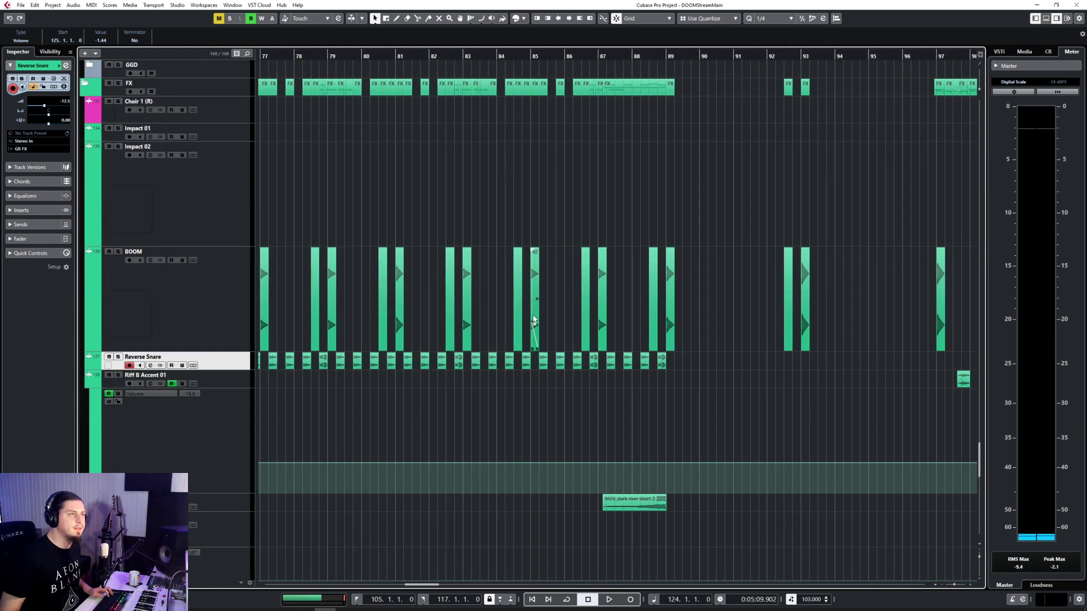
pyautogui.hscroll(-15, 533, 318)
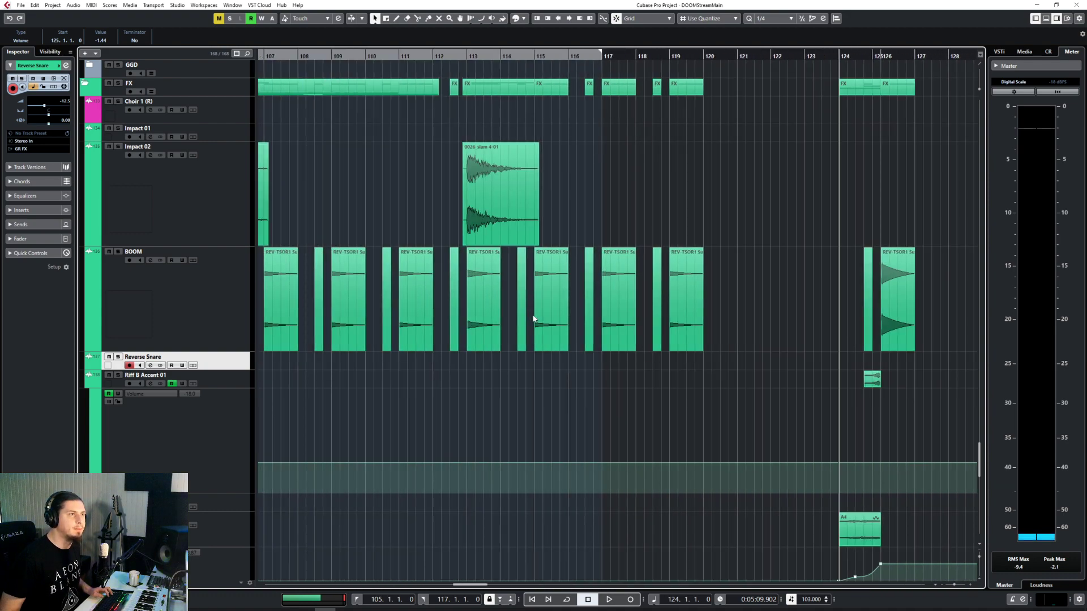
pyautogui.hscroll(-9, 490, 300)
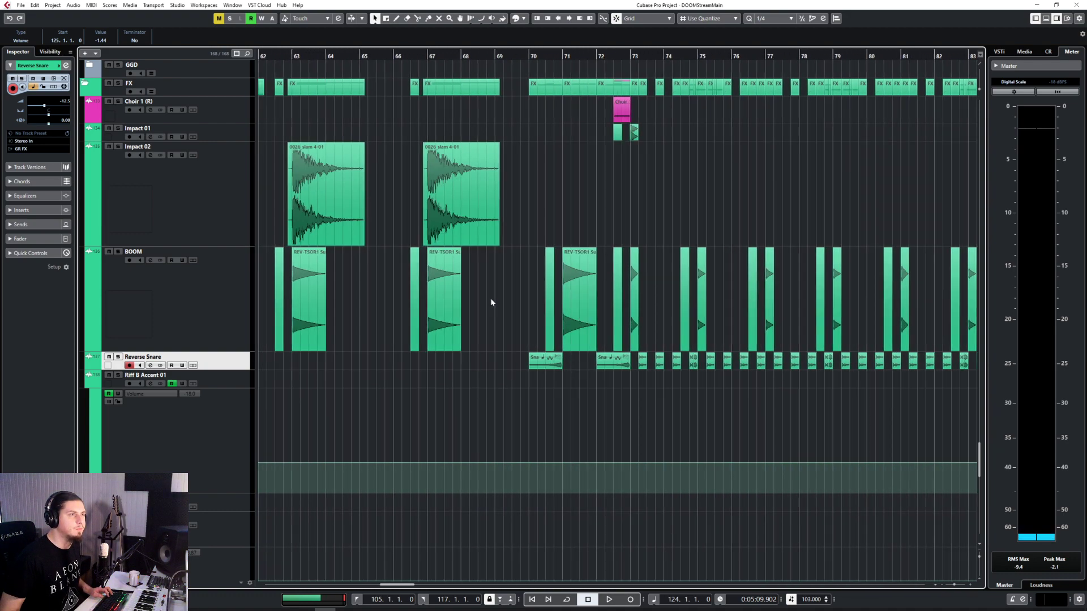
pyautogui.hscroll(5, 594, 377)
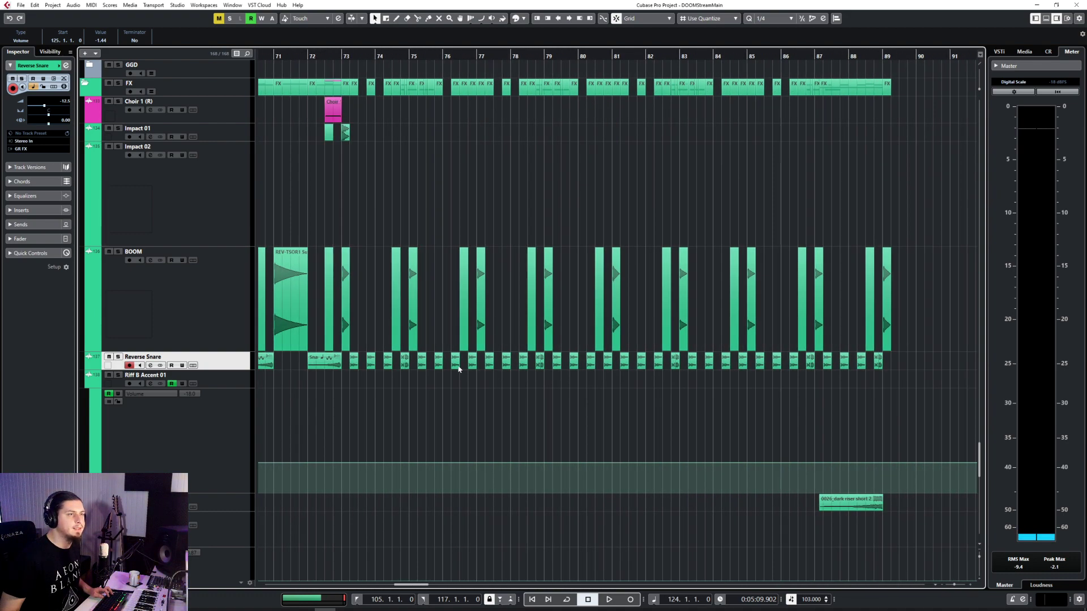
pyautogui.hscroll(20, 477, 415)
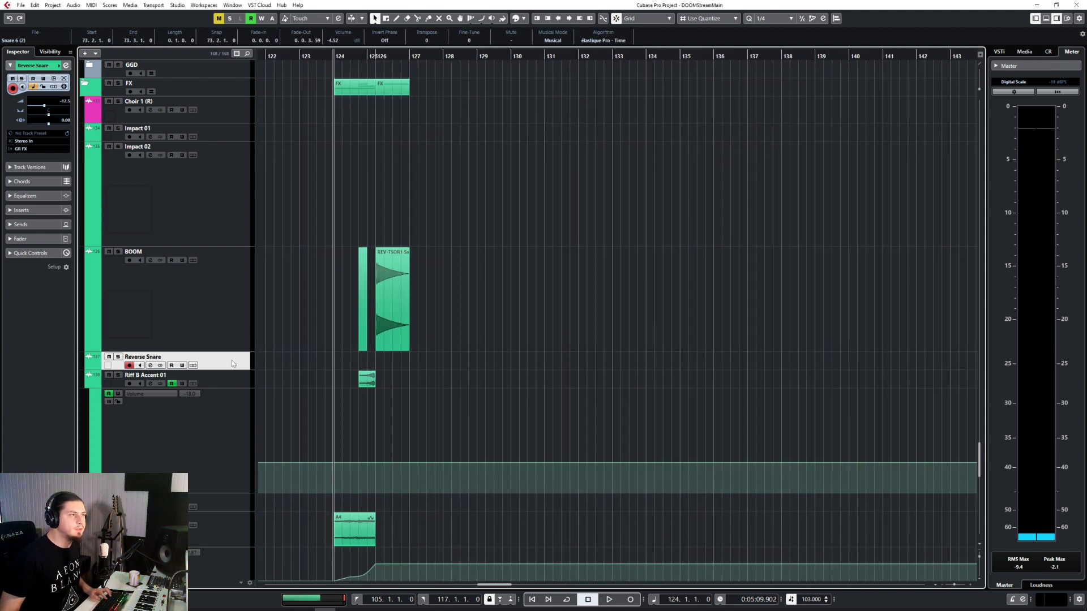
# Paste the reverse snare clip at 126.2, set its clip volume to -2.42, and repeat it at 126.4
pyautogui.scroll(-10, 456, 271)
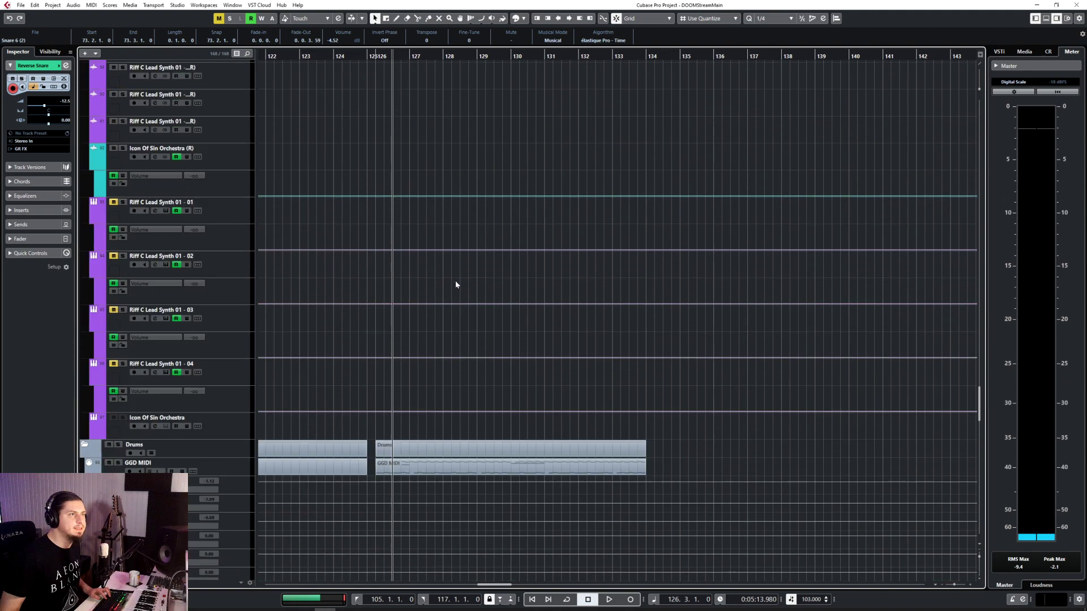
pyautogui.click(385, 54)
pyautogui.scroll(-15, 461, 303)
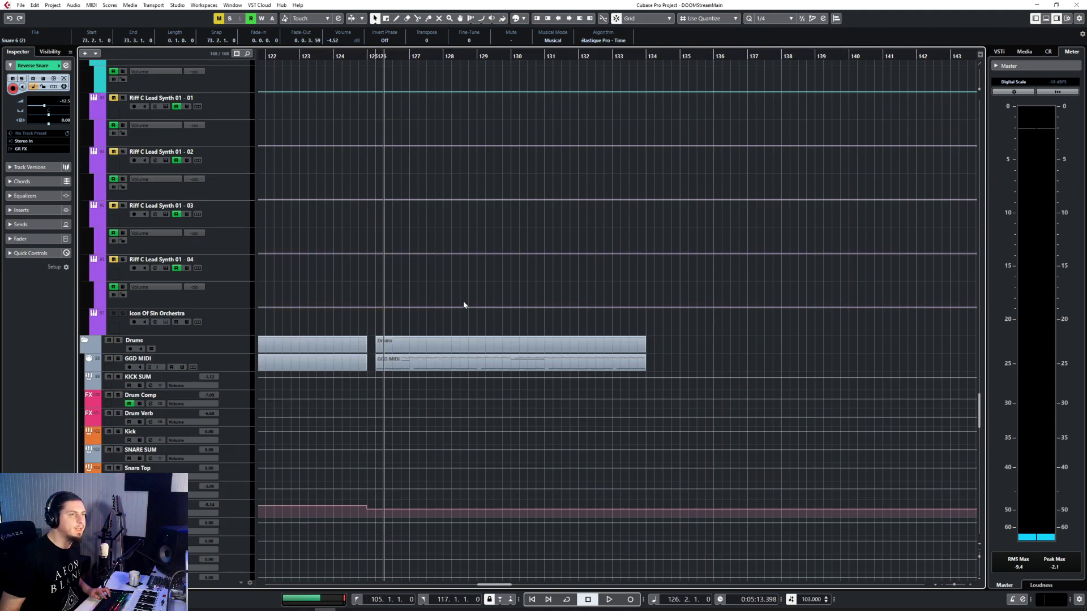
pyautogui.scroll(5, 412, 473)
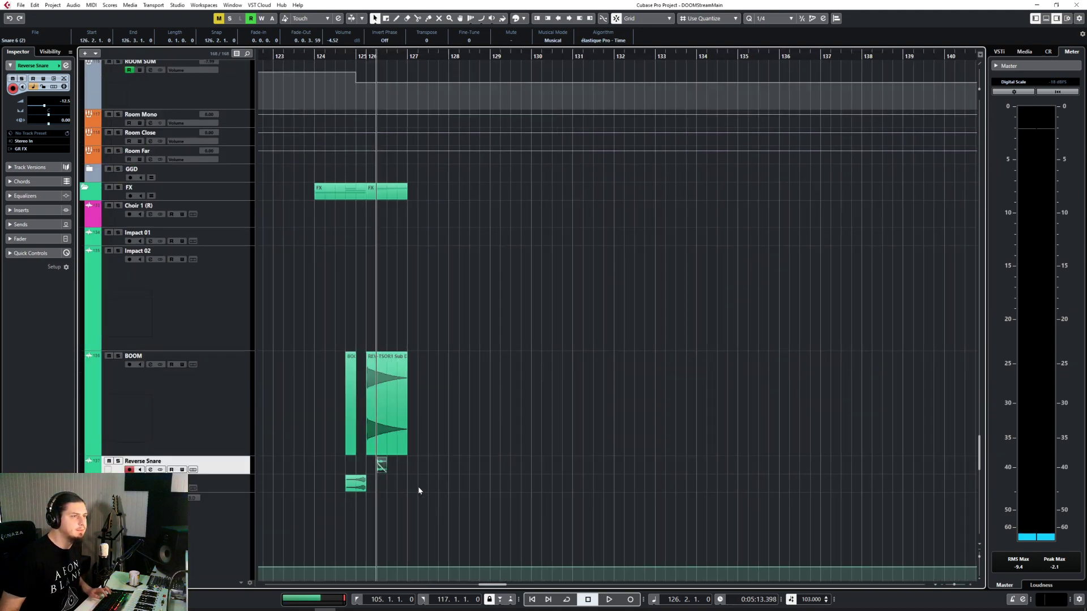
pyautogui.scroll(-5, 464, 457)
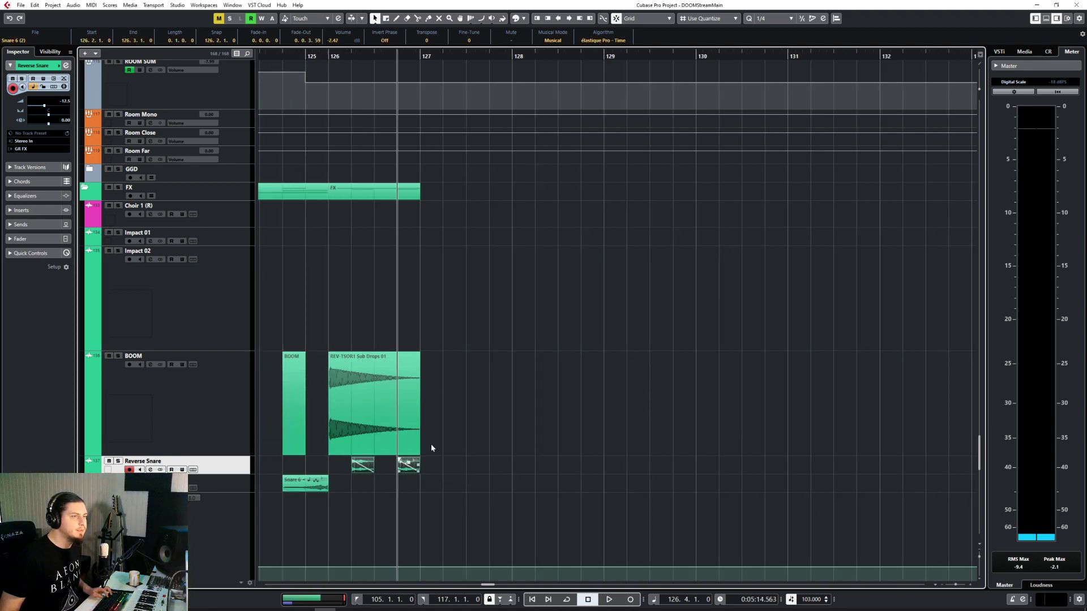
# Paste the pair of reverse snare clips at 127.2, 128.2 and 129.2 on the Reverse Snare track
pyautogui.hscroll(-3, 558, 126)
pyautogui.click(492, 54)
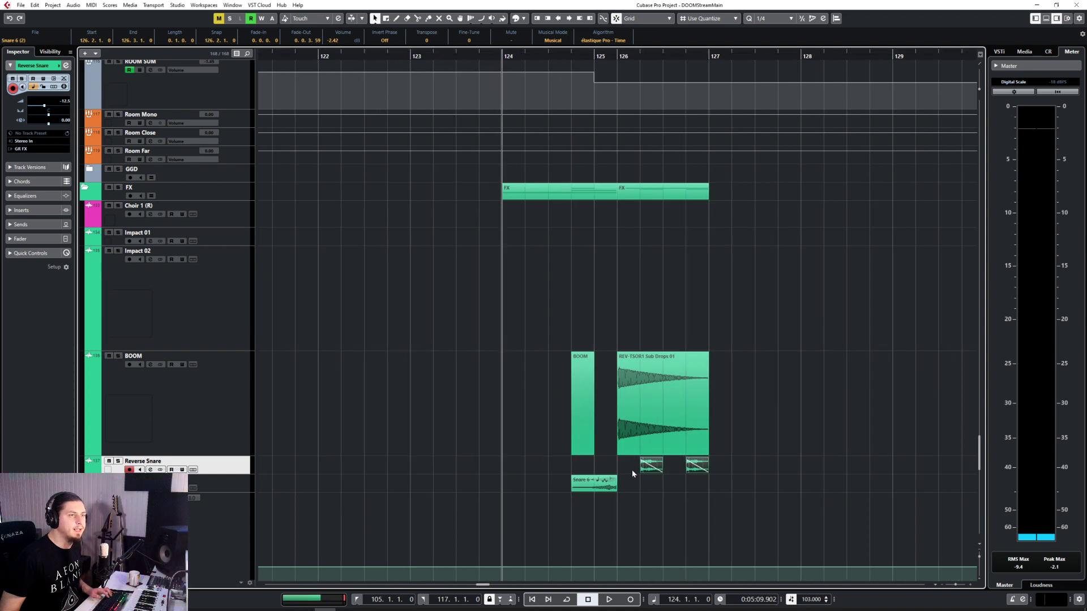
pyautogui.click(730, 58)
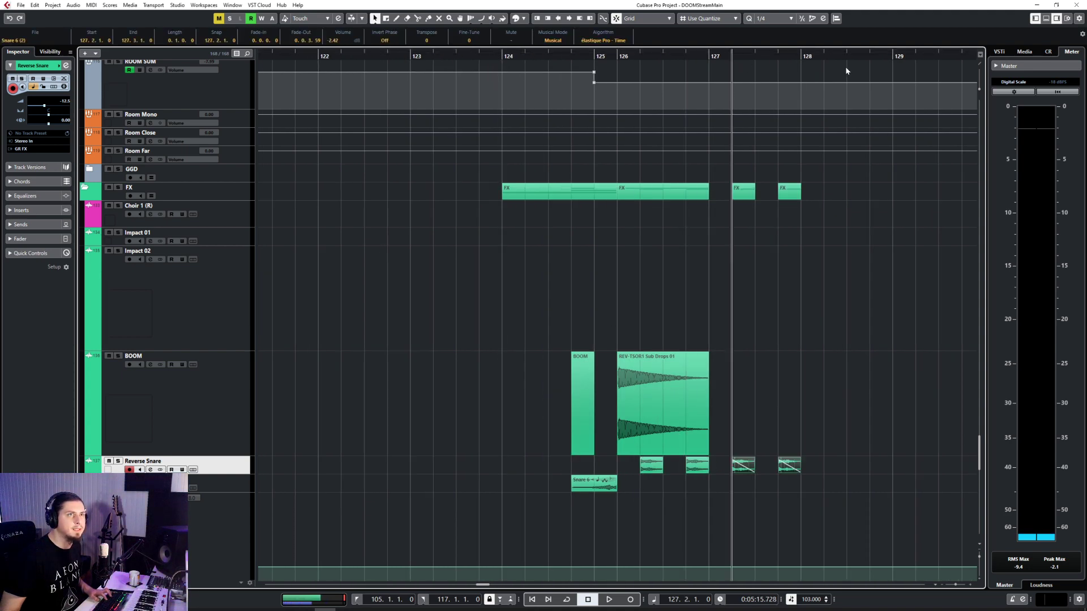
pyautogui.click(826, 59)
pyautogui.click(916, 60)
pyautogui.hotkey('ctrl', 'v')
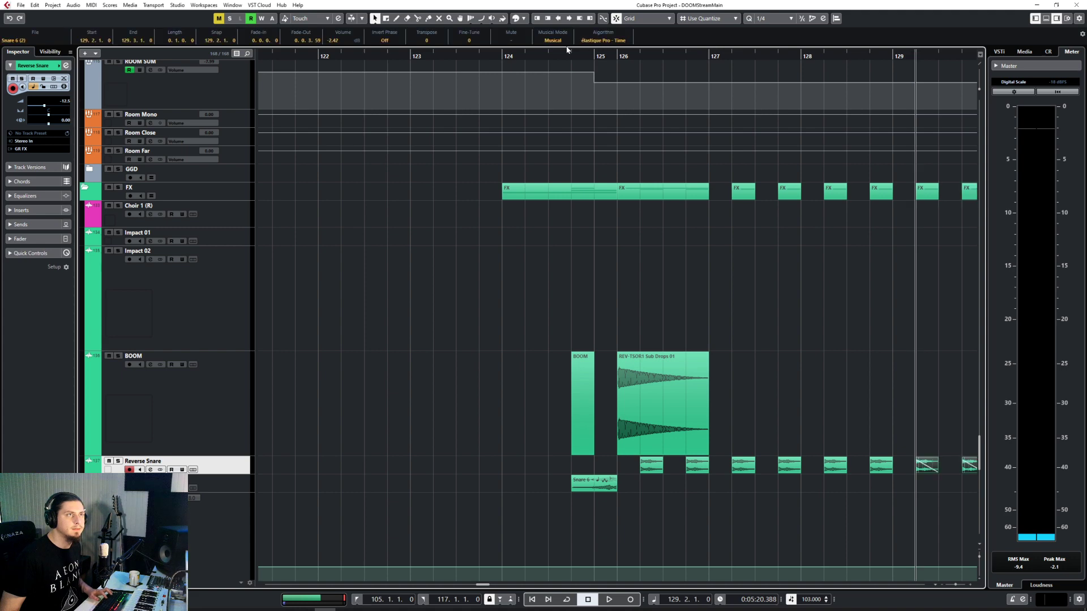
# Play back the new reverse snare pattern from bar 124 and select all its clips between 126.2 and 130
pyautogui.click(497, 58)
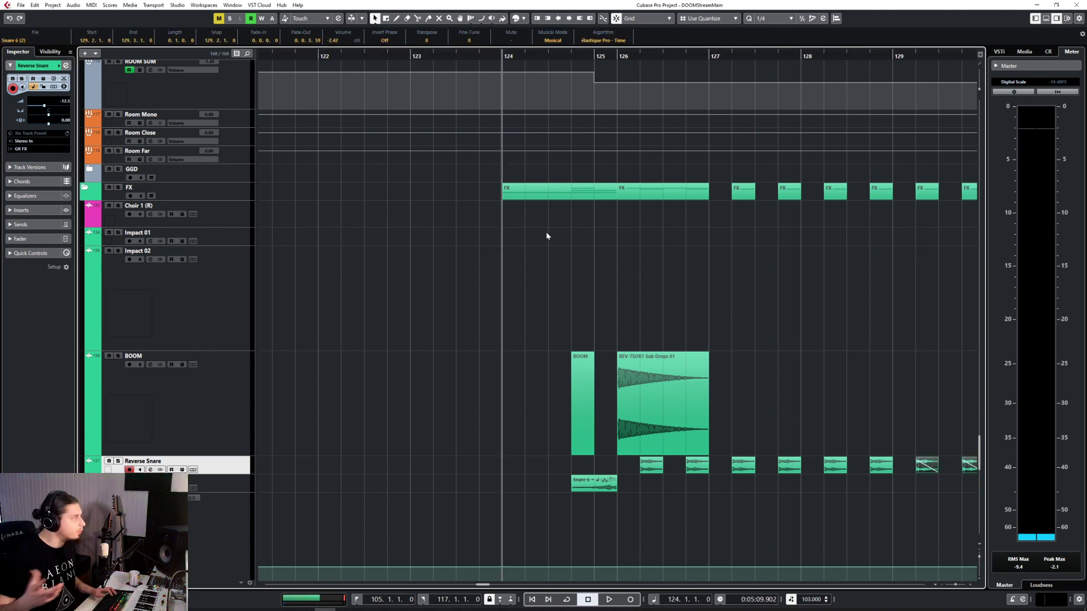
pyautogui.press('space')
pyautogui.scroll(-2, 603, 284)
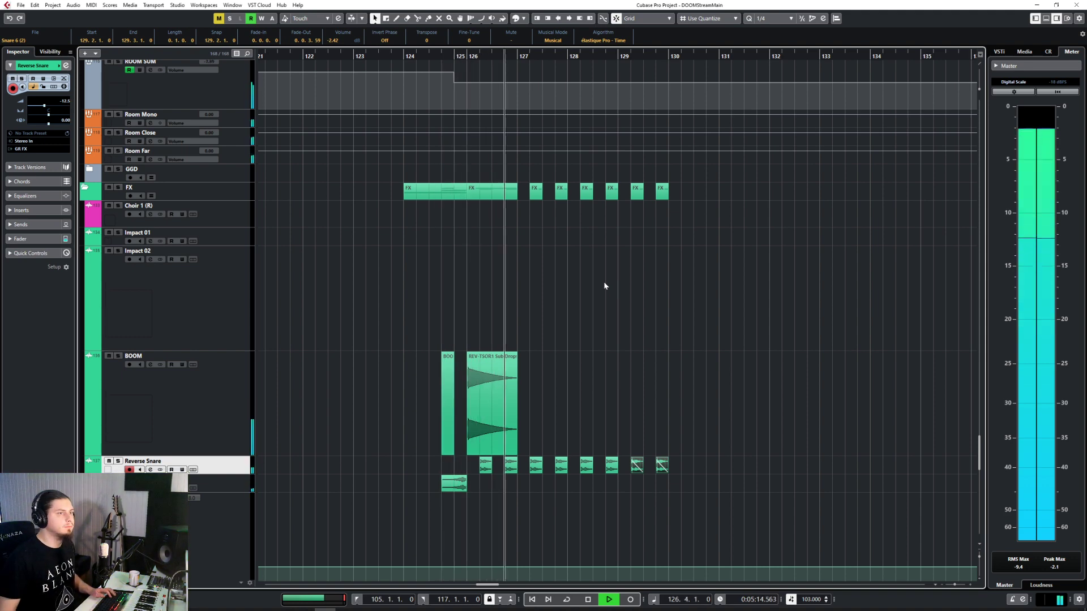
pyautogui.click(680, 469)
pyautogui.moveTo(681, 469); pyautogui.dragTo(471, 475)
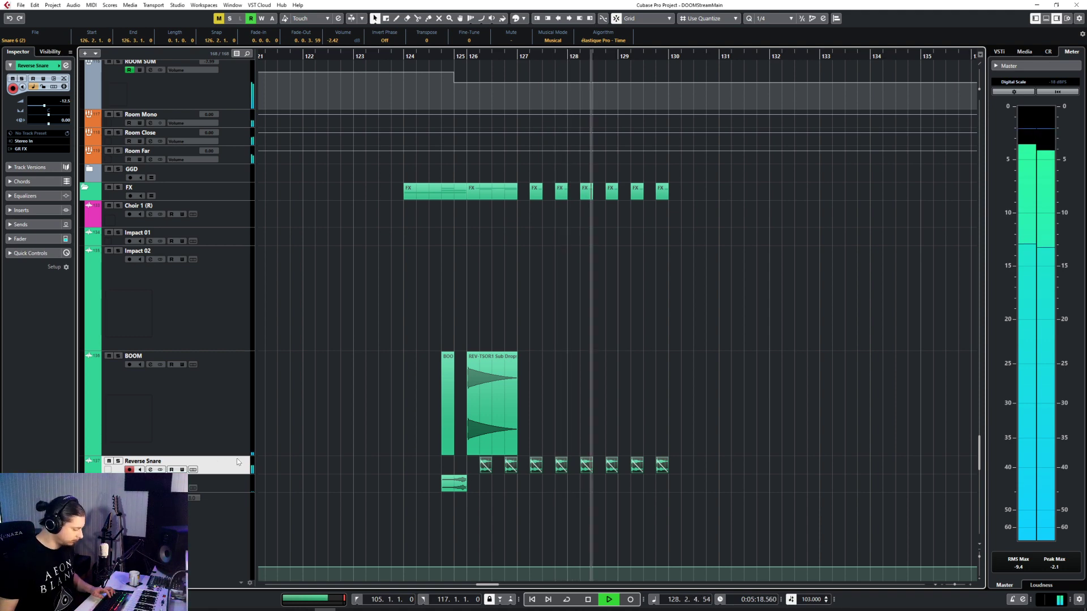
# Lengthen all the selected reverse snare clips to two beats each and play them back from bar 126
pyautogui.press('s')
pyautogui.press('s')
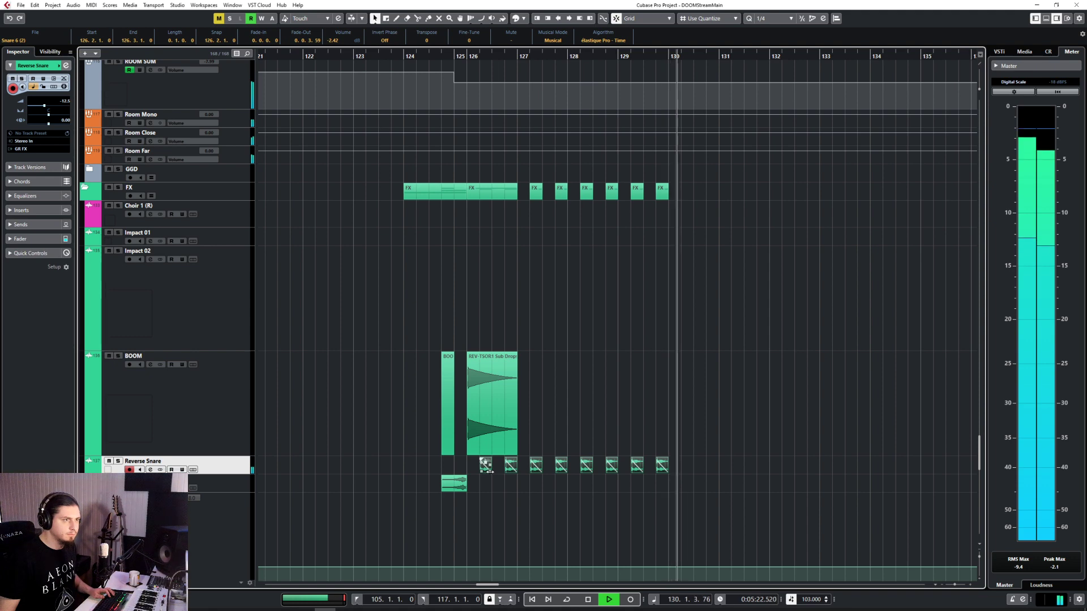
pyautogui.moveTo(490, 472); pyautogui.dragTo(504, 473)
pyautogui.press('space')
pyautogui.click(468, 56)
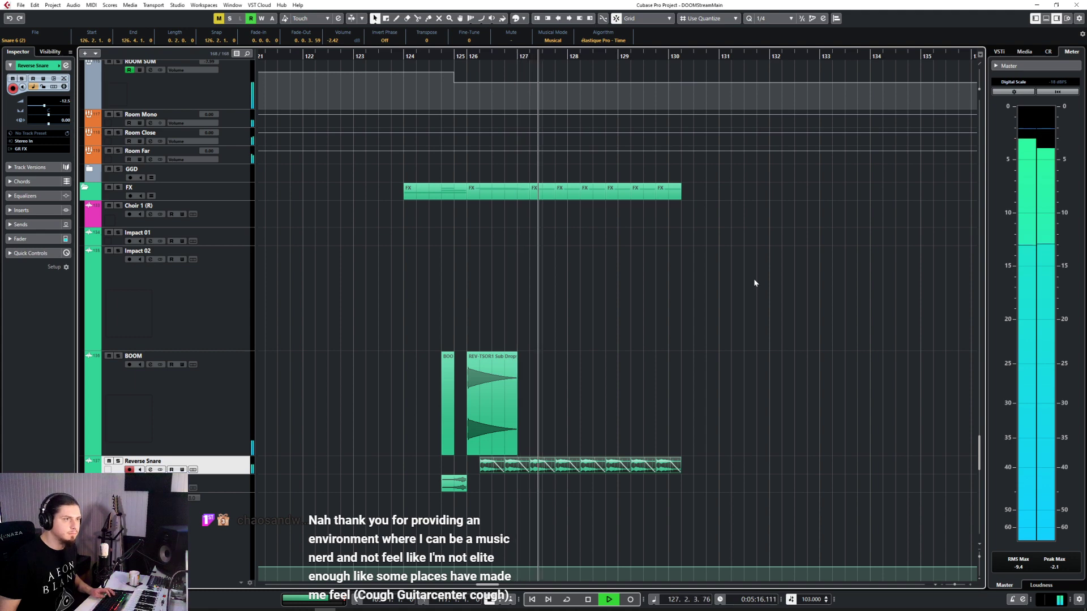
# Duplicate the row of reverse snare clips so the copy starts at 130.2 on the Reverse Snare track
pyautogui.scroll(4, 471, 463)
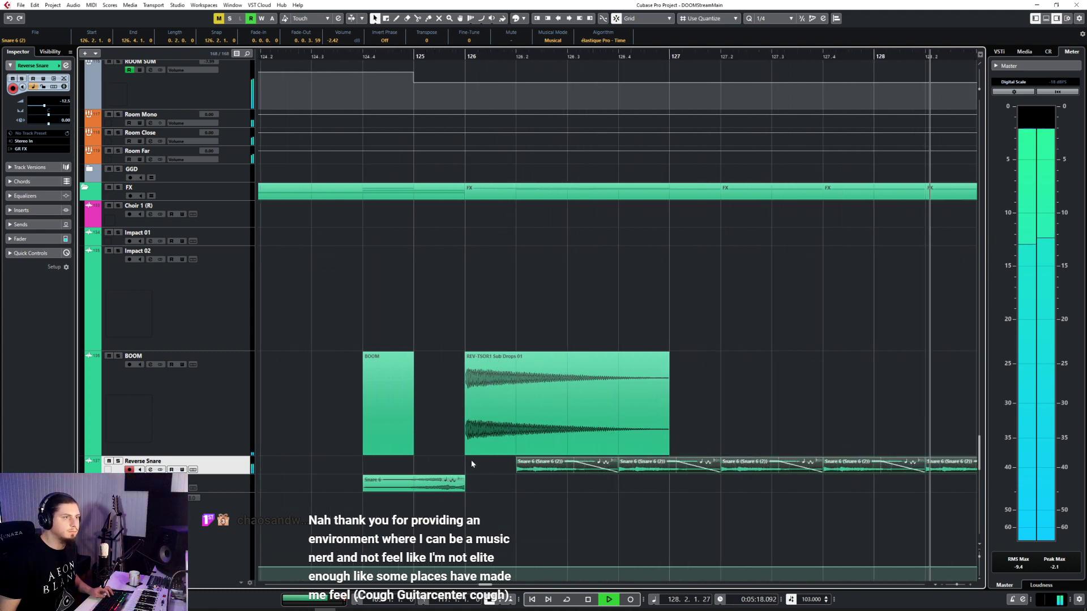
pyautogui.scroll(5, 473, 462)
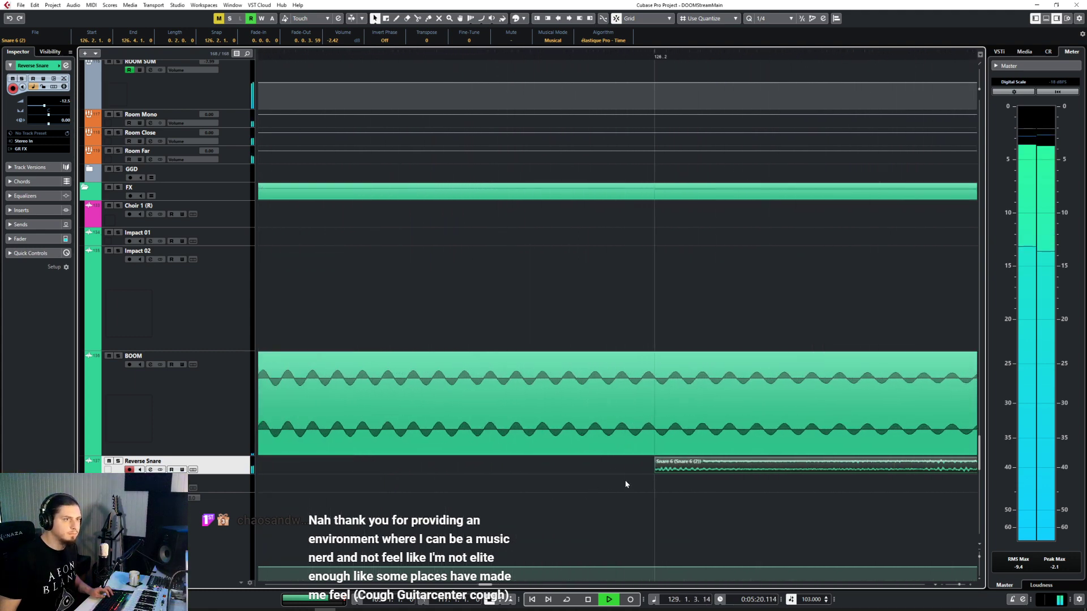
pyautogui.scroll(-8, 626, 484)
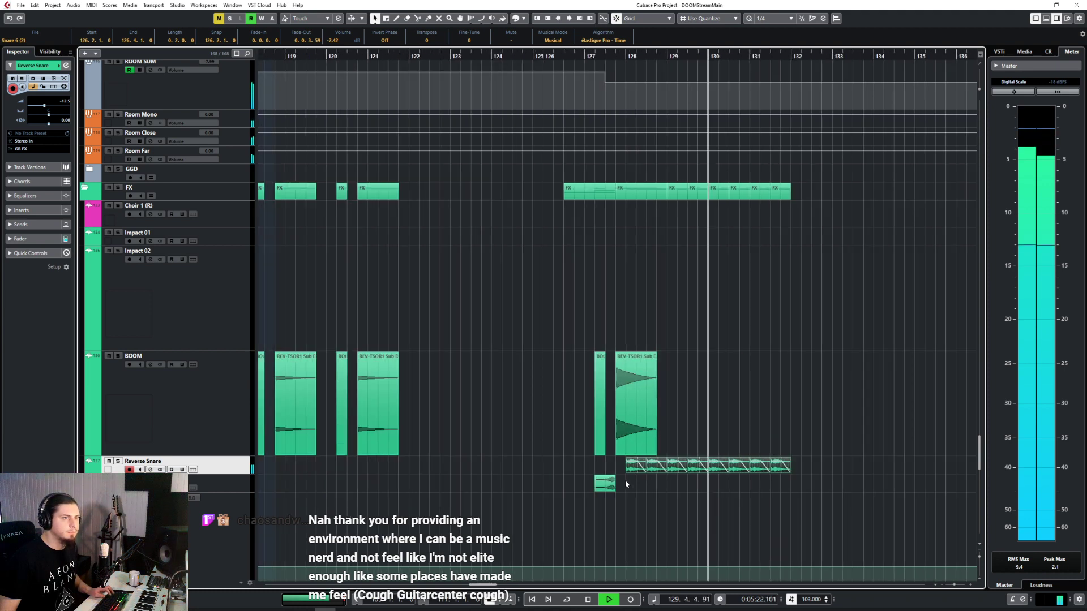
pyautogui.hscroll(3, 625, 480)
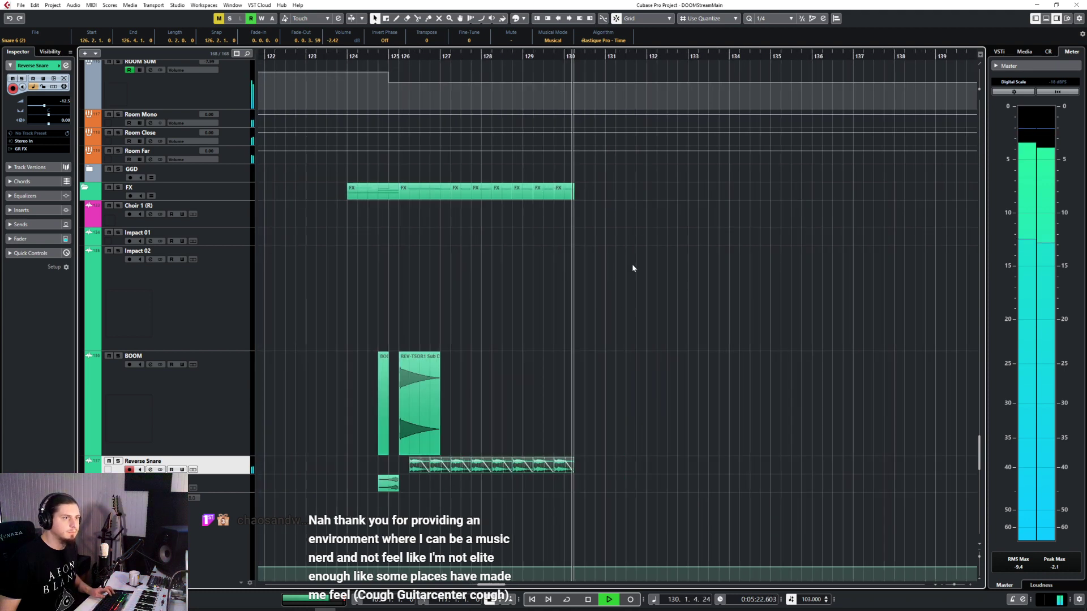
pyautogui.doubleClick(574, 57)
pyautogui.hotkey('ctrl', 'd')
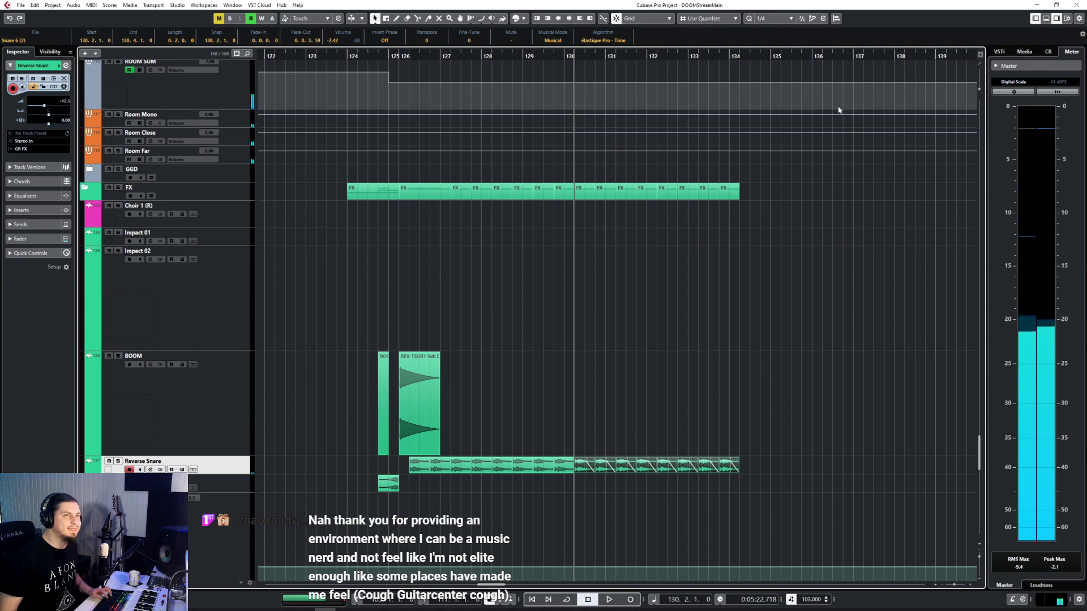
# Play back the extended reverse snare pattern with the full mix from bar 125
pyautogui.scroll(6, 860, 416)
pyautogui.scroll(-8, 860, 416)
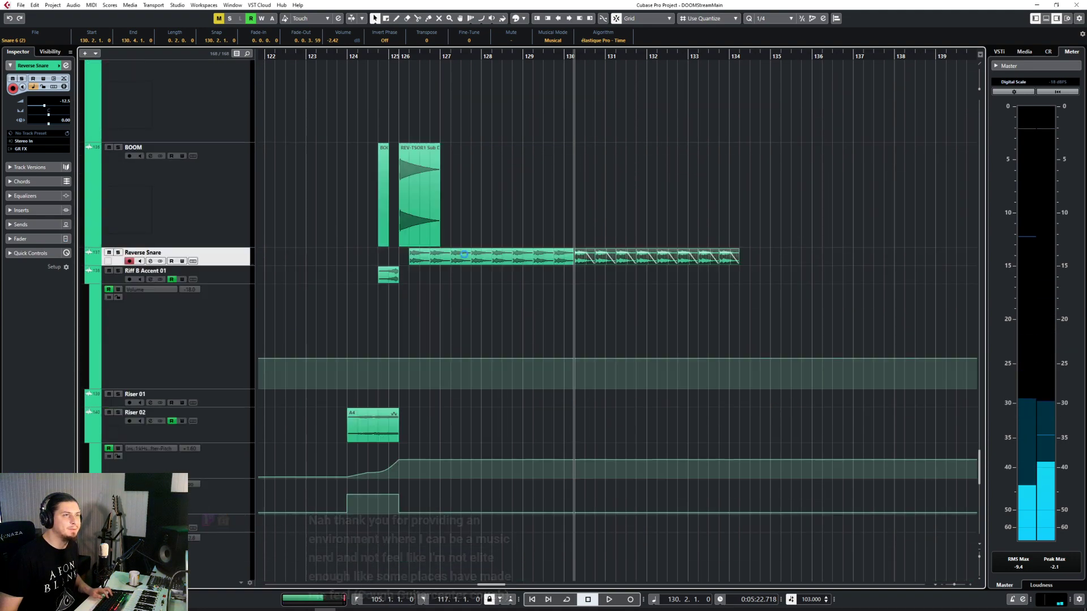
pyautogui.click(388, 56)
pyautogui.press('space')
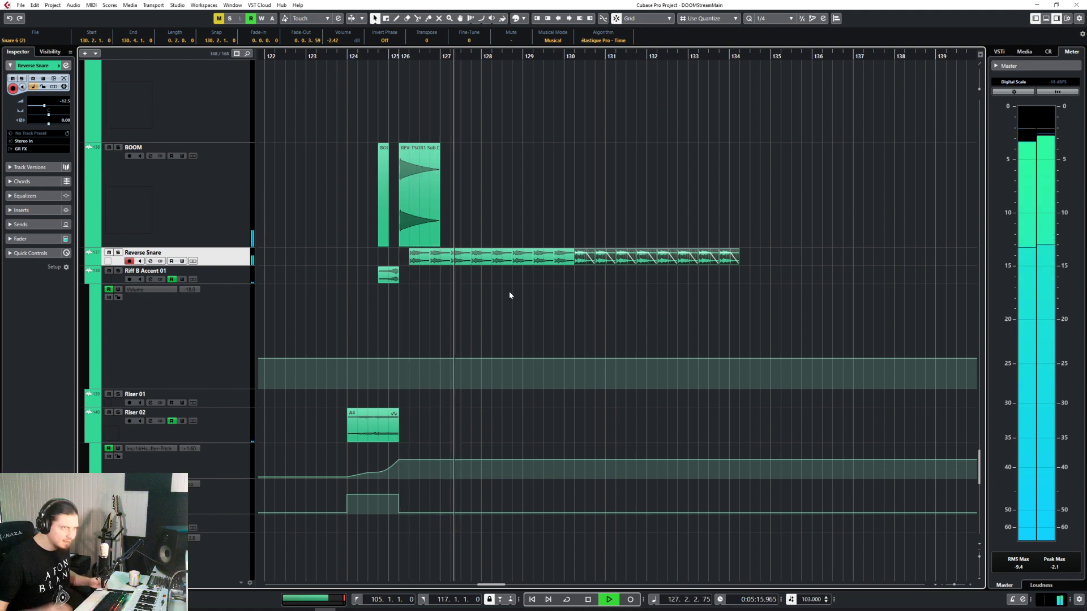
pyautogui.scroll(15, 510, 294)
pyautogui.press('space')
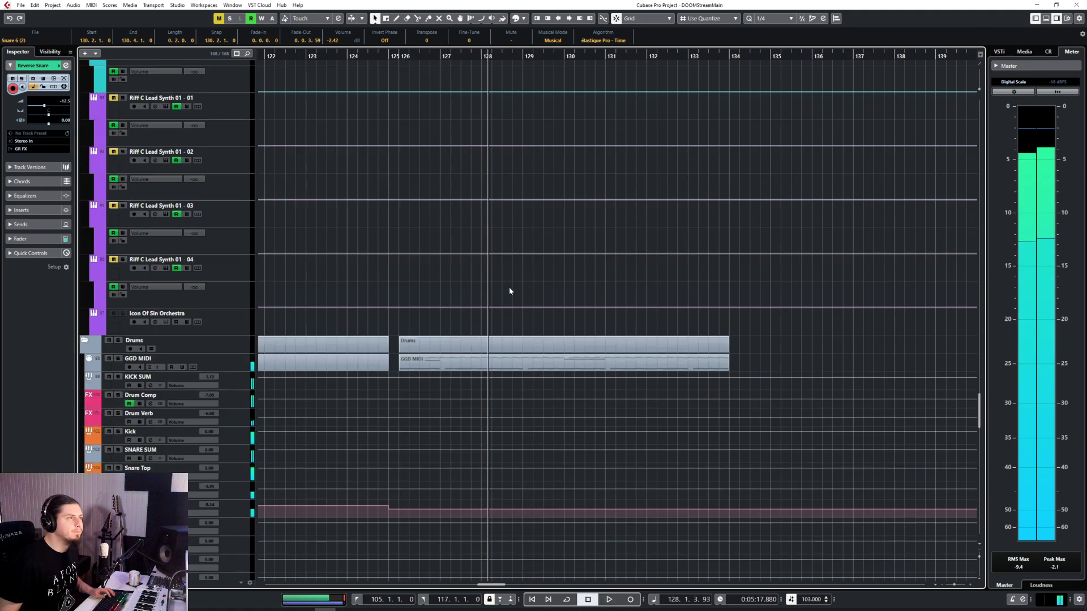
# Check the kHs Distortion insert on the SNARE SUM track and add JST Clip in the slot after it
pyautogui.click(231, 451)
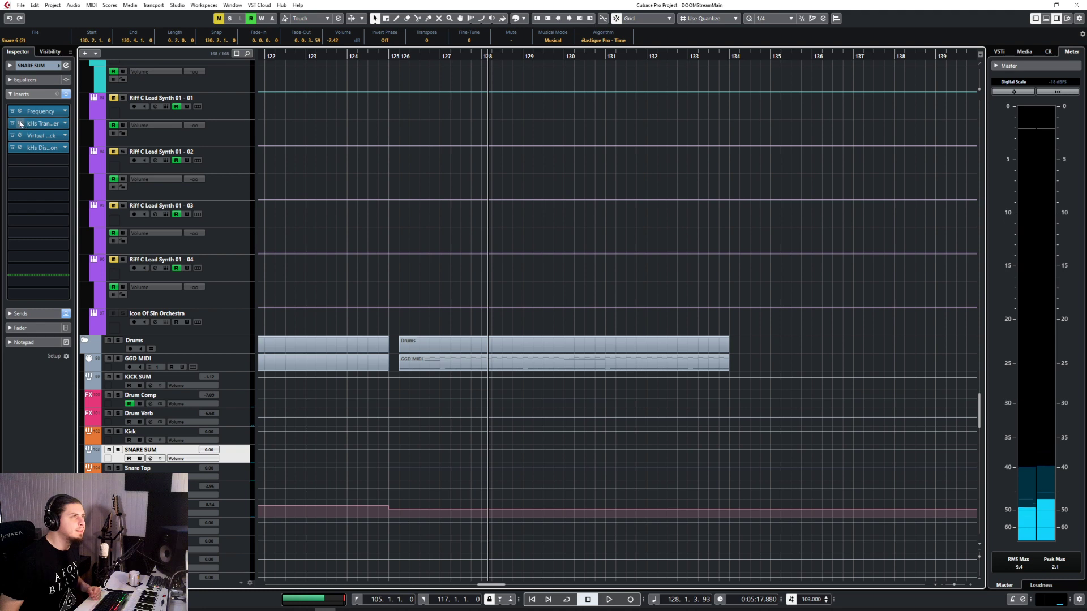
pyautogui.click(20, 148)
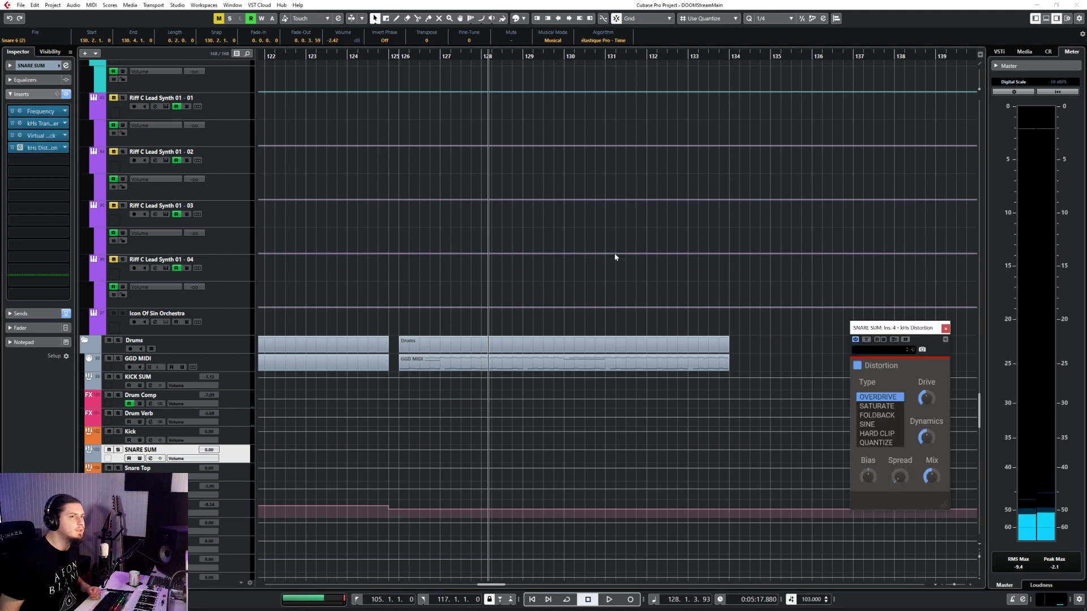
pyautogui.click(945, 328)
pyautogui.click(46, 148)
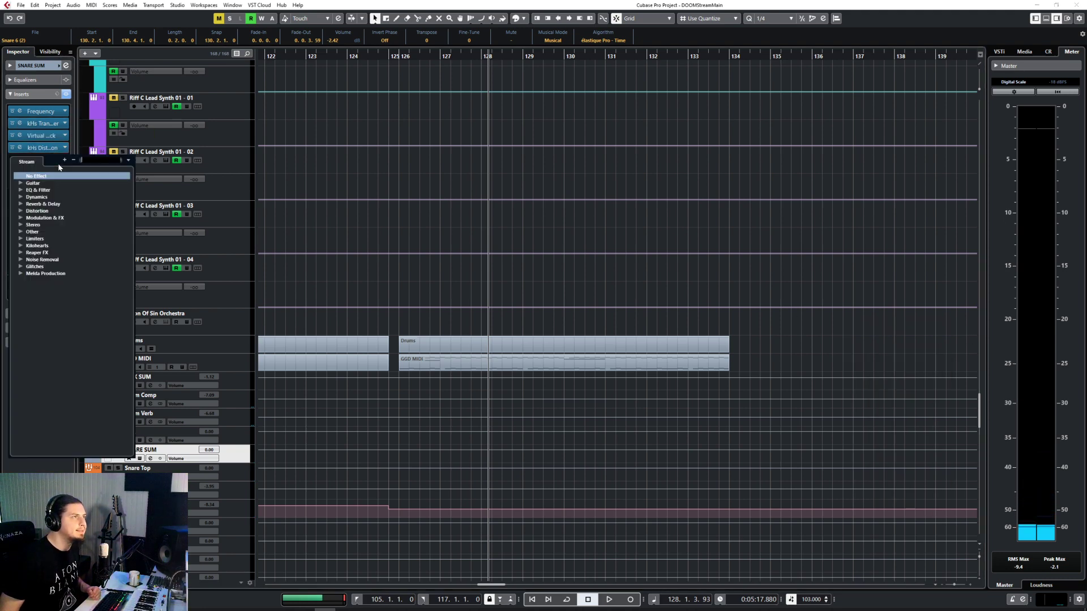
pyautogui.press('Return')
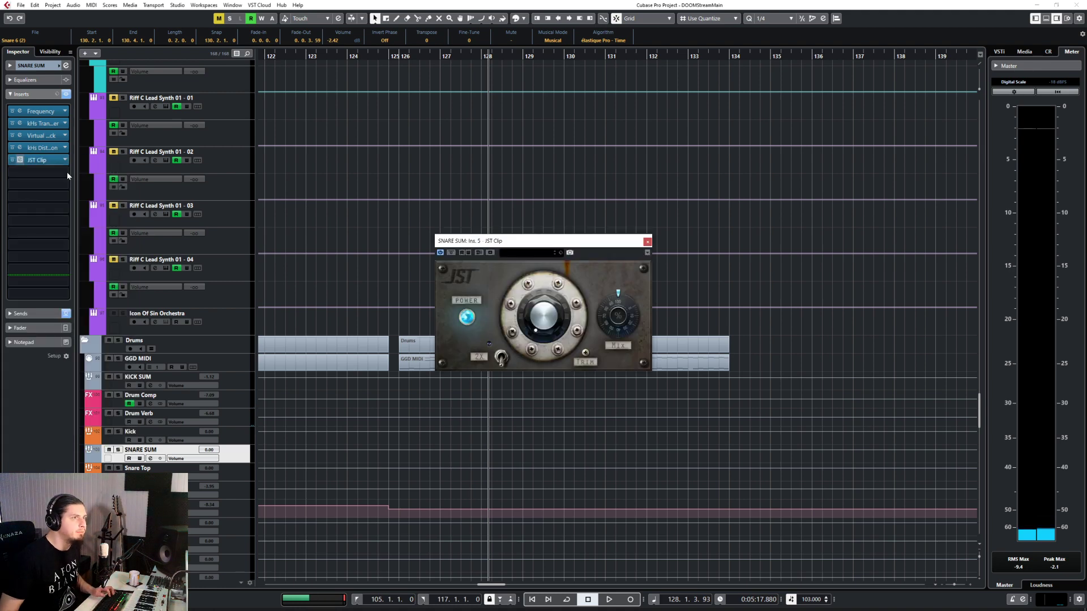
# Solo SNARE SUM and increase JST Clip's main clipping amount while playing from bar 125
pyautogui.click(118, 450)
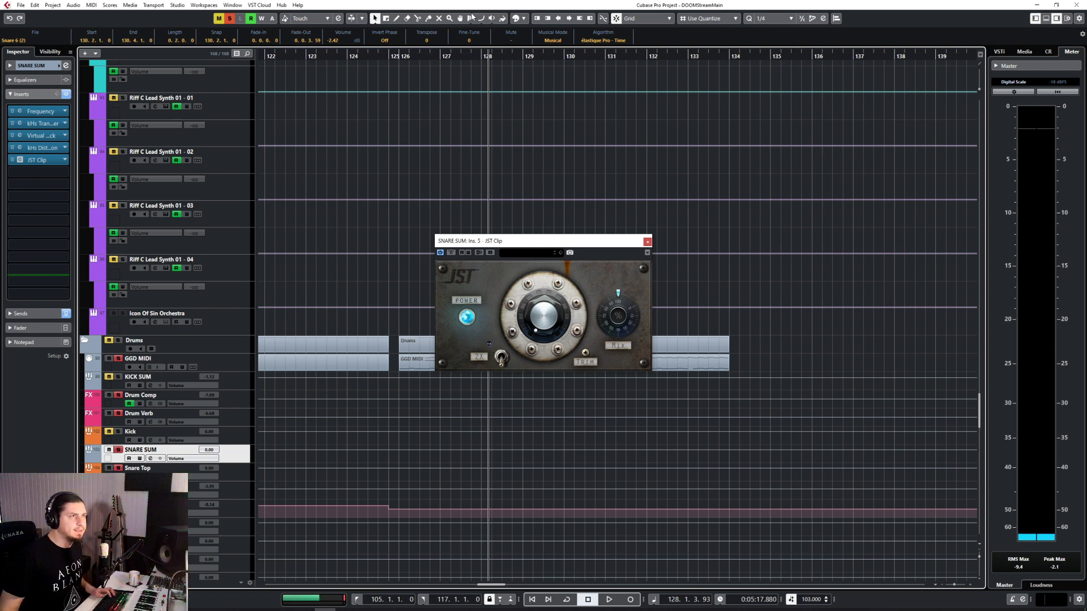
pyautogui.click(389, 56)
pyautogui.press('space')
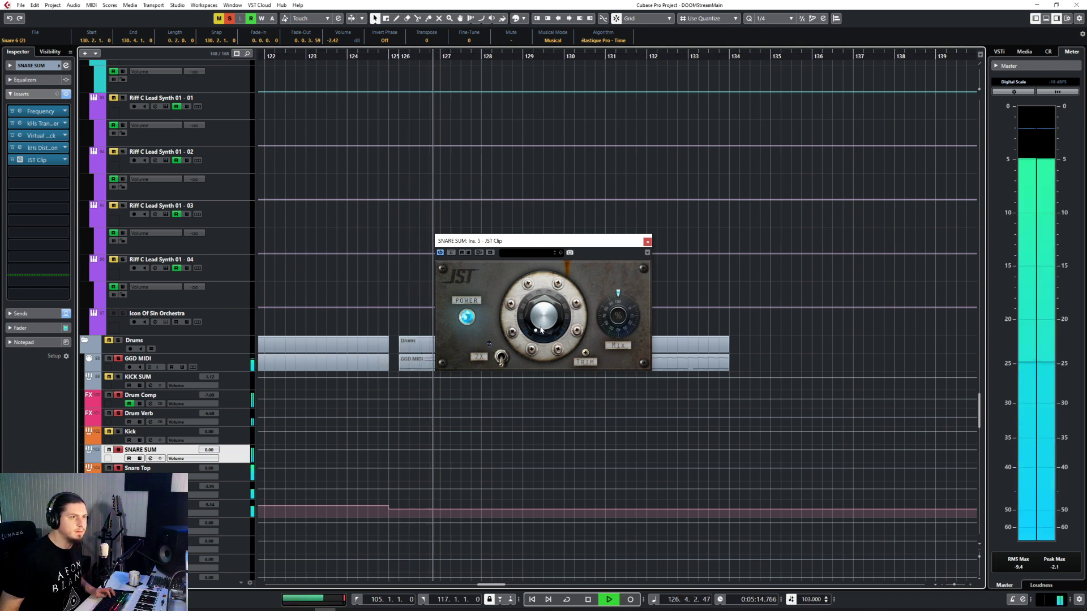
pyautogui.moveTo(540, 330); pyautogui.dragTo(520, 363)
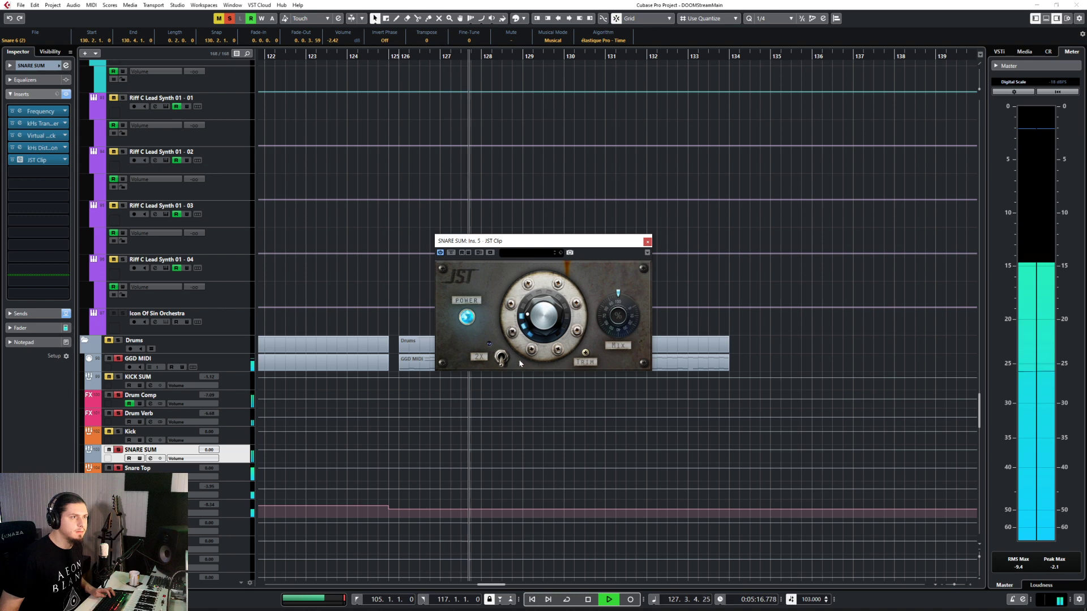
pyautogui.click(648, 242)
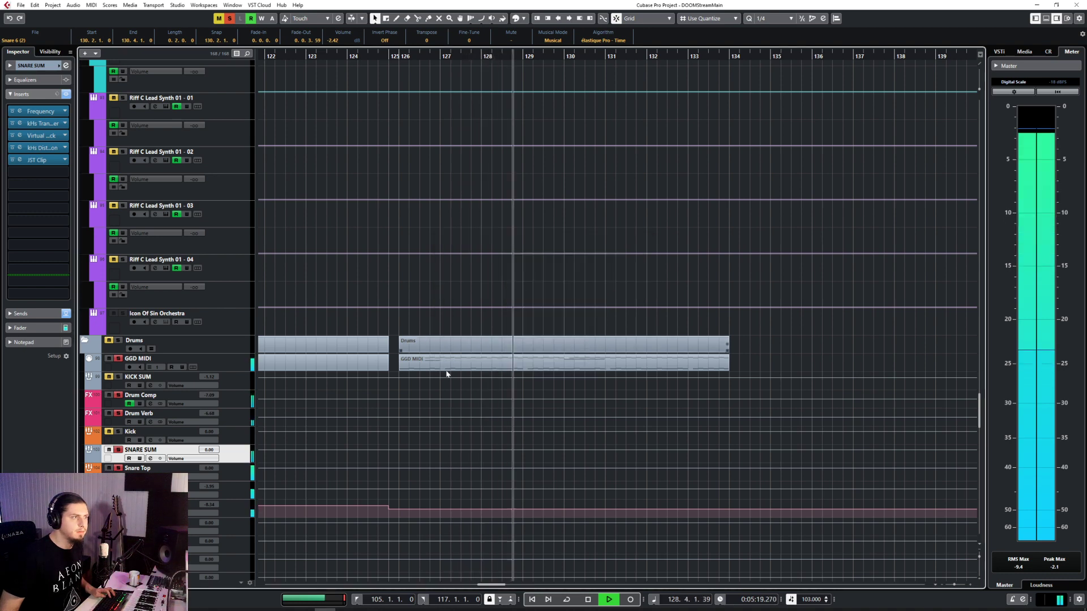
# Reopen JST Clip on SNARE SUM and fine-tune its main clipping amount during playback with 2X enabled
pyautogui.click(19, 160)
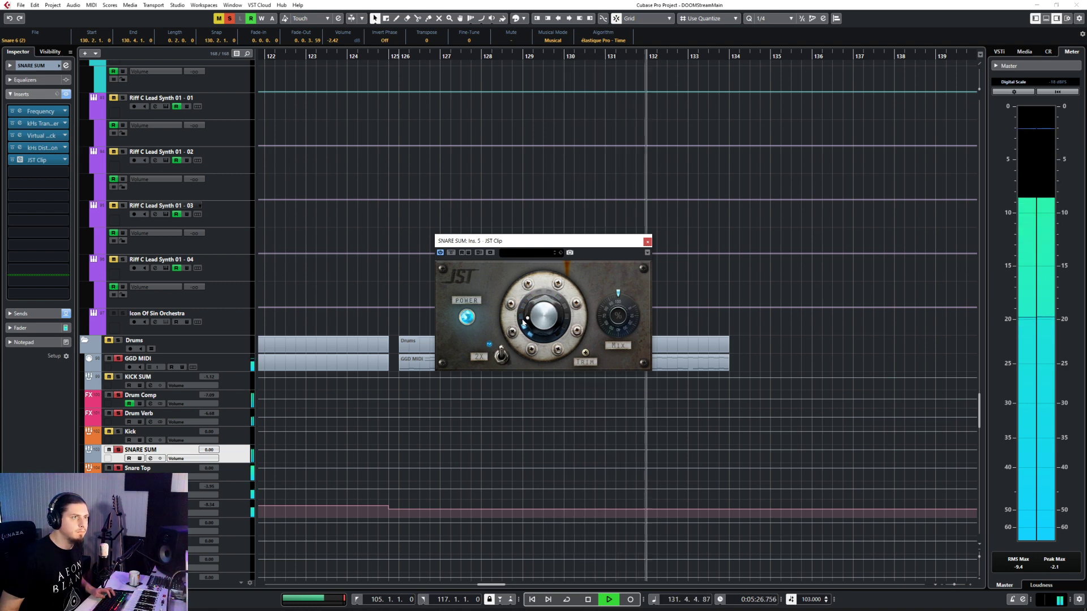
pyautogui.moveTo(522, 323); pyautogui.dragTo(527, 308)
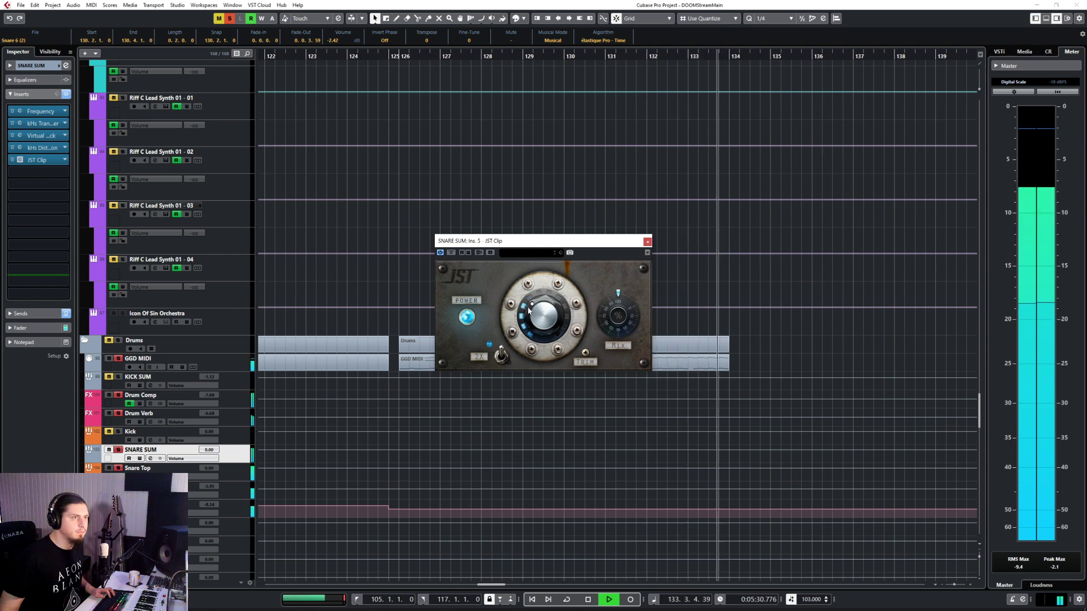
pyautogui.press('space')
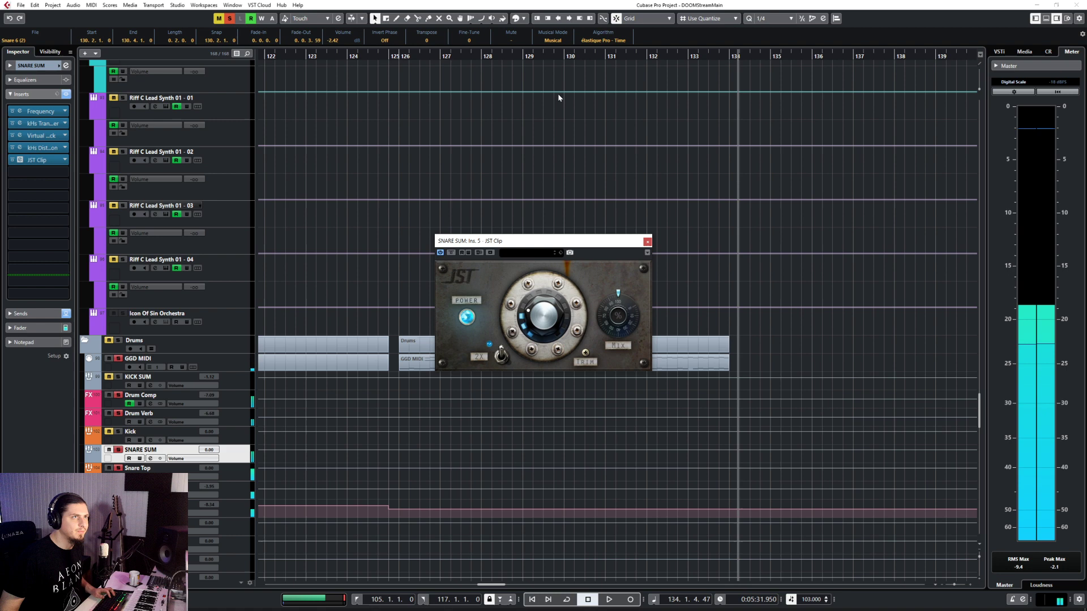
# Turn off JST Clip's 2X switch and listen to the soloed snare again from around bar 129
pyautogui.click(527, 58)
pyautogui.press('space')
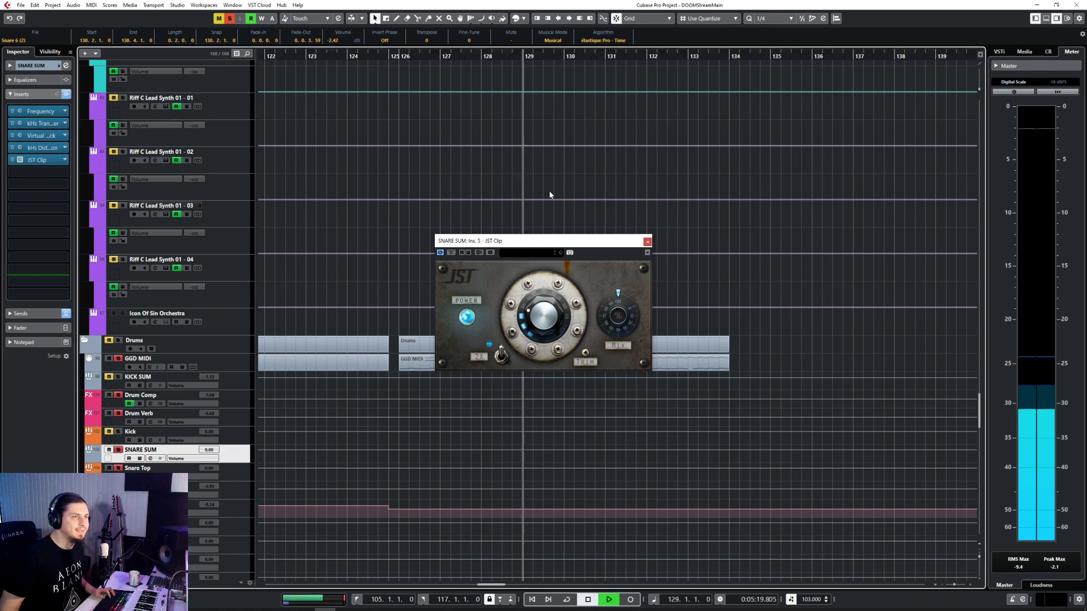
pyautogui.click(501, 356)
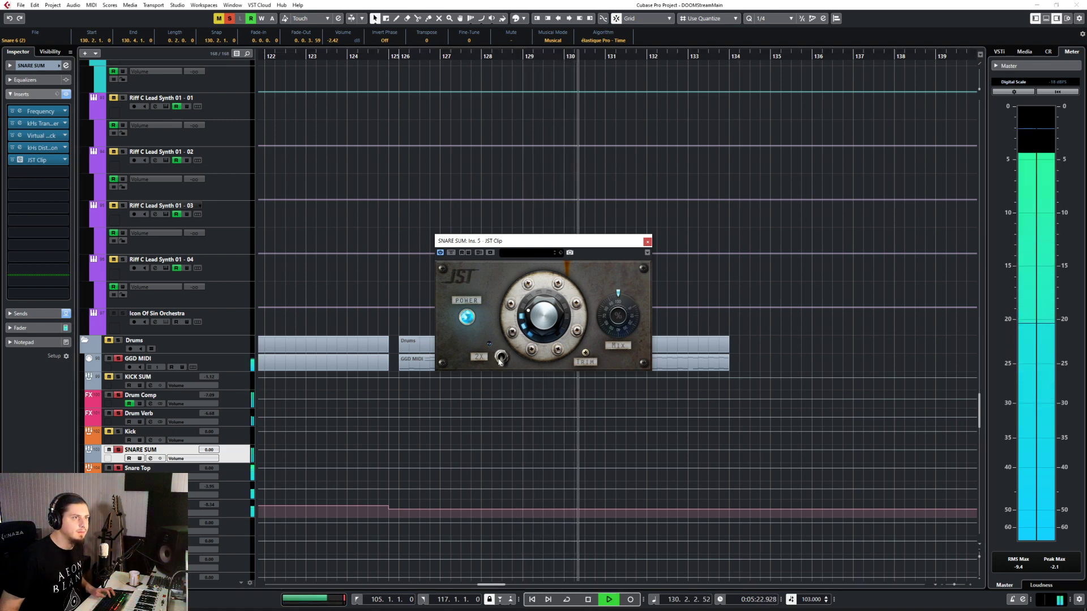
pyautogui.click(505, 58)
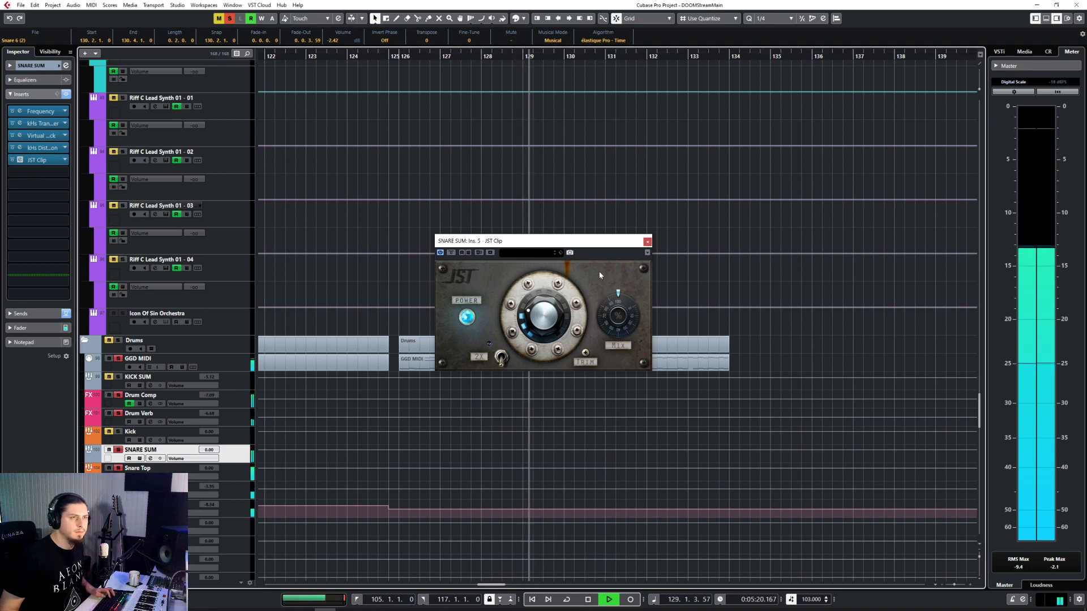
pyautogui.press('space')
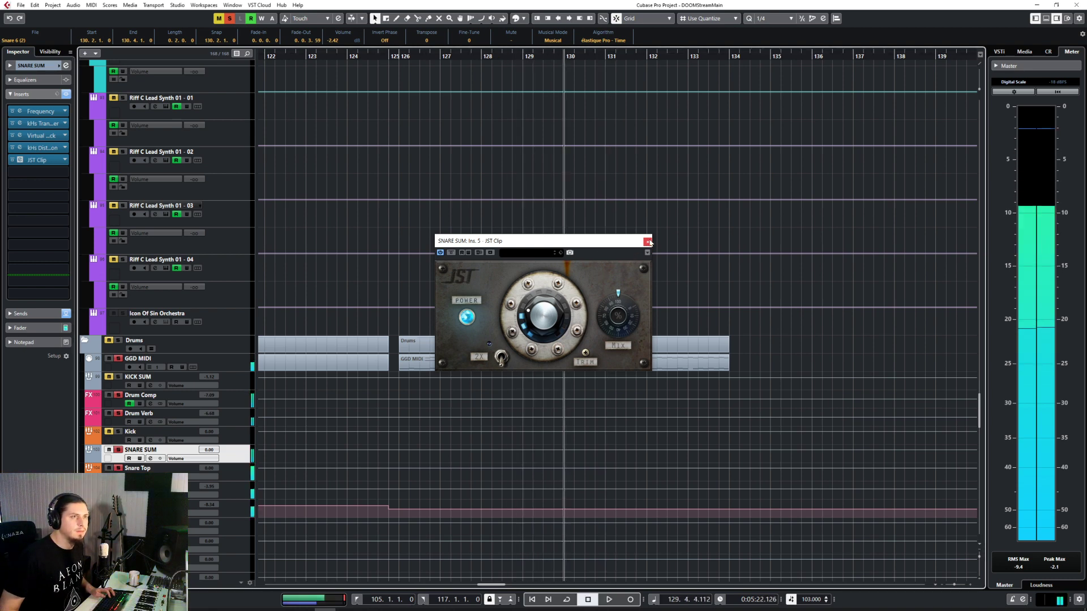
pyautogui.click(647, 242)
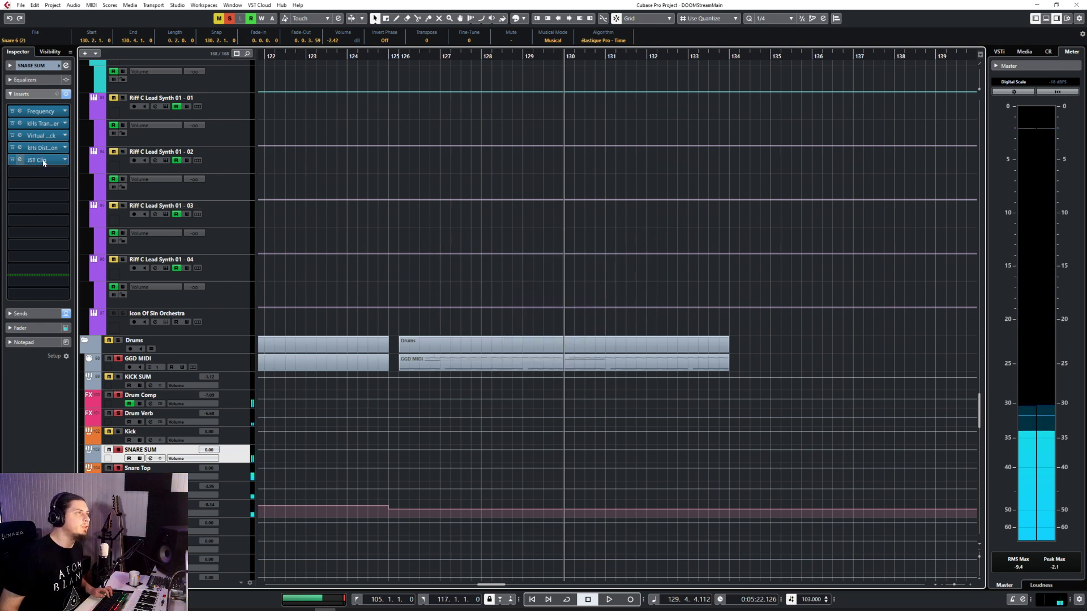
# Compare the soloed snare from bar 126 with JST Clip bypassed and active, leaving the clipper on
pyautogui.click(20, 160)
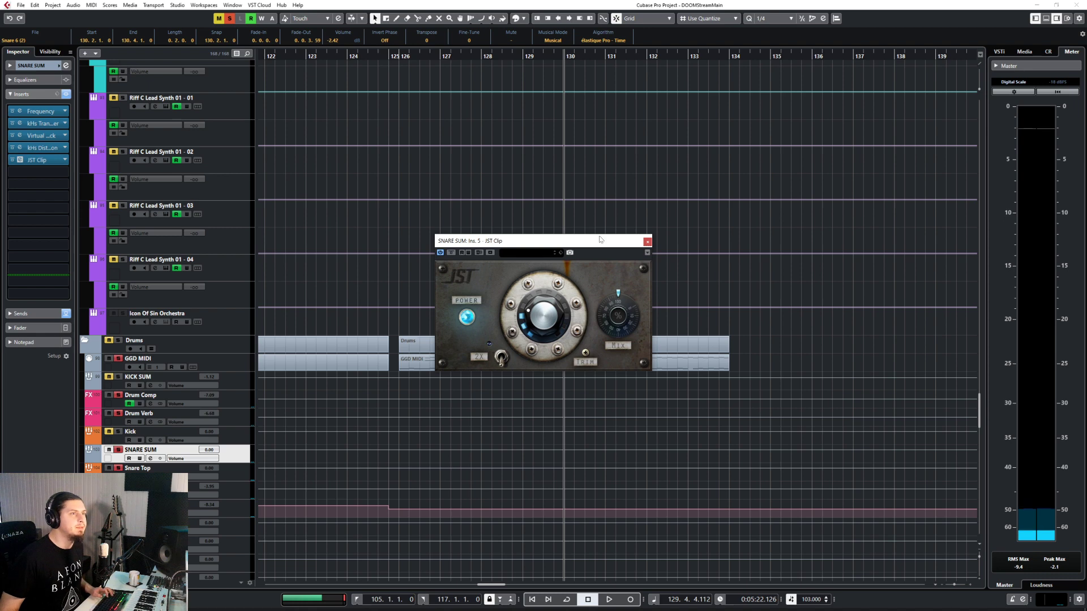
pyautogui.click(399, 54)
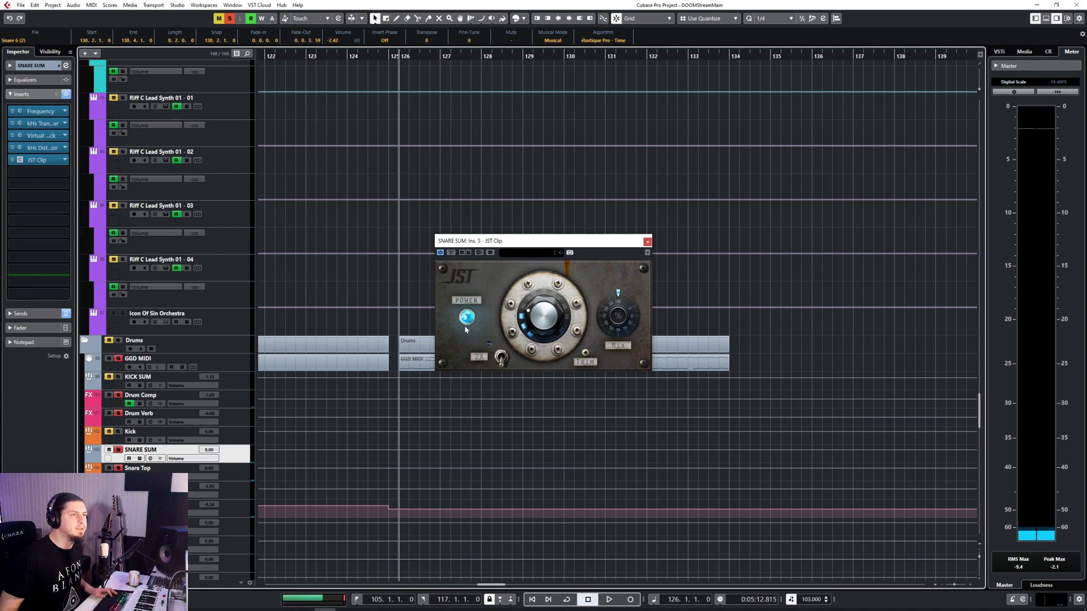
pyautogui.click(469, 319)
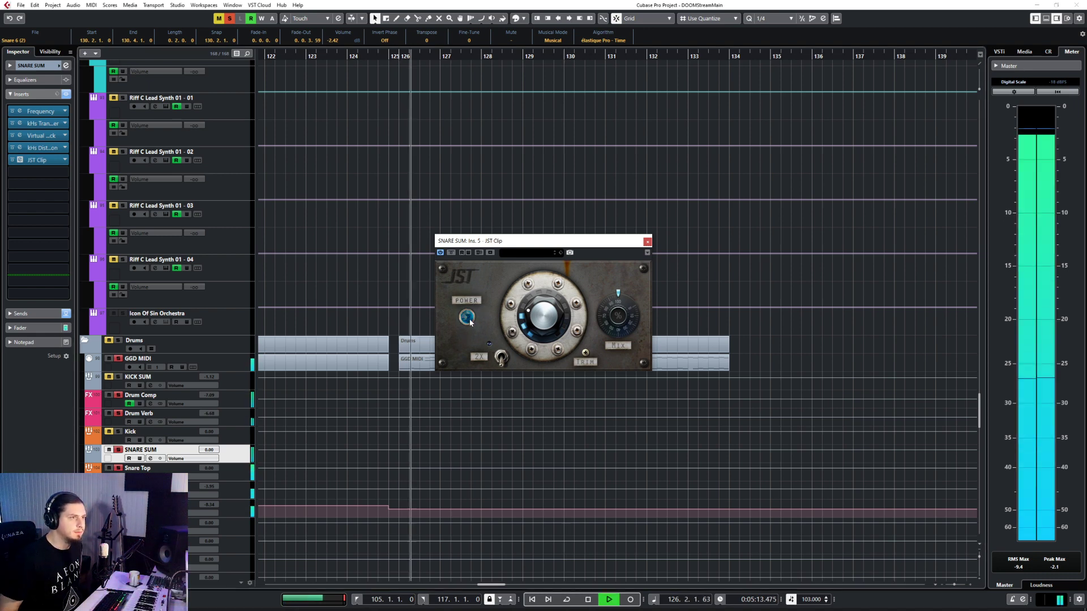
pyautogui.click(468, 318)
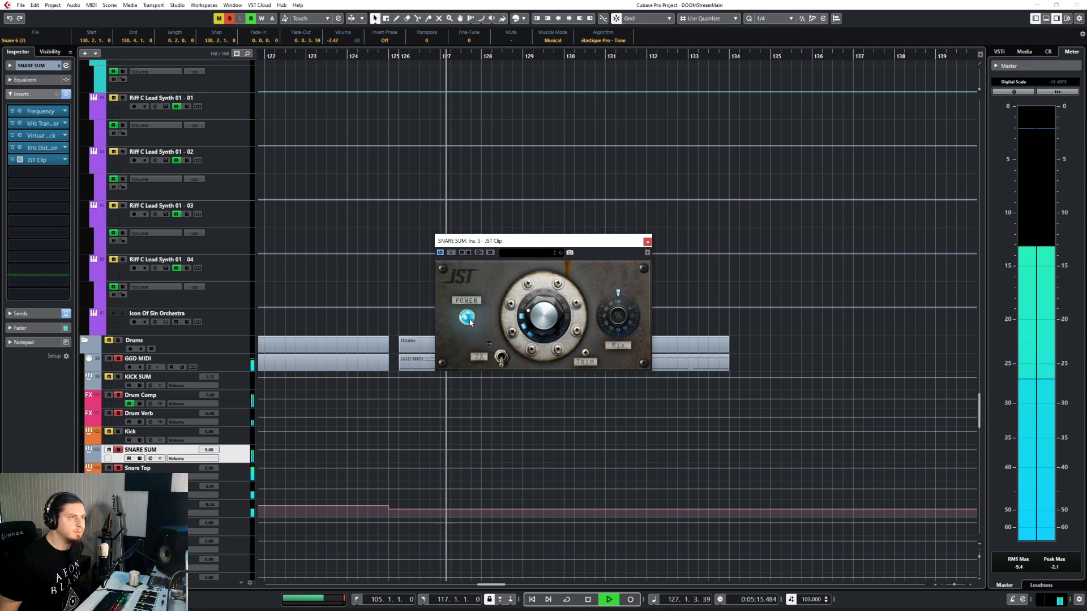
pyautogui.press('space')
pyautogui.click(647, 242)
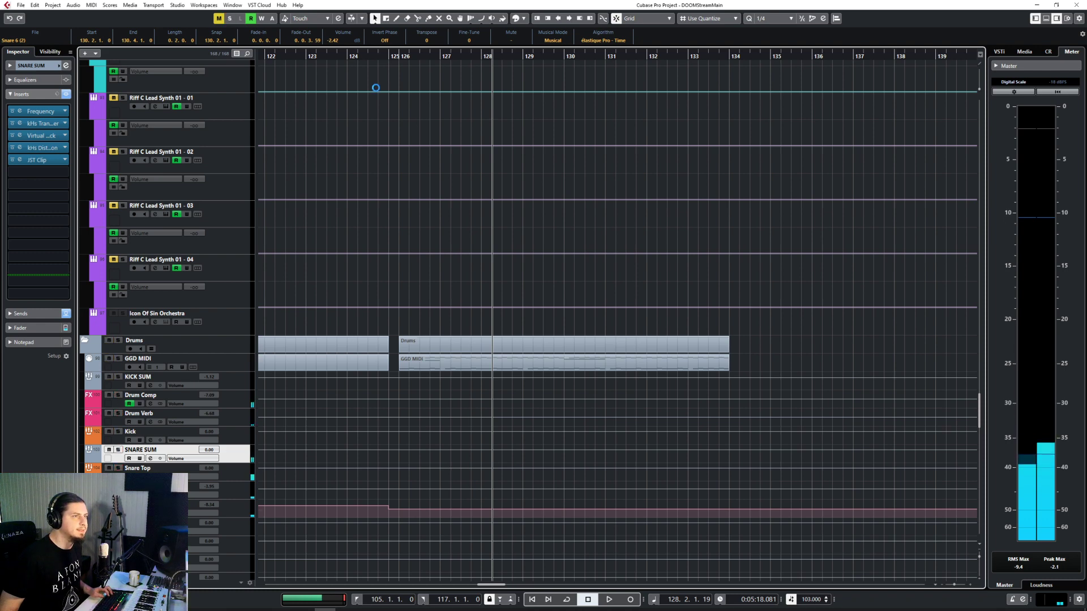
# Play the full mix from bar 125 and review the drum and FX tracks down to Reverse Snare
pyautogui.click(384, 60)
pyautogui.press('space')
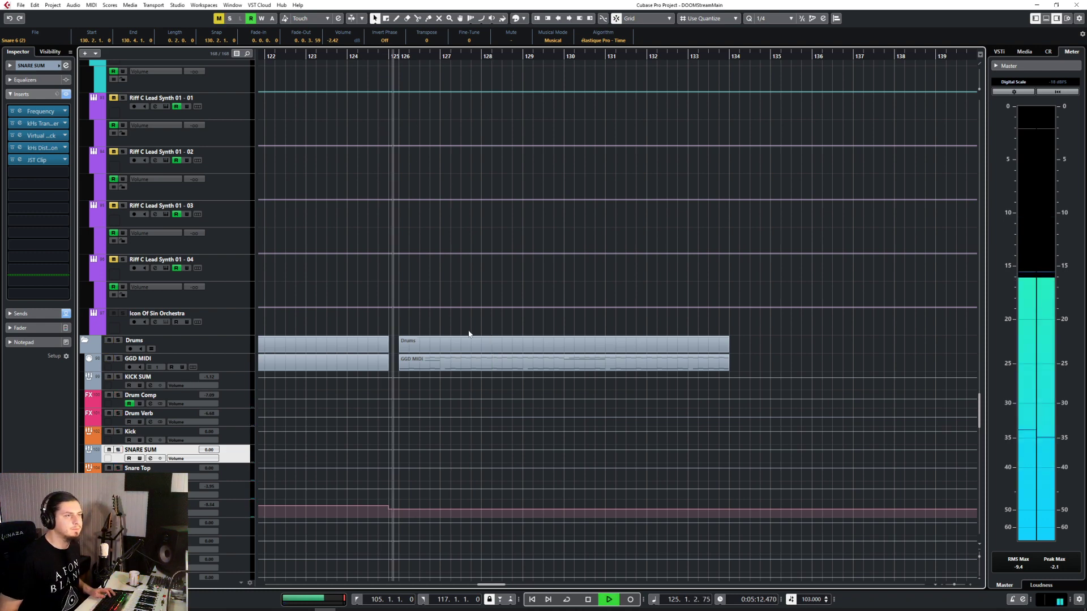
pyautogui.scroll(-10, 470, 339)
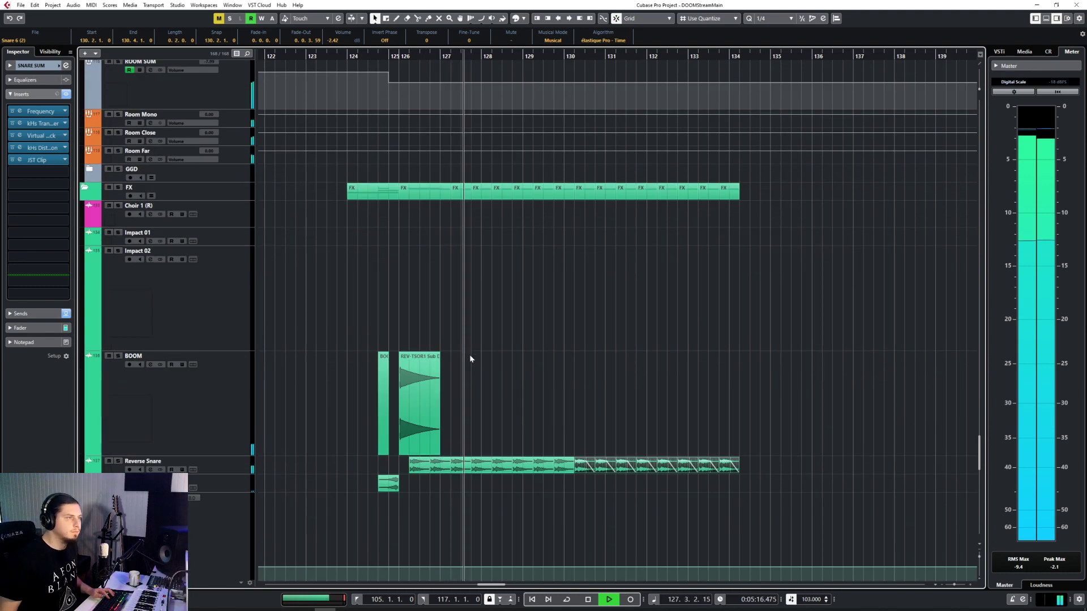
pyautogui.scroll(4, 469, 359)
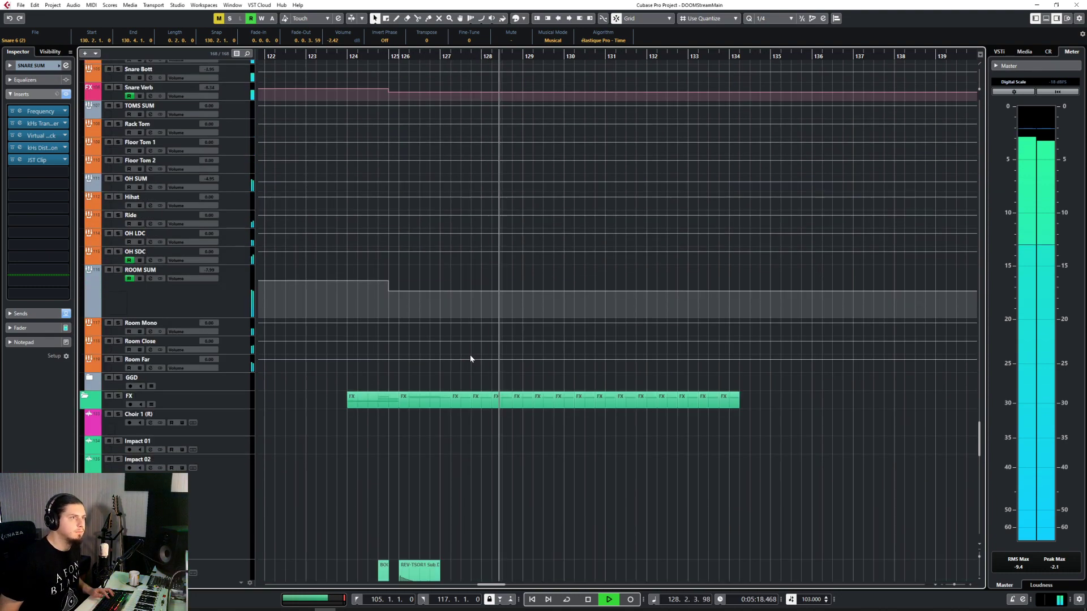
pyautogui.scroll(-8, 470, 357)
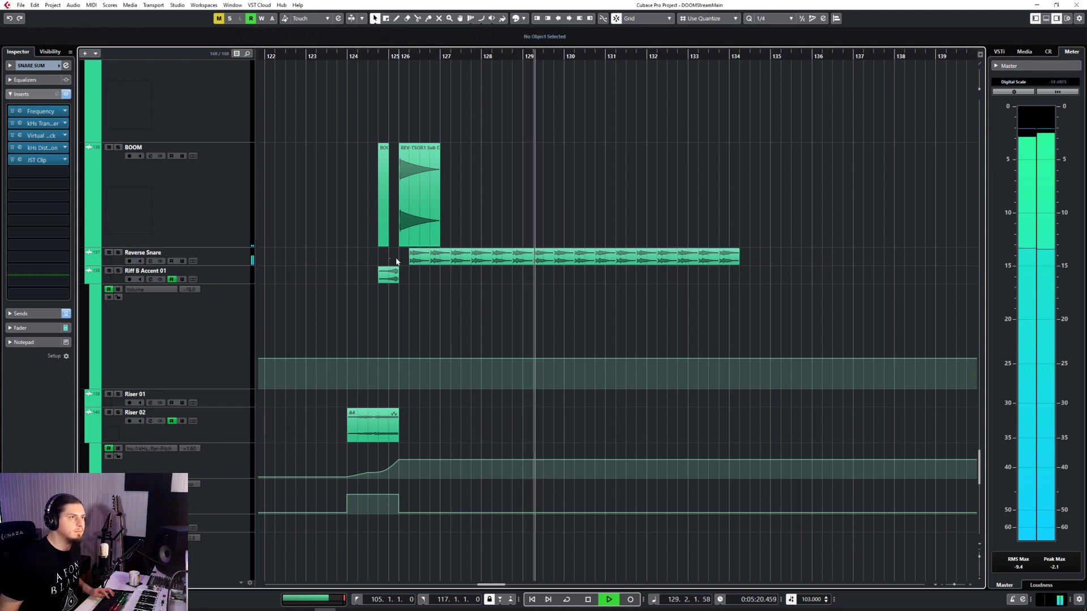
# Select all Reverse Snare events from bar 126 to 134 and lower their volume to -3.76 dB while the mix plays, ending playback after bar 135
pyautogui.moveTo(400, 250); pyautogui.dragTo(776, 252)
pyautogui.scroll(5, 592, 274)
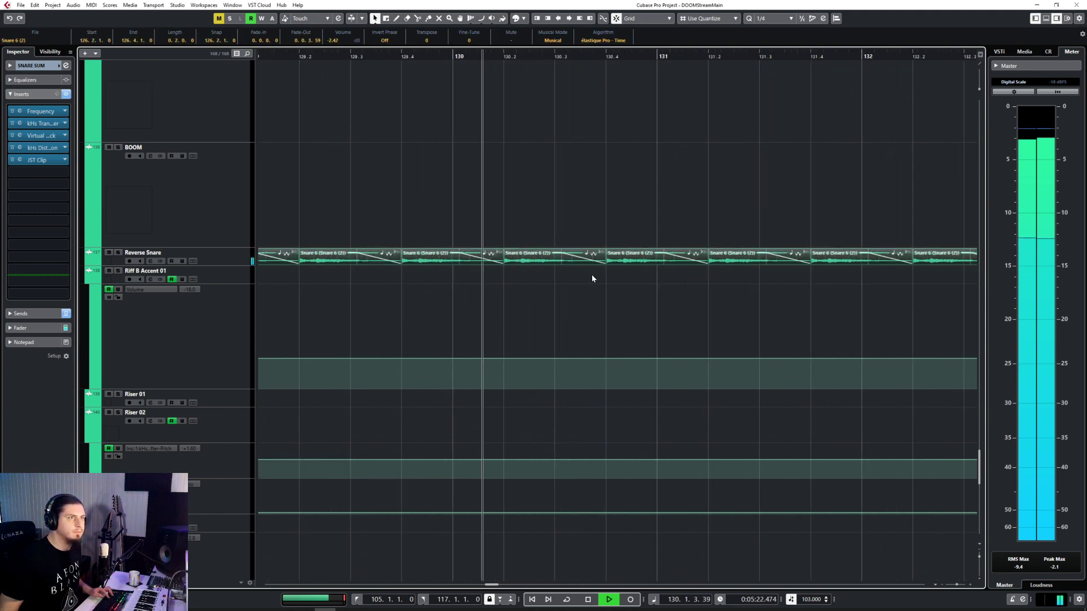
pyautogui.moveTo(555, 253); pyautogui.dragTo(555, 256)
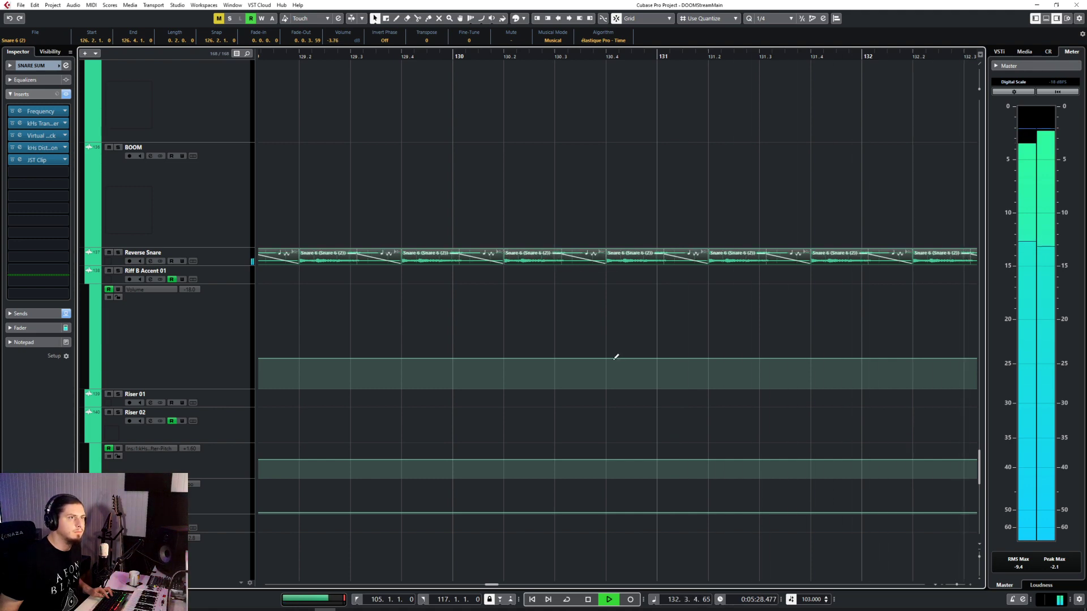
pyautogui.scroll(-5, 616, 356)
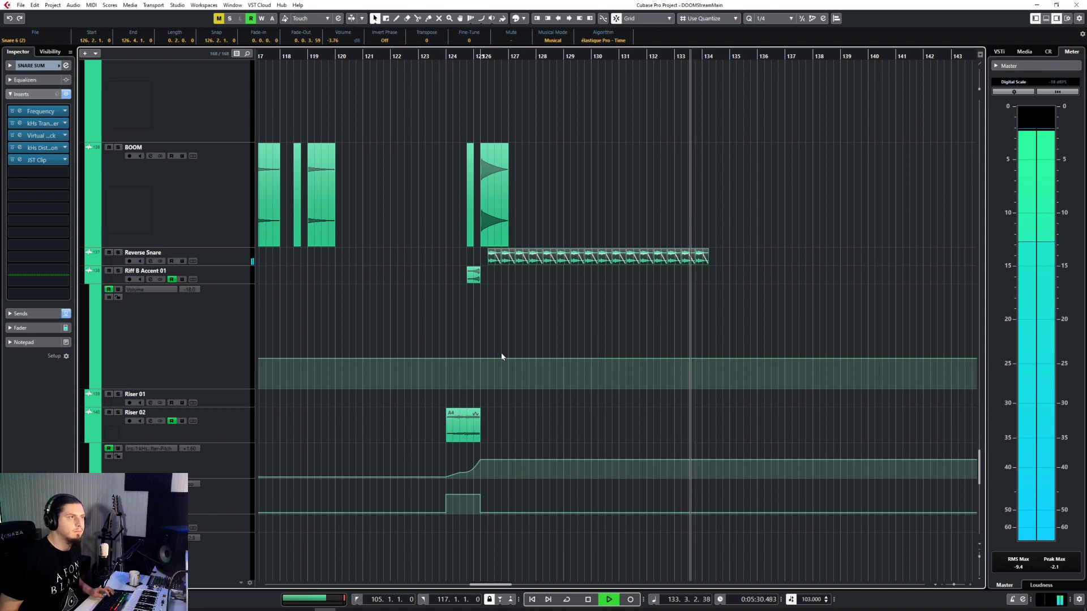
pyautogui.scroll(10, 501, 357)
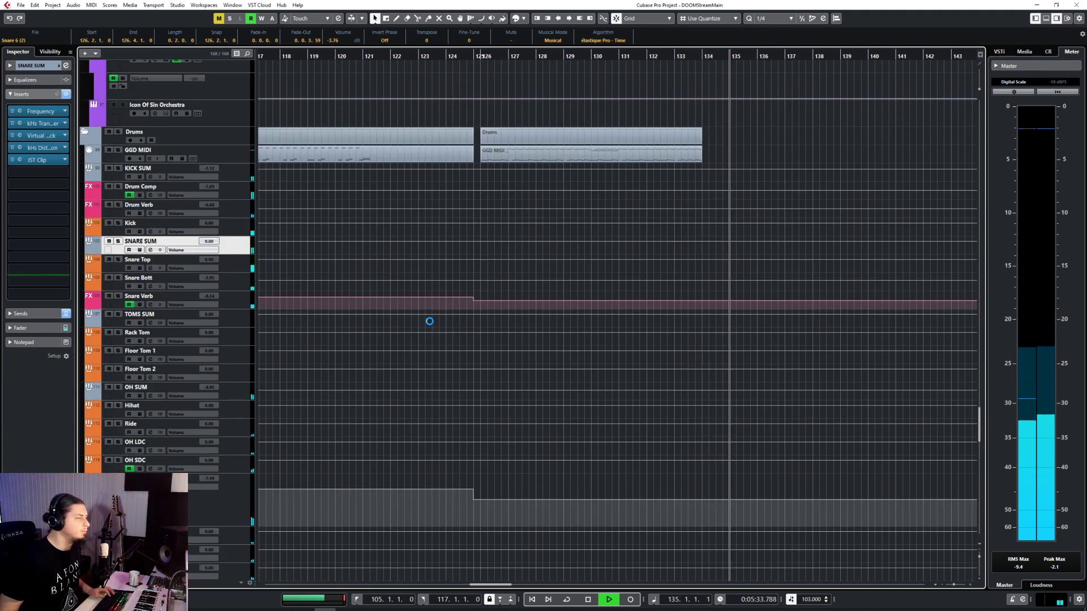
pyautogui.press('space')
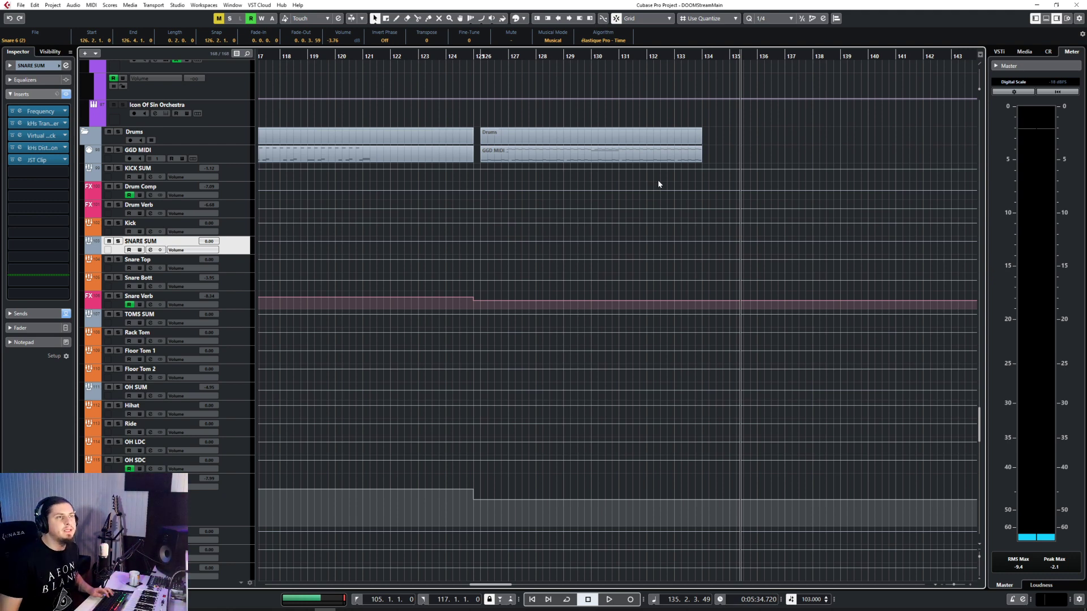
# Clear the event selection, place the playback cursor at bar 125 and look over the drum tracks from there to bar 134
pyautogui.click(727, 145)
pyautogui.scroll(-3, 627, 357)
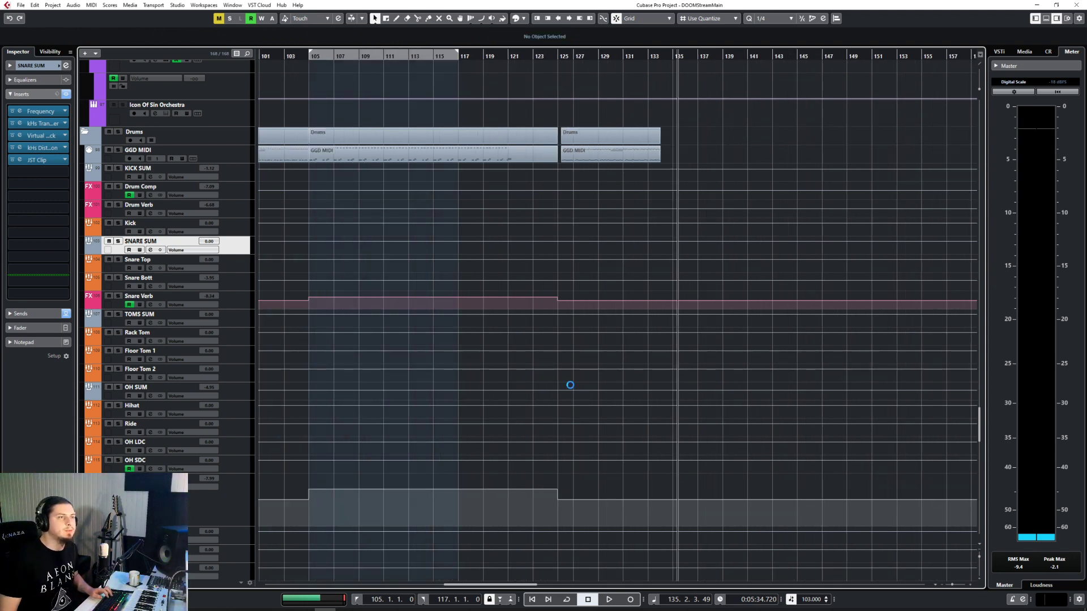
pyautogui.scroll(3, 572, 389)
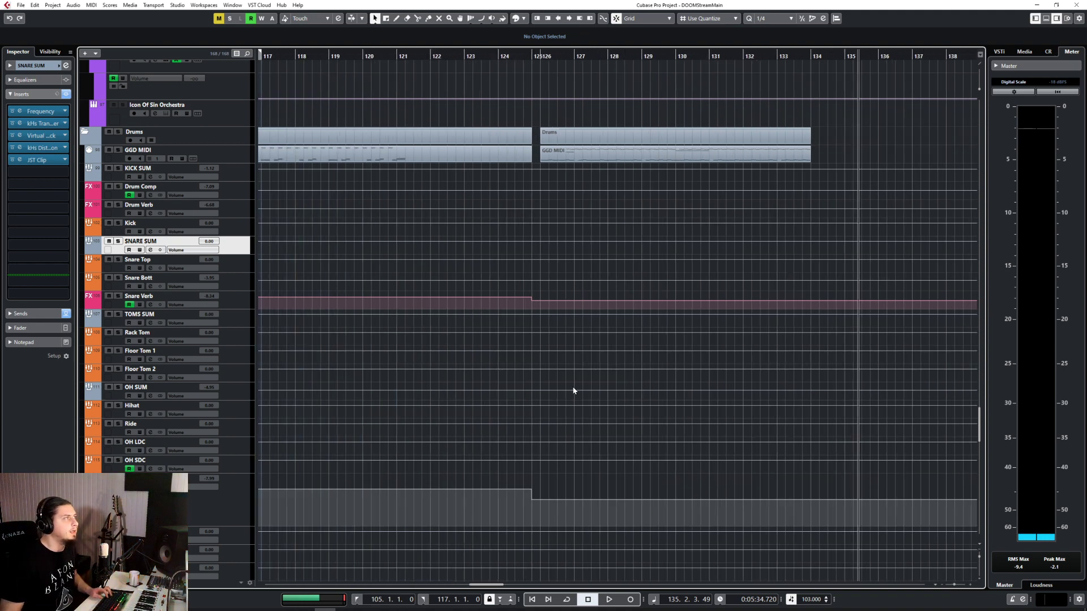
pyautogui.click(532, 56)
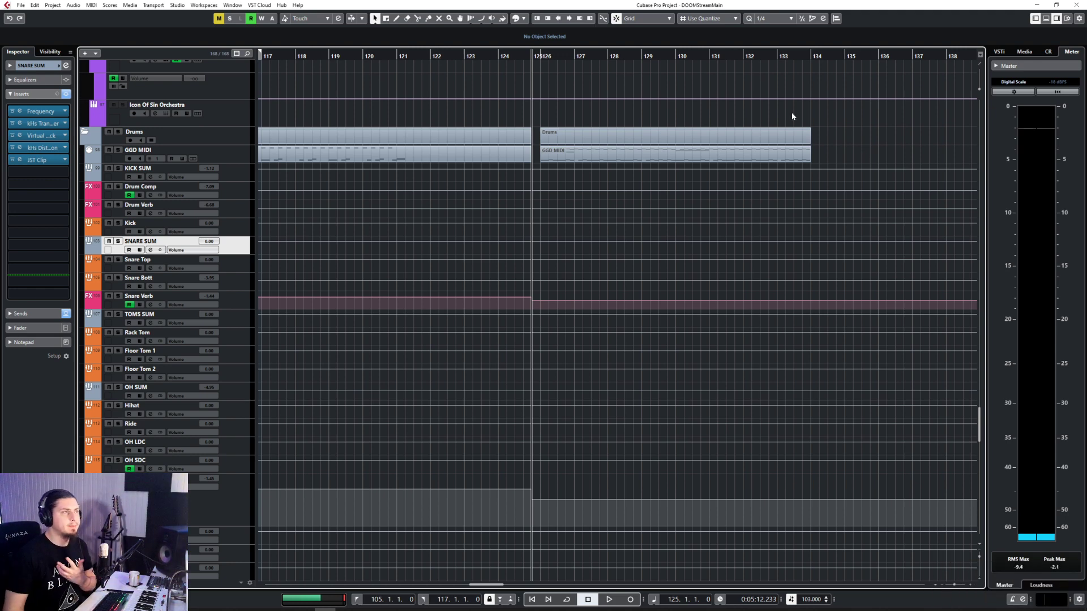
pyautogui.scroll(8, 788, 116)
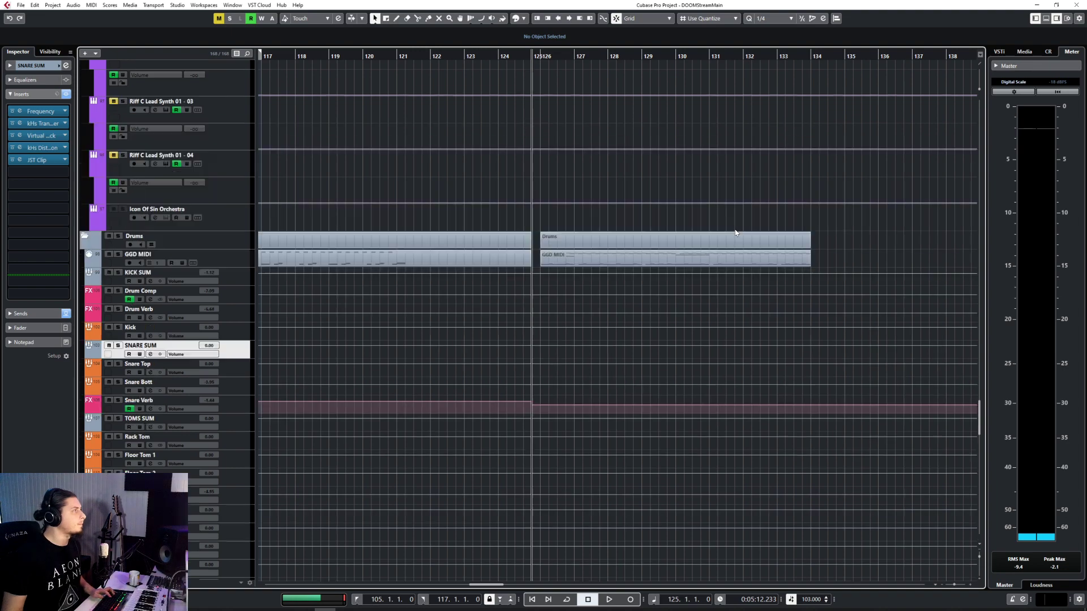
pyautogui.scroll(-8, 735, 231)
pyautogui.scroll(2, 734, 231)
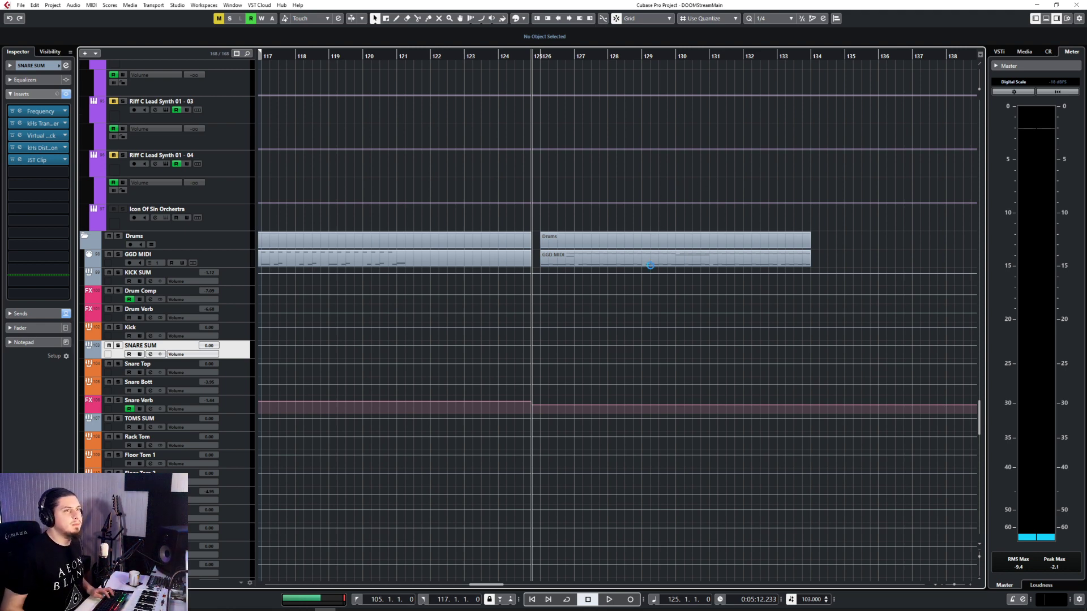
pyautogui.scroll(2, 650, 265)
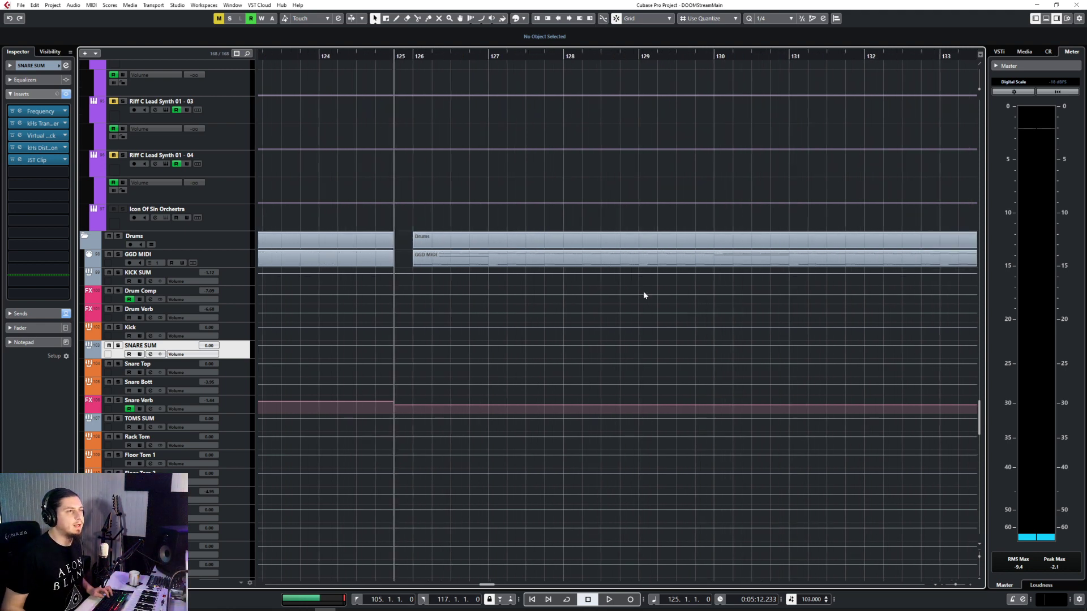
pyautogui.scroll(-2, 643, 291)
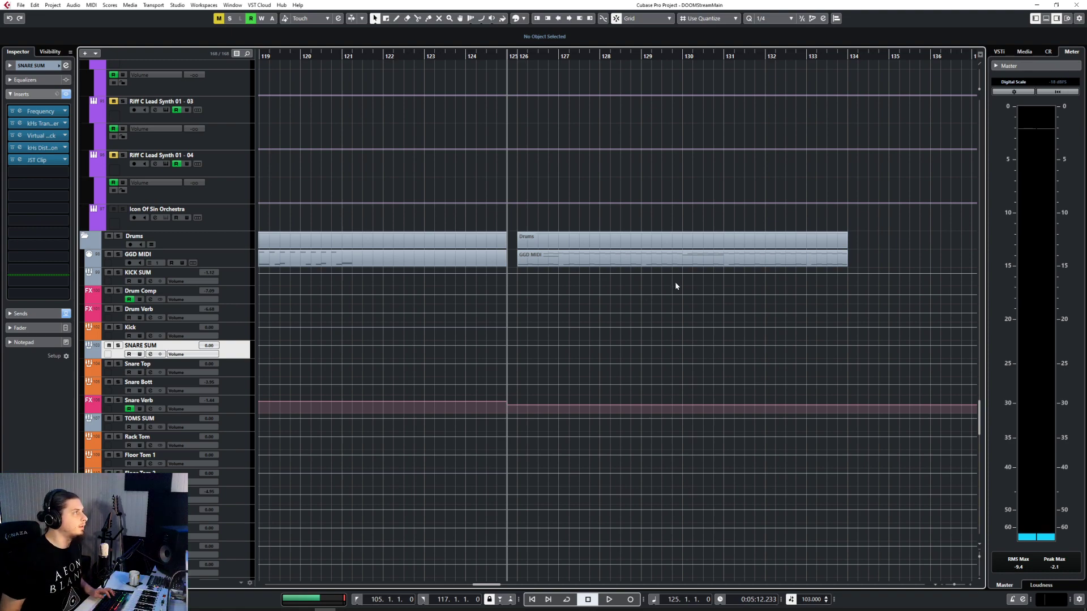
# Look through the glitch, synth, drum and FX tracks around bars 119 to 136, ending with Riff B Accent 01 selected
pyautogui.scroll(5, 675, 285)
pyautogui.scroll(4, 676, 286)
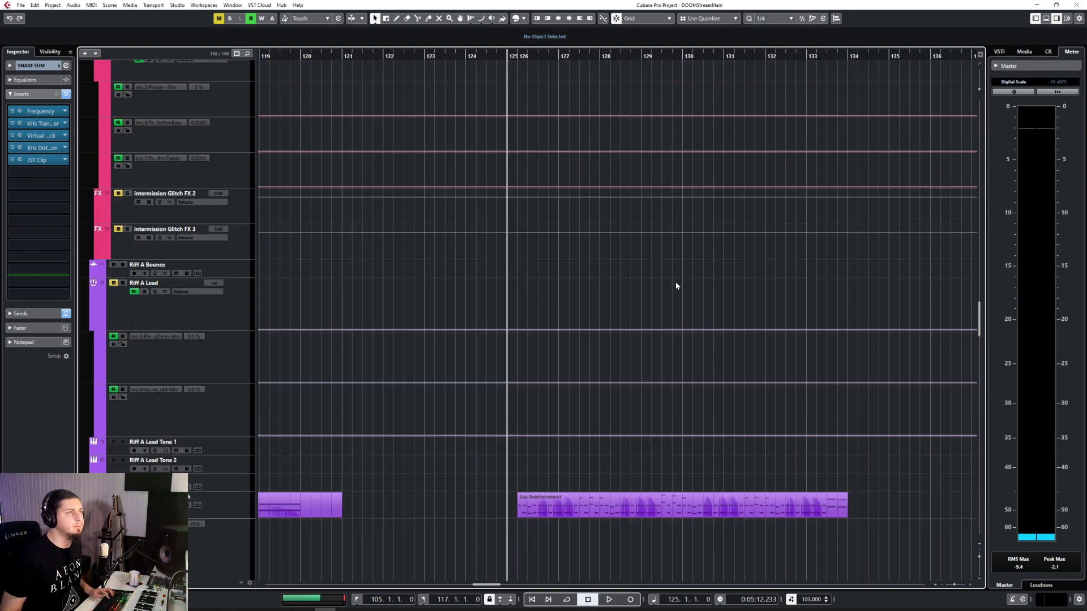
pyautogui.scroll(10, 675, 282)
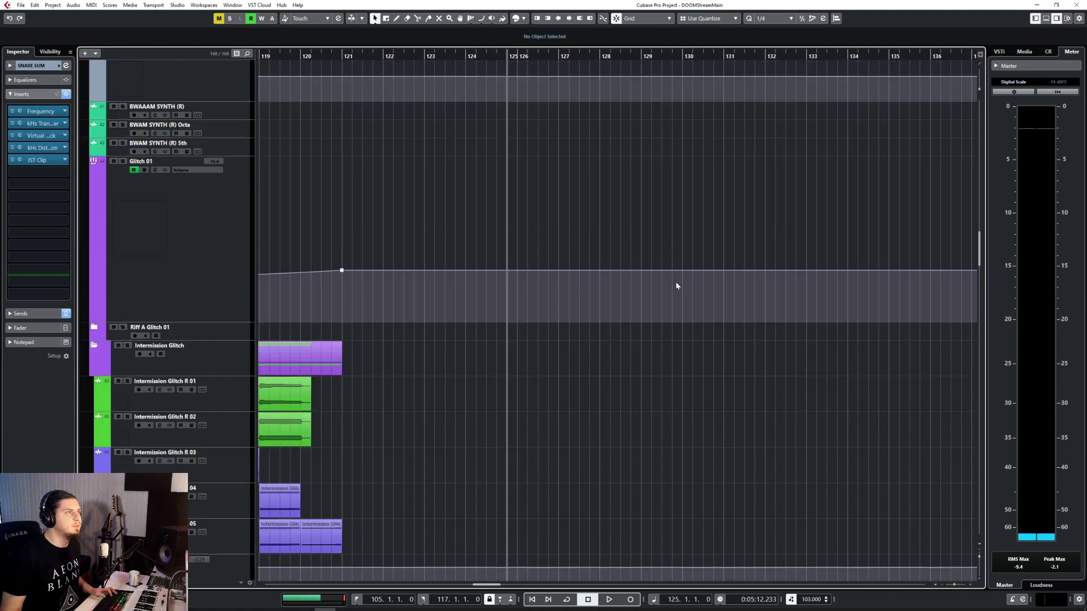
pyautogui.scroll(-10, 565, 406)
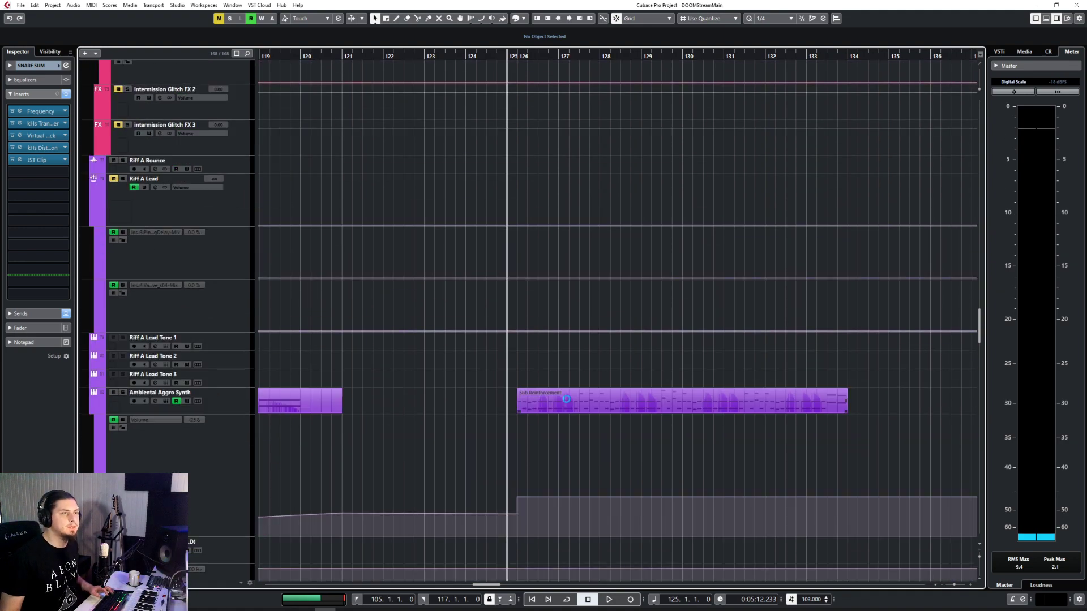
pyautogui.scroll(-10, 566, 399)
pyautogui.scroll(10, 567, 389)
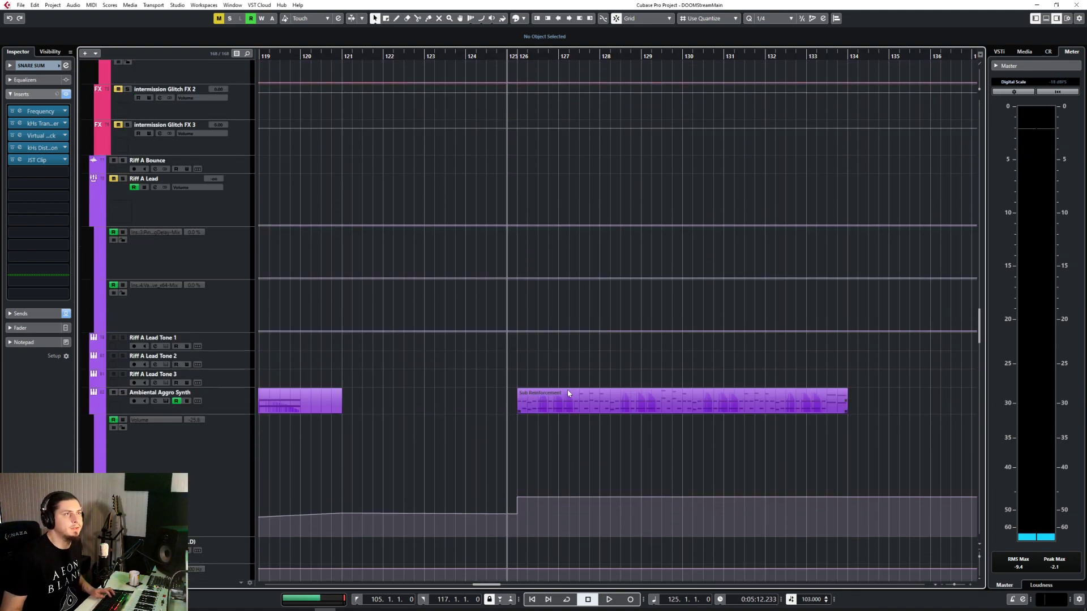
pyautogui.scroll(3, 568, 339)
pyautogui.scroll(-10, 570, 340)
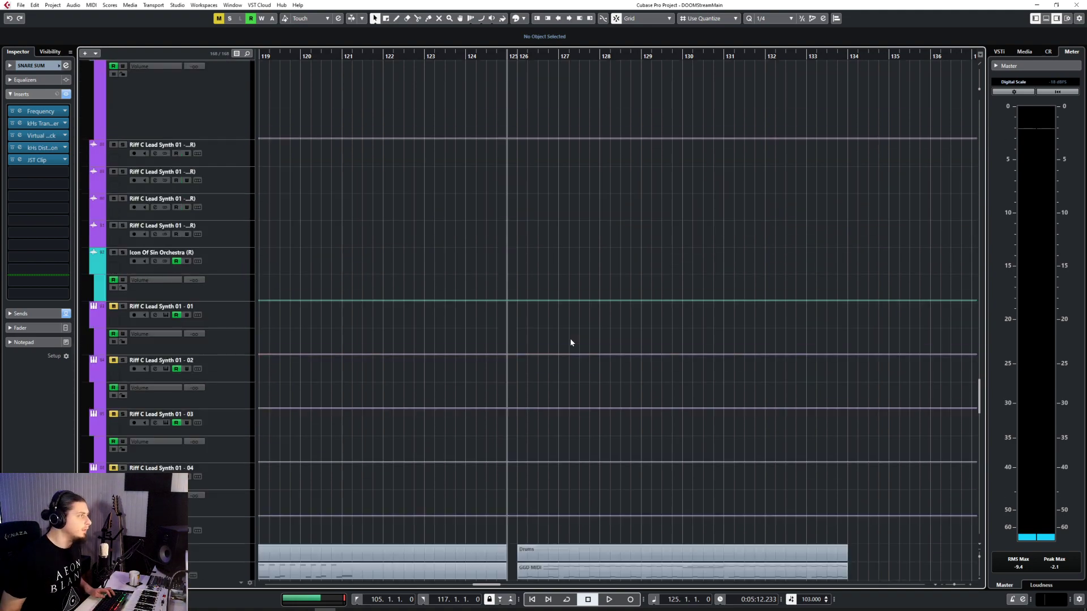
pyautogui.scroll(-15, 570, 342)
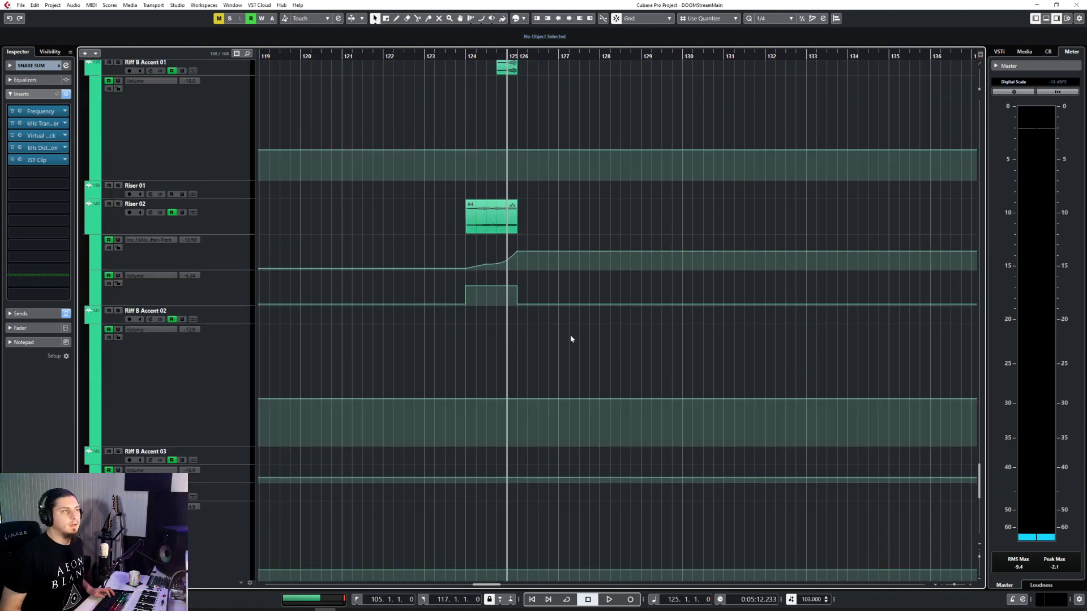
pyautogui.scroll(5, 571, 338)
pyautogui.click(229, 278)
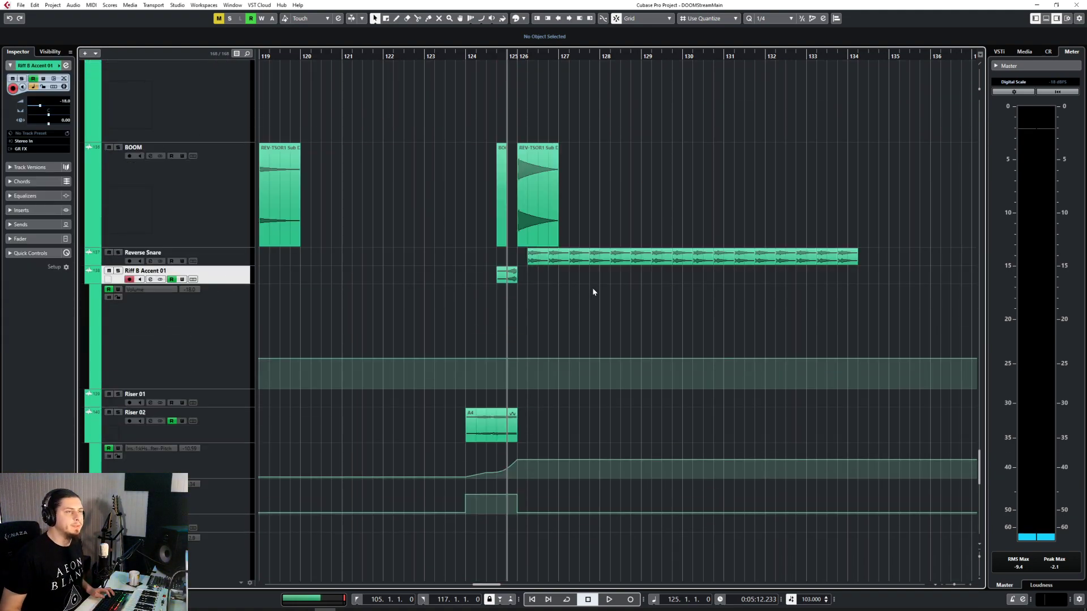
# Play the mix from bar 119 through the break and into the new section, stopping at bar 127
pyautogui.hscroll(-2, 432, 265)
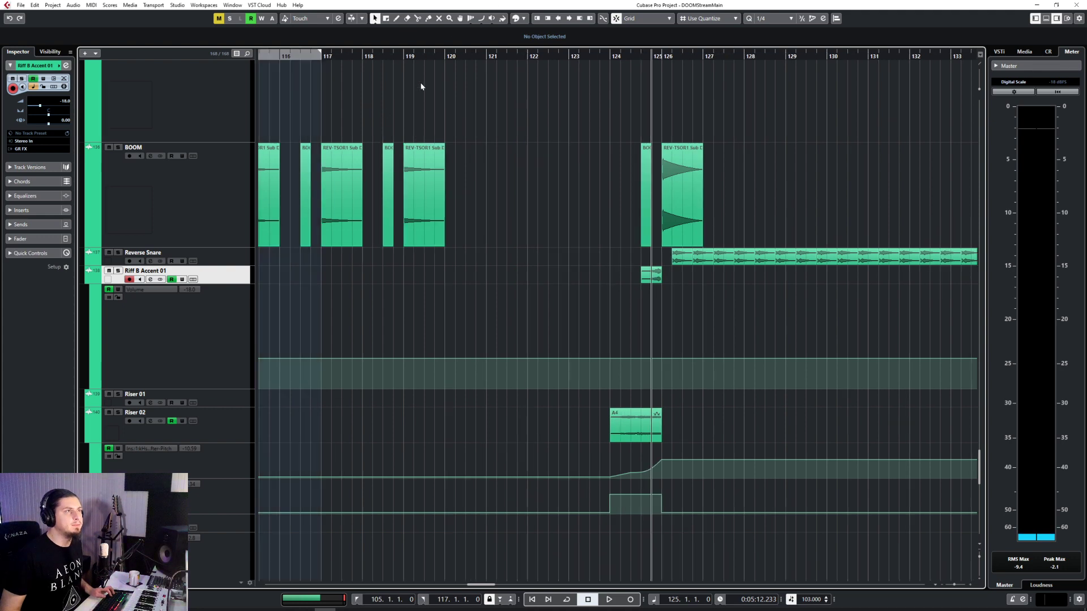
pyautogui.click(404, 55)
pyautogui.press('space')
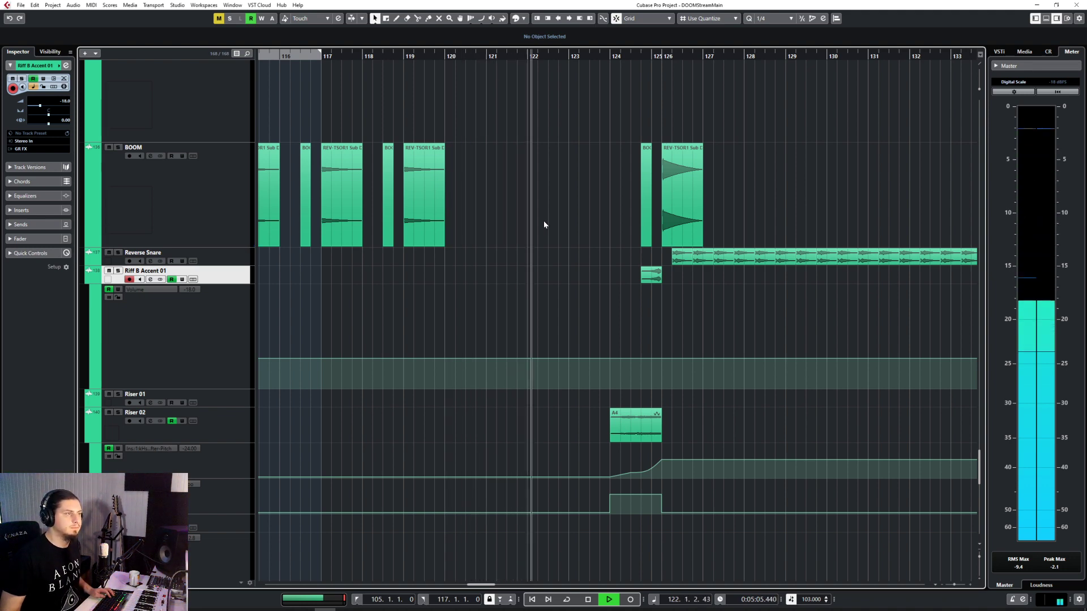
pyautogui.scroll(5, 543, 224)
pyautogui.scroll(-7, 543, 221)
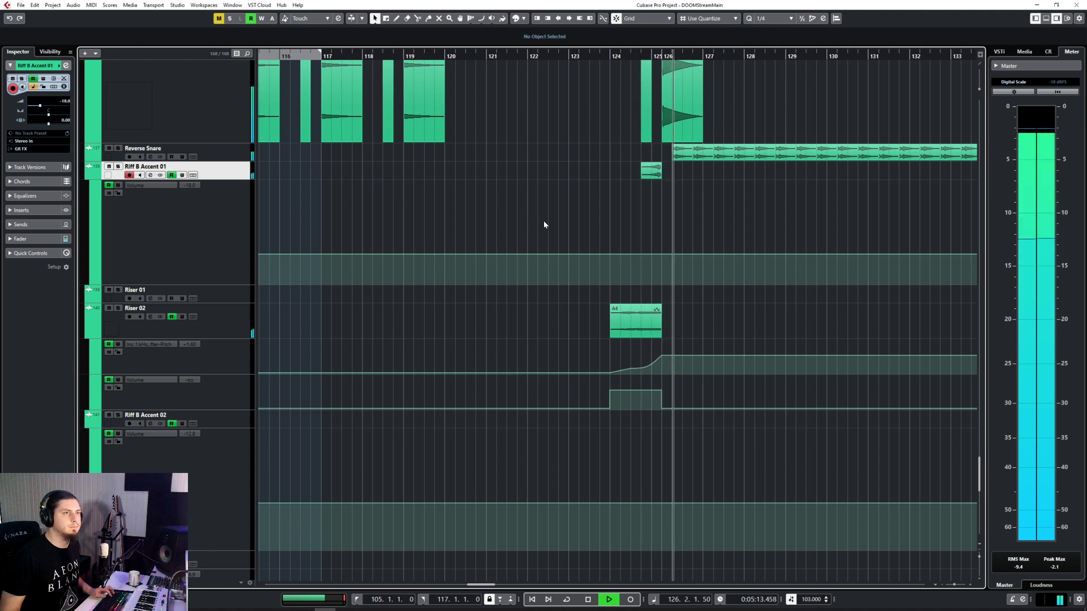
pyautogui.hscroll(8, 543, 224)
pyautogui.hscroll(-3, 543, 225)
pyautogui.press('space')
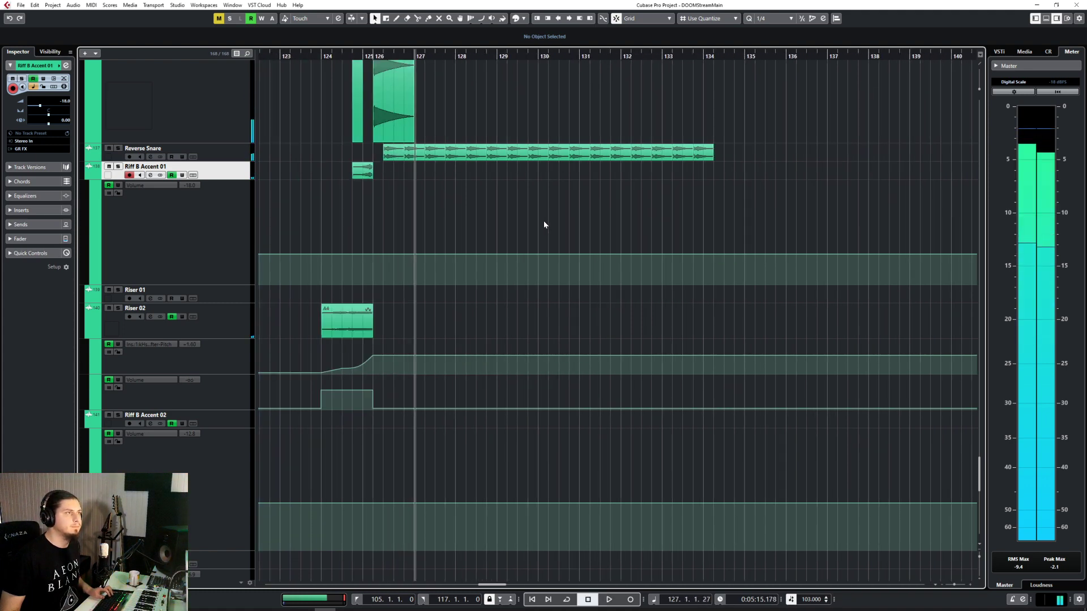
# Examine the BOOM, Reverse Snare, accent and riser tracks from about bar 95 through the section after bar 125
pyautogui.scroll(15, 543, 220)
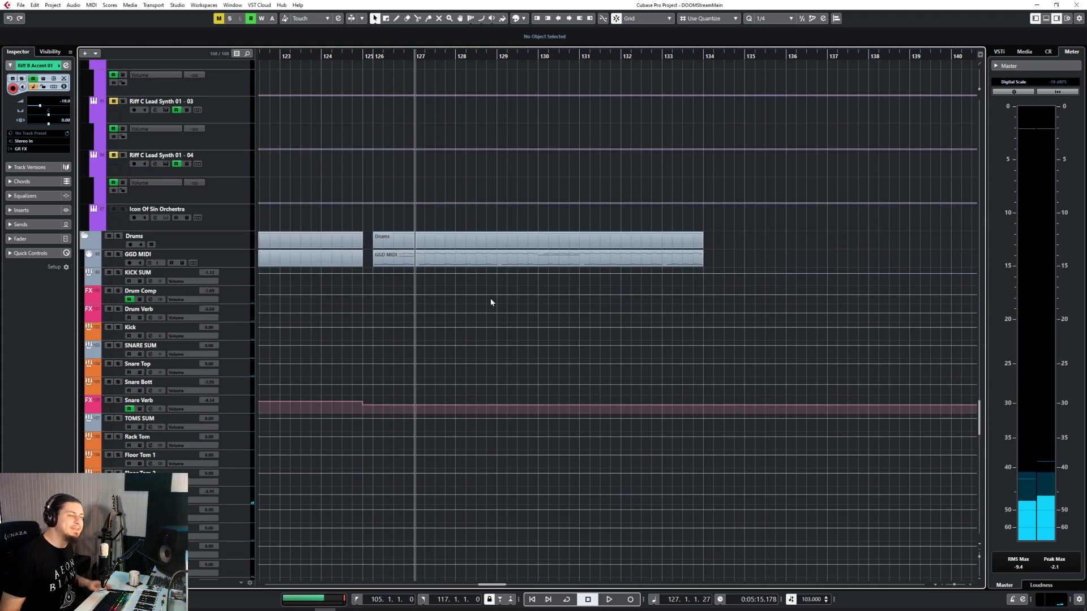
pyautogui.hscroll(-12, 488, 299)
pyautogui.scroll(-15, 488, 298)
pyautogui.press('g')
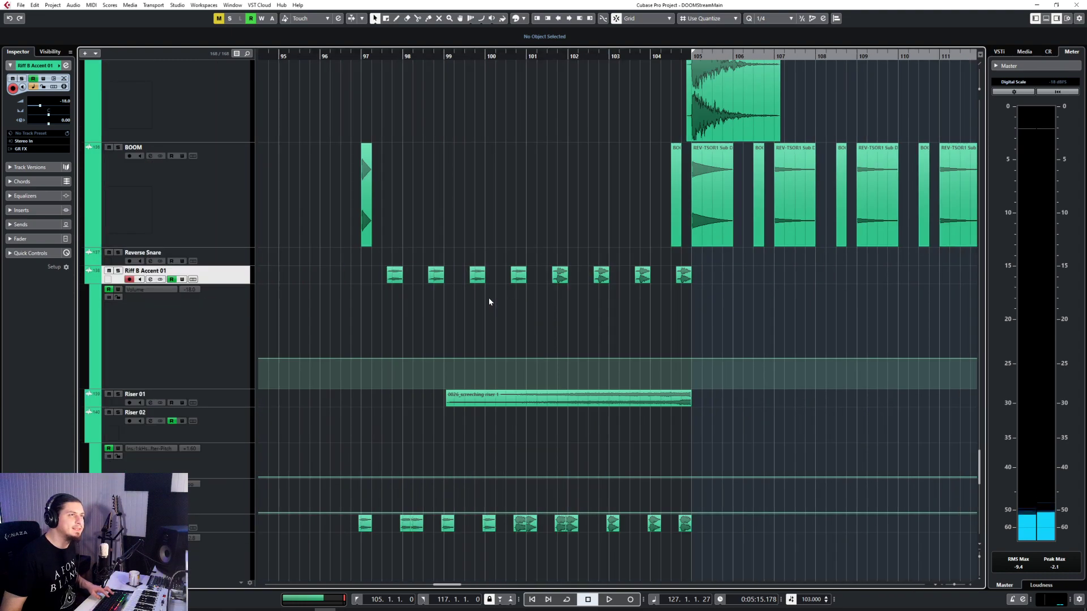
pyautogui.press('h')
pyautogui.hscroll(5, 489, 285)
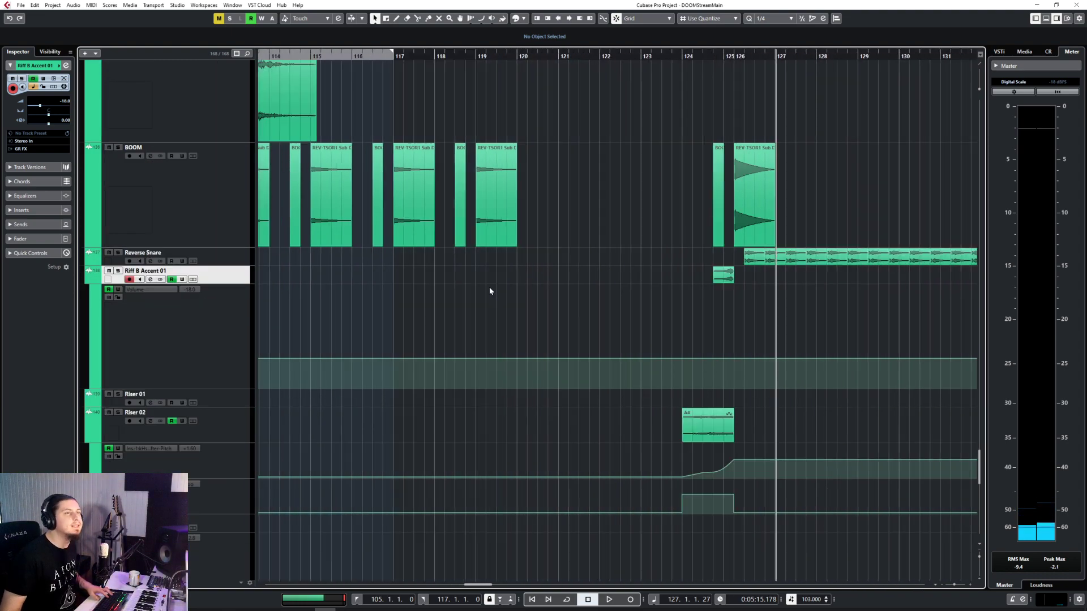
pyautogui.hscroll(8, 503, 277)
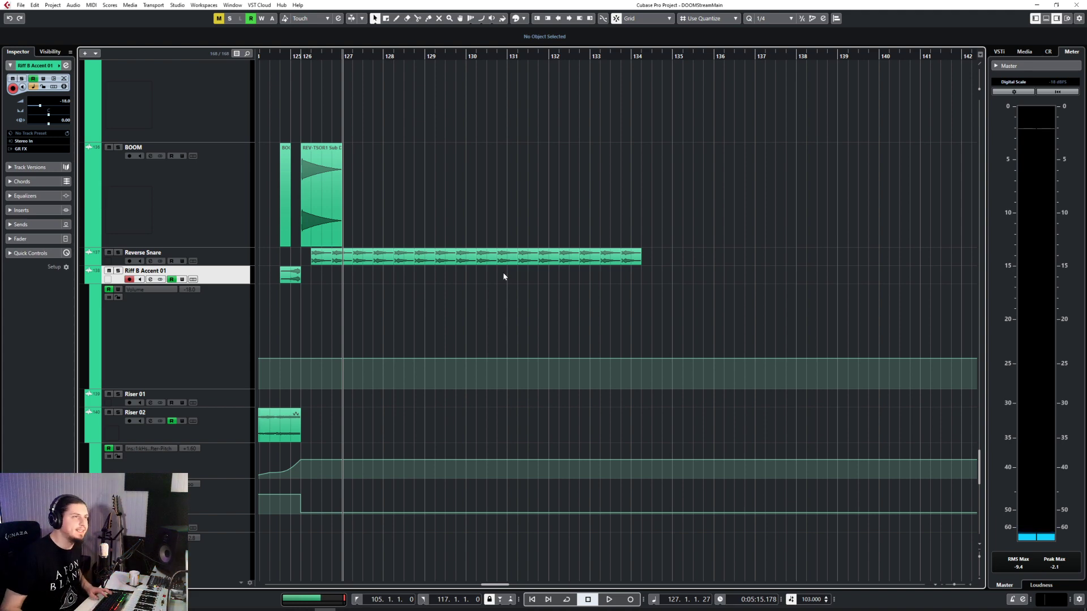
pyautogui.hscroll(3, 491, 299)
pyautogui.hscroll(-6, 494, 298)
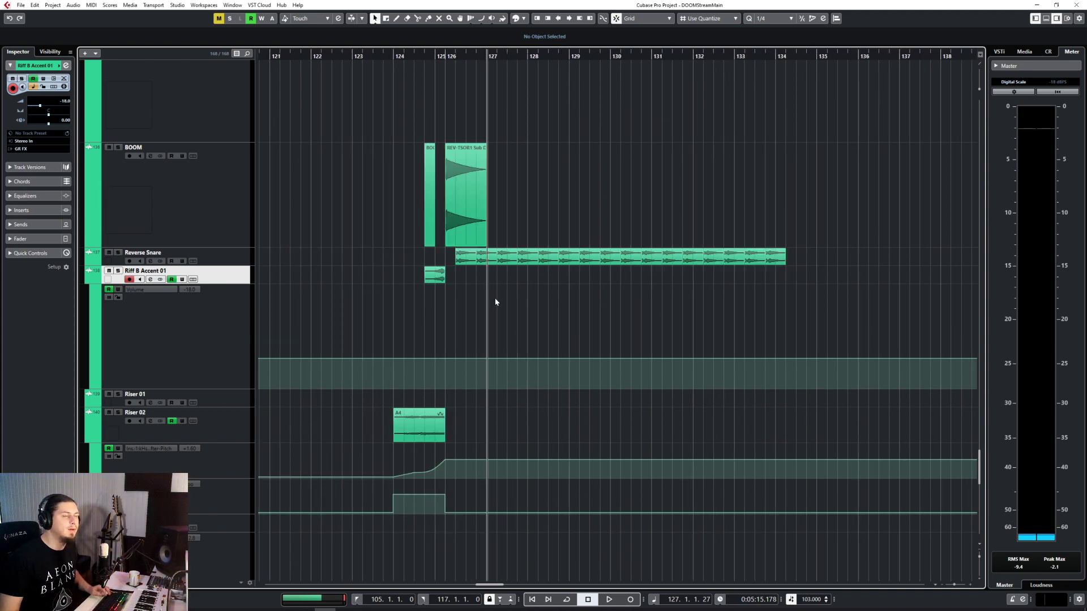
# Move the playback cursor to bar 105 and compare the FX and drum arrangement there with the section after bar 125
pyautogui.scroll(5, 495, 298)
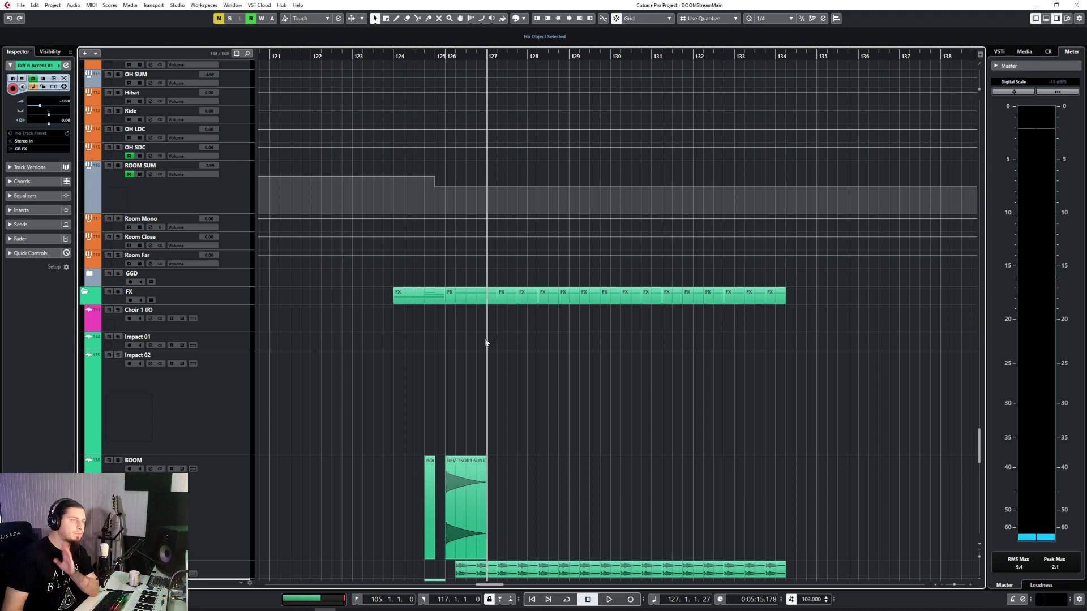
pyautogui.scroll(-4, 491, 323)
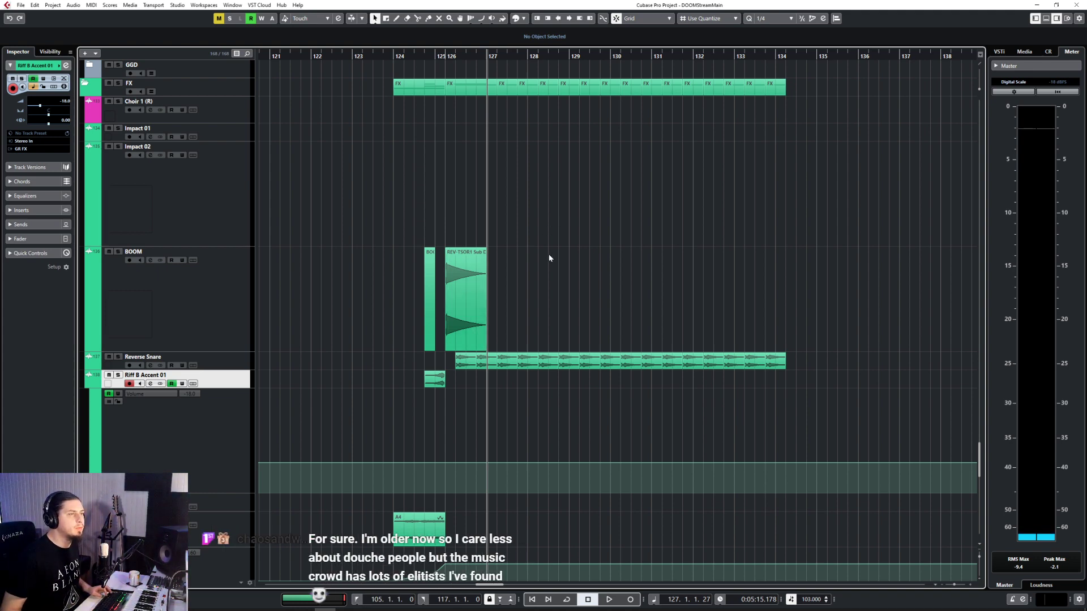
pyautogui.scroll(-6, 548, 254)
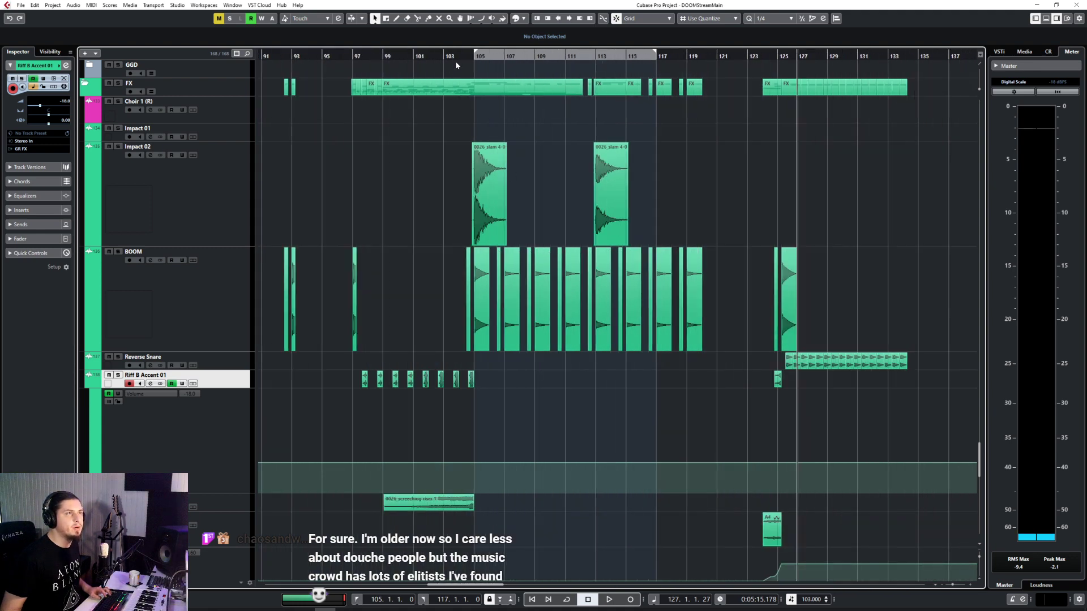
pyautogui.click(474, 57)
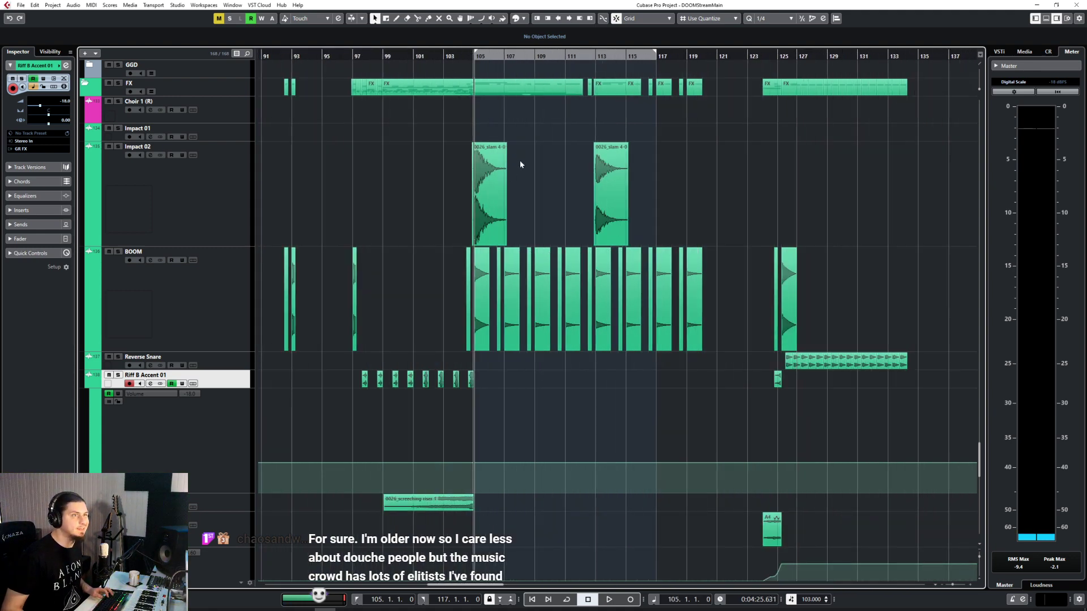
pyautogui.scroll(6, 520, 164)
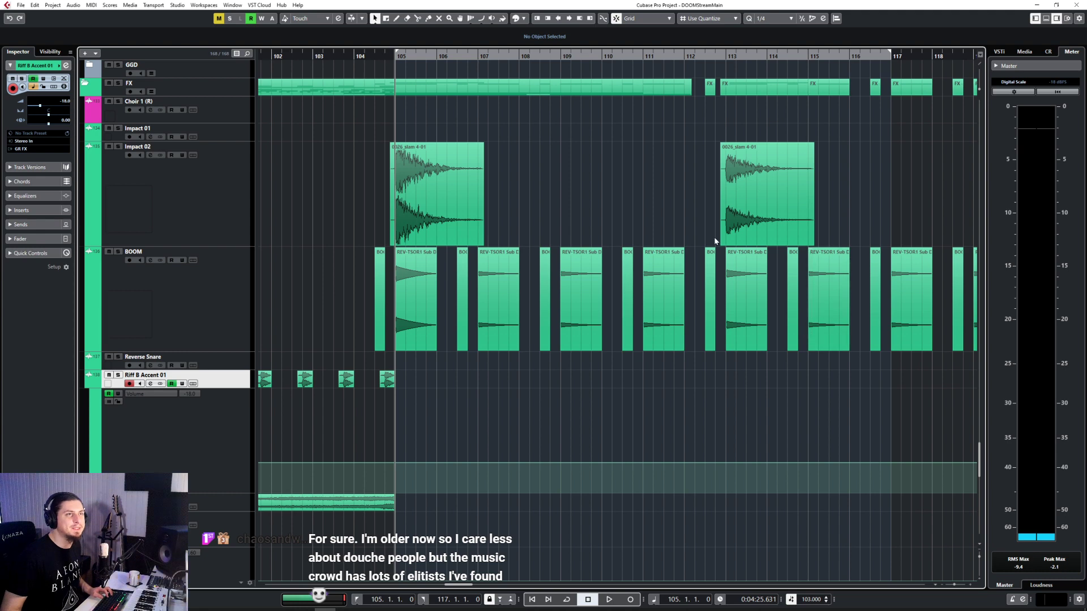
pyautogui.scroll(10, 714, 237)
pyautogui.scroll(3, 712, 237)
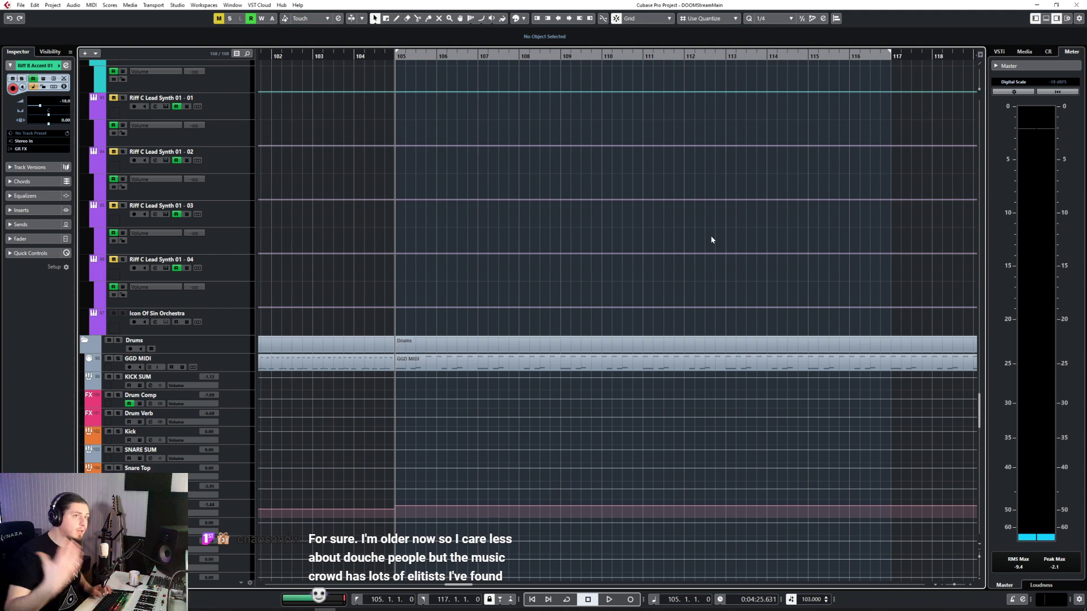
pyautogui.hscroll(10, 774, 405)
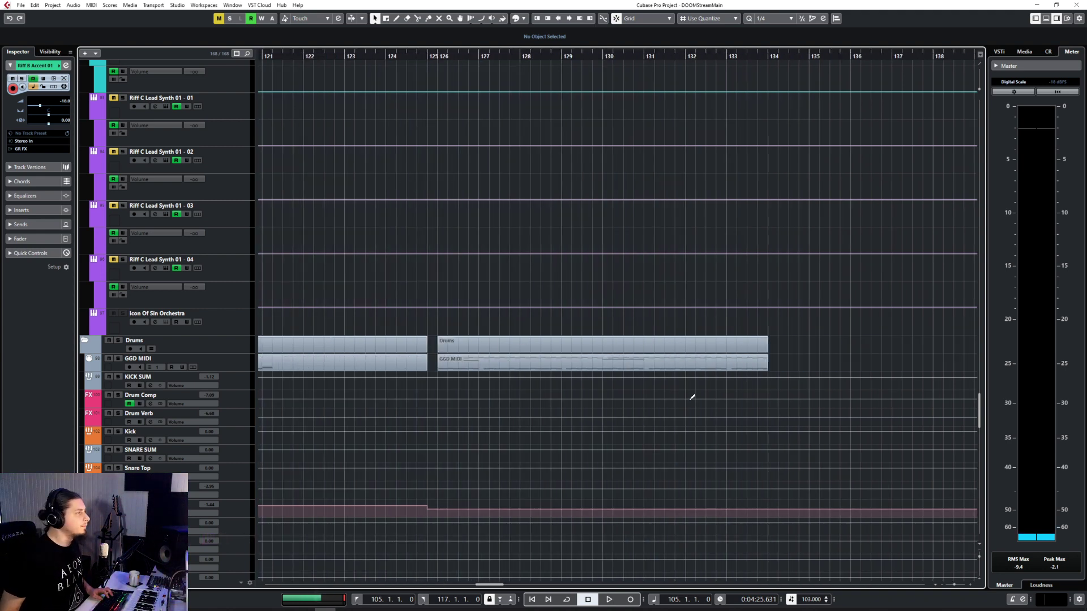
# Move the playback cursor to bar 126 and examine the drum, room and BOOM tracks around that point
pyautogui.scroll(-5, 460, 165)
pyautogui.click(436, 59)
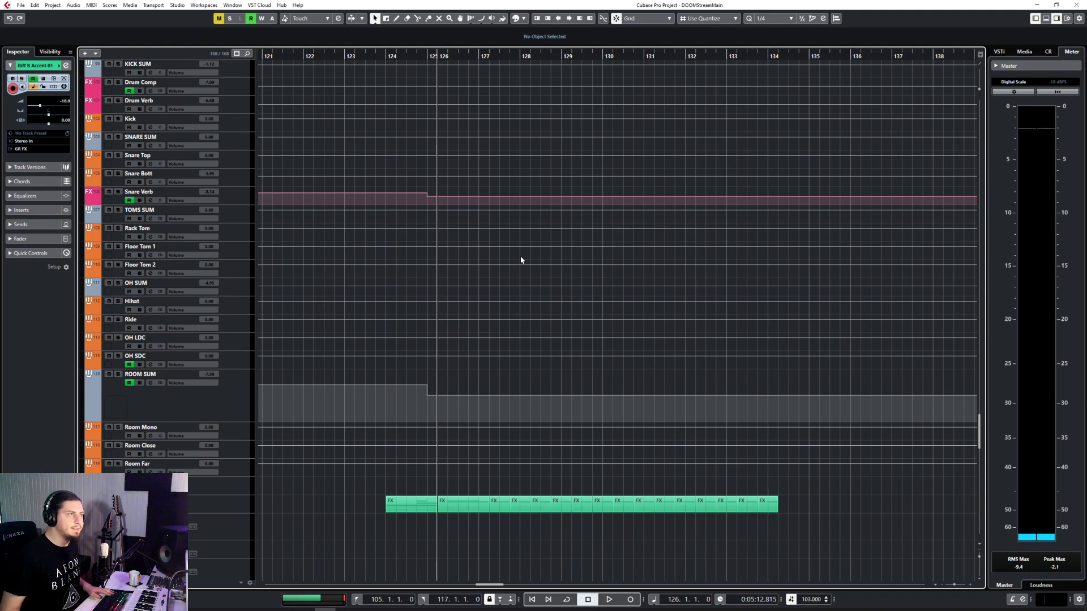
pyautogui.scroll(-8, 498, 300)
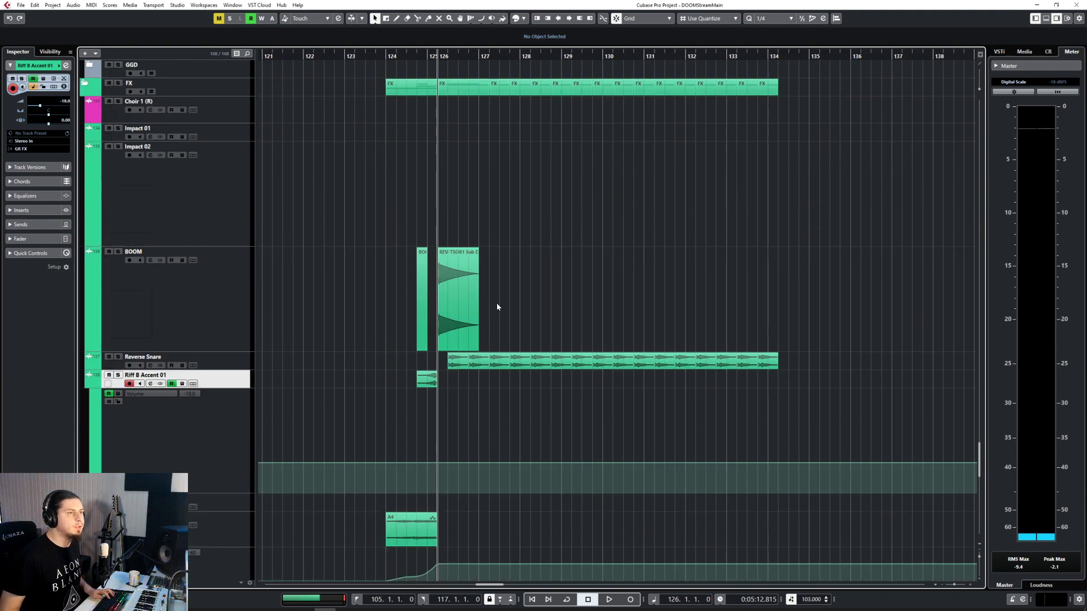
pyautogui.scroll(4, 497, 302)
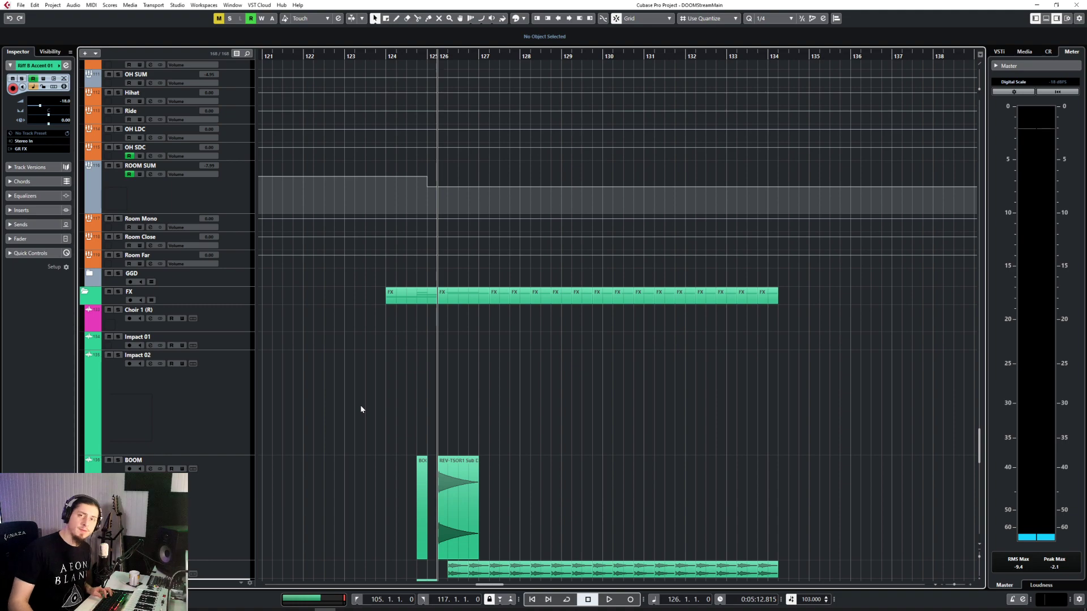
# Select the Choir 1 (R) track and look through the glitch, Riff A, ambient and pad synth tracks around bars 120 to 132
pyautogui.click(245, 322)
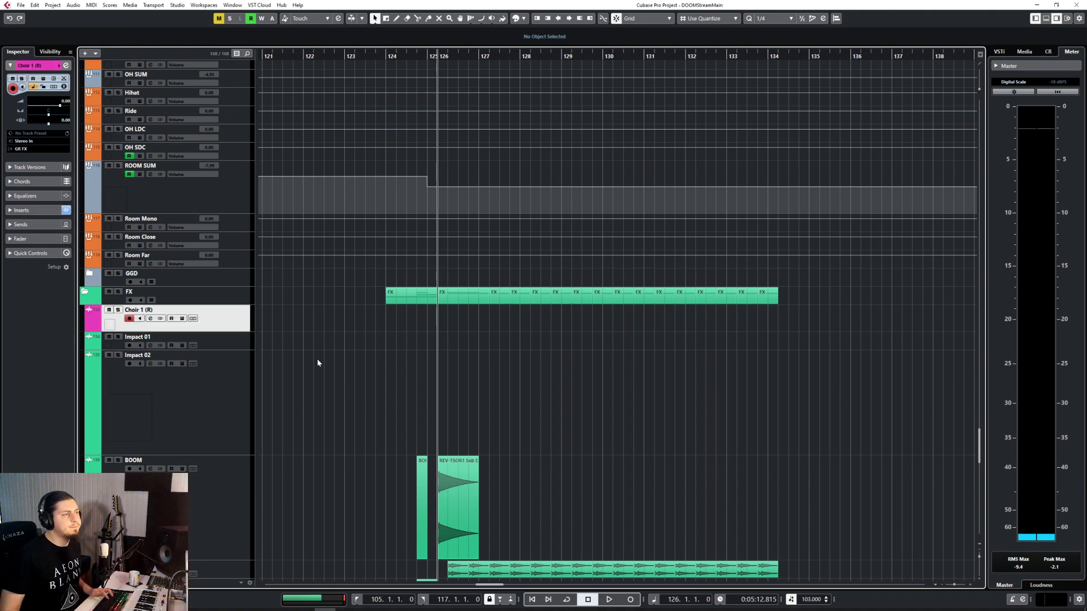
pyautogui.scroll(10, 342, 369)
pyautogui.scroll(7, 343, 367)
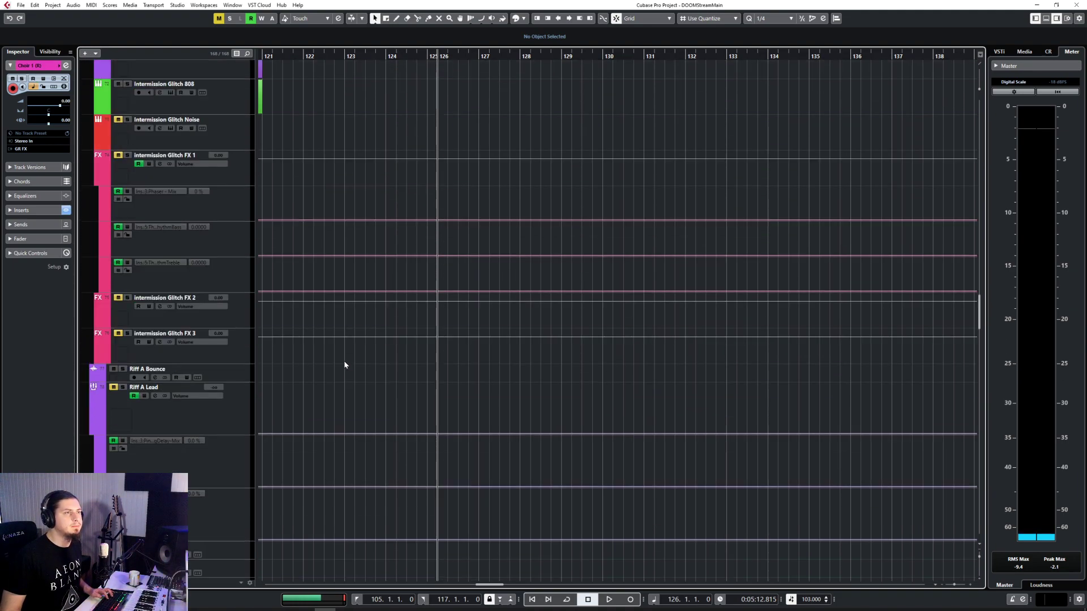
pyautogui.scroll(-4, 345, 363)
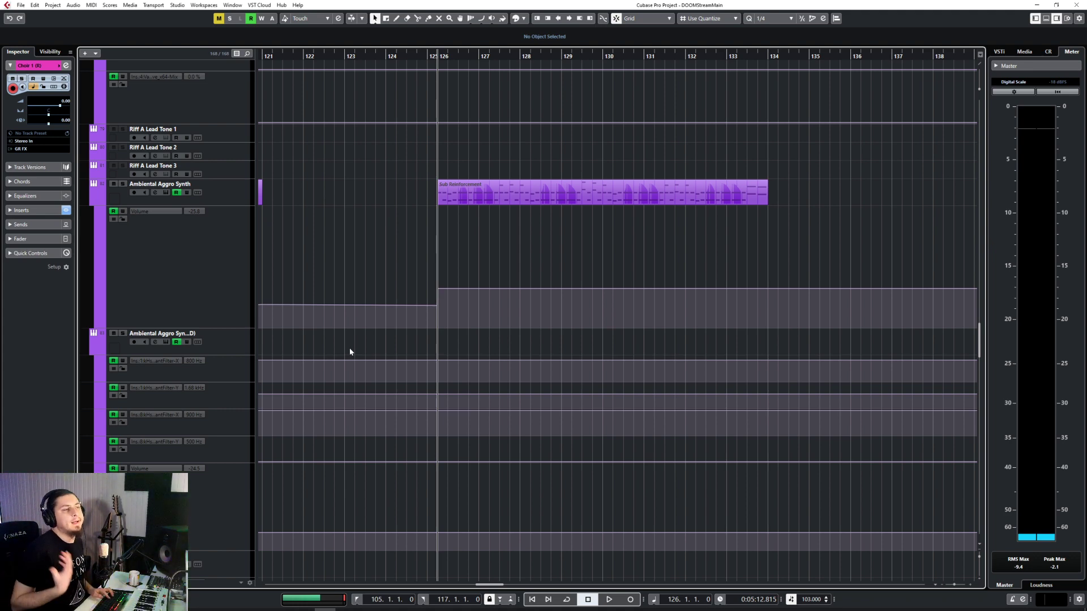
pyautogui.scroll(7, 350, 349)
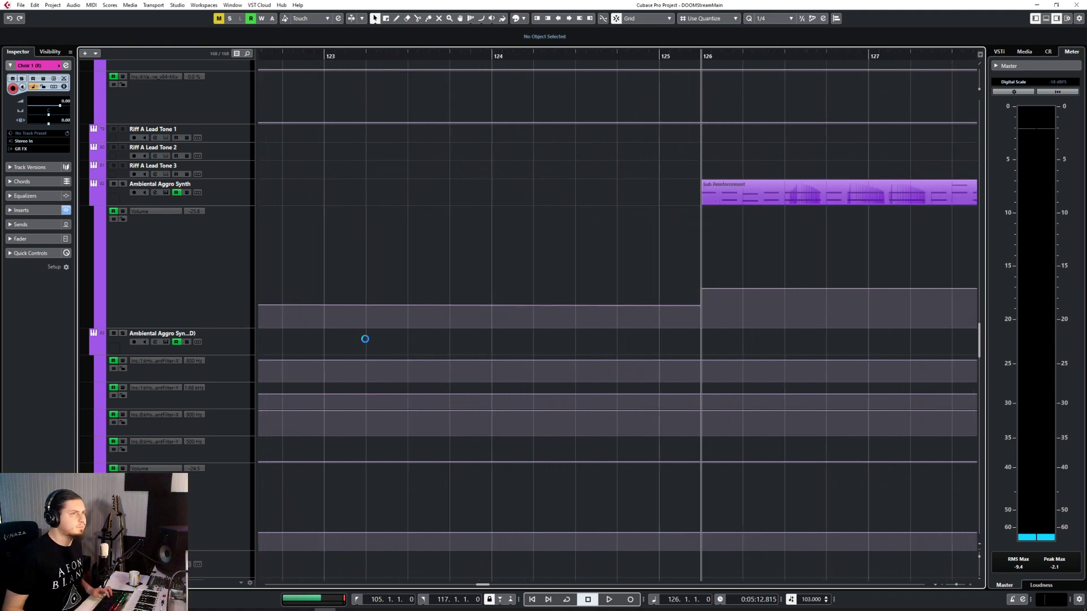
pyautogui.scroll(-5, 528, 338)
pyautogui.scroll(8, 528, 340)
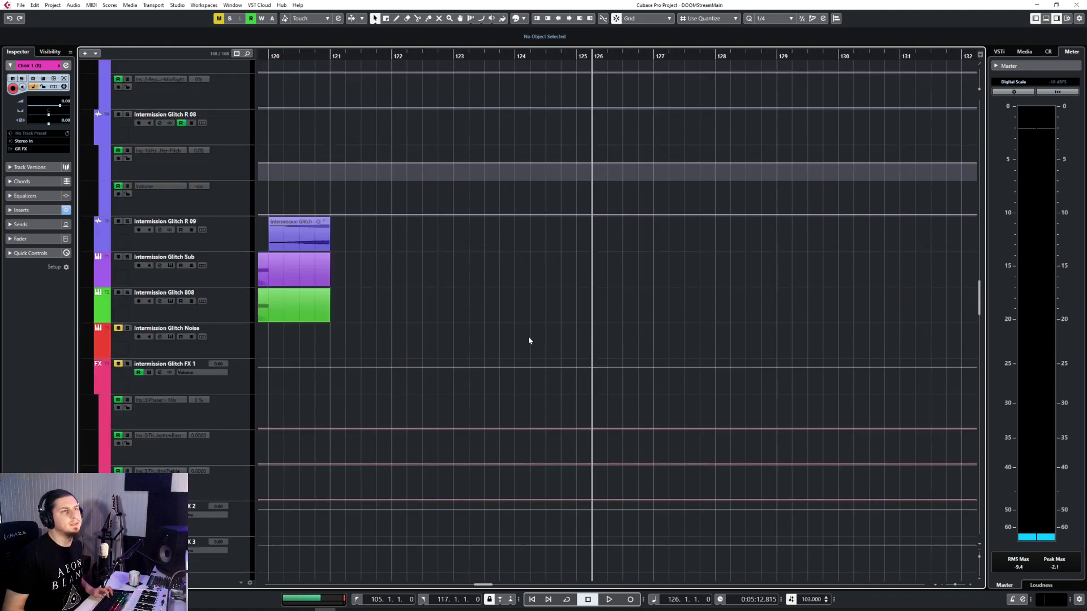
pyautogui.scroll(15, 528, 340)
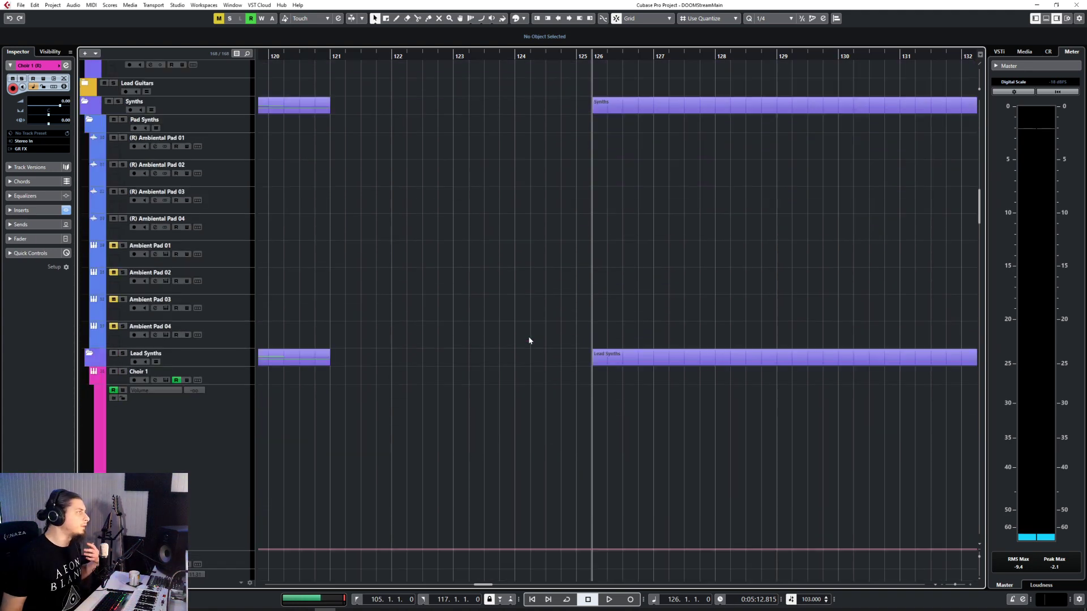
pyautogui.scroll(3, 526, 338)
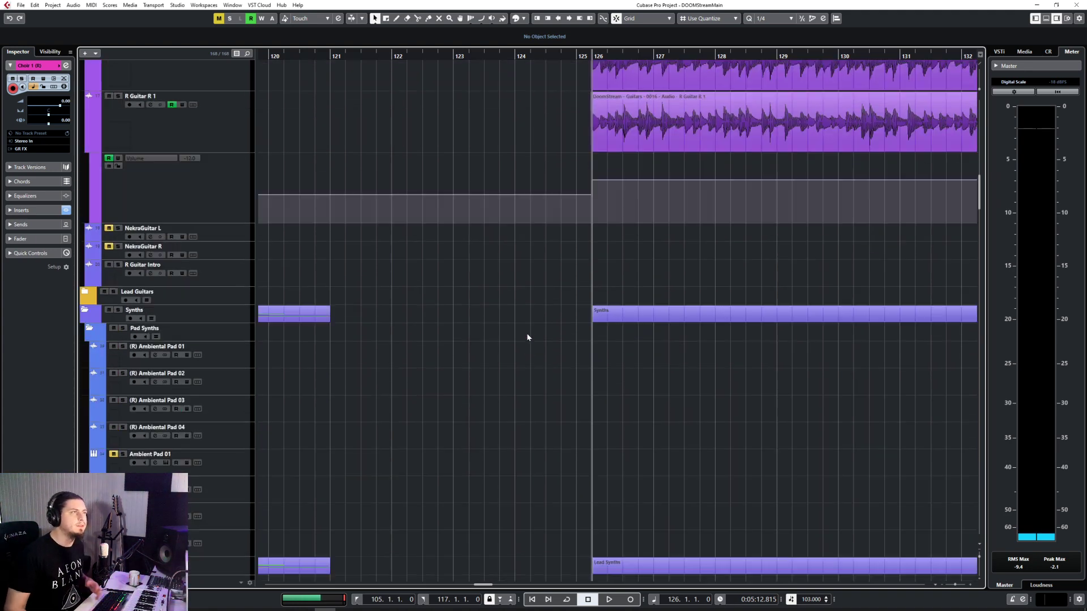
# Select (R) Ambiental Pad 01 and examine the bass and rhythm guitar clips and automation across the bar 125 to 126 transition
pyautogui.click(220, 347)
pyautogui.scroll(8, 483, 378)
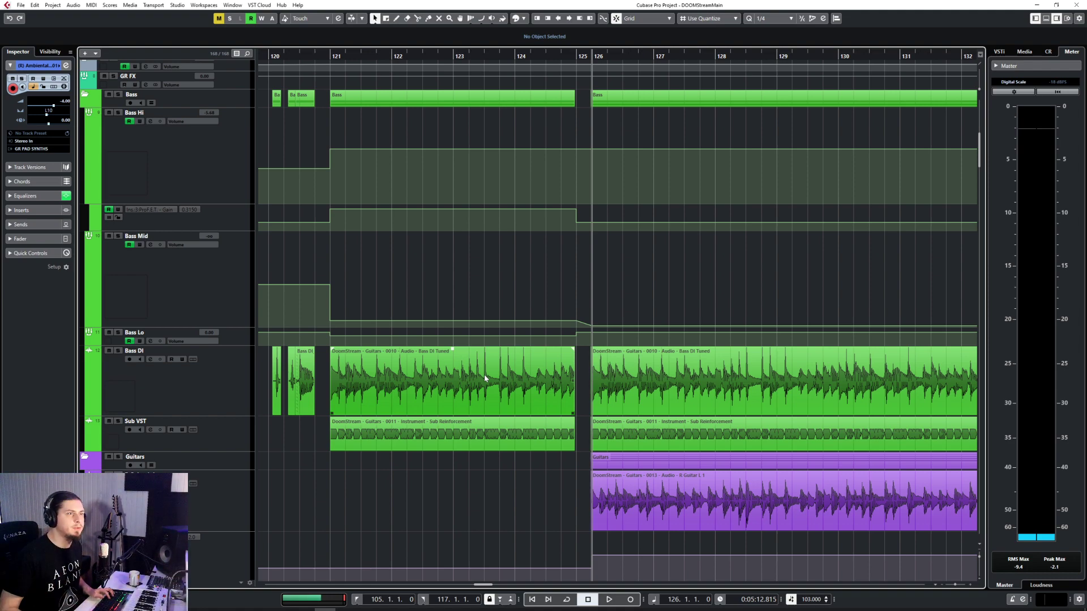
pyautogui.scroll(3, 485, 378)
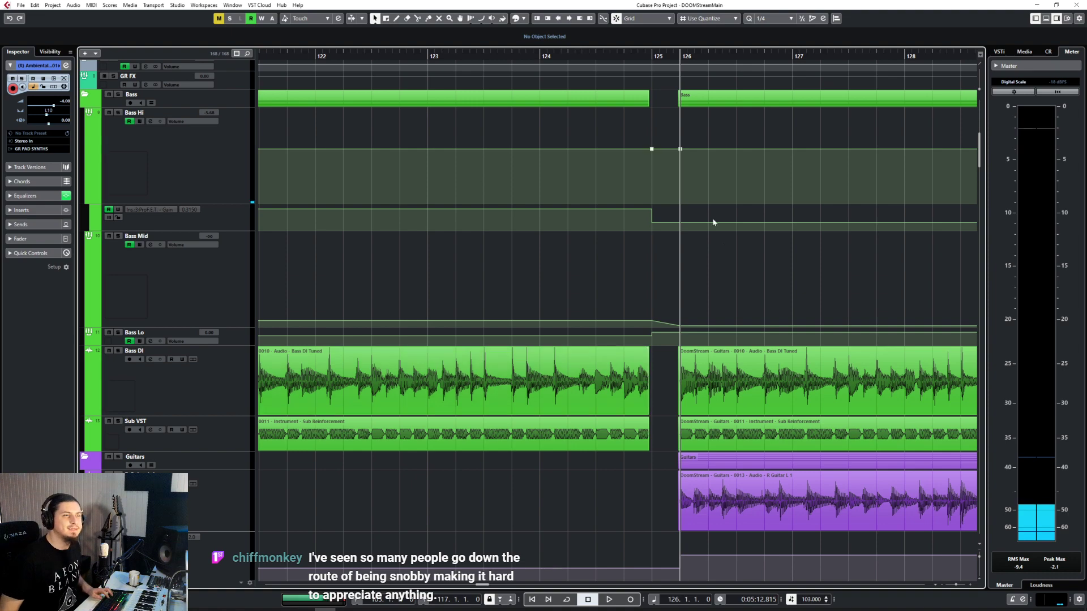
pyautogui.press('h')
pyautogui.press('h')
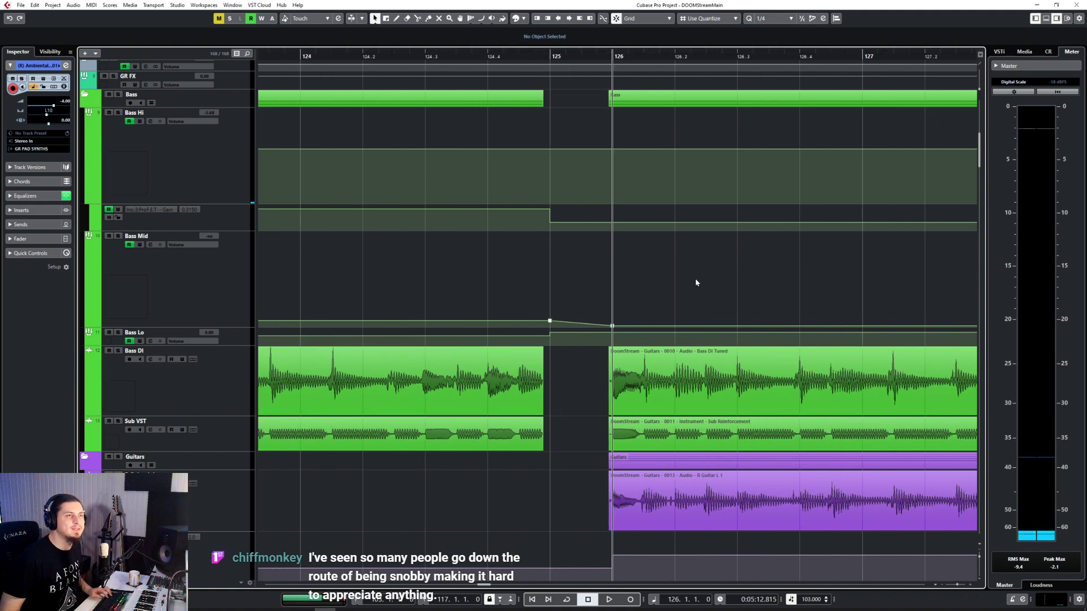
pyautogui.scroll(-4, 696, 290)
pyautogui.scroll(3, 692, 304)
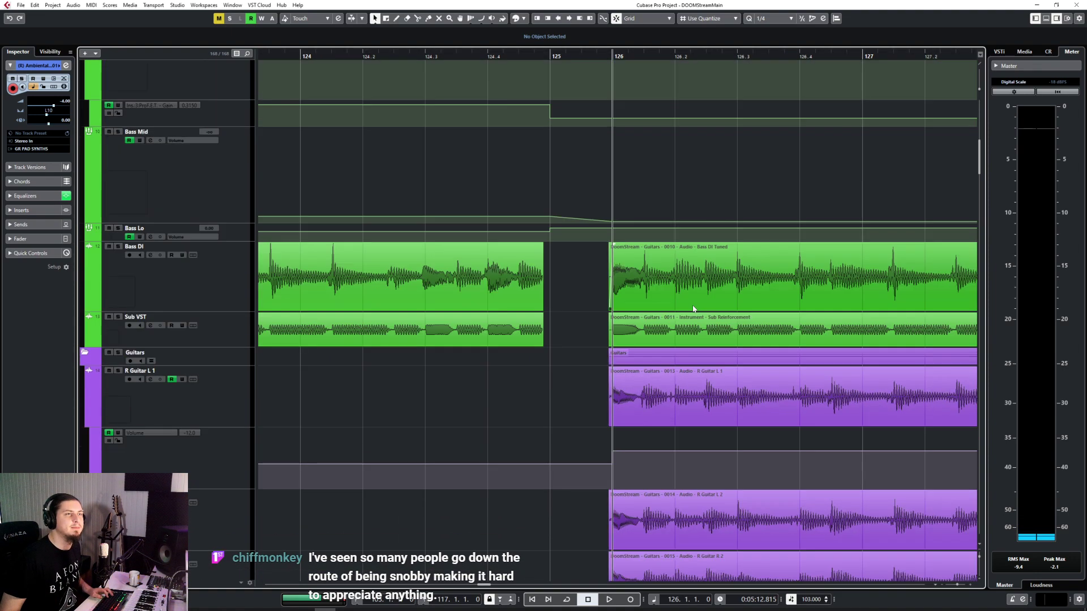
pyautogui.scroll(-2, 695, 310)
pyautogui.scroll(-2, 695, 310)
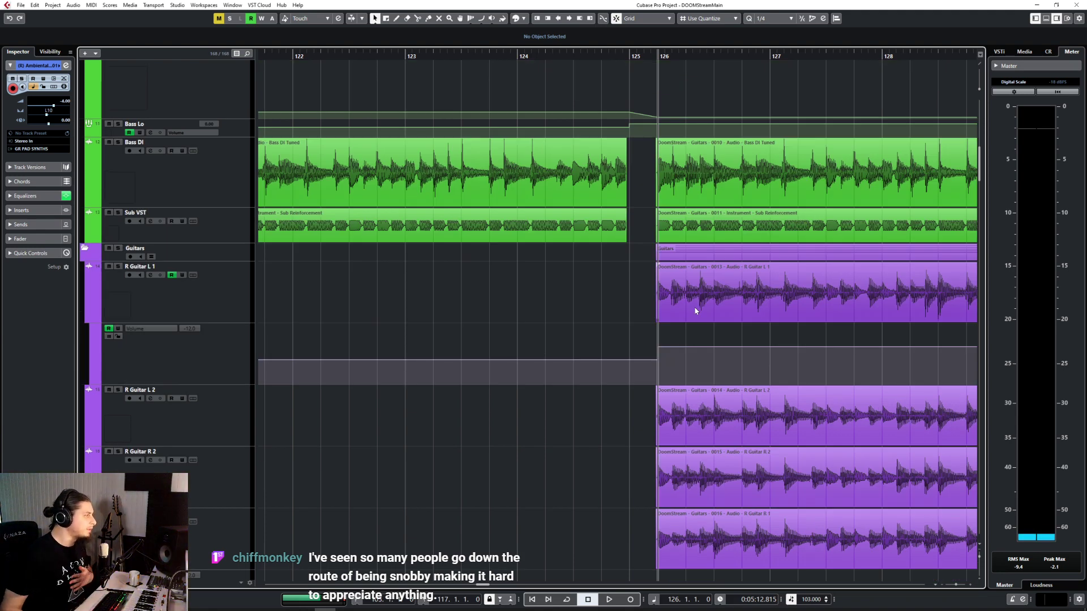
pyautogui.scroll(-6, 696, 310)
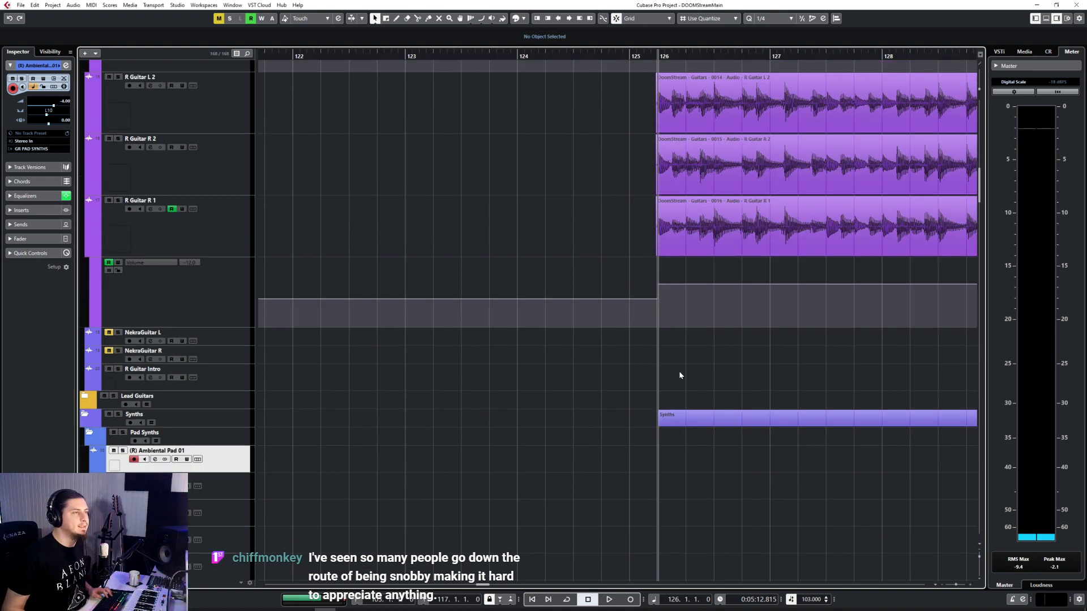
pyautogui.scroll(-4, 680, 375)
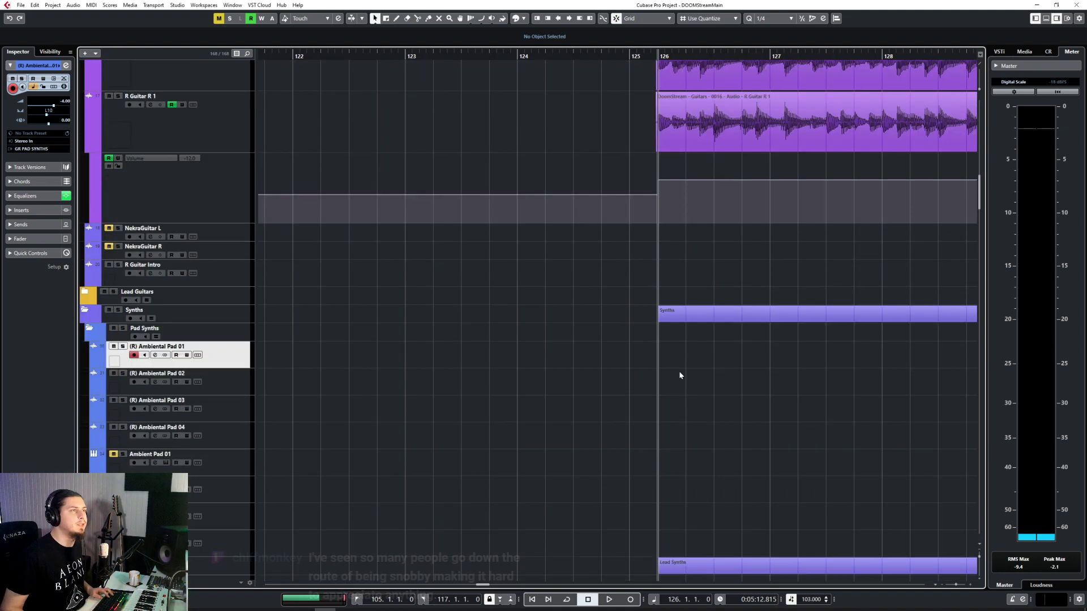
pyautogui.scroll(2, 673, 370)
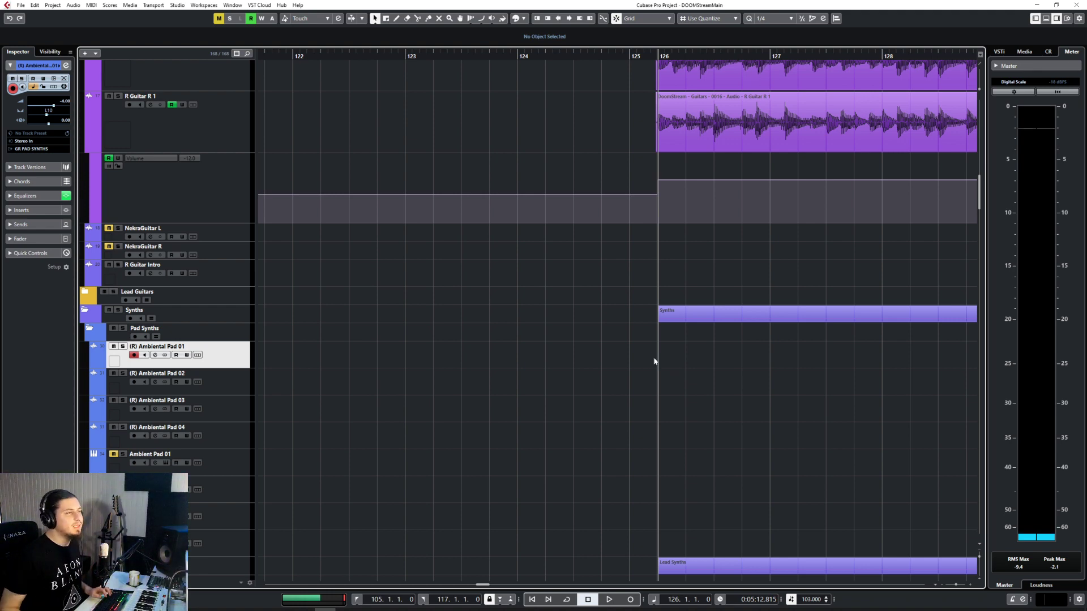
# Review the tracks between bars 122 and 128 from the group channels through bass and glitch tracks to Ambiental Aggro Synth
pyautogui.scroll(-5, 301, 422)
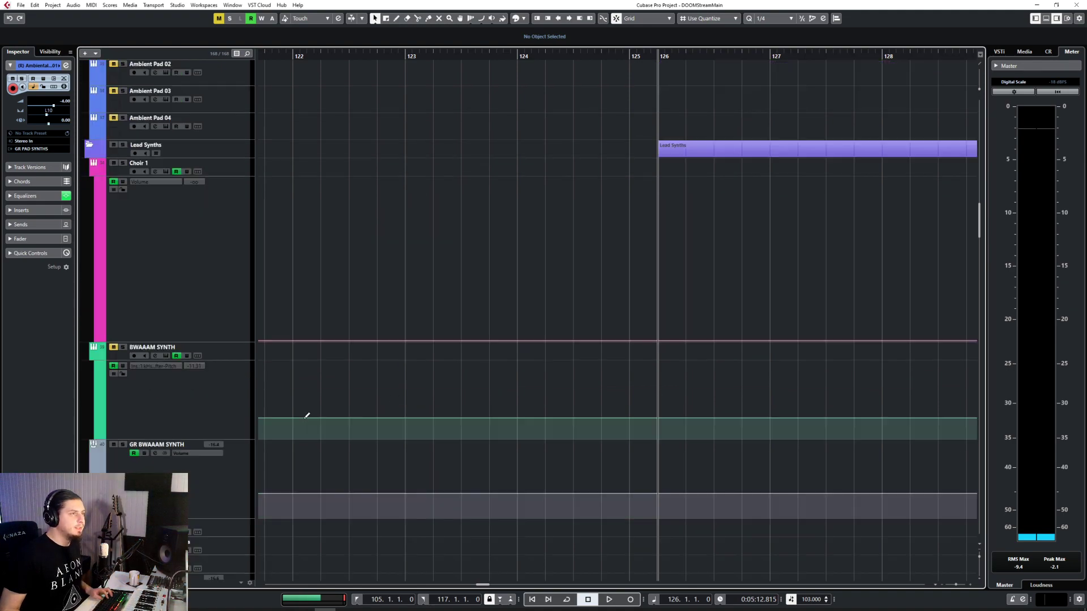
pyautogui.scroll(7, 305, 415)
pyautogui.scroll(10, 306, 417)
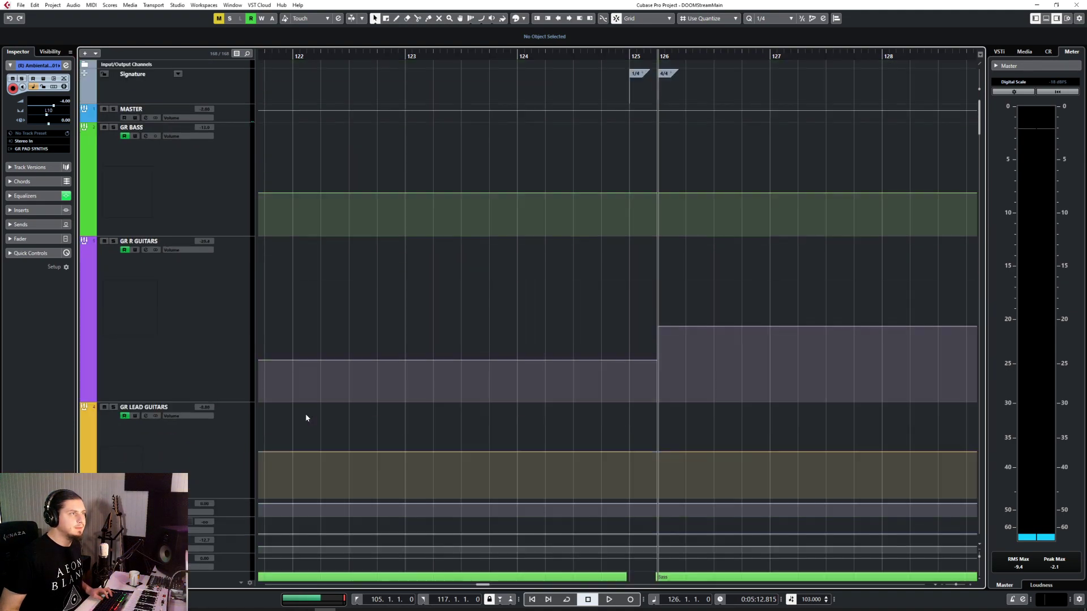
pyautogui.scroll(-5, 306, 417)
pyautogui.scroll(5, 305, 418)
pyautogui.scroll(-7, 306, 418)
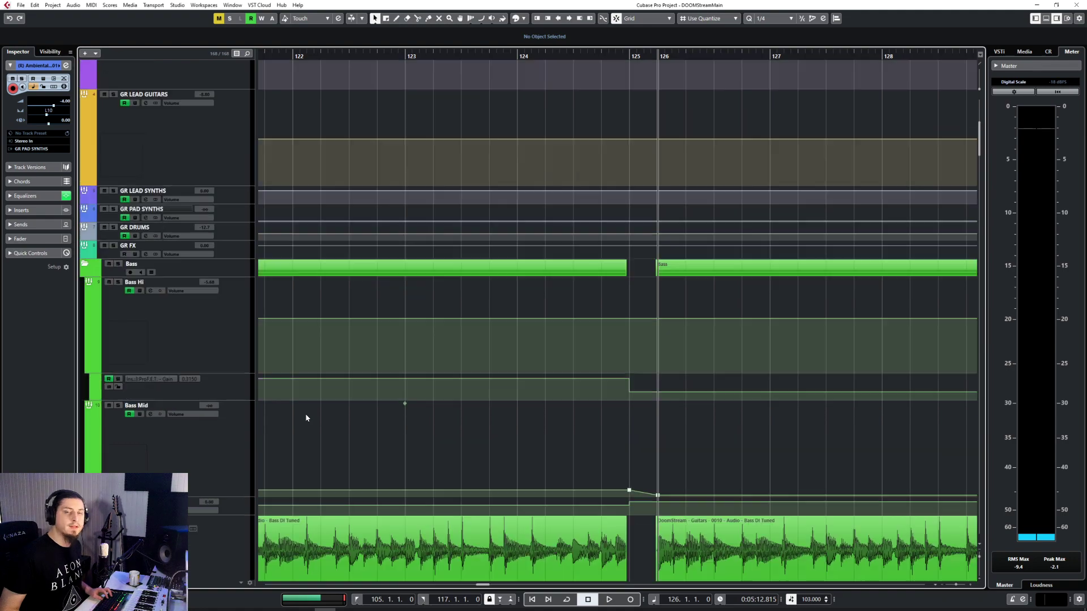
pyautogui.scroll(-15, 305, 418)
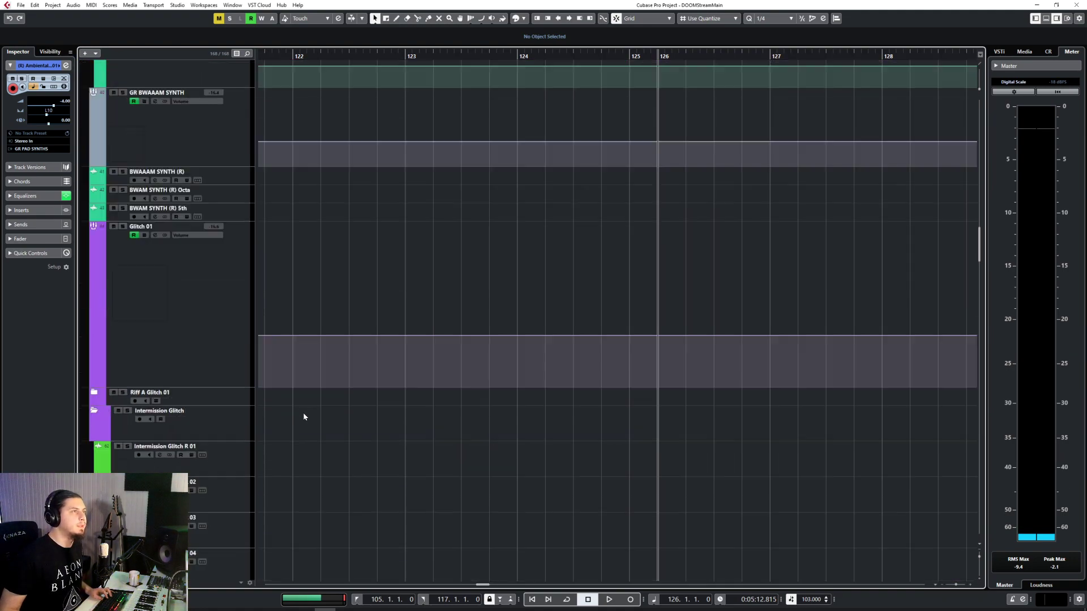
pyautogui.scroll(-12, 303, 415)
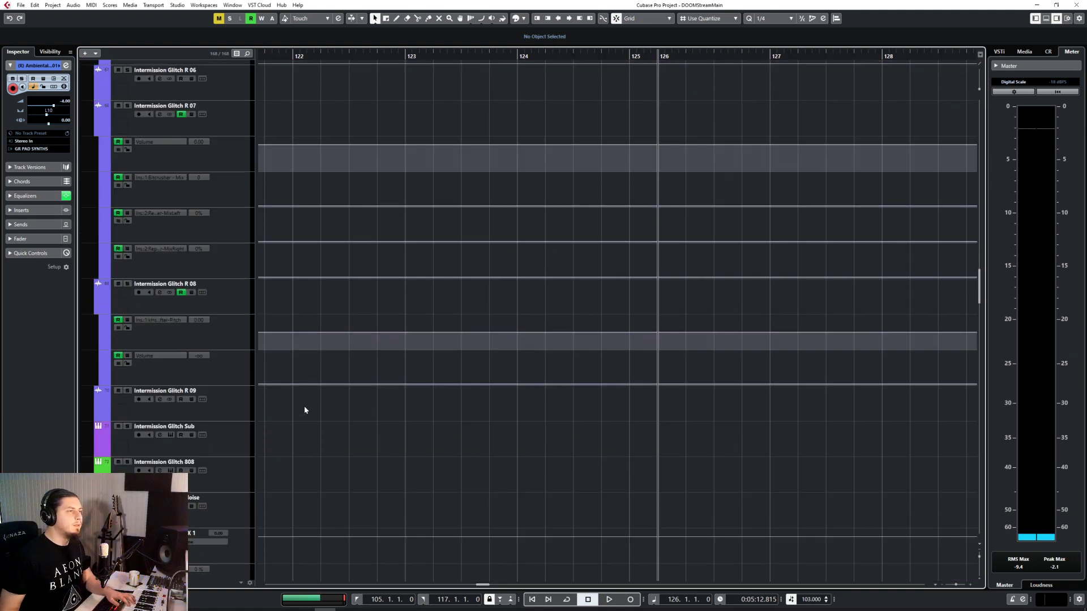
pyautogui.scroll(2, 304, 406)
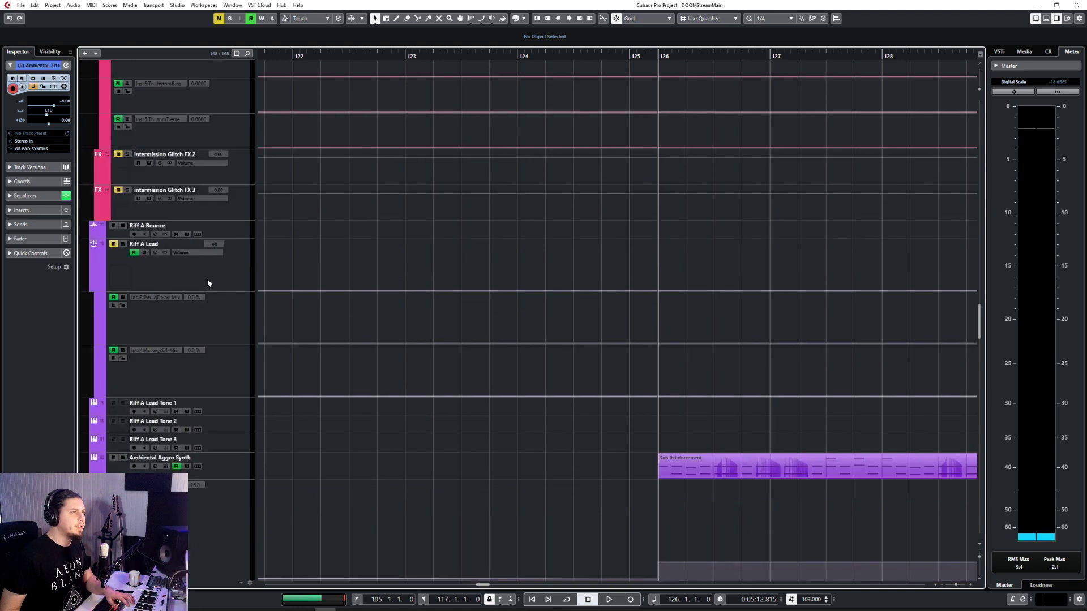
pyautogui.scroll(-4, 294, 425)
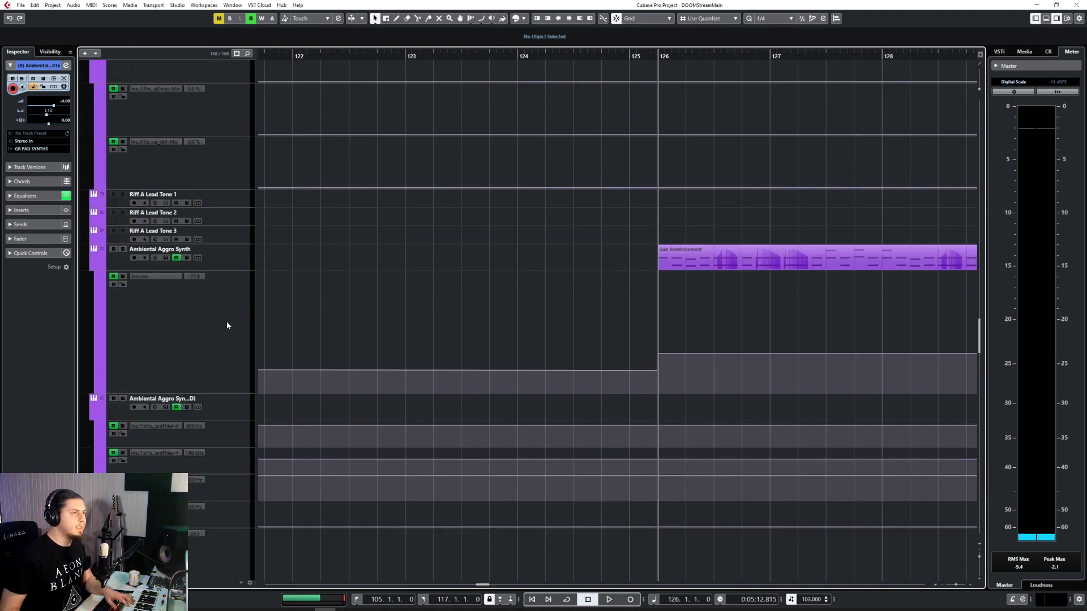
# Select the Ambiental Aggro Synth, Riff C Synth 01 and Riff C Synth 02 tracks one after another
pyautogui.click(219, 260)
pyautogui.scroll(-6, 315, 403)
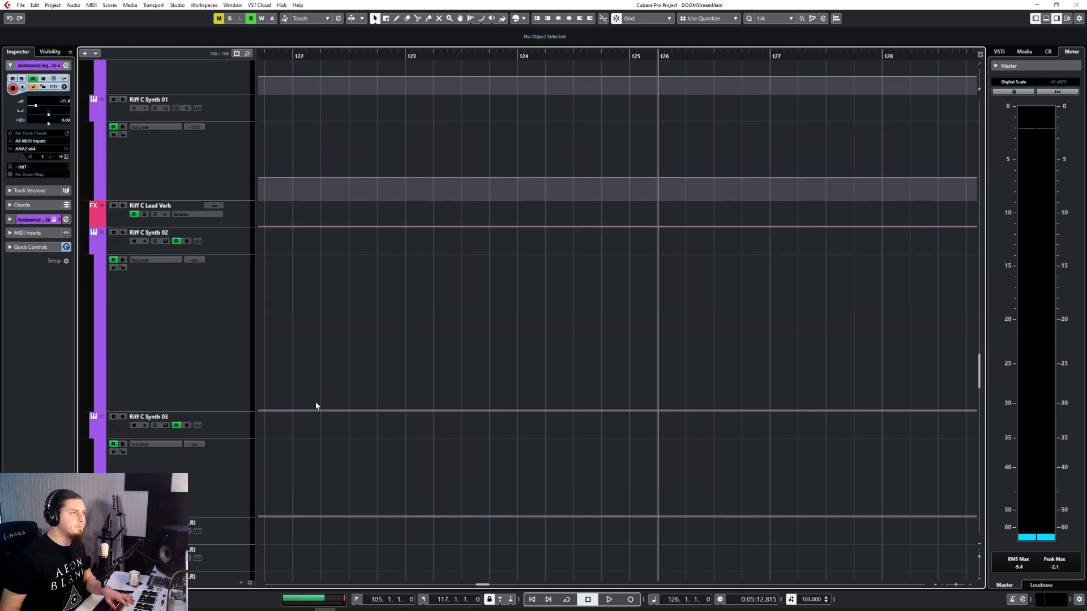
pyautogui.click(234, 321)
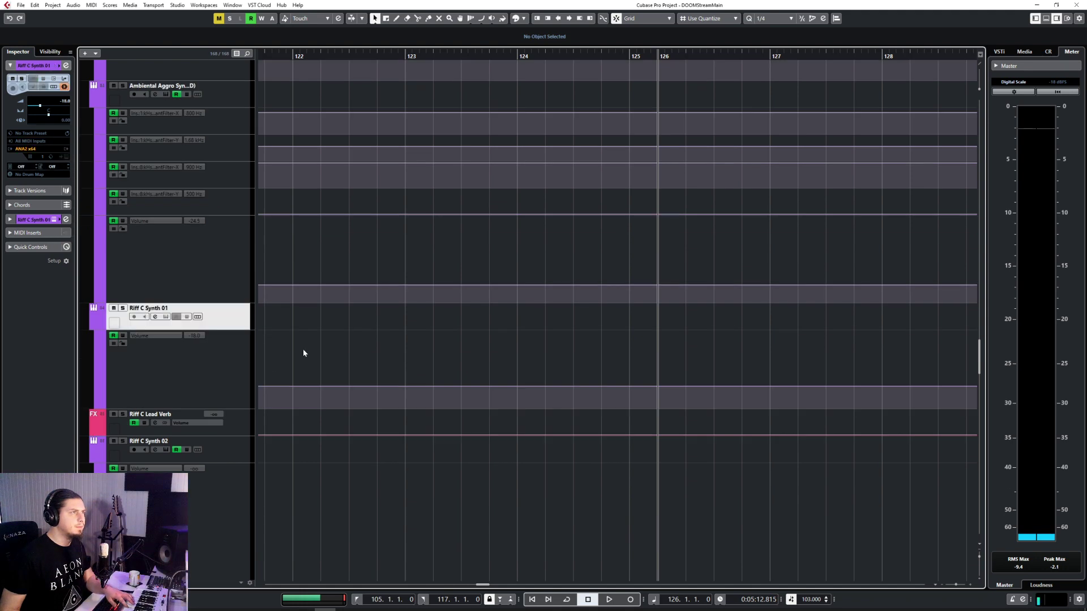
pyautogui.scroll(-4, 304, 351)
pyautogui.click(239, 251)
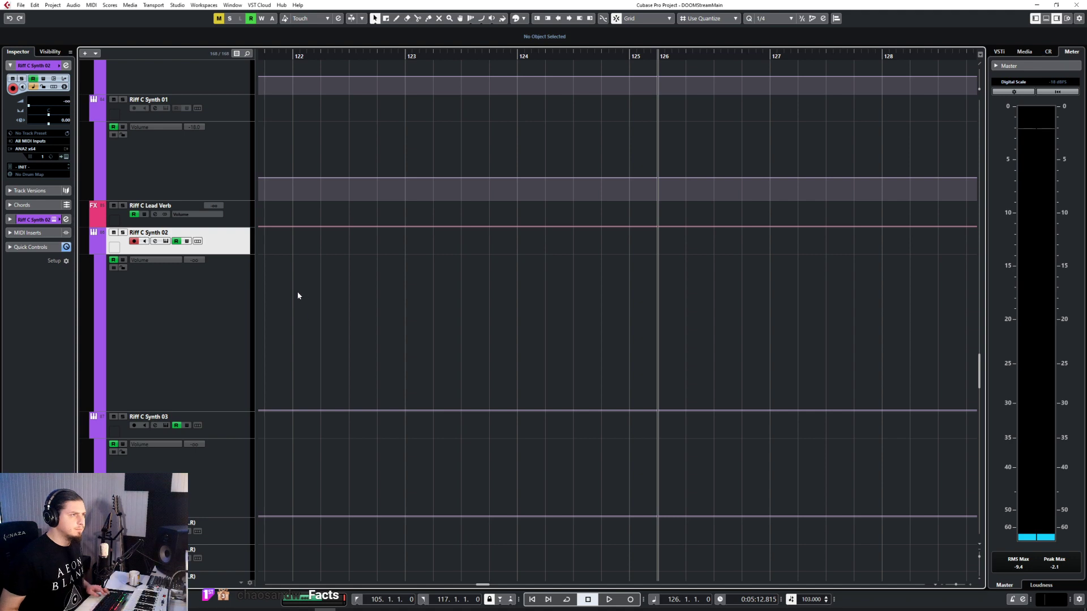
# Go back to the Riff C Synth 02 part before bar 89 and place the playback cursor within bar 78
pyautogui.scroll(-4, 324, 287)
pyautogui.scroll(-1, 325, 287)
pyautogui.hscroll(-5, 325, 287)
pyautogui.hscroll(-5, 327, 287)
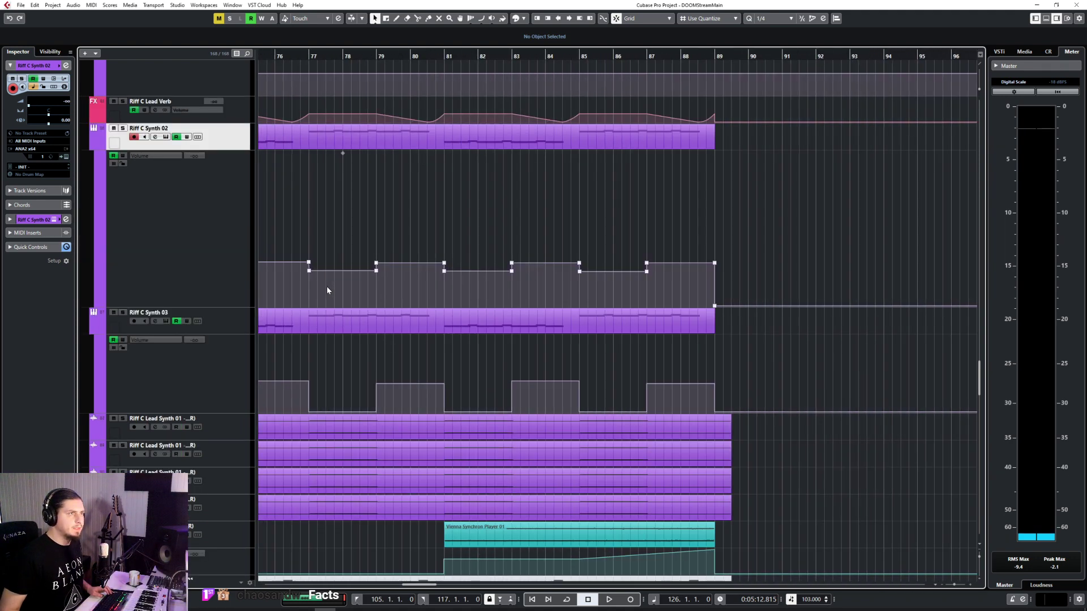
pyautogui.click(352, 53)
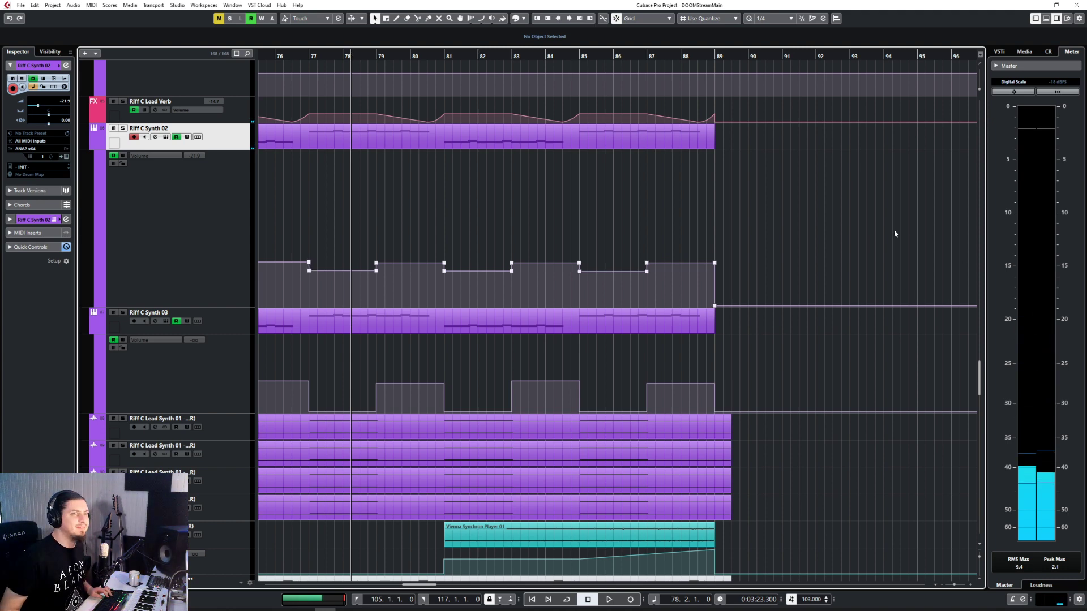
# Open the GGD MIDI track's drum instrument to view the Modern & Massive kit, and close it again
pyautogui.scroll(-3, 894, 232)
pyautogui.hscroll(3, 895, 232)
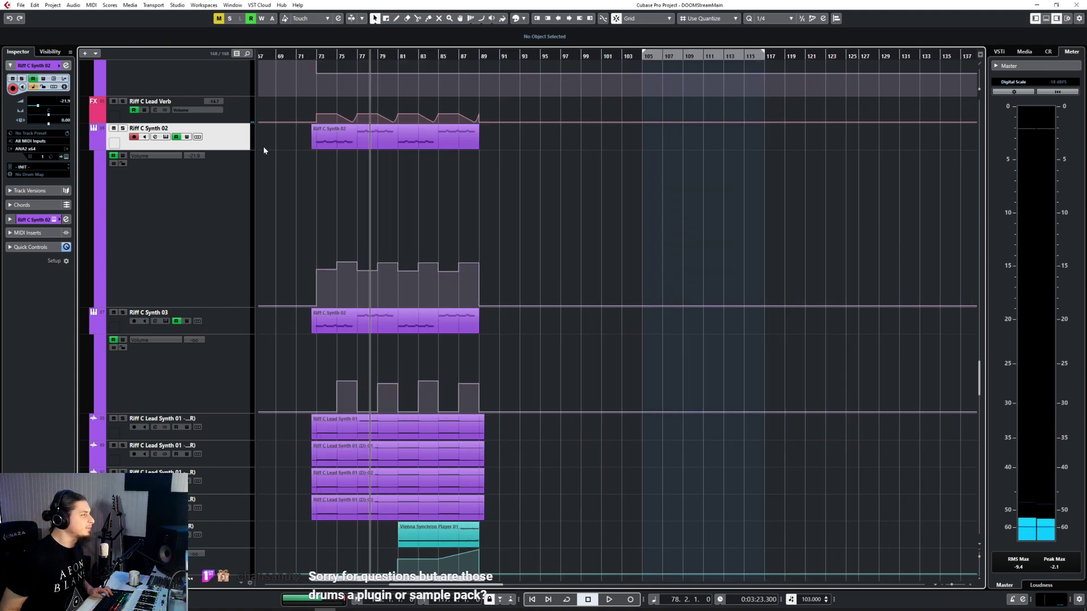
pyautogui.scroll(-5, 549, 286)
pyautogui.scroll(-3, 549, 285)
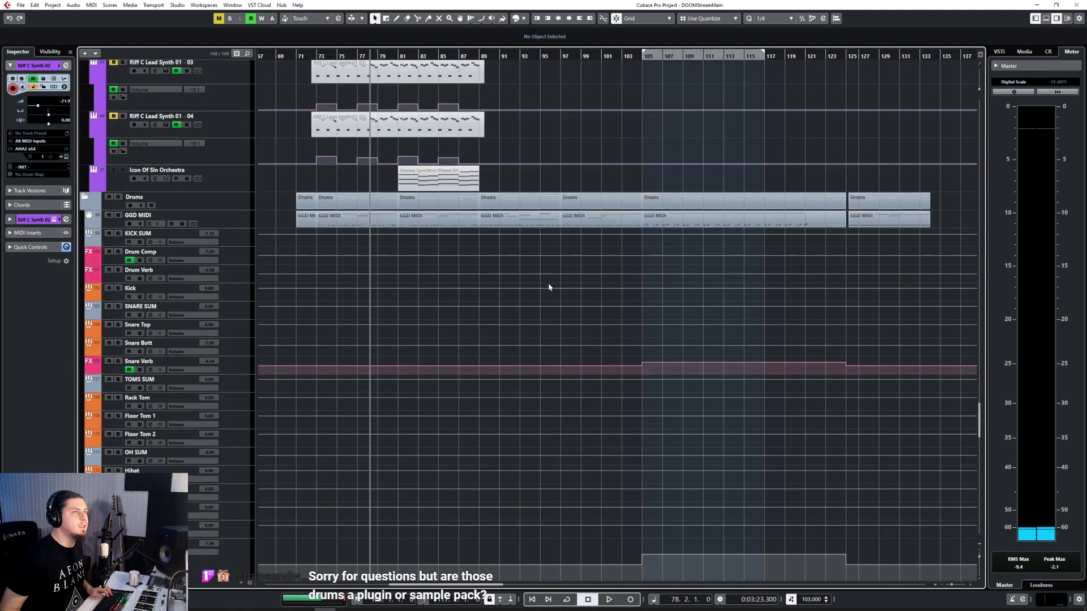
pyautogui.click(227, 222)
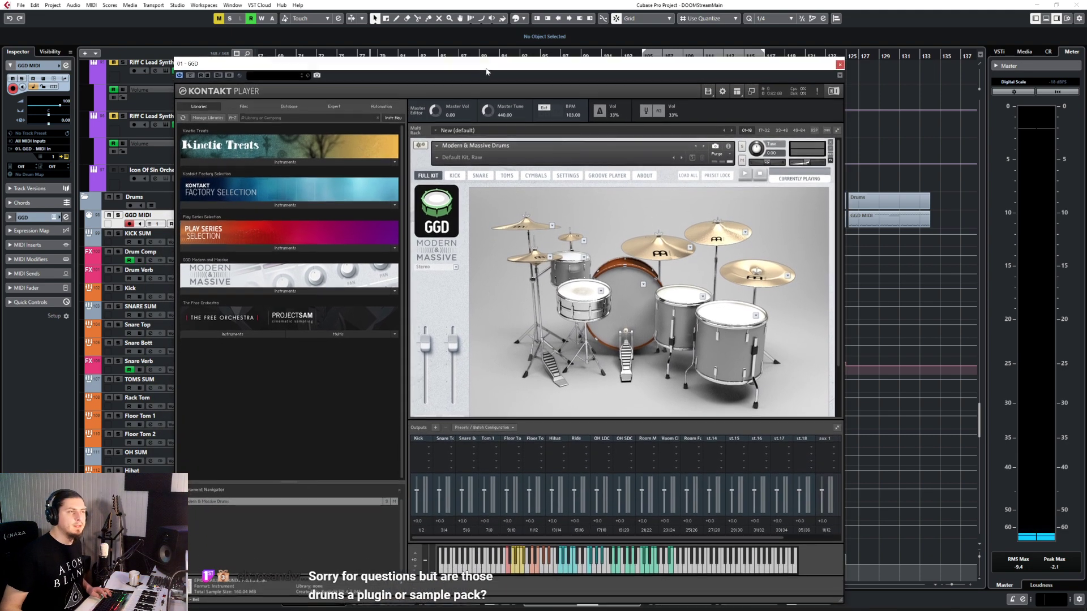
pyautogui.moveTo(486, 72); pyautogui.dragTo(485, 66)
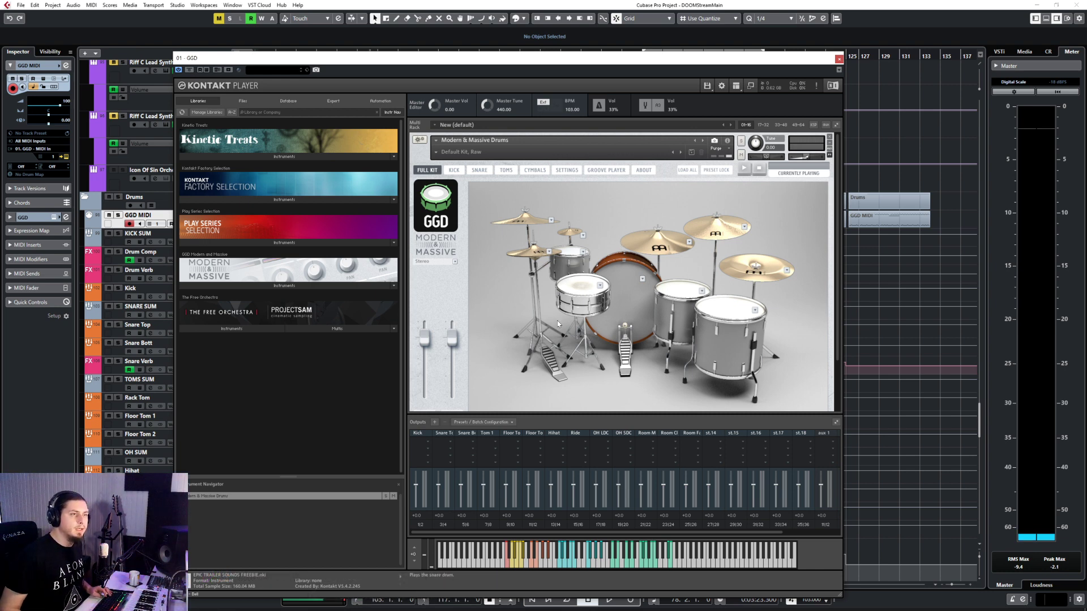
pyautogui.click(839, 59)
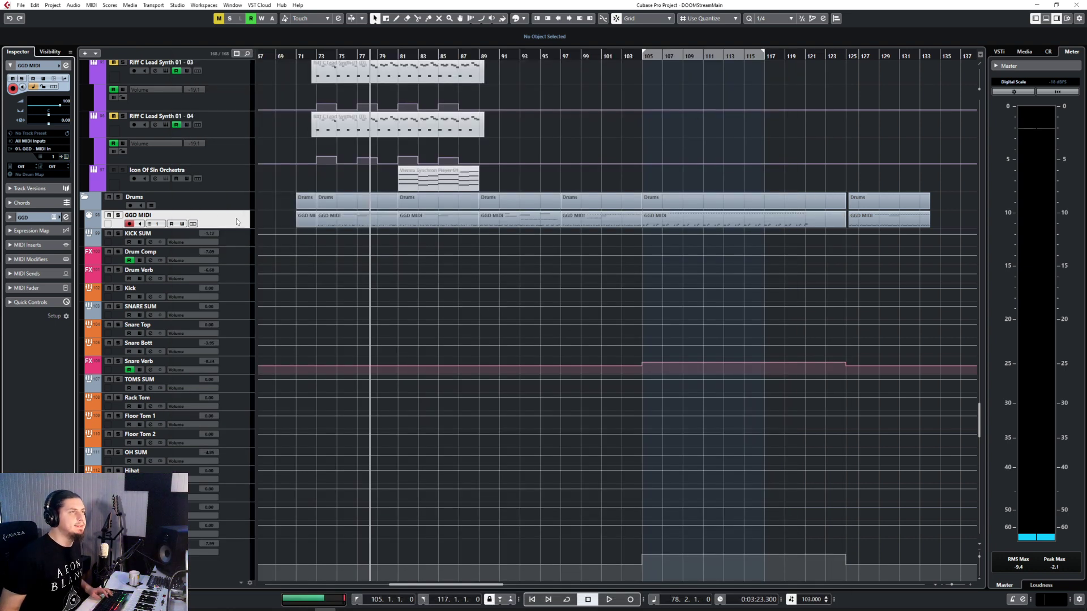
# Solo the Drums folder and listen to it from bar 78 while checking the Drum Comp, Drum Verb and Kick tracks
pyautogui.click(170, 201)
pyautogui.click(118, 196)
pyautogui.press('space')
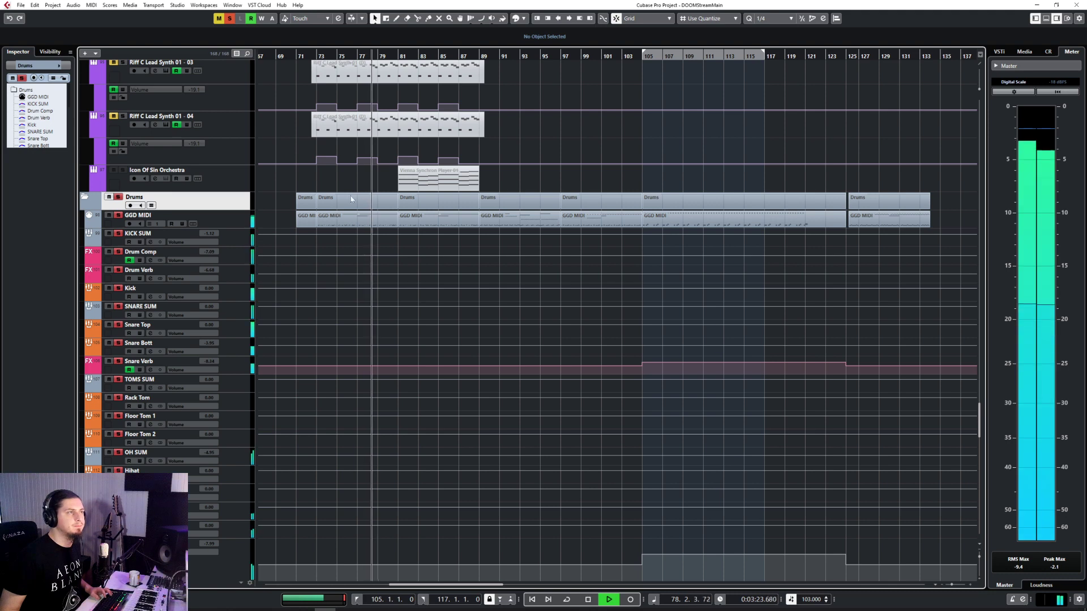
pyautogui.click(241, 259)
pyautogui.click(240, 277)
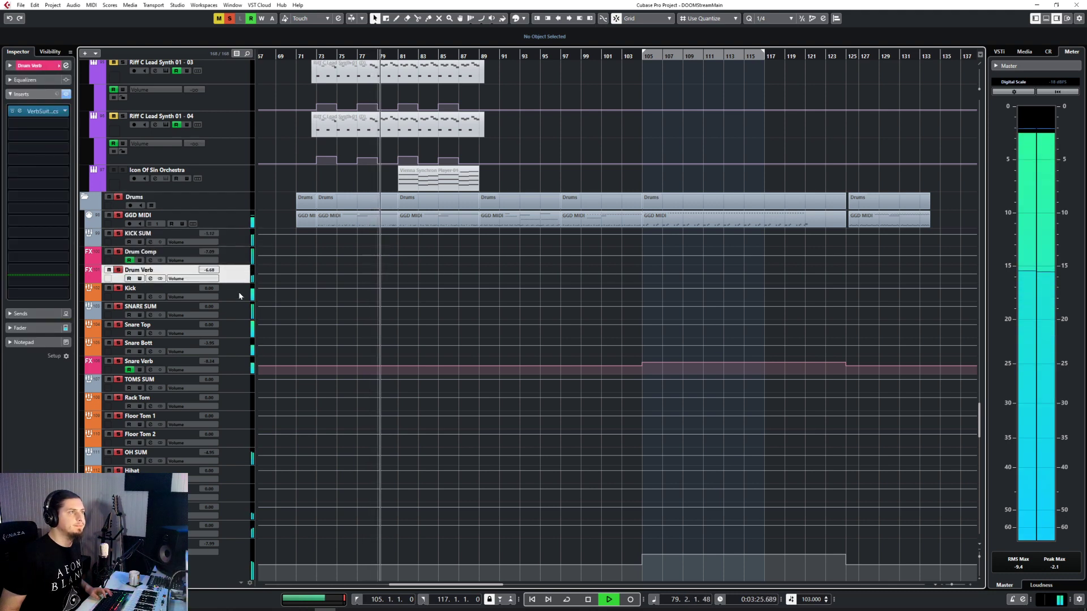
pyautogui.click(237, 295)
pyautogui.press('space')
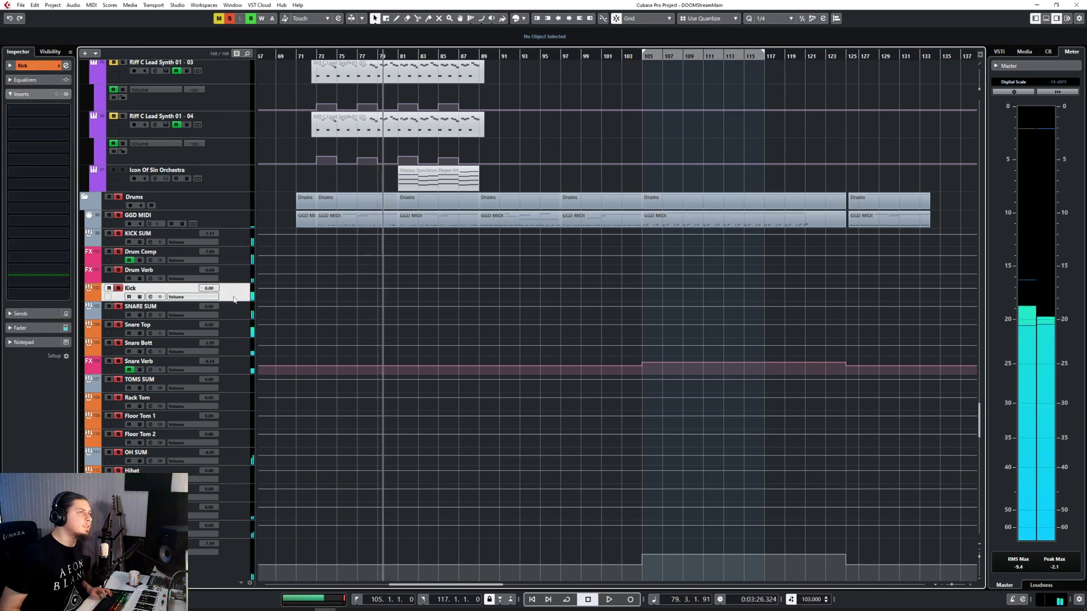
# Inspect the insert effects on the KICK SUM, Kick and SNARE SUM tracks
pyautogui.click(234, 242)
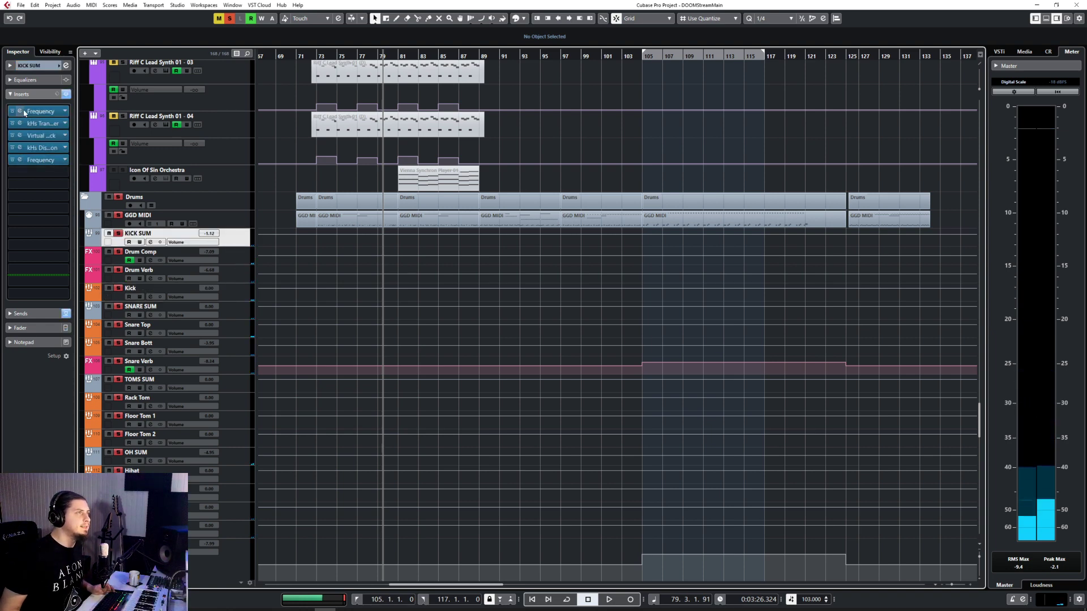
pyautogui.click(241, 287)
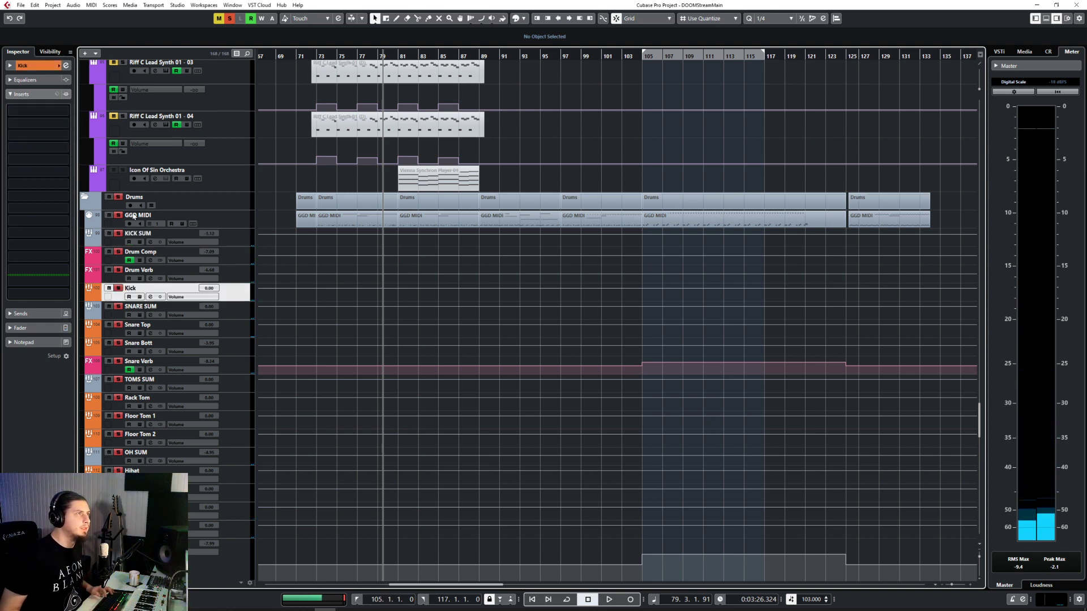
pyautogui.click(217, 311)
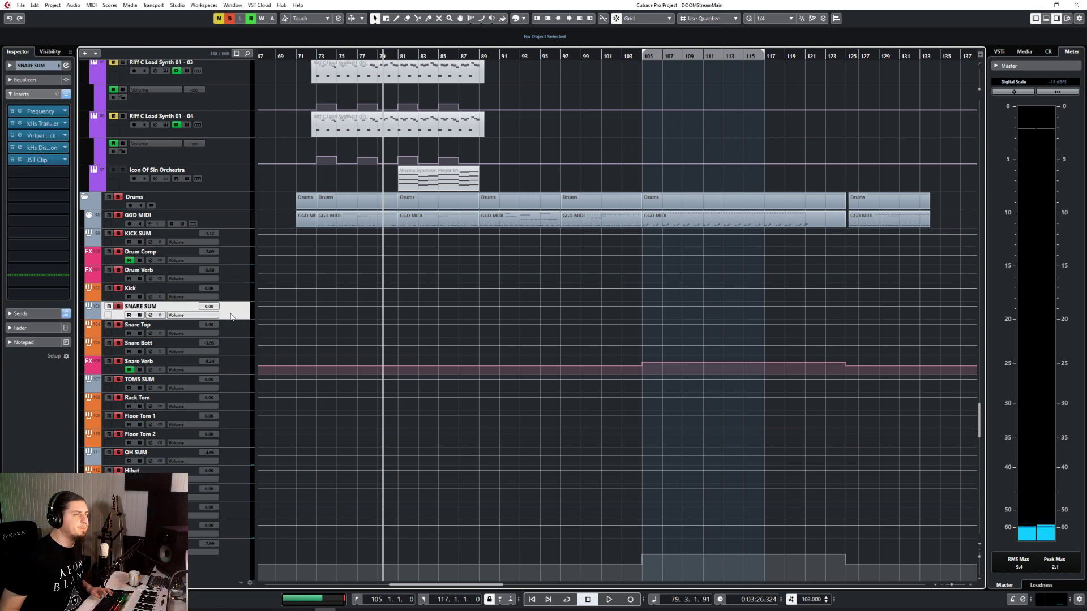
# Mute the Drum Comp, Drum Verb and Snare Verb channels and play the soloed drums from bar 73
pyautogui.click(108, 252)
pyautogui.click(109, 270)
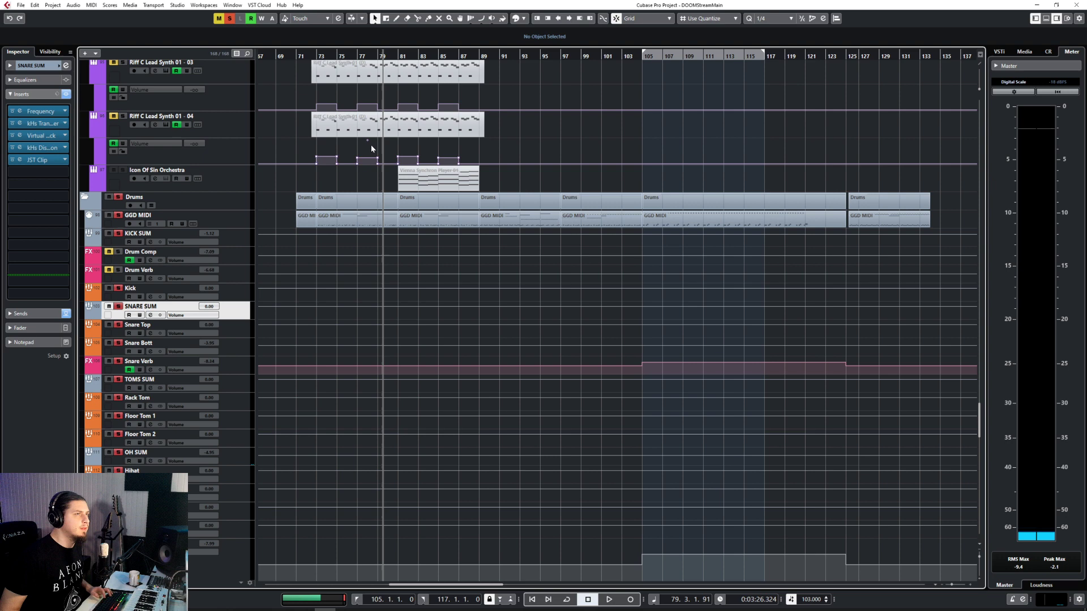
pyautogui.click(319, 56)
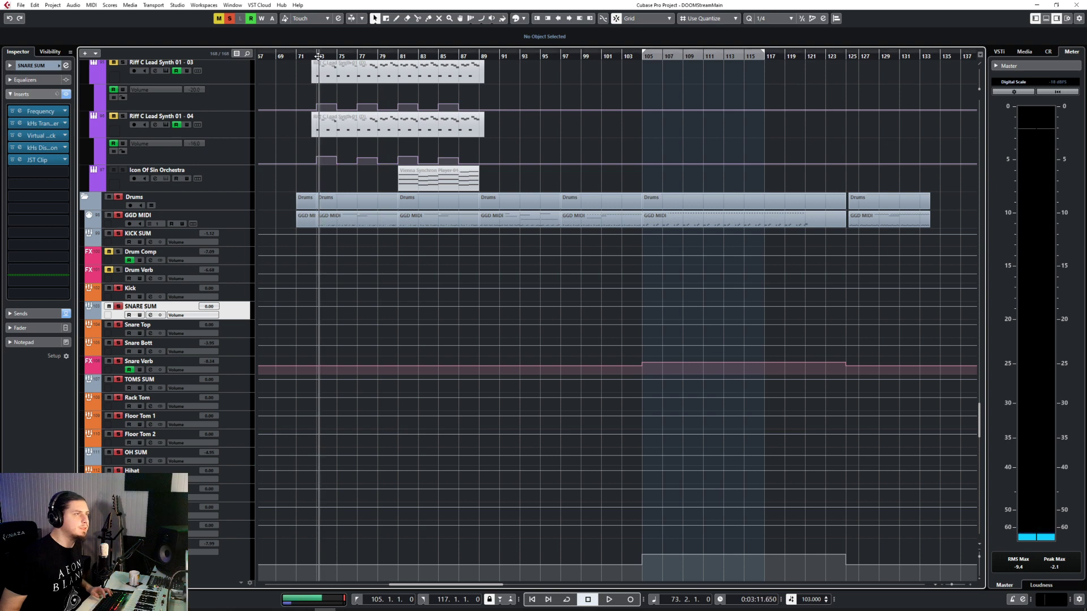
pyautogui.click(109, 361)
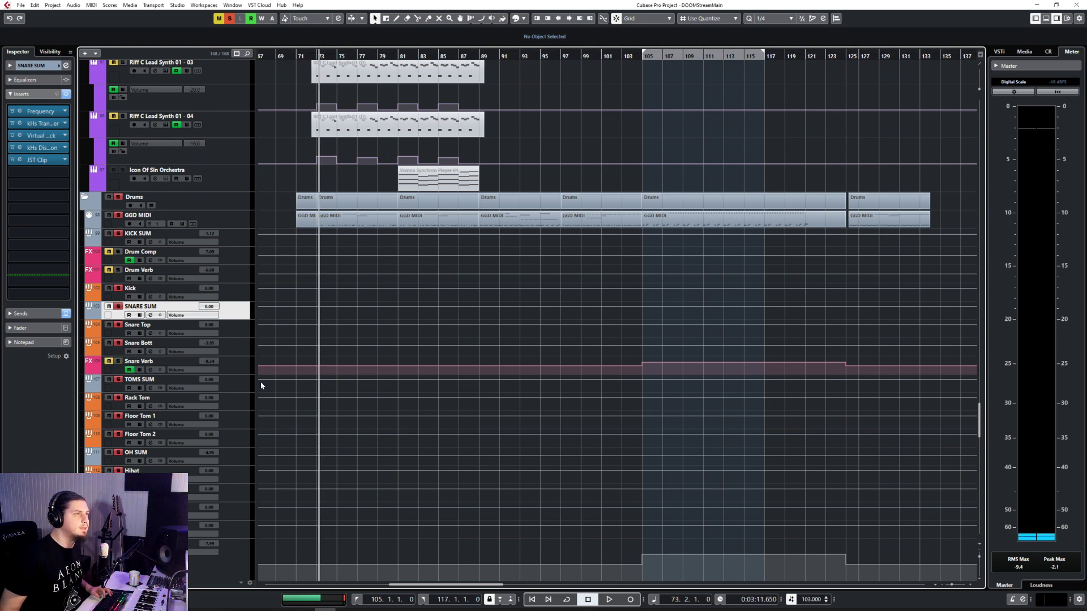
pyautogui.press('space')
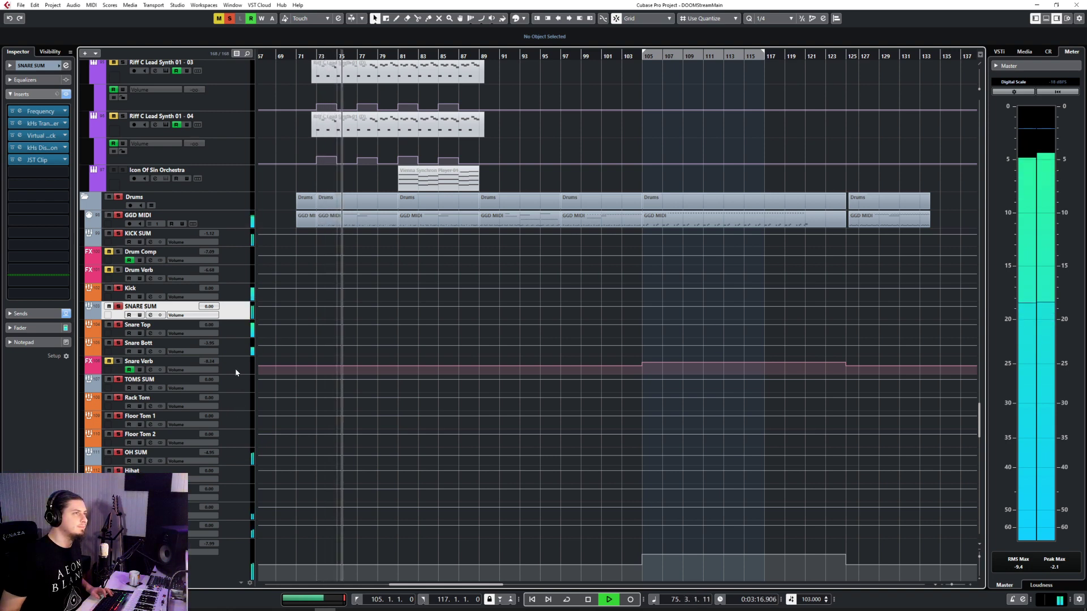
# Unmute Snare Verb, Drum Verb and Drum Comp one by one during playback, then stop and unsolo the Drums folder
pyautogui.click(120, 360)
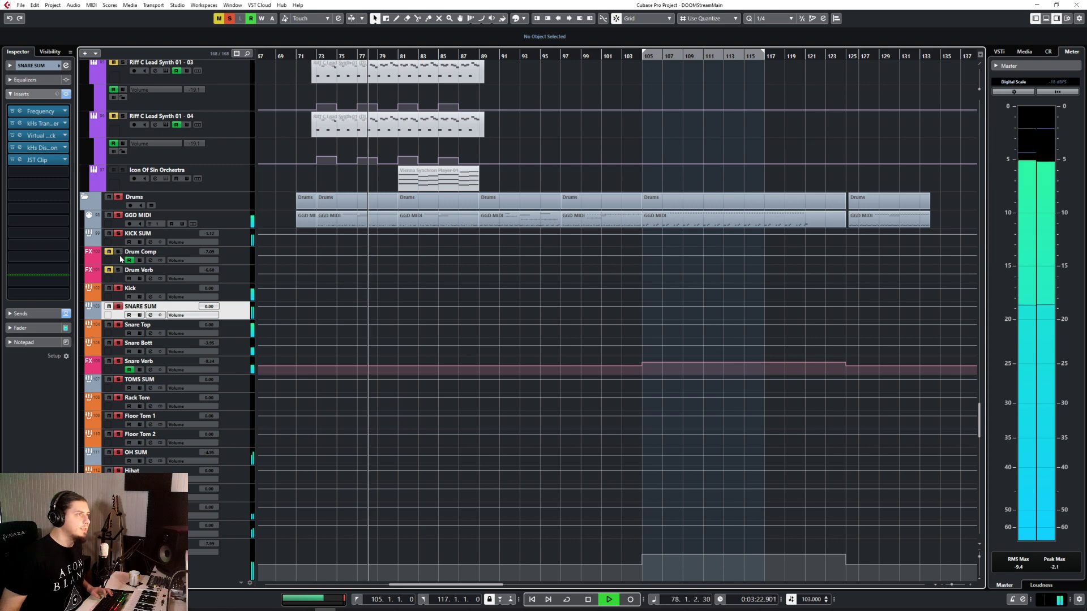
pyautogui.click(118, 271)
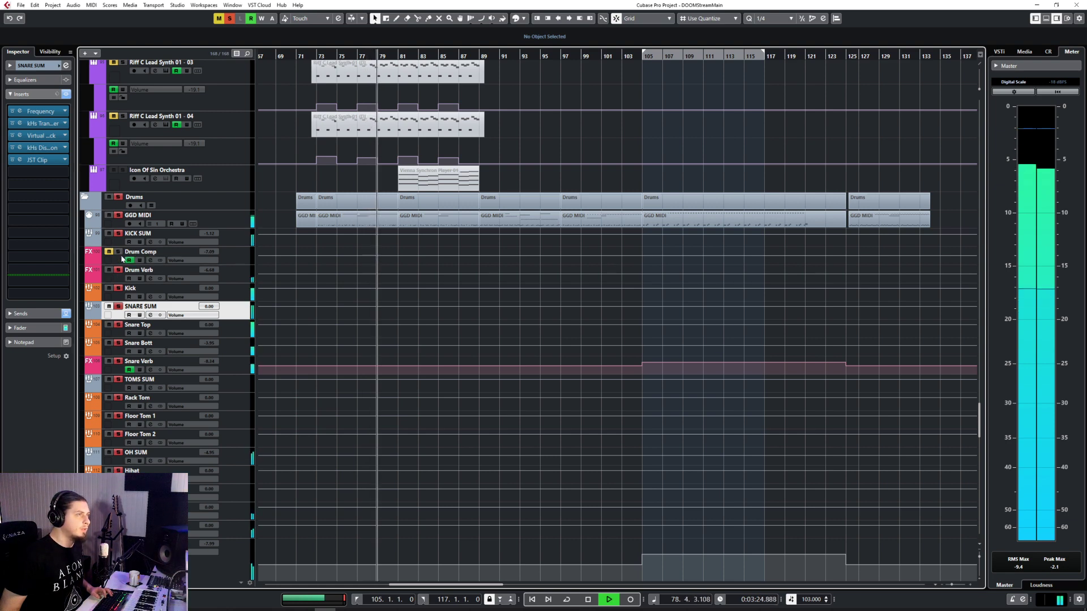
pyautogui.click(120, 254)
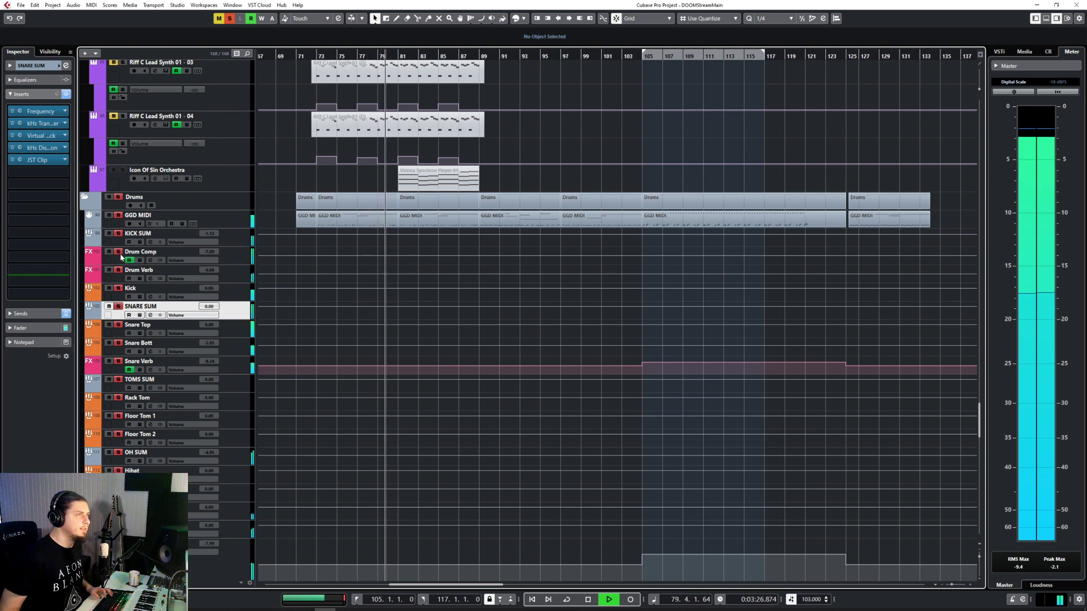
pyautogui.press('space')
pyautogui.click(230, 201)
# Show the Modern & Massive kit in the GGD MIDI track's drum instrument again and close the instrument
pyautogui.scroll(5, 395, 315)
pyautogui.scroll(2, 394, 315)
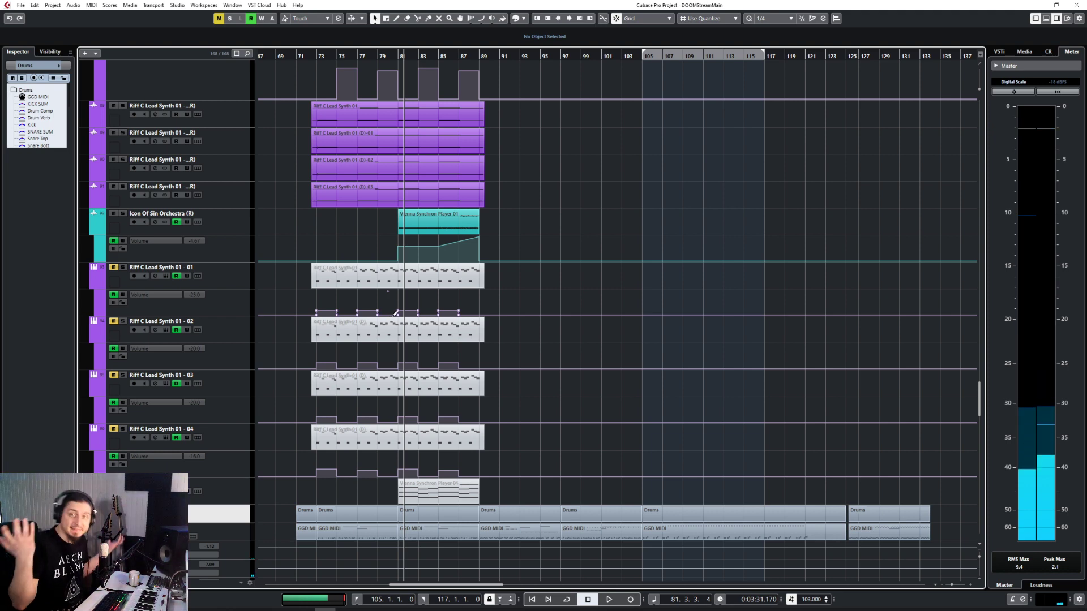
pyautogui.scroll(-8, 410, 362)
pyautogui.scroll(4, 412, 366)
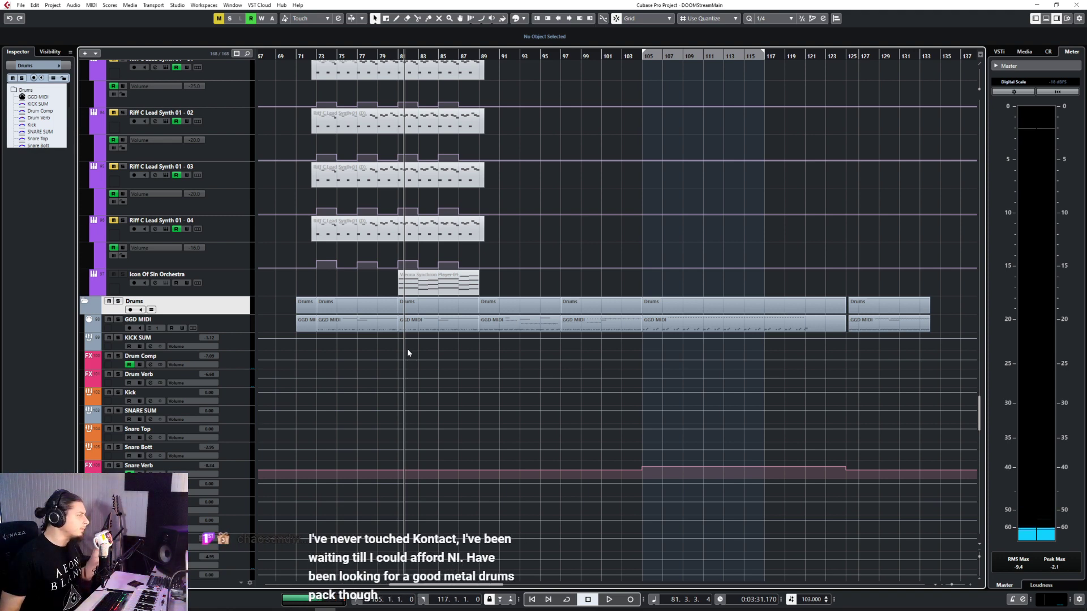
pyautogui.scroll(-4, 408, 346)
pyautogui.scroll(2, 408, 345)
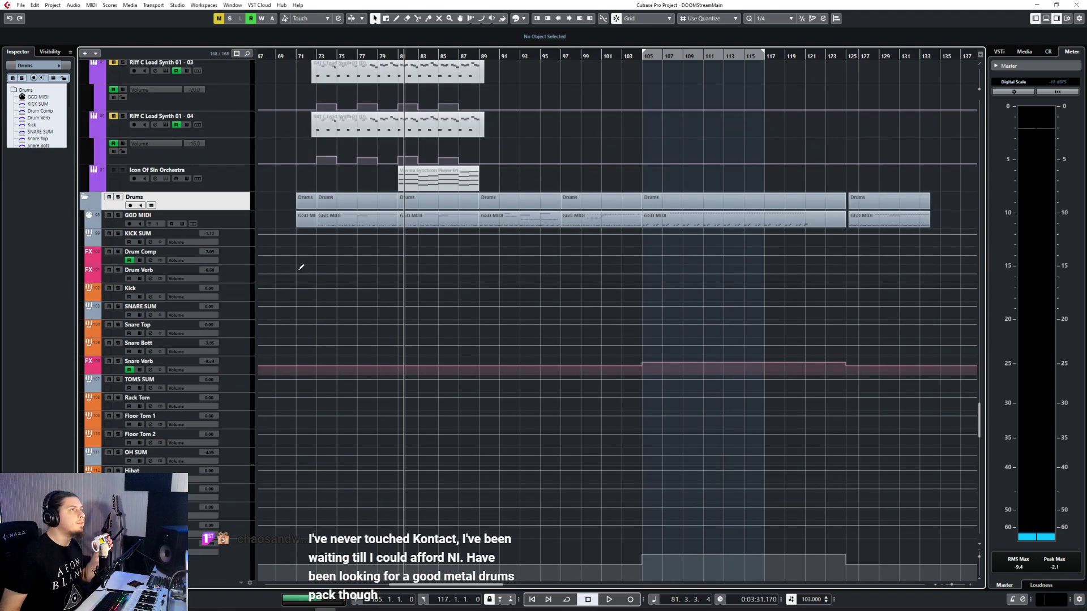
pyautogui.click(240, 219)
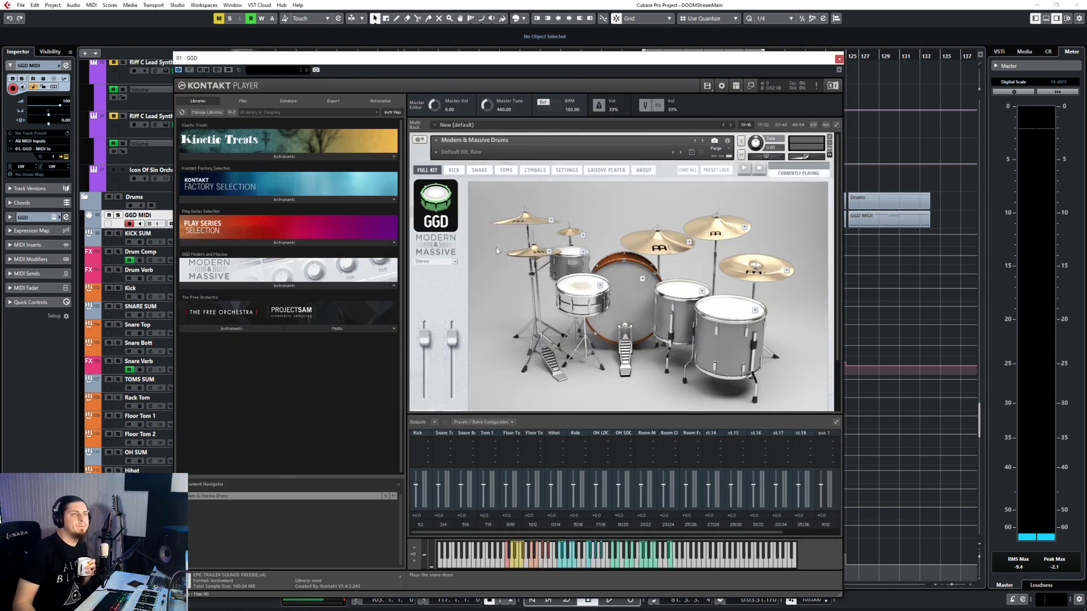
pyautogui.click(839, 59)
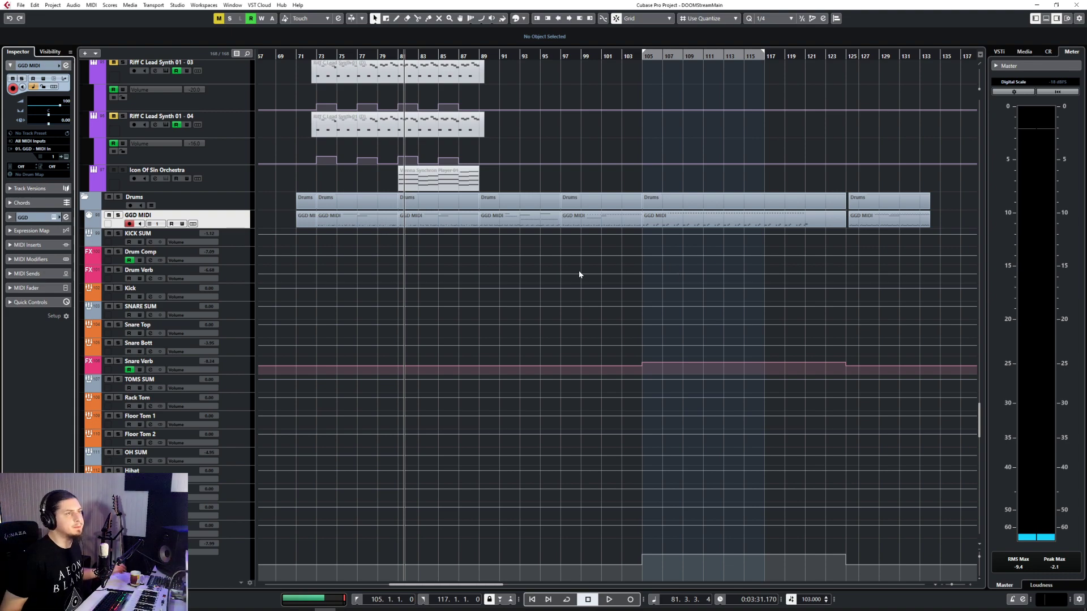
# Go to the Intermission Glitch tracks, play the section briefly from bar 105, and stop playback
pyautogui.scroll(15, 532, 328)
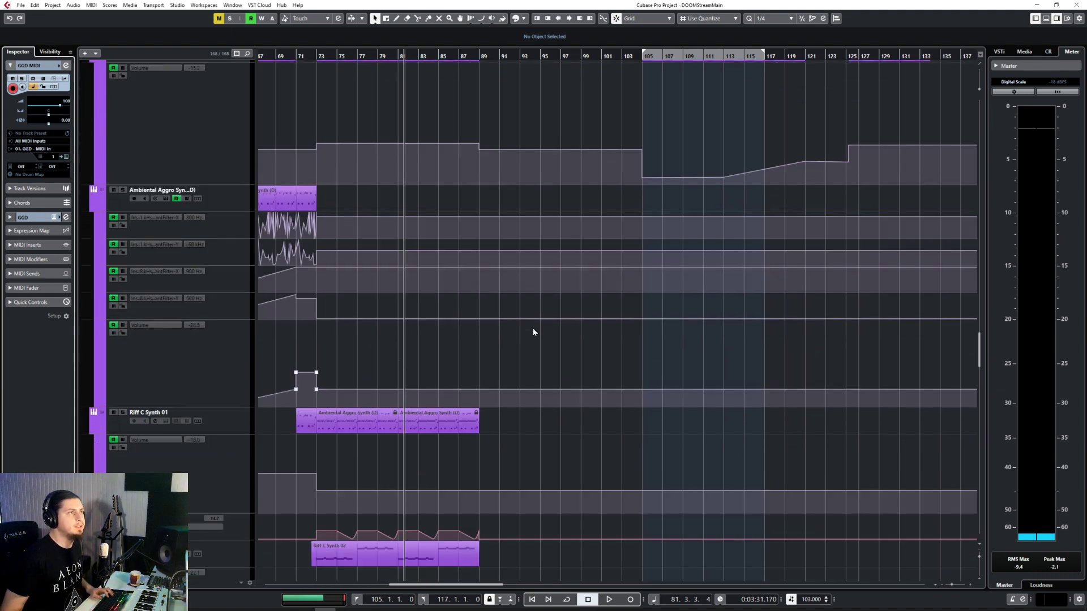
pyautogui.scroll(15, 531, 317)
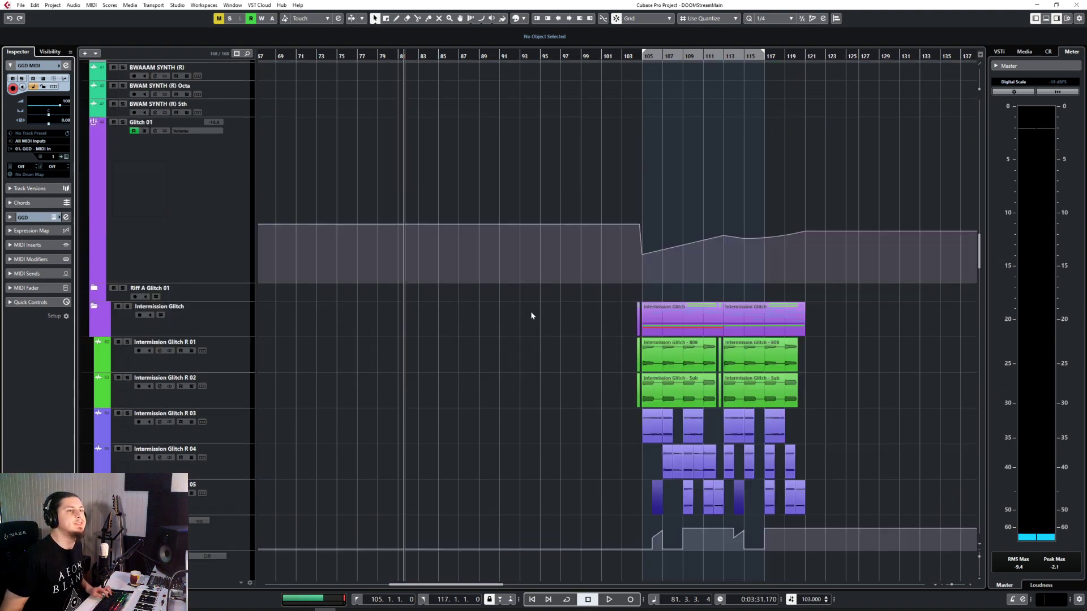
pyautogui.scroll(4, 532, 316)
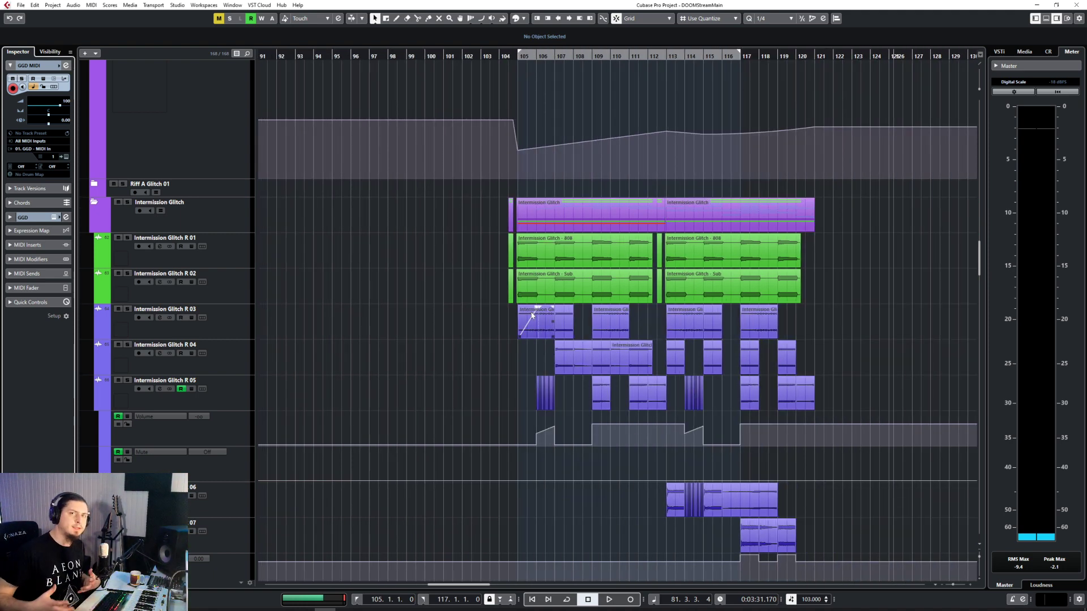
pyautogui.click(521, 56)
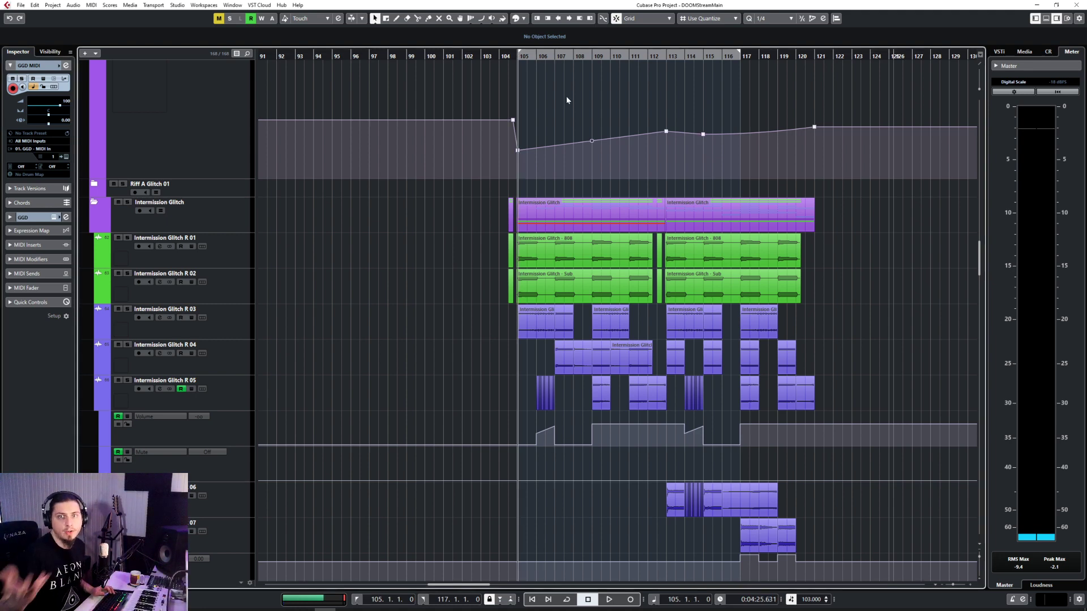
pyautogui.press('space')
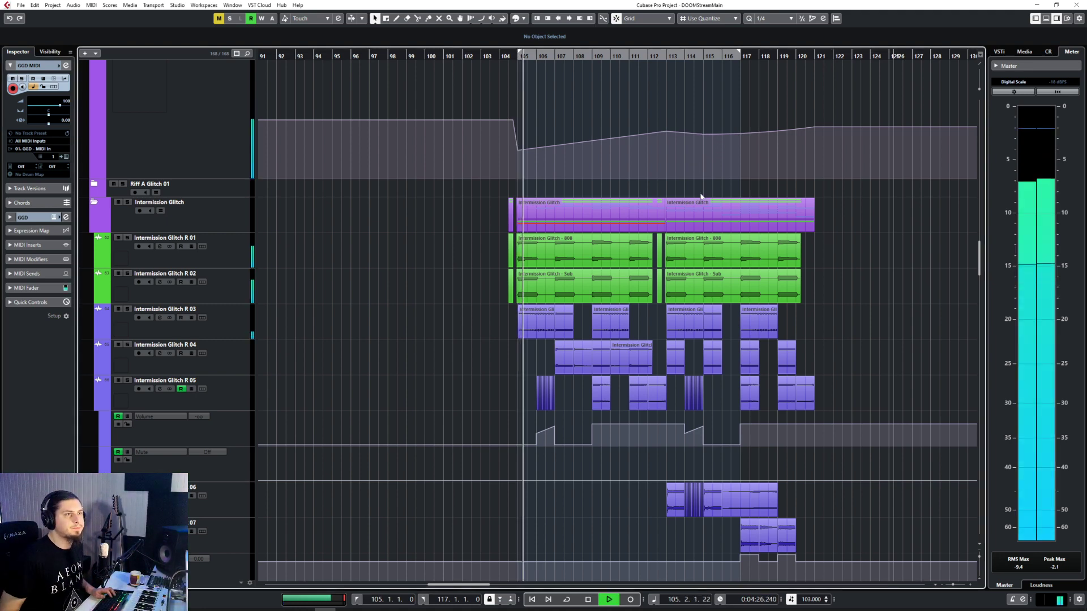
pyautogui.scroll(5, 707, 196)
pyautogui.scroll(-5, 718, 207)
pyautogui.hscroll(5, 773, 276)
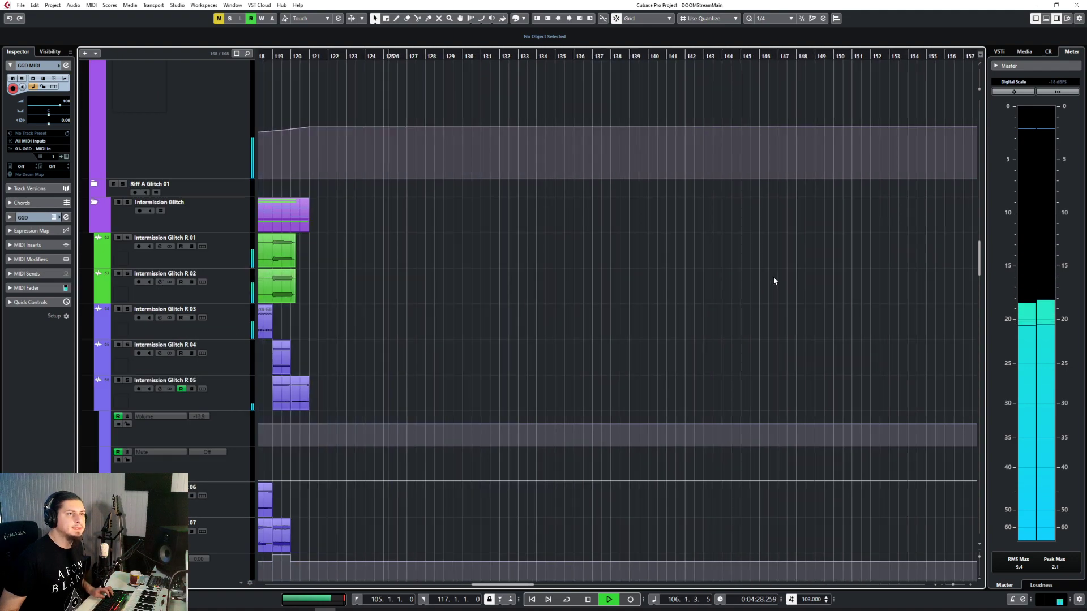
pyautogui.press('space')
# Find the Riff C synth tracks and select Riff C Synth 01 followed by Riff C Synth 03
pyautogui.scroll(-15, 611, 288)
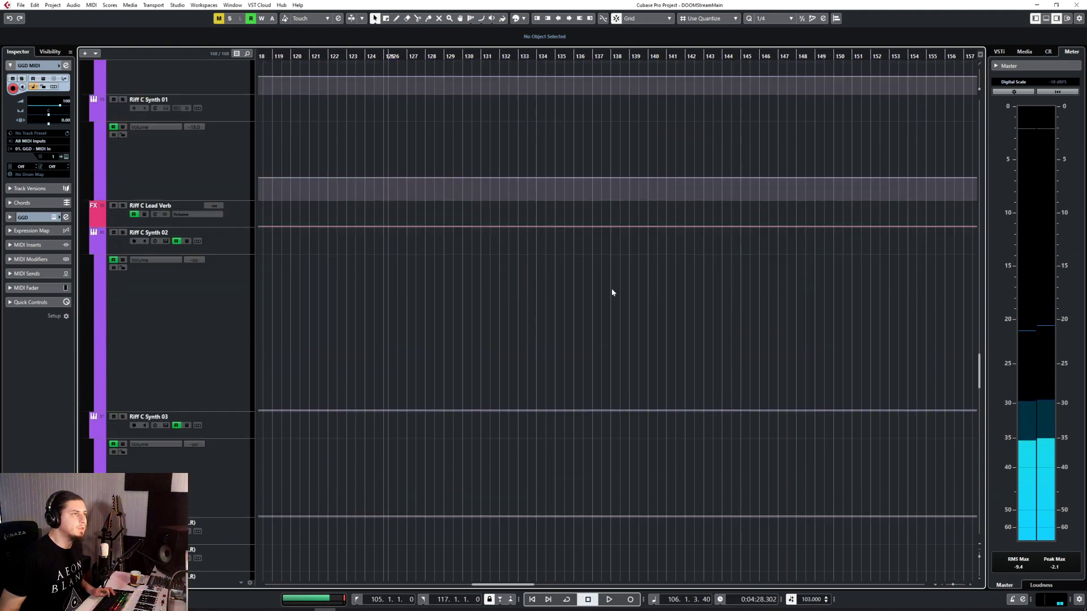
pyautogui.scroll(8, 384, 260)
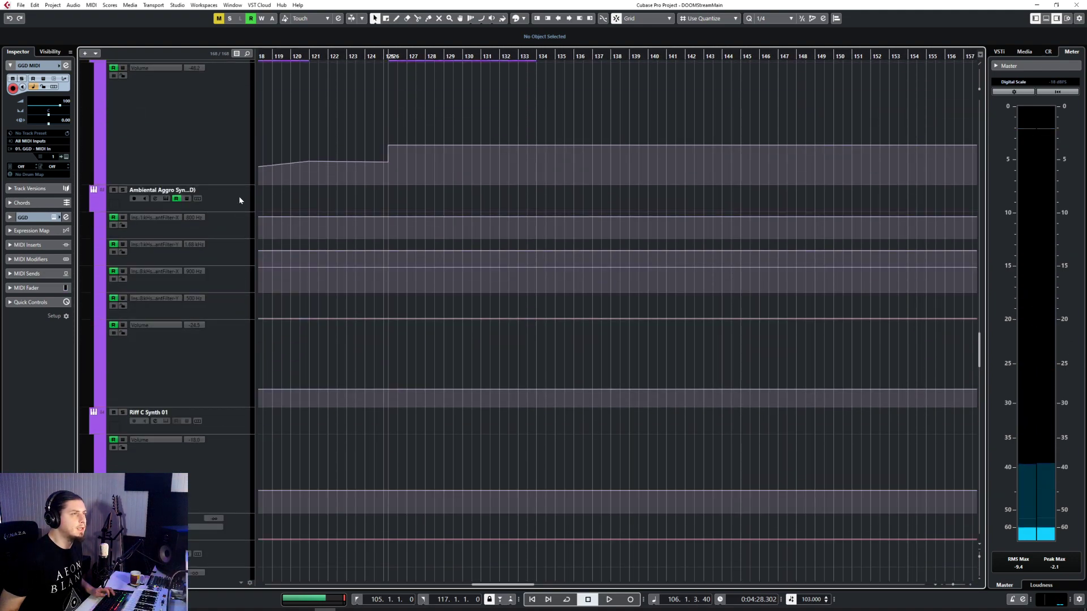
pyautogui.click(238, 416)
pyautogui.scroll(-8, 377, 365)
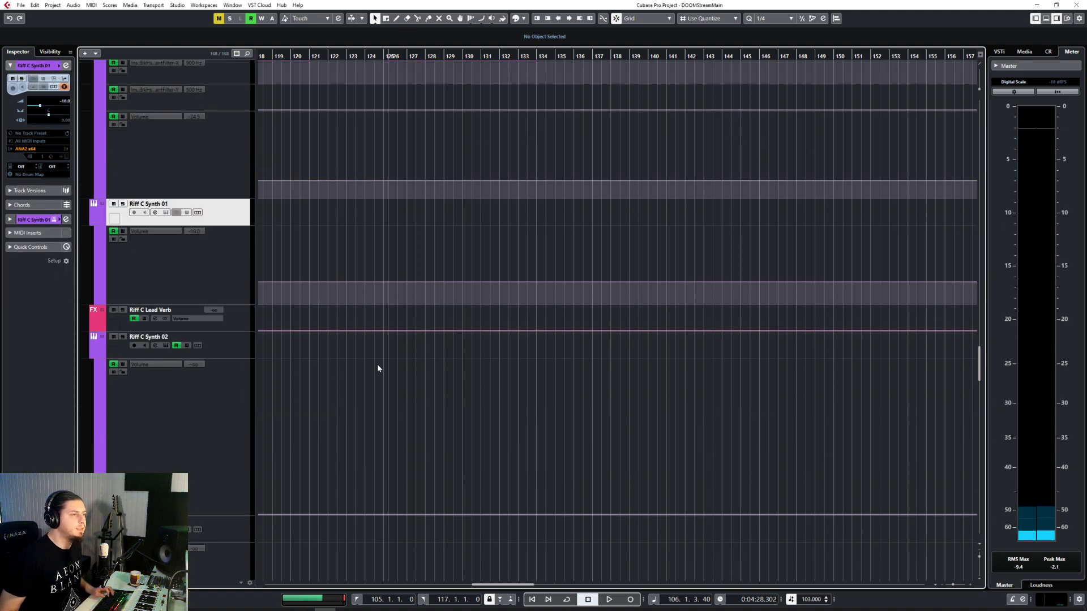
pyautogui.scroll(-6, 377, 364)
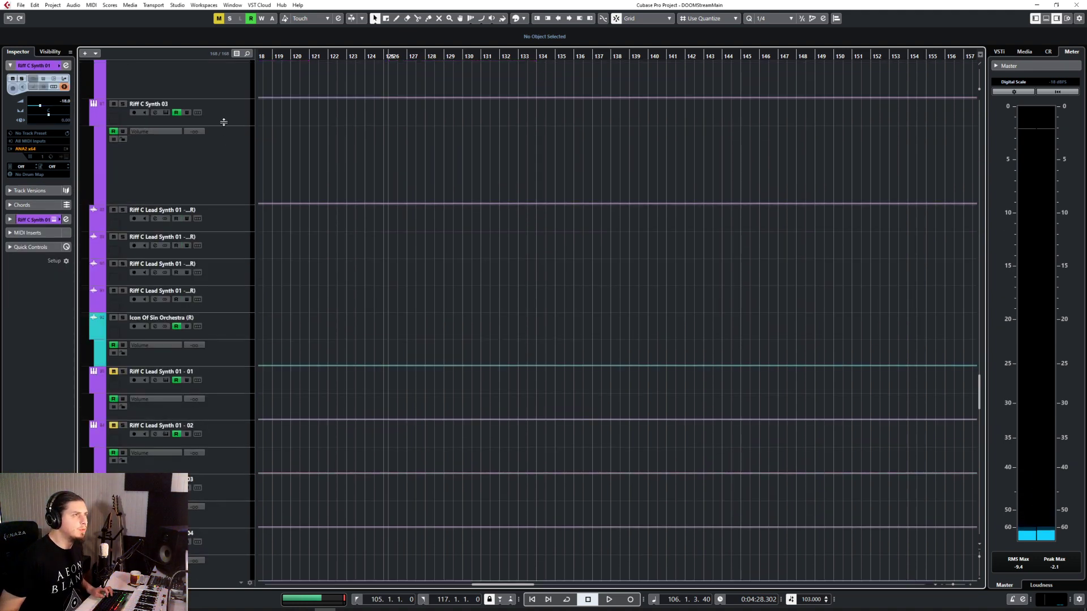
pyautogui.click(225, 116)
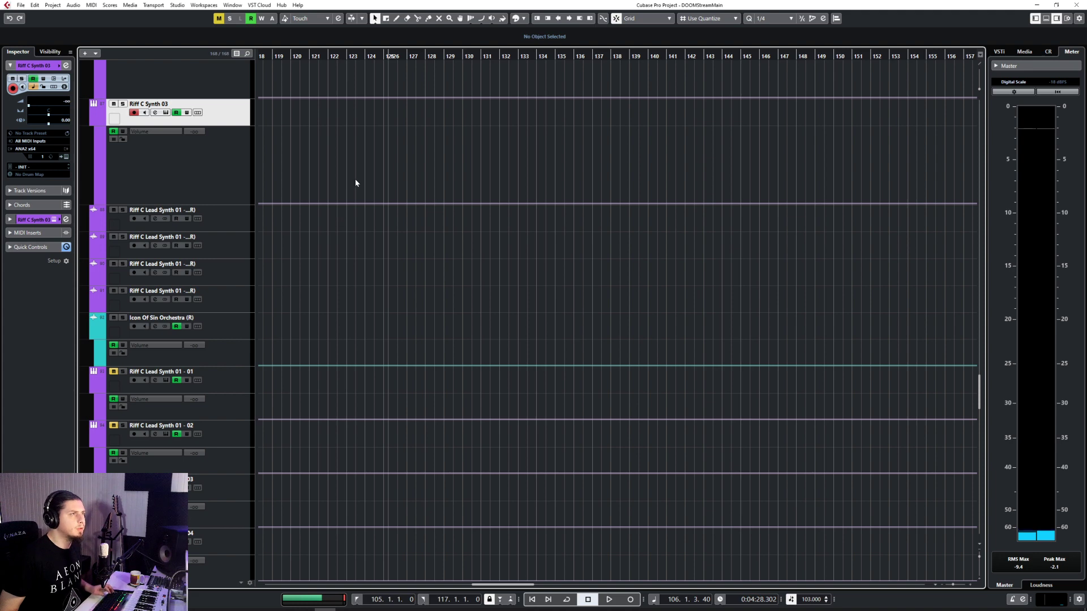
# Move the playback cursor to bar 75 within the Riff C Synth 03 part and audition its sound
pyautogui.press('g')
pyautogui.press('g')
pyautogui.press('g')
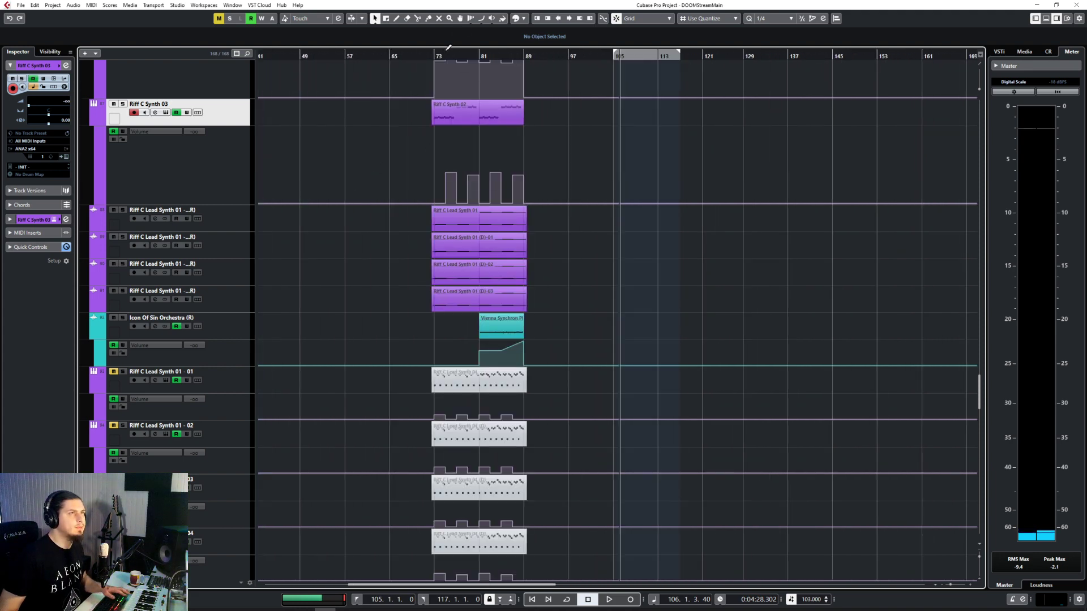
pyautogui.click(439, 55)
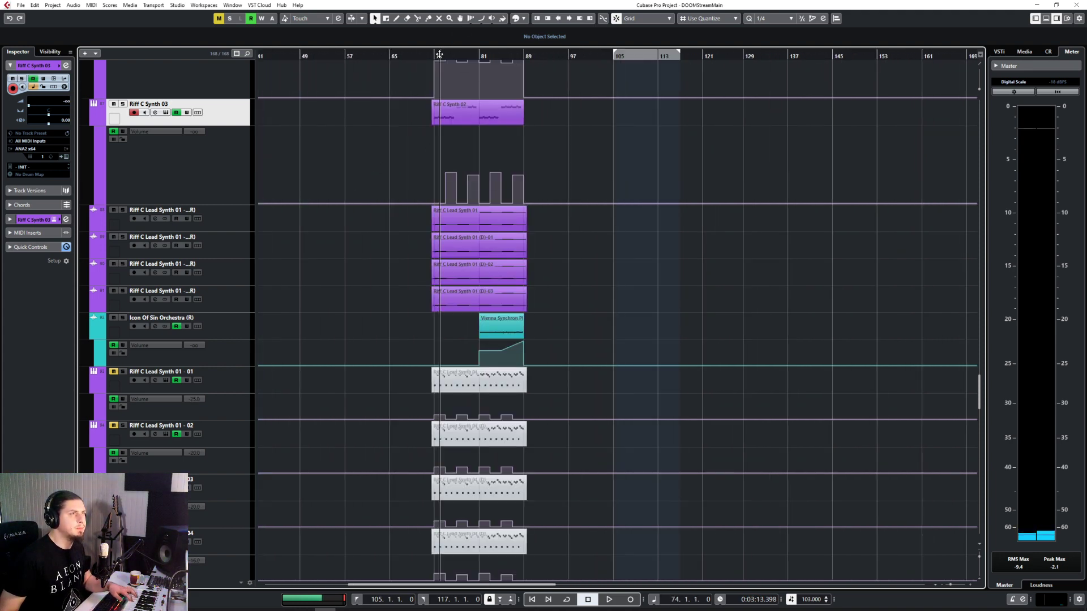
pyautogui.click(464, 55)
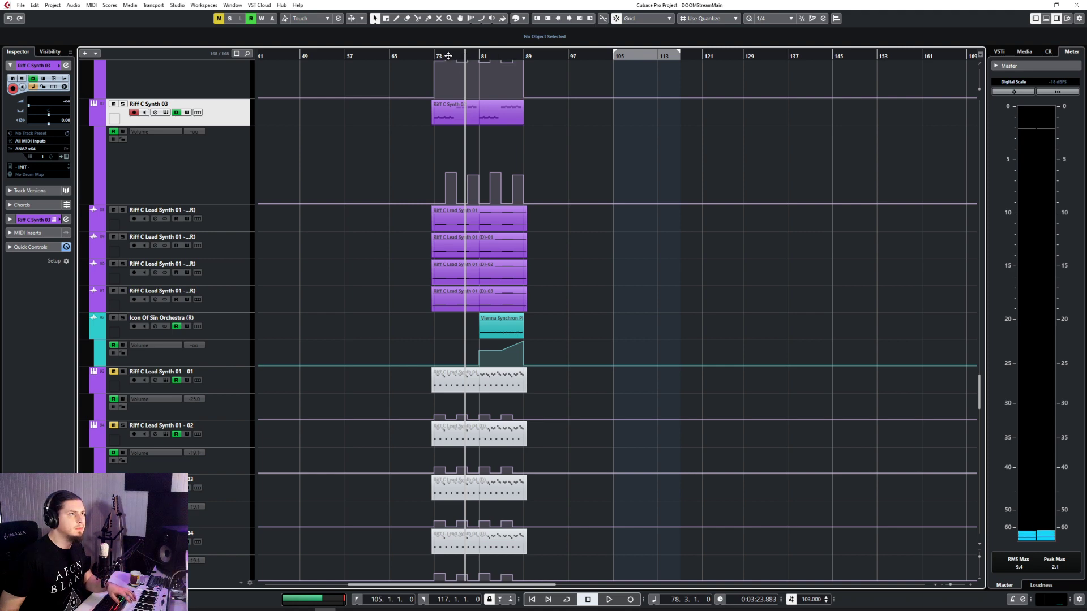
pyautogui.click(448, 55)
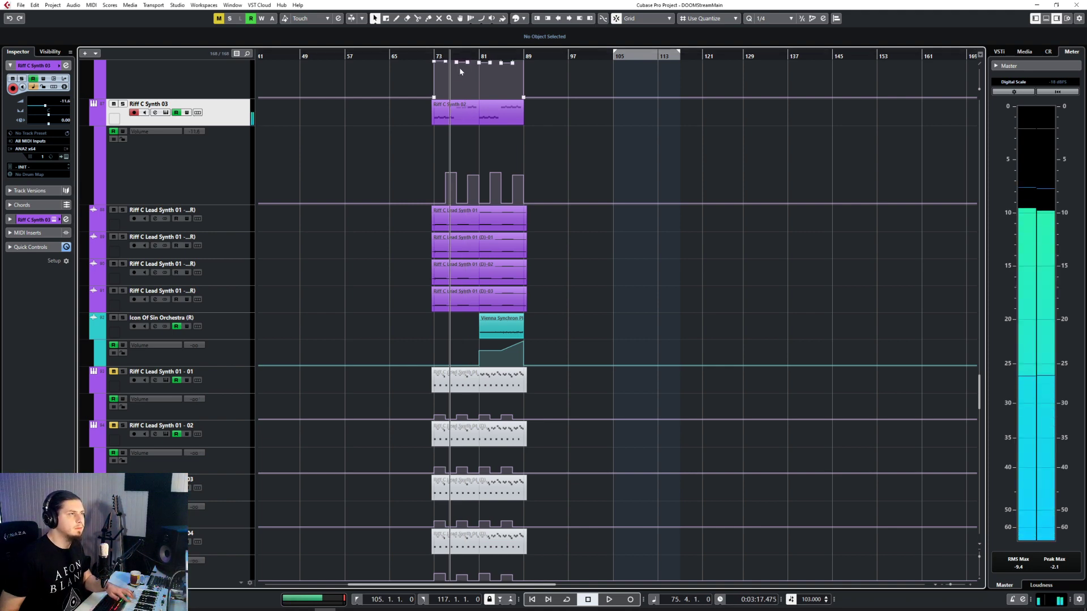
# Look through the track list between the drums and glitch parts for a place to add a synth, selecting the Intermission Glitch folder
pyautogui.scroll(-5, 327, 295)
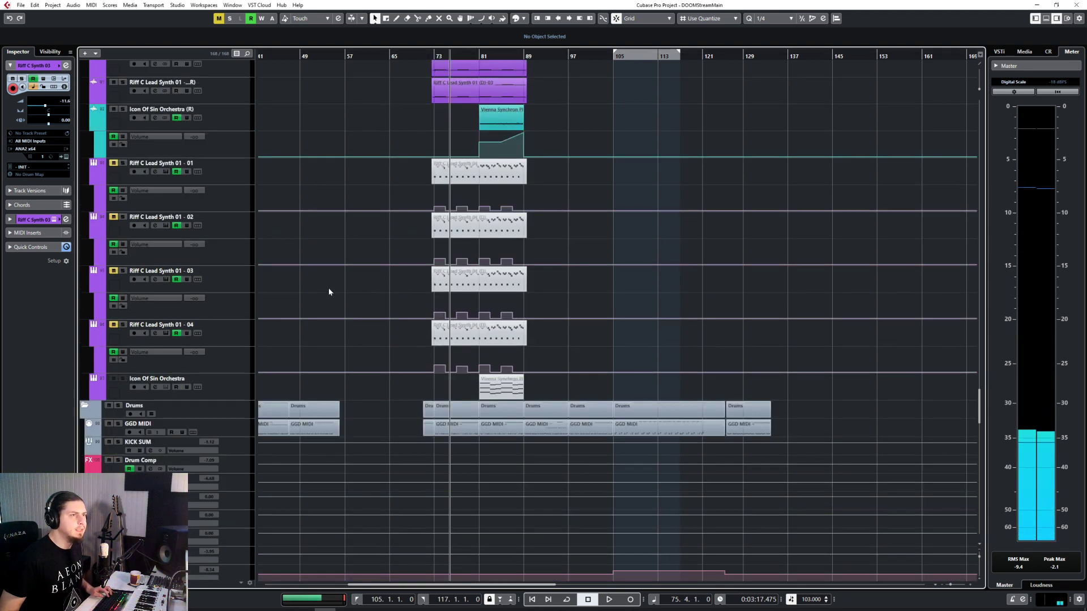
pyautogui.scroll(-5, 338, 259)
pyautogui.scroll(10, 338, 259)
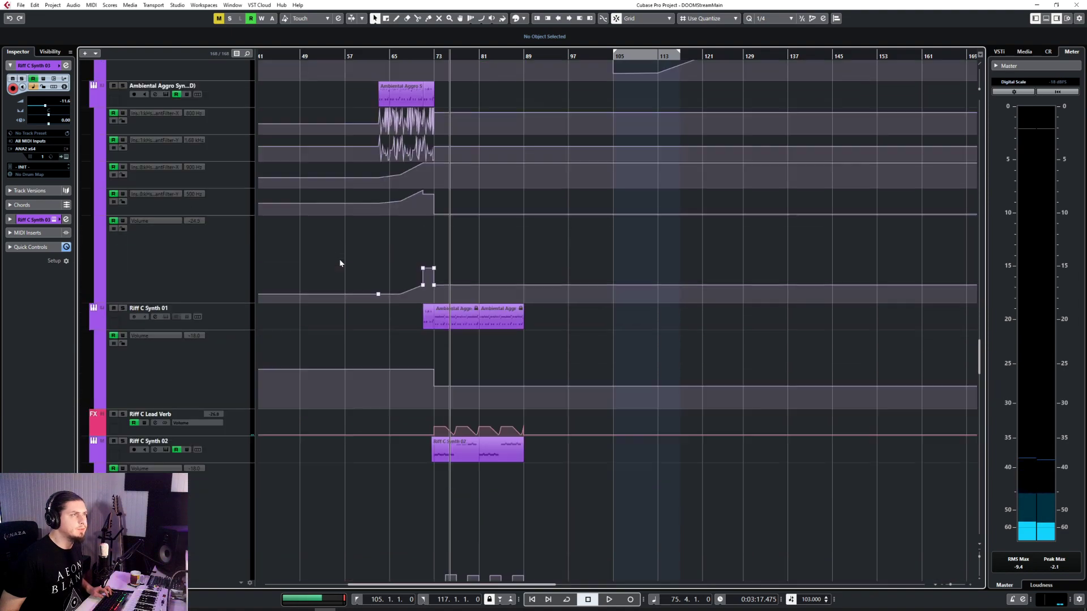
pyautogui.scroll(5, 339, 264)
pyautogui.scroll(5, 435, 297)
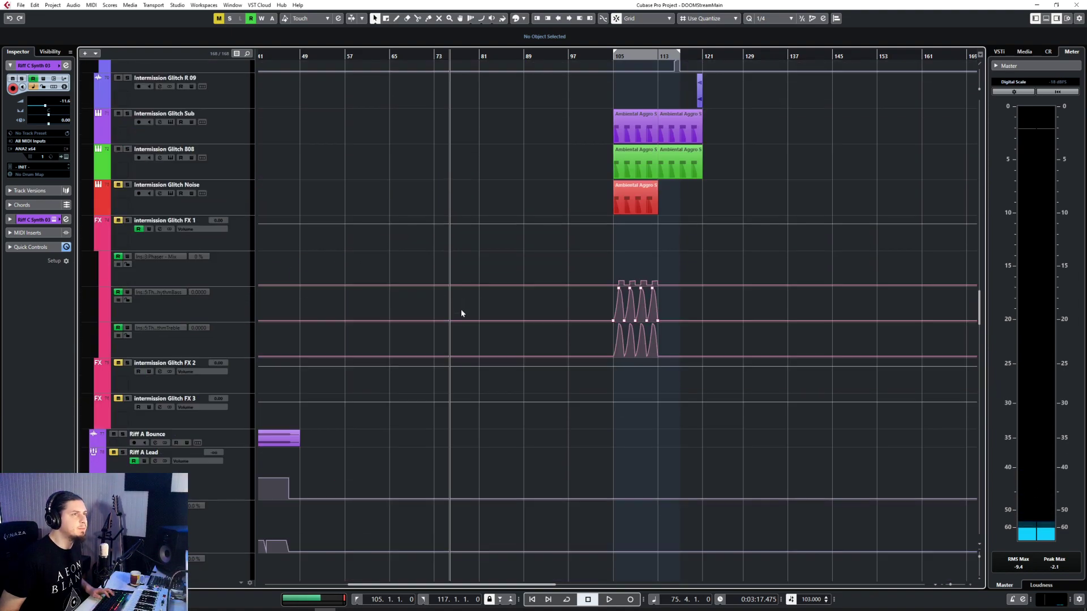
pyautogui.scroll(8, 461, 309)
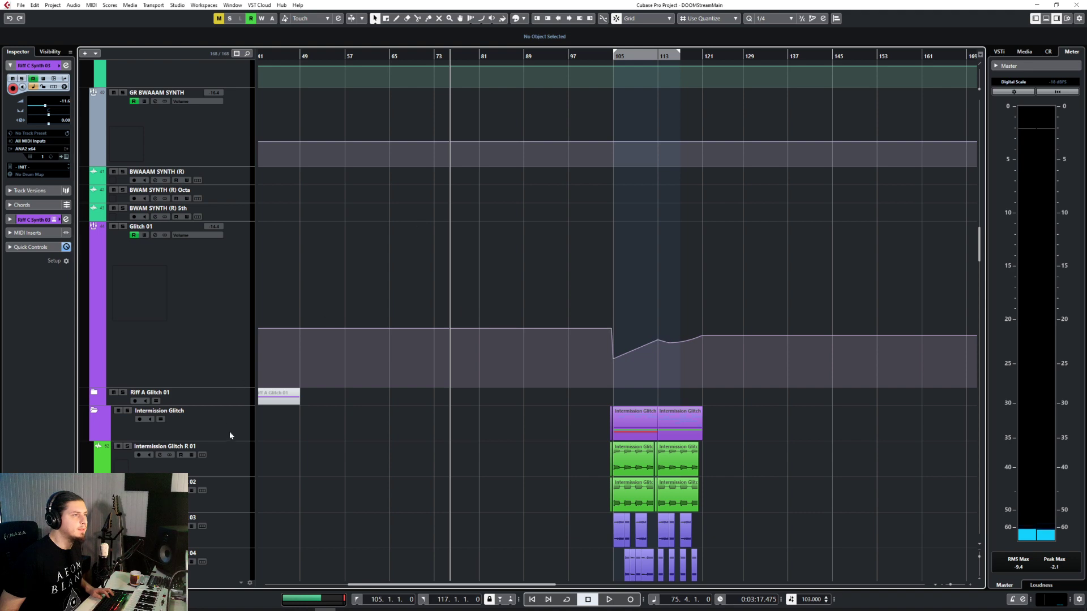
pyautogui.click(229, 434)
pyautogui.scroll(-10, 363, 424)
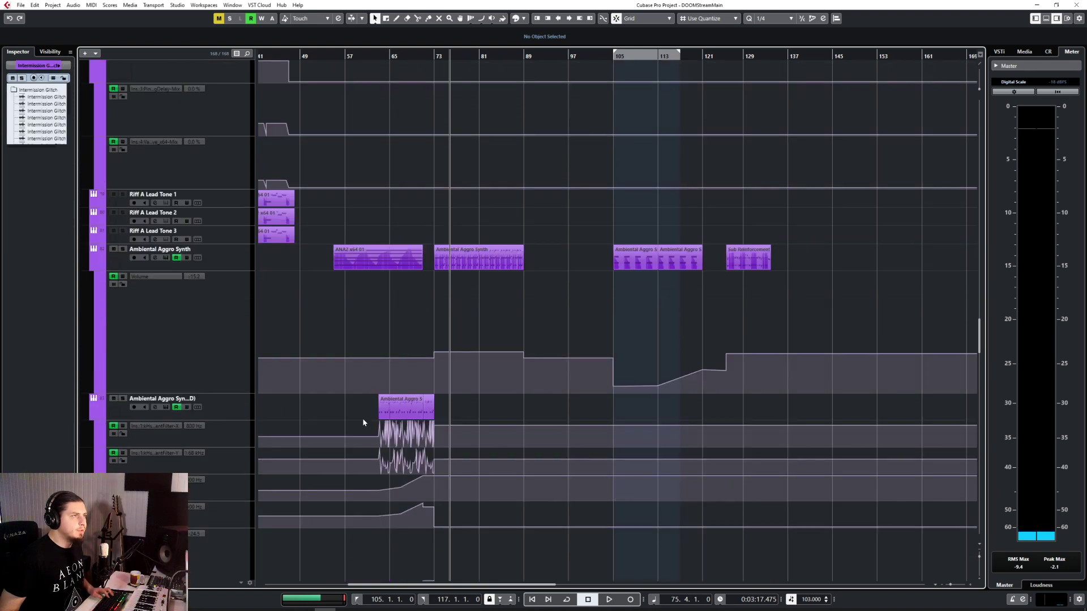
pyautogui.scroll(-15, 348, 365)
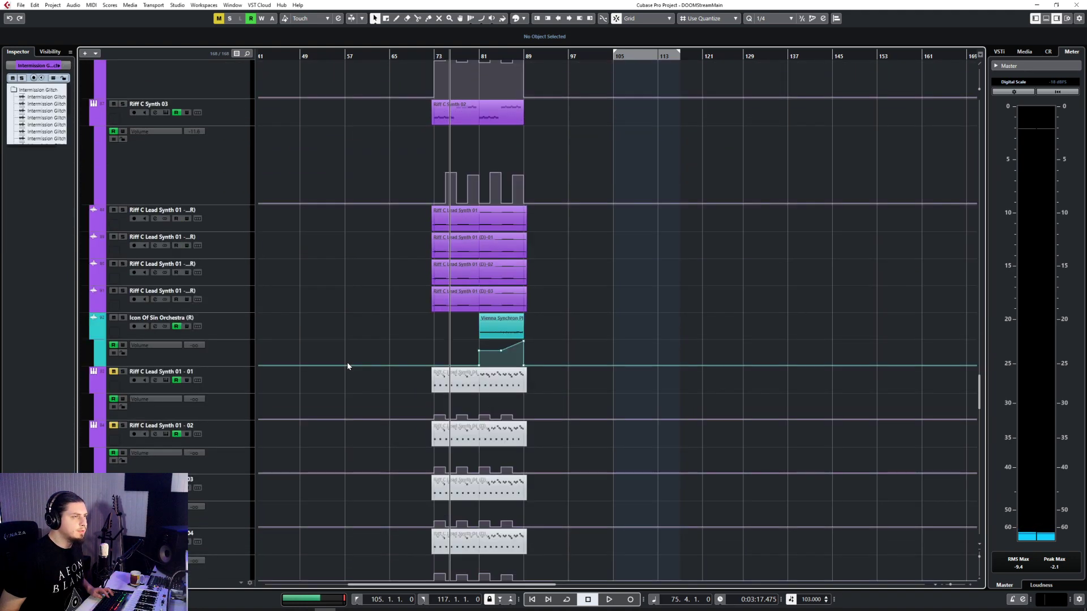
# Start adding an instrument track below the Icon Of Sin Orchestra track and open the choice of synth instruments
pyautogui.click(242, 277)
pyautogui.rightClick(228, 284)
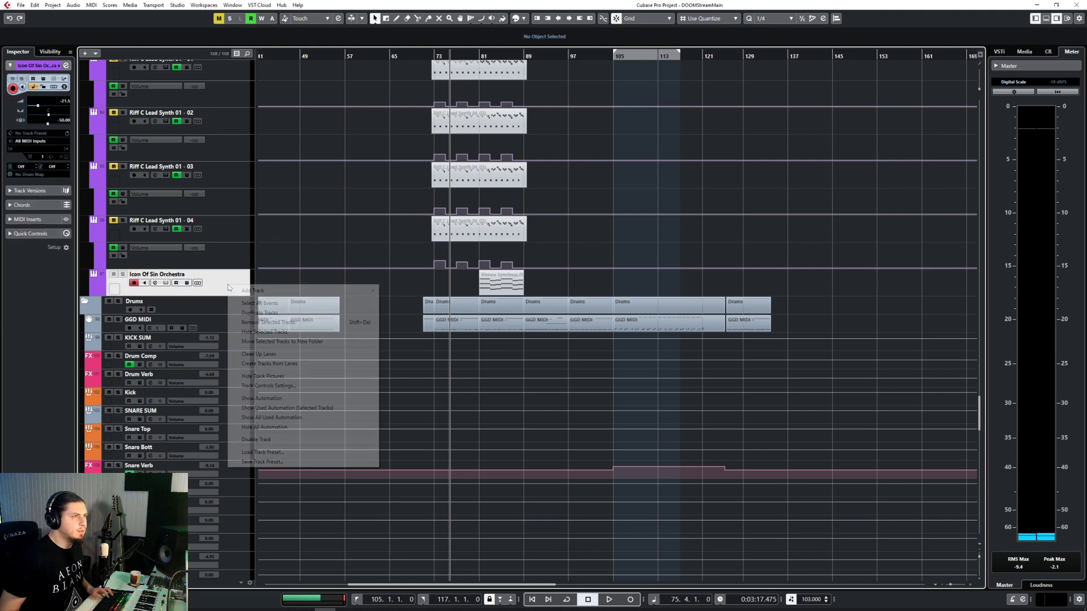
pyautogui.moveTo(283, 290)
pyautogui.click(417, 300)
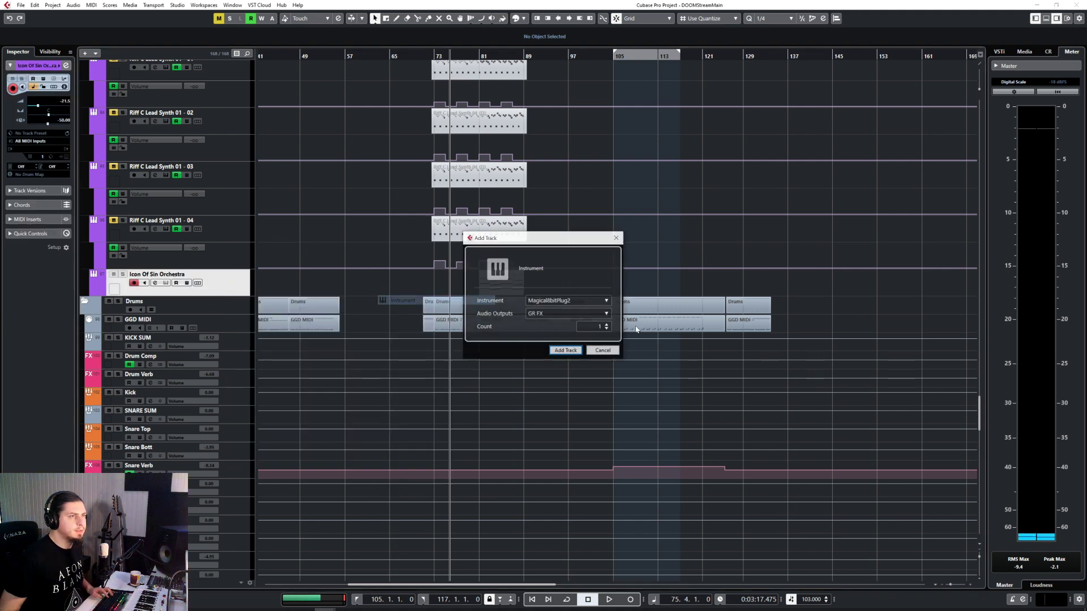
pyautogui.click(579, 299)
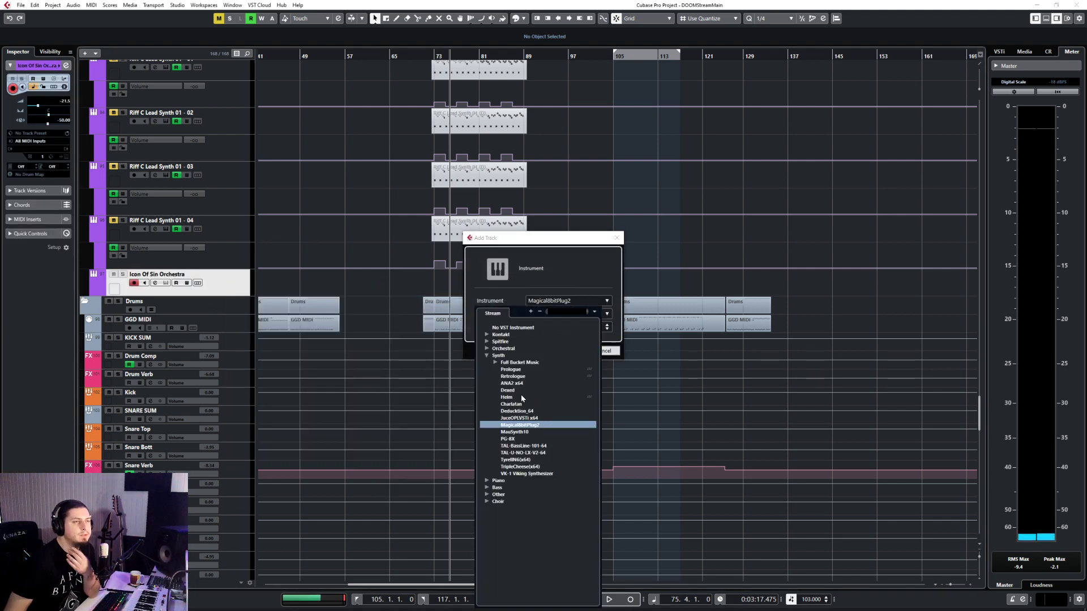